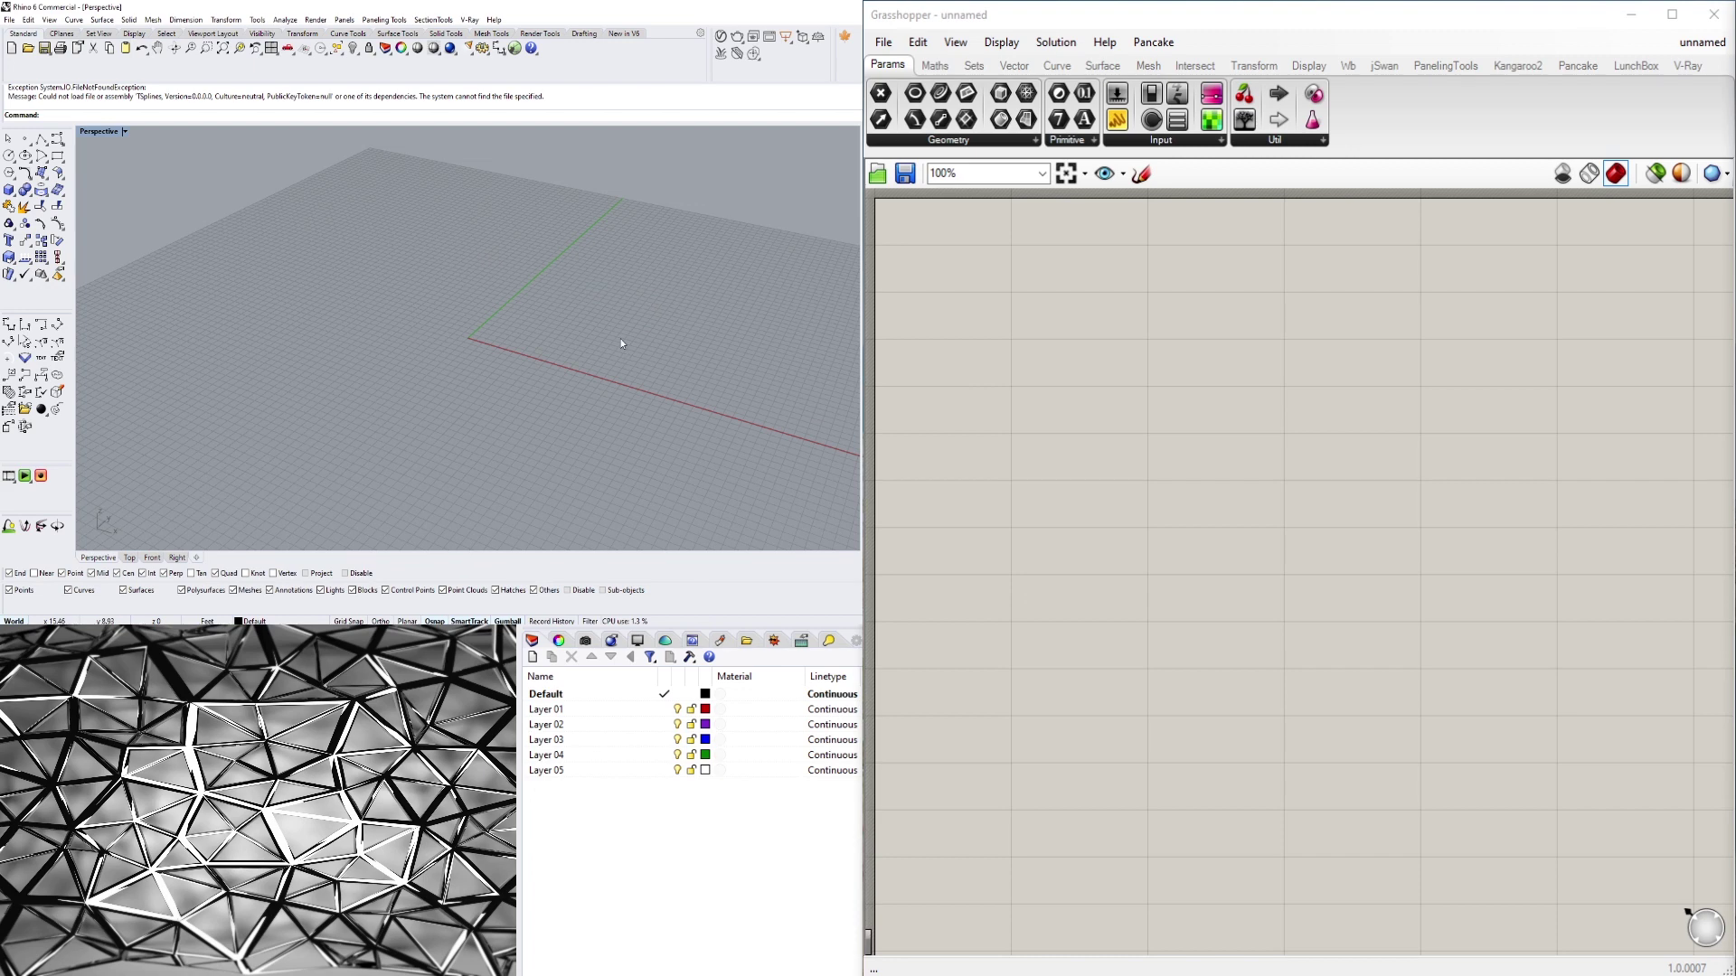
Place an IcoSphere component on the Grasshopper canvas
mouse_move(575, 372)
right_mouse_down()
mouse_move(592, 355)
mouse_move(576, 364)
right_mouse_up()
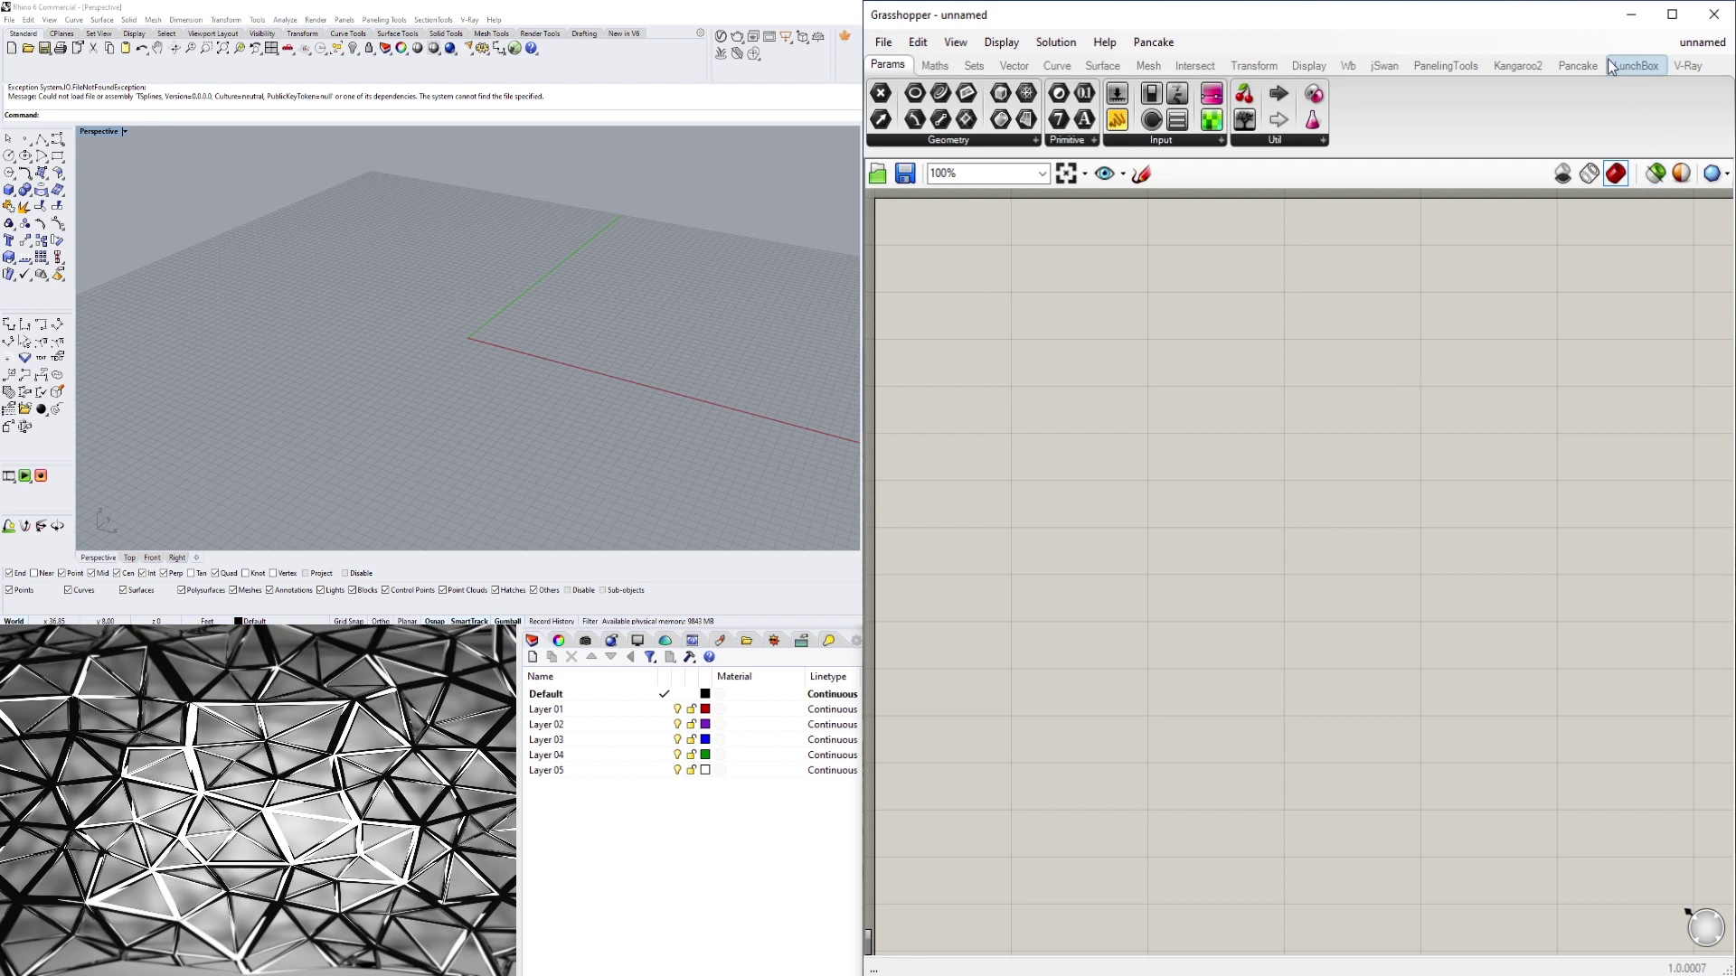
left_click(1155, 66)
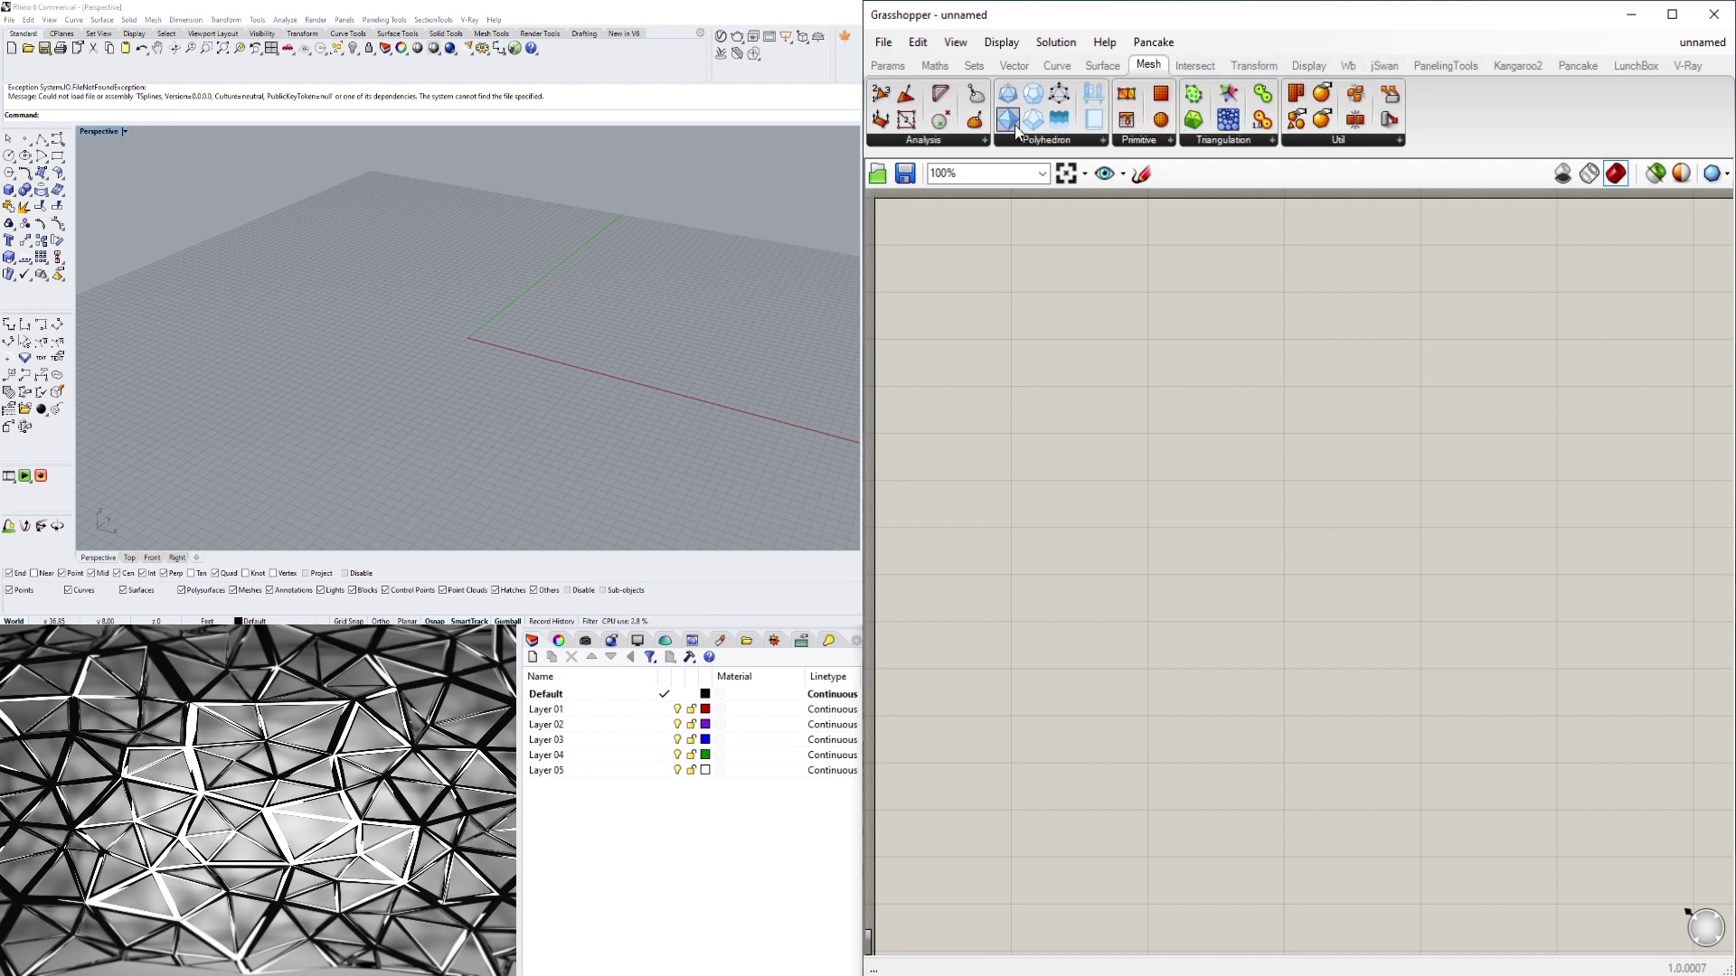
left_click(1044, 141)
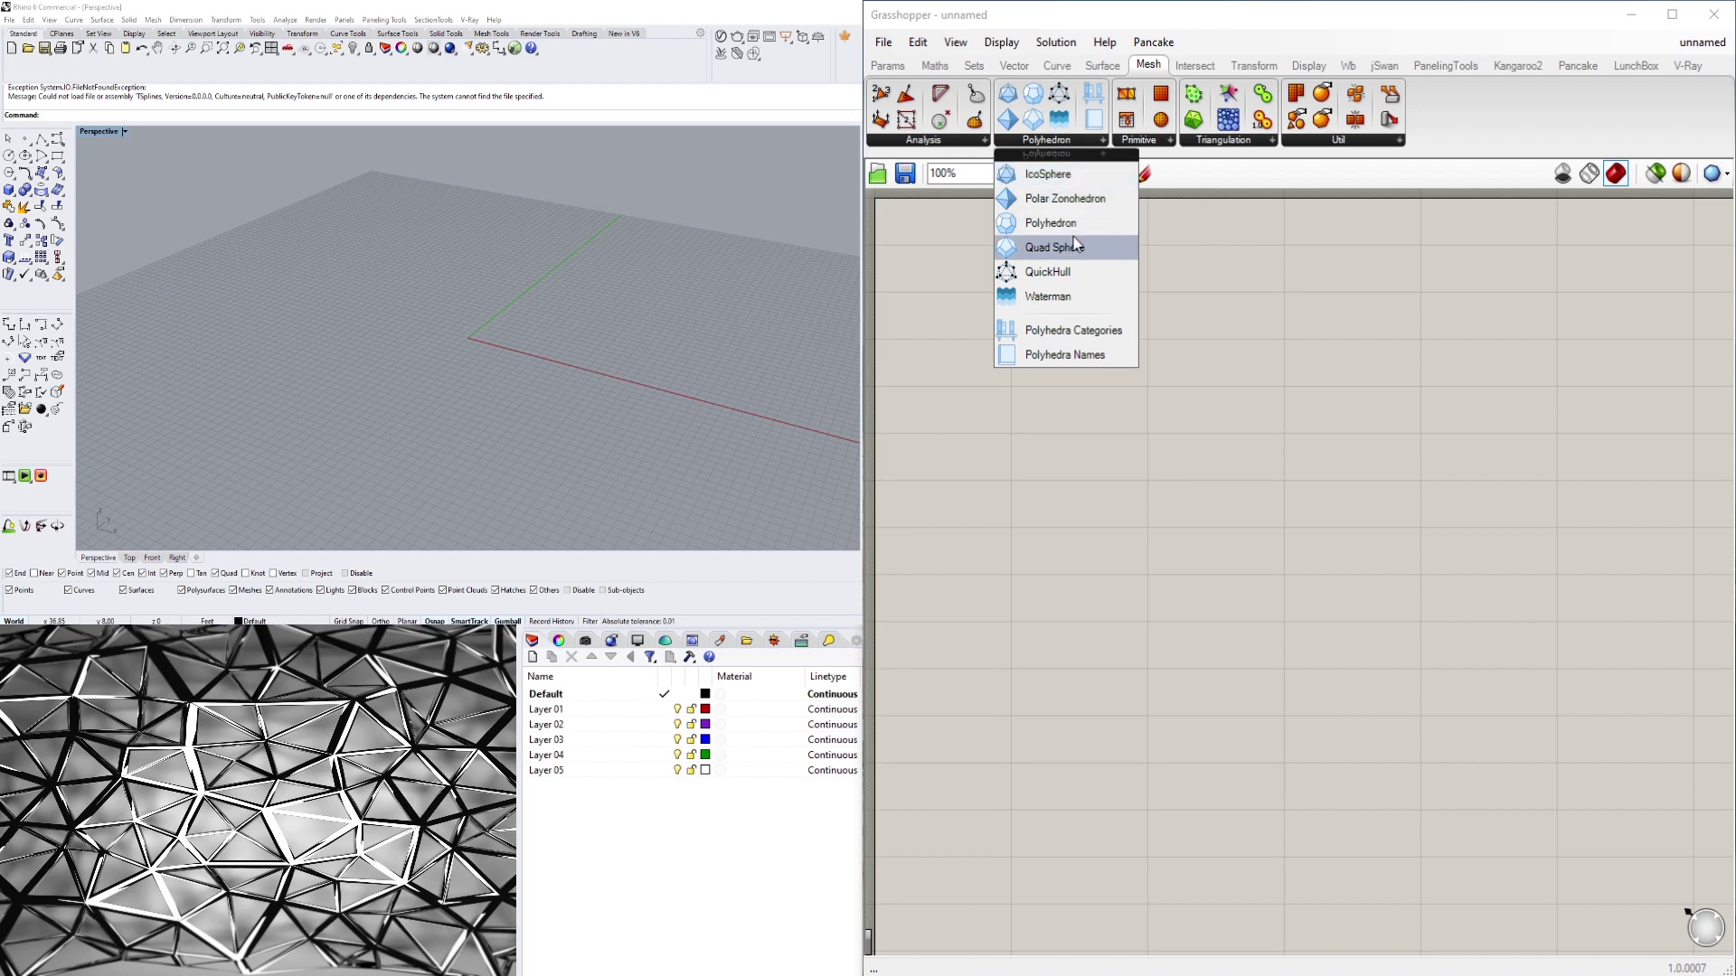
left_click_drag(1073, 187, 1096, 269)
left_click_drag(1244, 448, 1311, 435)
left_click(523, 378)
scroll(467, 352, "up", 2)
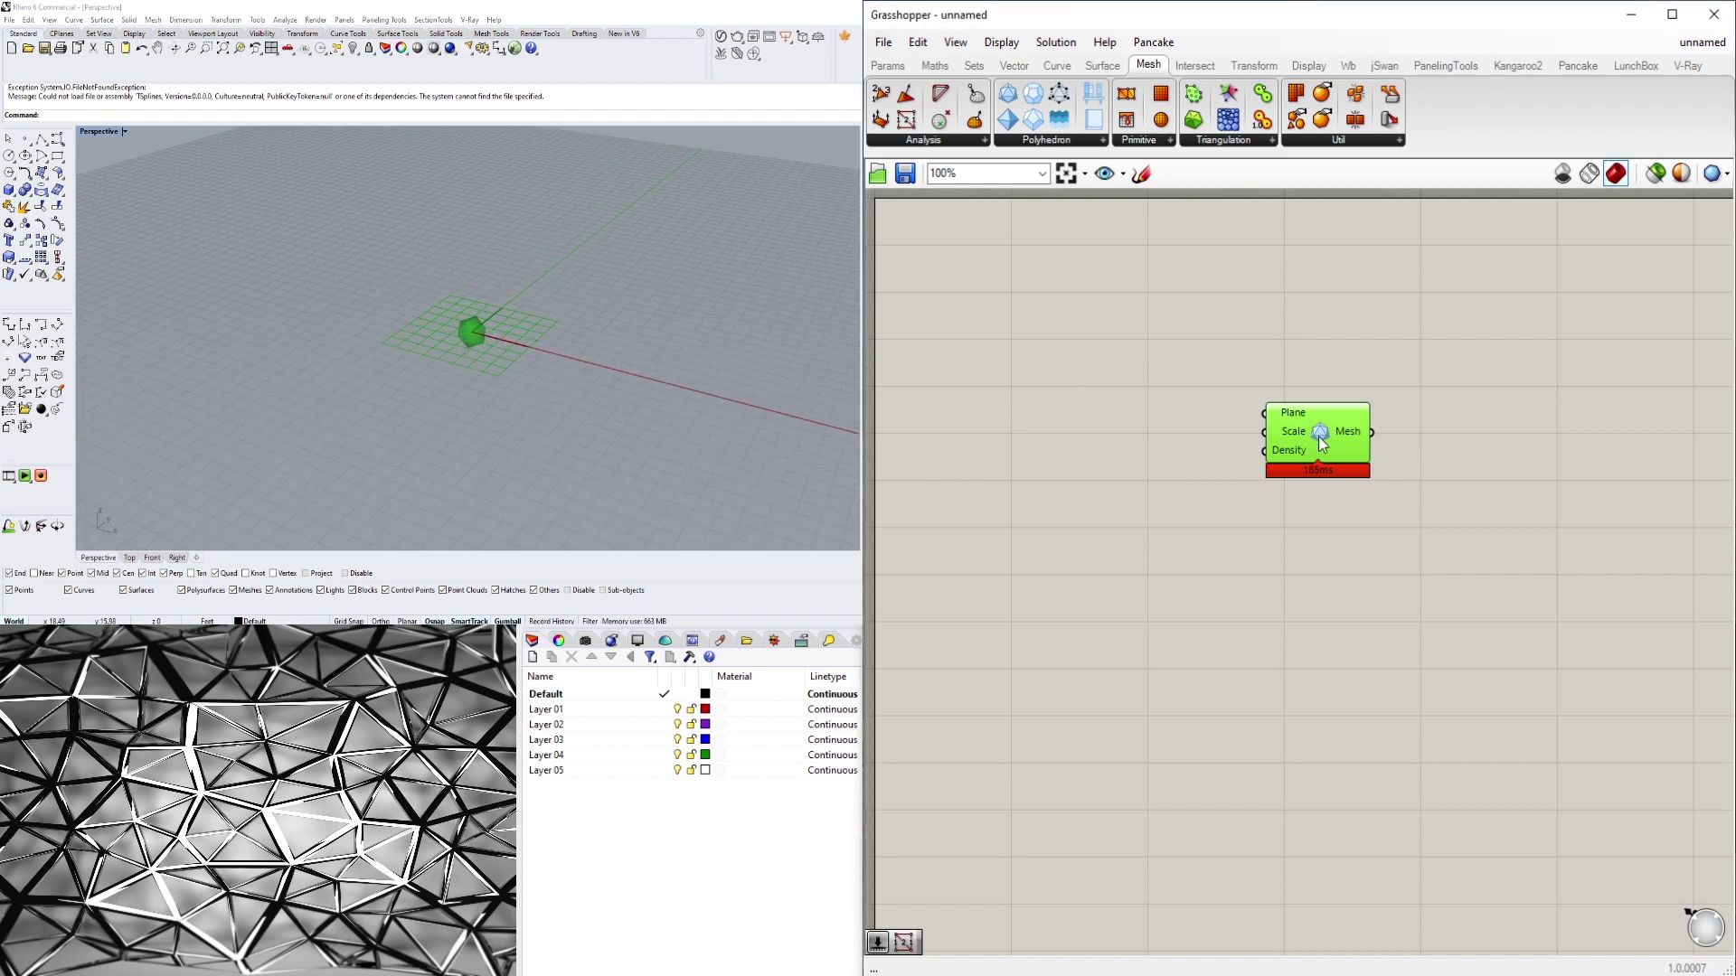
Create a number slider set to 30, wire it into the IcoSphere's Scale input and move the IcoSphere closer to it
double_click(1035, 415)
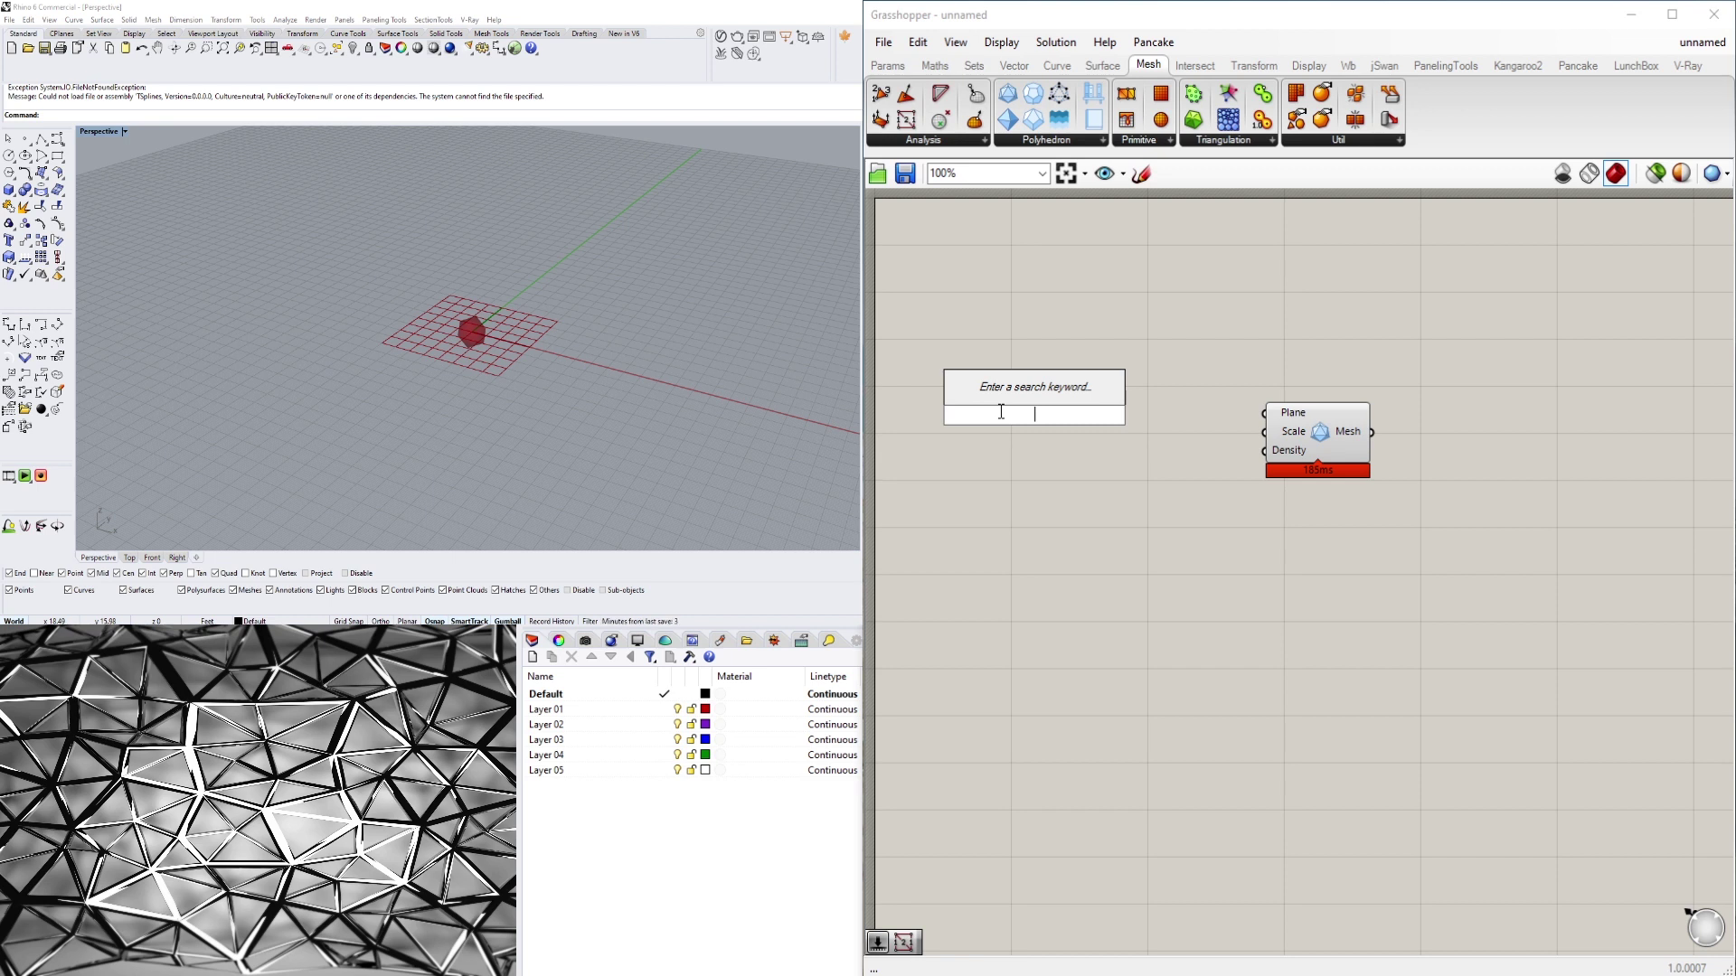
type("1")
key("BackSpace")
type("30")
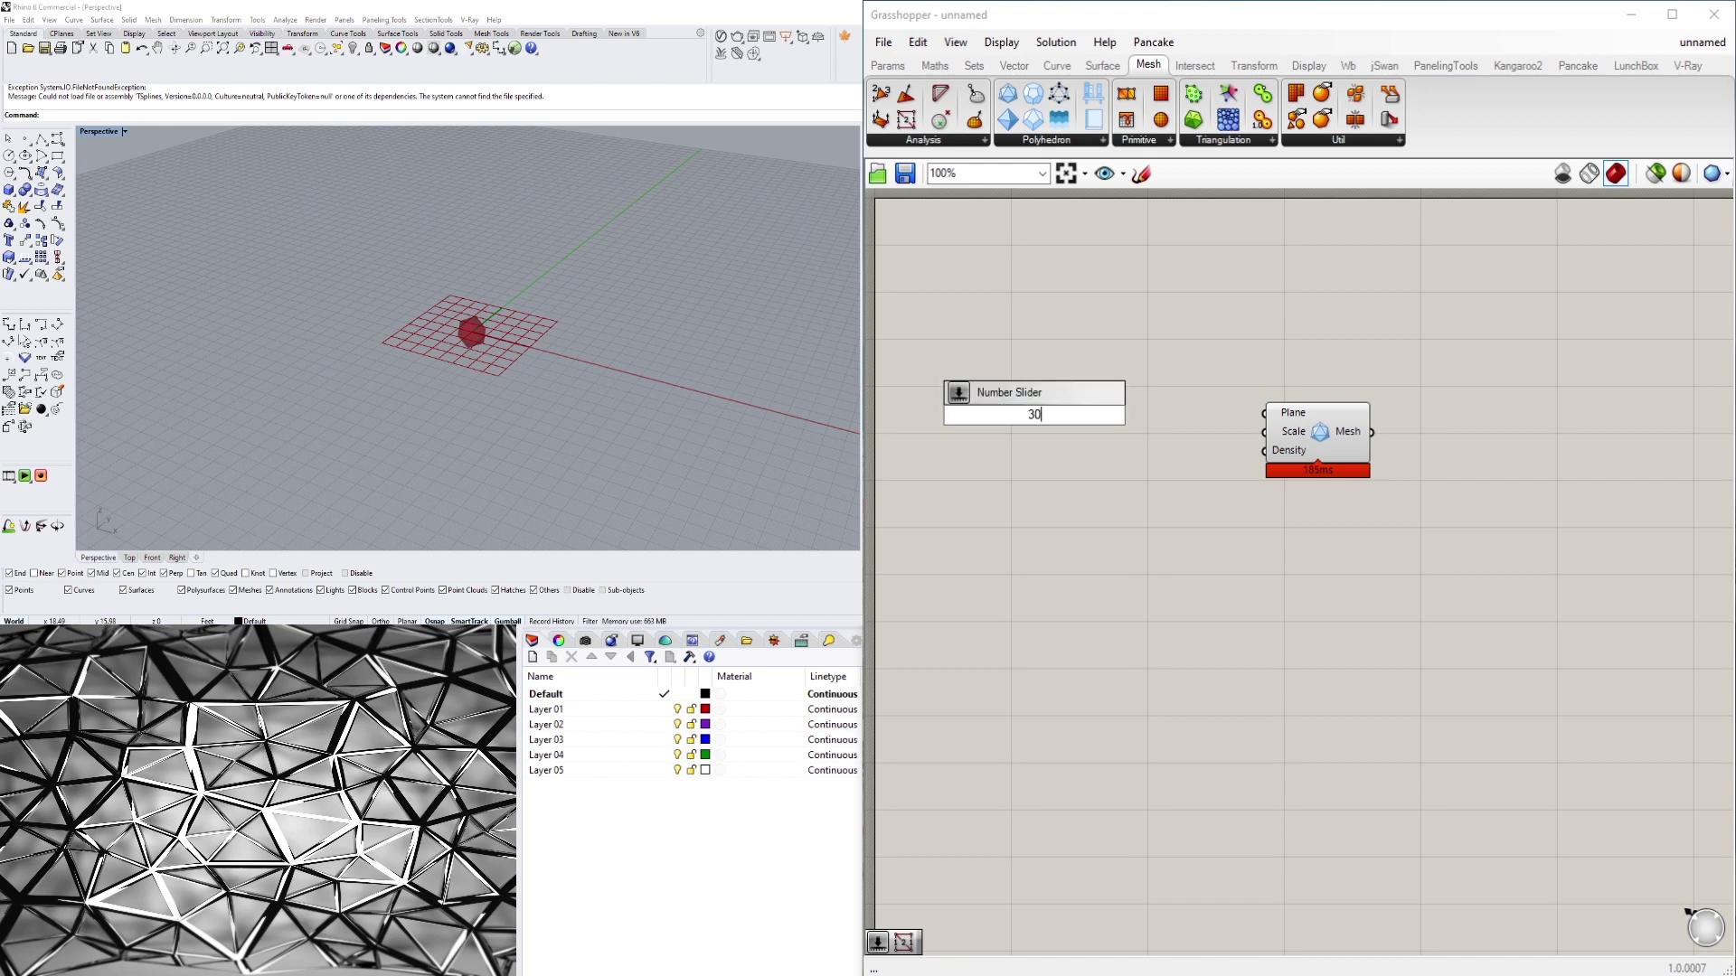
key("Return")
left_click_drag(1126, 417, 1264, 432)
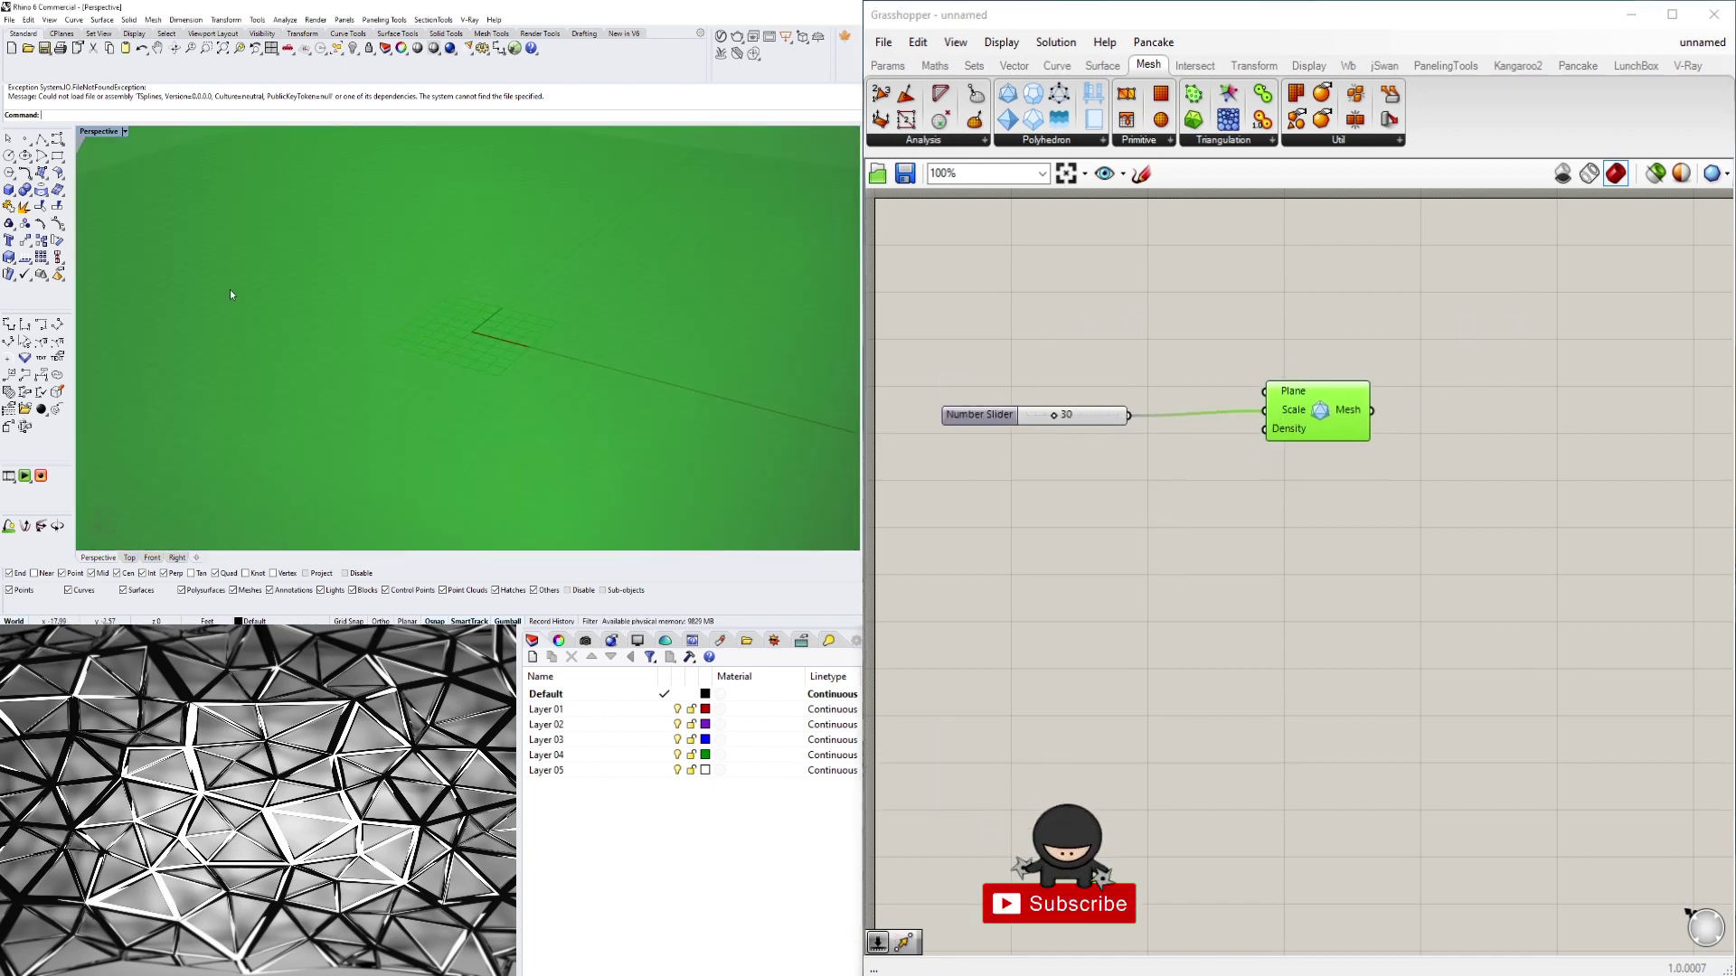
scroll(313, 287, "down", 14)
left_click(1186, 340)
left_click(1303, 409)
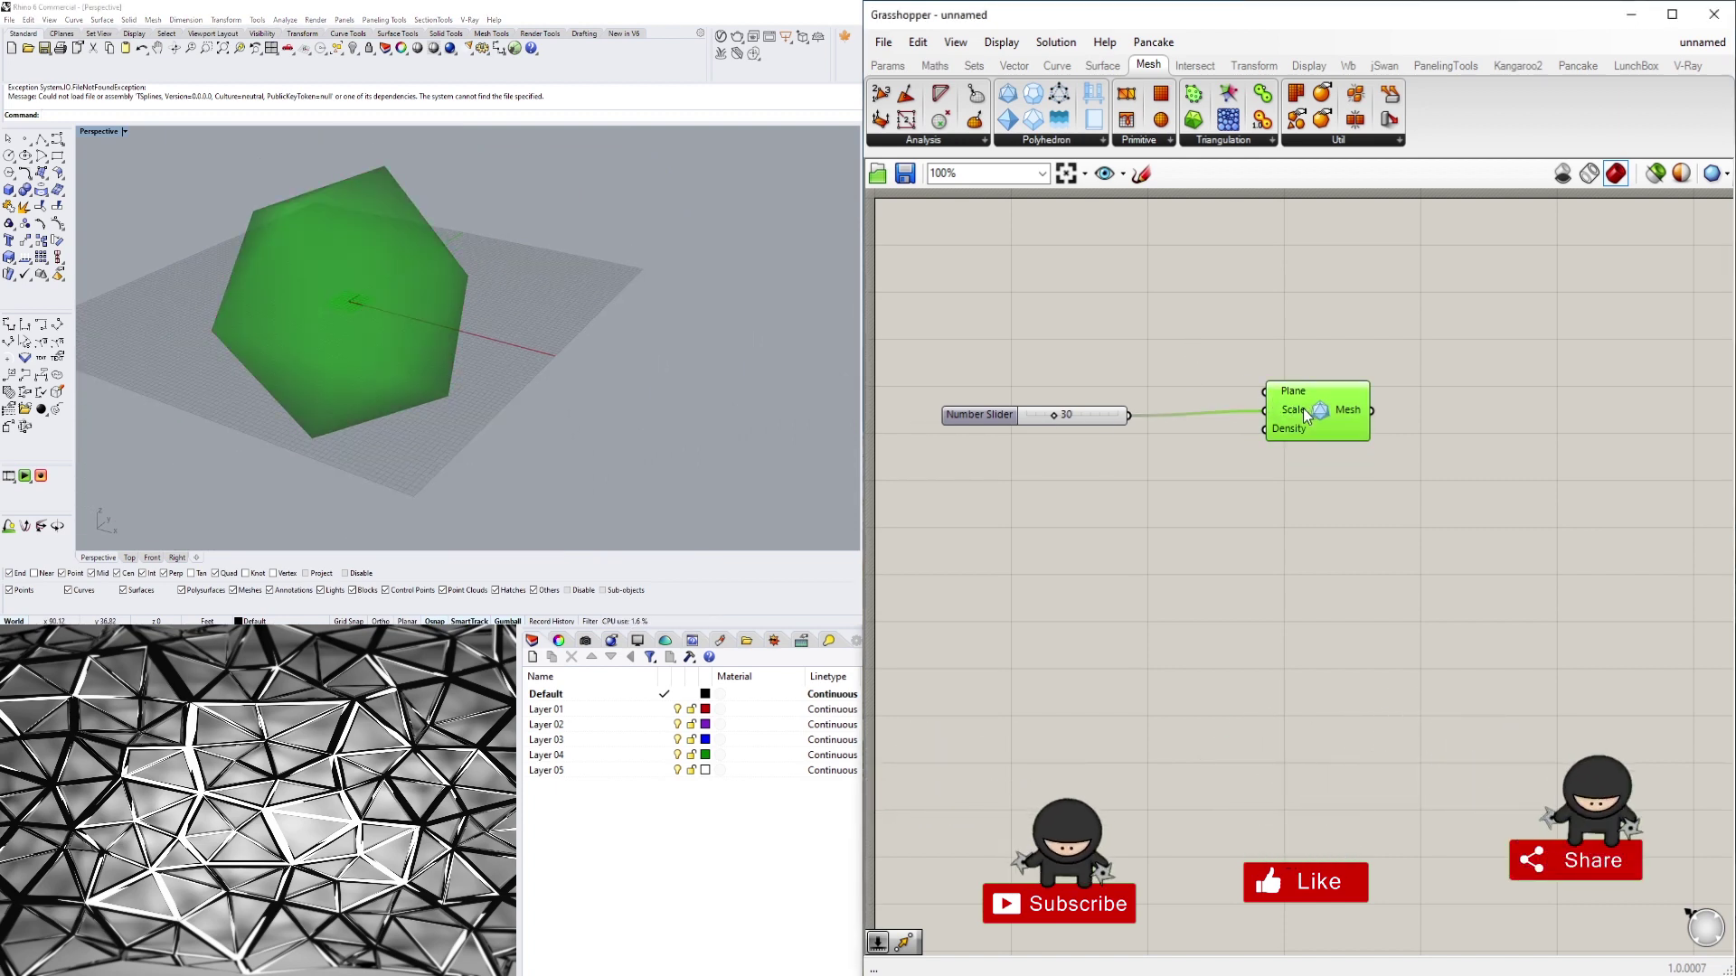
left_click_drag(1303, 409, 1216, 413)
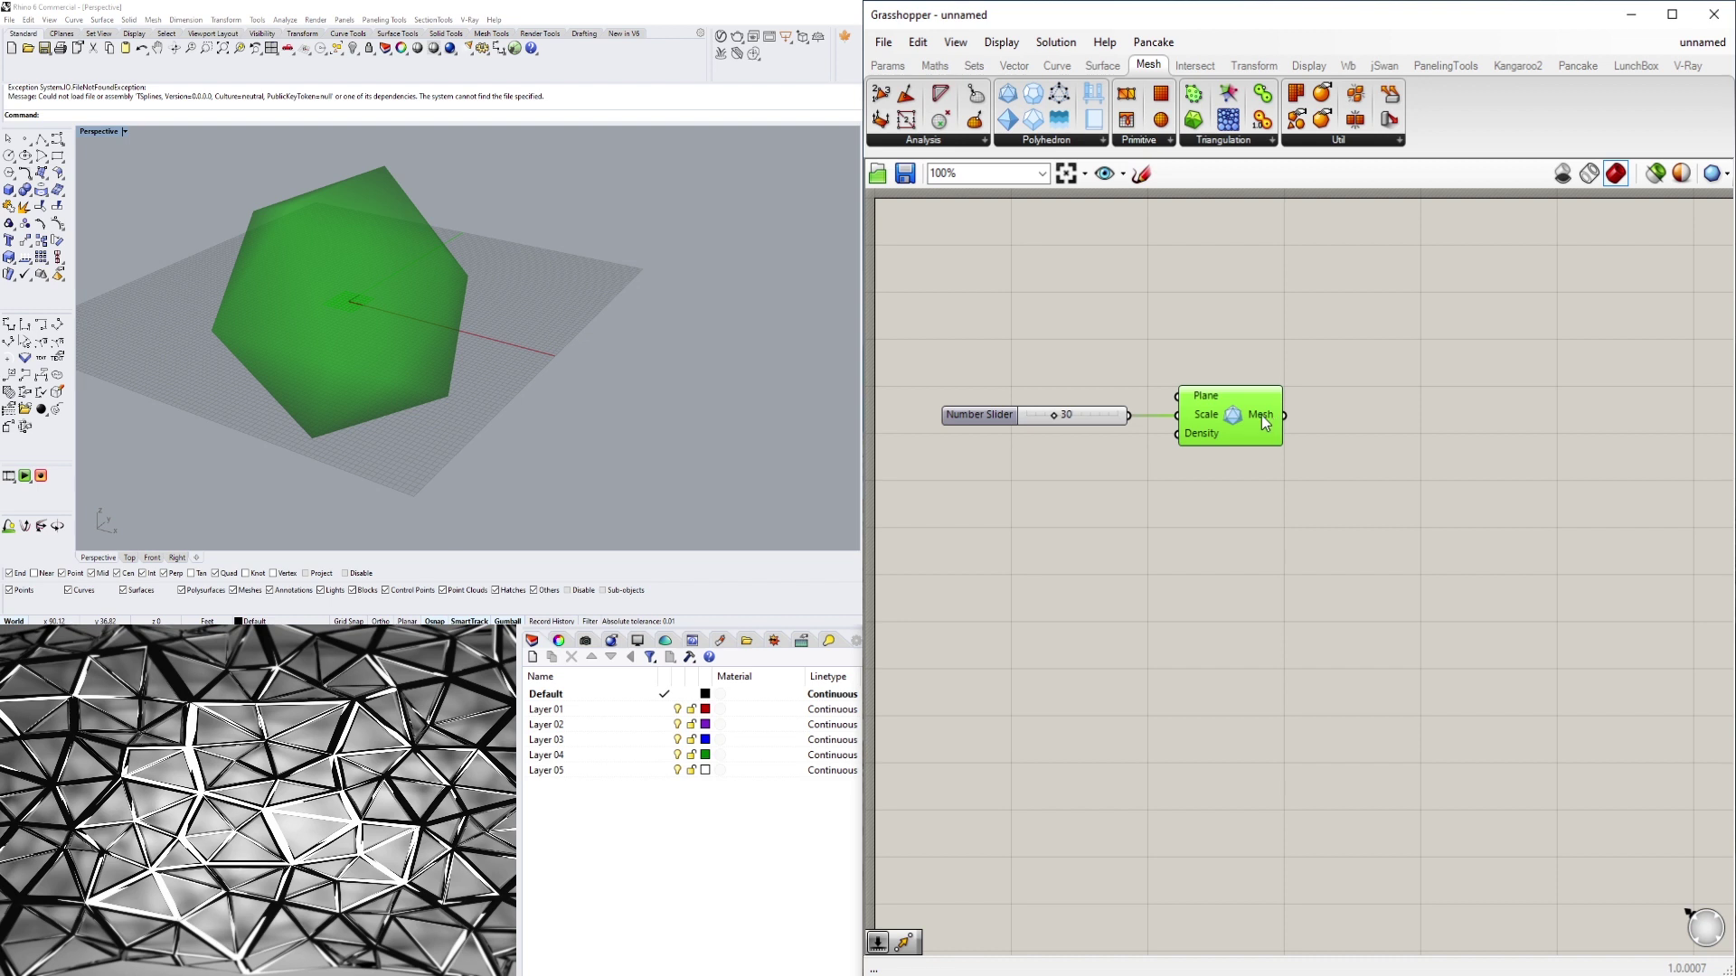
Add a Face Boundaries component and feed it the IcoSphere's Mesh output
double_click(1379, 420)
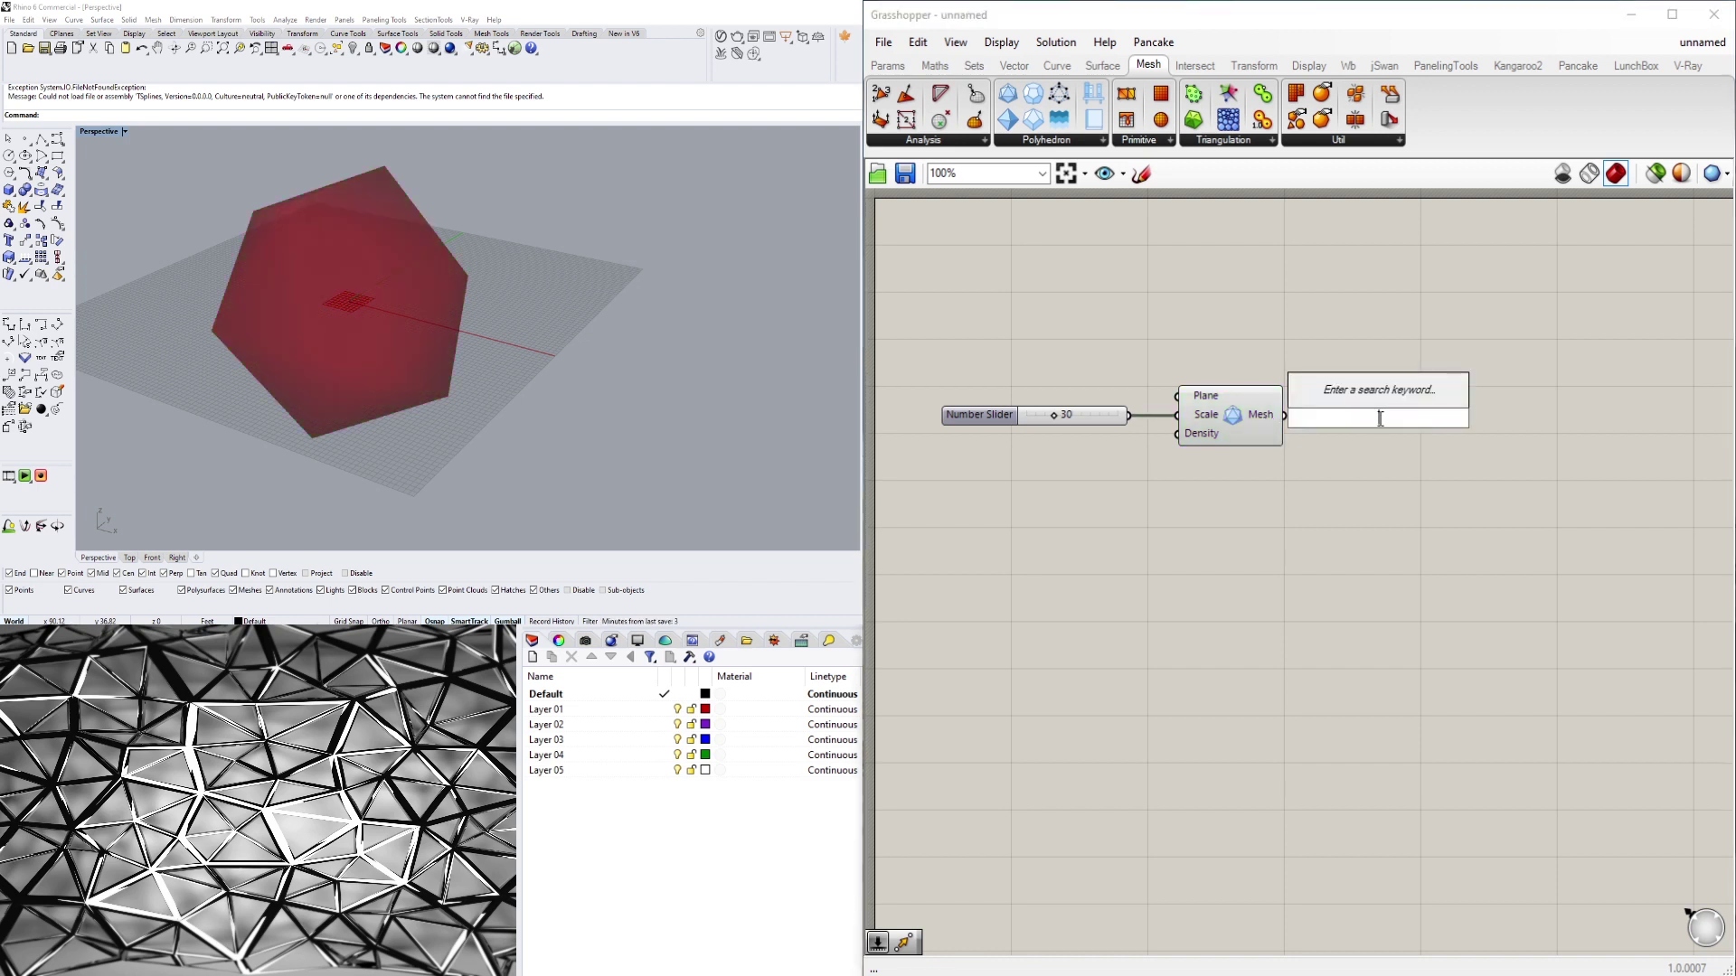
type("FACE")
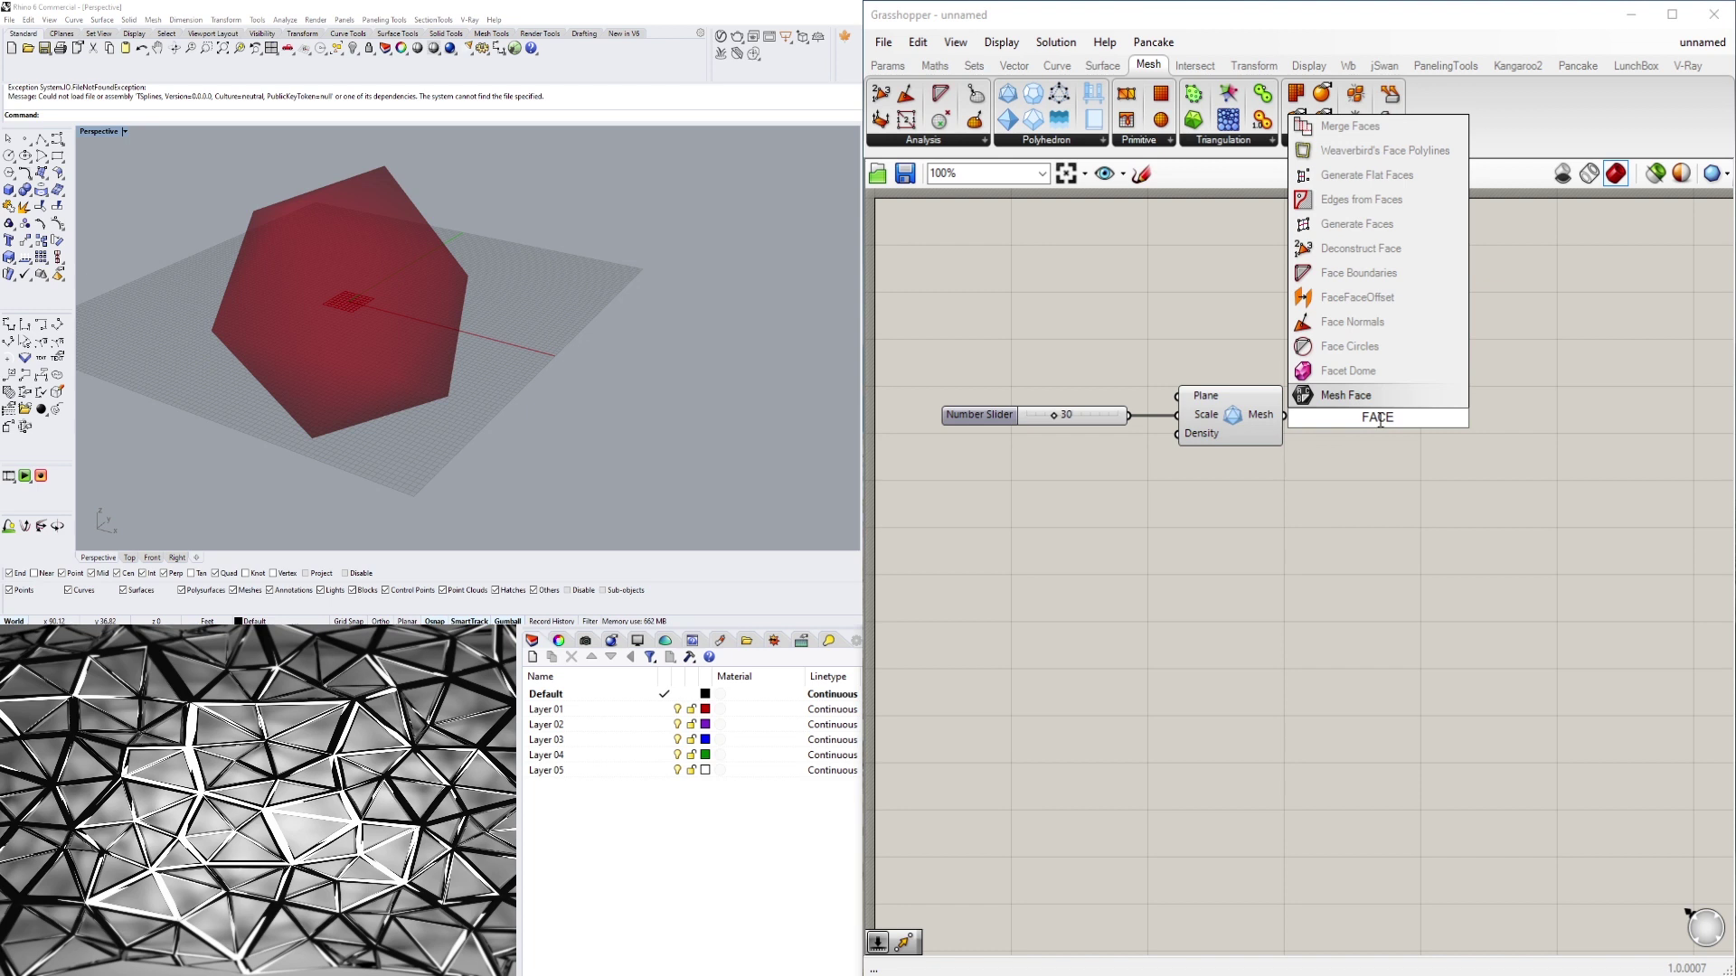
left_click(1374, 274)
left_click_drag(1285, 415, 1351, 391)
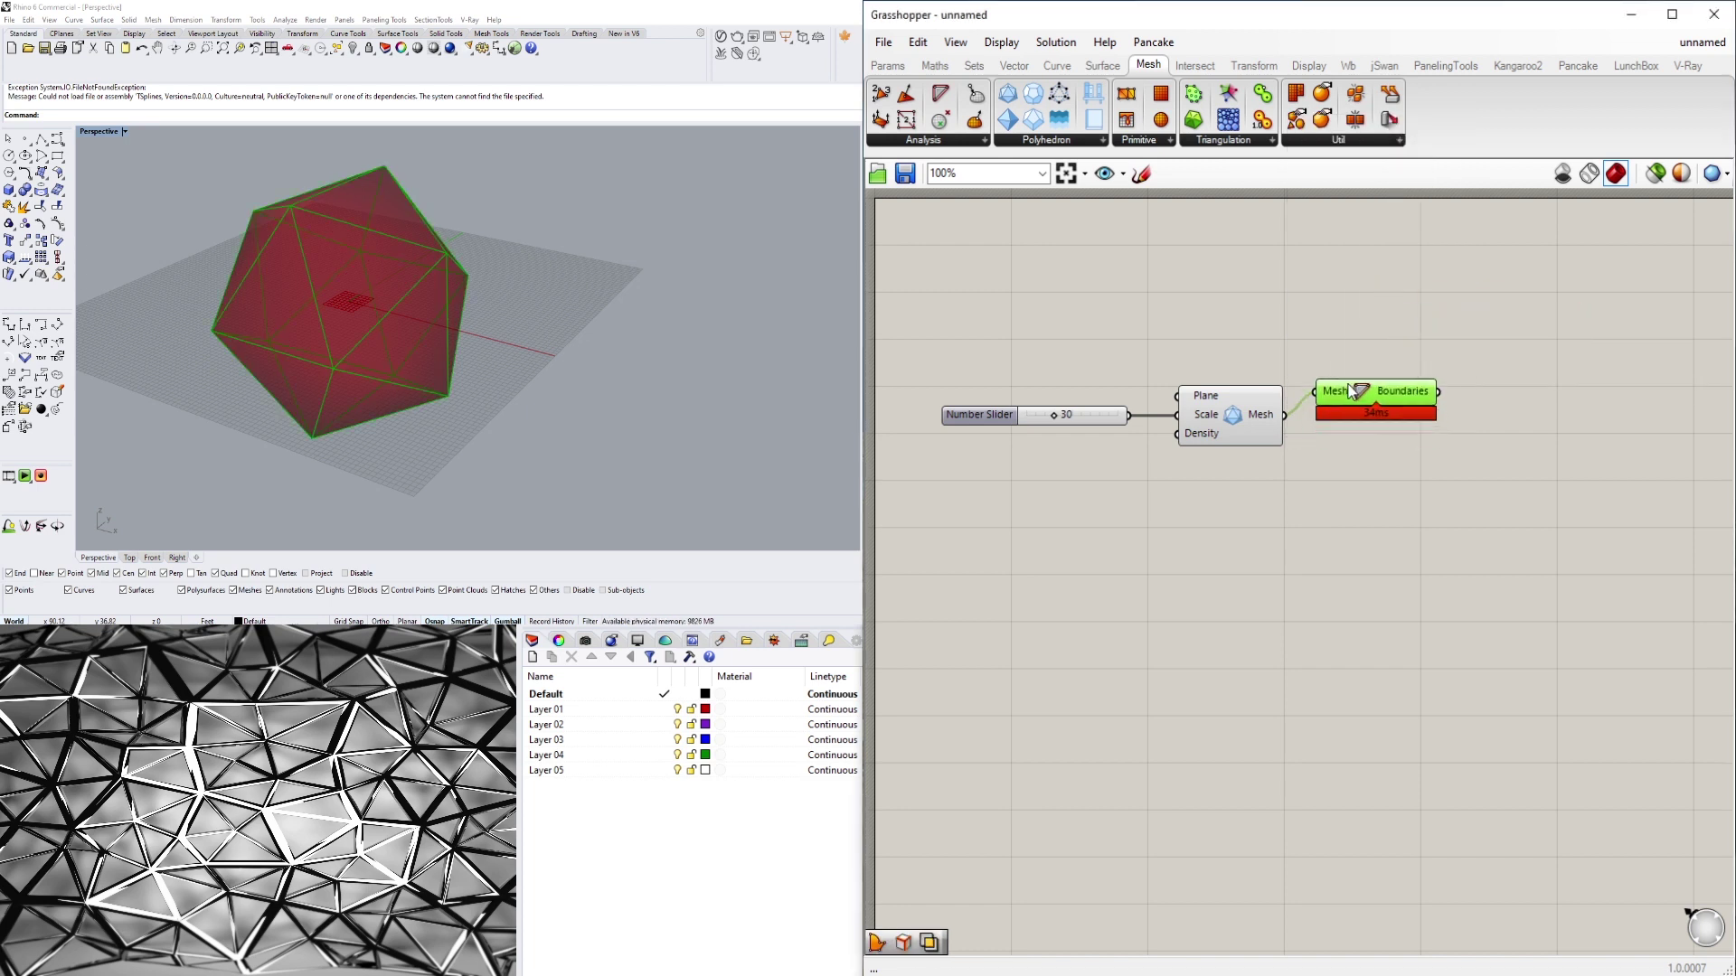
Turn off the preview of the IcoSphere component
right_click(1235, 425)
left_click(1259, 446)
left_click(1298, 503)
left_click(1385, 398)
left_click(1589, 425)
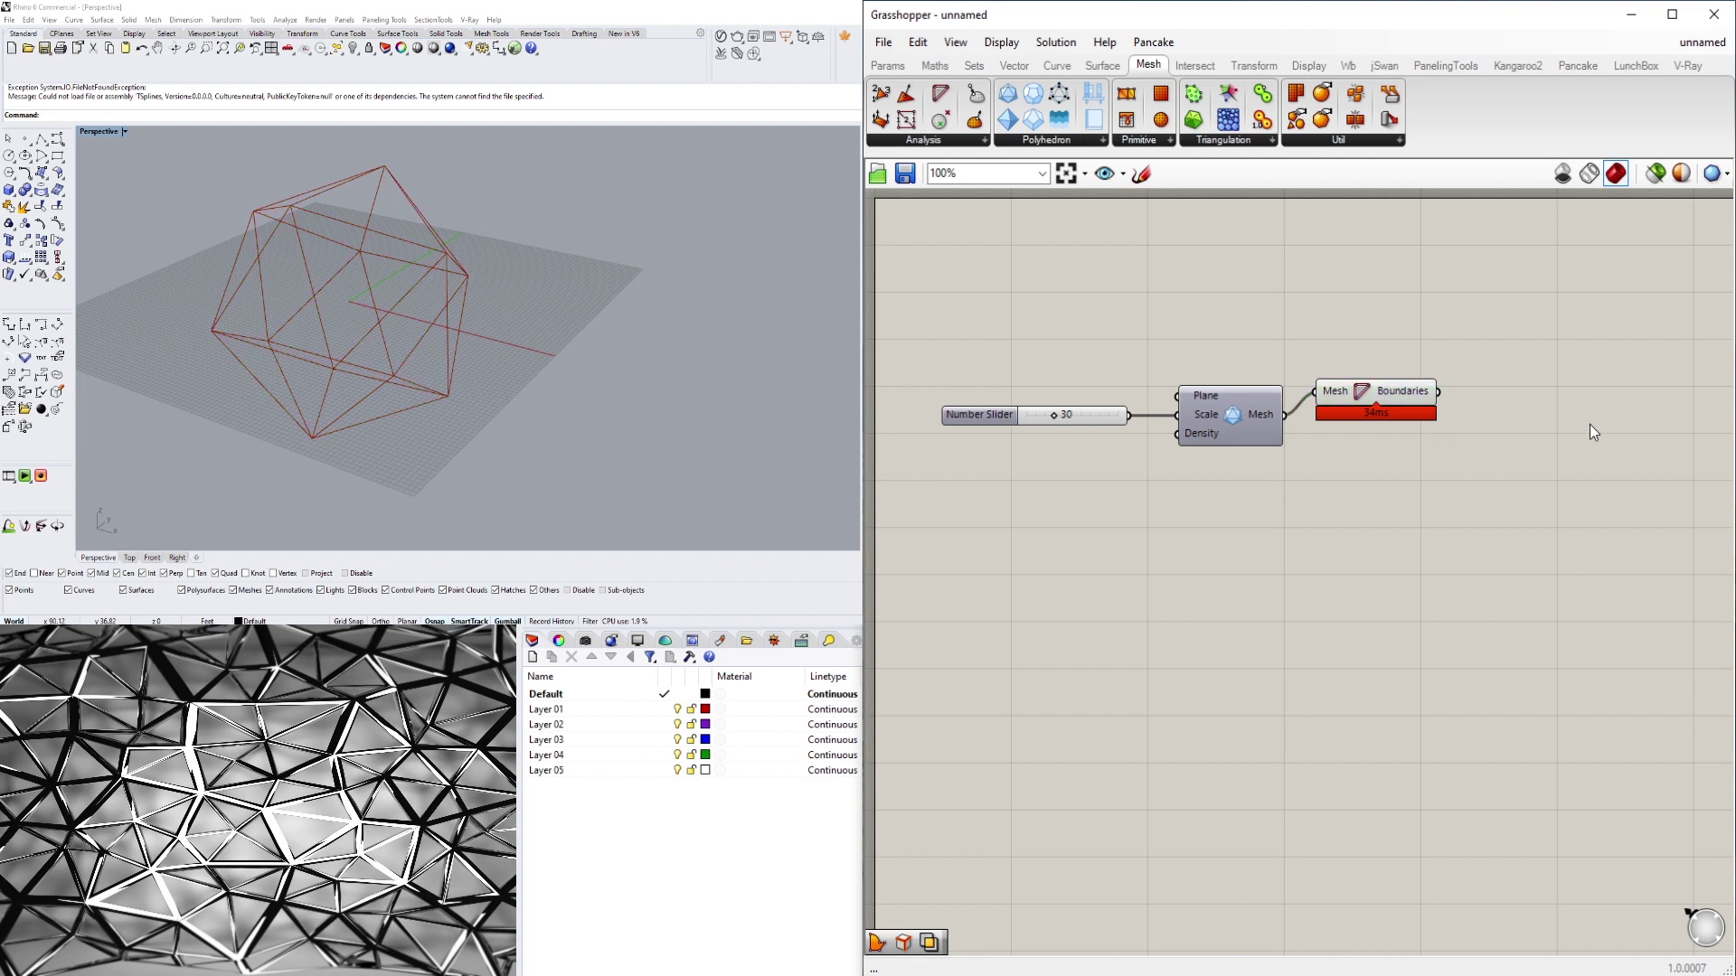
Add a Boundary Surfaces component fed by the face boundaries and line both components up with the IcoSphere
double_click(1517, 404)
type("BOUND")
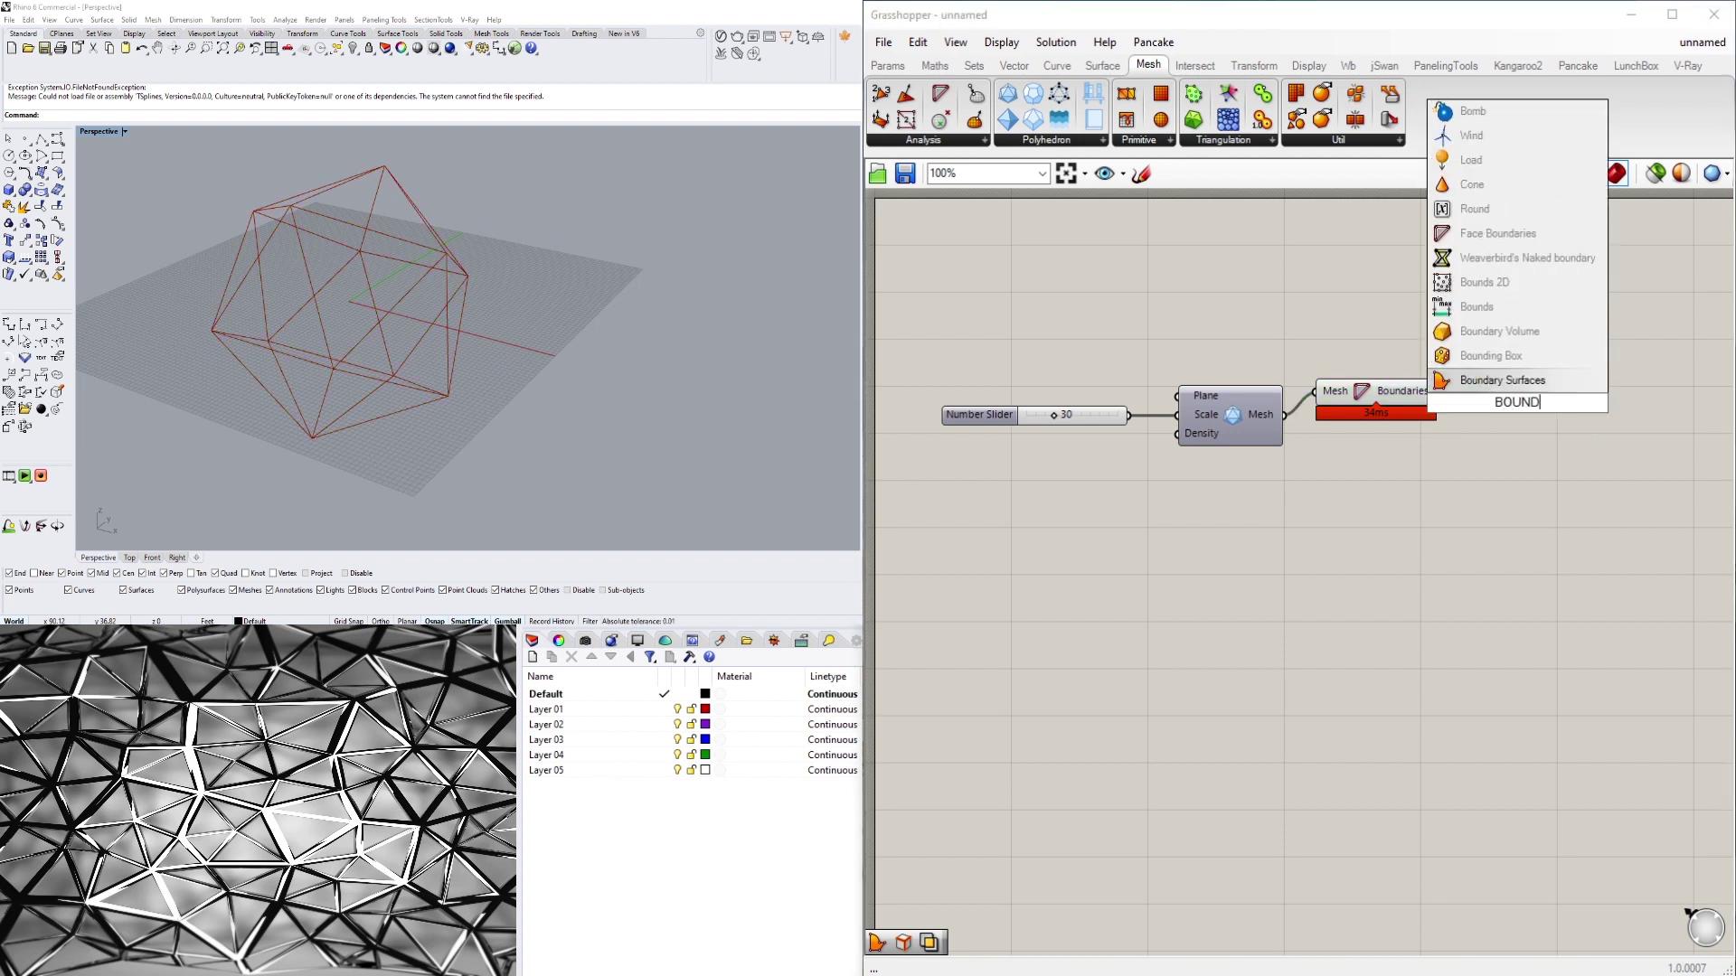
left_click(1451, 381)
left_click_drag(1438, 391, 1507, 393)
left_click(1537, 473)
left_click_drag(1589, 486, 1393, 370)
left_click_drag(1385, 387, 1383, 411)
left_click(1446, 534)
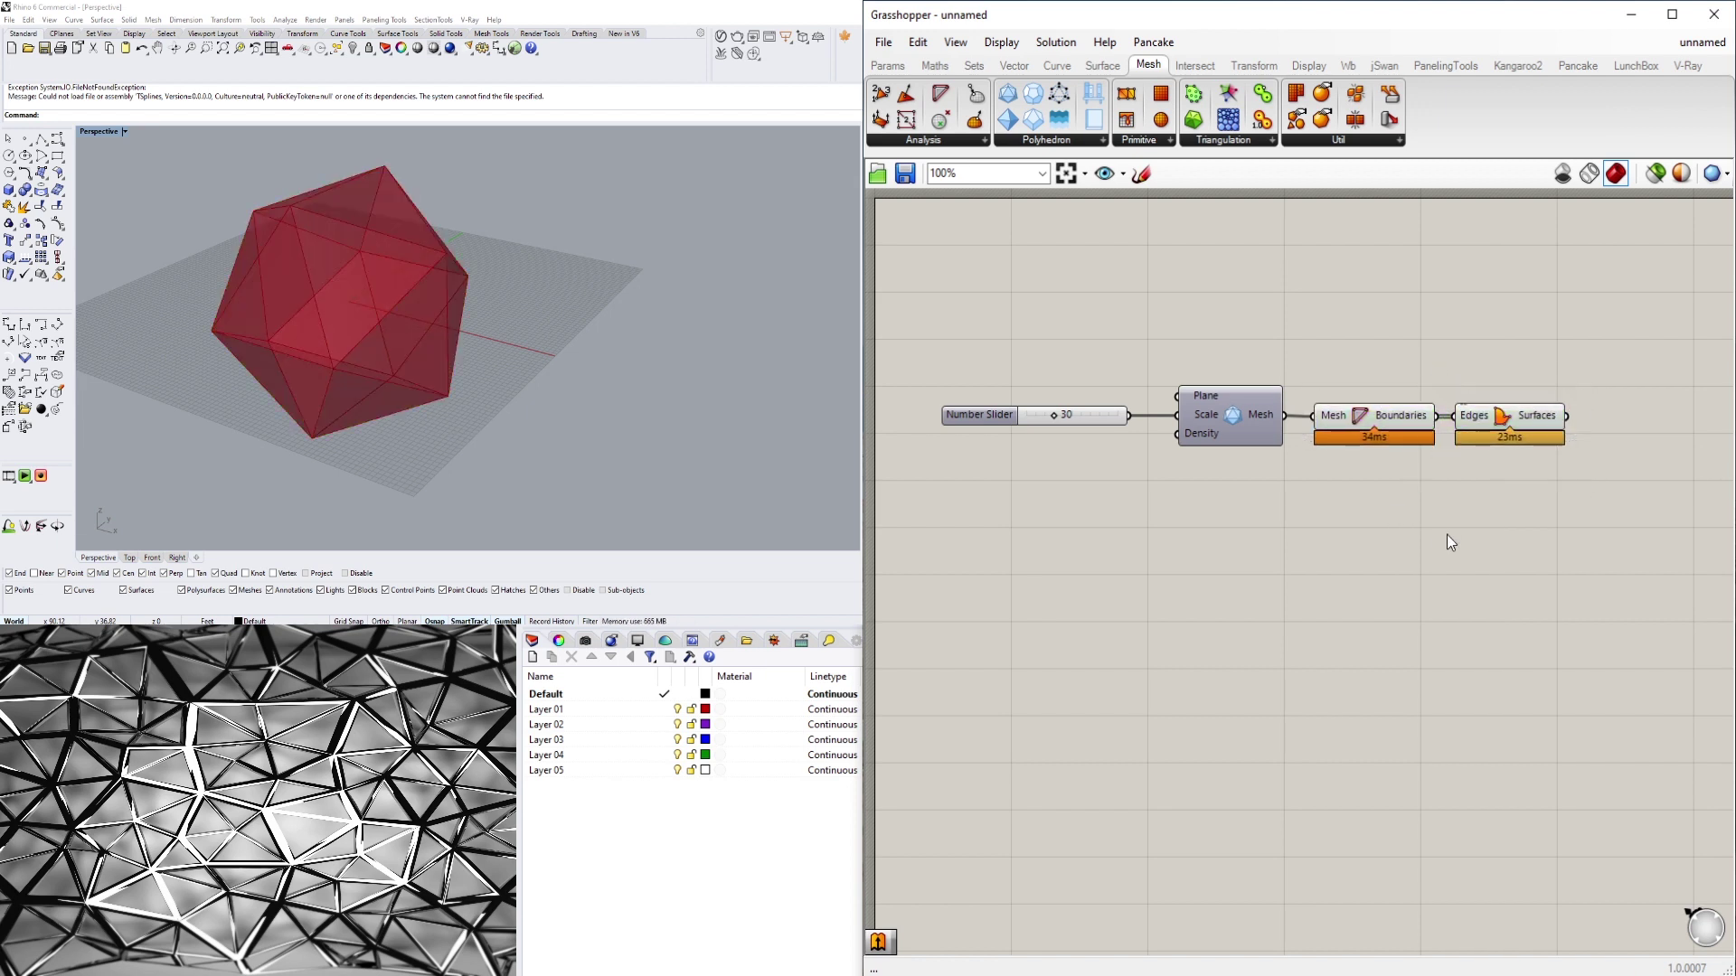
Add a Brep Join component and connect the Surfaces output to its Breps input
right_click_drag(1522, 477, 1404, 476)
left_click(1385, 416)
double_click(1553, 420)
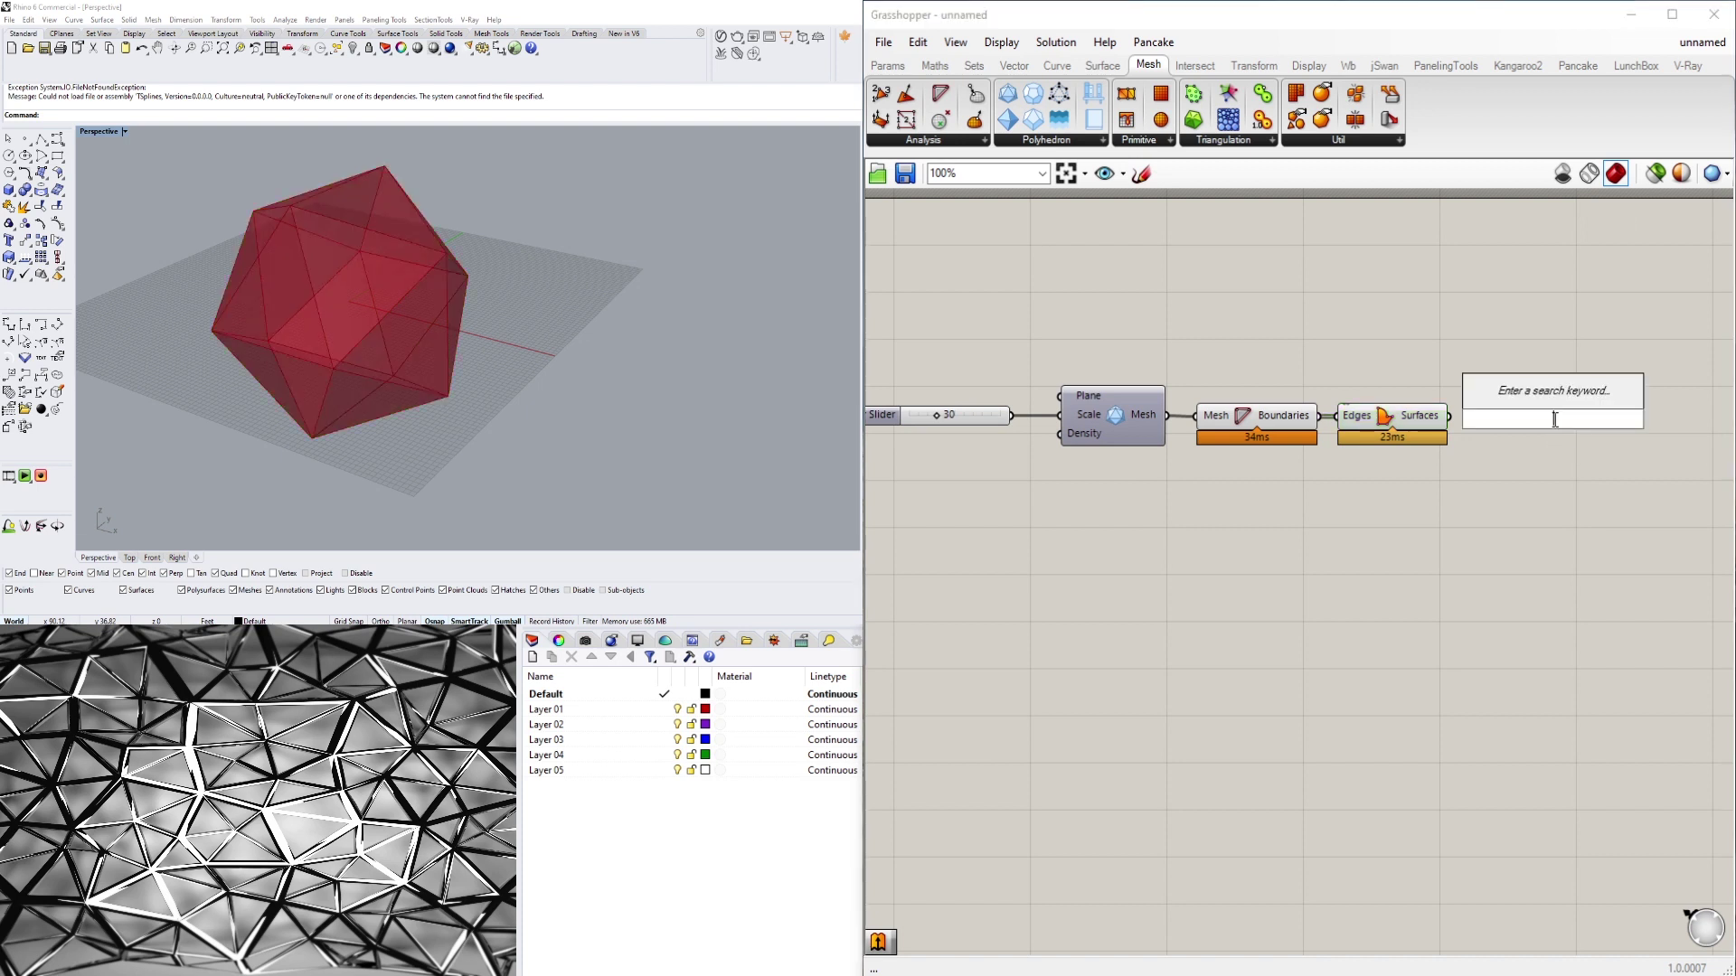
type("JOI")
left_click(1539, 349)
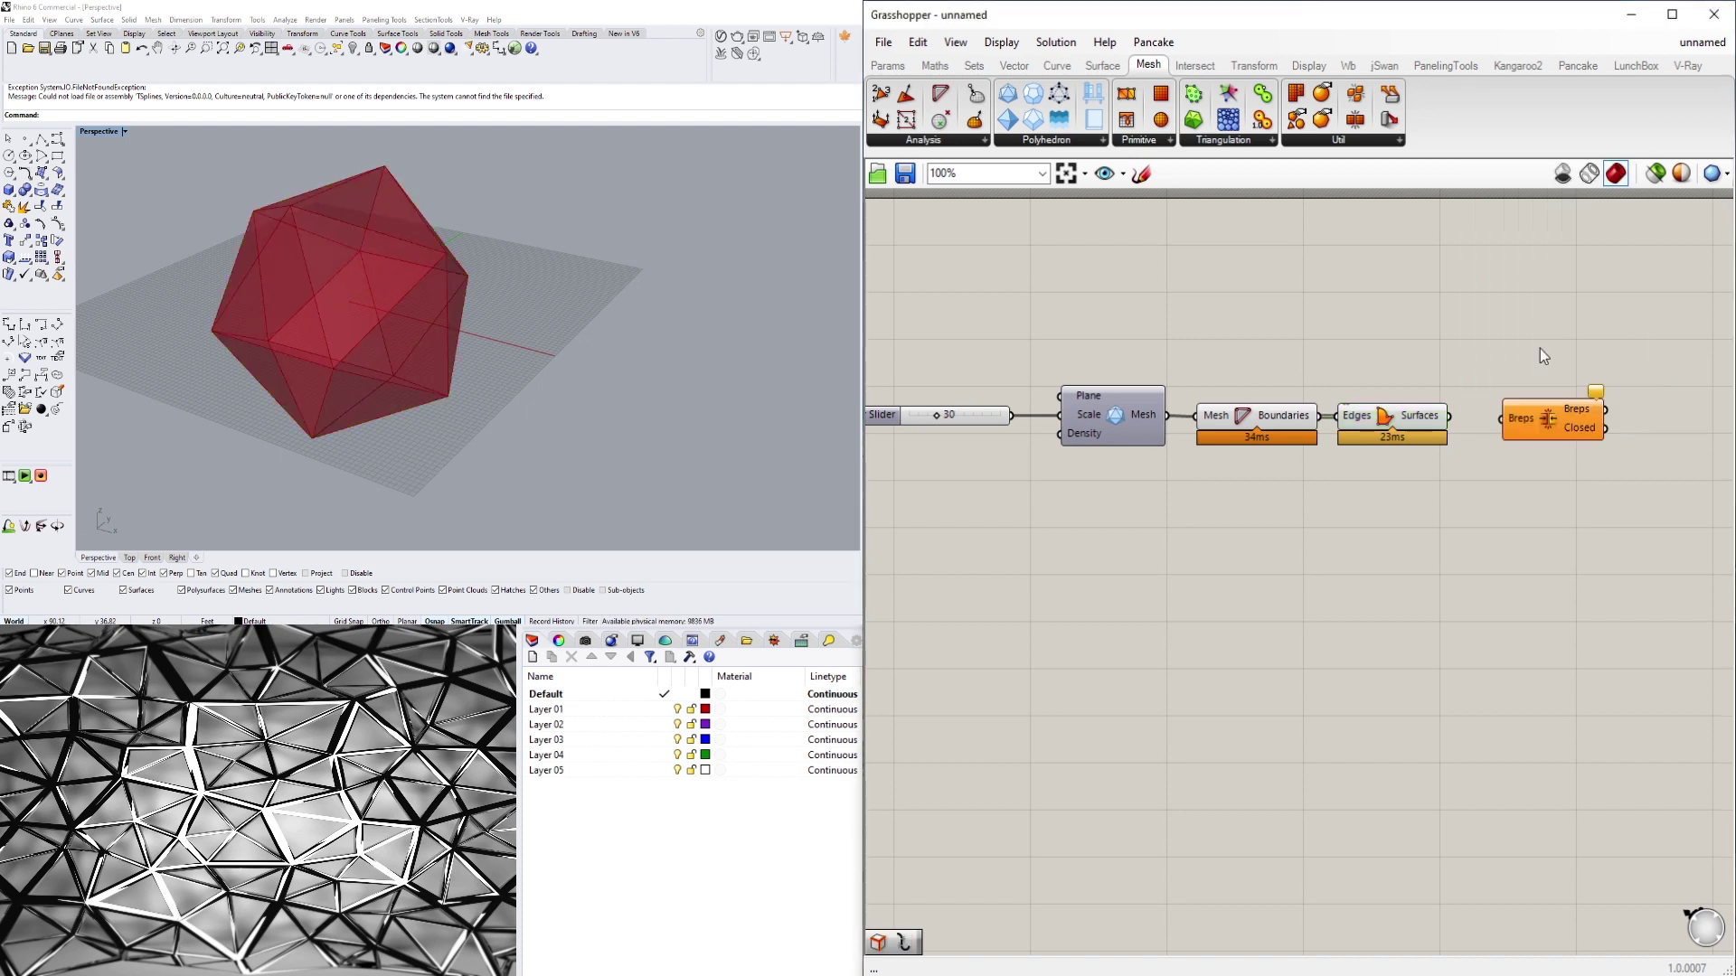
left_click_drag(1487, 419, 1522, 416)
Turn off the preview of the Face Boundaries and Boundary Surfaces components
left_click_drag(1430, 480, 1262, 402)
middle_click(1274, 360)
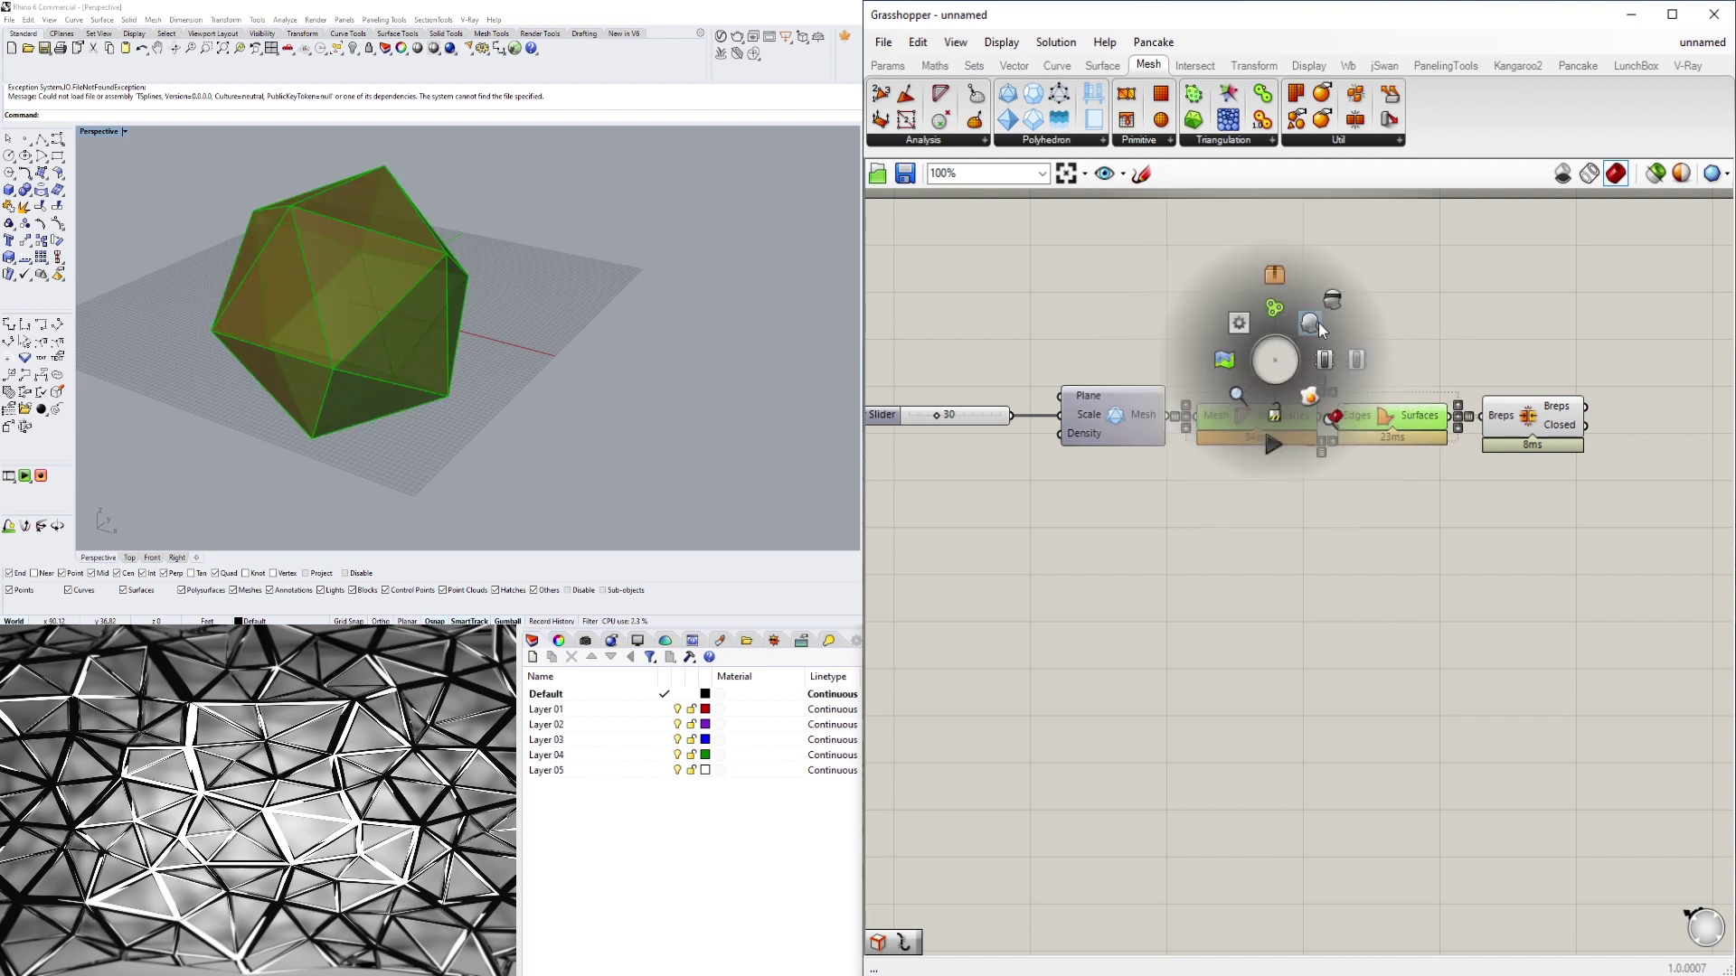
left_click(1326, 310)
left_click(1364, 296)
left_click(1527, 419)
left_click(1537, 388)
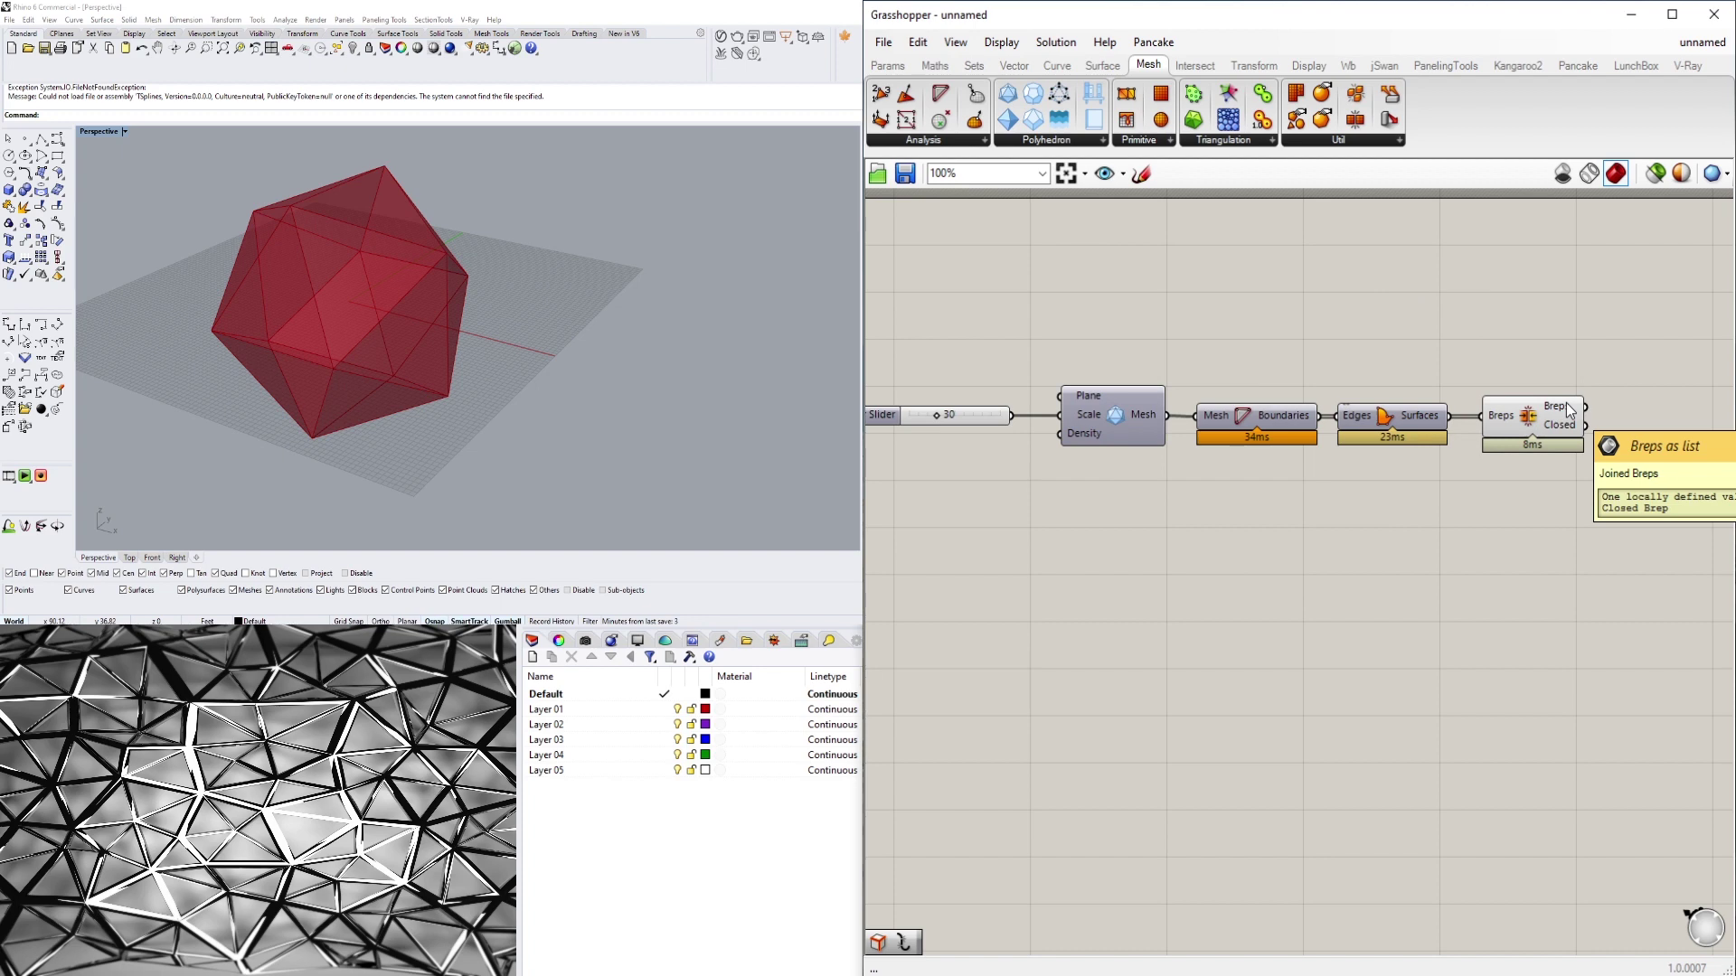
Add a Brep Edges component and connect the joined Breps output to its Brep input
scroll(1381, 440, "down", 2)
left_click_drag(1033, 467, 1007, 425)
left_click(1272, 415)
right_click_drag(1423, 449, 1265, 435)
left_click(1355, 454)
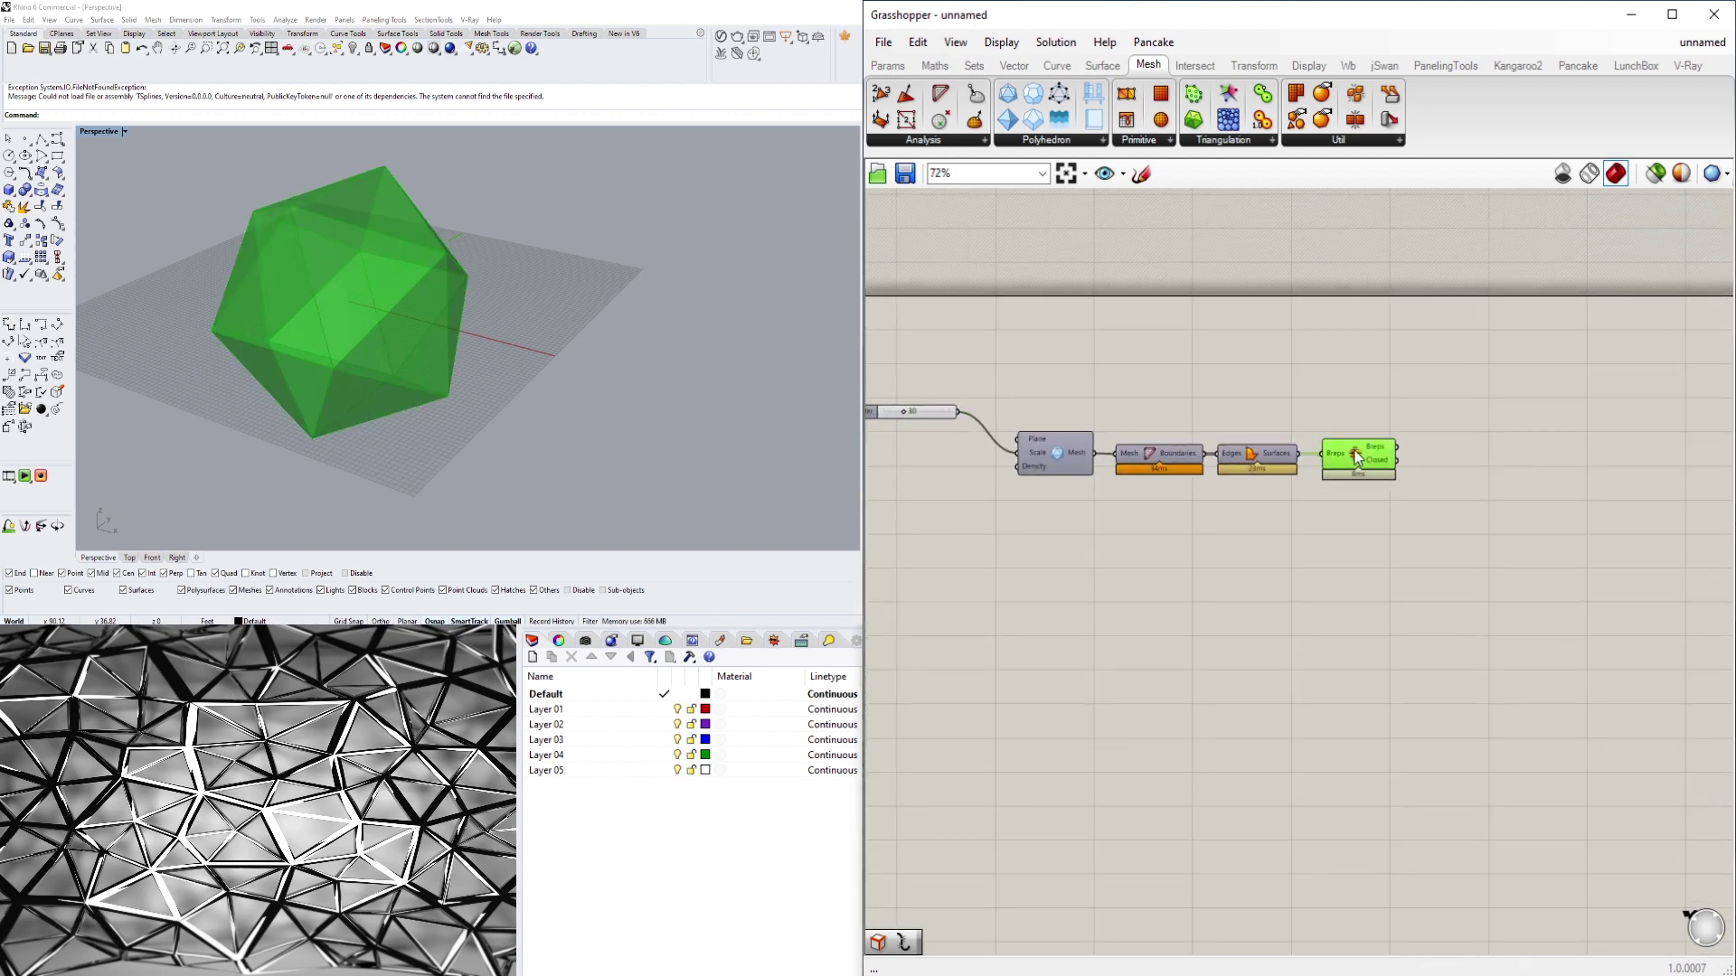
double_click(1446, 448)
type("B")
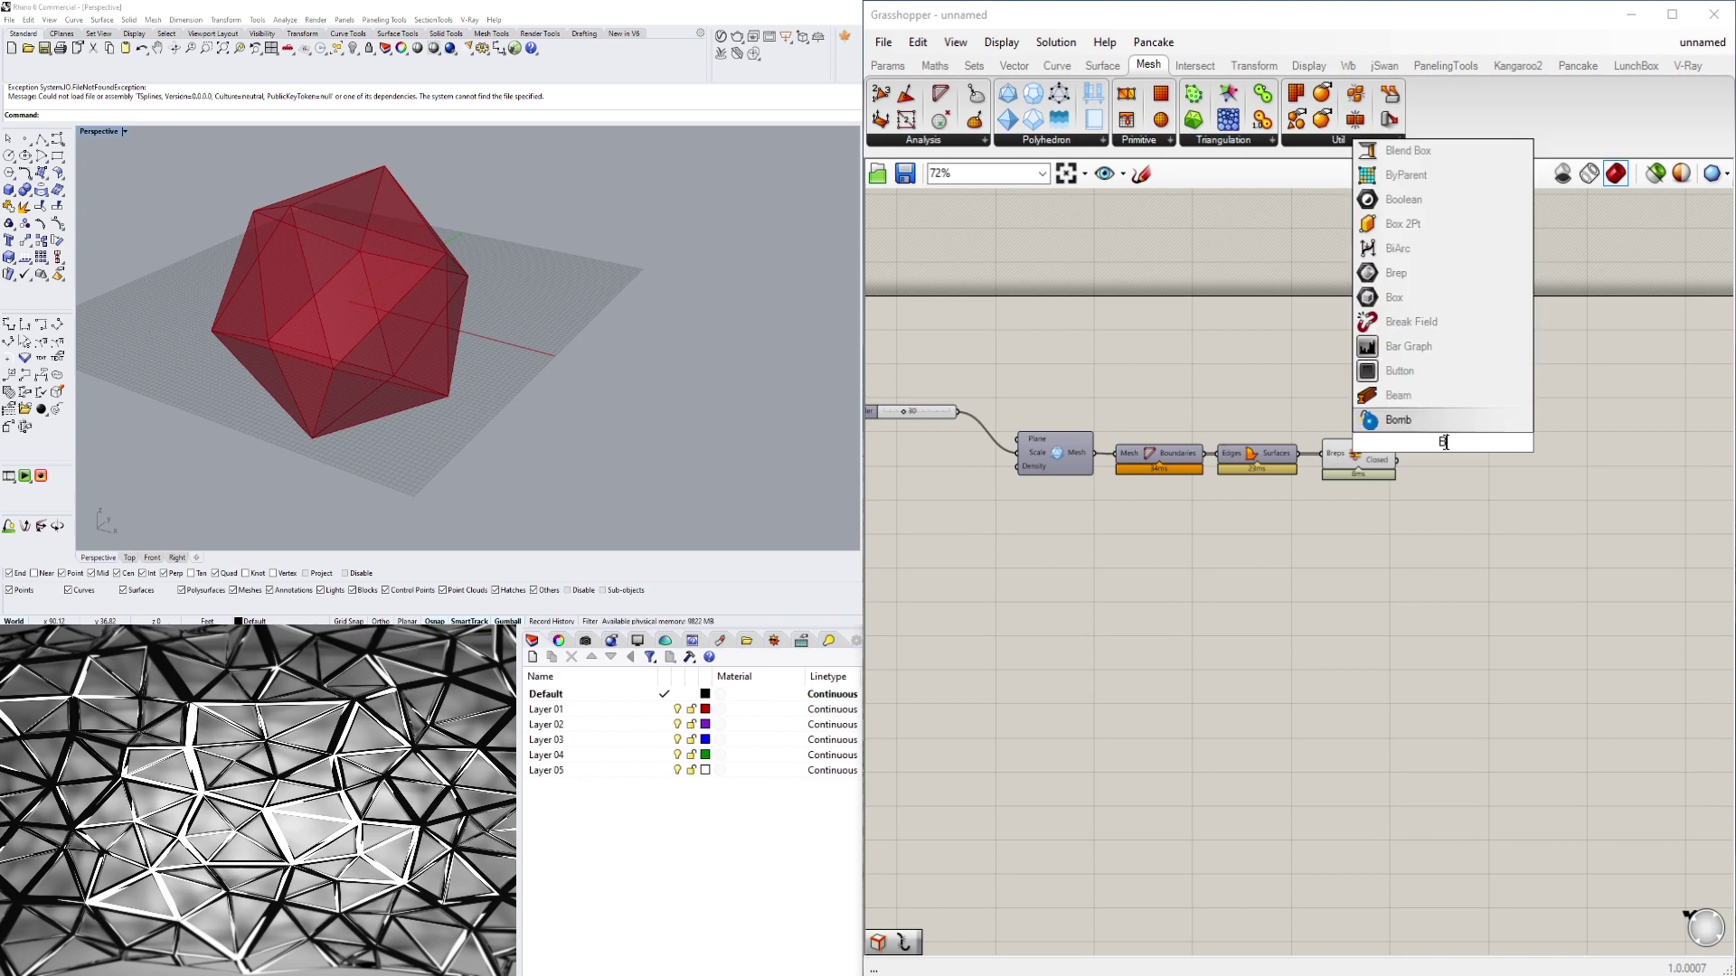
type("REP")
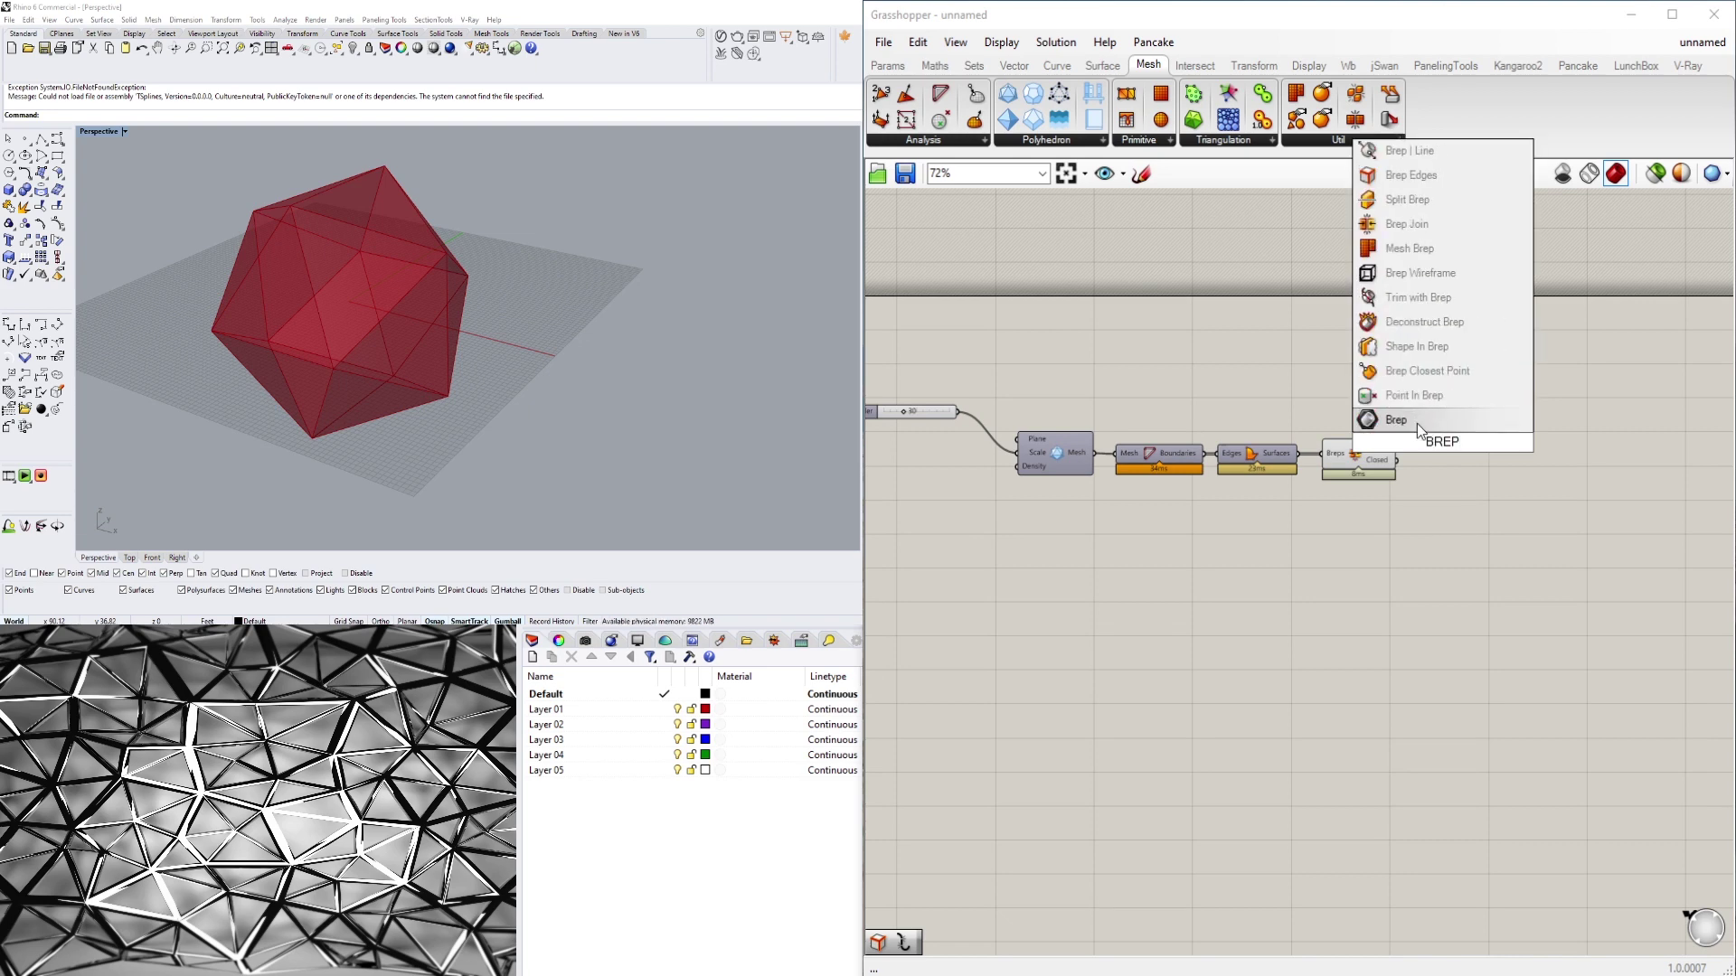
left_click(1411, 175)
scroll(1392, 405, "up", 4)
left_click_drag(1371, 451, 1428, 437)
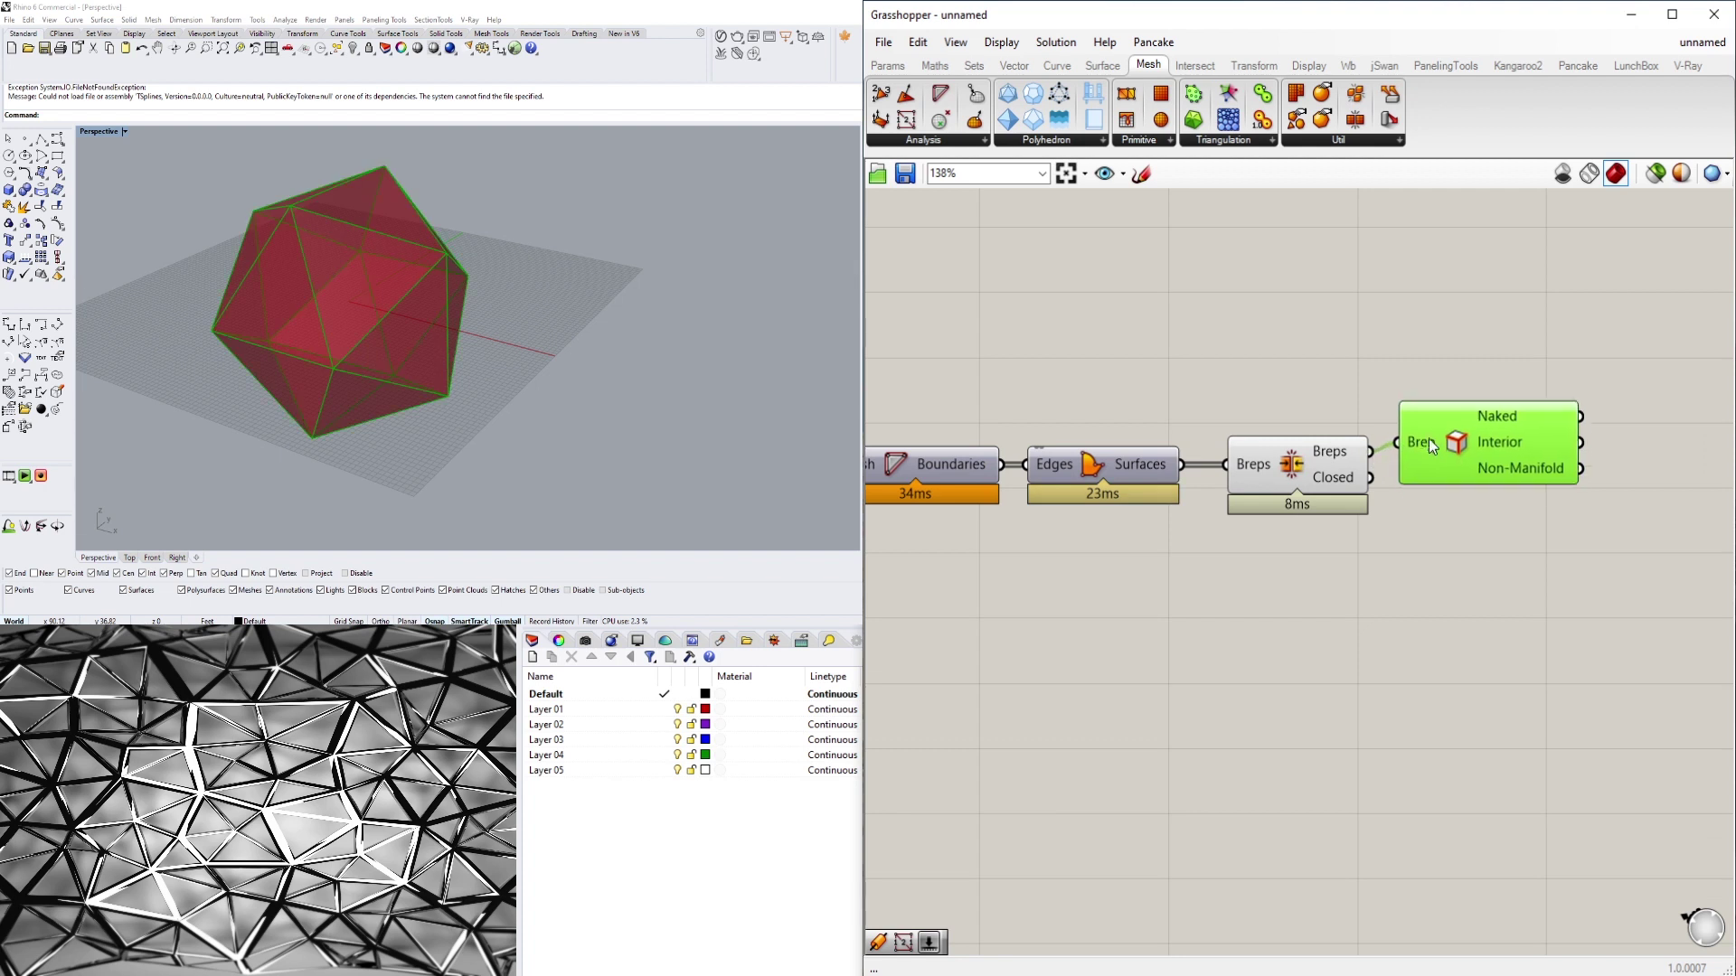
Add a Curve parameter and connect the Interior edges output of Brep Edges to it
scroll(1605, 464, "down", 2)
double_click(1611, 468)
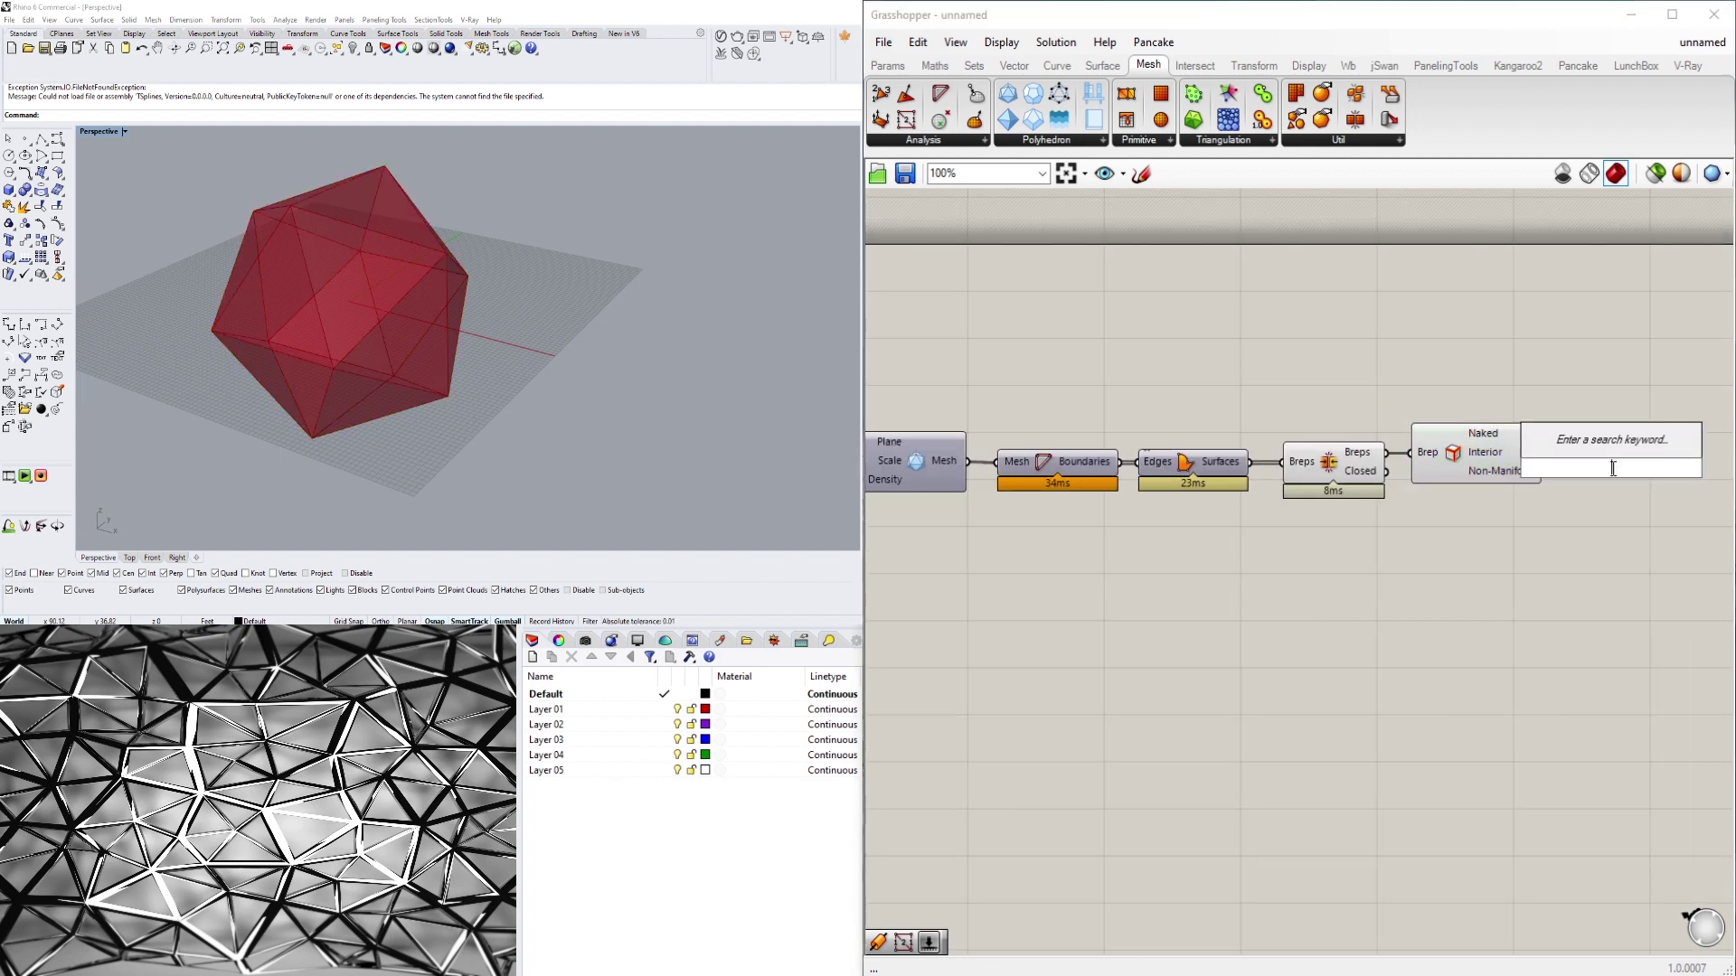
type("cur")
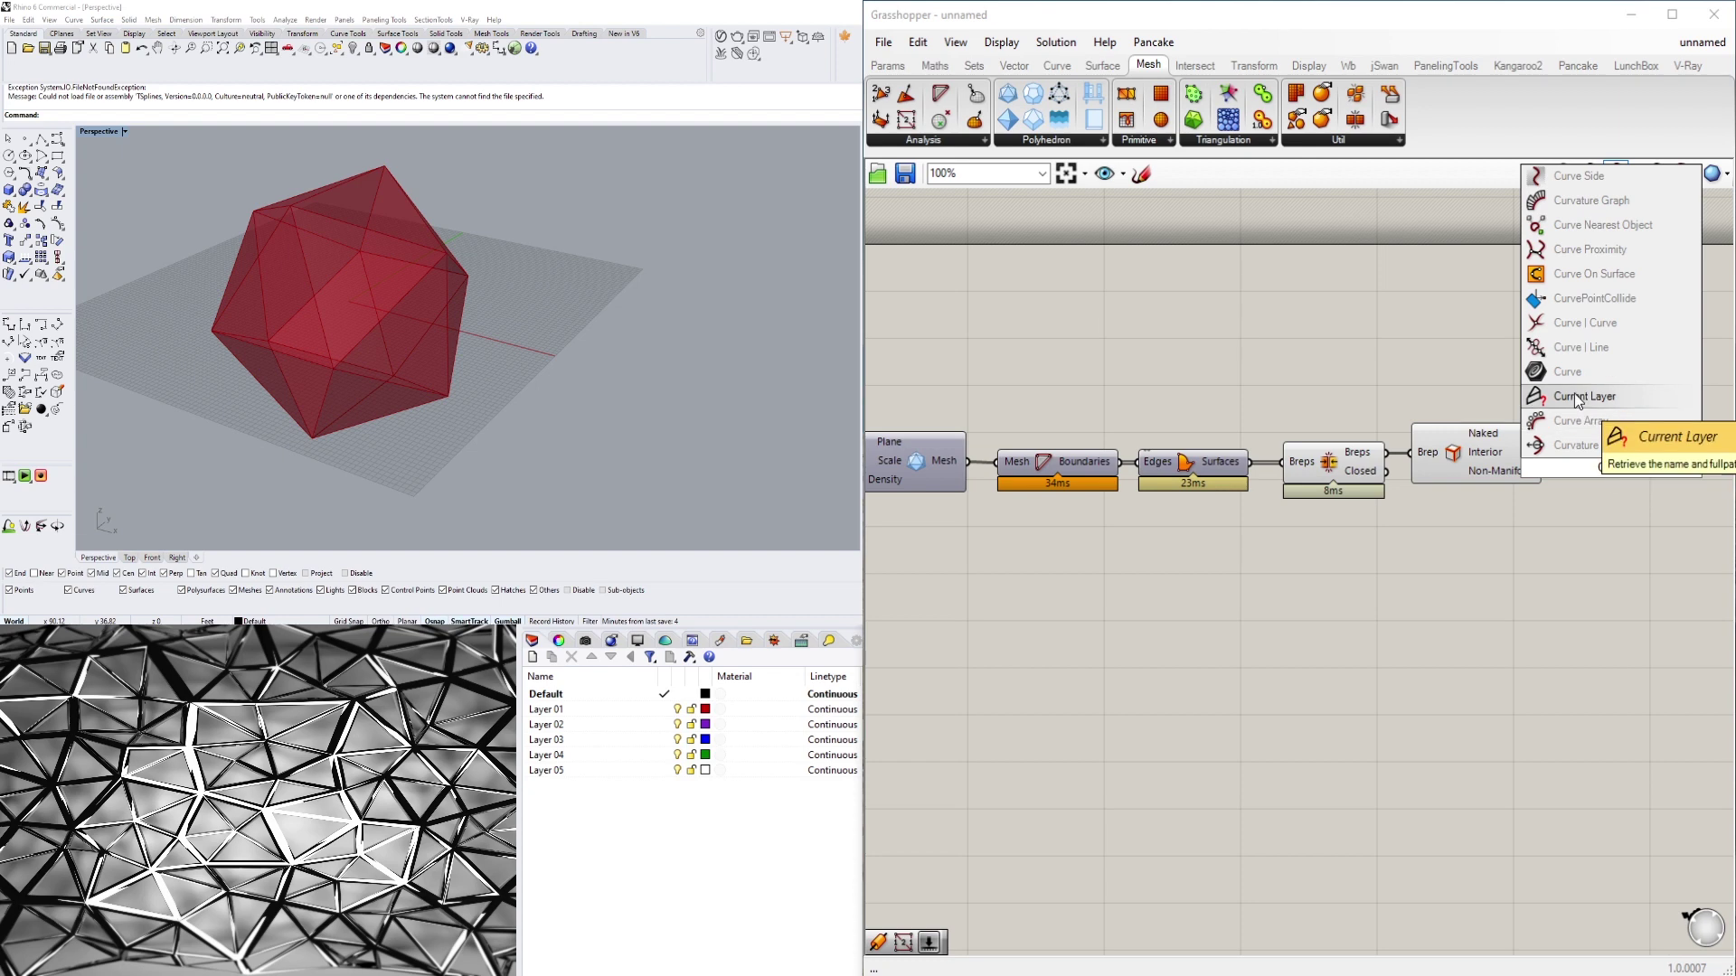
left_click(1568, 372)
left_click_drag(1543, 452, 1585, 452)
left_click(1572, 542)
Move the number slider in line with the IcoSphere's Scale input
scroll(1571, 540, "down", 2)
right_click_drag(1565, 578, 1544, 503)
right_click_drag(1192, 487, 1347, 509)
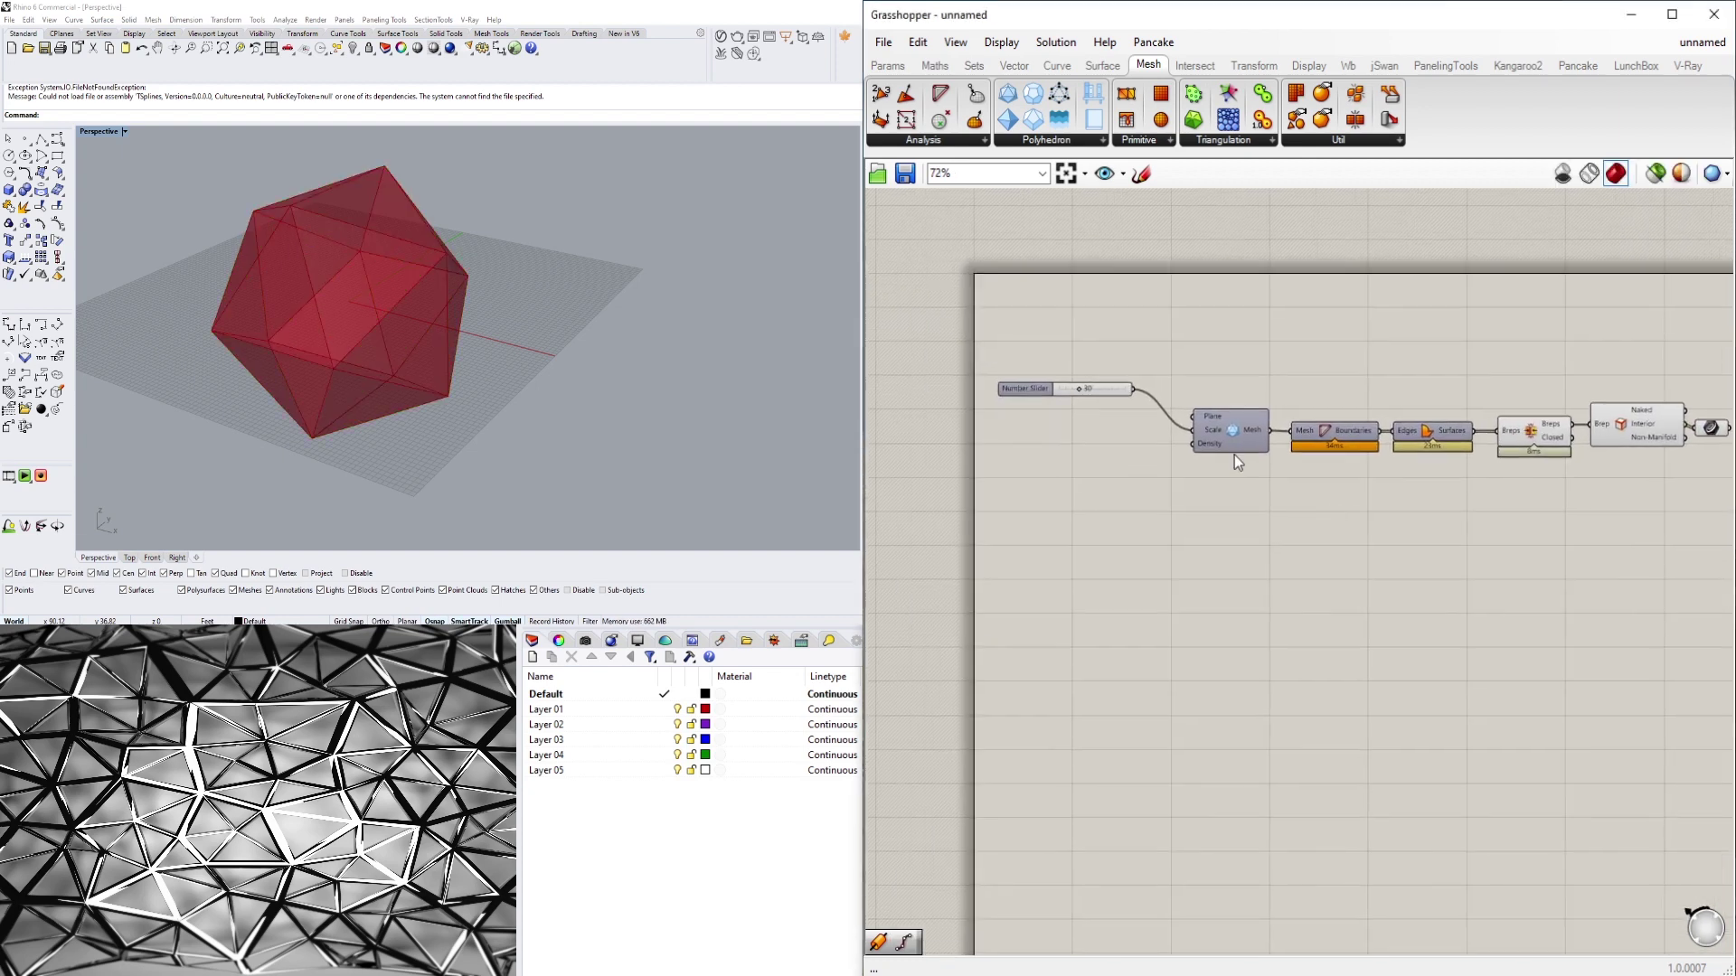
left_click_drag(1025, 383, 1068, 445)
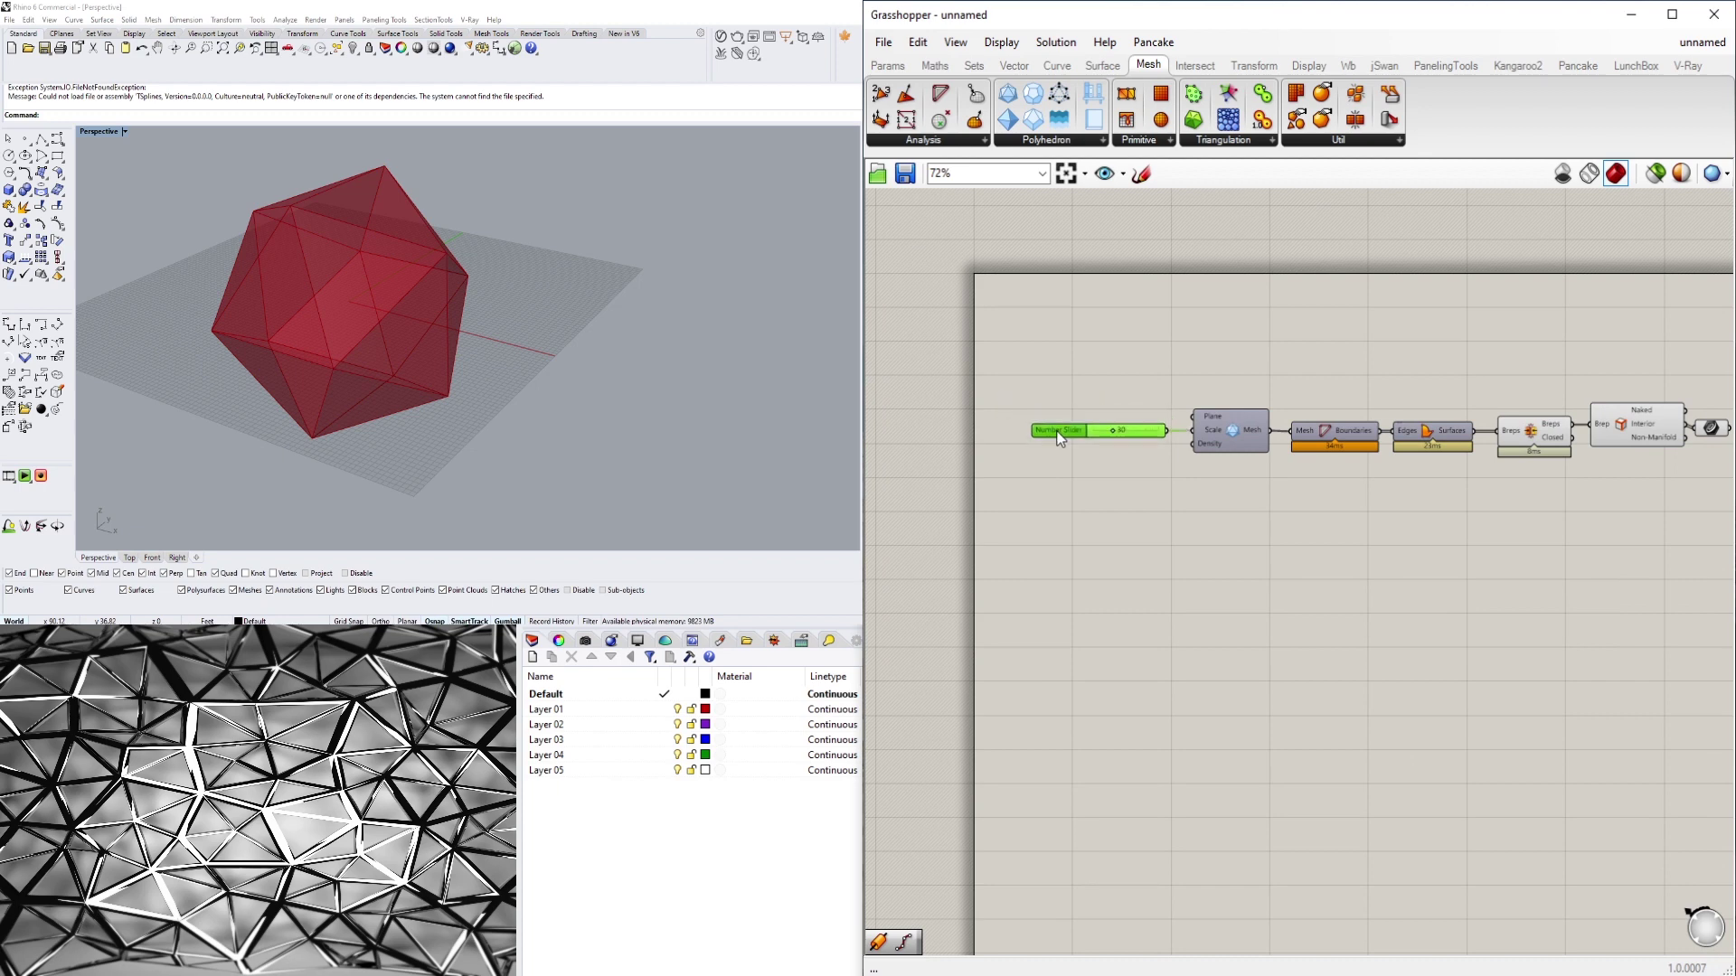
right_click_drag(1170, 527, 1073, 527)
Rename the slider driving the IcoSphere's scale as DOME SIZE
scroll(329, 291, "up", 4)
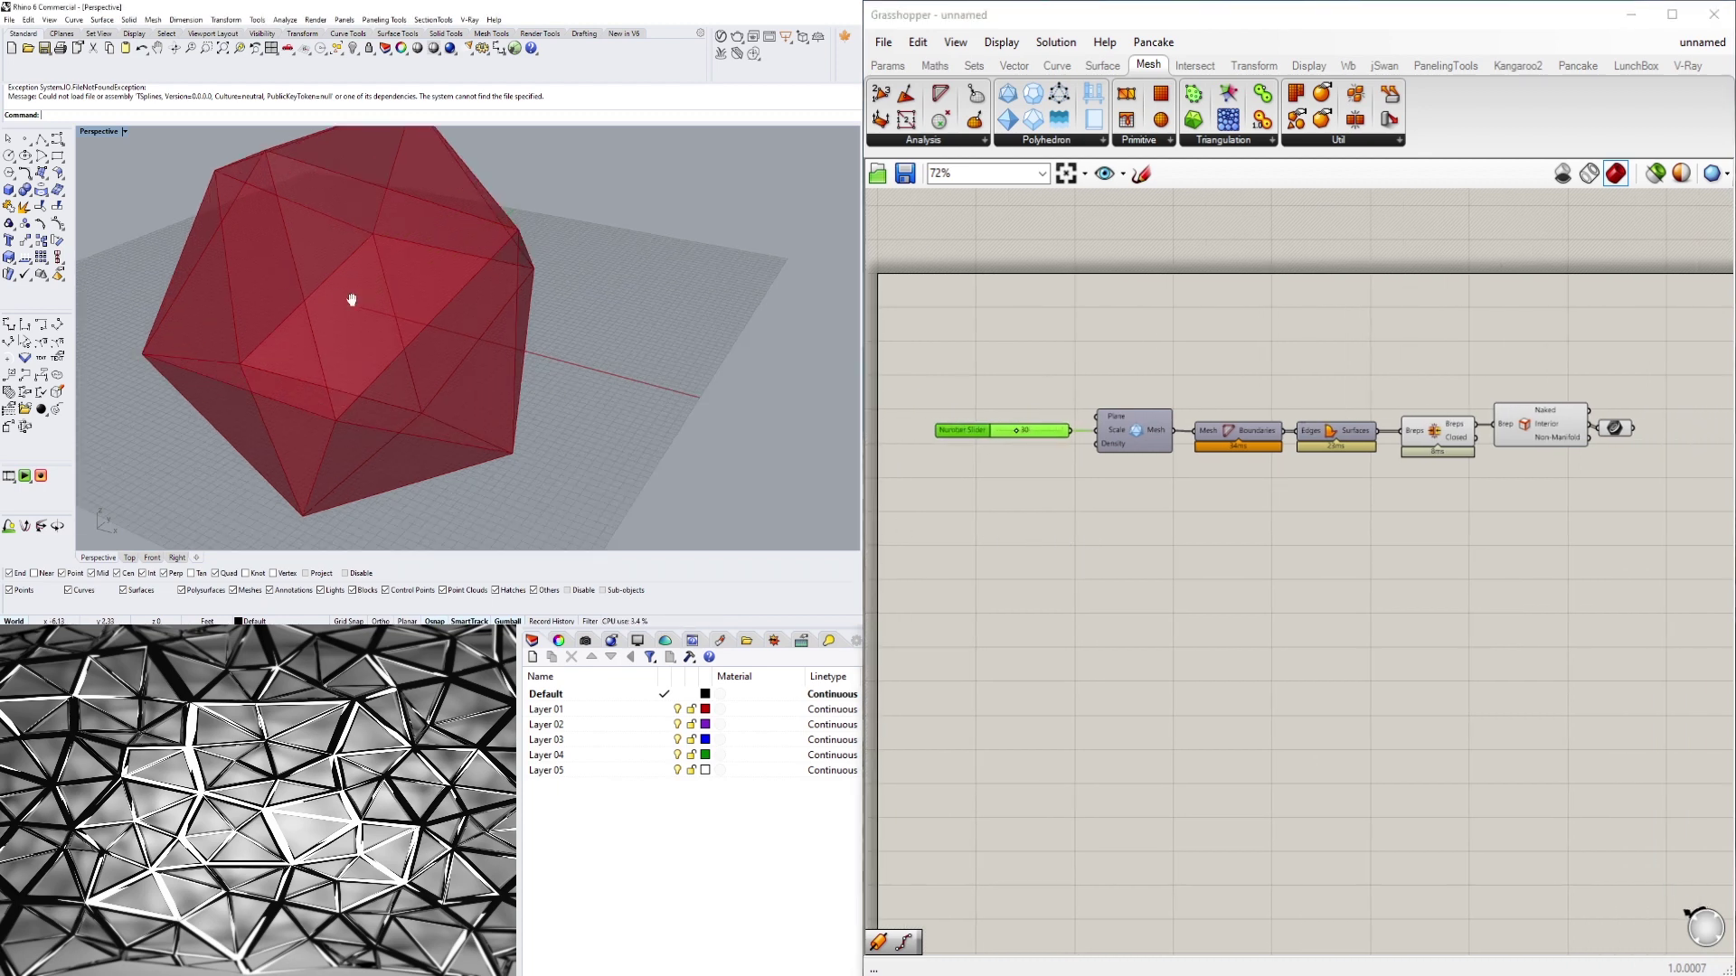
right_click_drag(352, 298, 400, 318, "shift")
scroll(399, 317, "down", 2)
scroll(1002, 433, "up", 6)
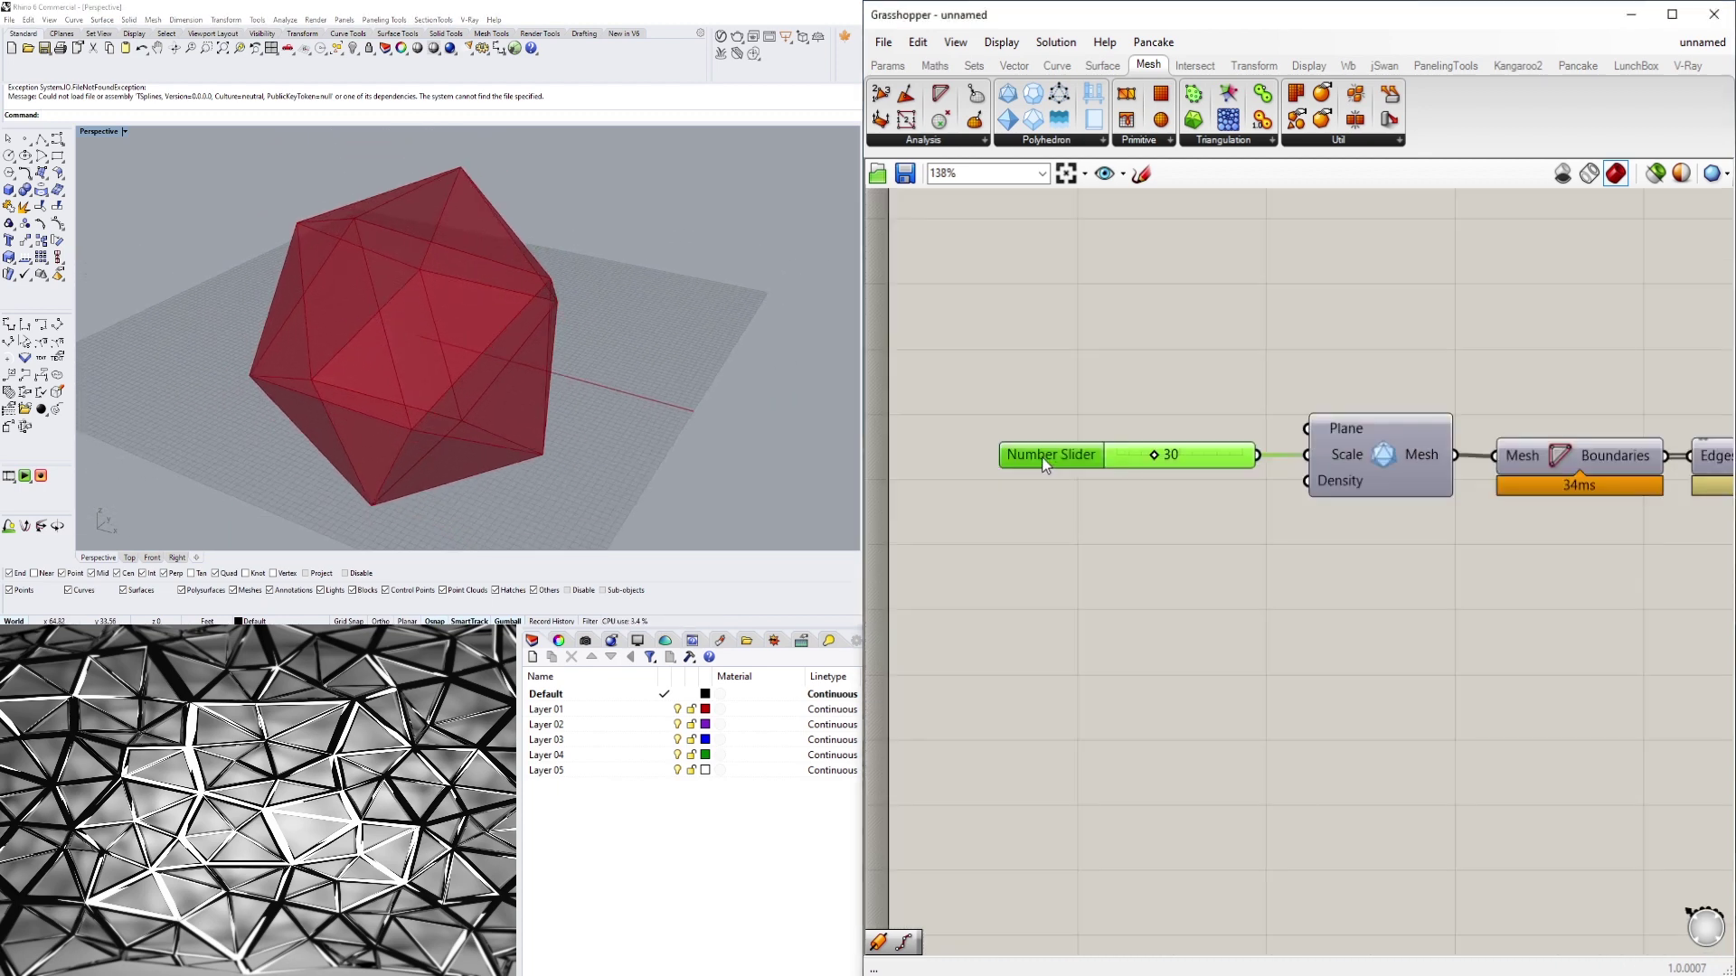
right_click(1043, 458)
left_click_drag(1149, 473, 1005, 464)
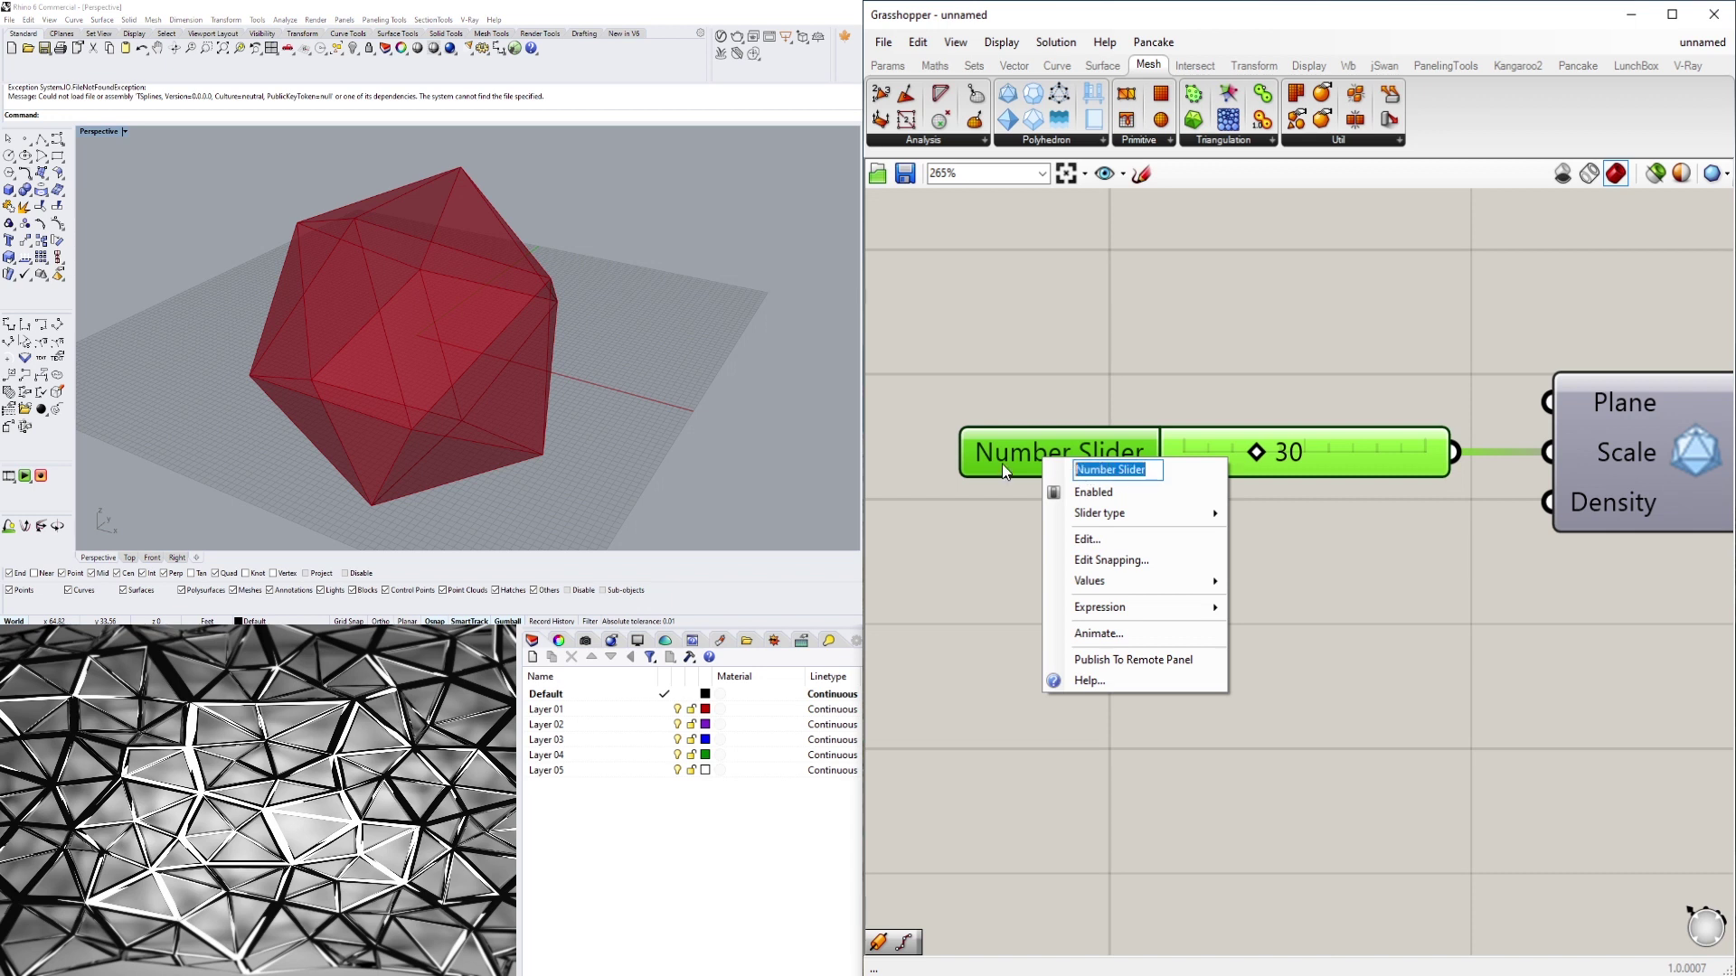
type("DOME SIZE")
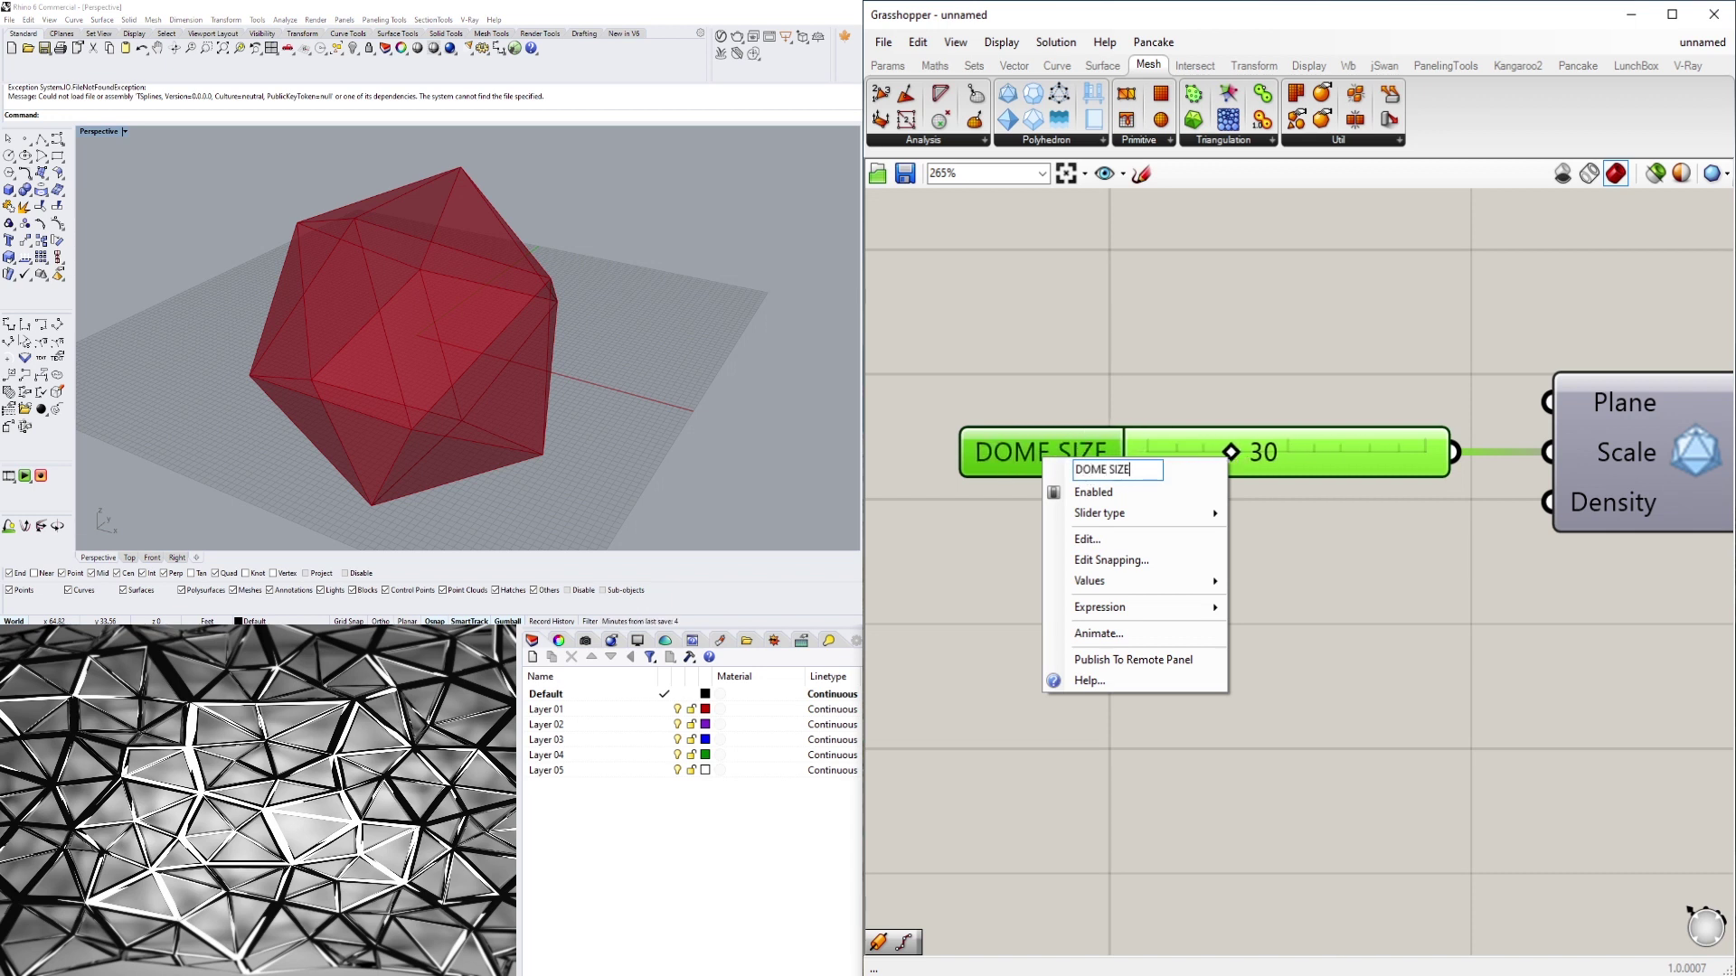
key("Return")
scroll(1094, 518, "down", 1)
left_click(1088, 507)
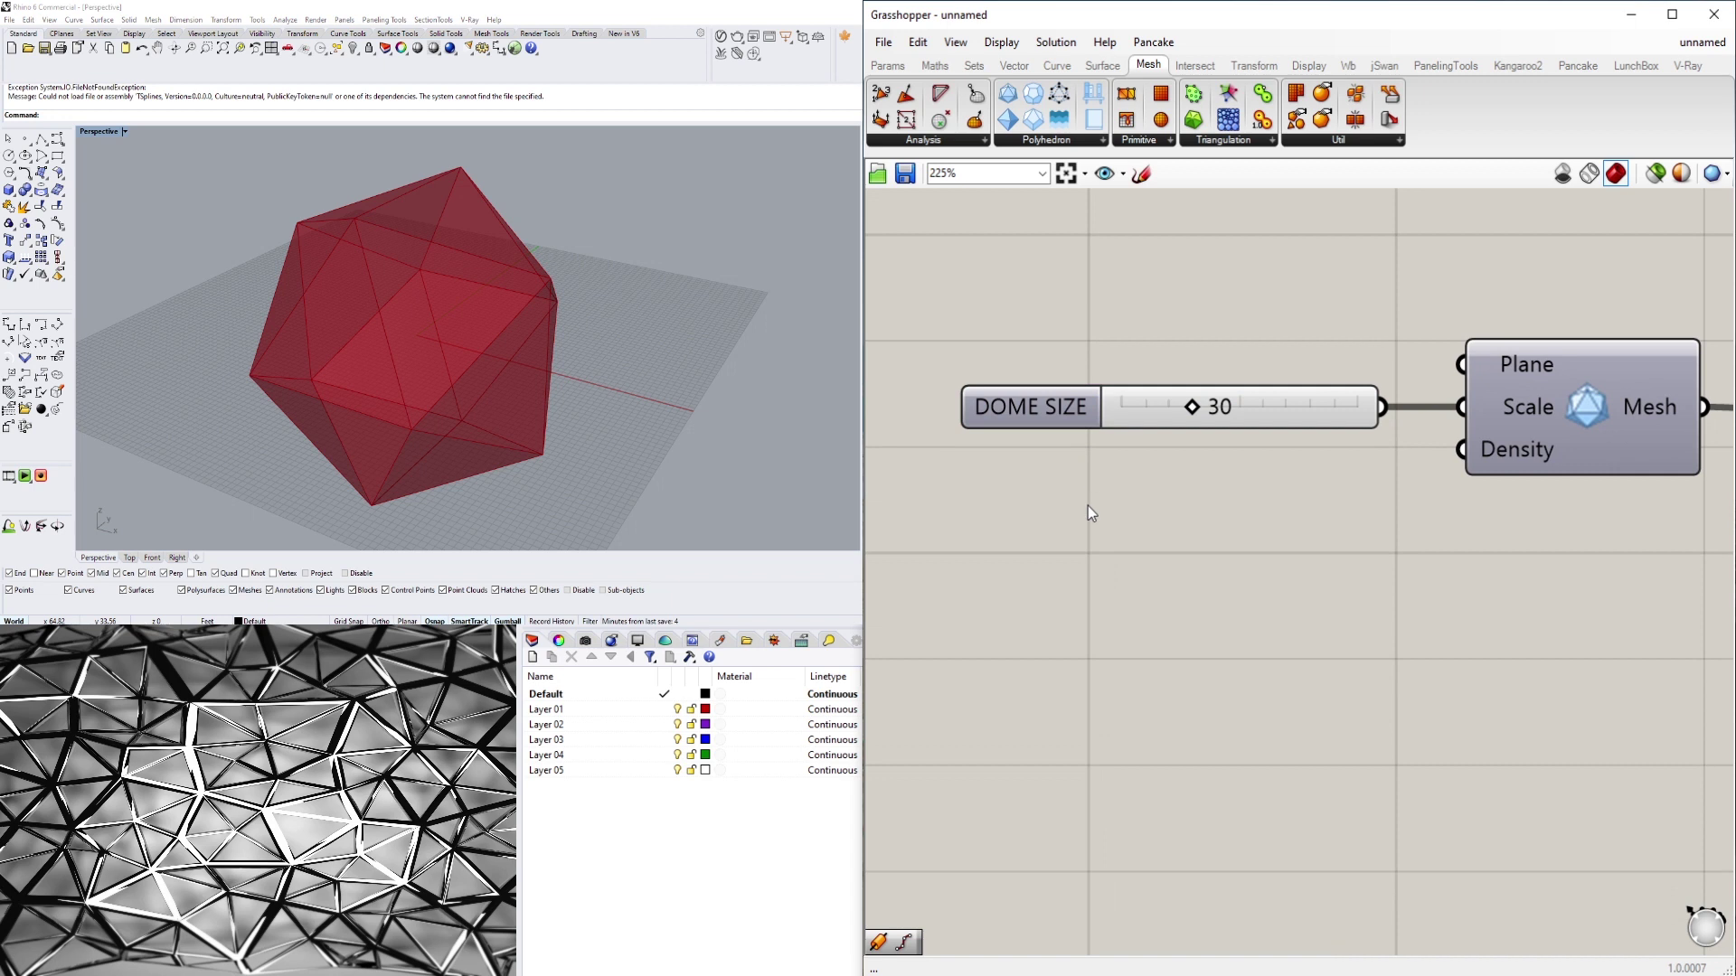
Create a second number slider ranging from 0 to 5 below the DOME SIZE slider
double_click(1088, 507)
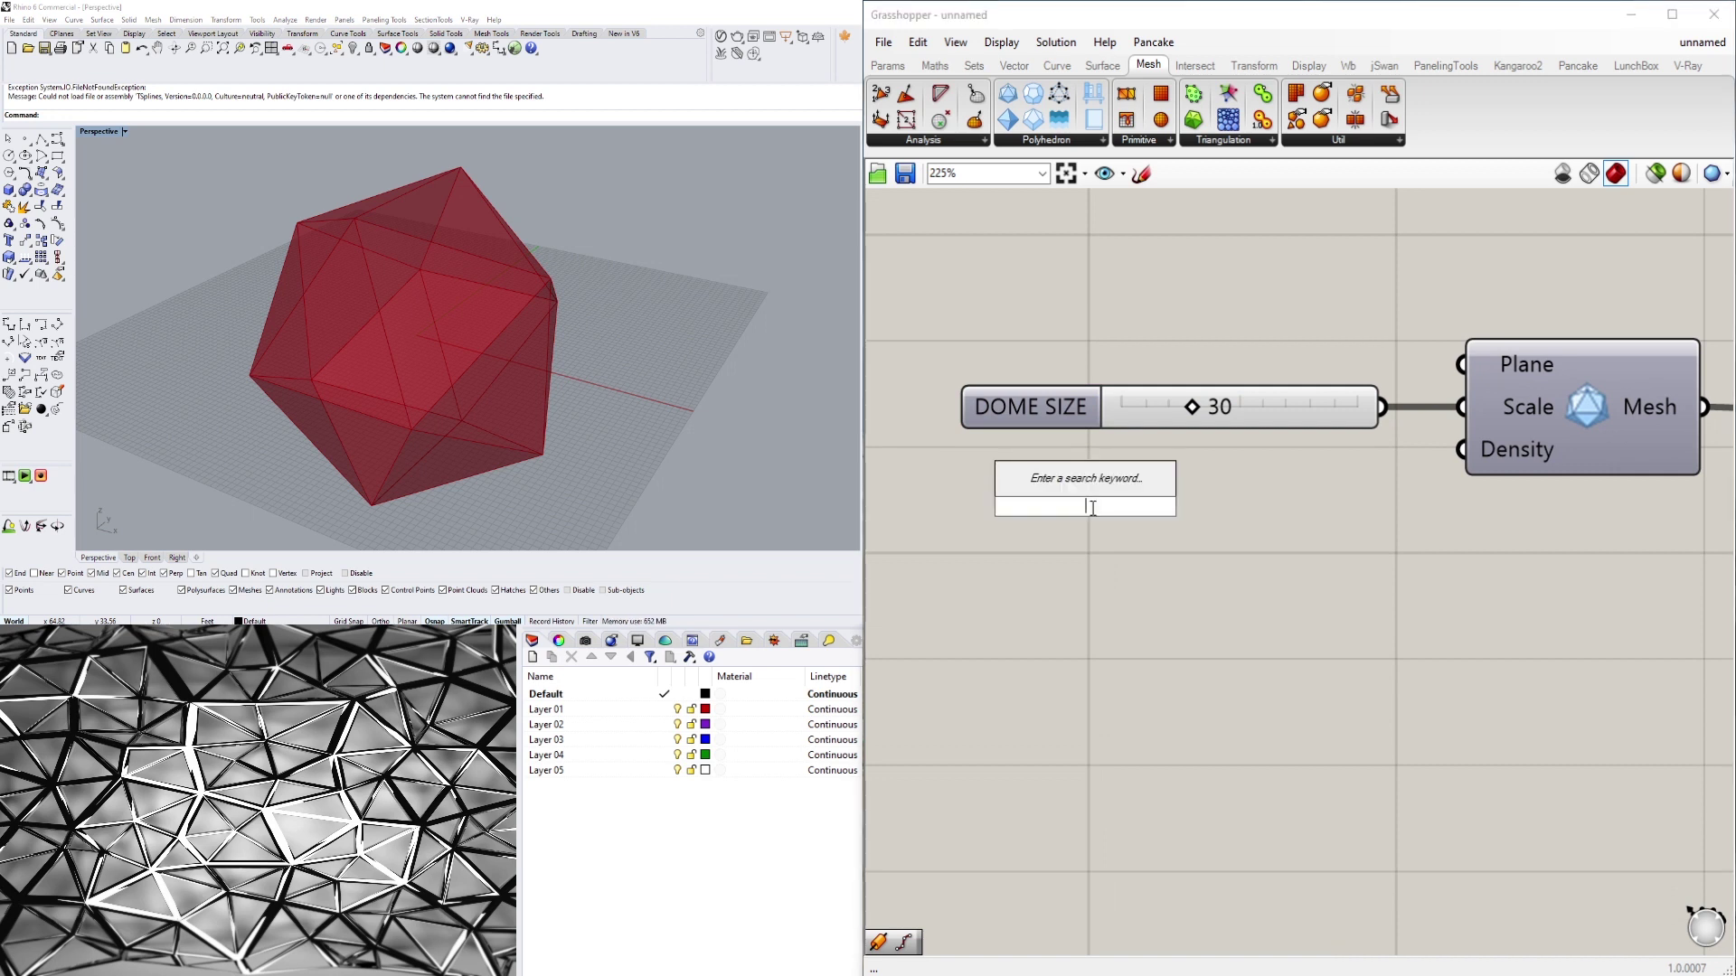
type("0<")
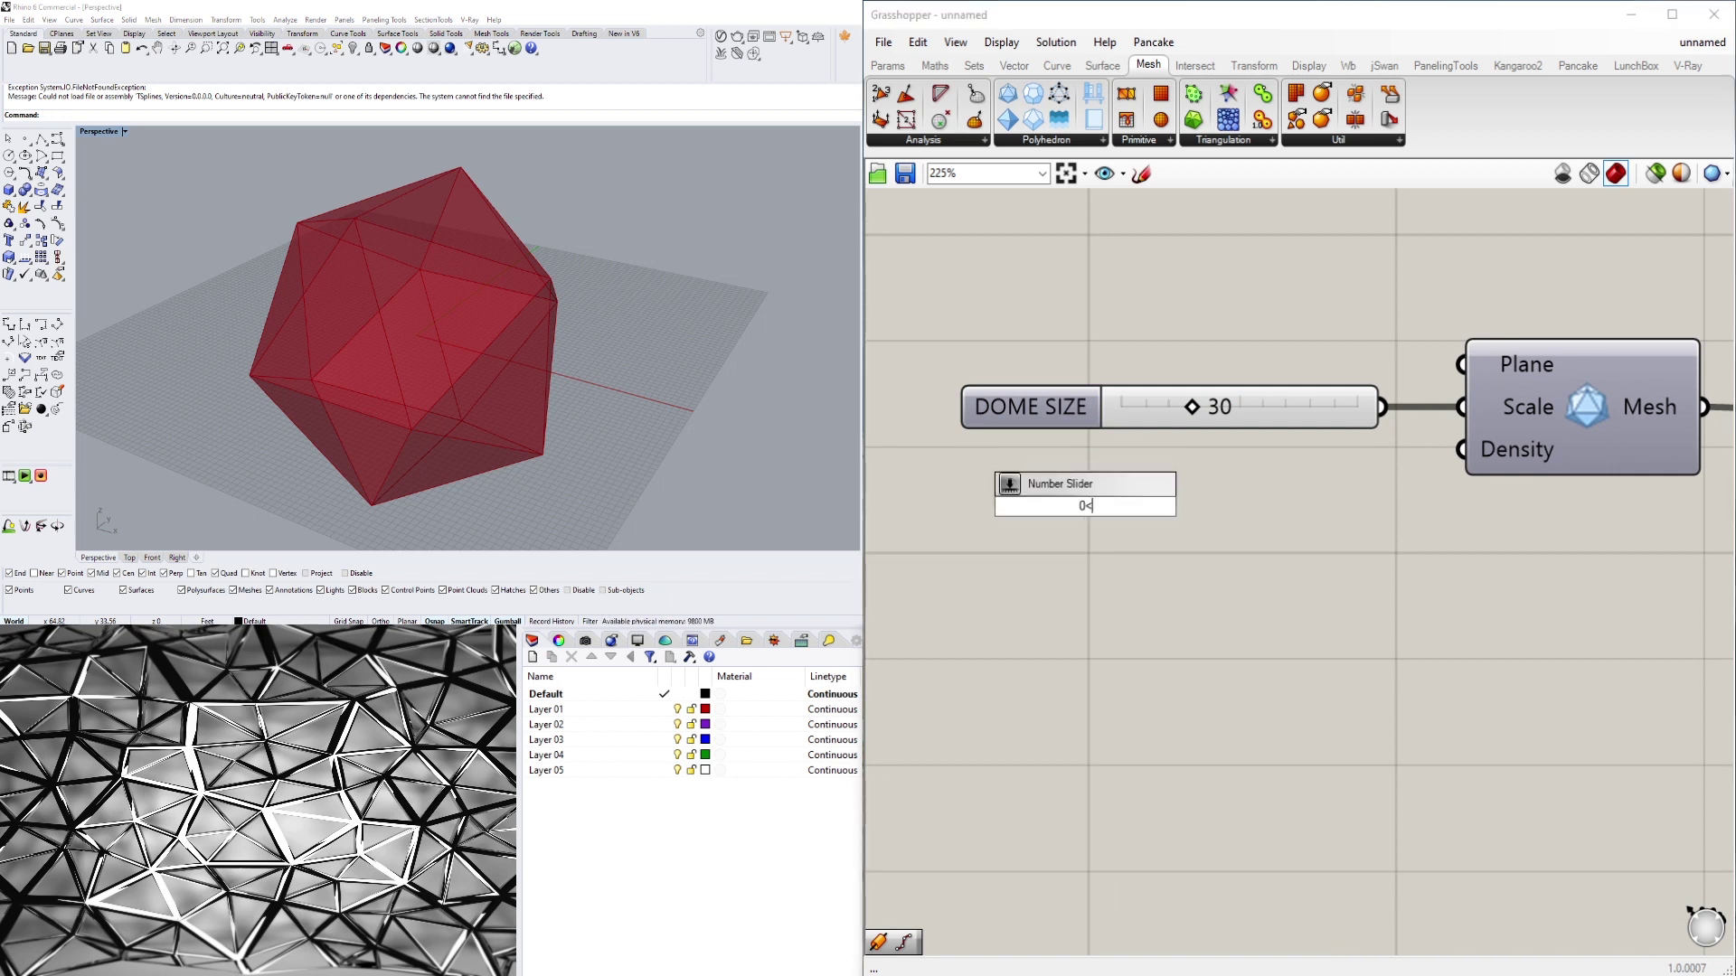
type("5")
key("Return")
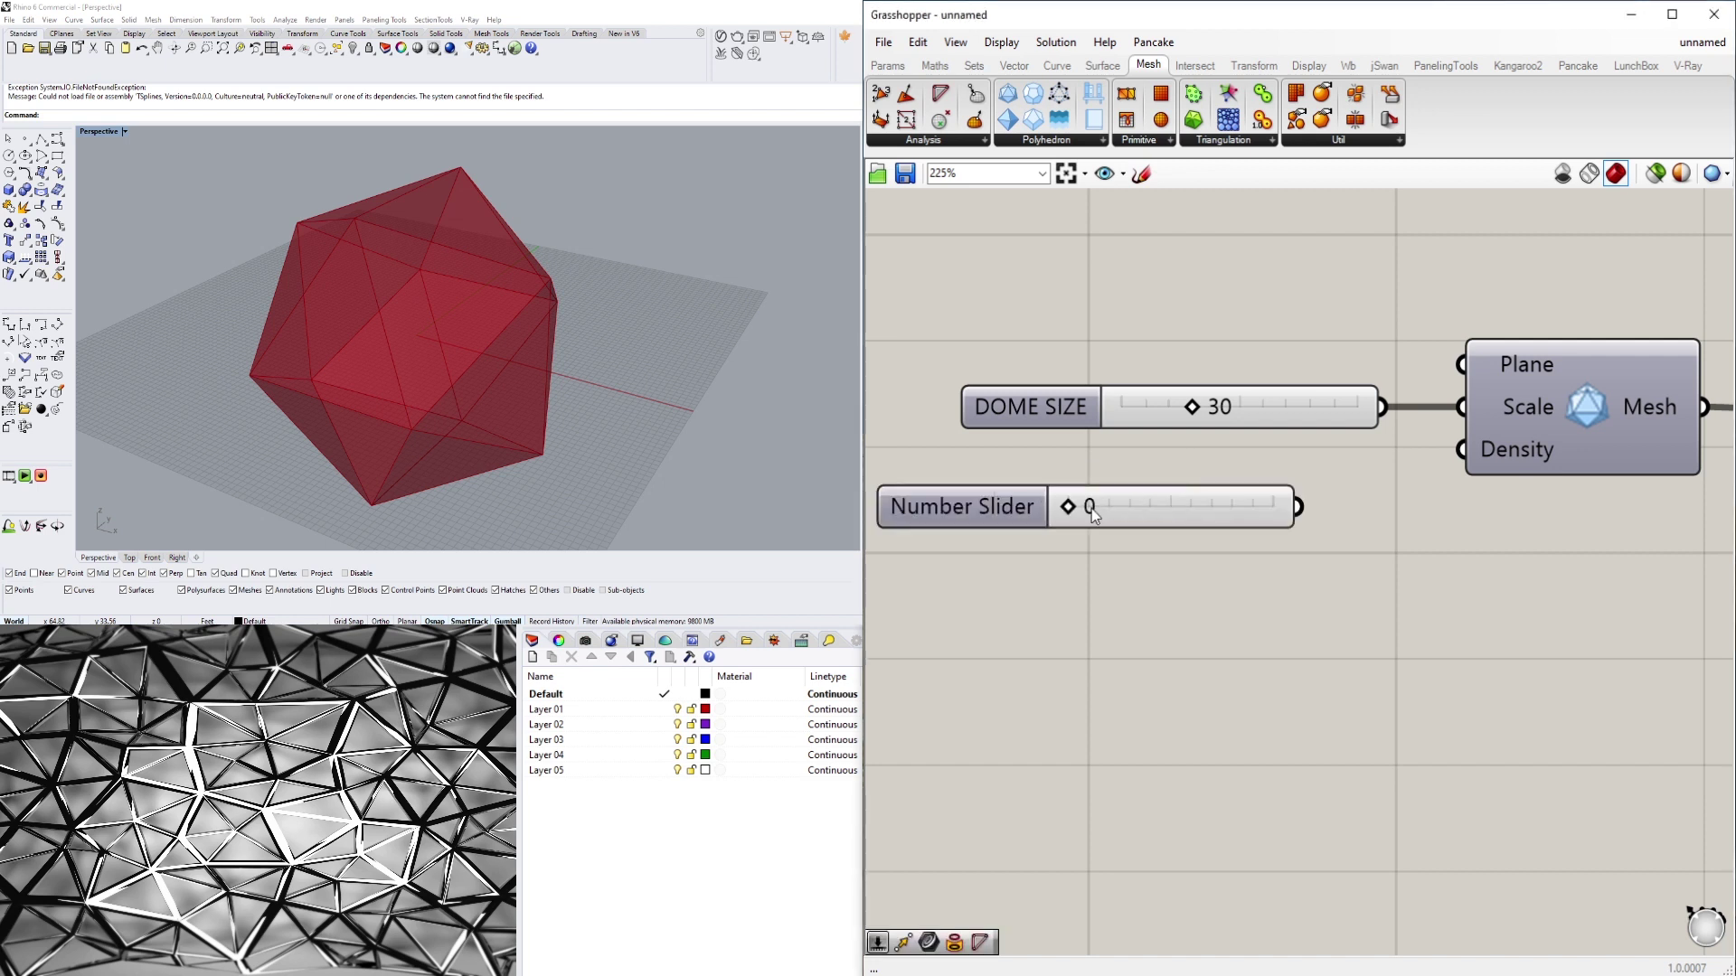
Align the second number slider below DOME SIZE and connect it to the IcoSphere's Density input
left_click_drag(979, 497, 1037, 477)
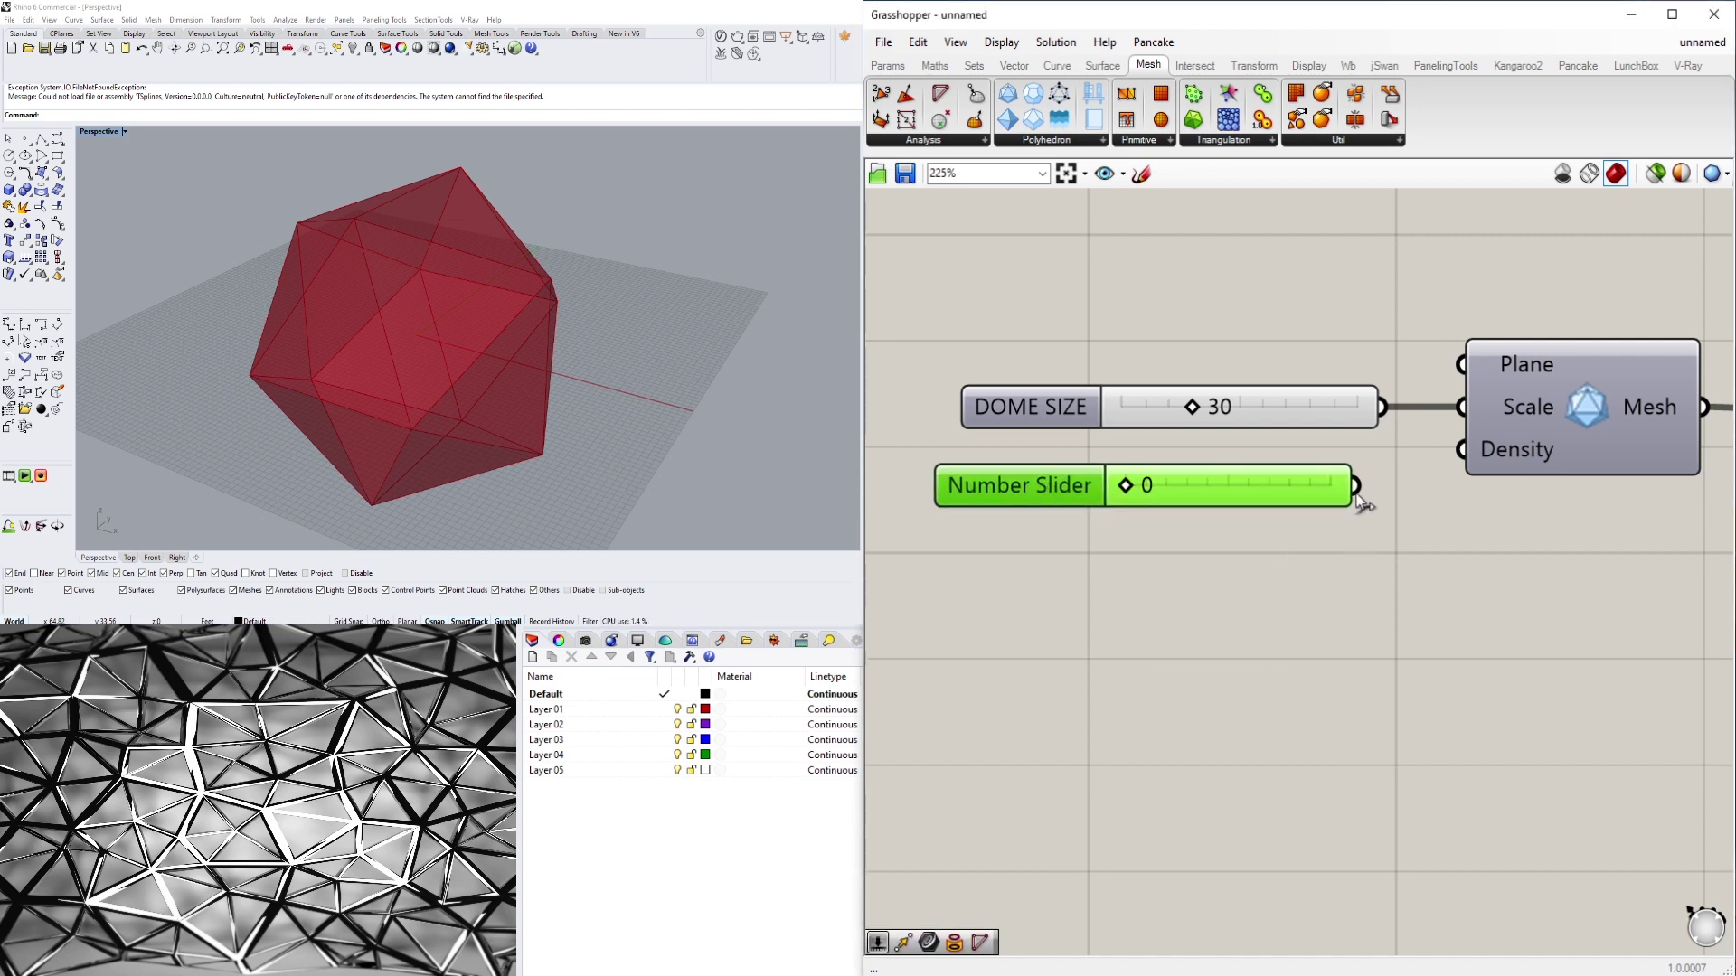
left_click_drag(1356, 487, 1458, 452)
left_click_drag(1014, 491, 1032, 491)
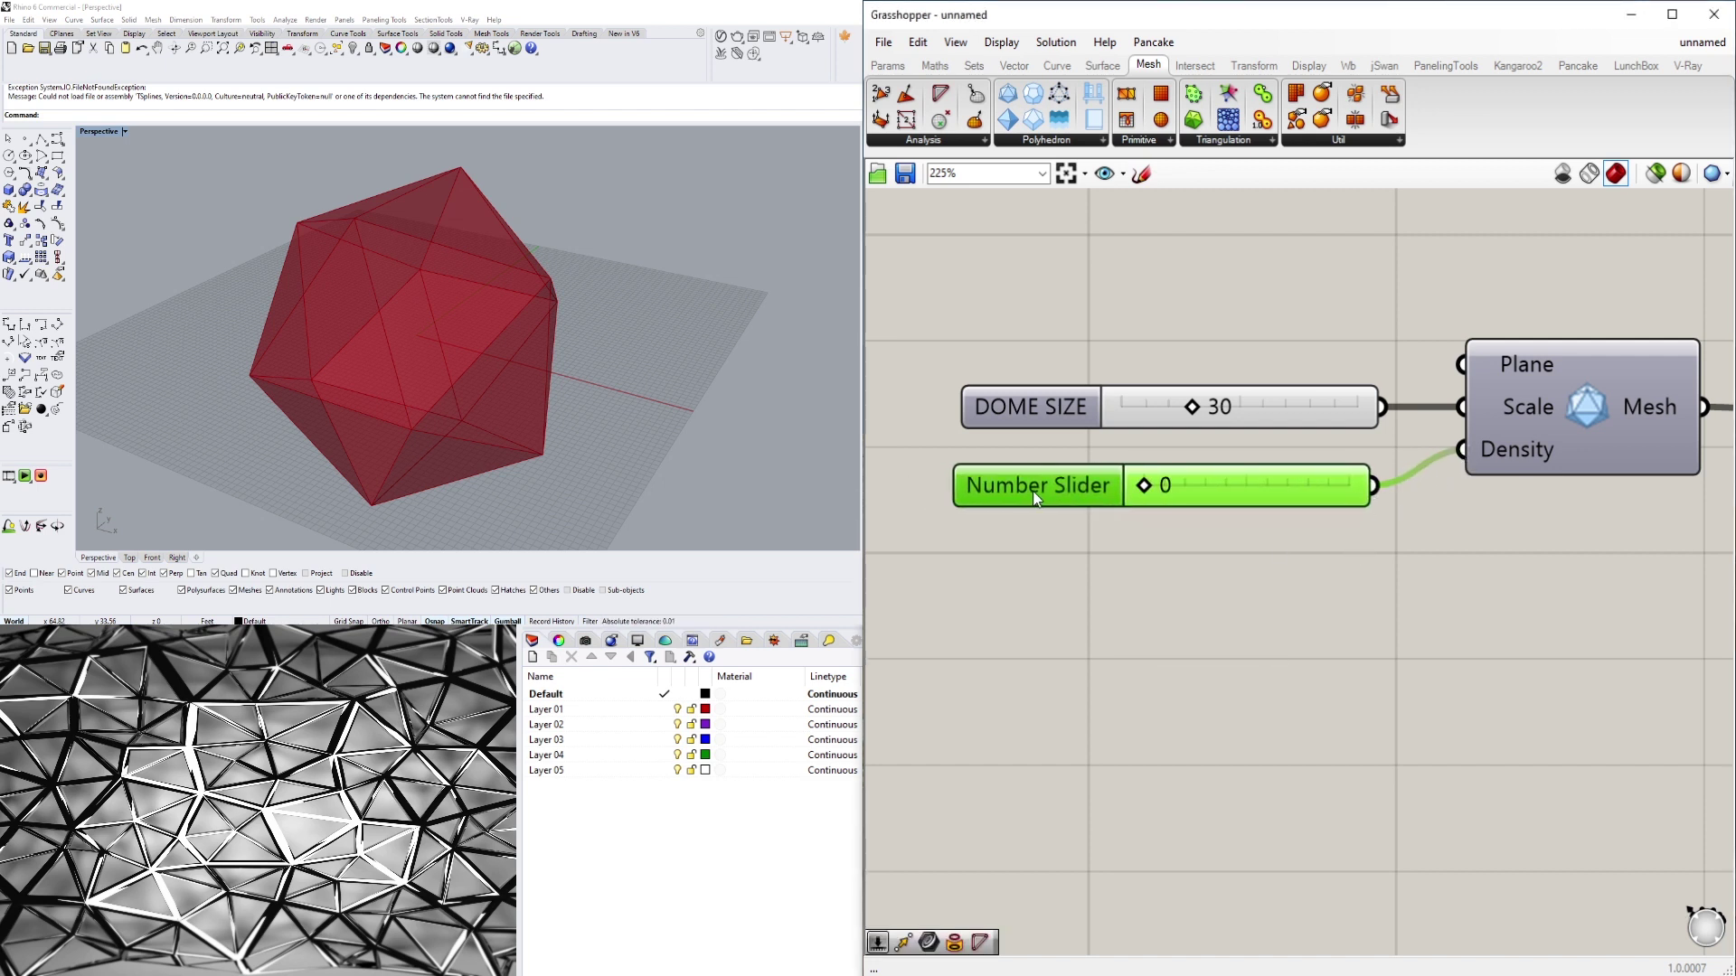
Rename the slider driving the IcoSphere's density as SUBDIVISIONS
right_click(1072, 494)
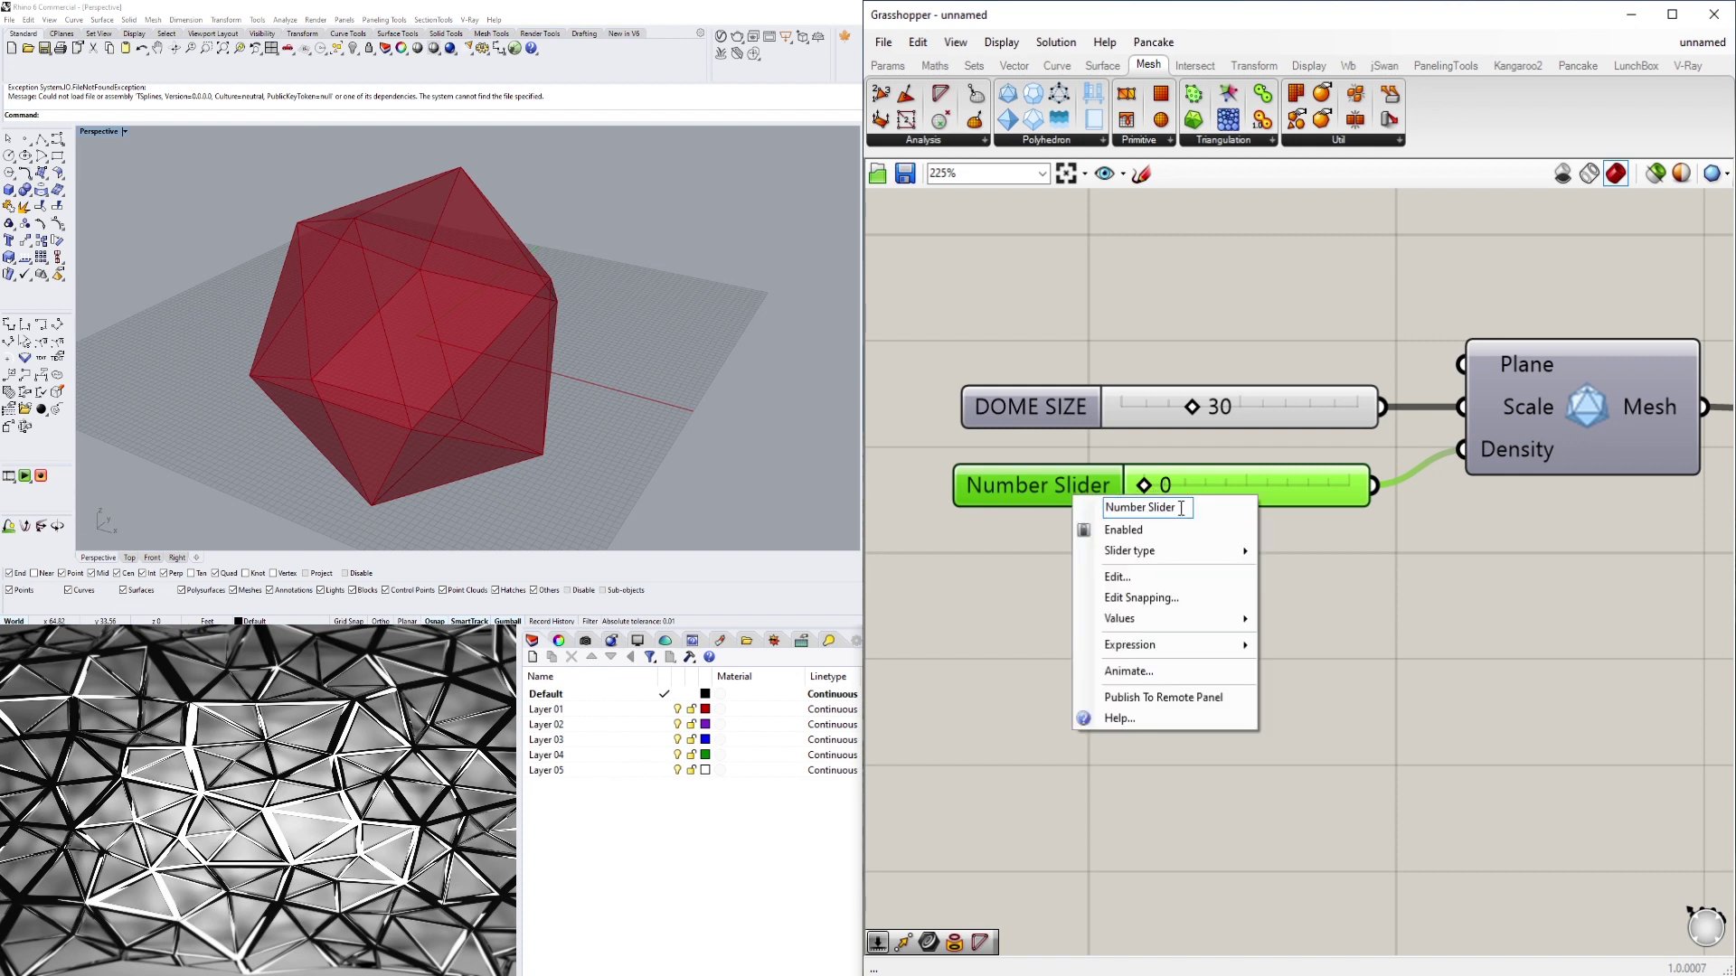
type("SUBDIV")
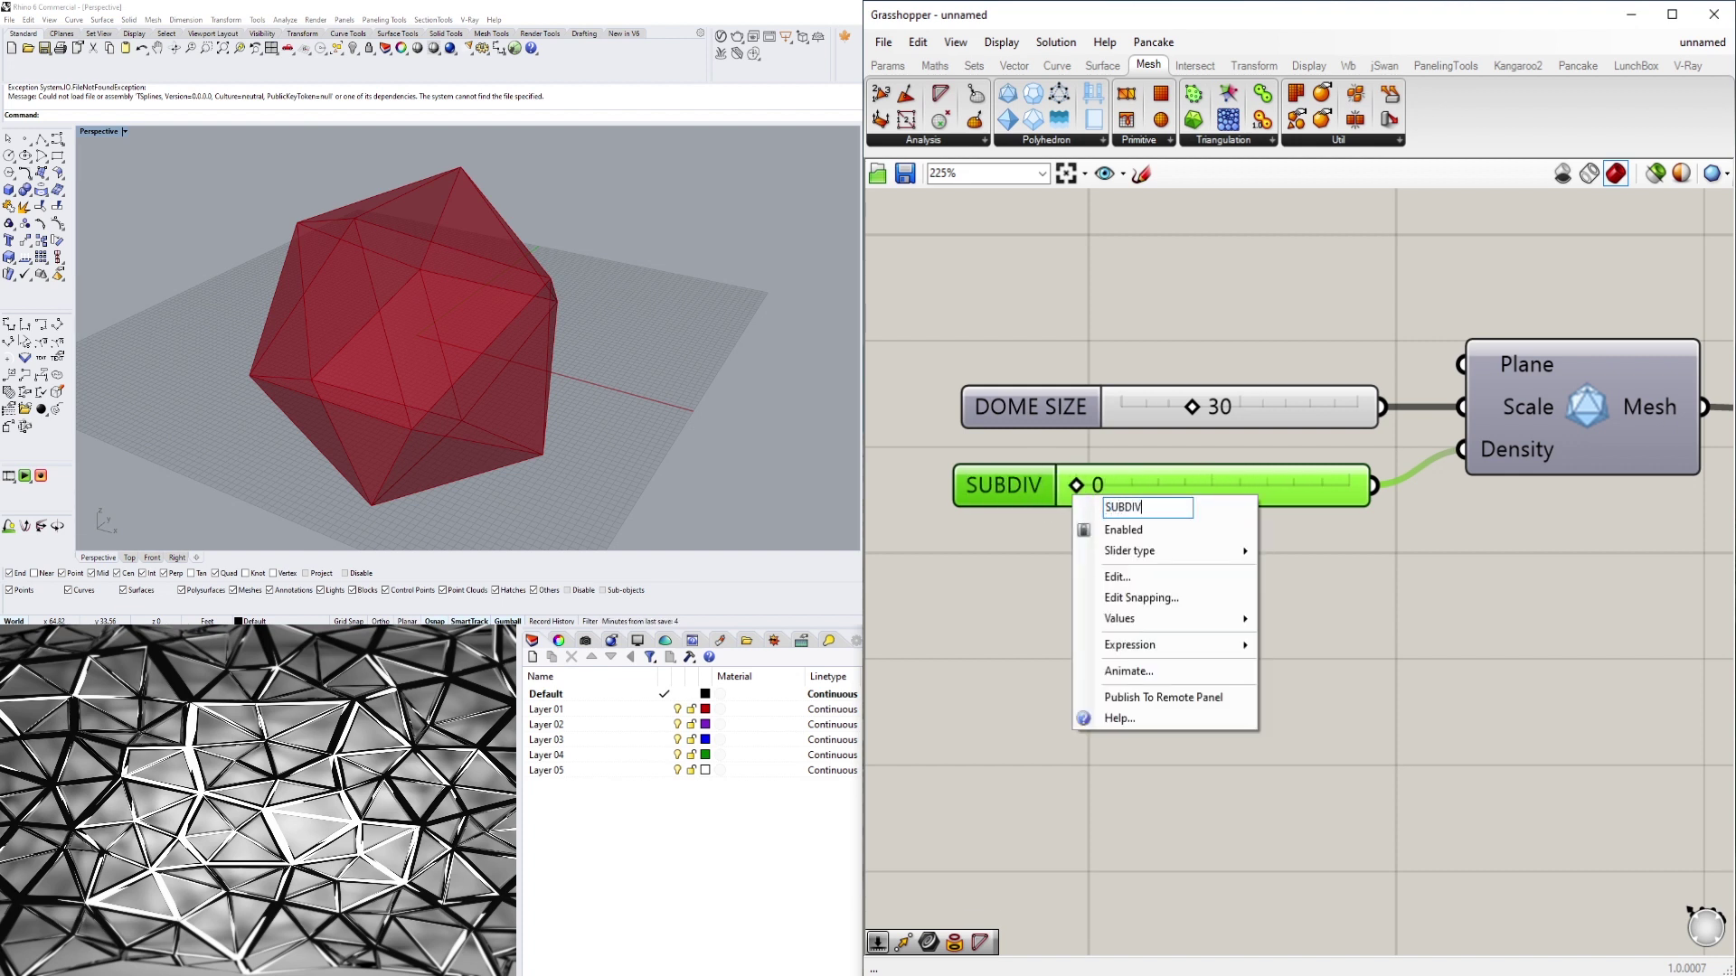
key("BackSpace")
type("VISIONS")
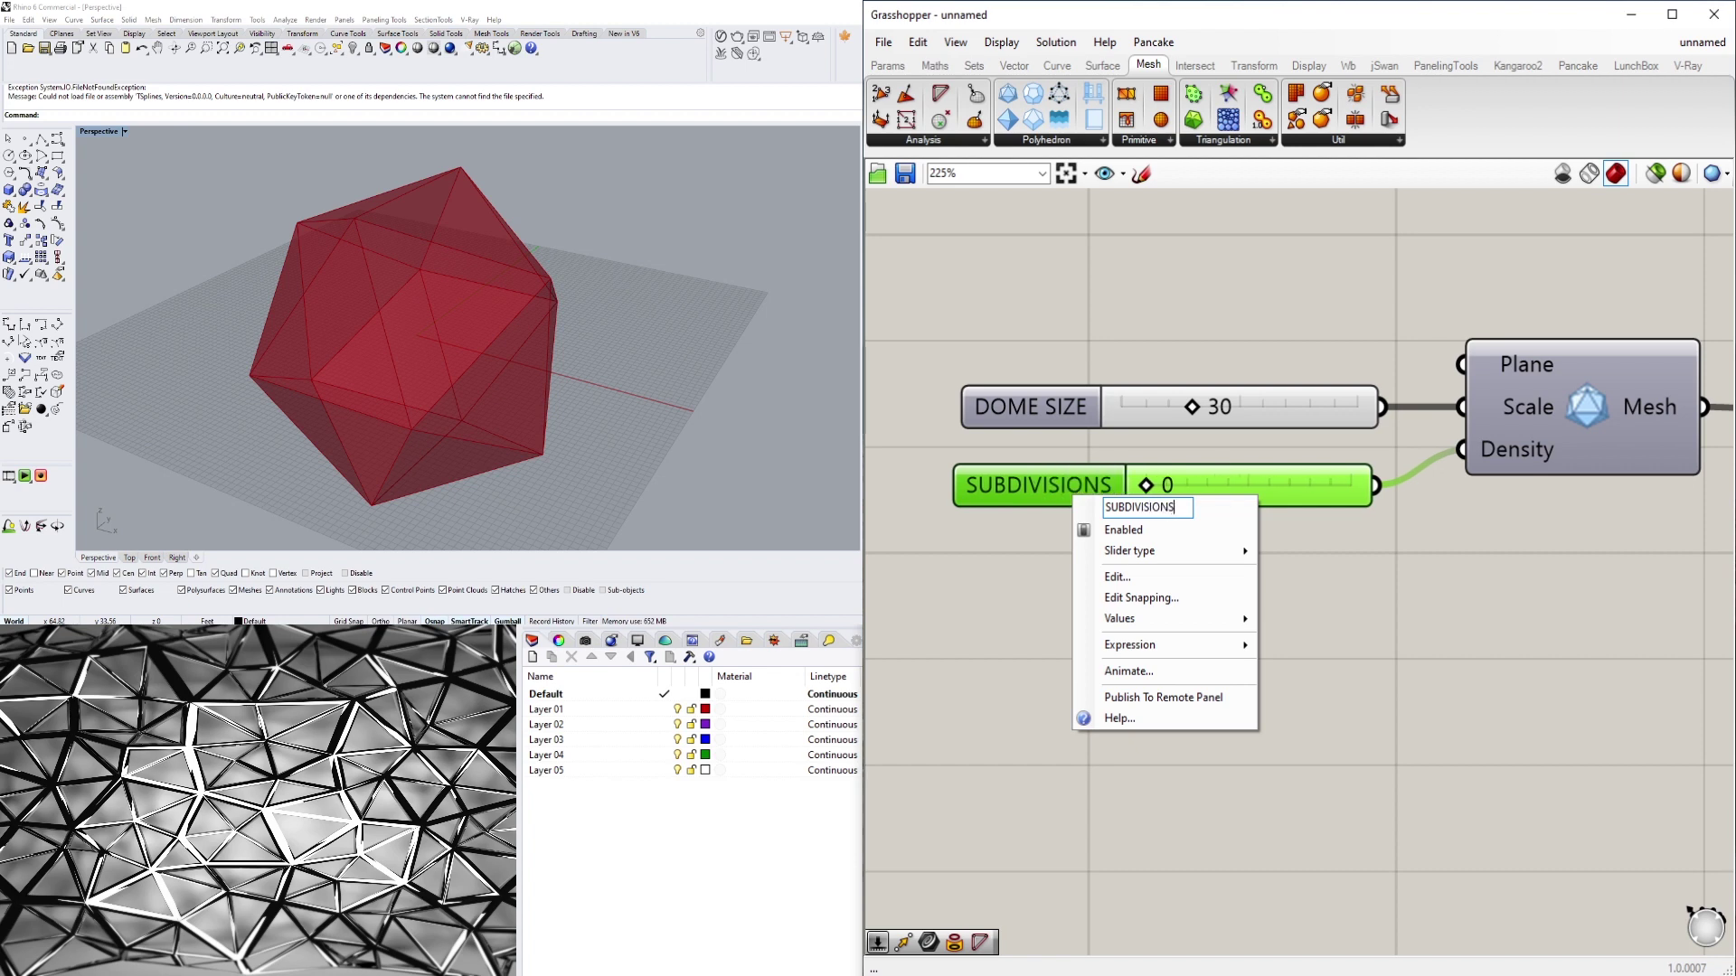
key("Return")
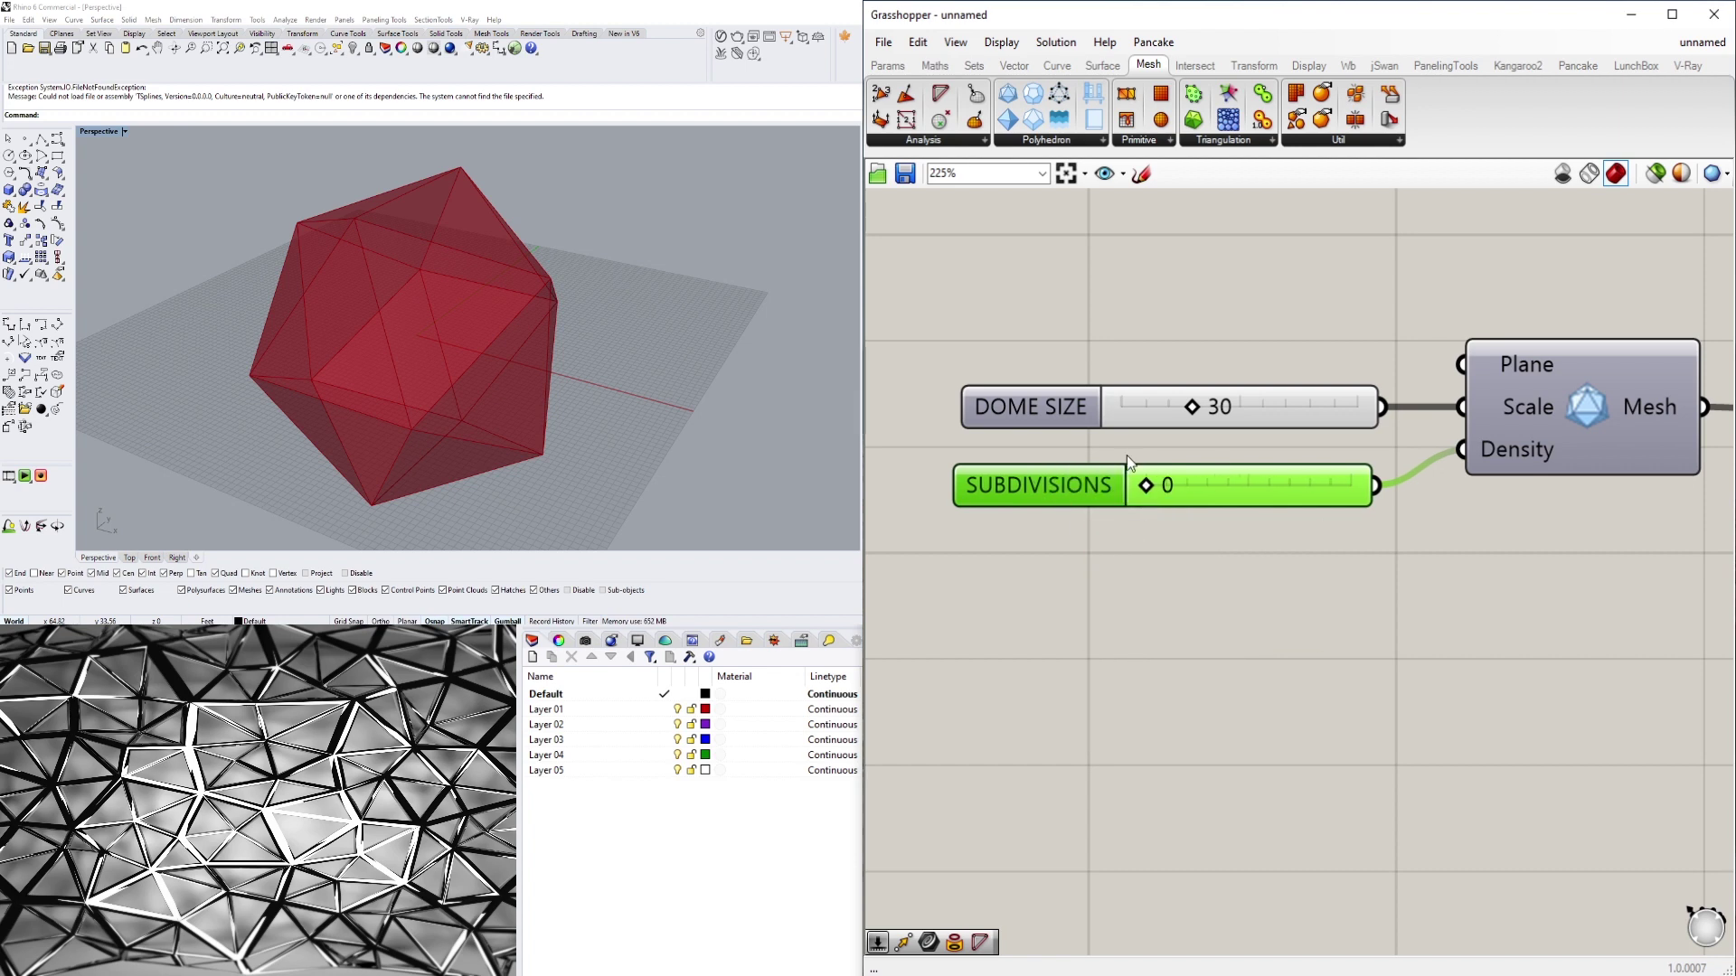
Try raising the SUBDIVISIONS slider to 4
left_click_drag(1150, 488, 1256, 483)
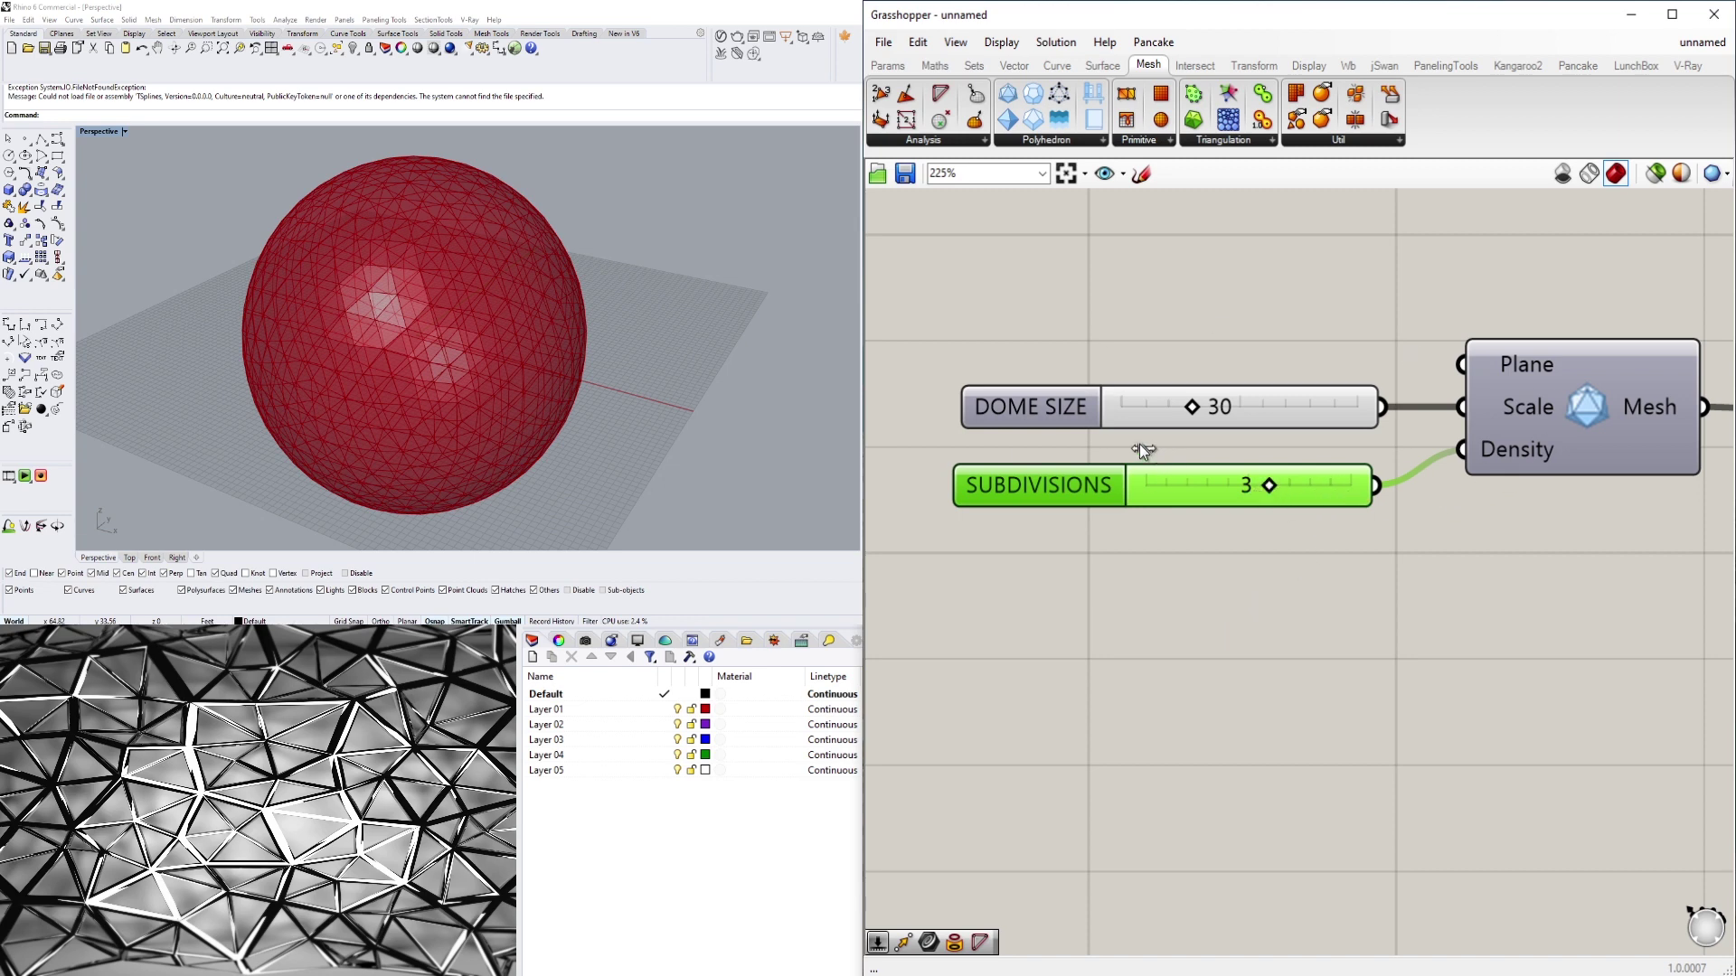
left_click_drag(1246, 595, 1549, 584)
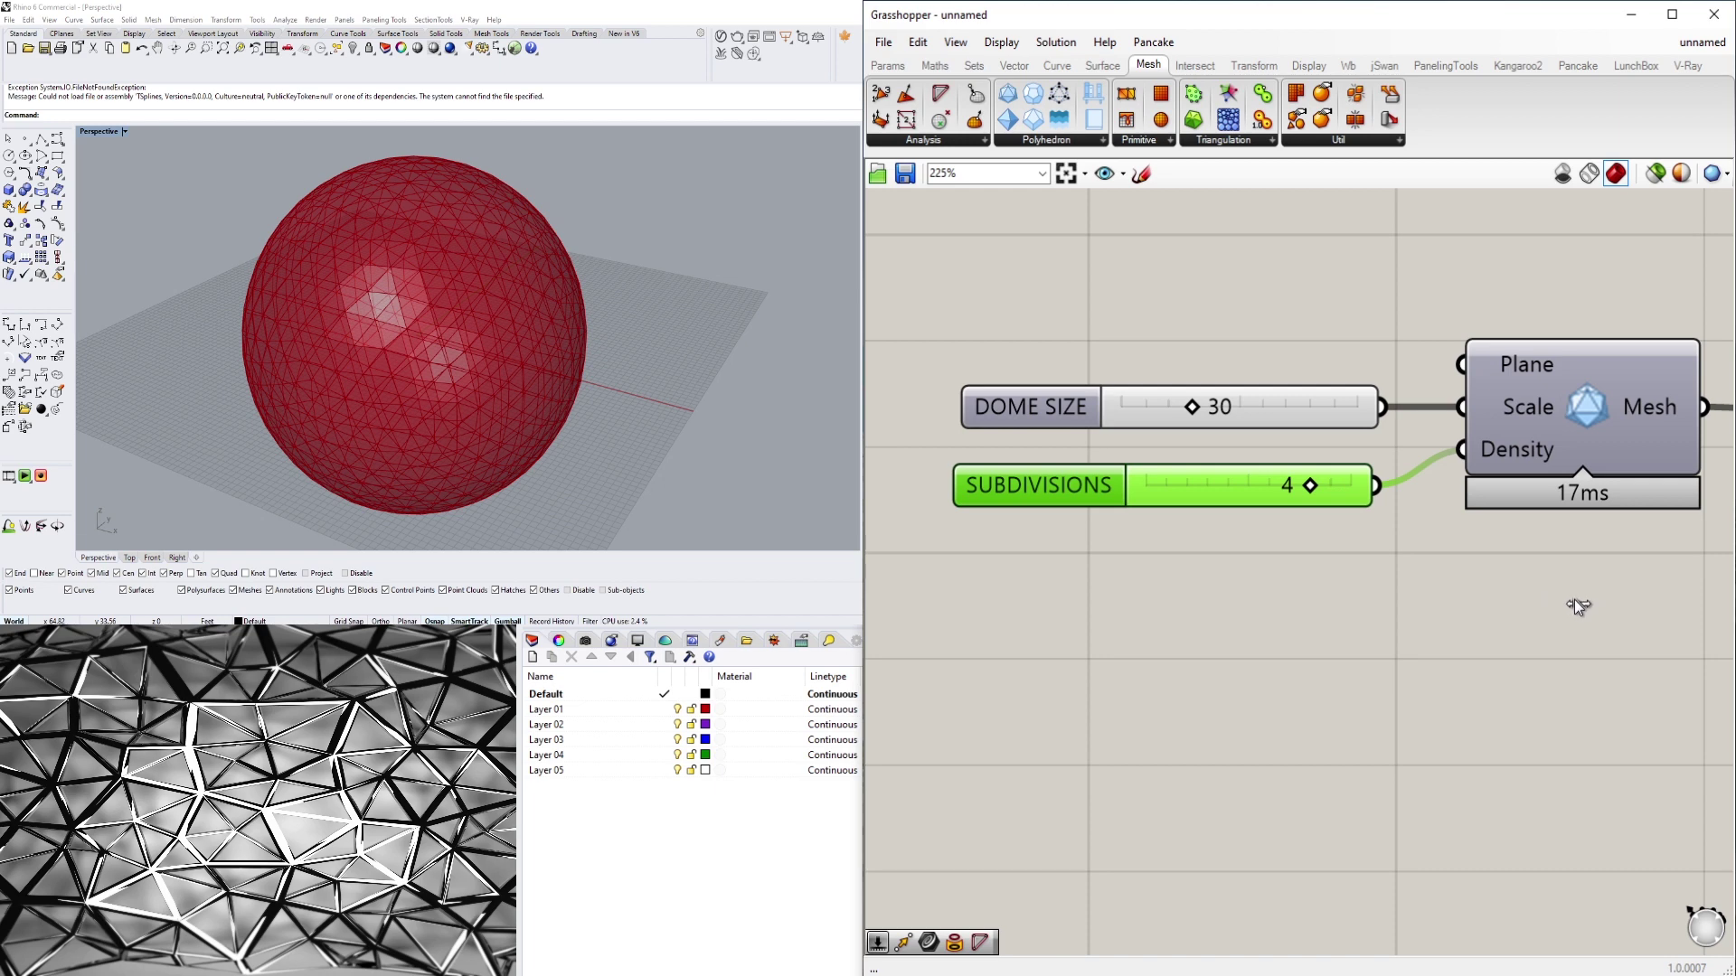
Toggle the preview of the Brep Join component off and on again
scroll(1575, 600, "down", 4)
right_click_drag(1373, 610, 1438, 570)
right_click(1437, 443)
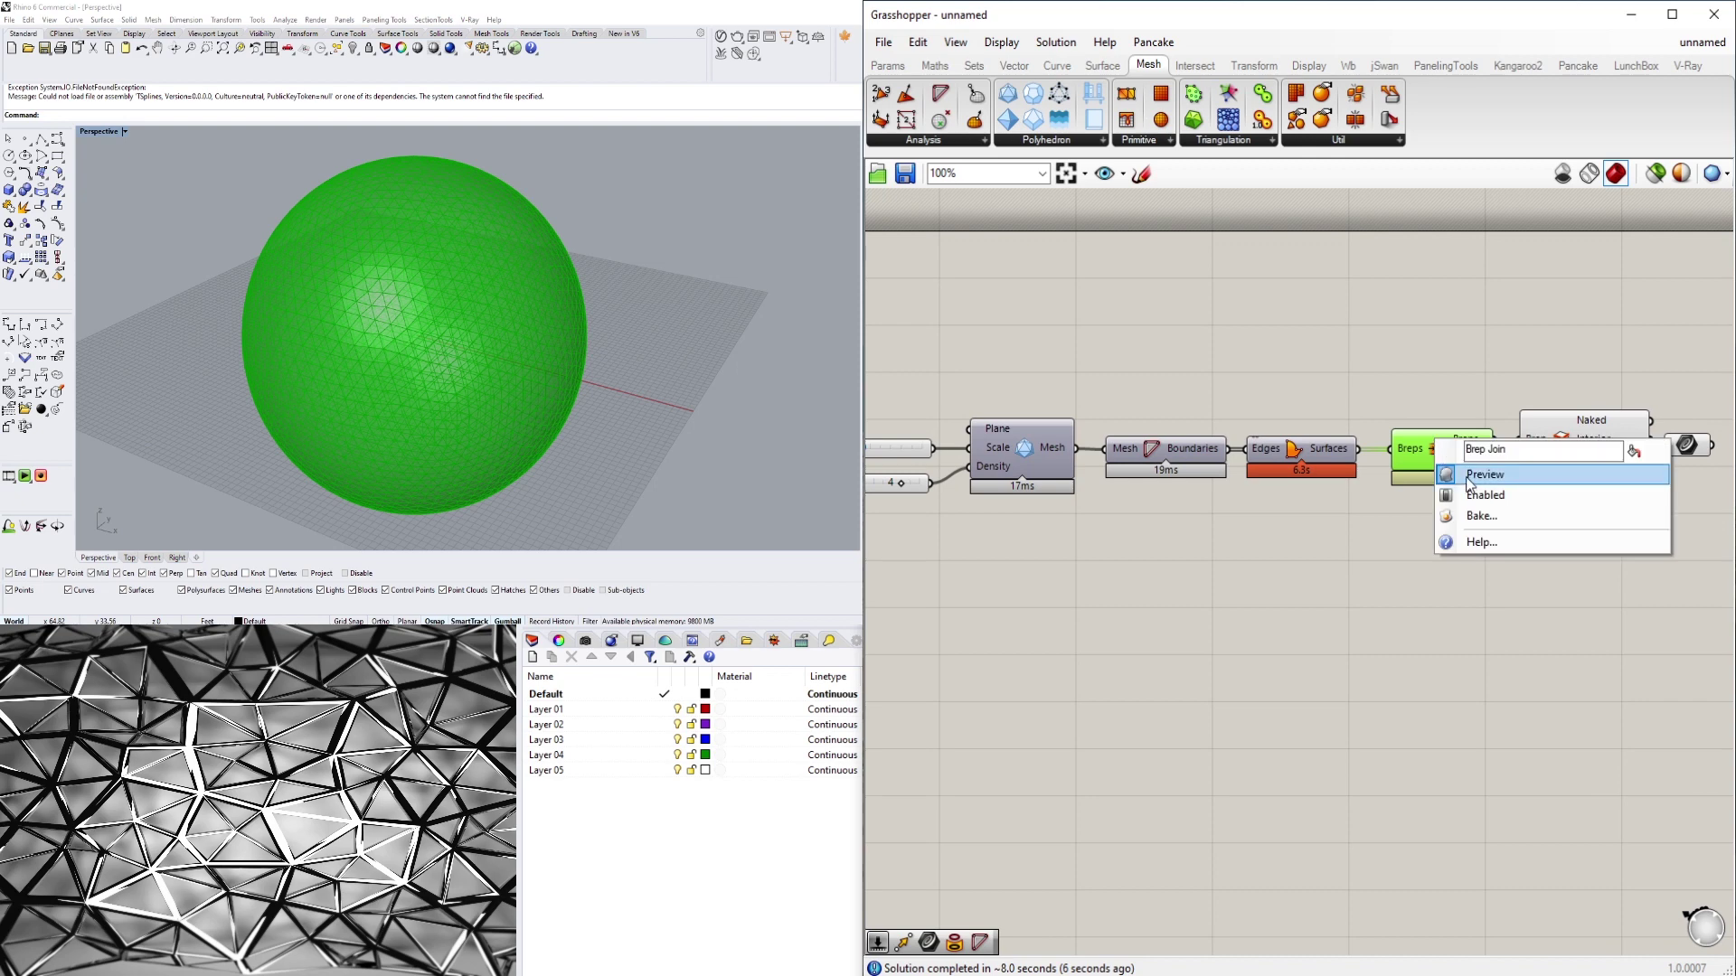
left_click(1469, 476)
left_click(1439, 449)
right_click(1440, 449)
left_click(1471, 476)
left_click(1443, 445)
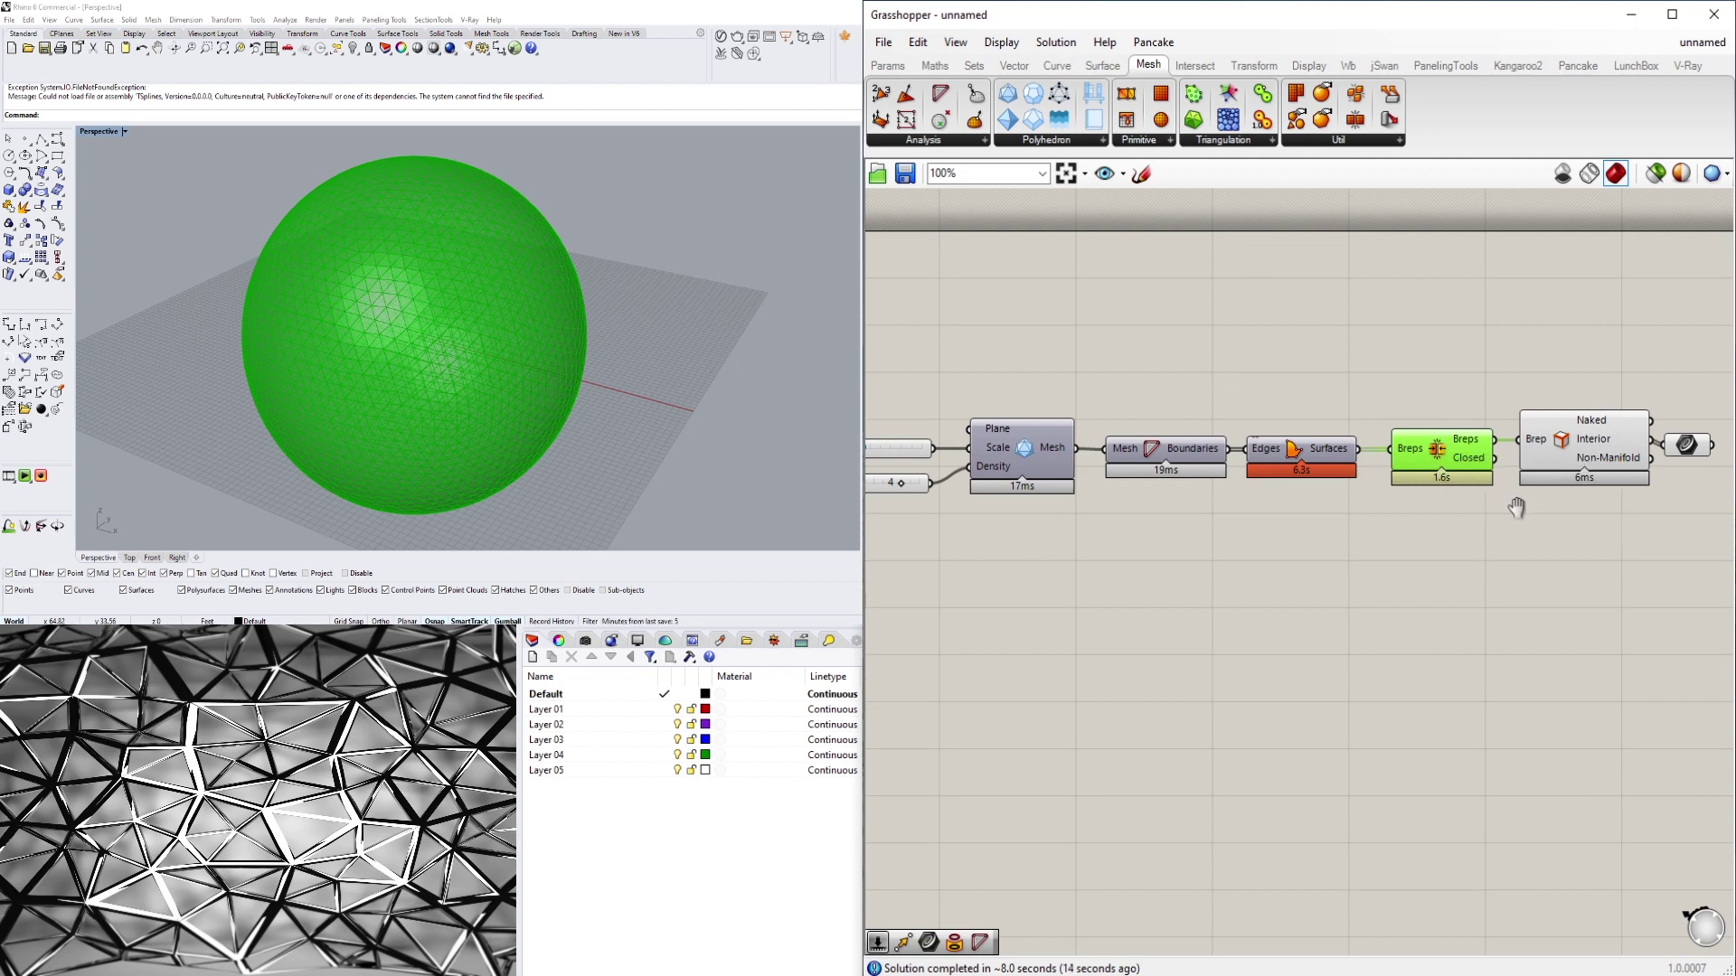
right_click_drag(1500, 476, 1394, 464)
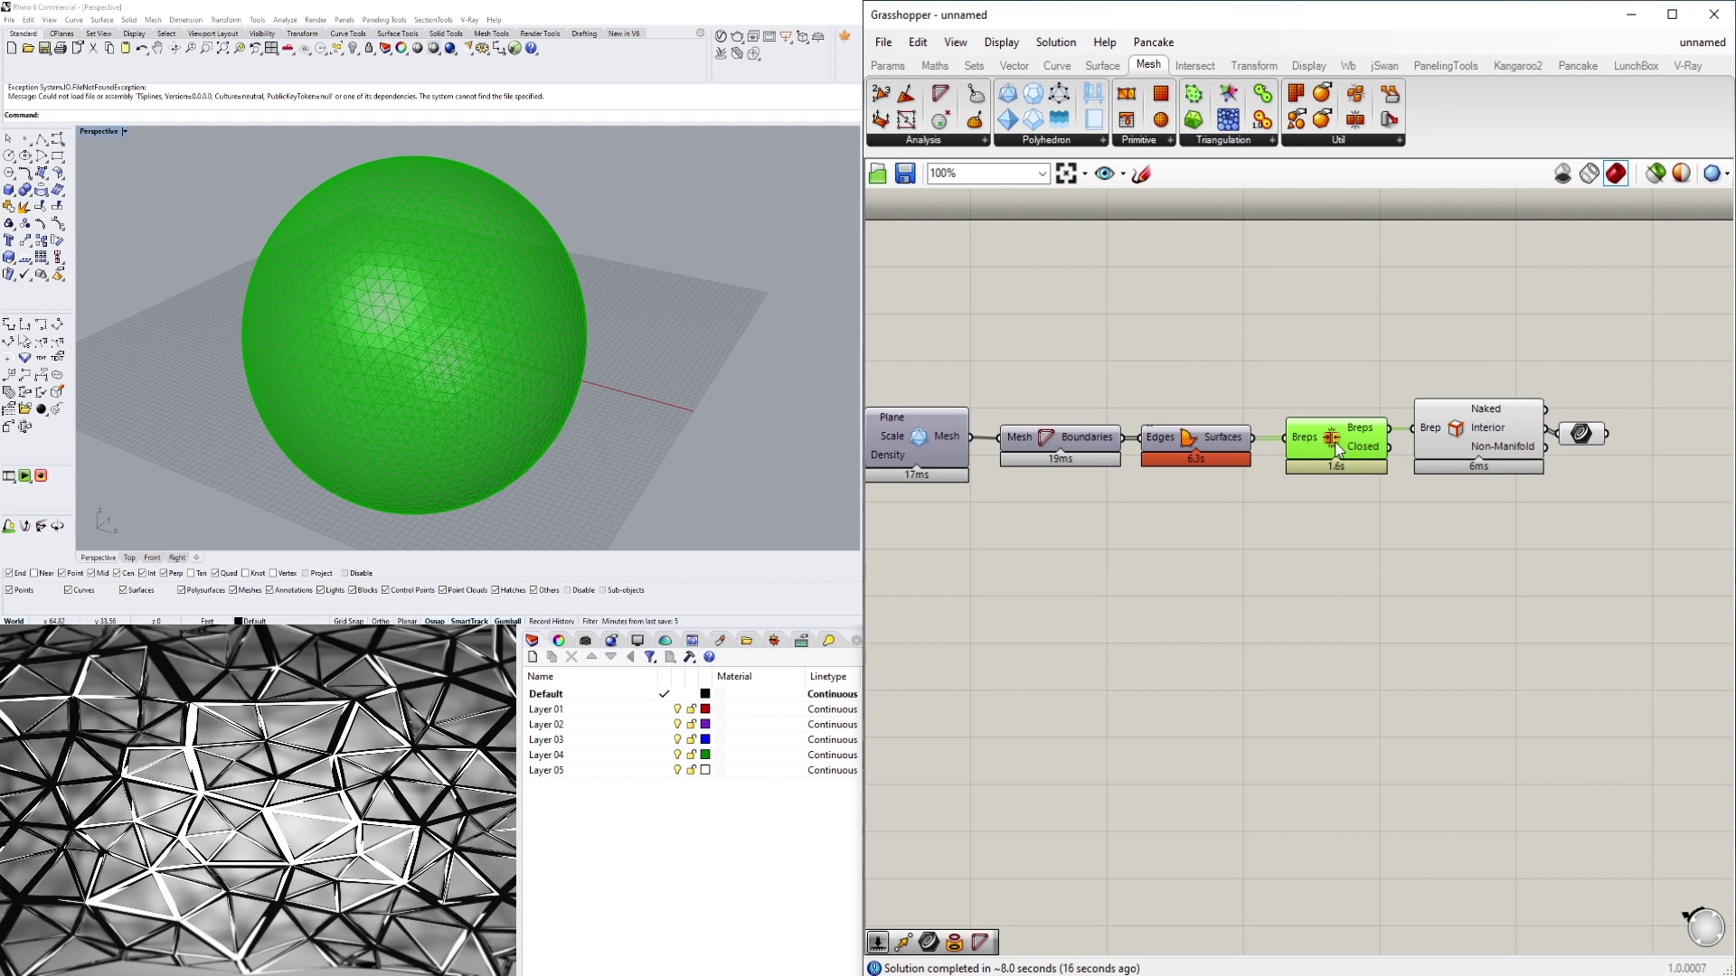
right_click_drag(936, 443, 1256, 487)
Set the SUBDIVISIONS slider to 2
left_click(1004, 404)
scroll(1173, 507, "down", 1)
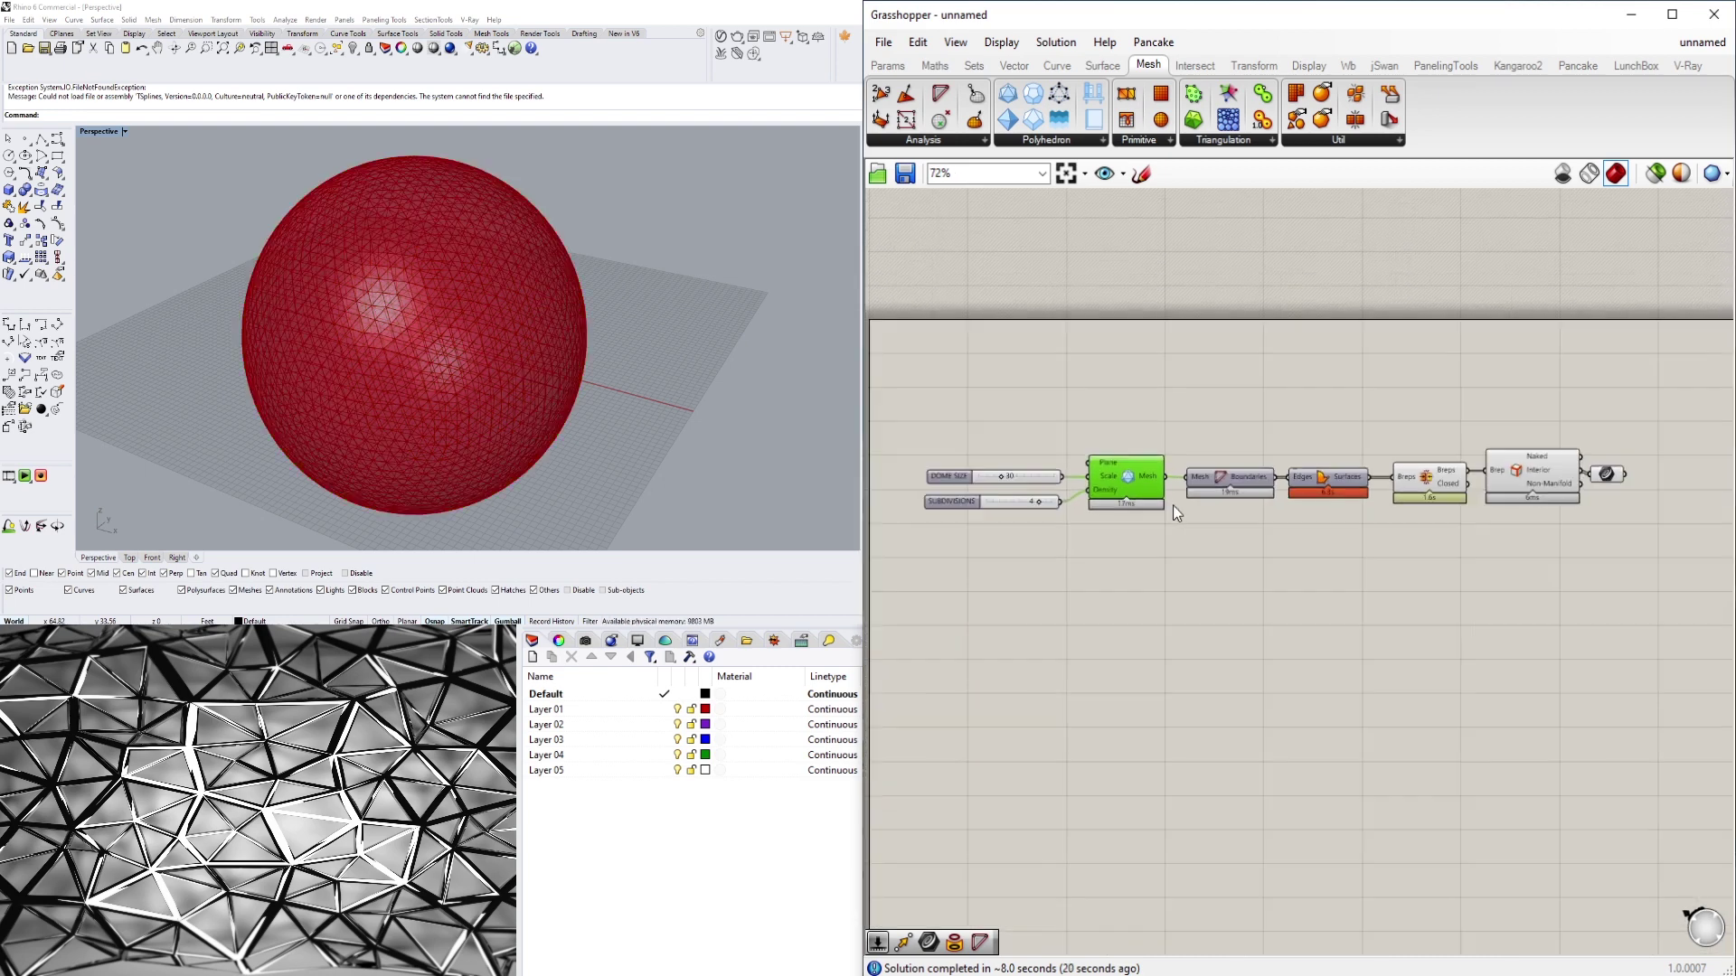
scroll(1110, 481, "up", 2)
scroll(1058, 448, "up", 3)
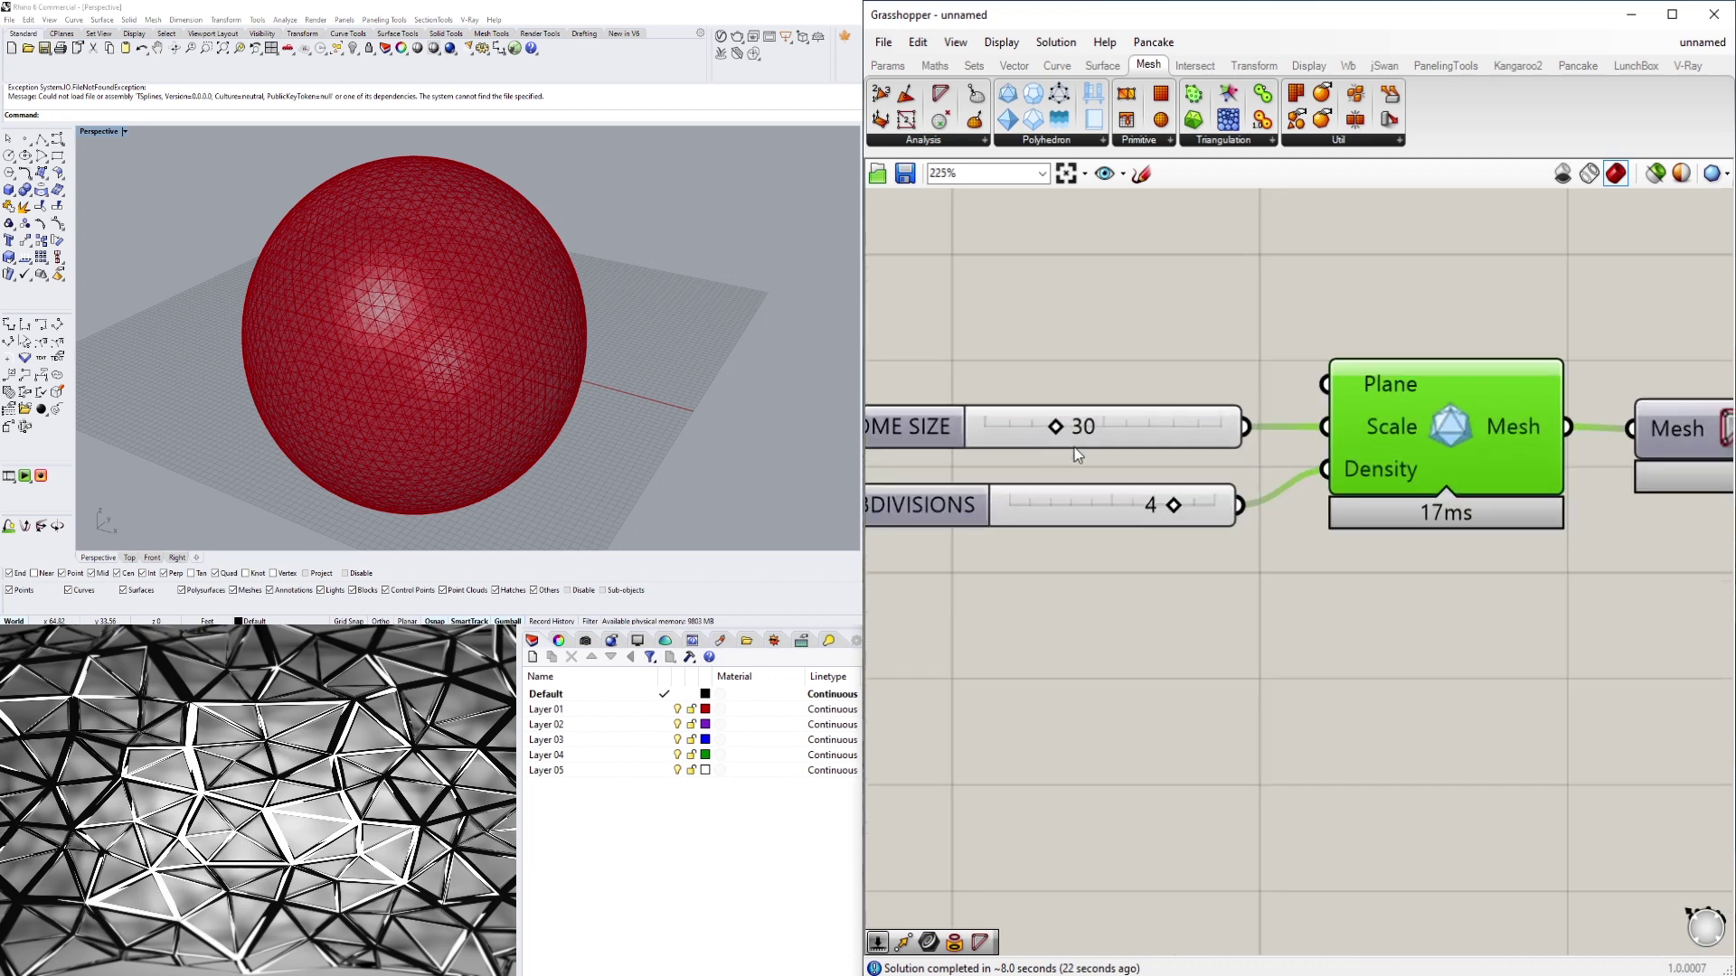
double_click(1154, 511)
type("2")
key("Return")
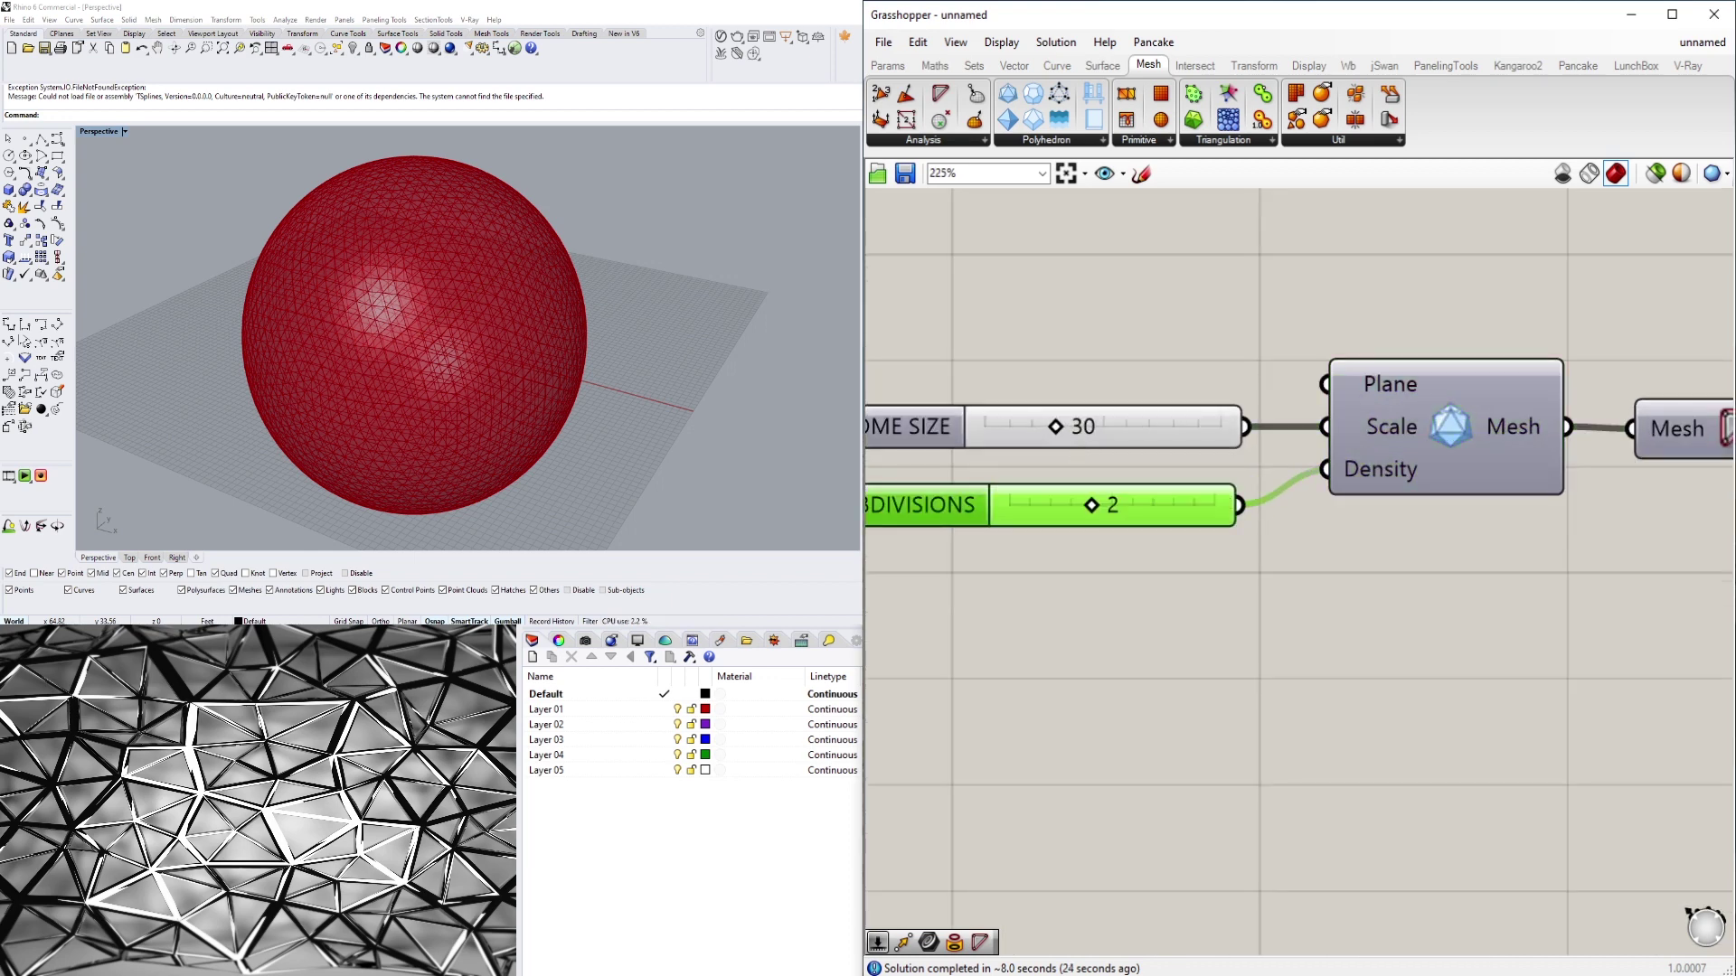
Move the Curve parameter farther from Brep Edges and select it to highlight the extracted edges in the viewport
scroll(1136, 662, "down", 2)
right_click_drag(1356, 685, 1013, 675)
scroll(1446, 671, "down", 2)
right_click_drag(1645, 692, 1225, 664)
scroll(1347, 565, "up", 3)
left_click_drag(1376, 498, 1520, 491)
left_click(1500, 624)
right_click_drag(1501, 624, 1210, 567)
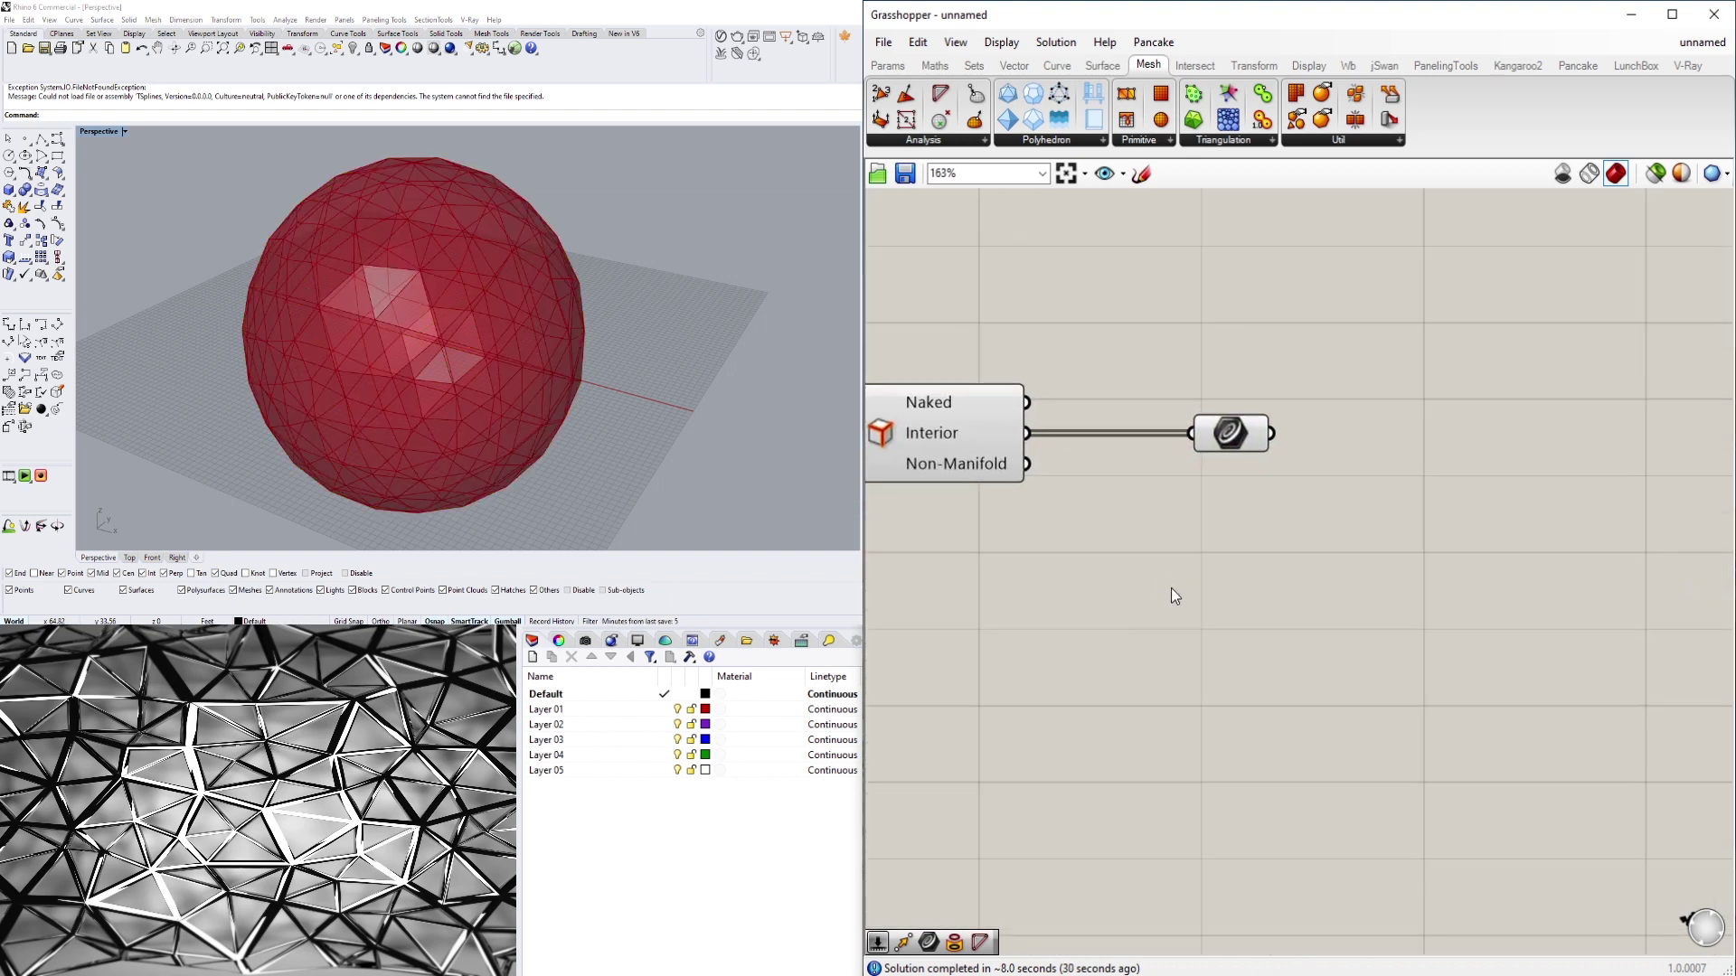
left_click(1246, 437)
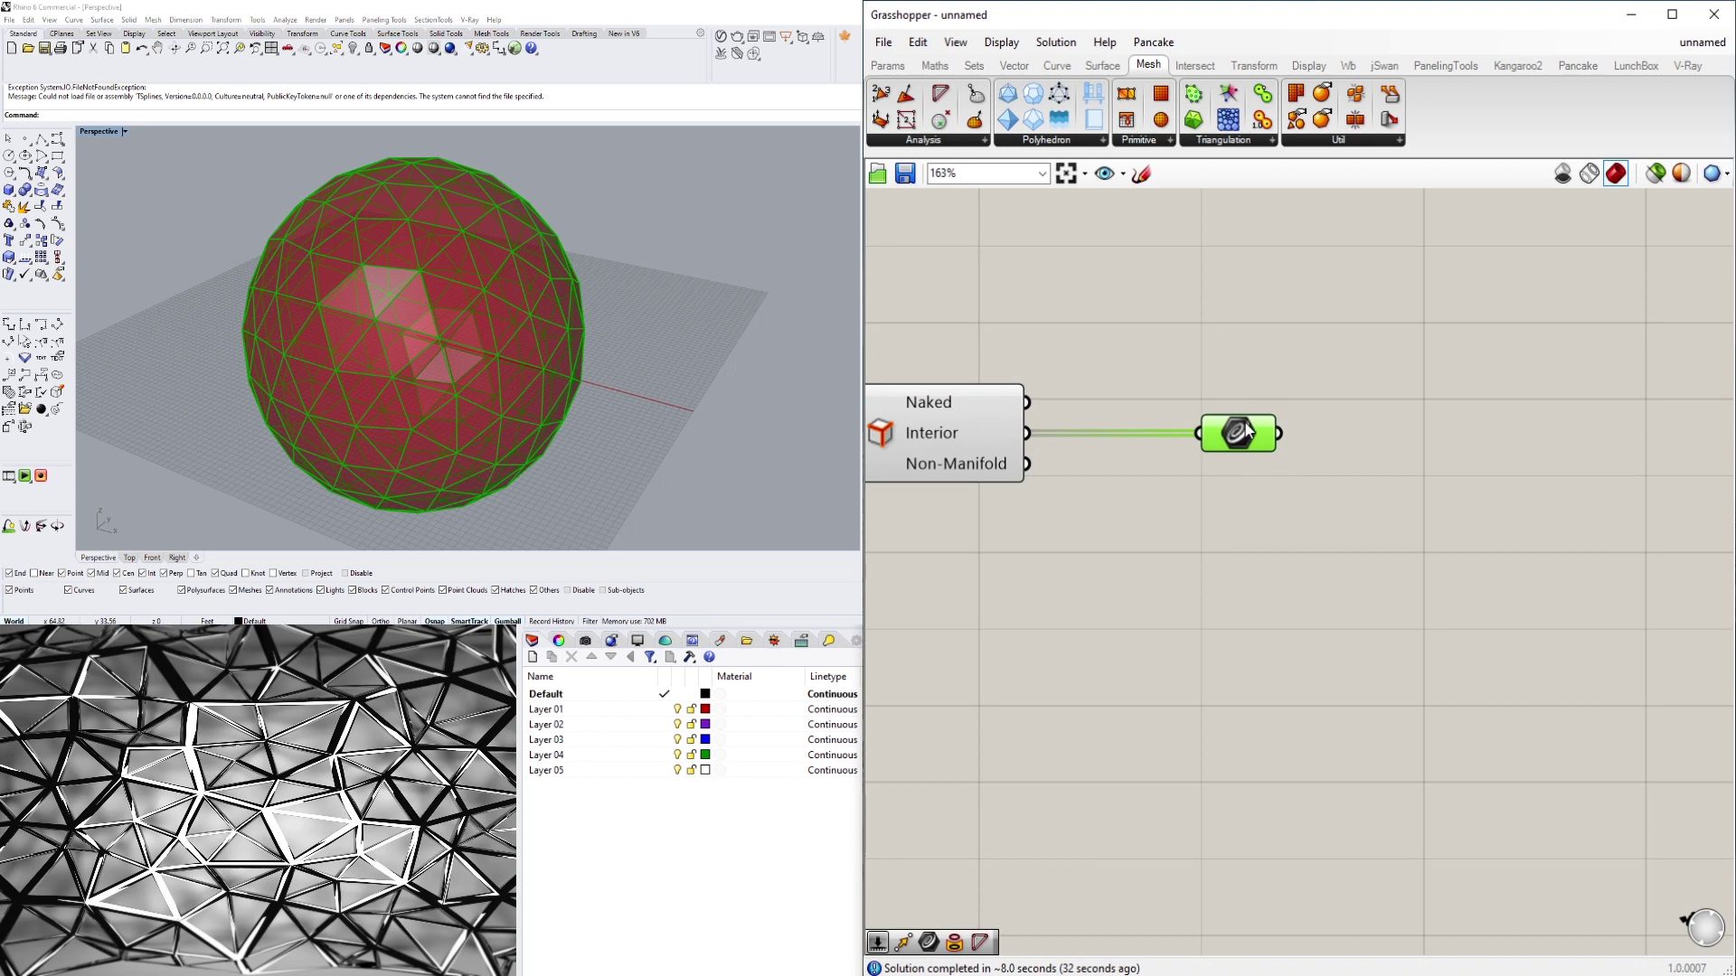
Lower the SUBDIVISIONS slider to 1
scroll(1184, 551, "down", 3)
left_click(1258, 606)
right_click_drag(1060, 606, 1545, 606)
scroll(1133, 500, "up", 4)
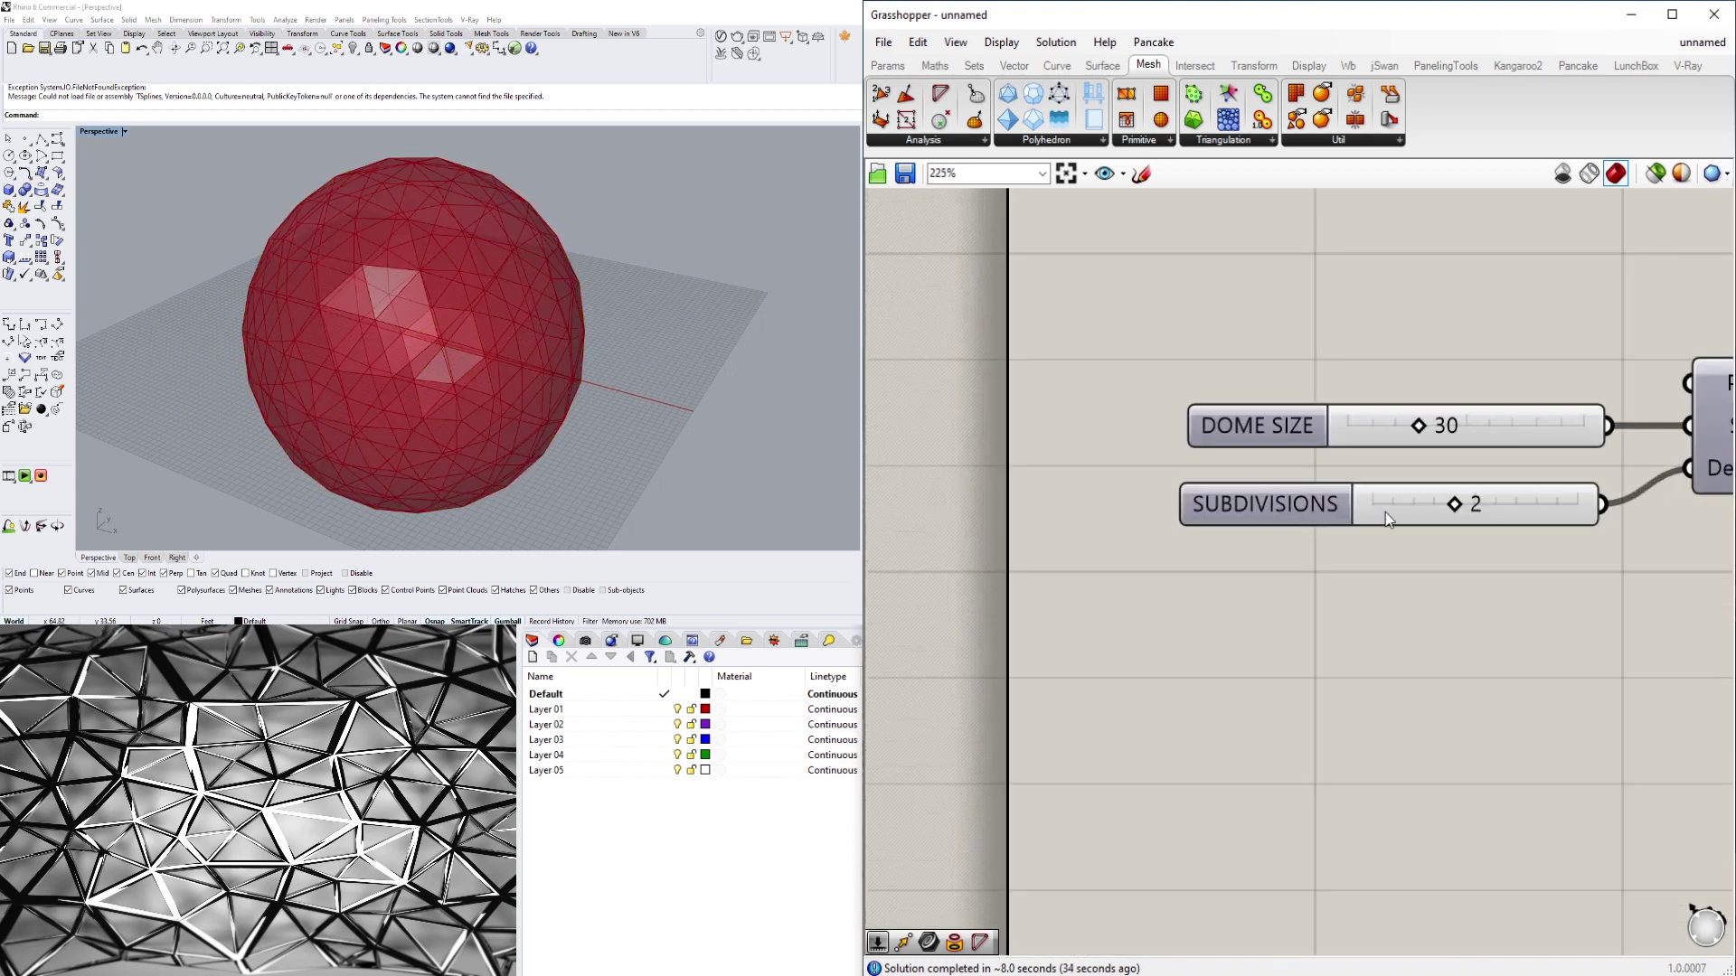
double_click(1483, 508)
type("1")
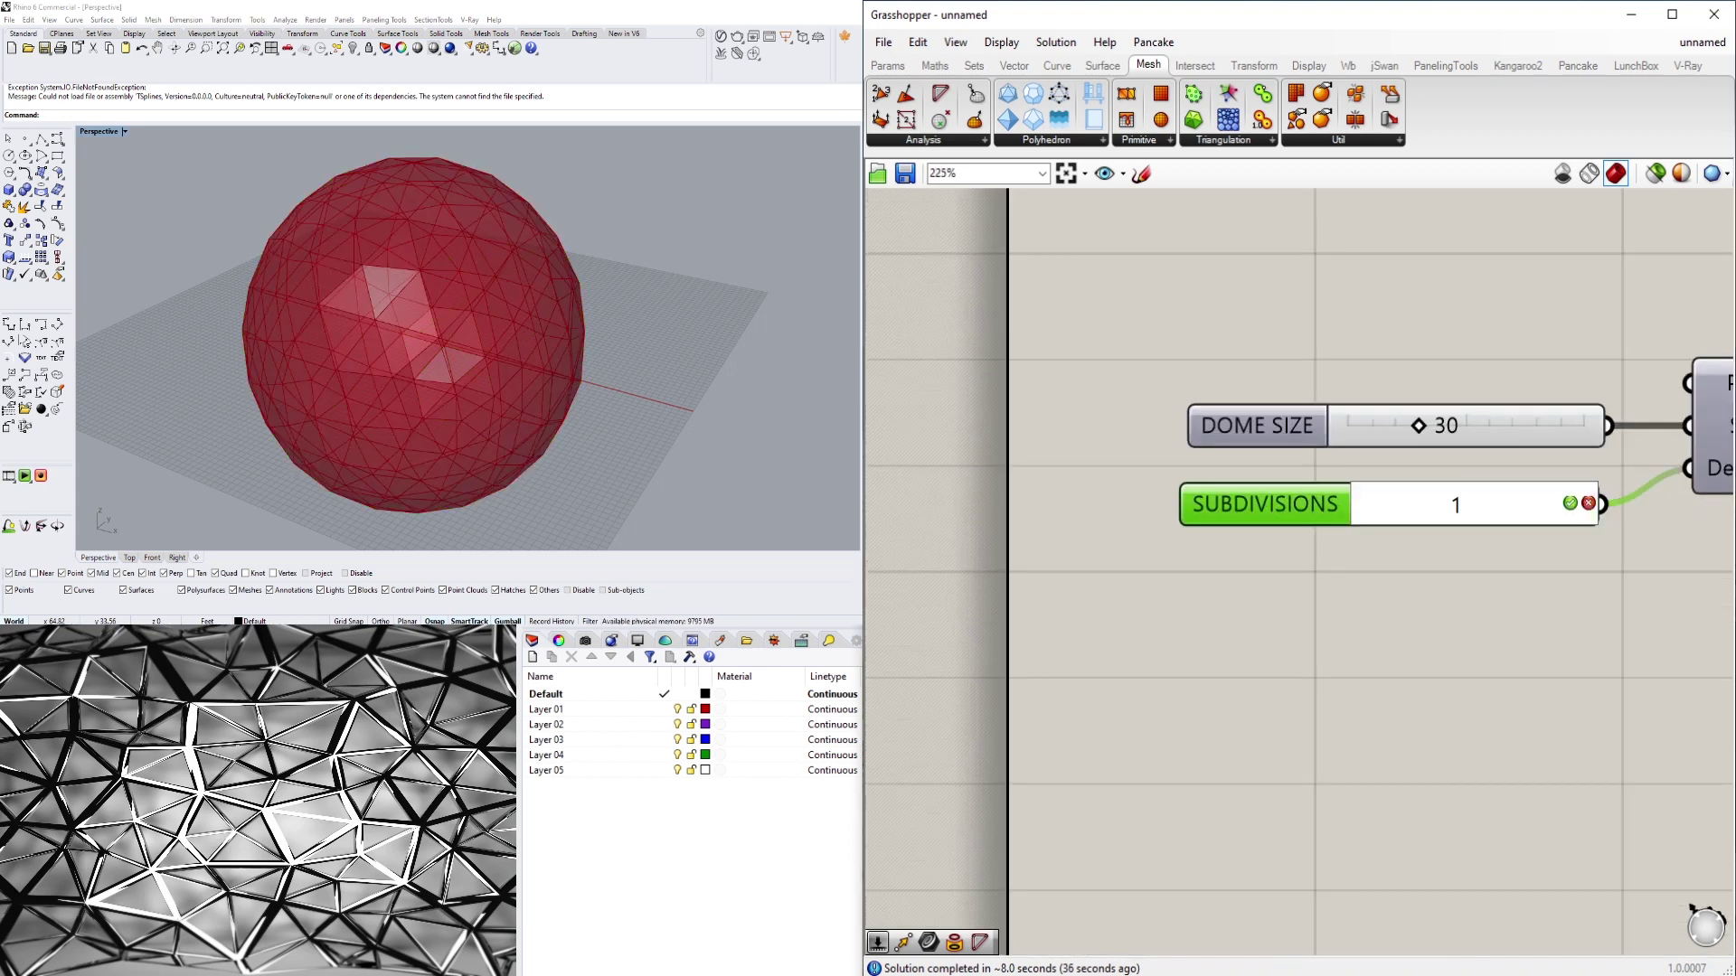
key("Return")
Shift the Curve parameter slightly closer to Brep Edges and add a Pipe Variable component beyond it
scroll(1492, 597, "down", 3)
right_click_drag(1571, 680, 1288, 654)
left_click_drag(1600, 445, 1562, 446)
right_click_drag(1552, 478, 1282, 480)
double_click(1467, 480)
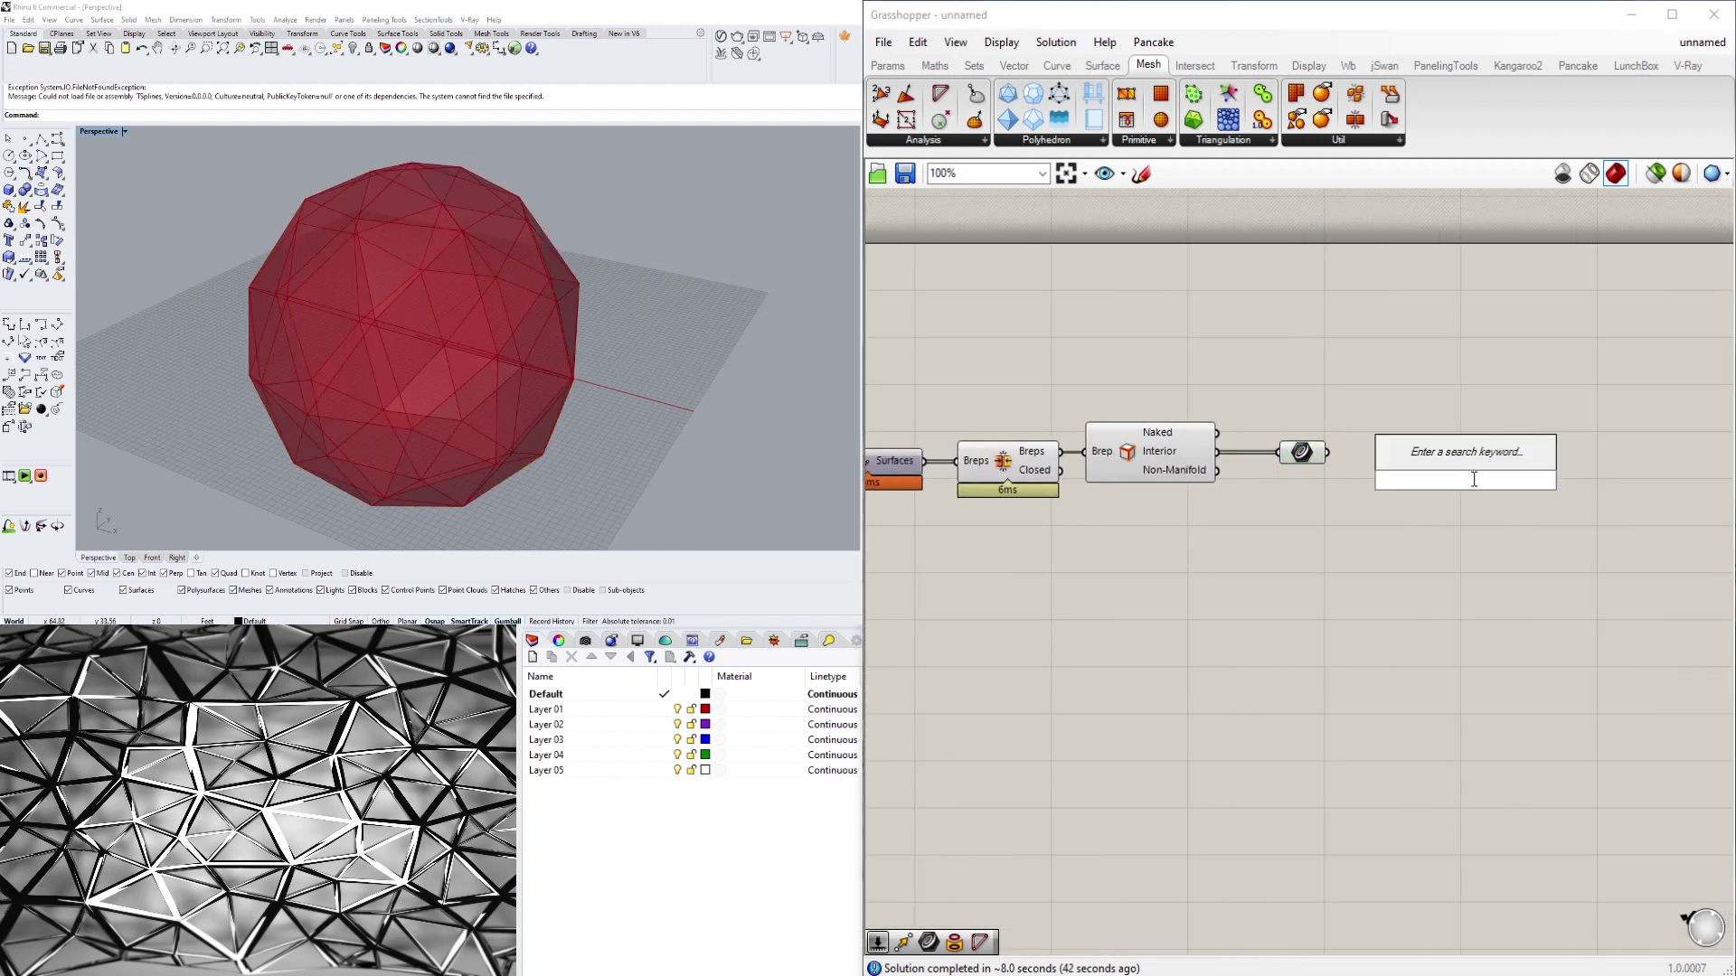
type("pipe")
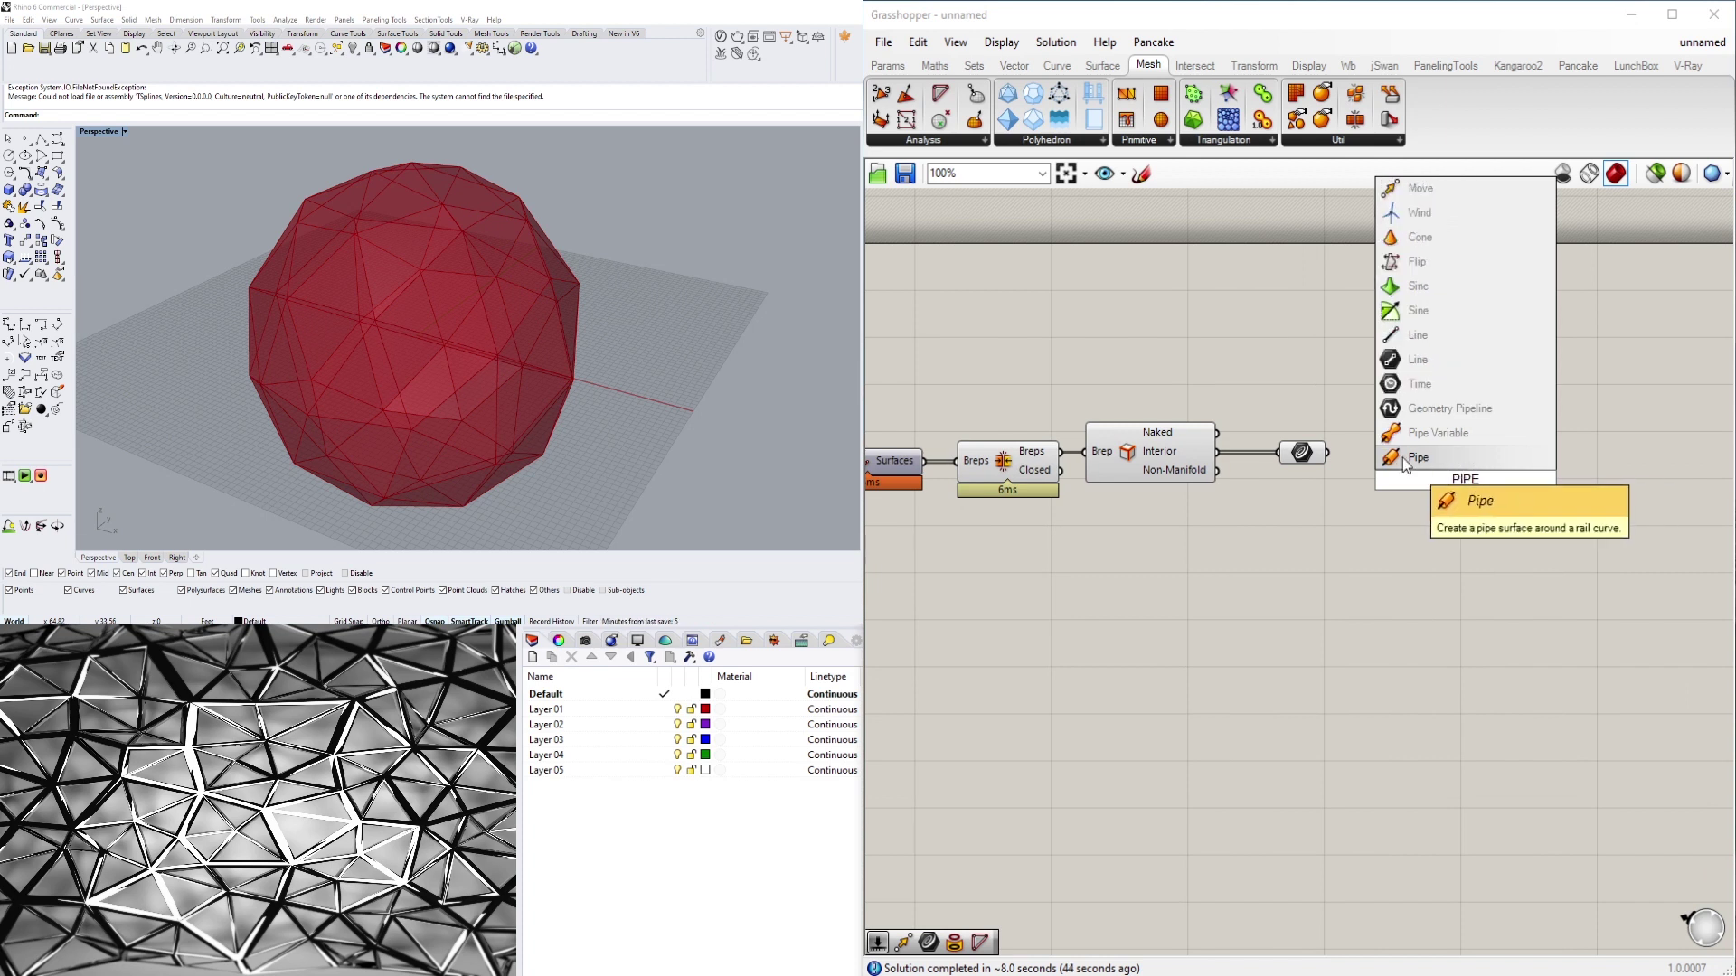
left_click(1429, 436)
left_click_drag(1450, 474, 1583, 485)
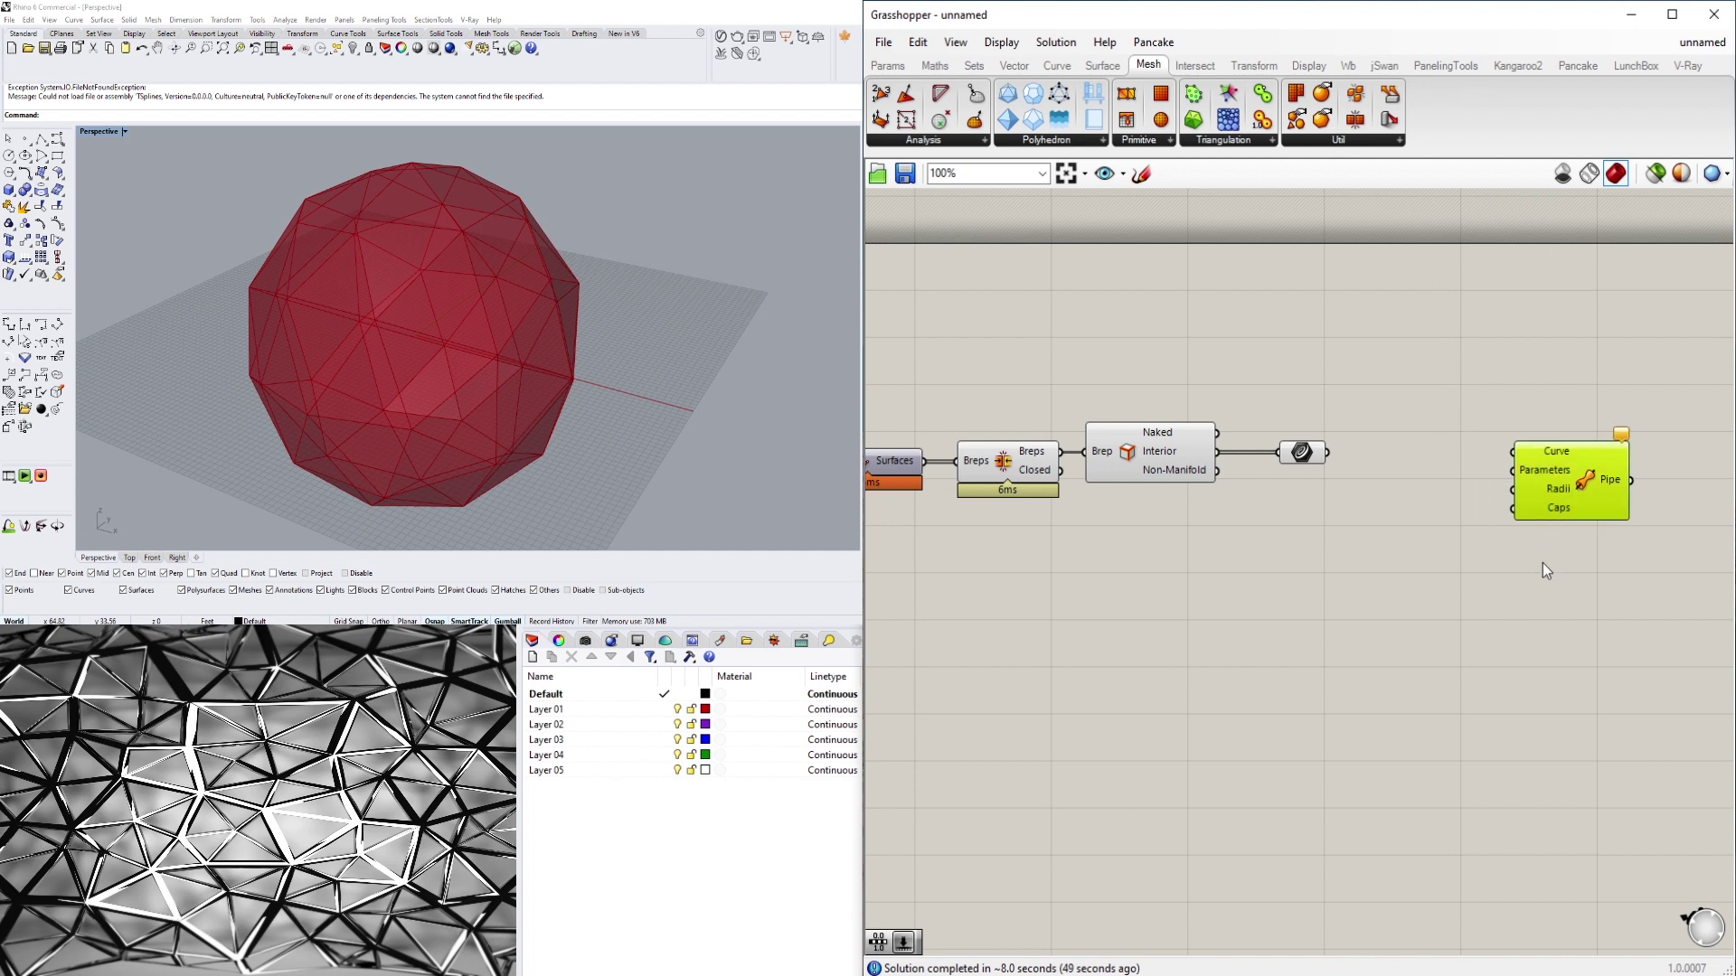
Set the Caps input of the Pipe Variable component to Flat
right_click(1540, 512)
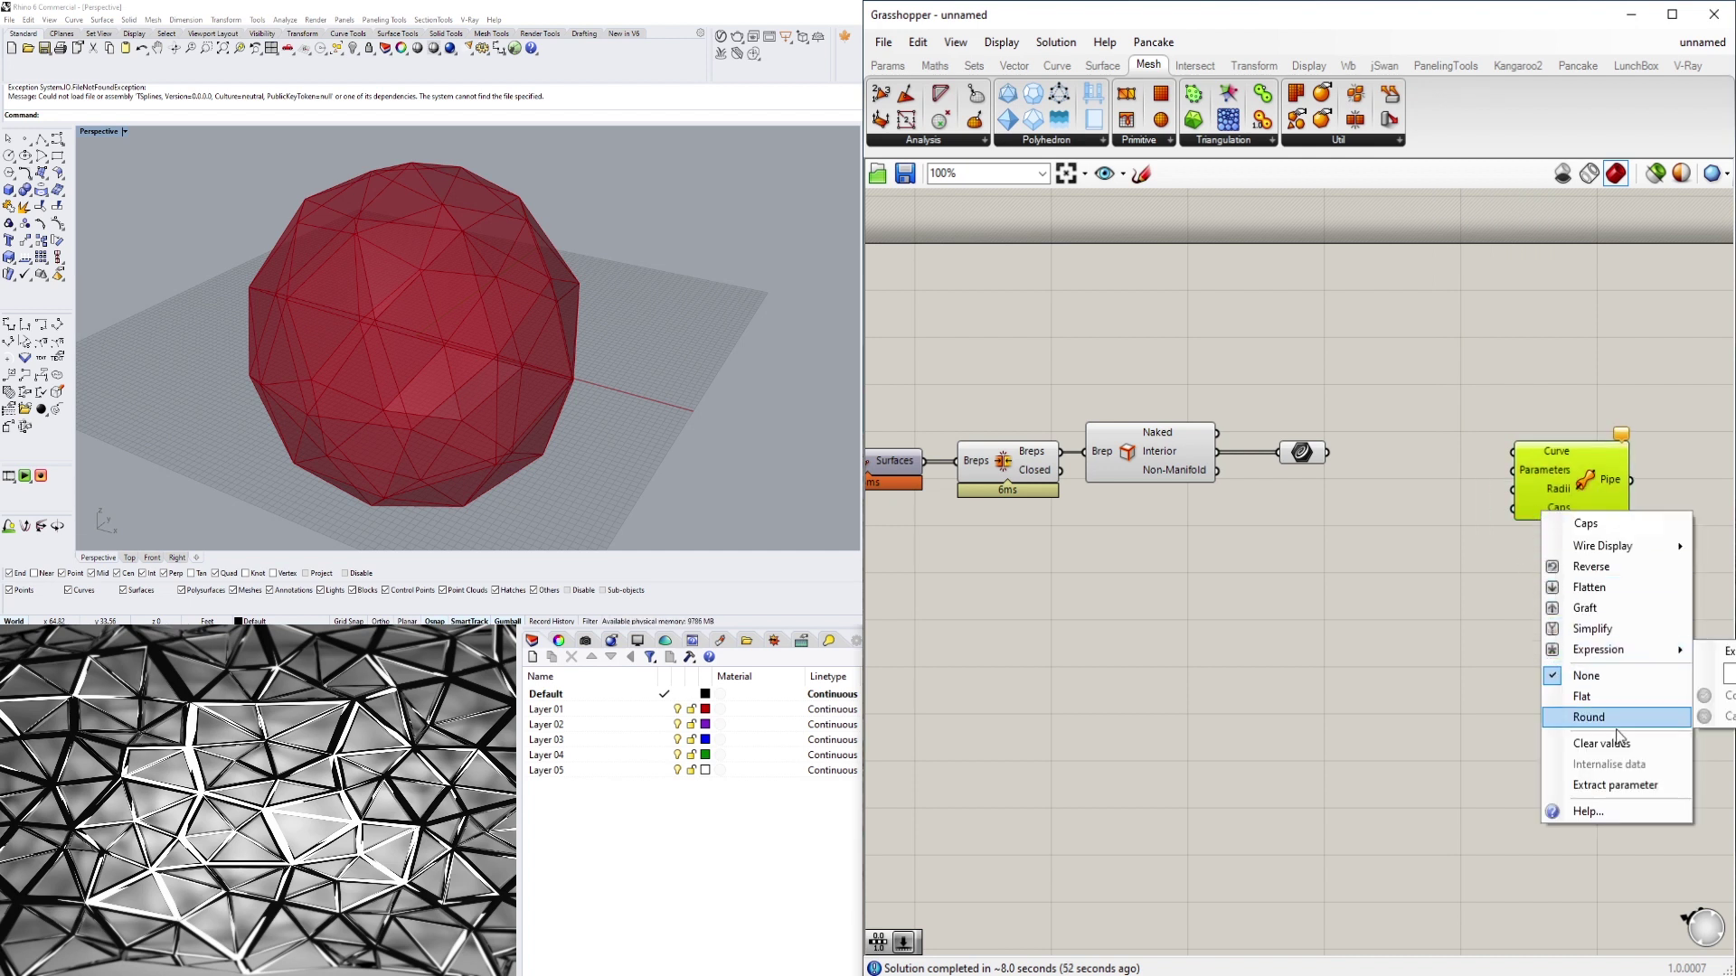
right_click_drag(1398, 701, 1058, 708)
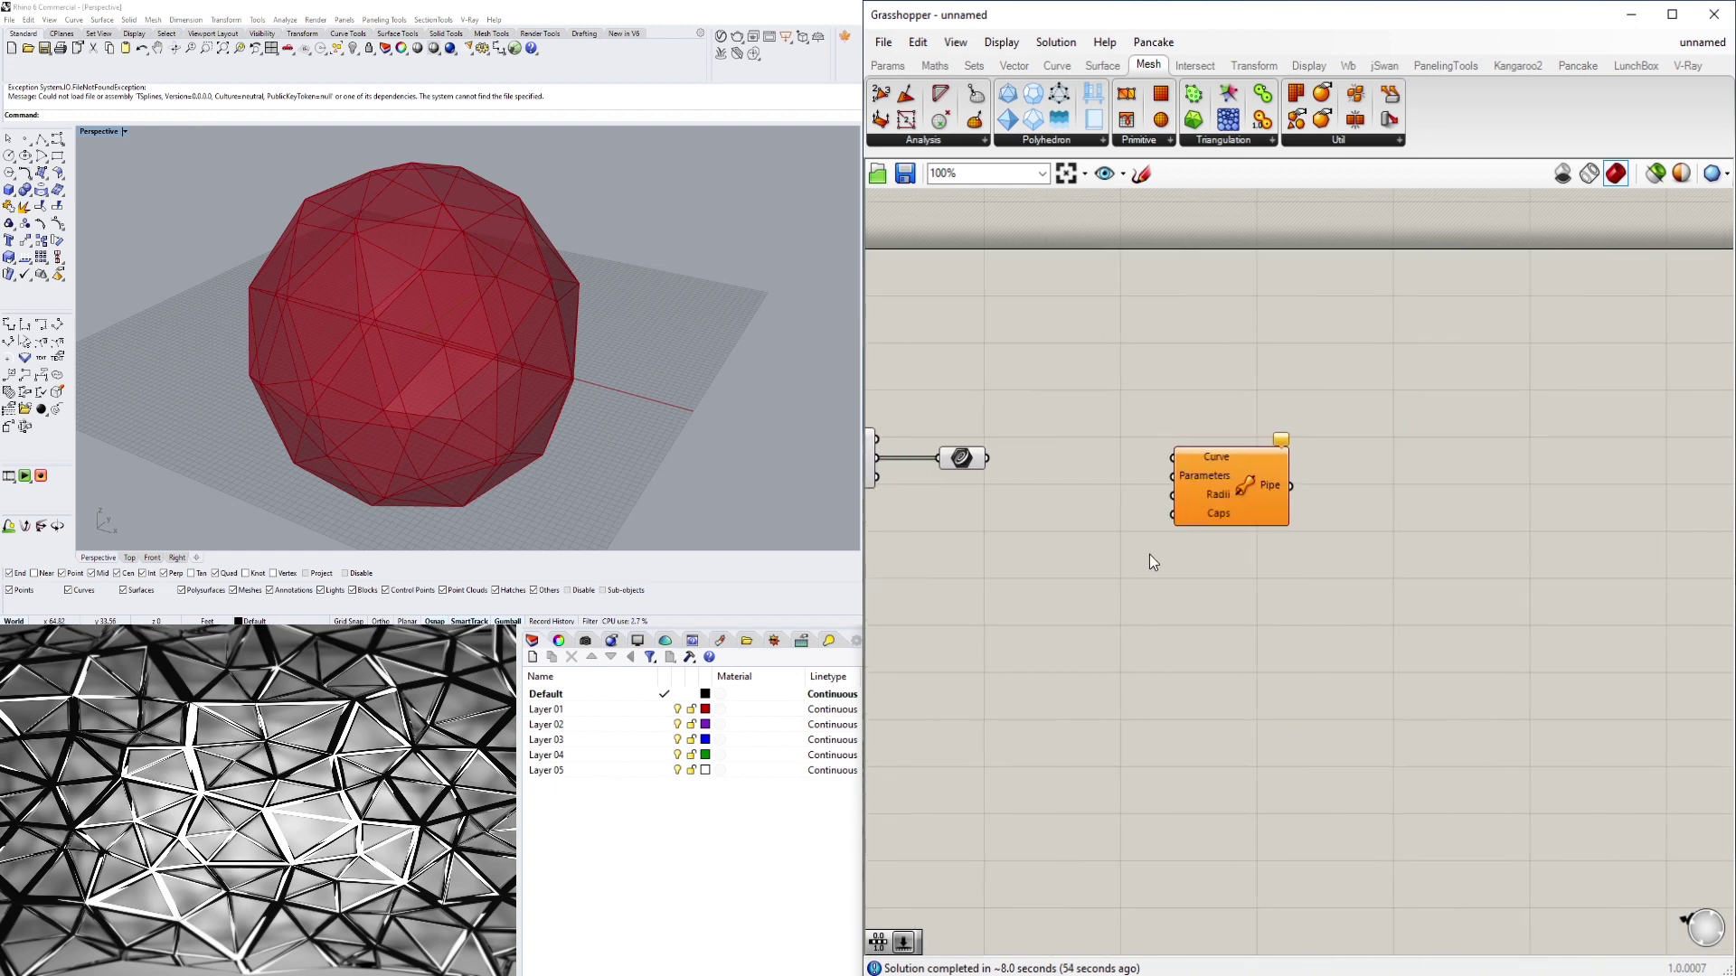
right_click(1218, 514)
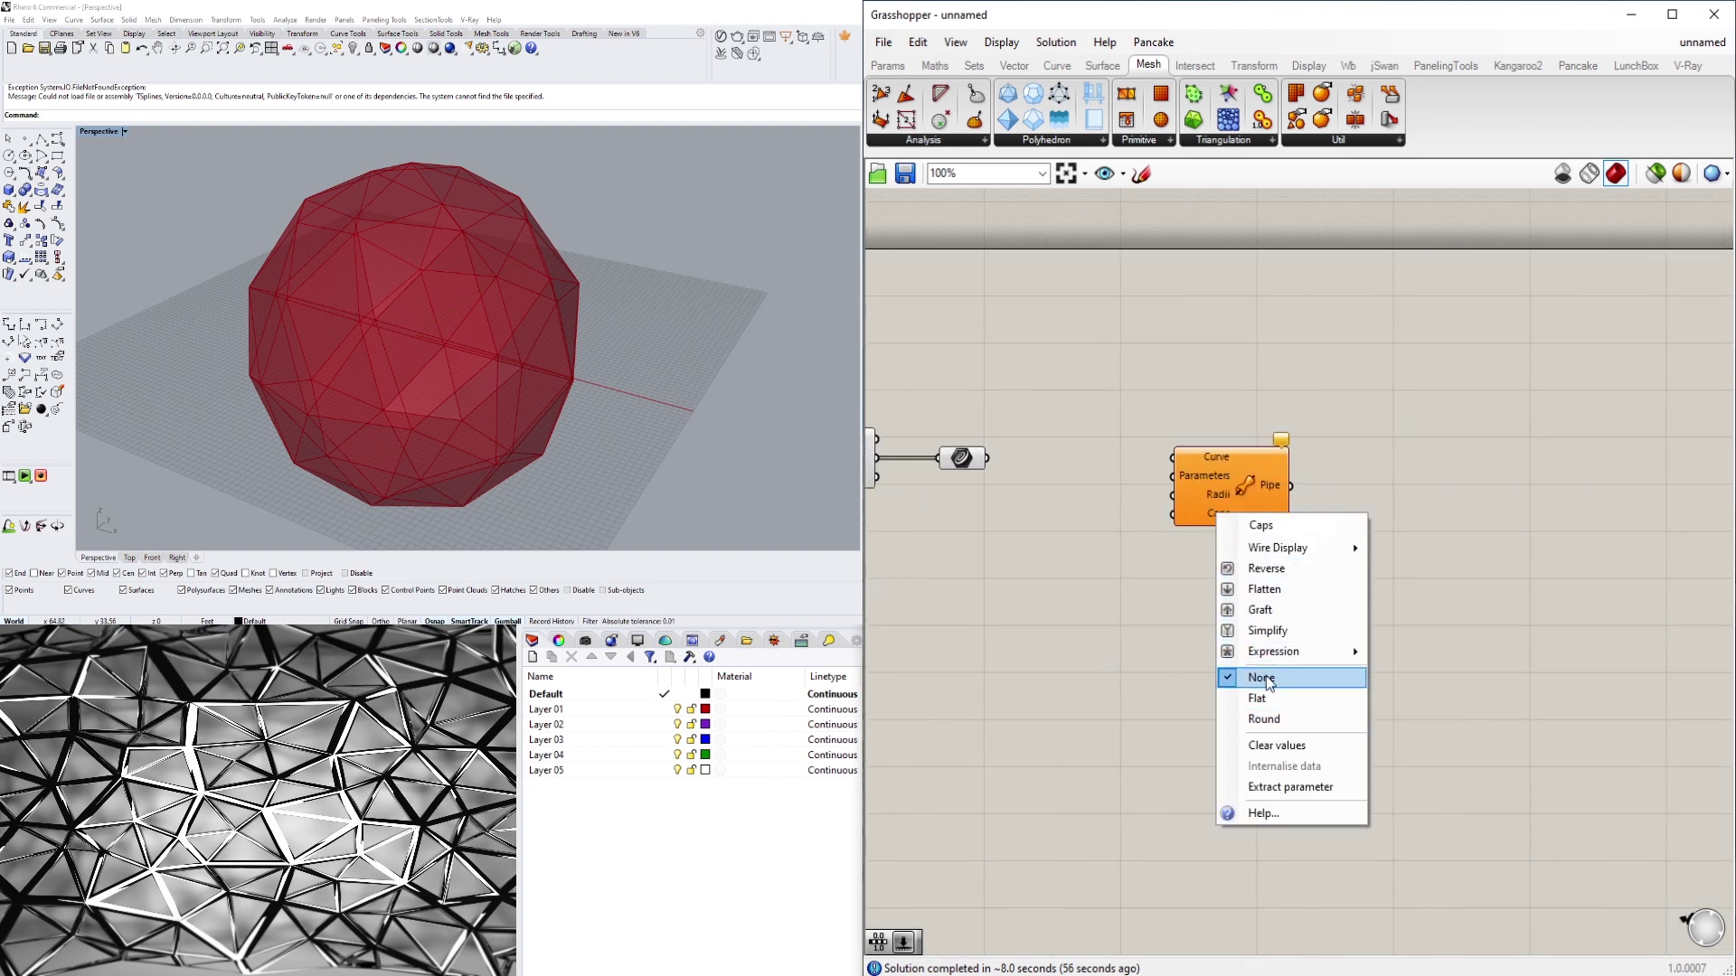
left_click(1268, 702)
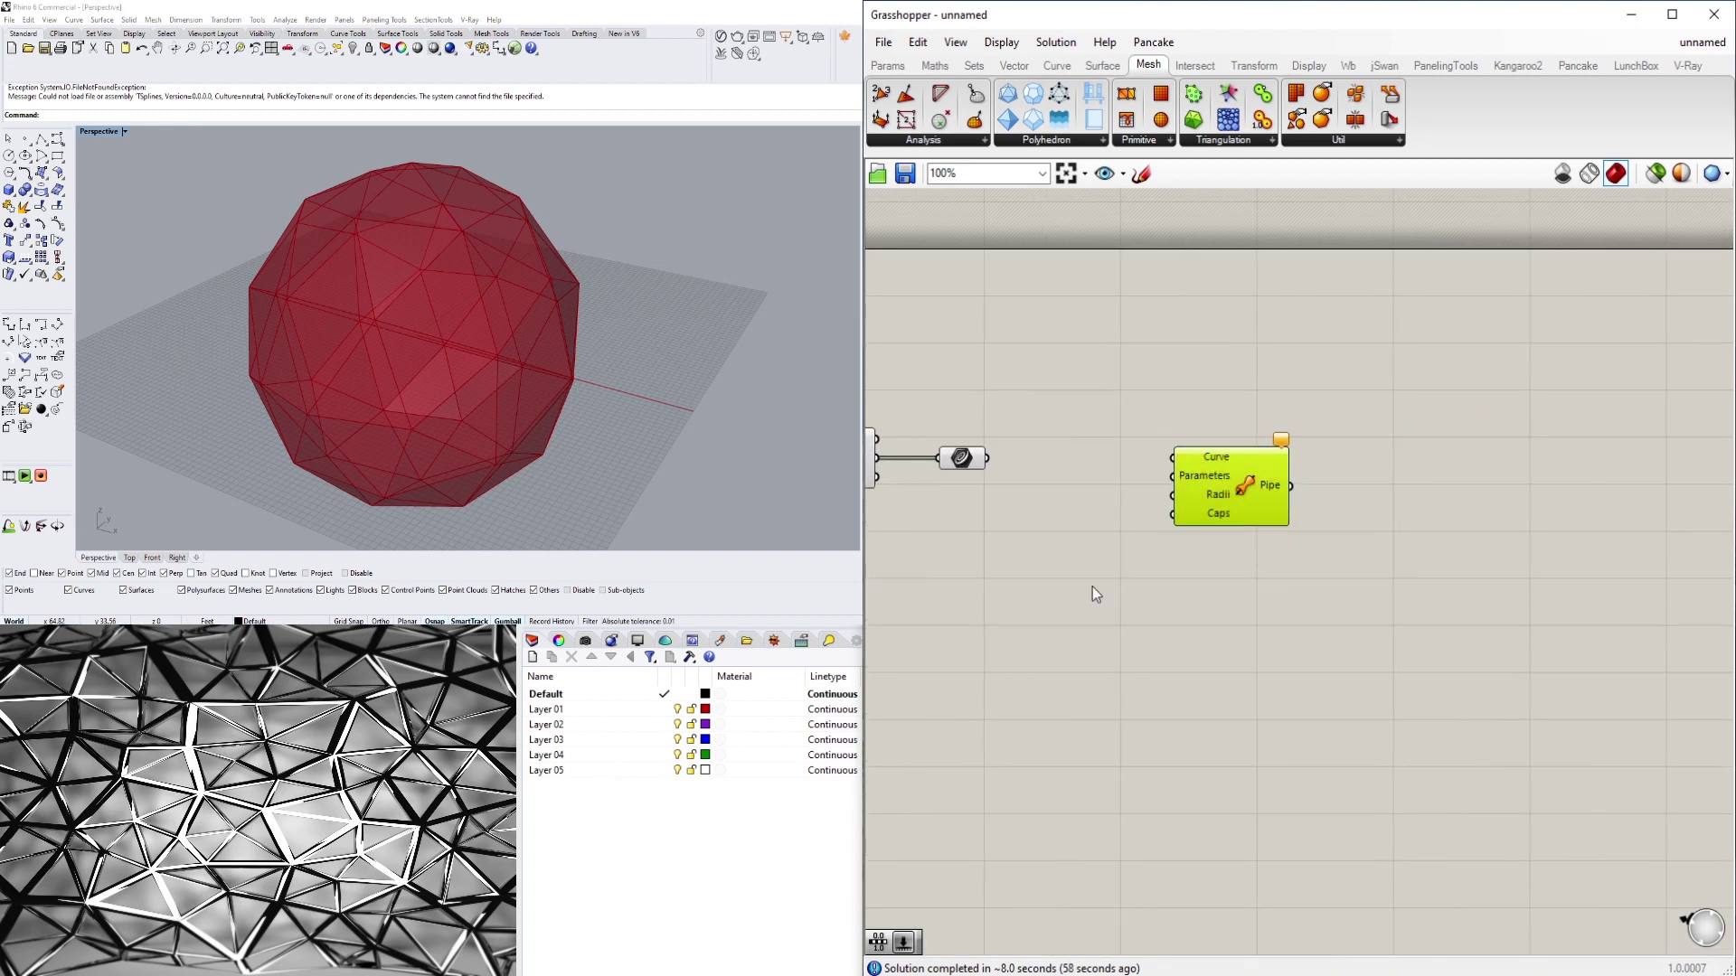
Connect the Curve parameter to the Curve input of Pipe Variable
right_click_drag(1070, 557, 1257, 573)
left_click(1162, 473)
left_click_drag(1173, 473, 1357, 472)
left_click(1412, 477)
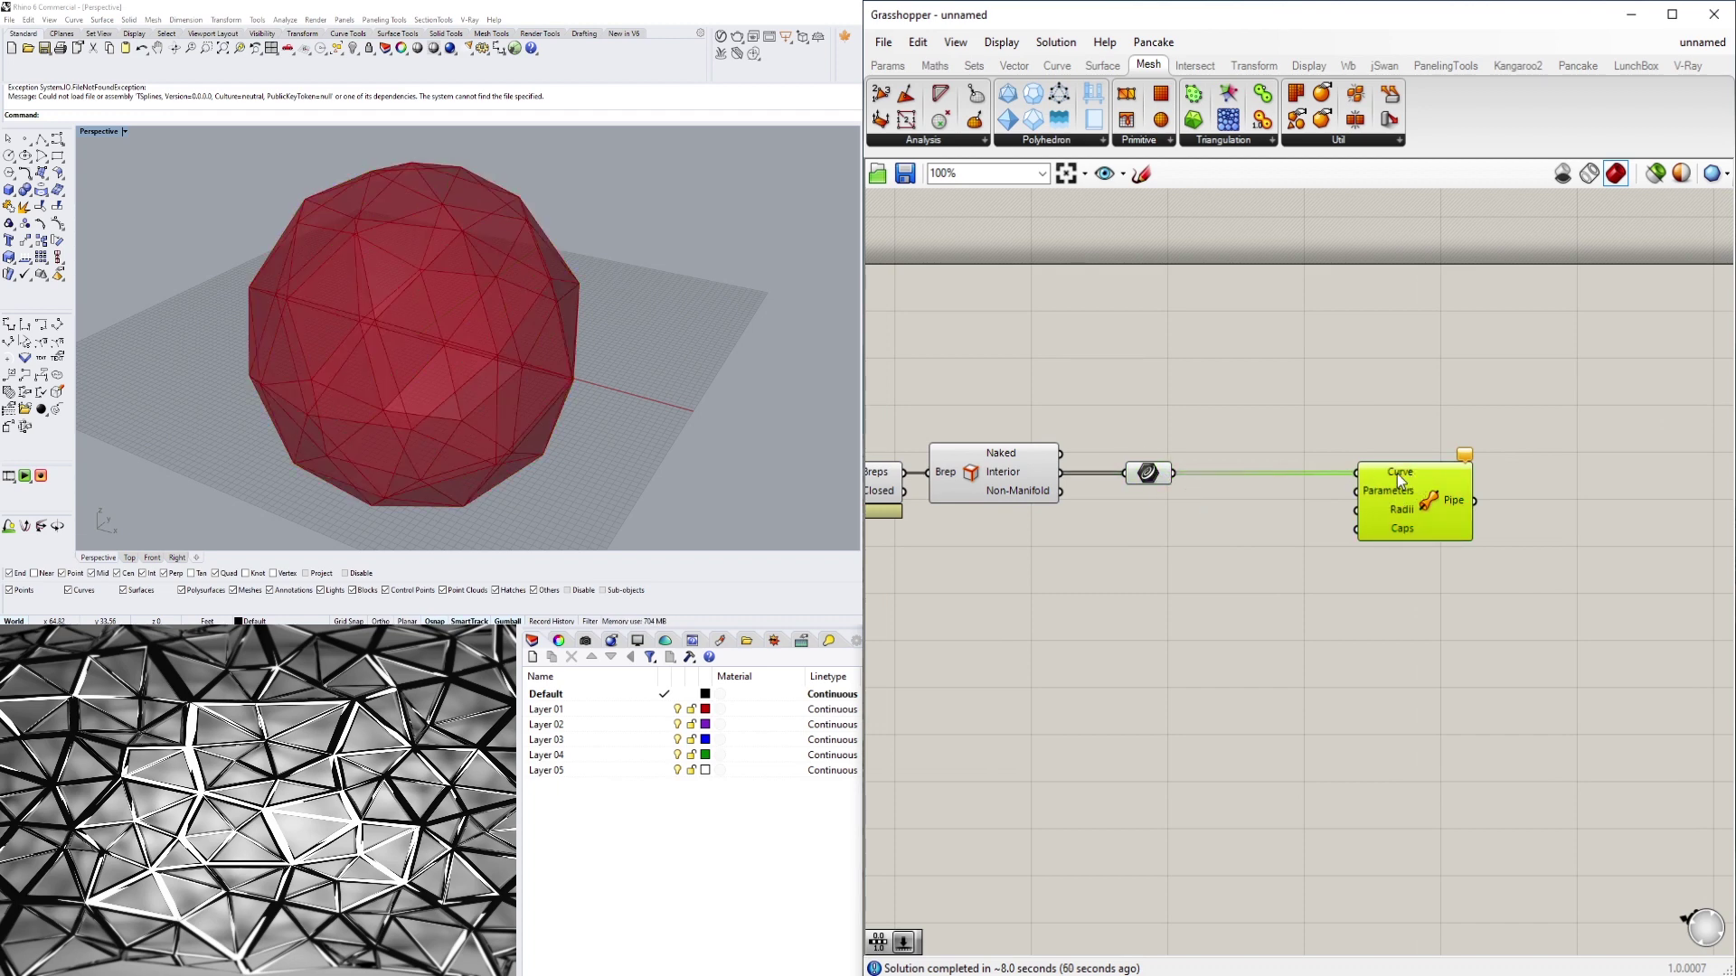
Add a Range component below Brep Edges
right_click_drag(1250, 537, 1383, 511)
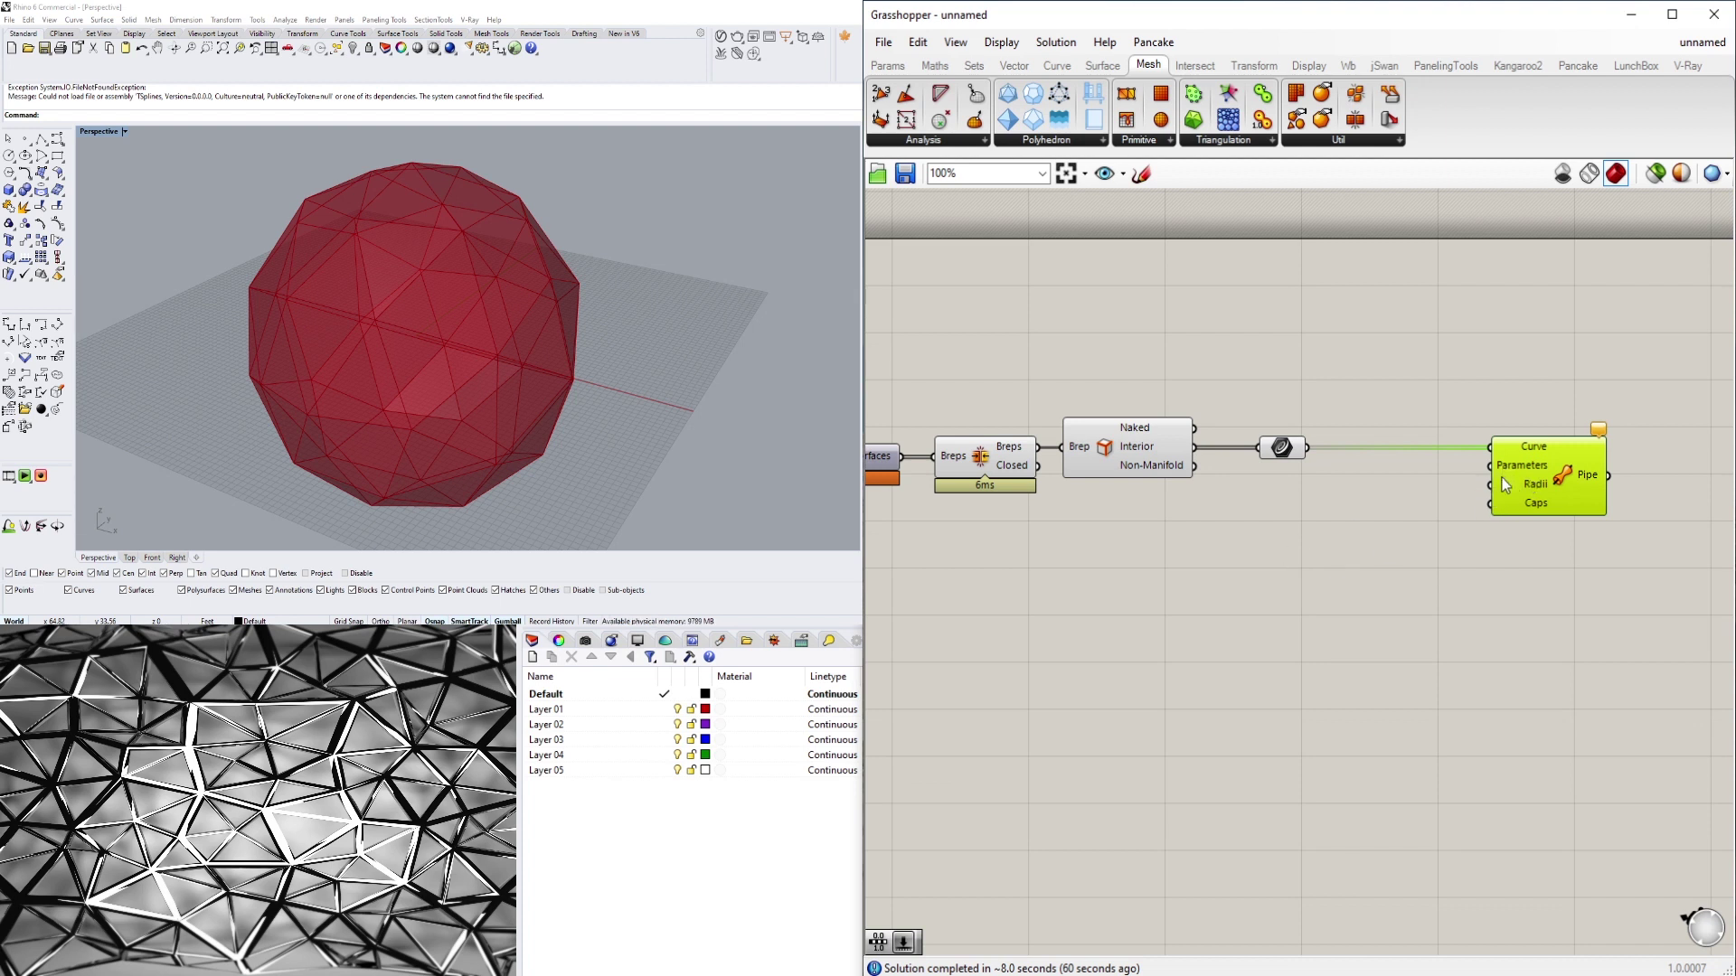
double_click(1163, 588)
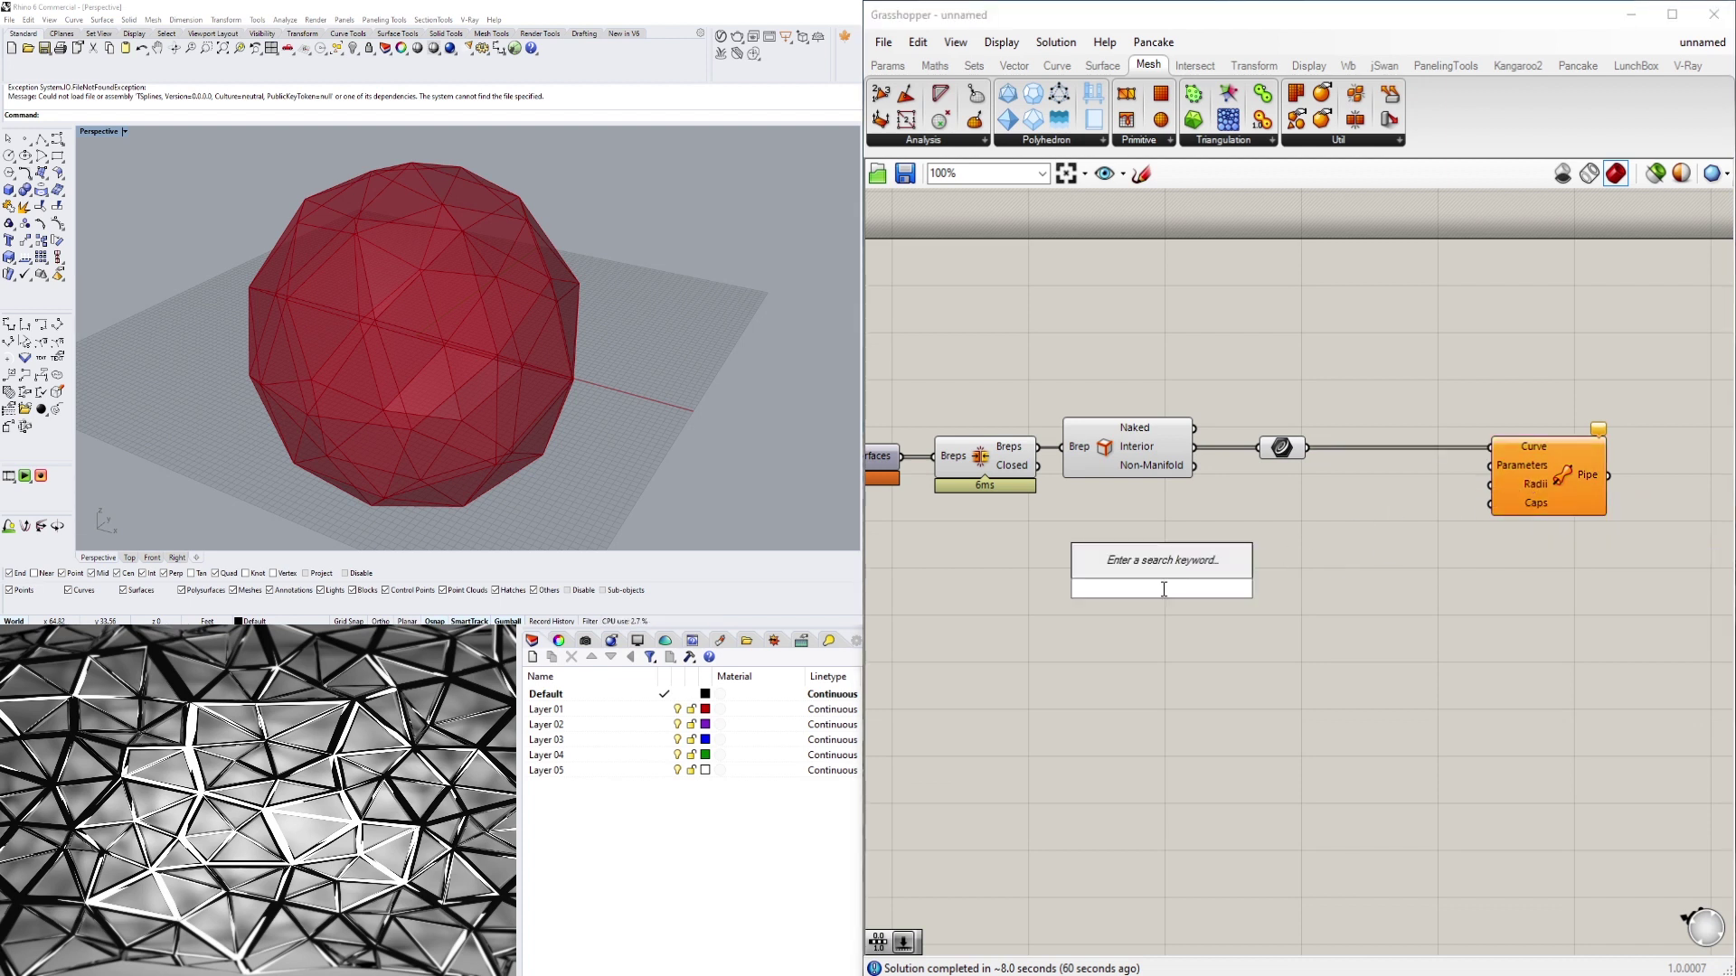
type("RANG")
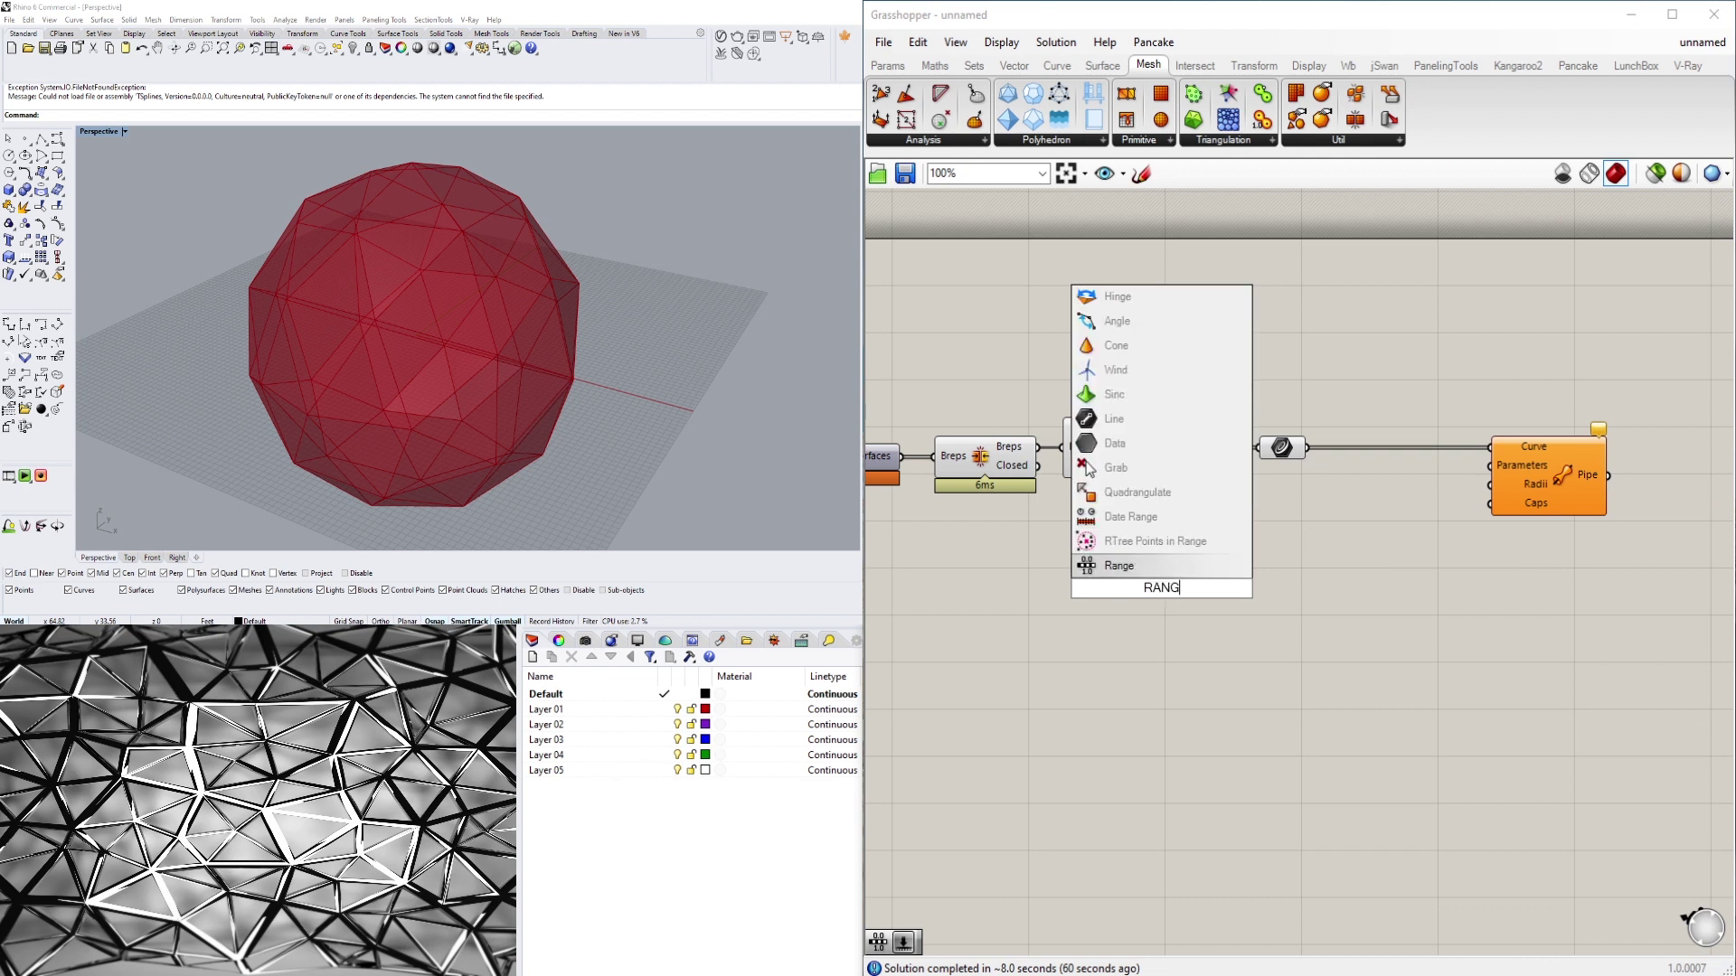
key("Return")
left_click_drag(1167, 583, 1219, 537)
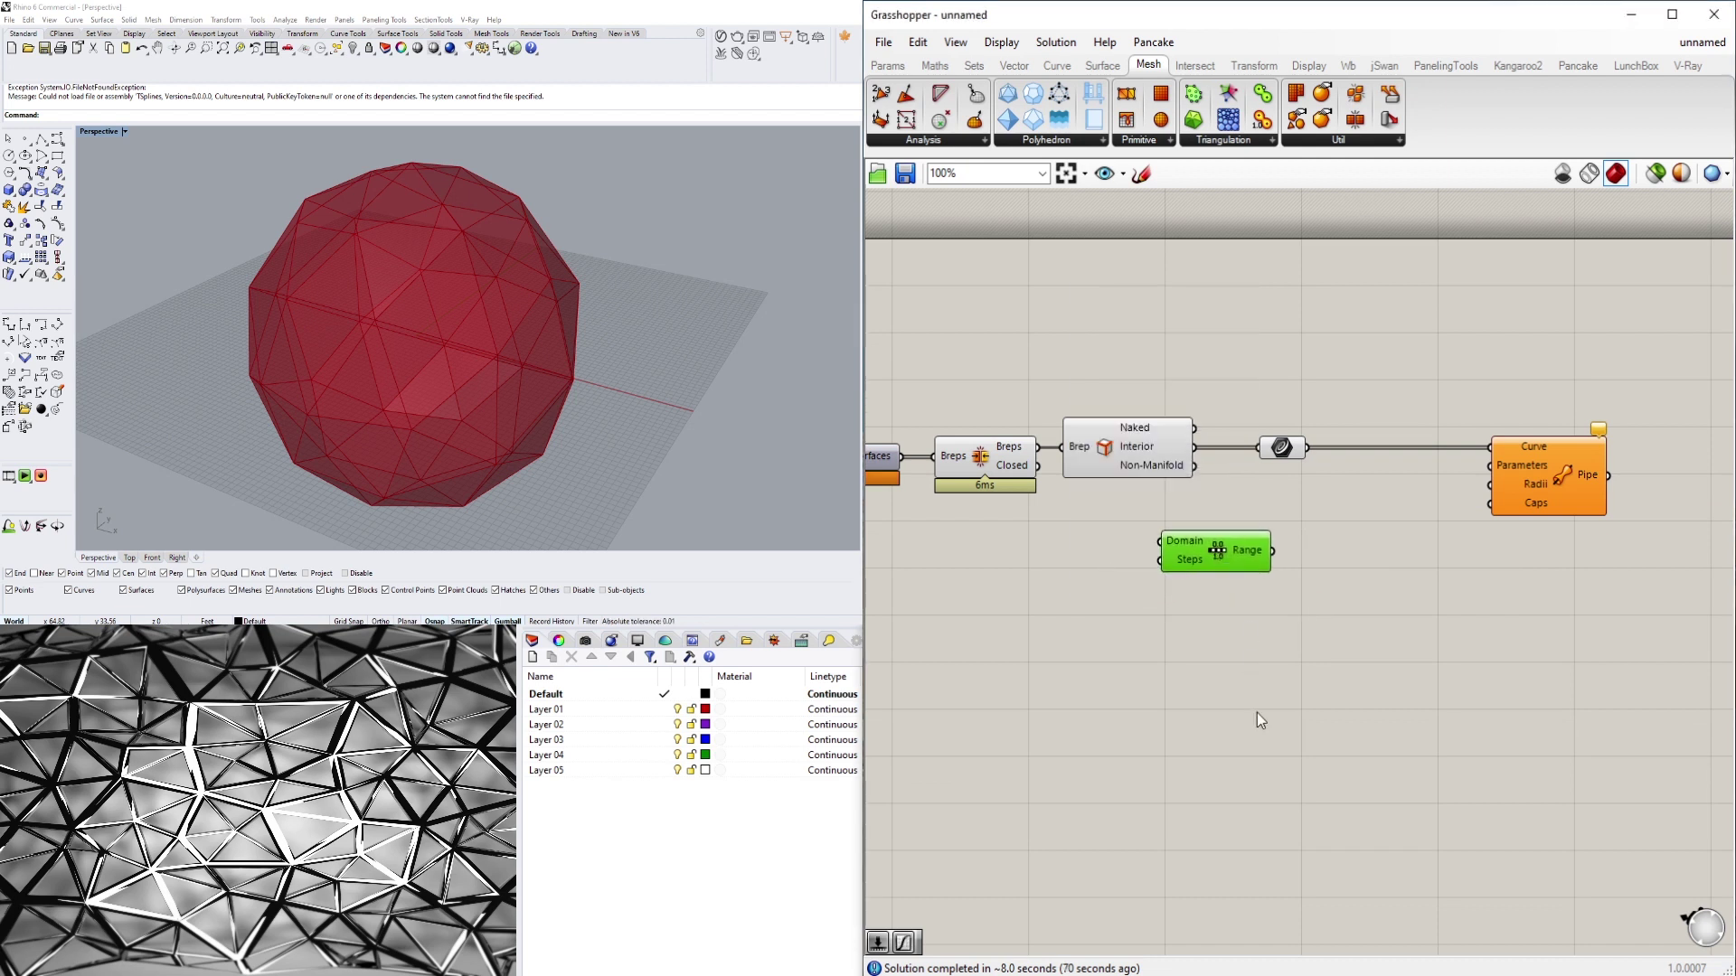
Add a Graph Mapper component beside Range
double_click(1361, 593)
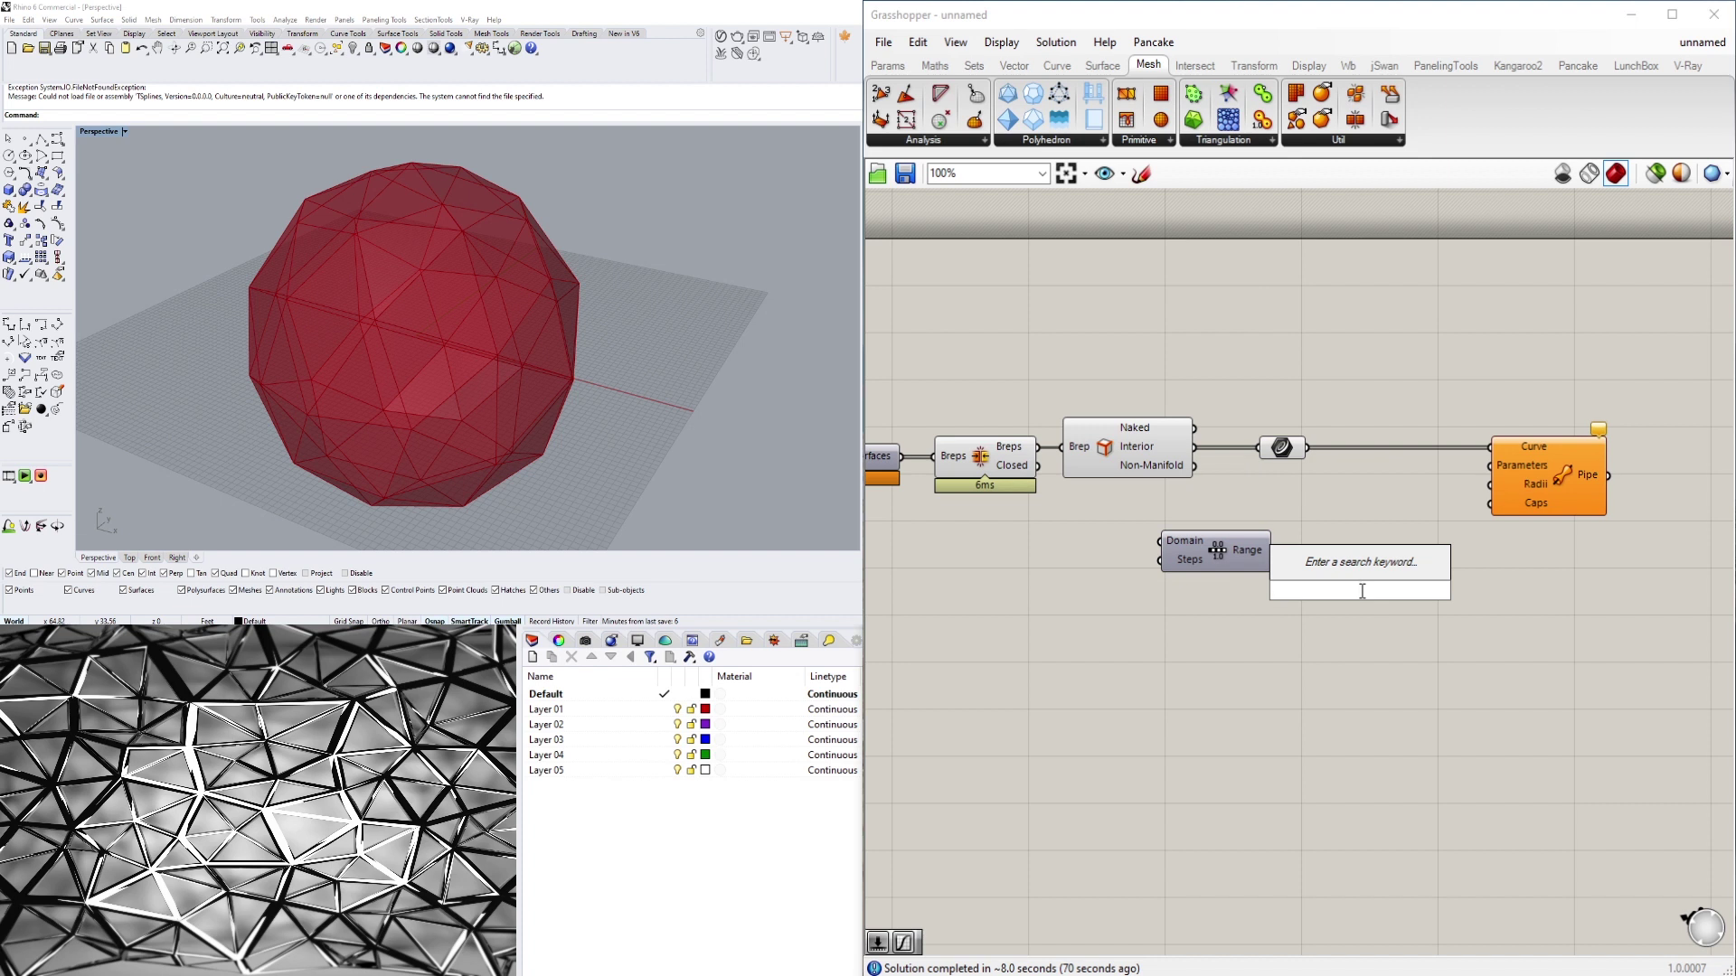
type("GRA")
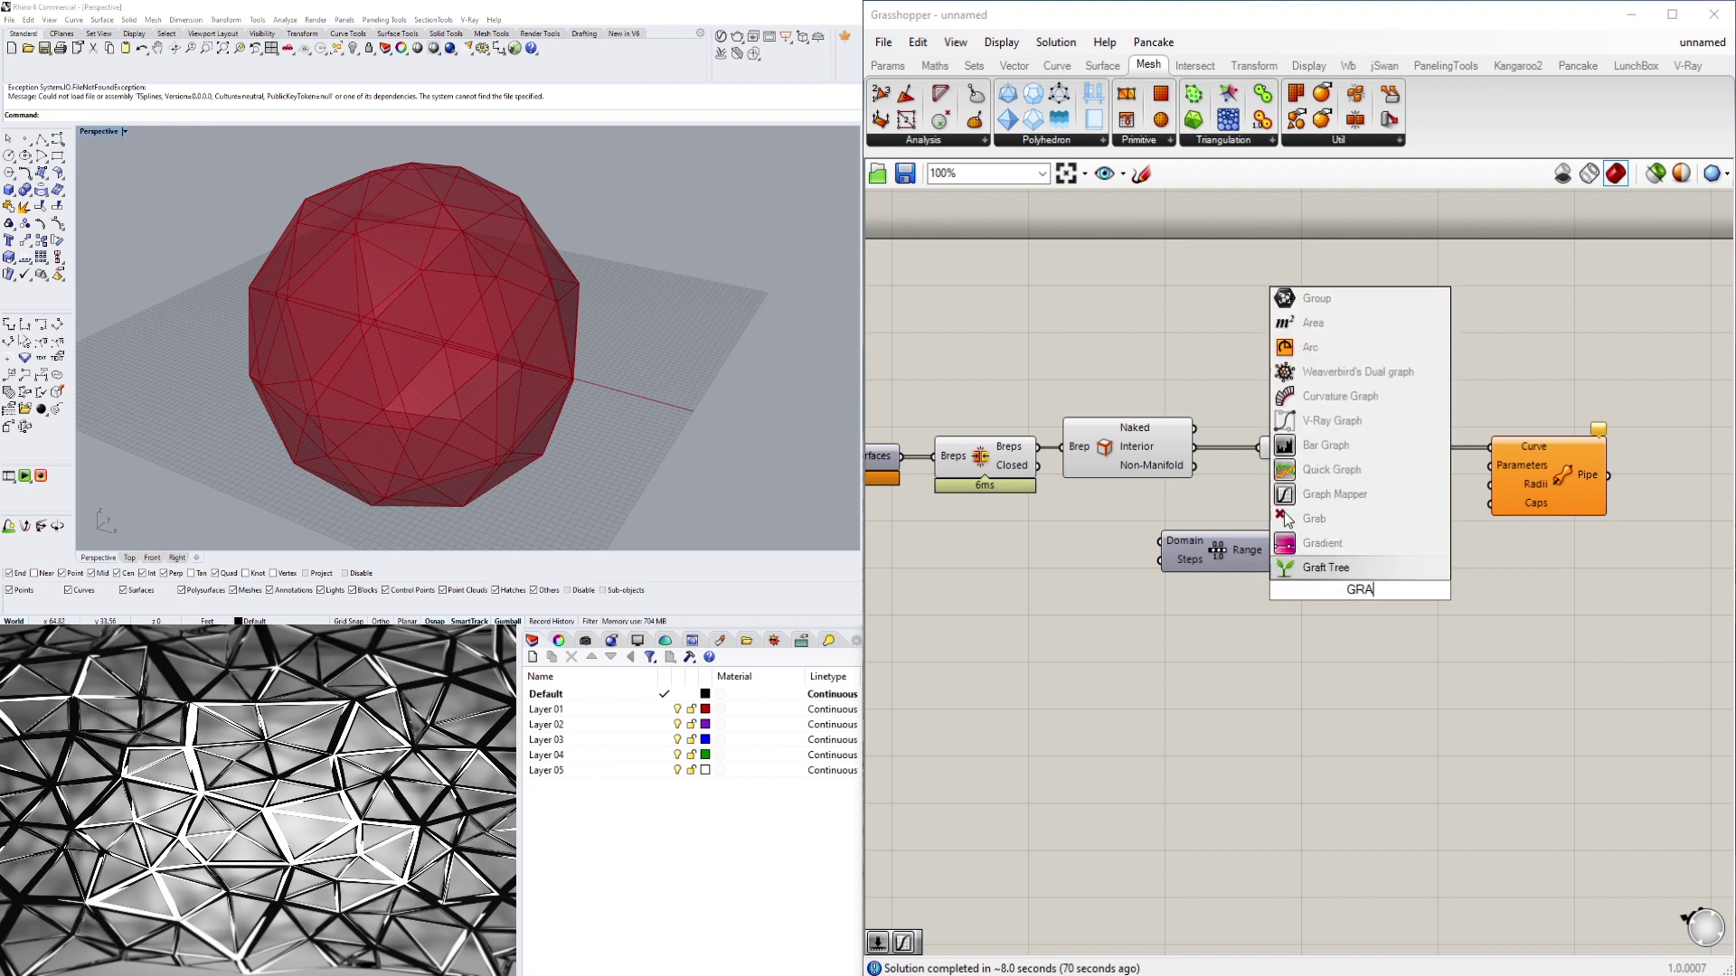
left_click(1396, 544)
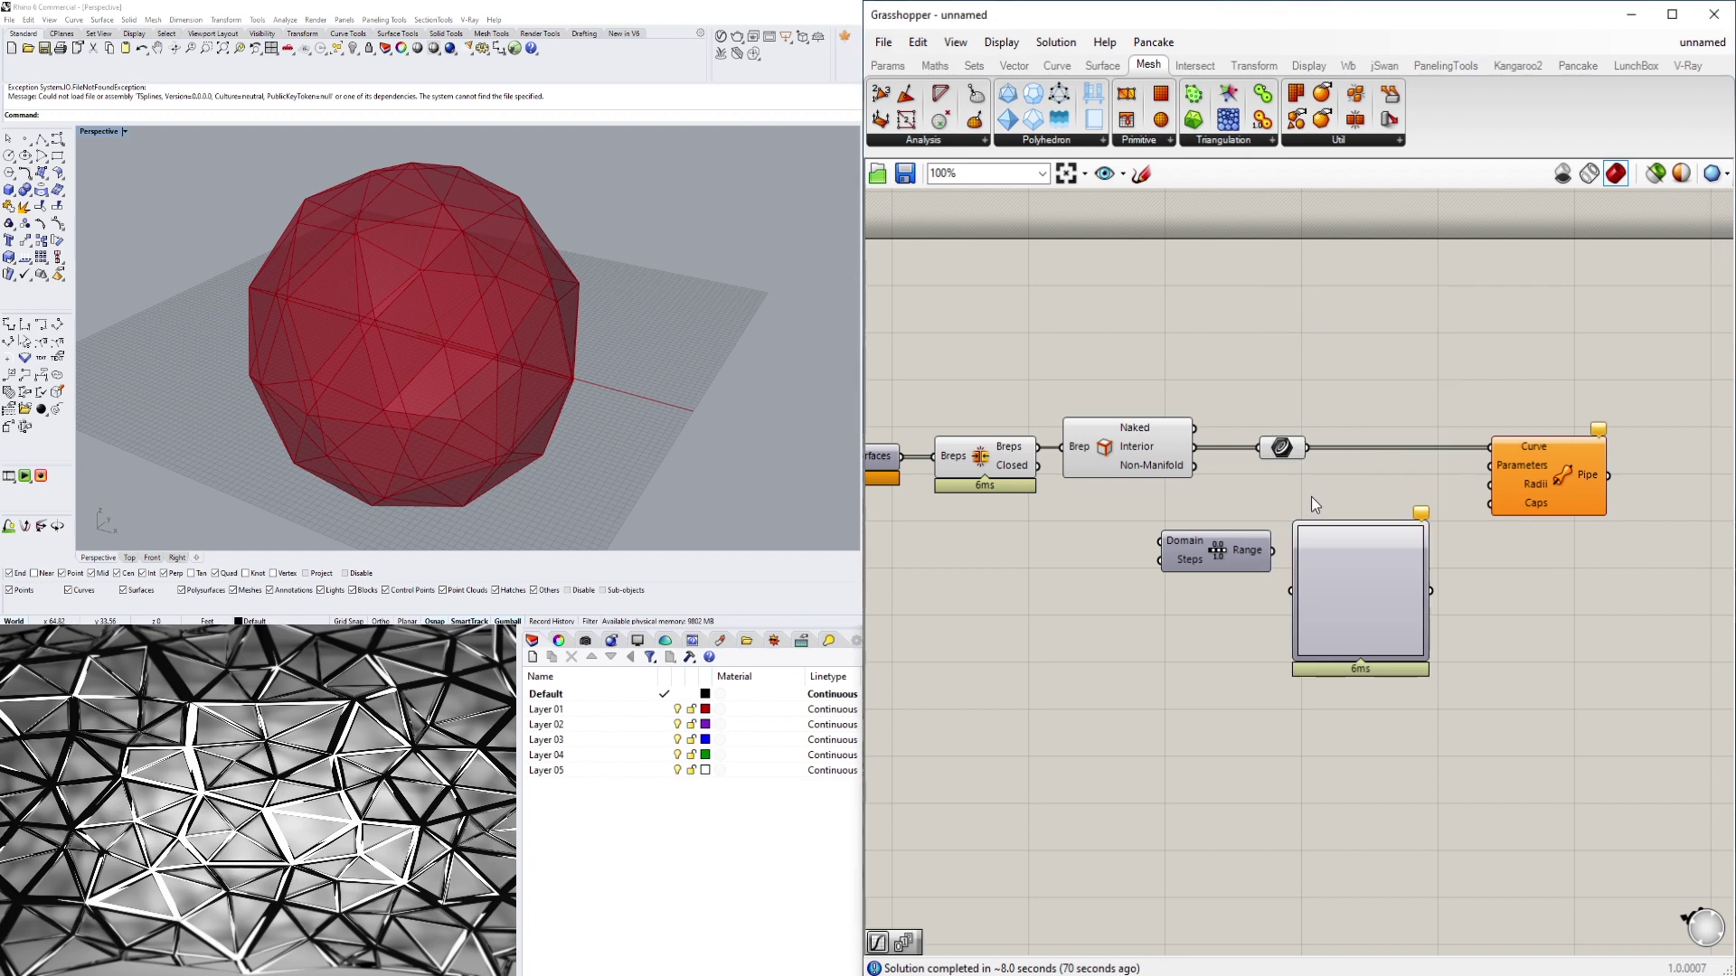
Space out Range and Graph Mapper and connect the Range output to the Graph Mapper input
left_click_drag(1218, 559, 1187, 583)
left_click_drag(1376, 576, 1376, 615)
left_click_drag(1237, 579, 1293, 627)
left_click(1385, 492)
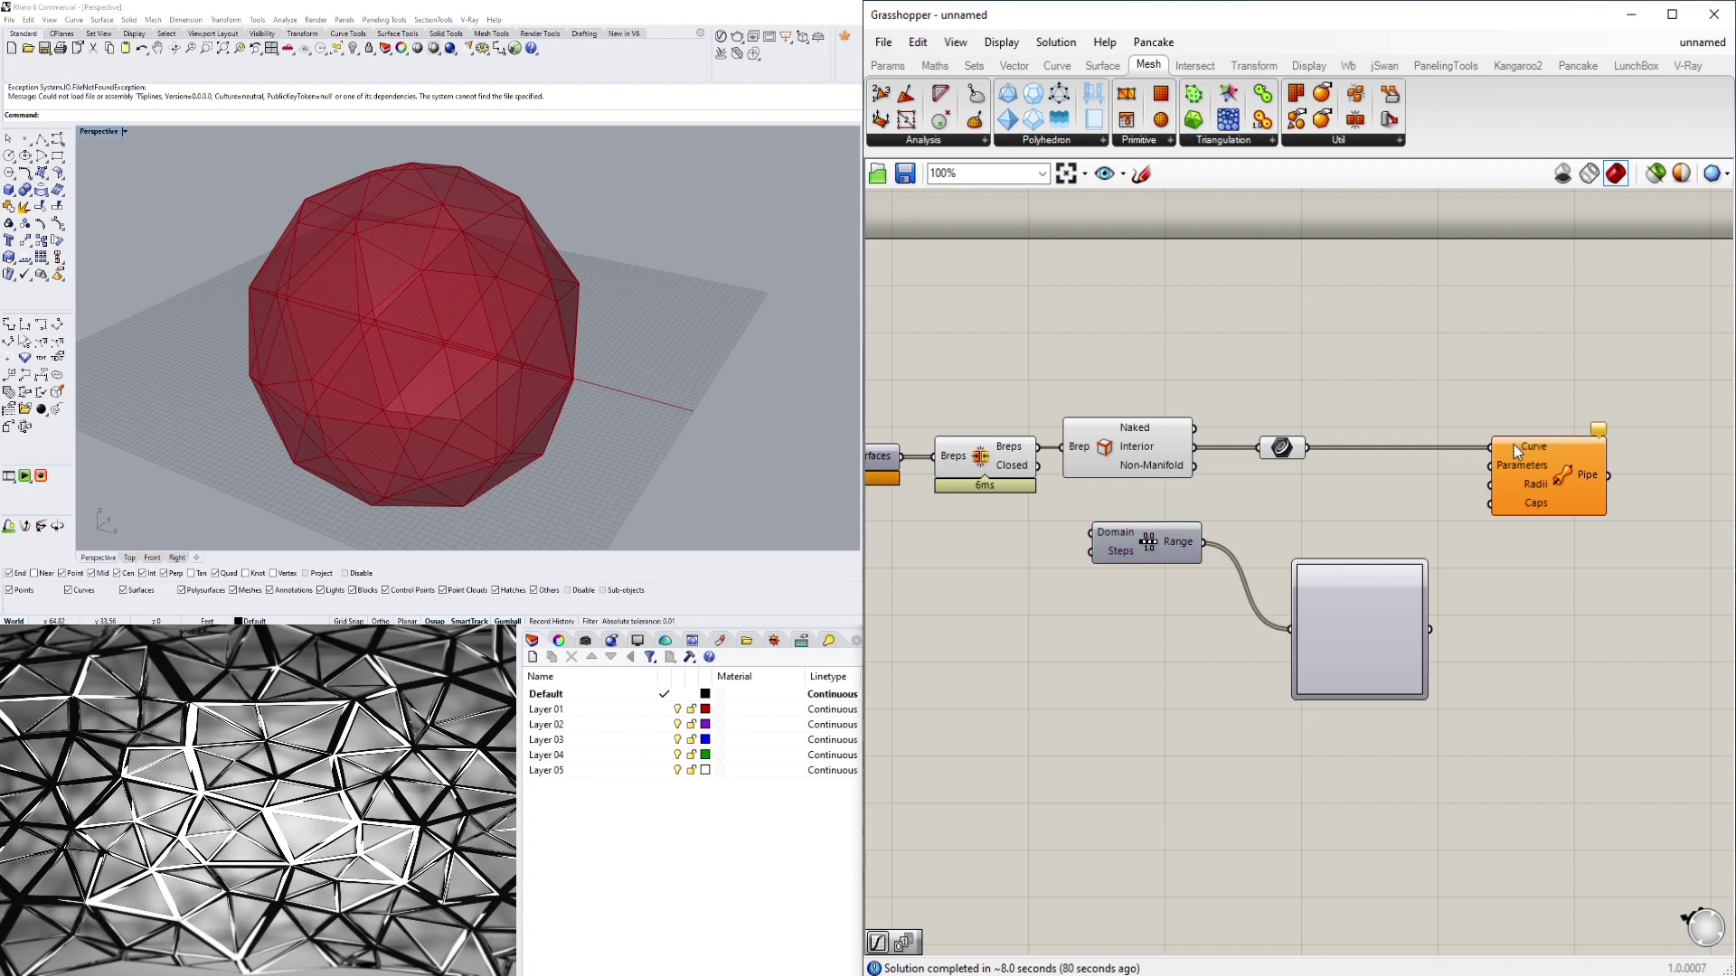
Reparameterize the Curve input of Pipe Variable
right_click(1522, 448)
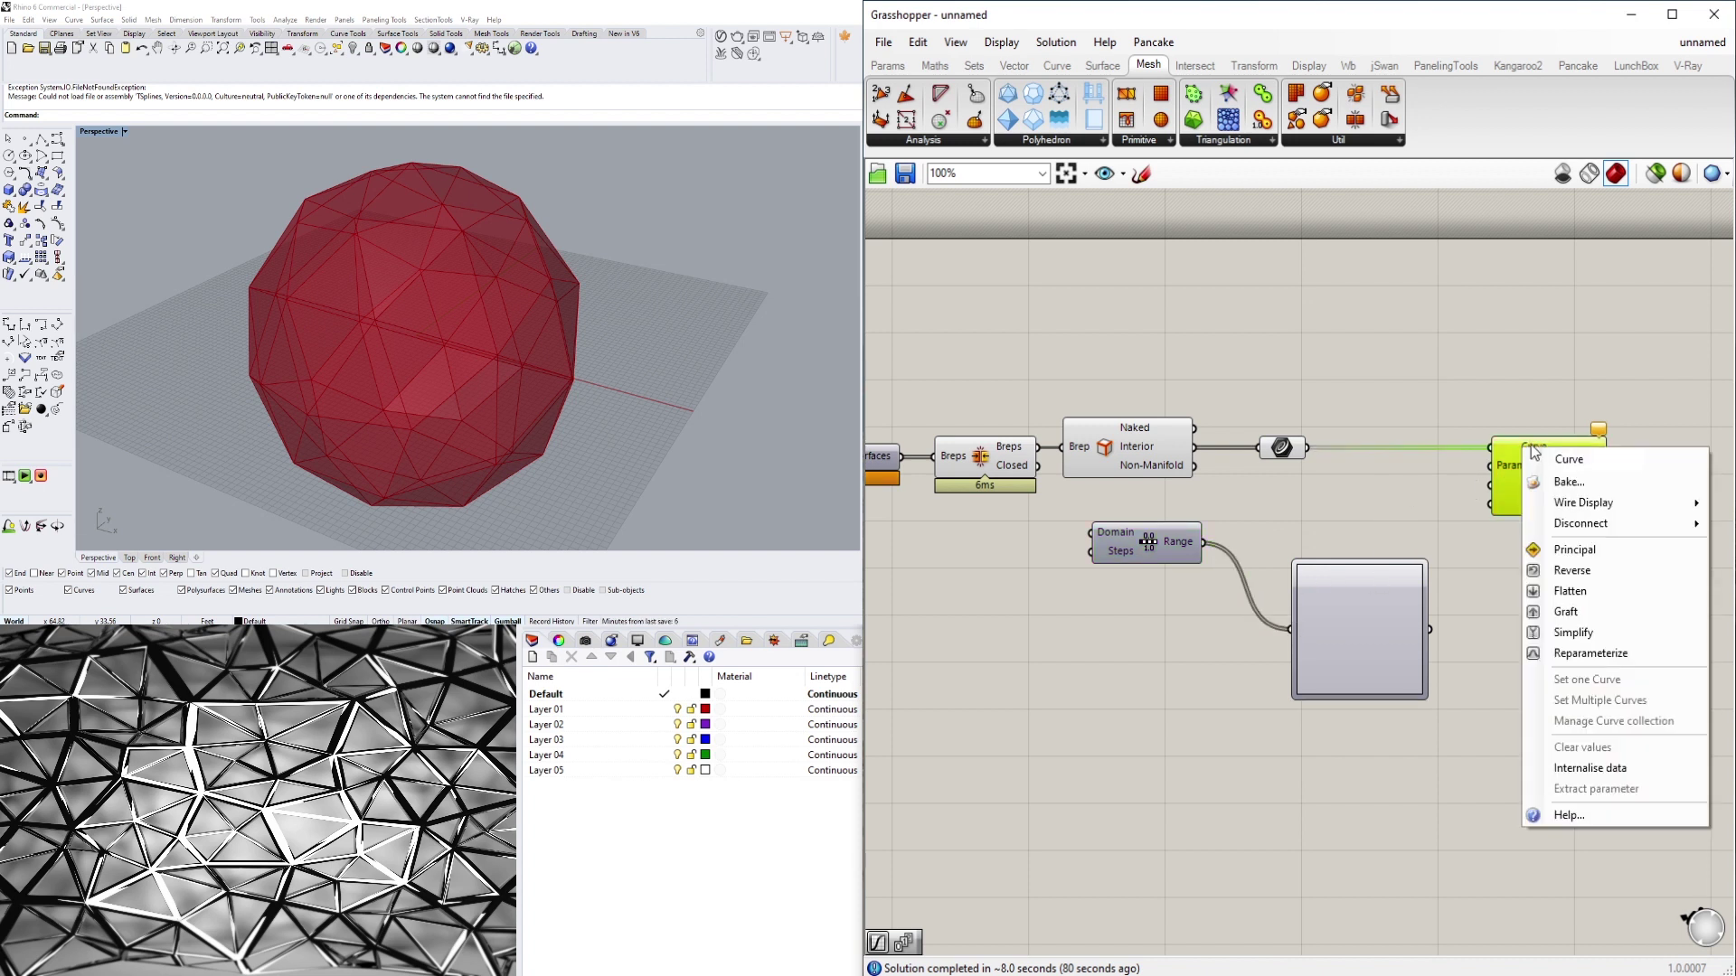
left_click(1596, 655)
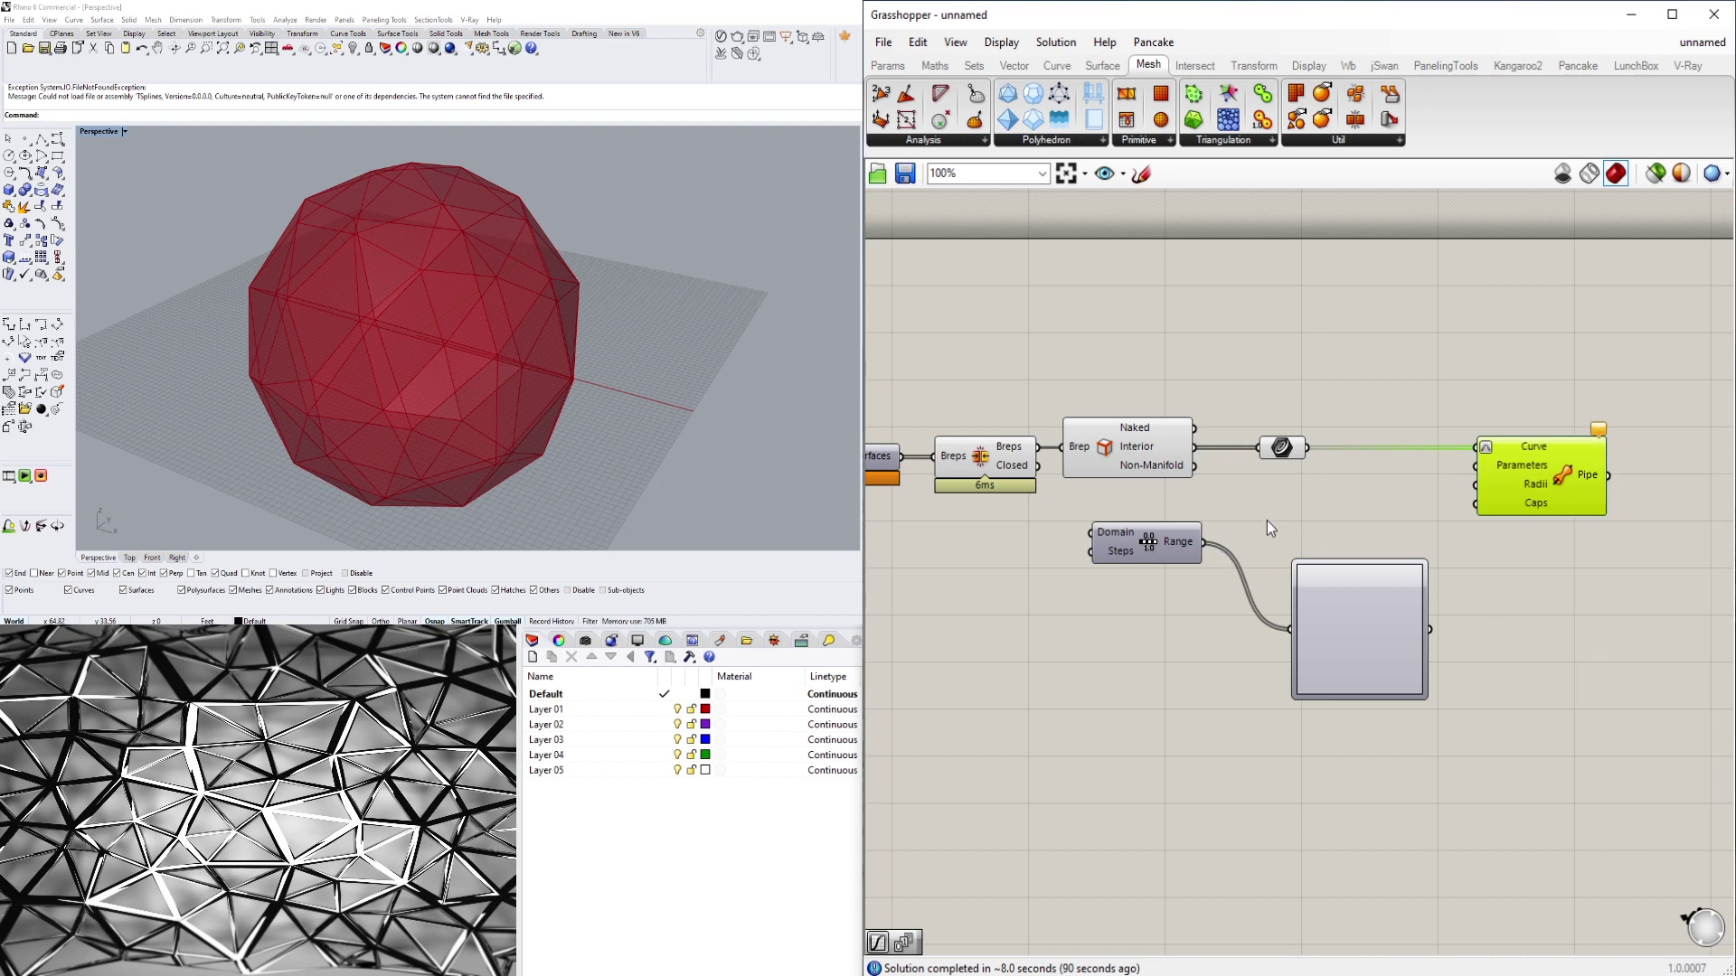
left_click(1295, 456)
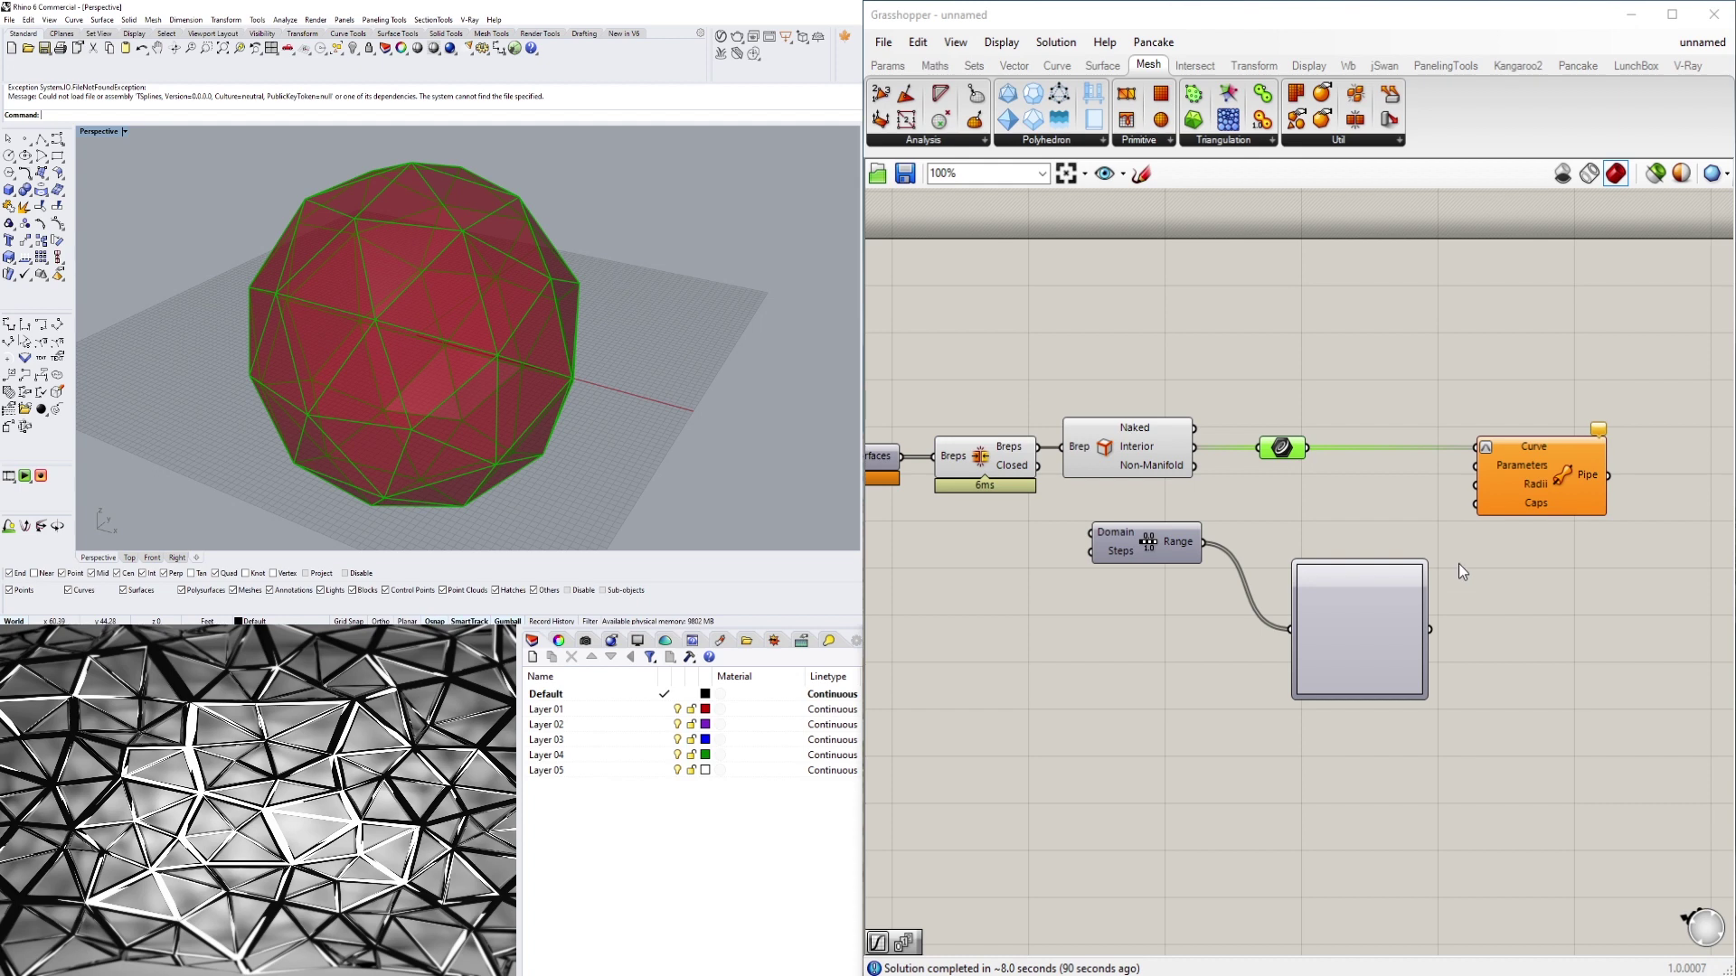
Connect the Range output to the Parameters input of Pipe Variable and the Graph Mapper output to its Radii input
left_click_drag(1203, 542, 1478, 466)
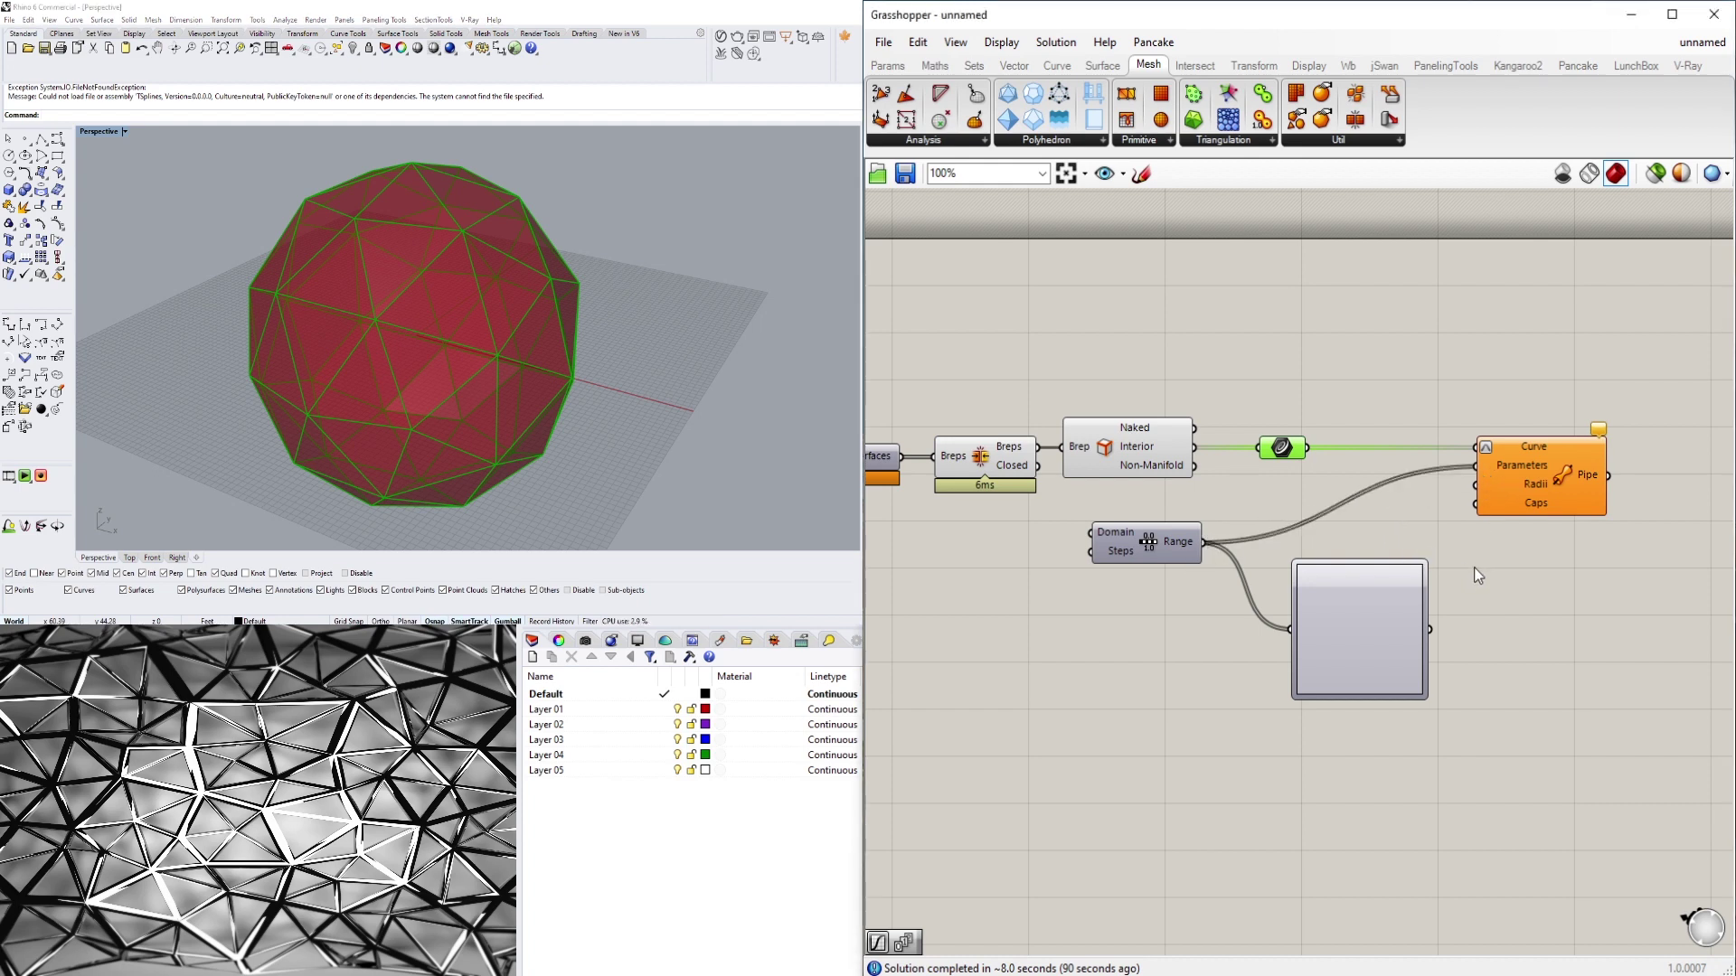
left_click_drag(1430, 629, 1477, 485)
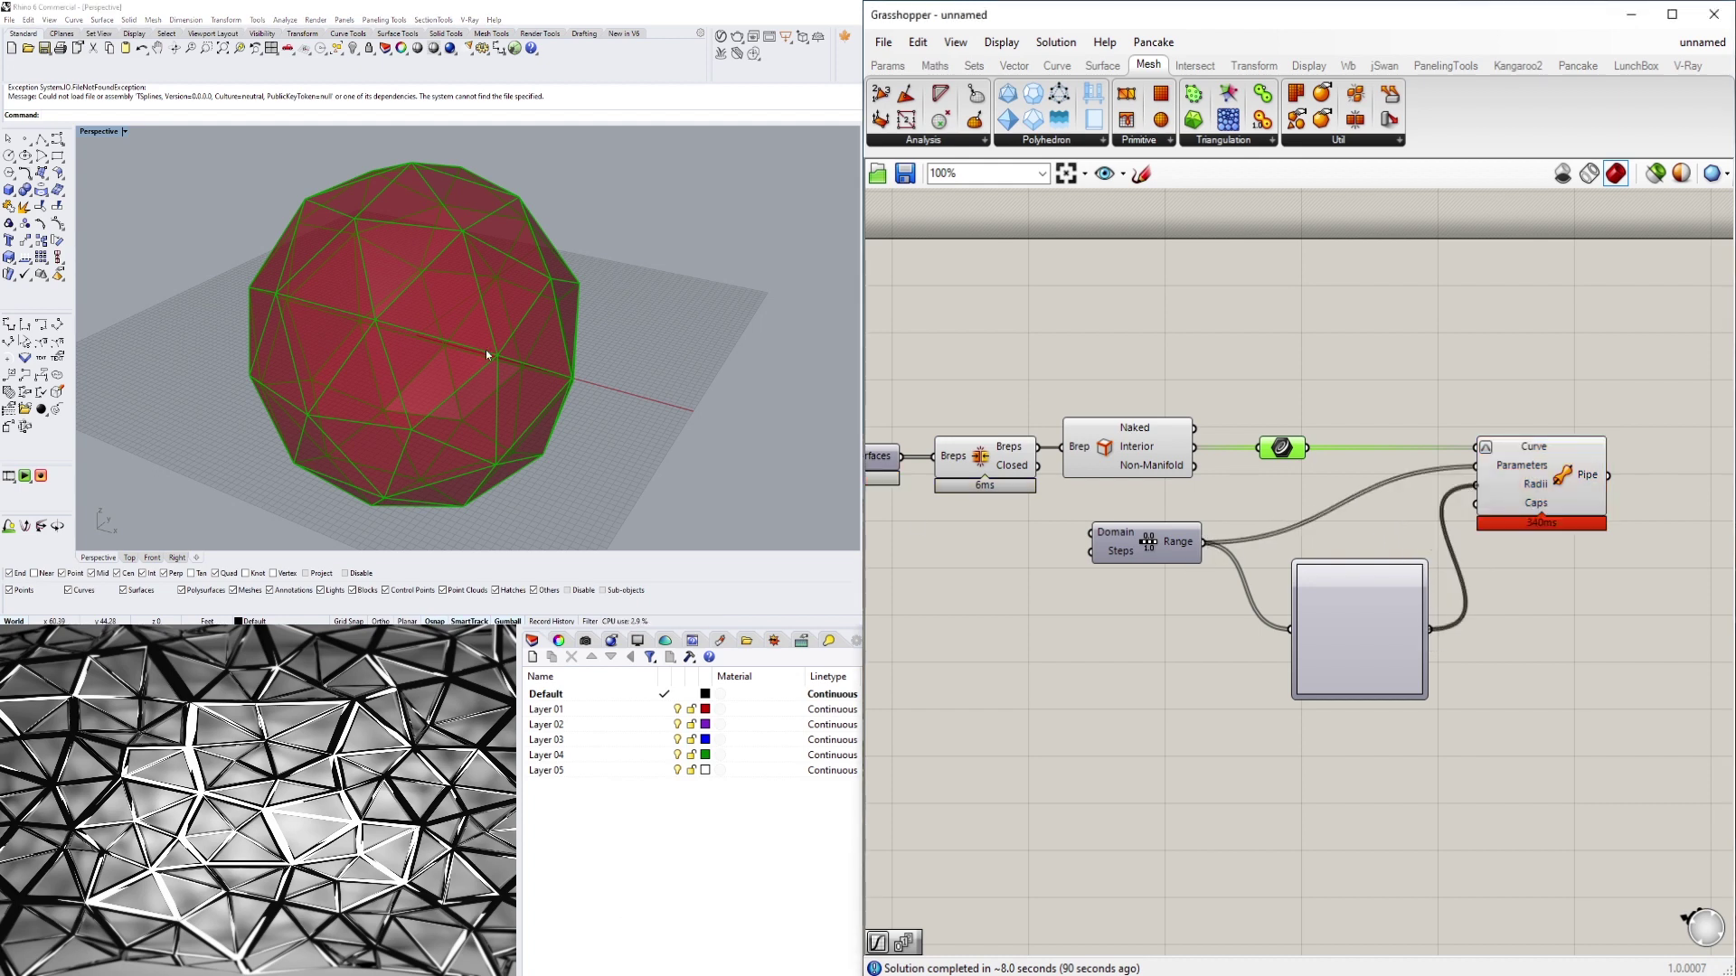
right_click_drag(660, 324, 573, 301)
left_click(1432, 448)
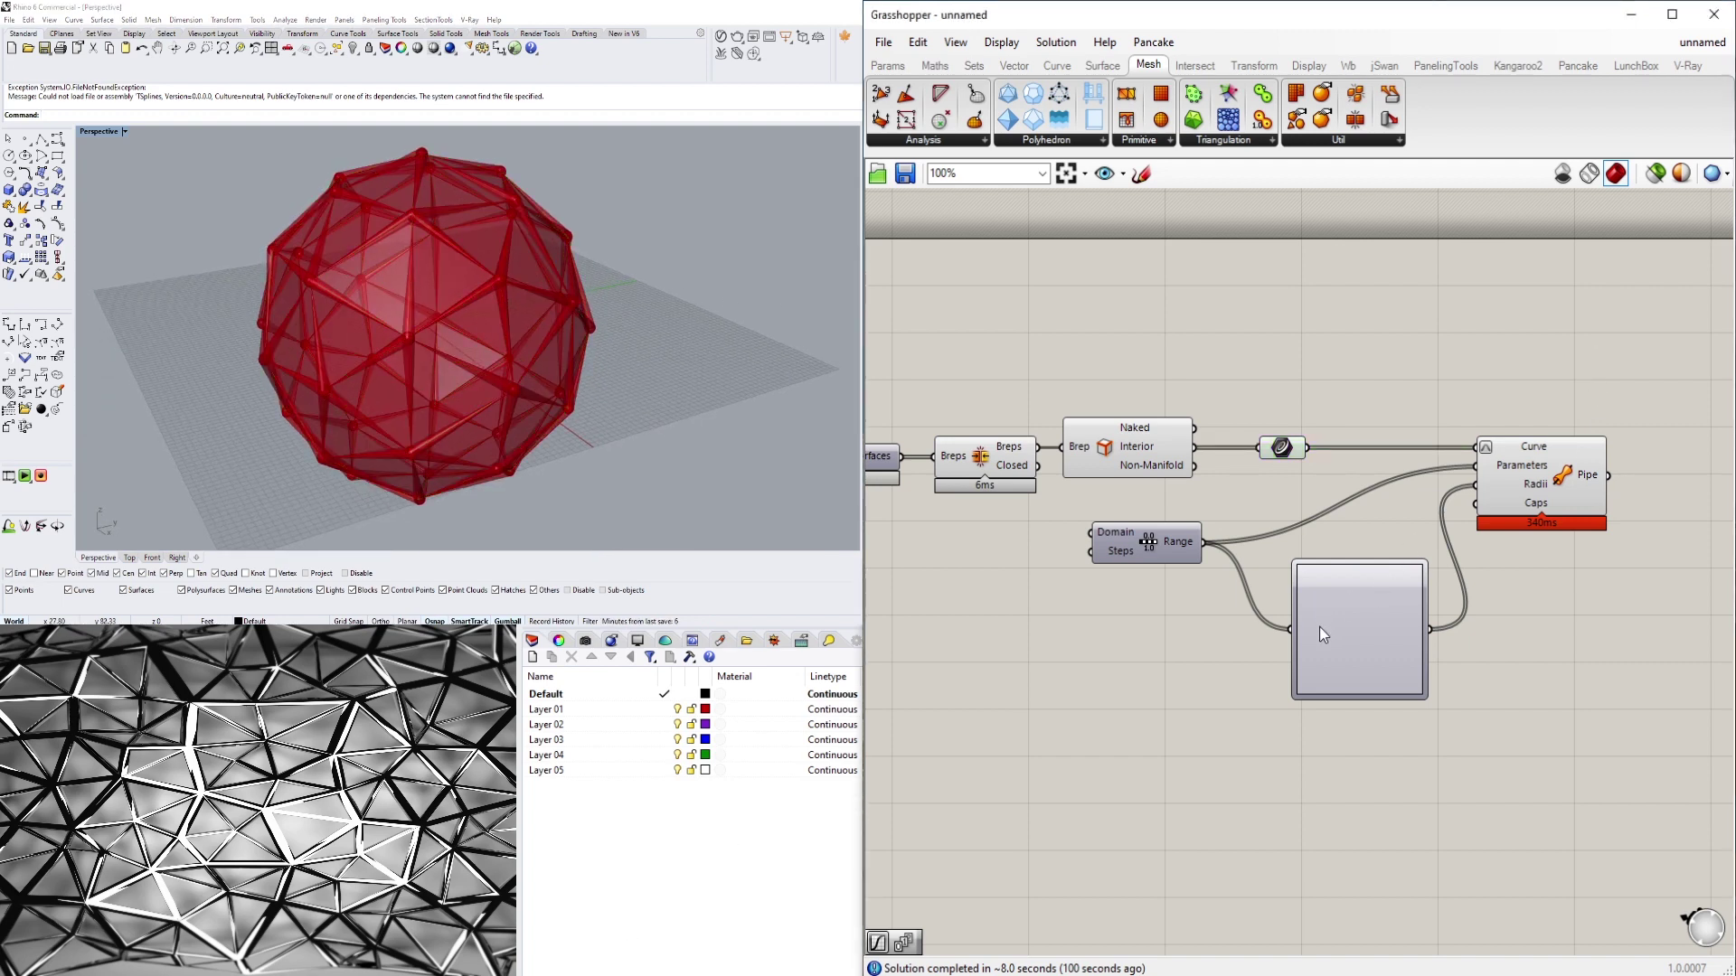
Move the Graph Mapper closer to Range and lower Pipe Variable to tidy the definition's layout
left_click_drag(1320, 626, 1278, 626)
left_click_drag(1549, 482, 1552, 517)
left_click(1336, 426)
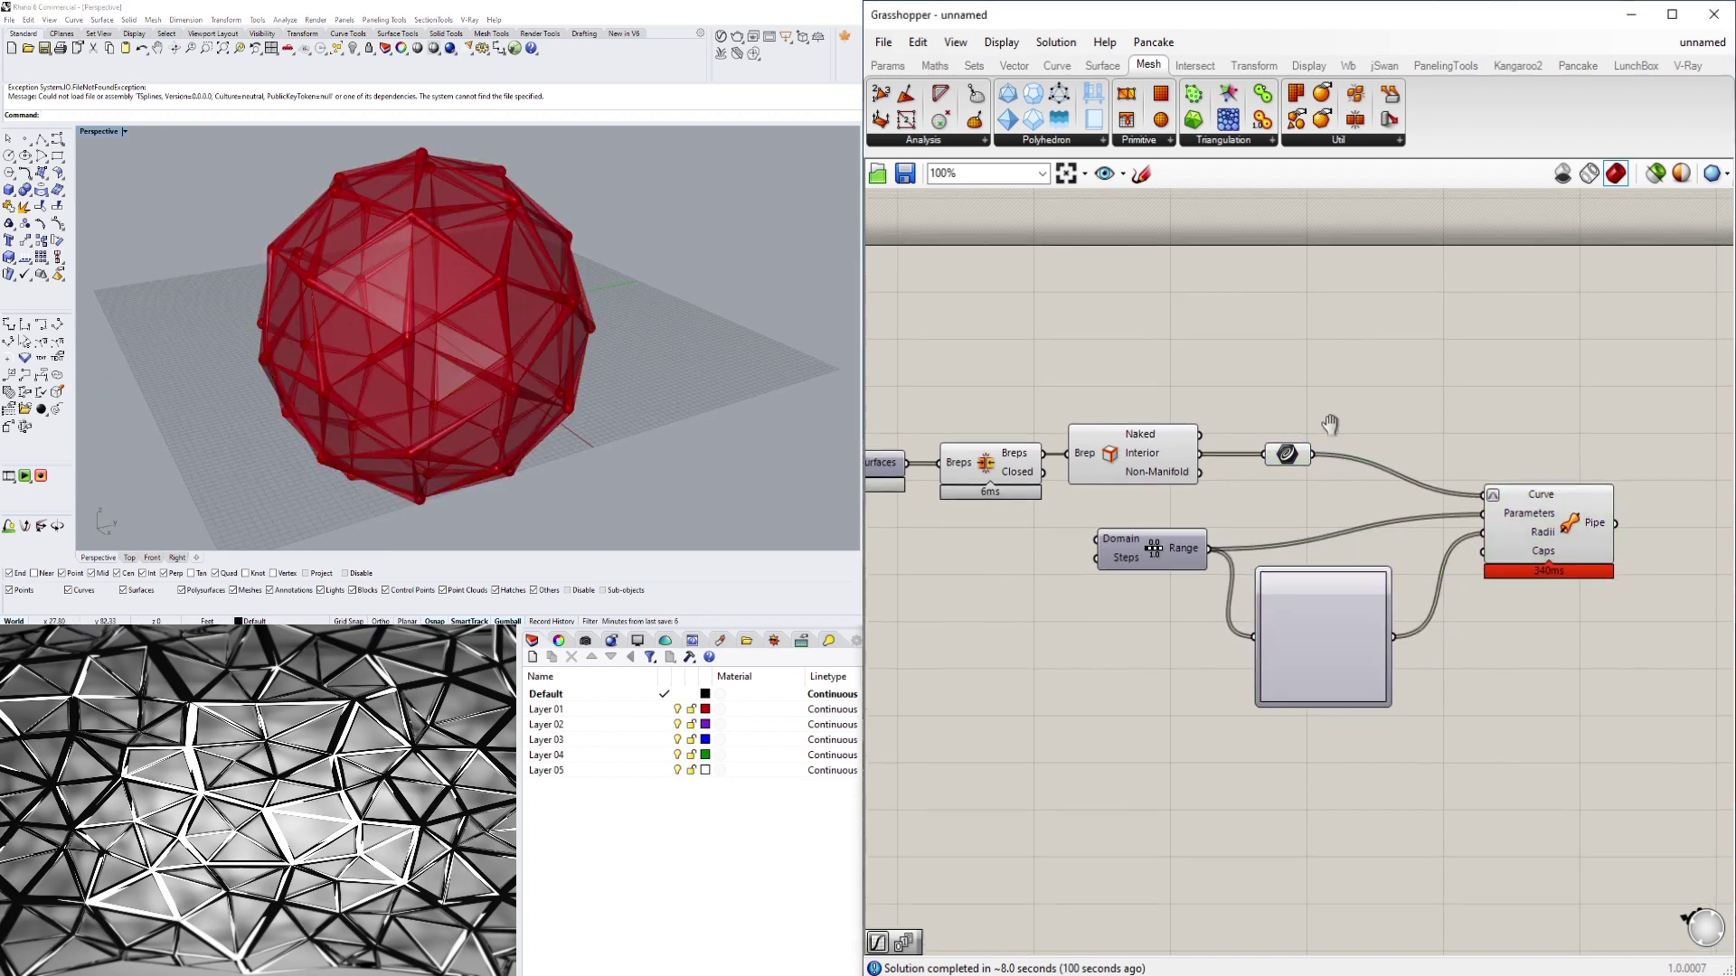
Turn off the preview of the Brep Join, Brep Edges and Curve components
scroll(1537, 479, "down", 3)
left_click_drag(1445, 491, 1221, 383)
middle_click(1221, 382)
left_click(1278, 331)
Examine the variable pipes along the sphere's edges from several angles and distances
right_click_drag(503, 292, 382, 240)
scroll(376, 300, "up", 6)
right_click_drag(376, 300, 543, 312)
scroll(481, 298, "down", 5)
scroll(500, 318, "down", 3)
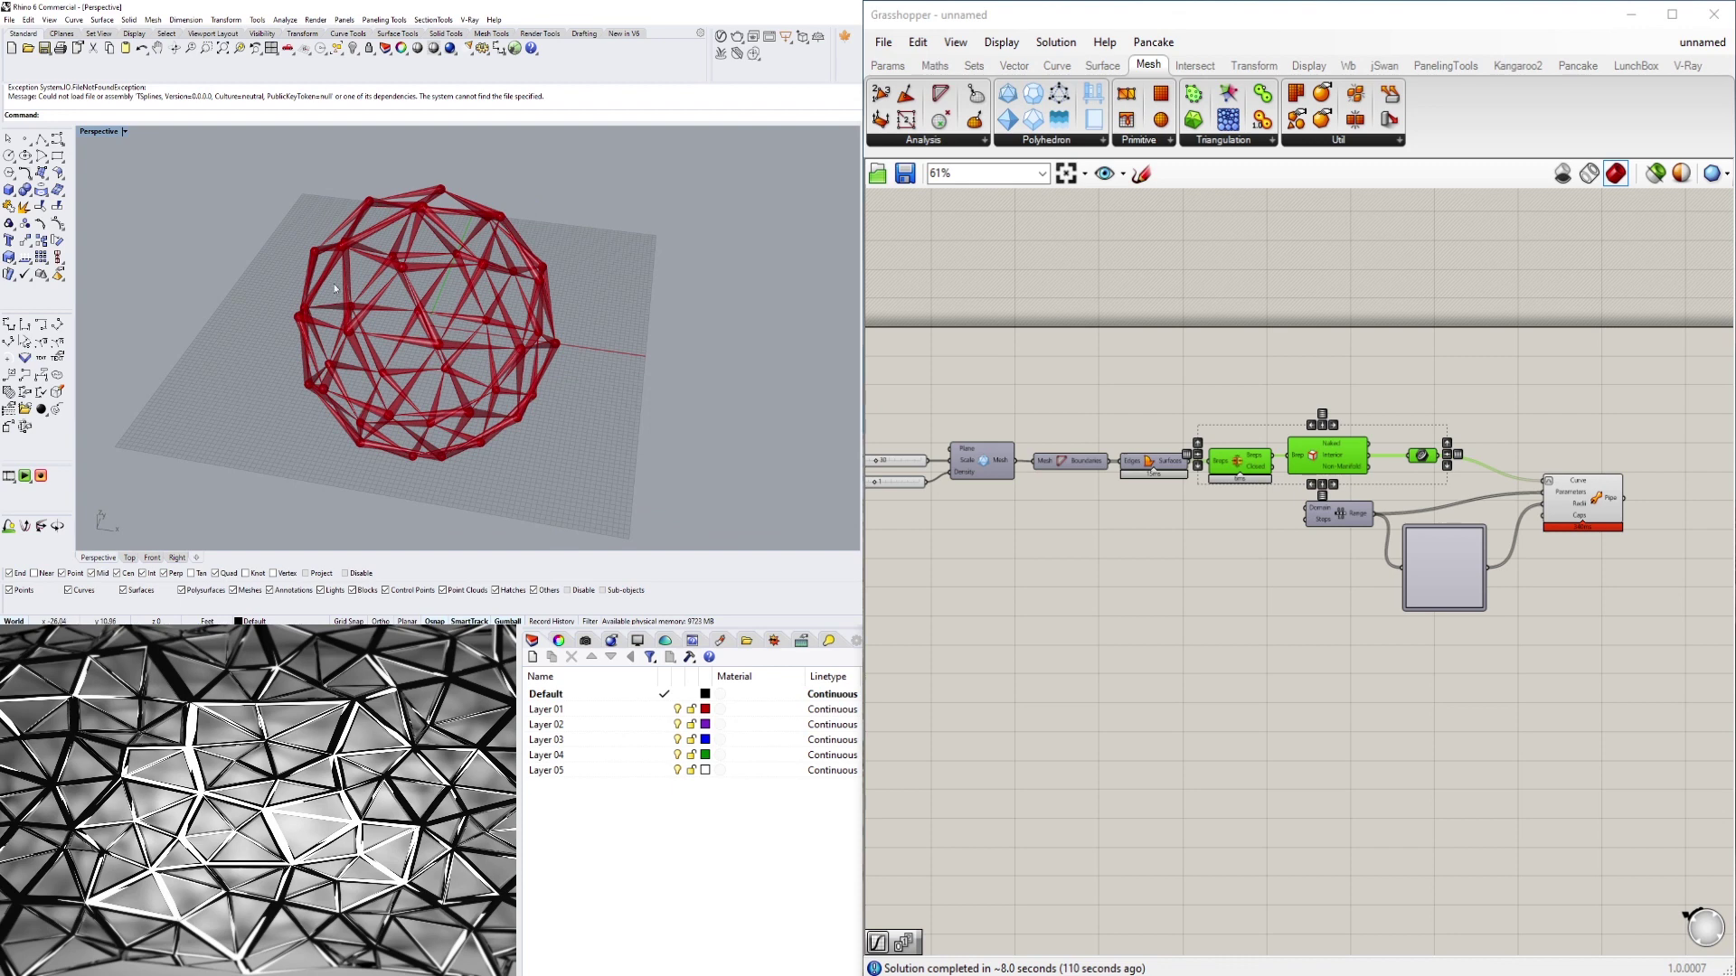
scroll(452, 299, "up", 3)
right_click_drag(394, 308, 433, 295)
Set the graph type of the Graph Mapper to Parabola
scroll(1434, 573, "up", 4)
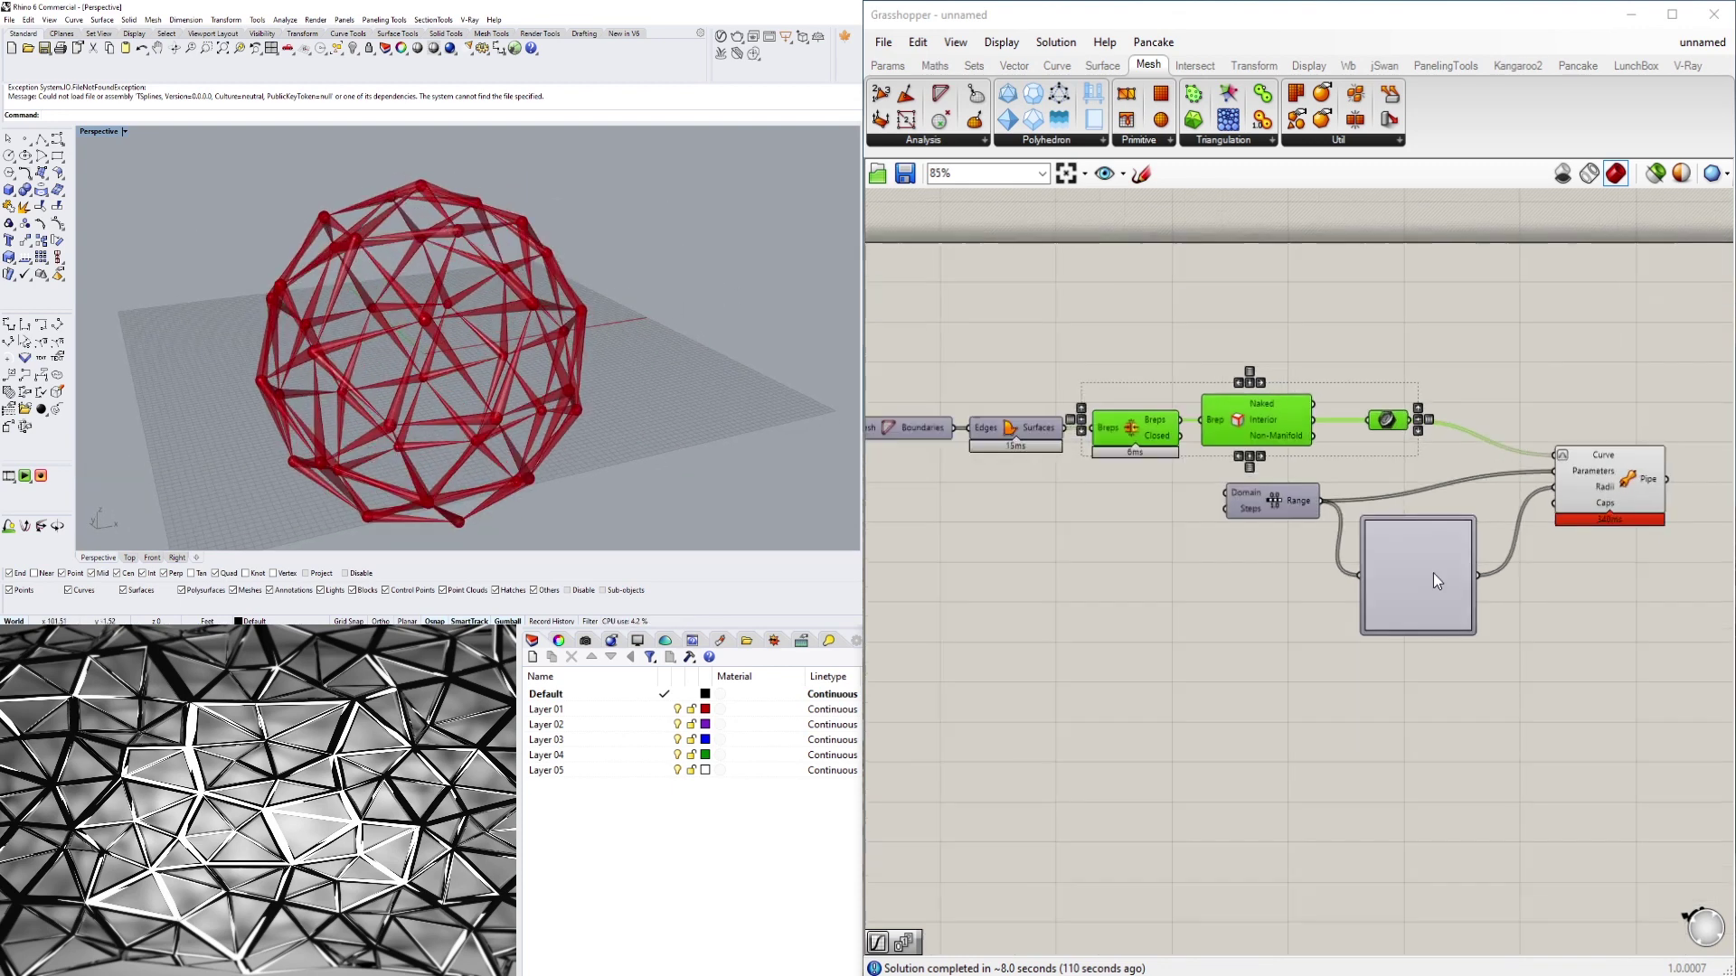
left_click(1406, 592)
right_click_drag(1444, 596, 1318, 524)
left_click_drag(1318, 524, 1297, 538)
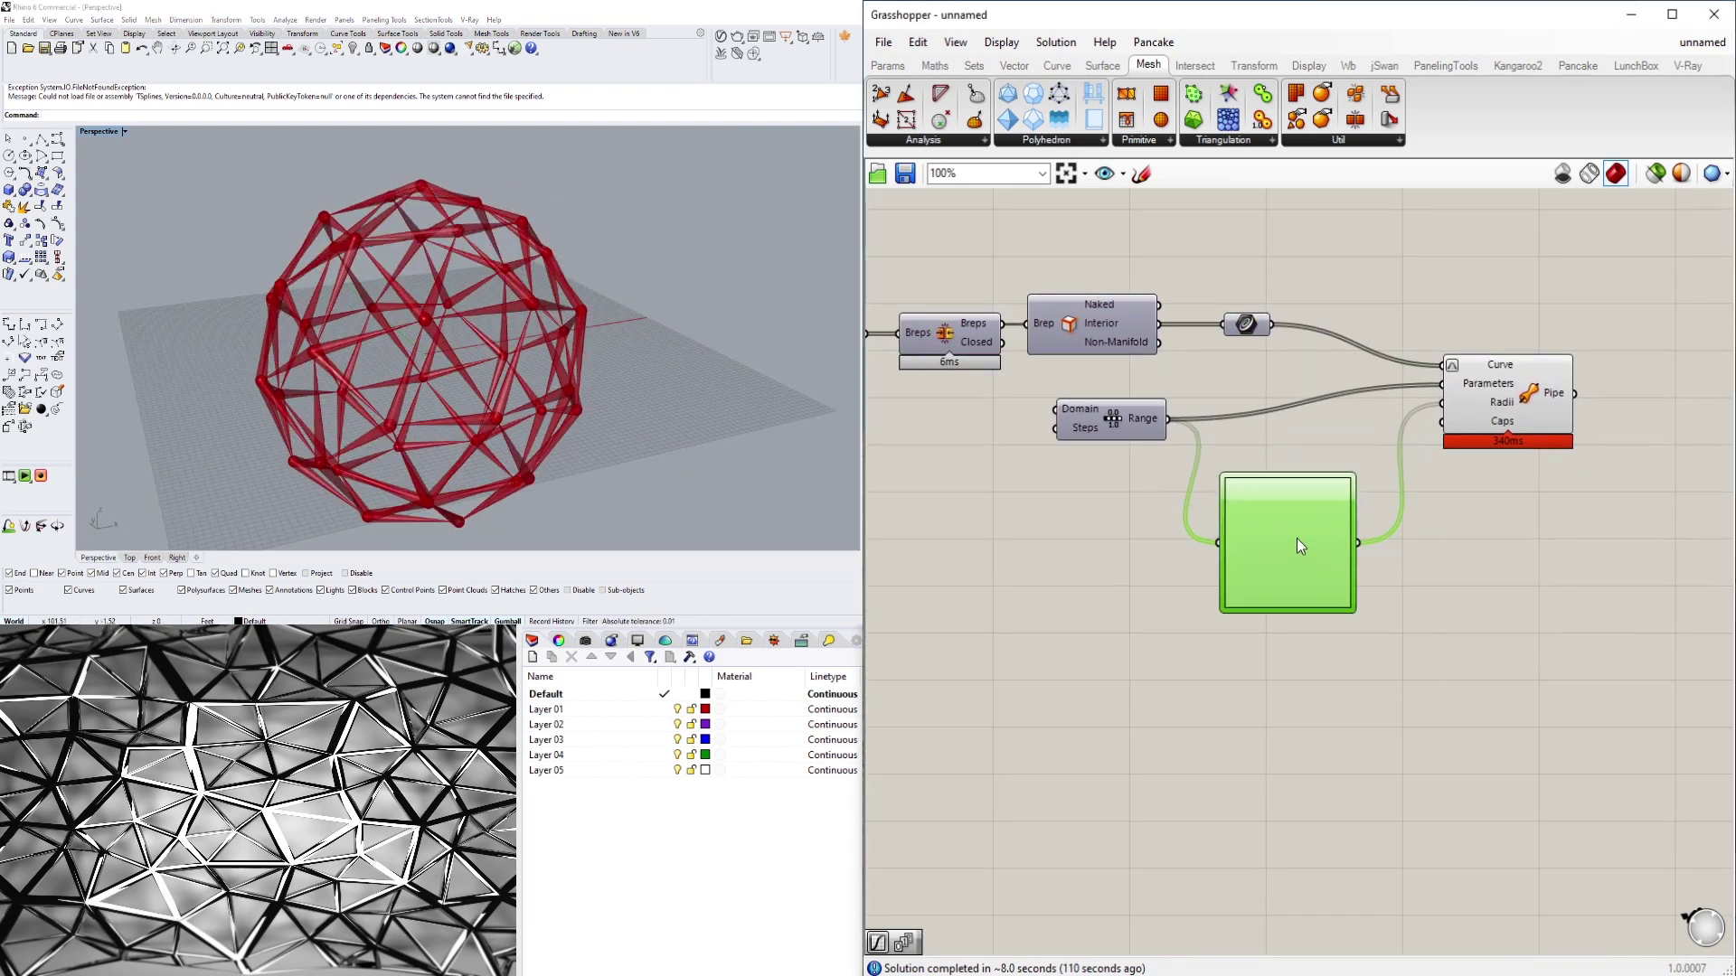
right_click(1297, 538)
mouse_move(1400, 772)
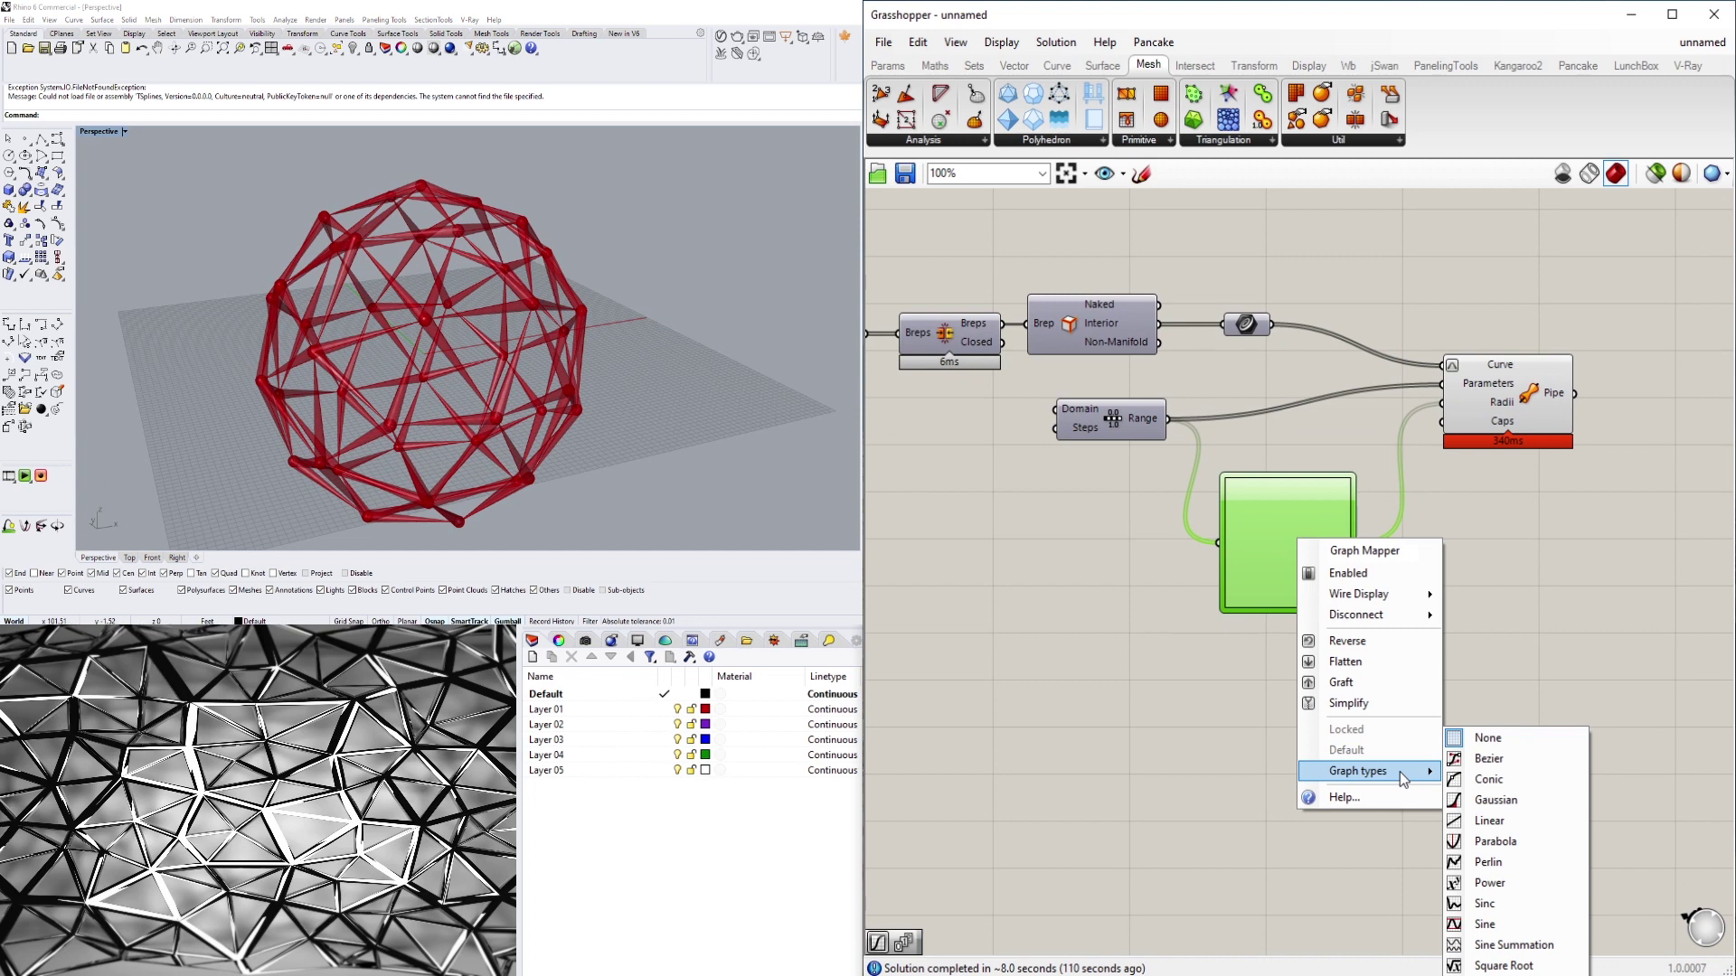
left_click(1539, 846)
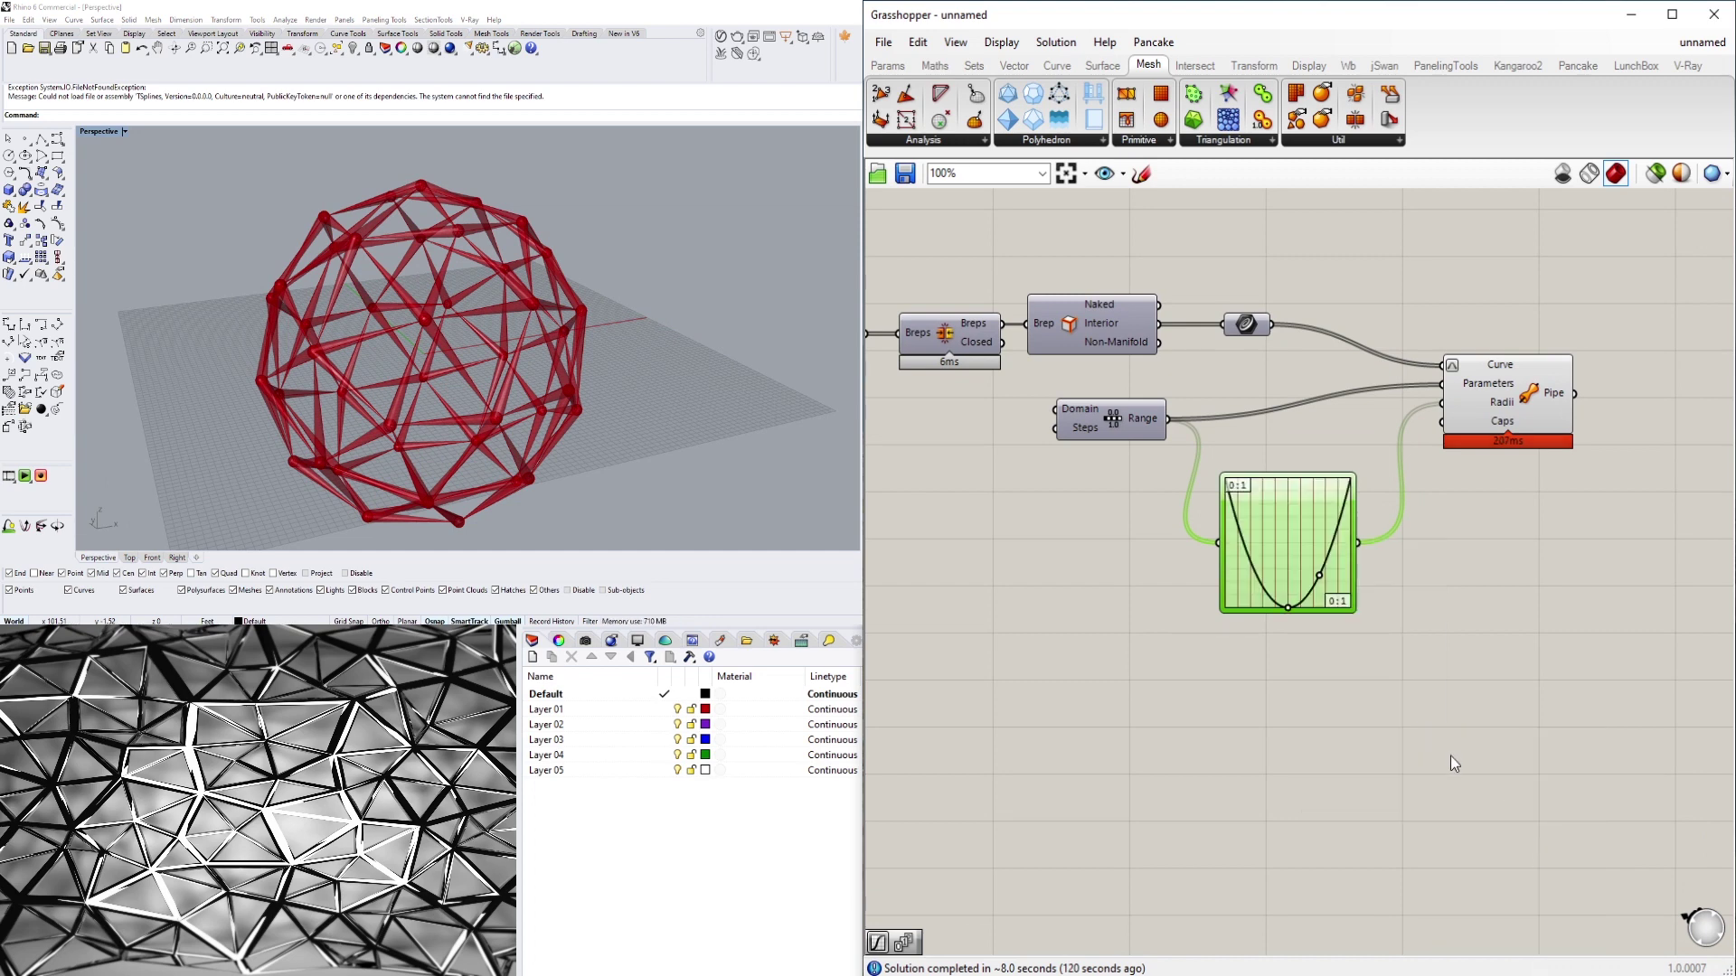
right_click_drag(653, 349, 615, 327)
scroll(615, 327, "down", 2)
scroll(598, 355, "up", 10)
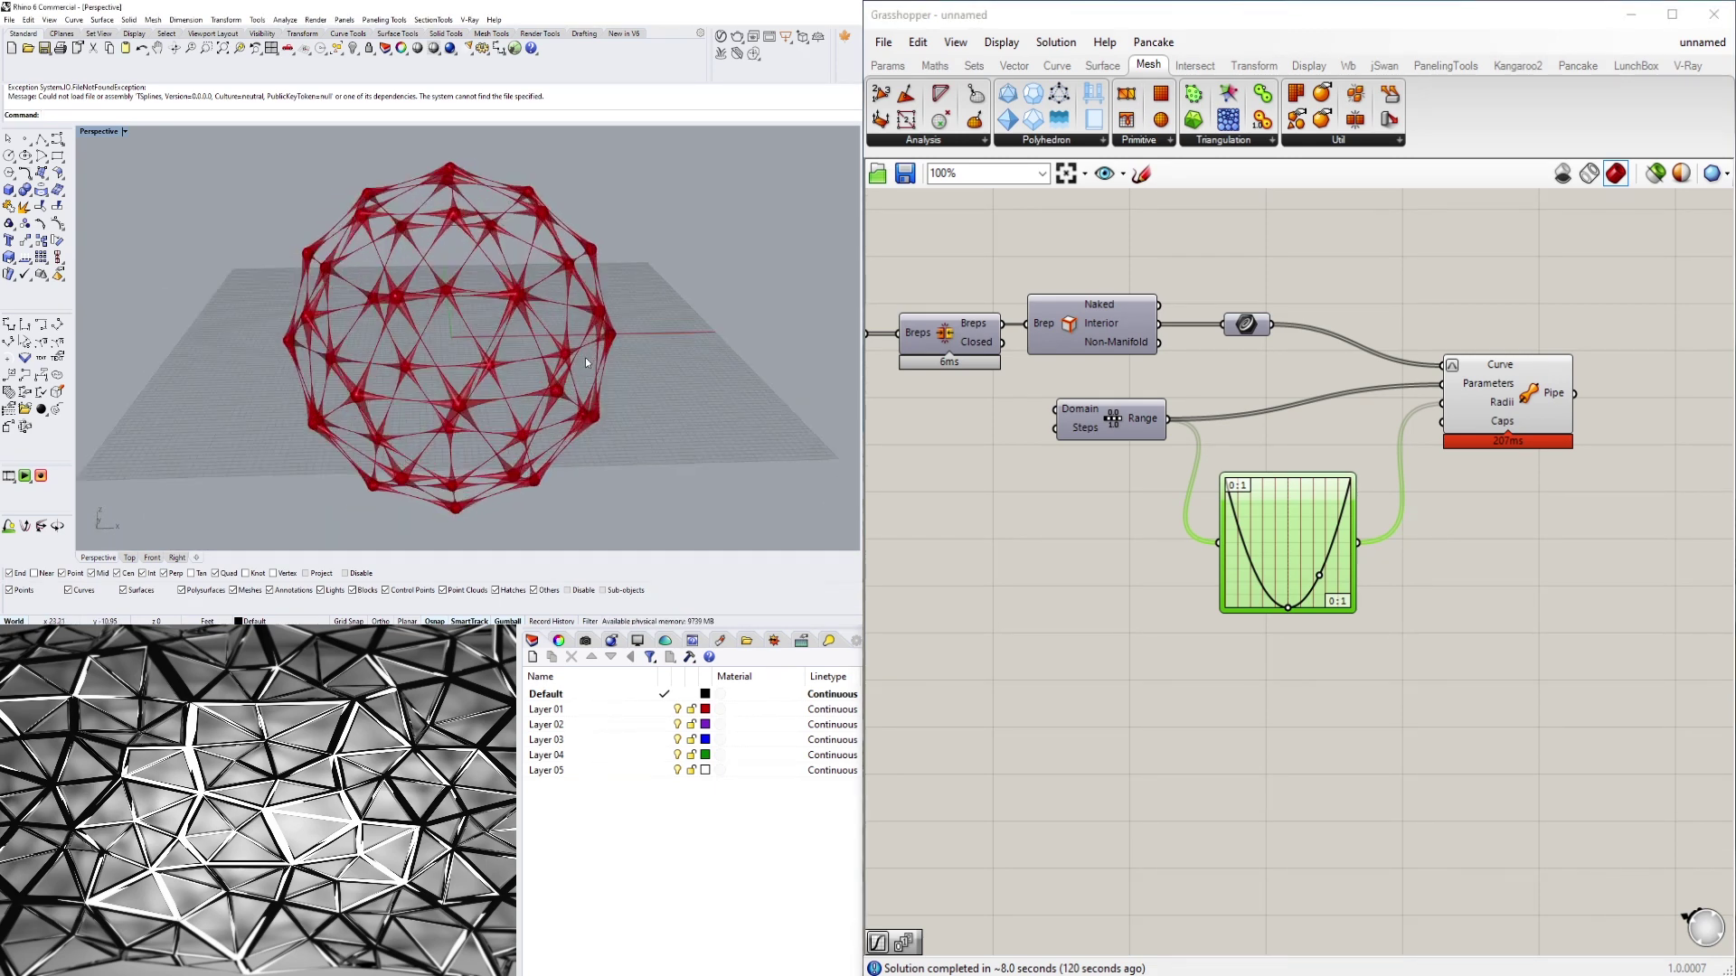
scroll(449, 350, "down", 10)
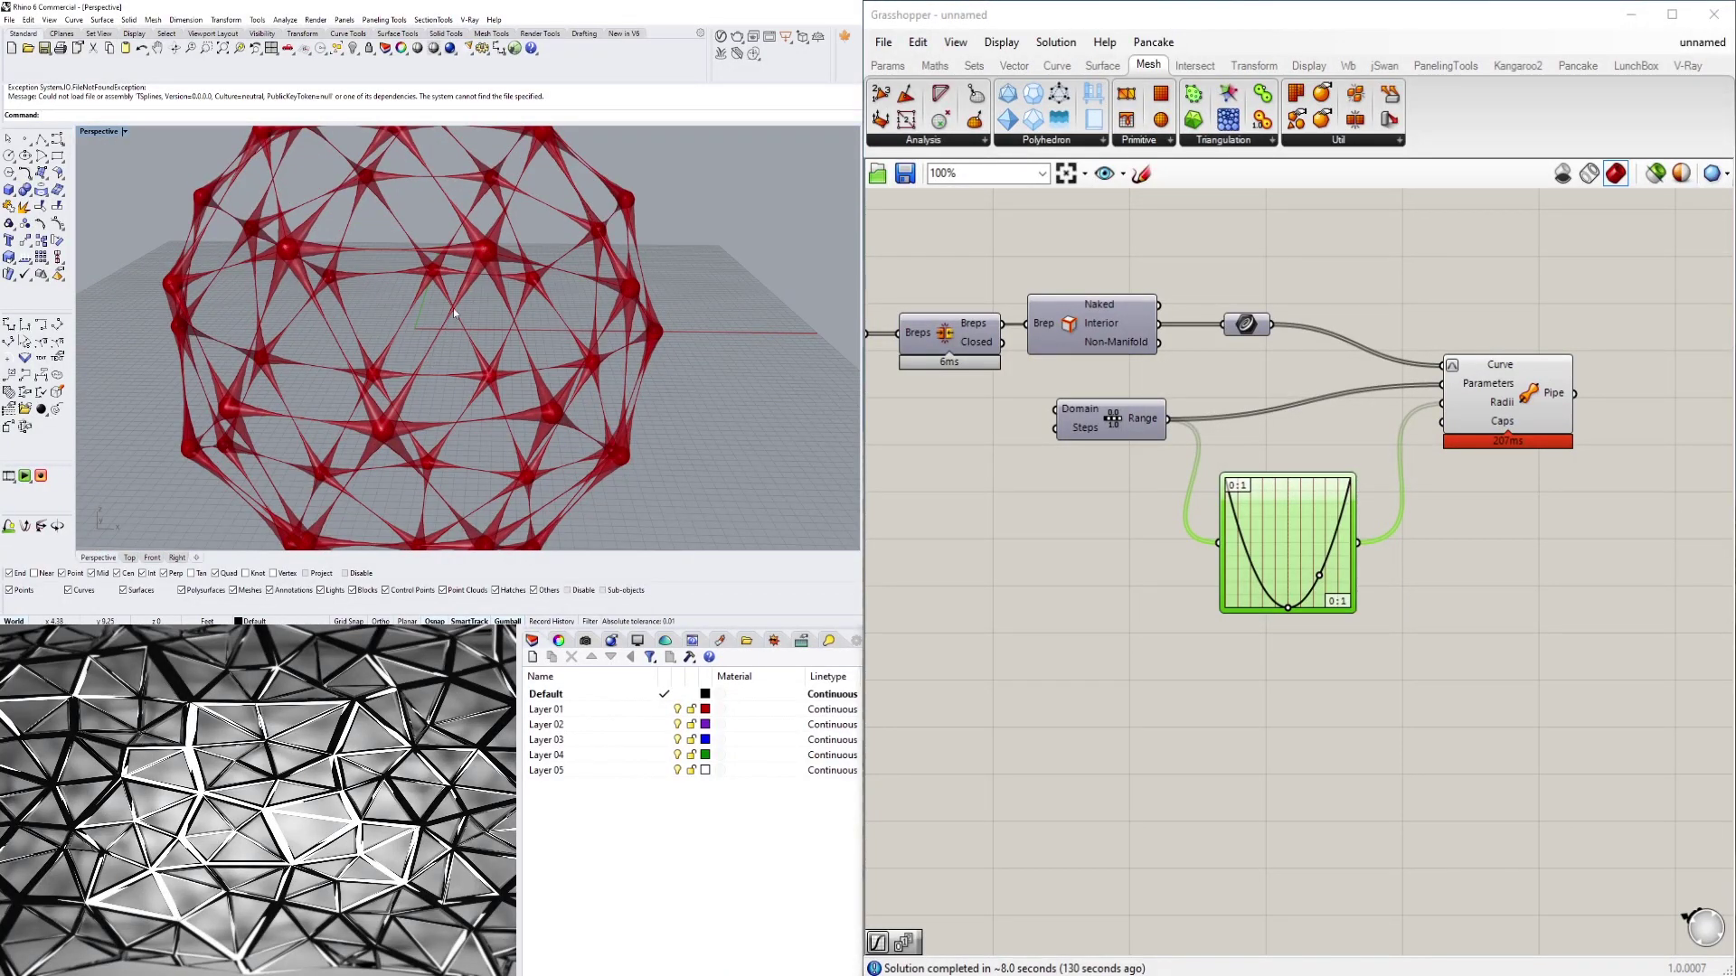
Raise the parabola's lowest point slightly in the Graph Mapper and readjust its width handle several times to vary the curve's steepness
scroll(1251, 510, "up", 6)
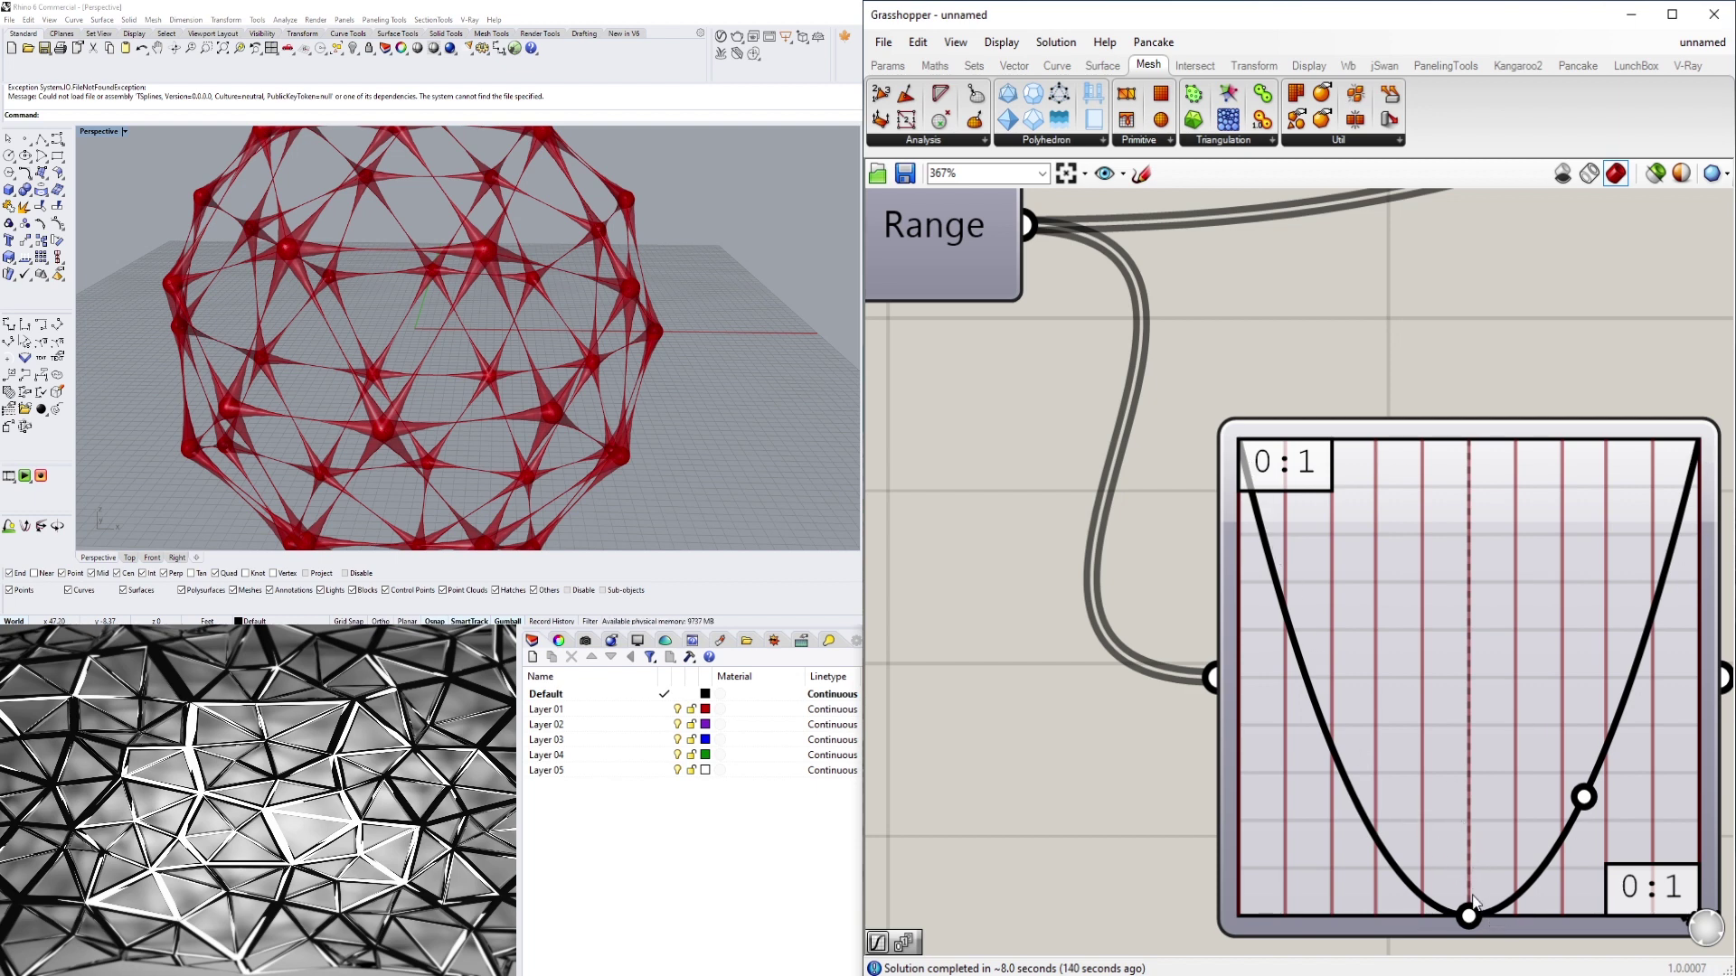
left_click_drag(1469, 915, 1474, 876)
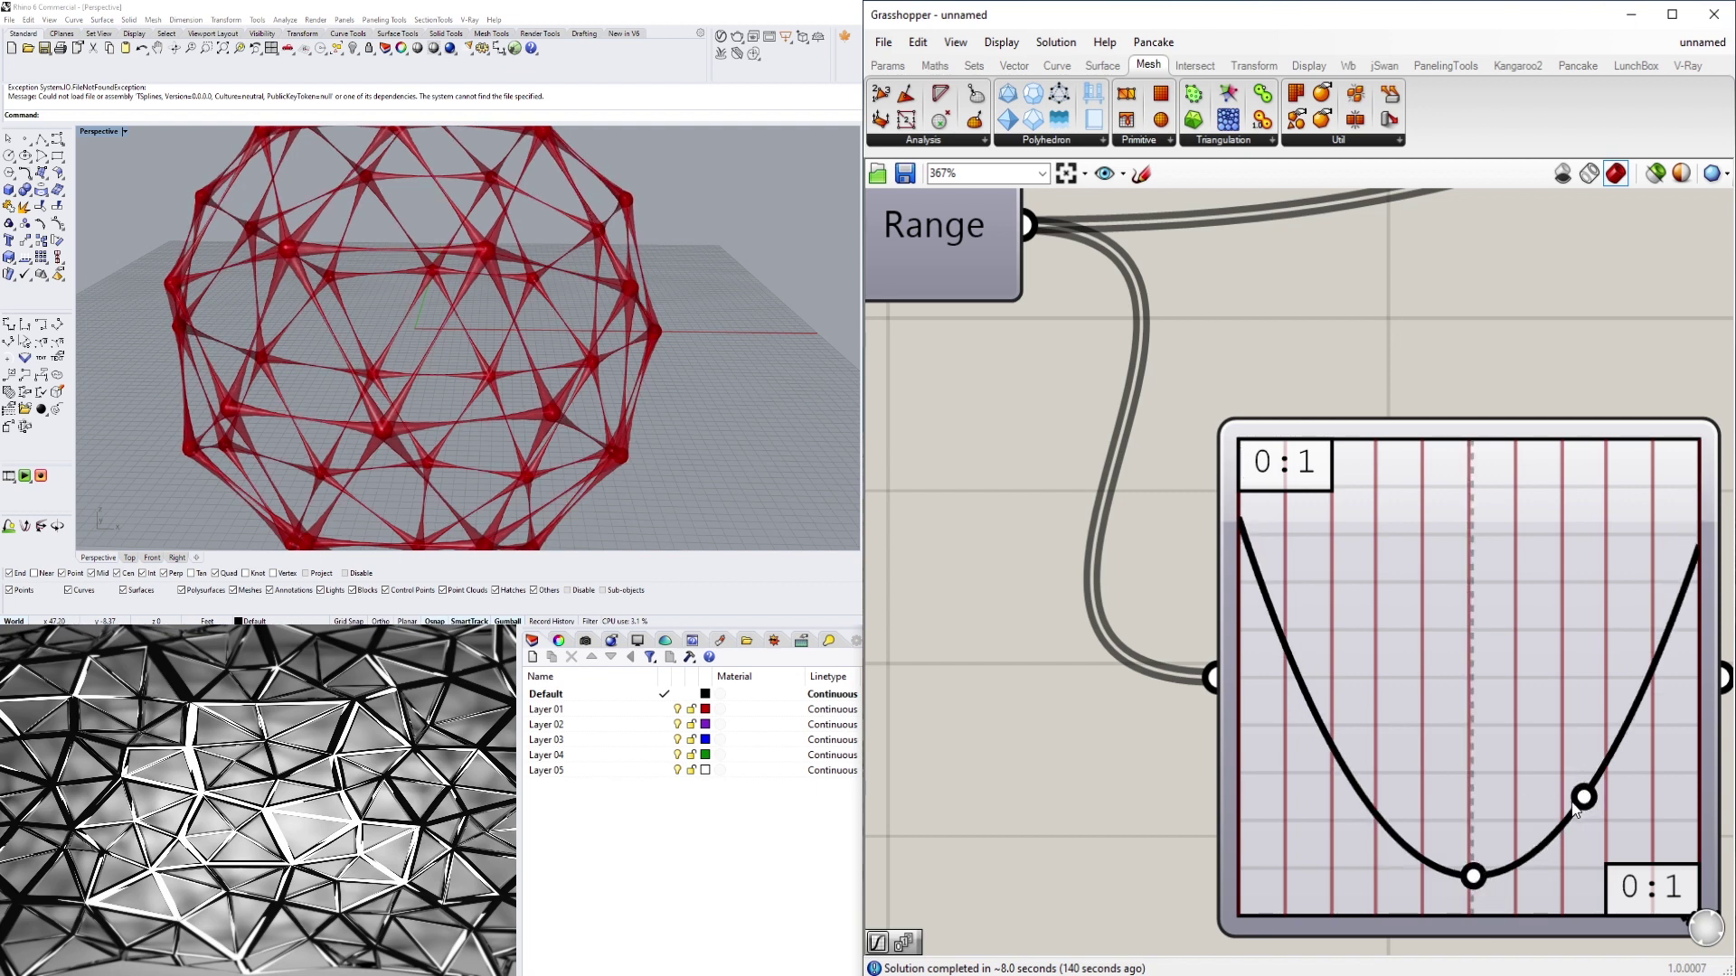
left_click_drag(1569, 807, 1565, 809)
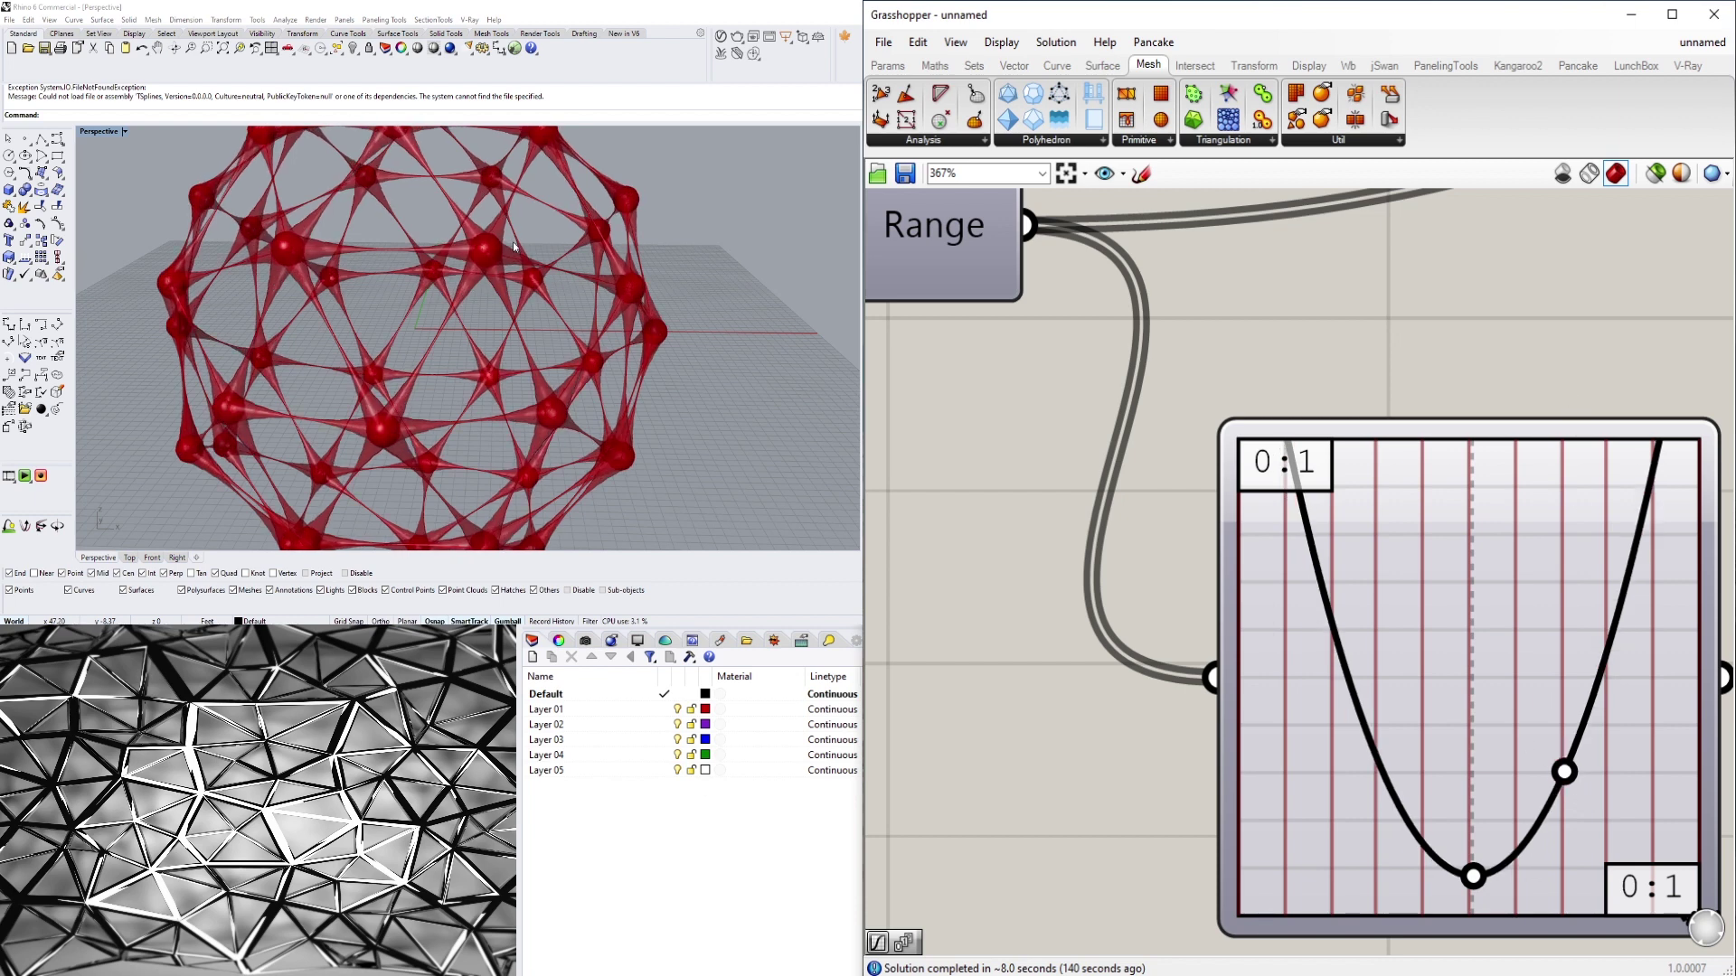
left_click_drag(1564, 769, 1566, 801)
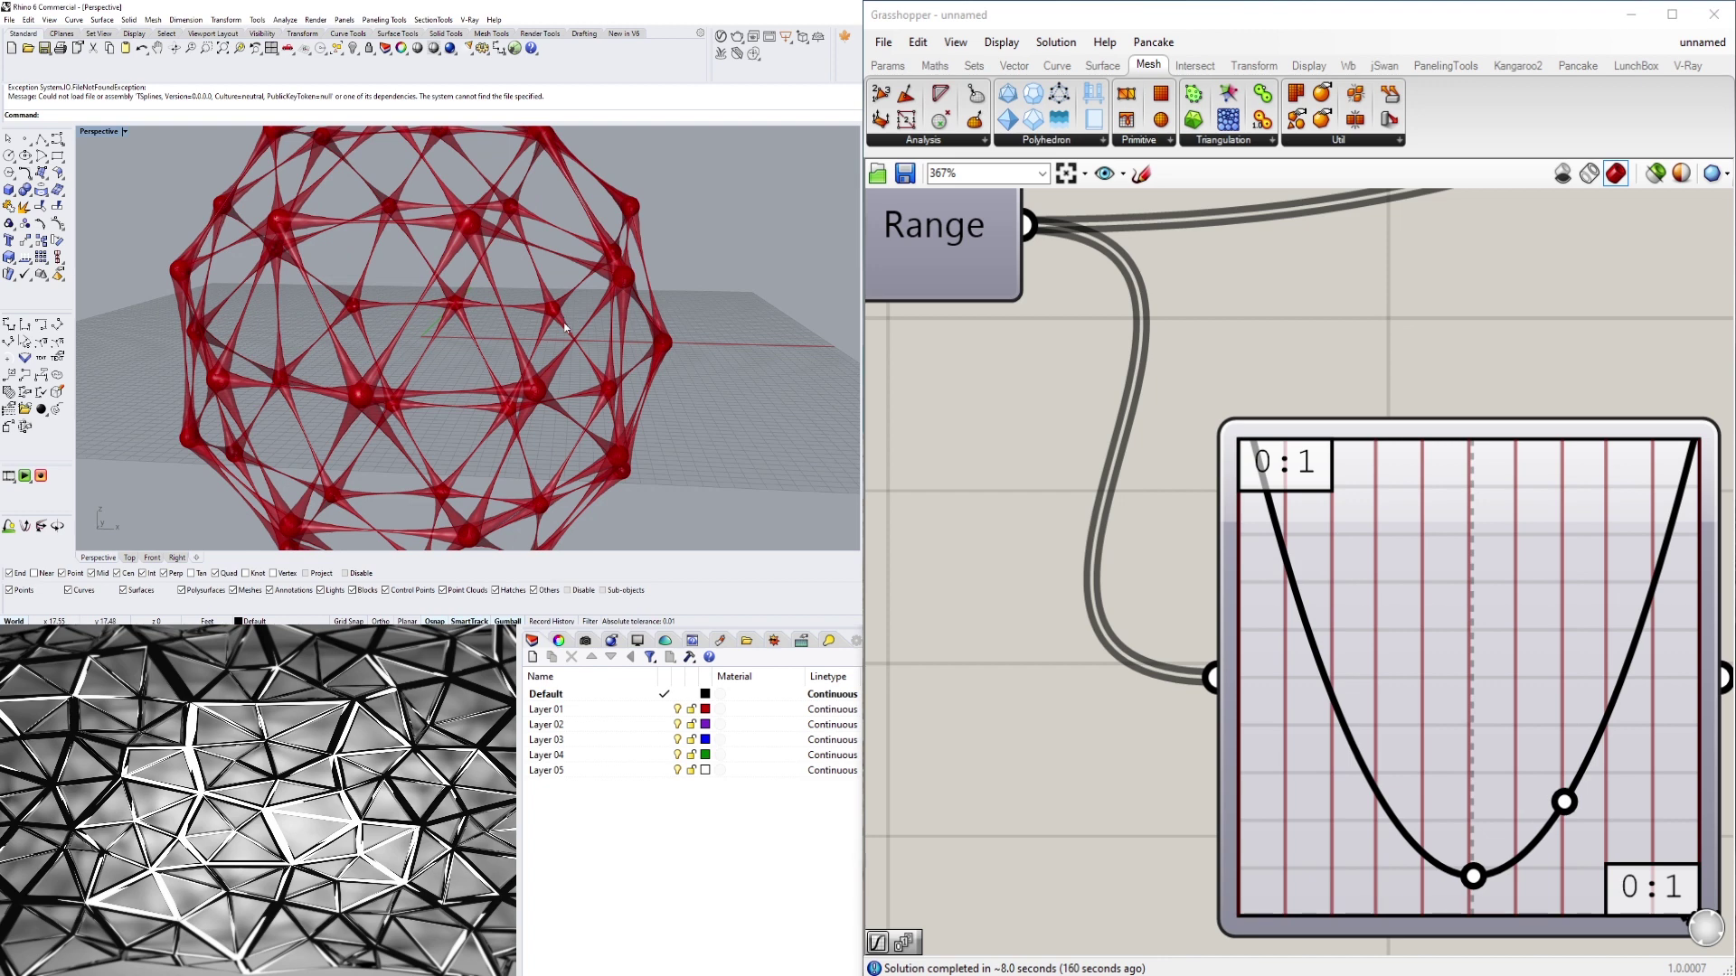
scroll(579, 326, "down", 2)
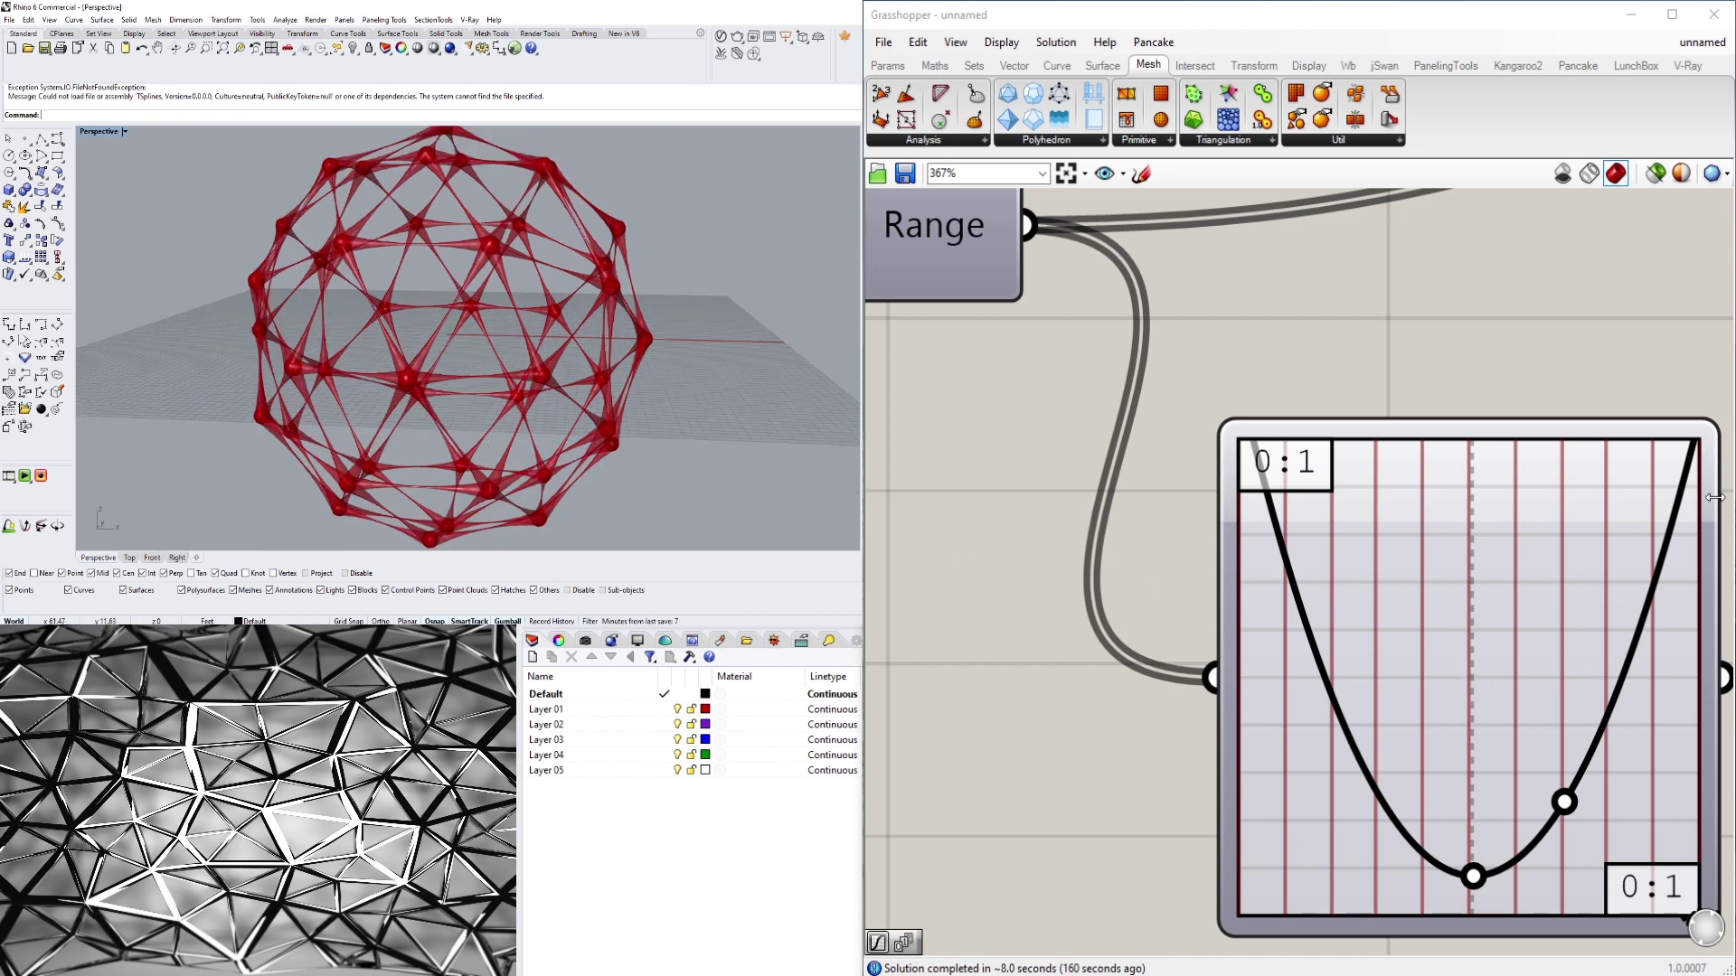
left_click_drag(1569, 806, 1576, 816)
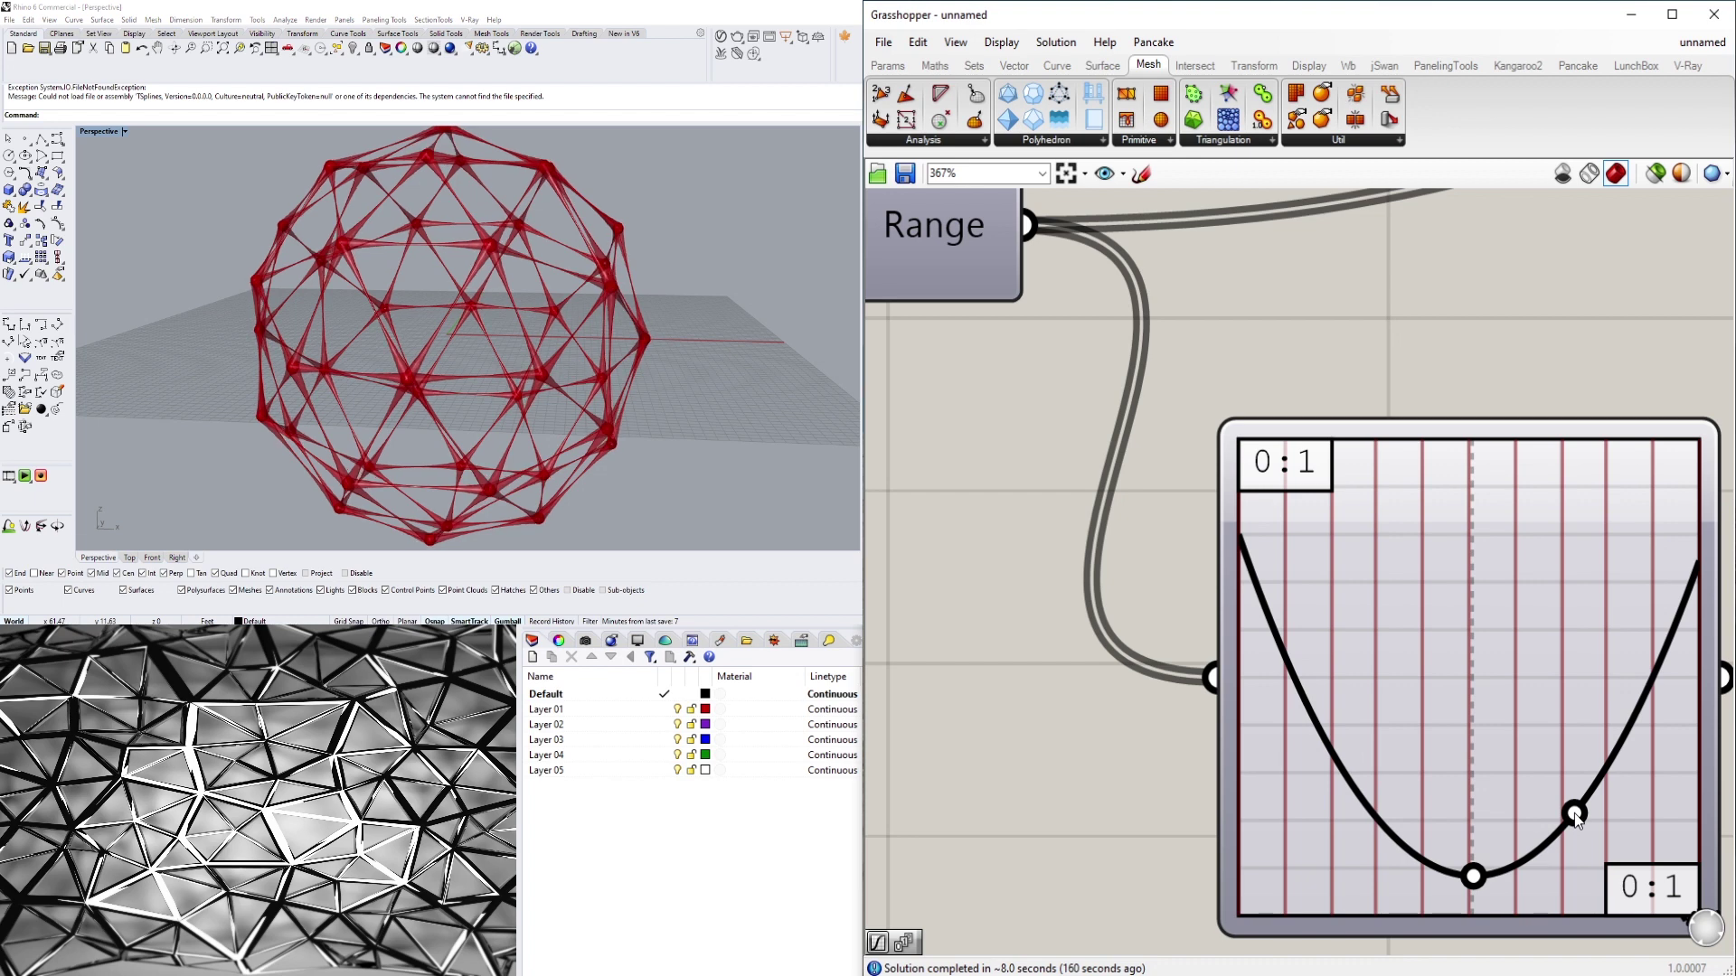
Raise the parabola's vertex and width handle to flatten the curve and thicken the middle of the pipes
left_click_drag(1473, 877, 1467, 769)
left_click_drag(1575, 814, 1585, 712)
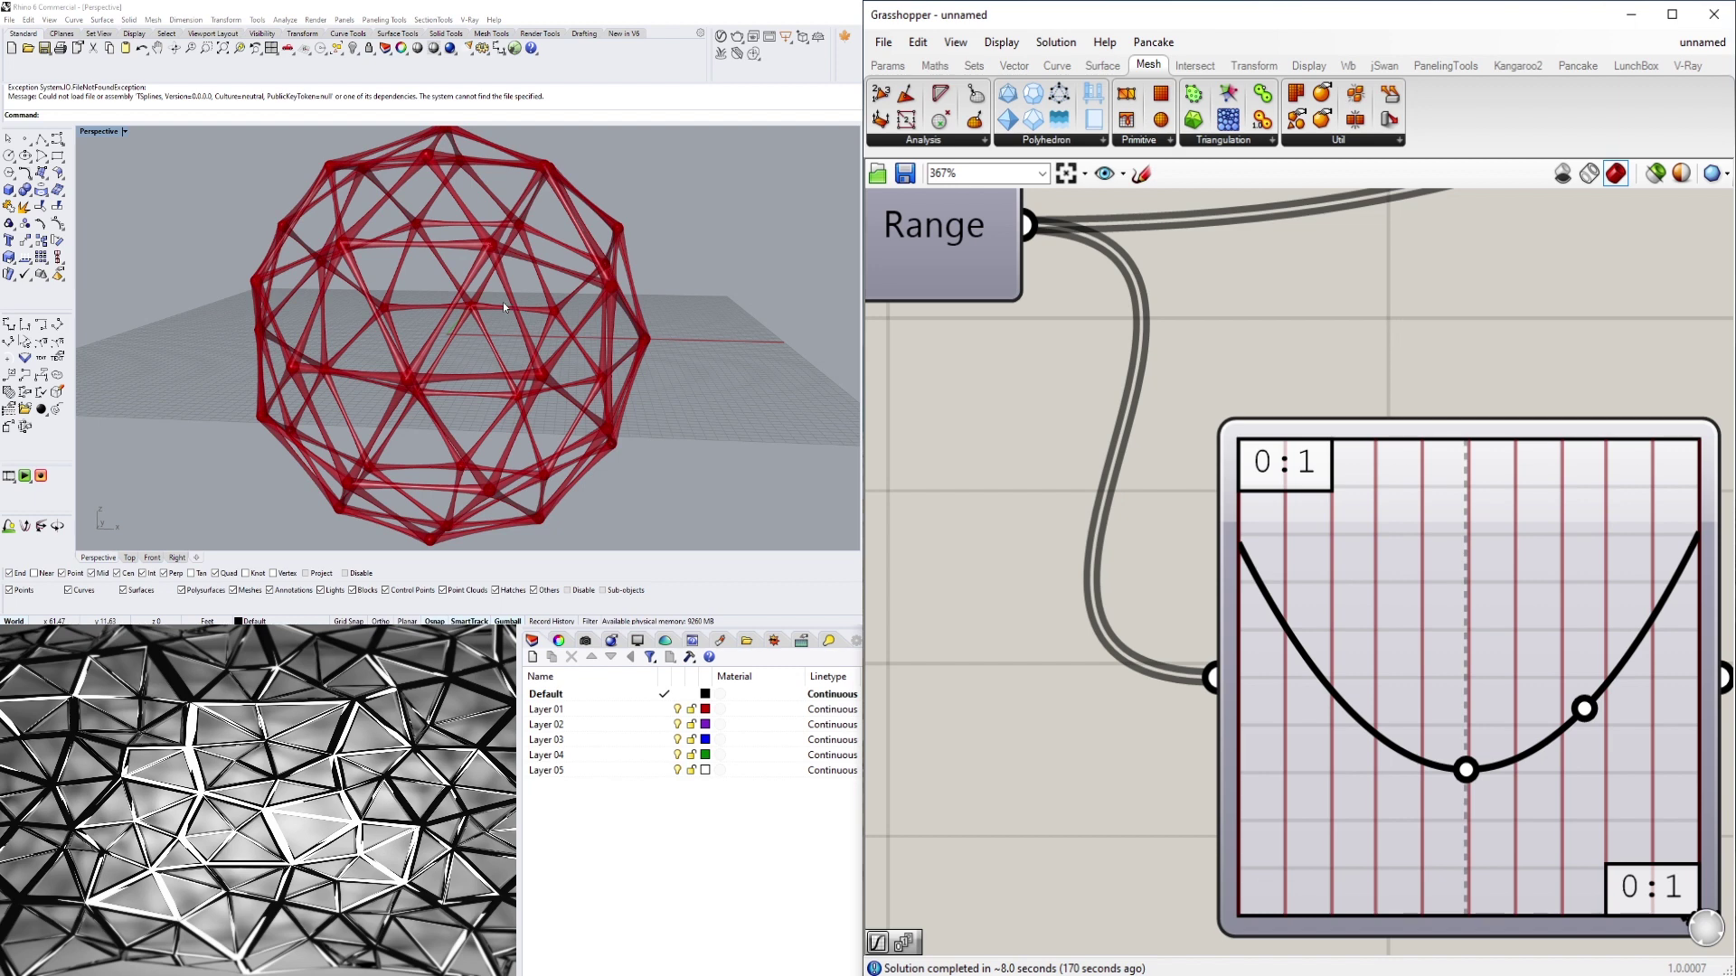
scroll(479, 306, "down", 6)
right_click_drag(479, 306, 459, 338)
scroll(468, 302, "up", 2)
Raise the parabola's width handle and lower its vertex to make the pipe radius profile steeper
right_click_drag(1473, 473, 1121, 449)
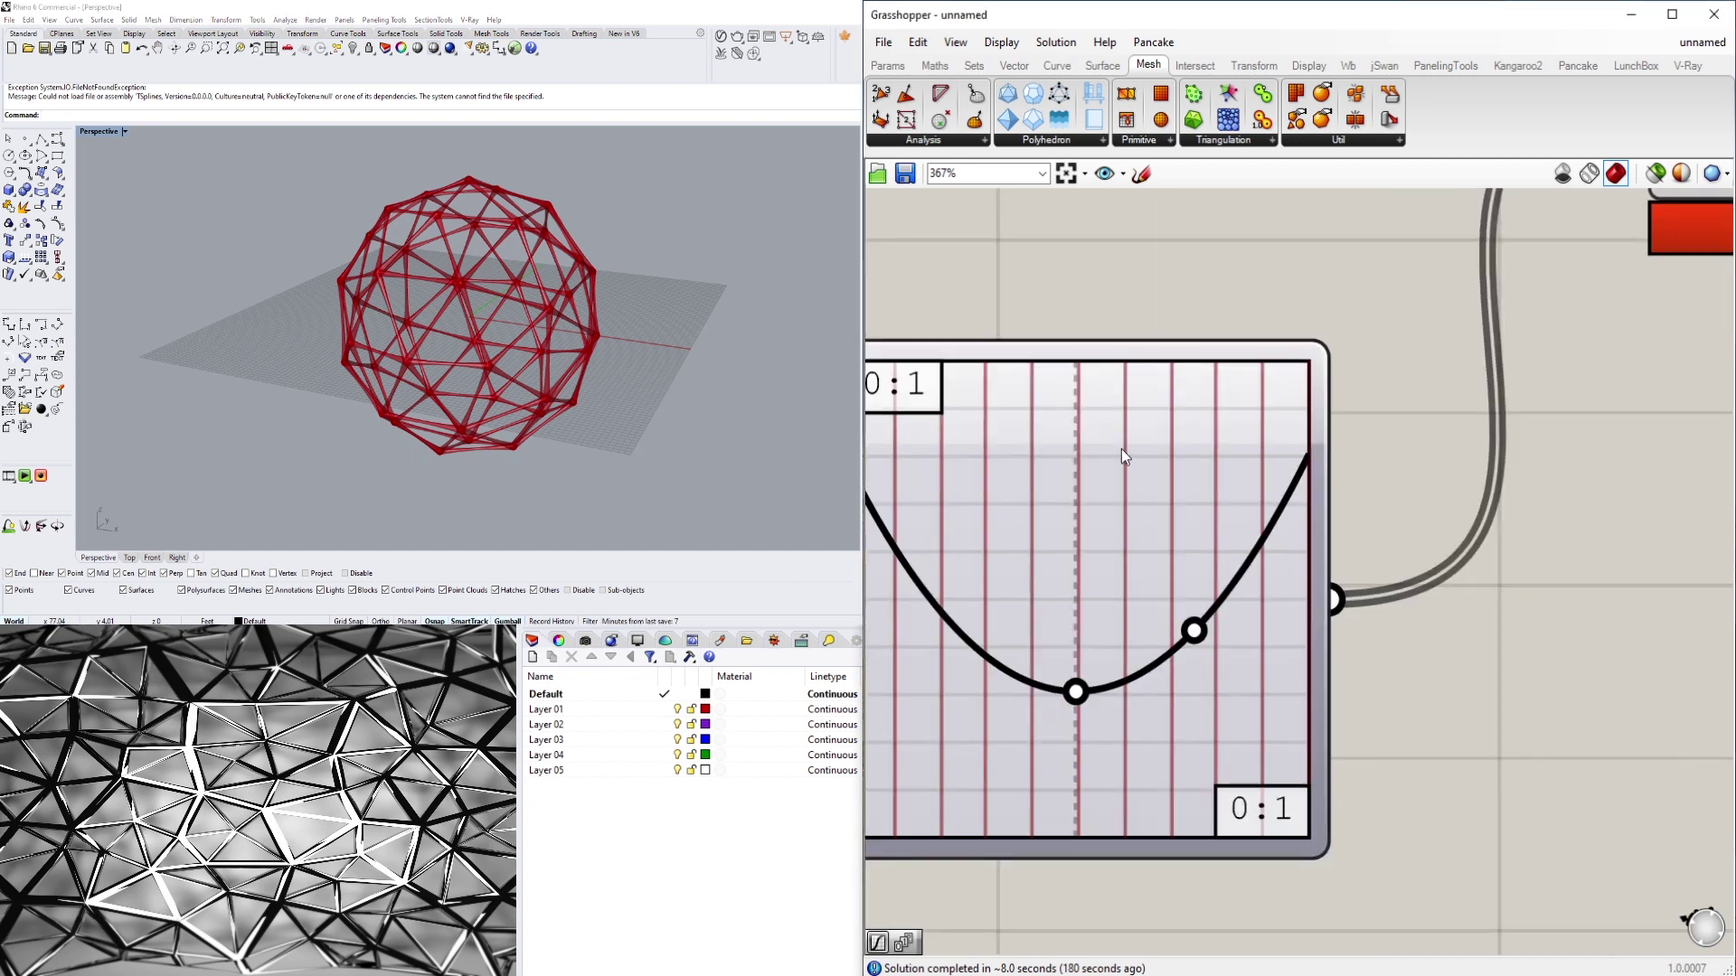
scroll(1121, 449, "down", 4)
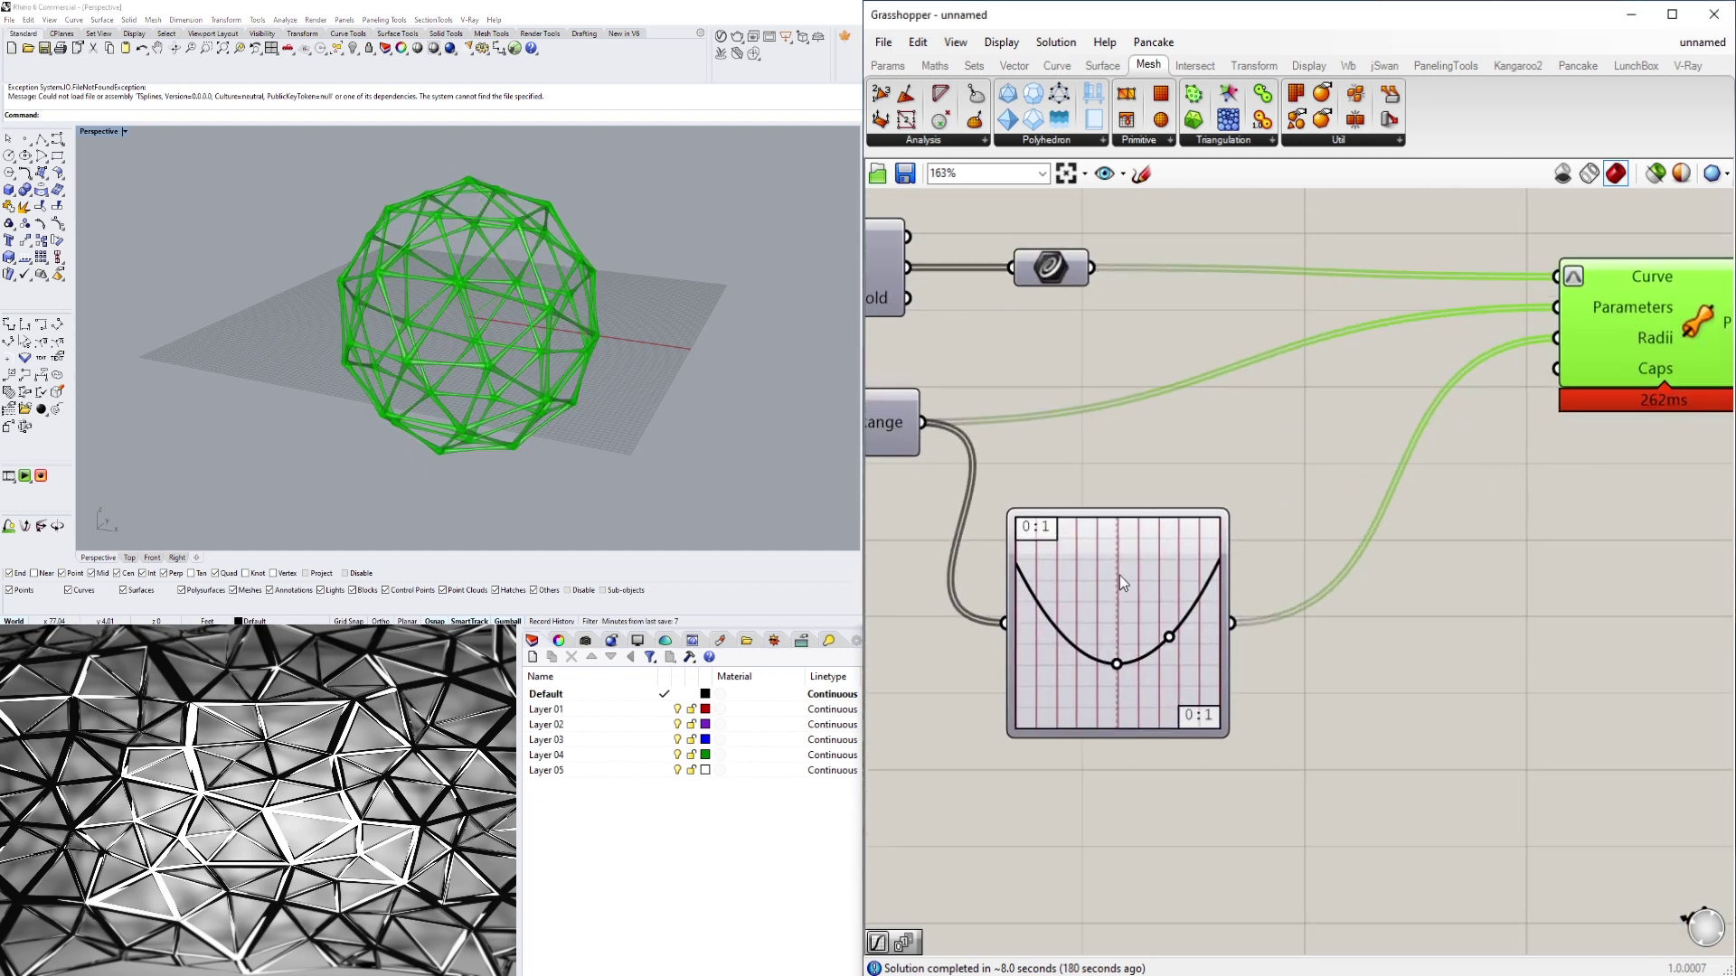
scroll(1121, 624, "up", 3)
scroll(1203, 603, "up", 1)
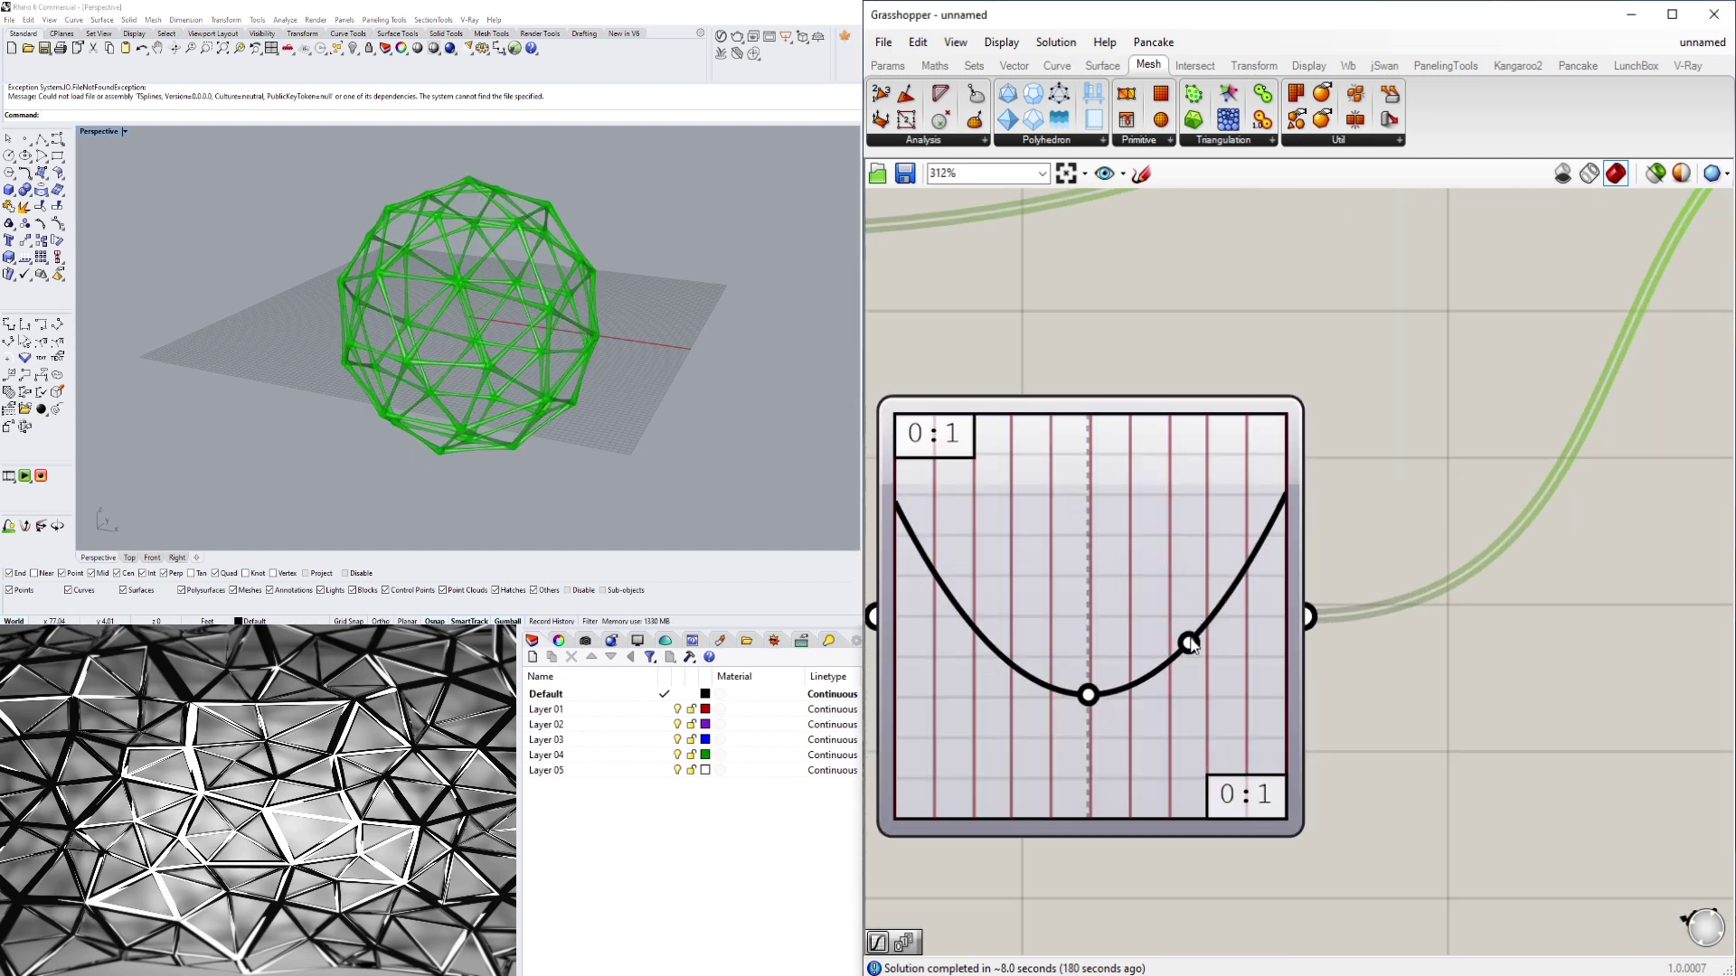
left_click_drag(1216, 605, 1221, 589)
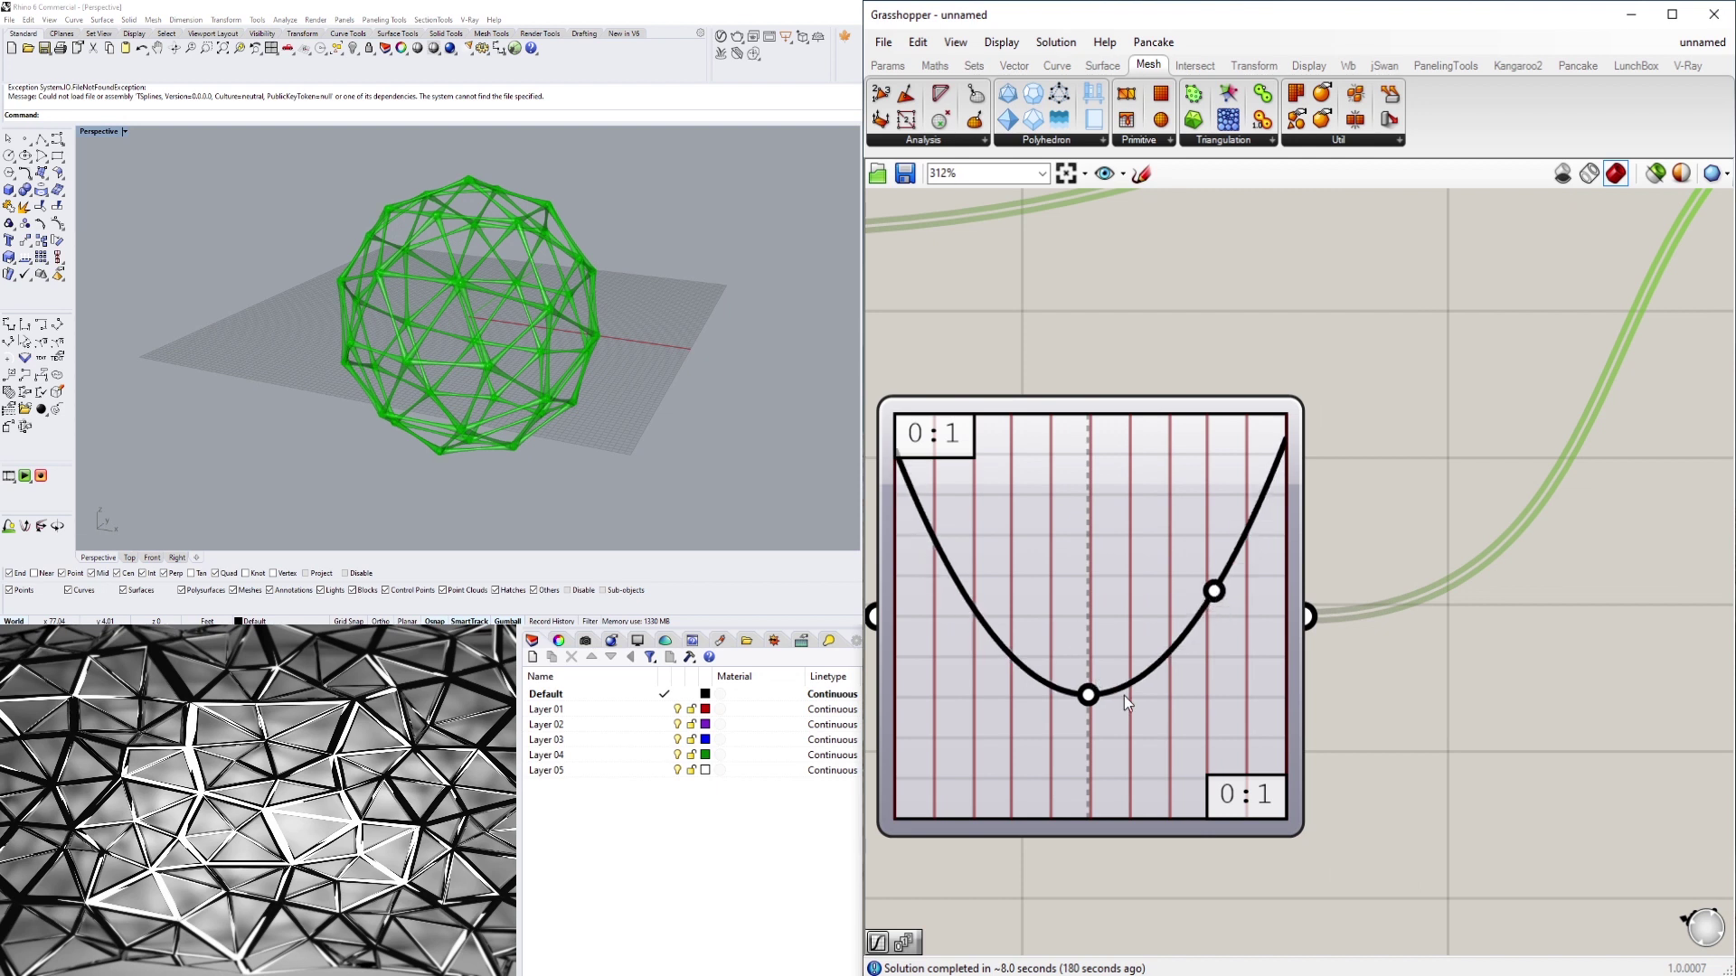
left_click_drag(1089, 728, 1091, 747)
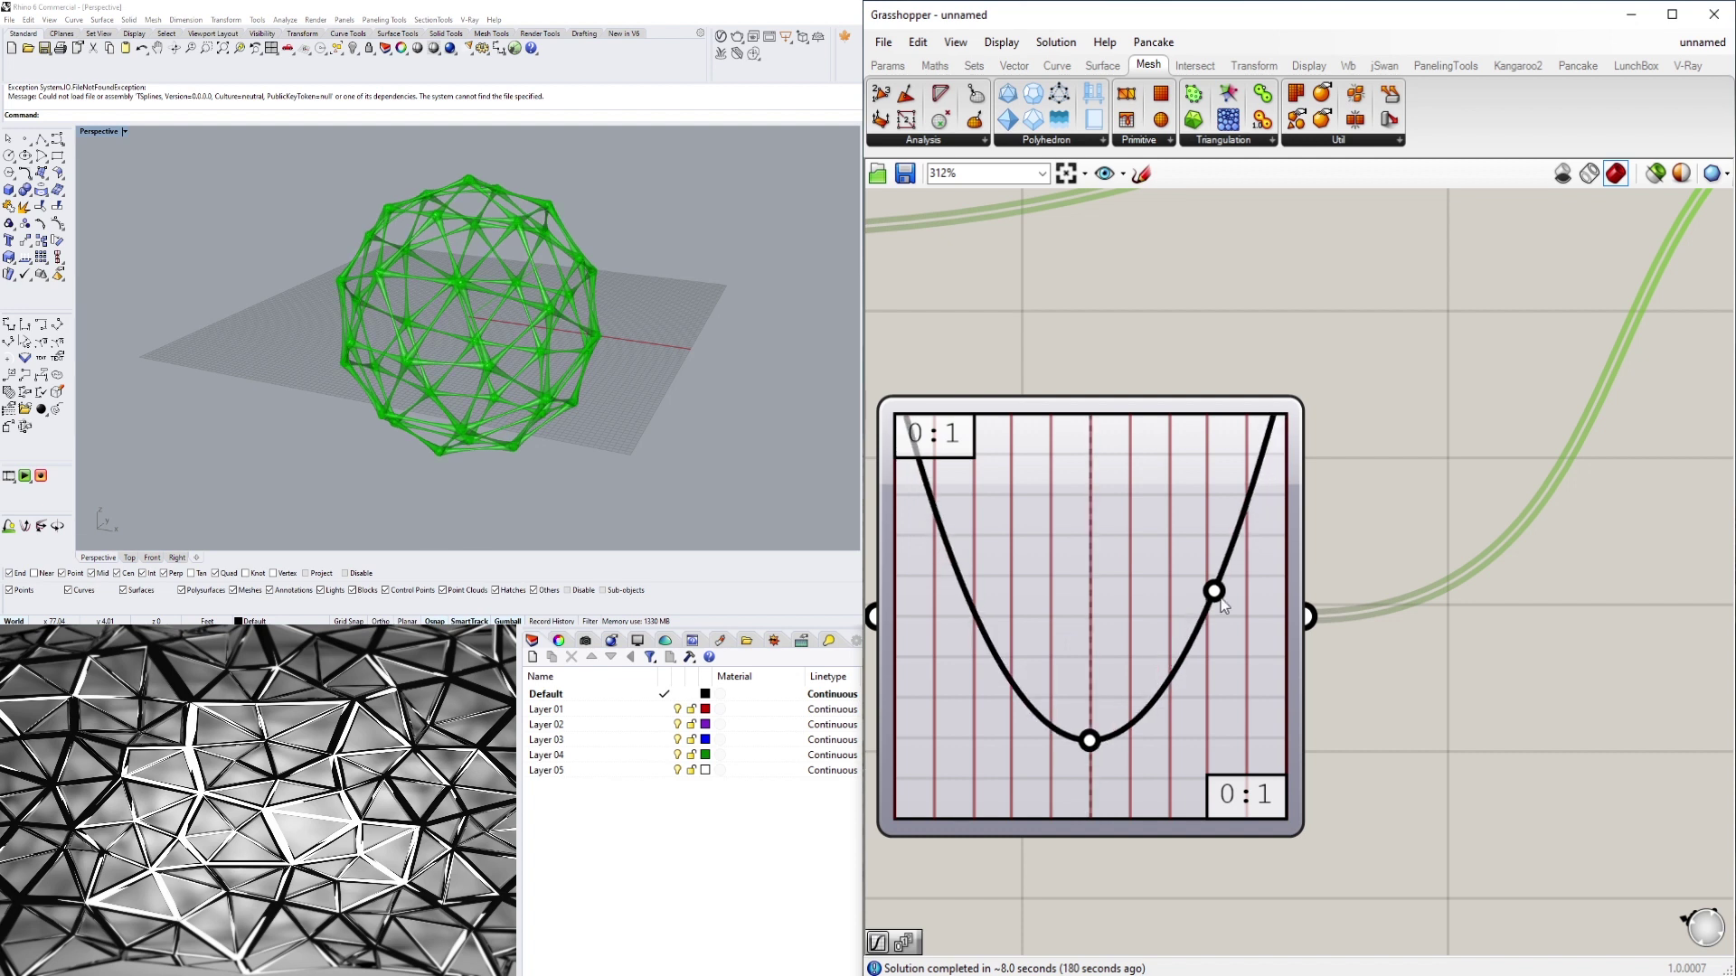
Deselect Pipe Variable and space it out from the parabola Graph Mapper to make room between them
left_click(1476, 431)
scroll(1476, 431, "down", 6)
right_click_drag(1551, 597, 1337, 714)
scroll(1421, 485, "up", 2)
left_click_drag(1473, 434, 1546, 398)
right_click_drag(1050, 667, 1104, 620)
left_click_drag(1104, 620, 1142, 579)
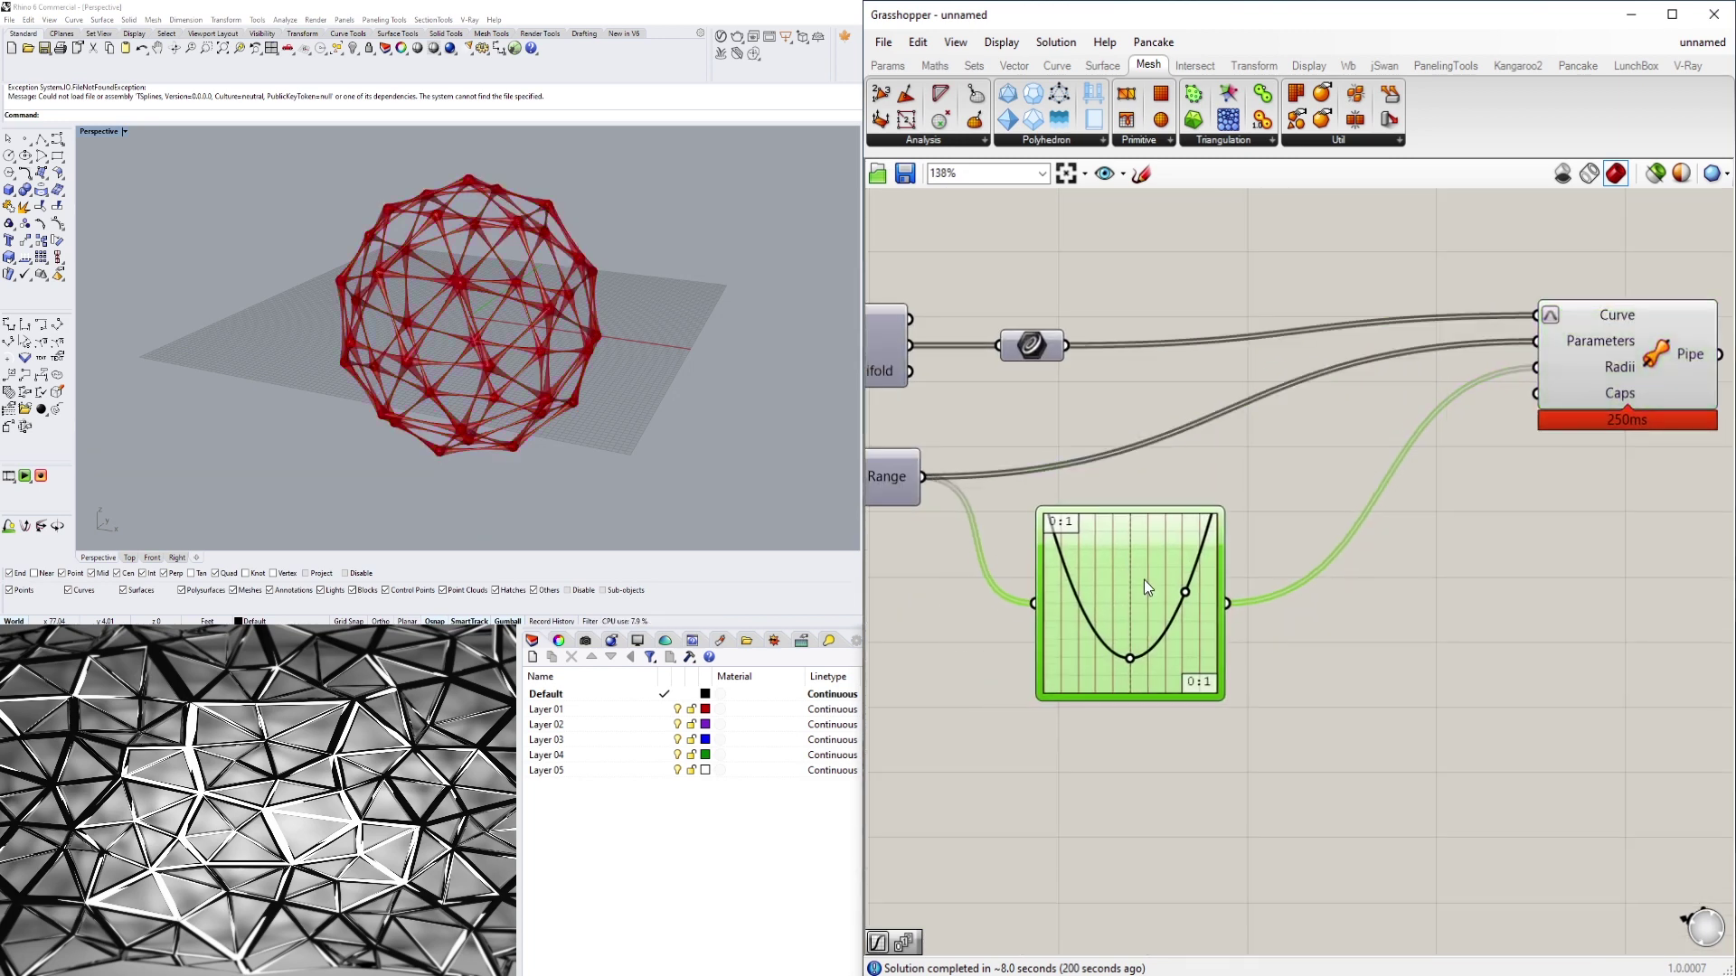
Add a second Graph Mapper after the parabola one and connect the first mapper's output to its input
double_click(1293, 669)
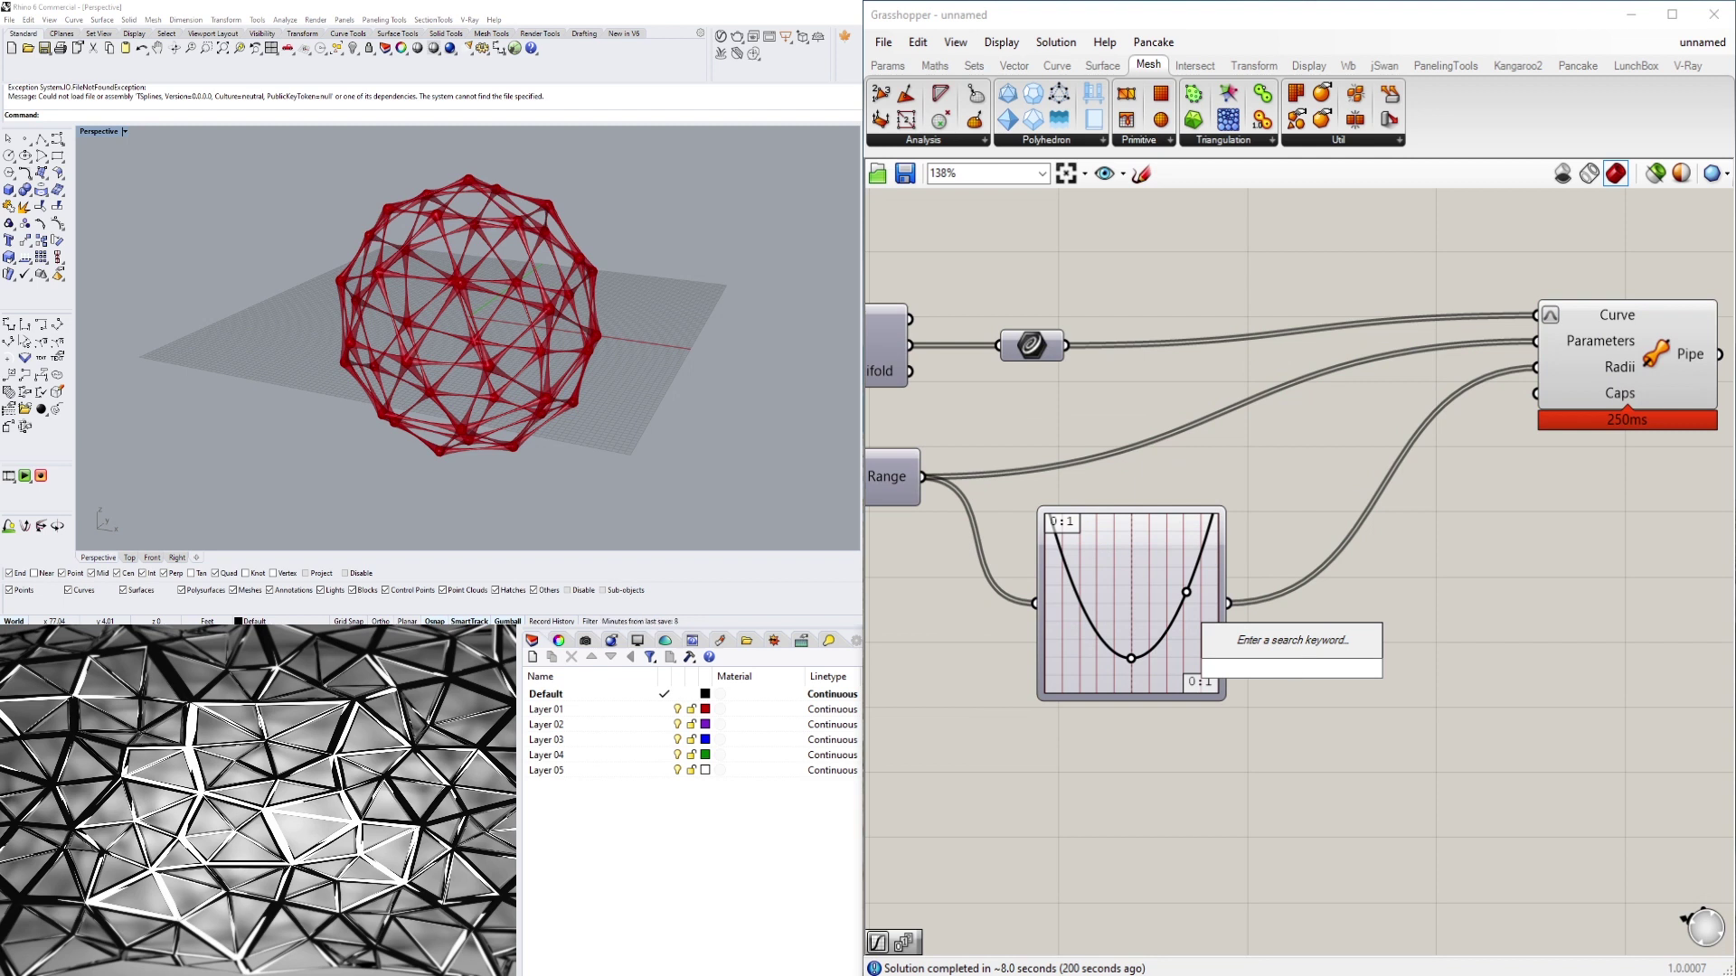
type("GRAPH")
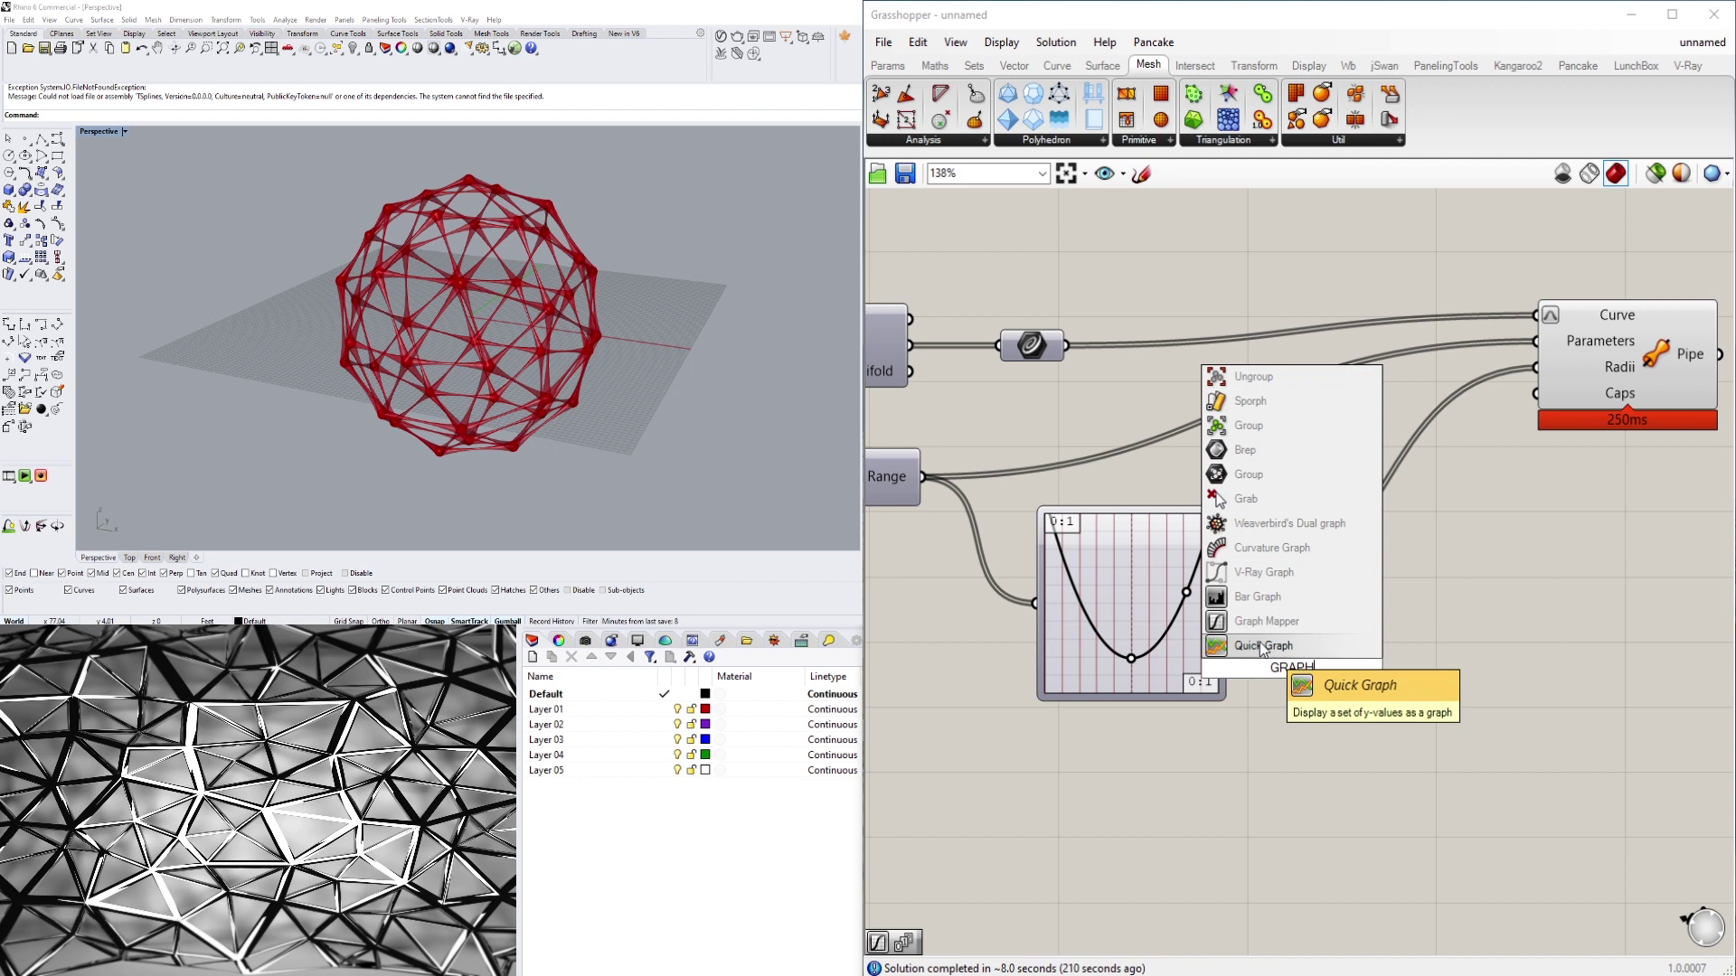
left_click(1263, 647)
left_click_drag(1284, 675, 1441, 628)
left_click_drag(1230, 604, 1347, 620)
Set the graph type of the second Graph Mapper to Bezier
right_click_drag(1431, 615, 1251, 612)
right_click(1277, 605)
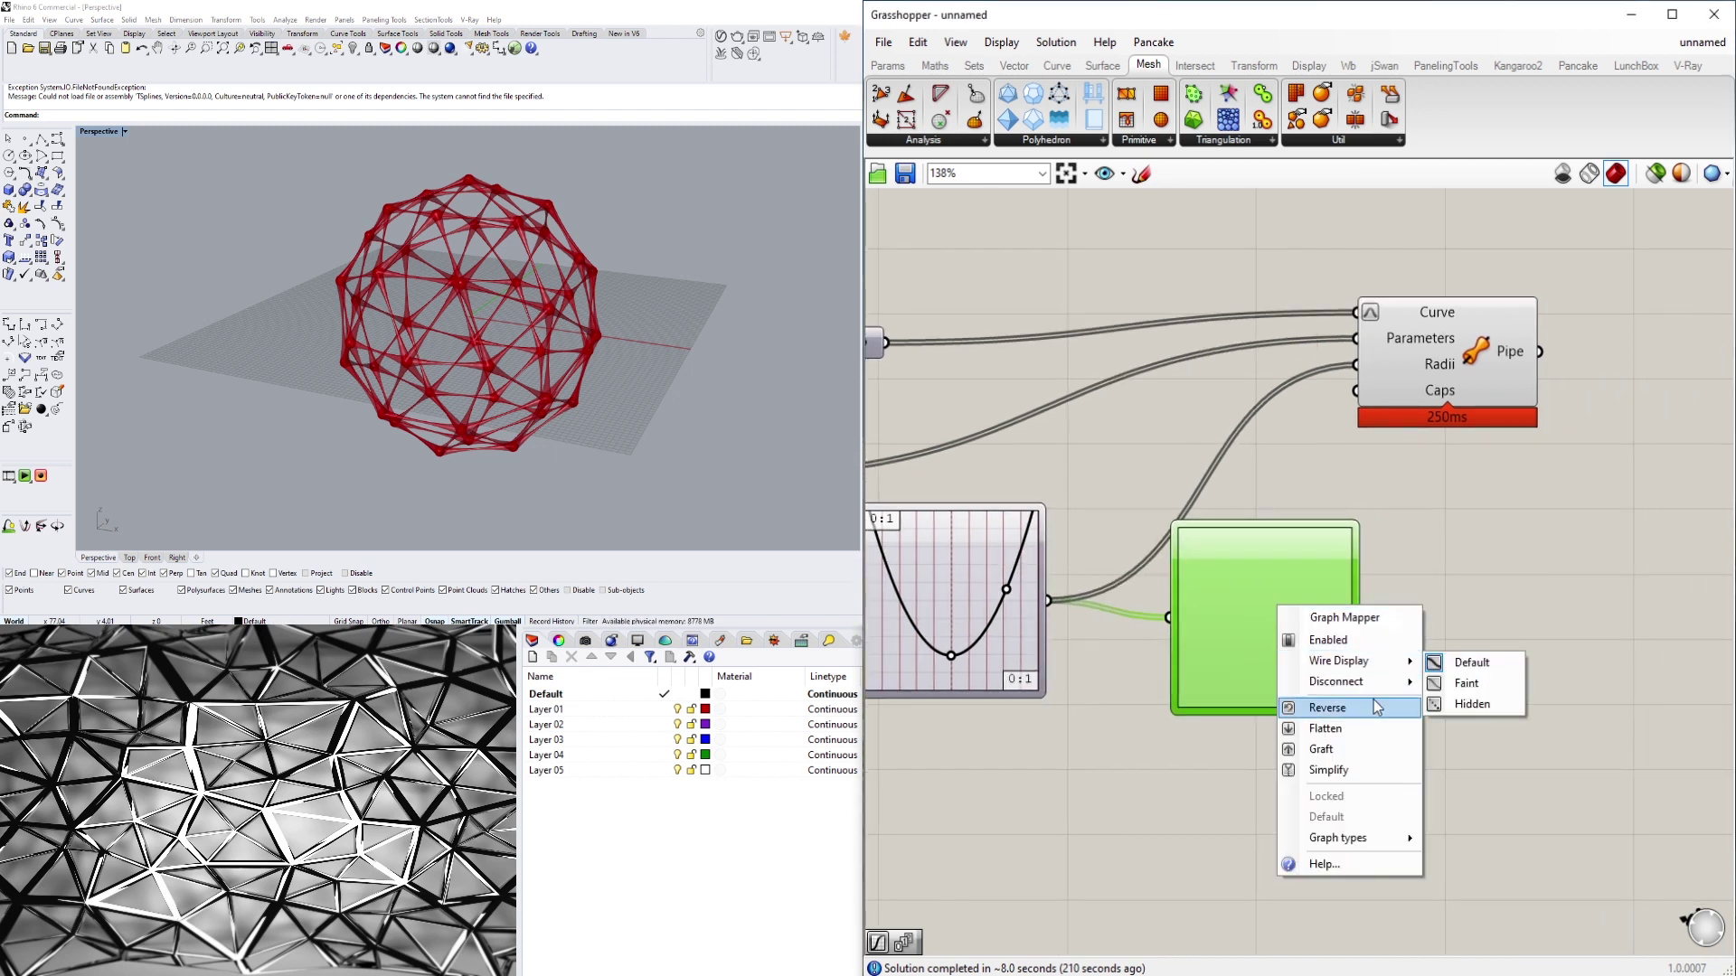
mouse_move(1356, 838)
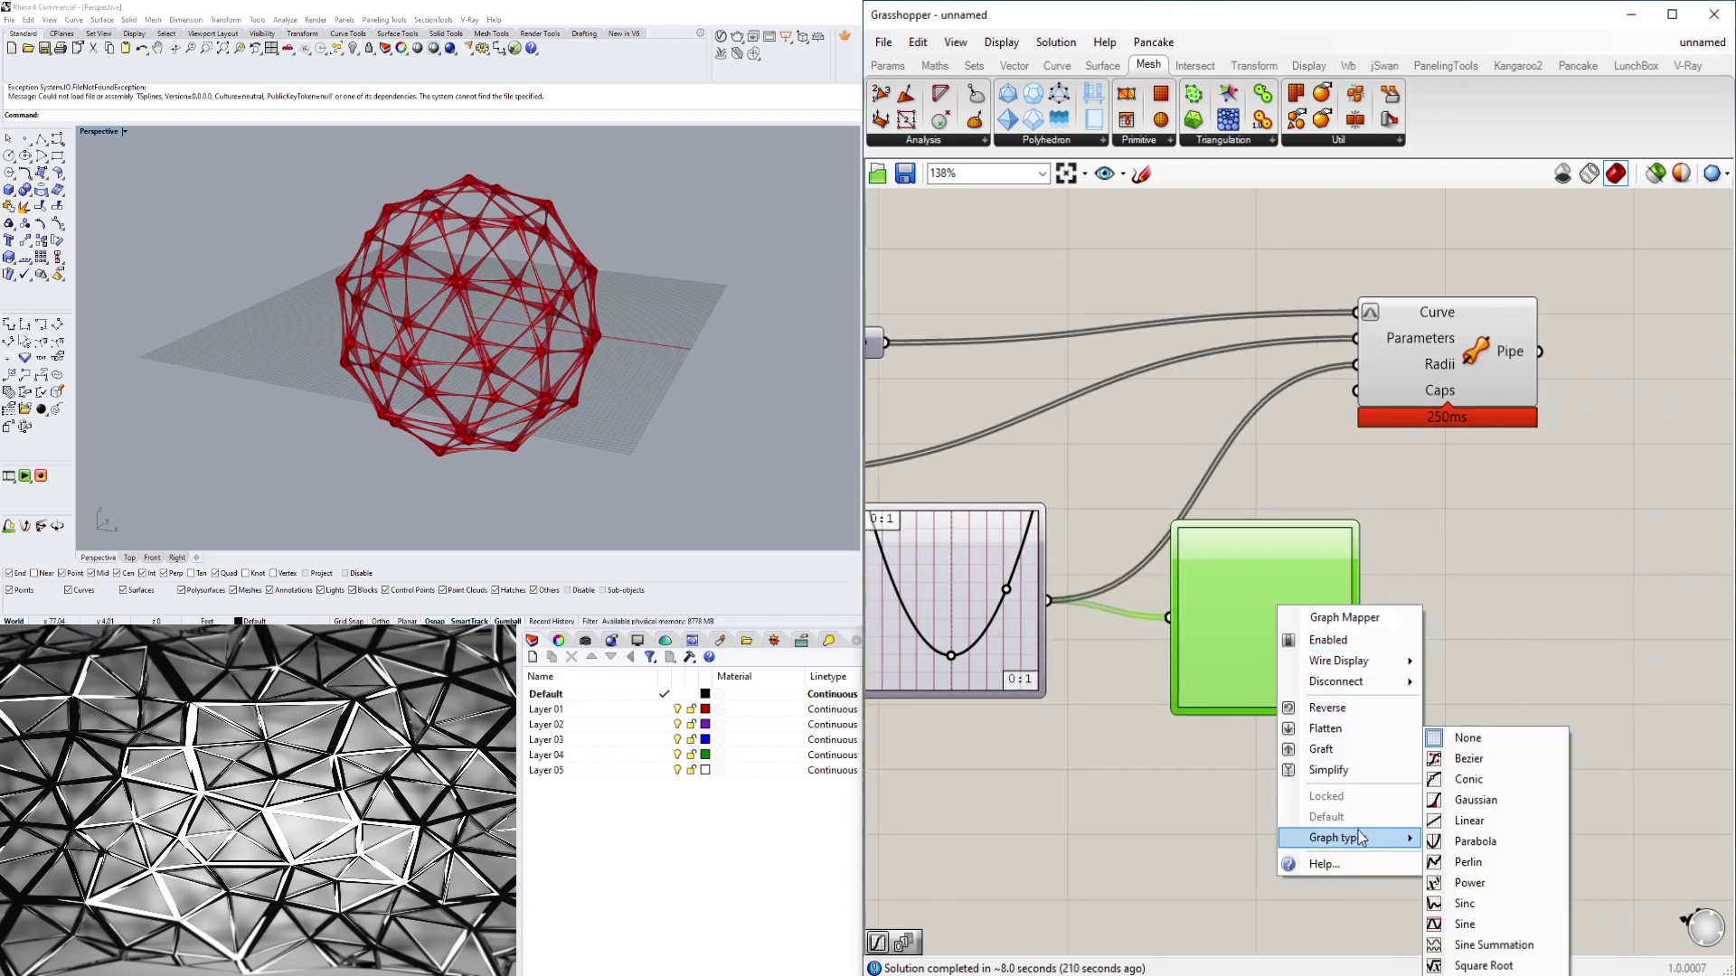
left_click(1480, 758)
Move Pipe Variable away from the Bezier Graph Mapper and connect that mapper's output to Radii in place of the parabola's
right_click_drag(1466, 508, 1298, 611)
left_click_drag(1282, 482, 1486, 456)
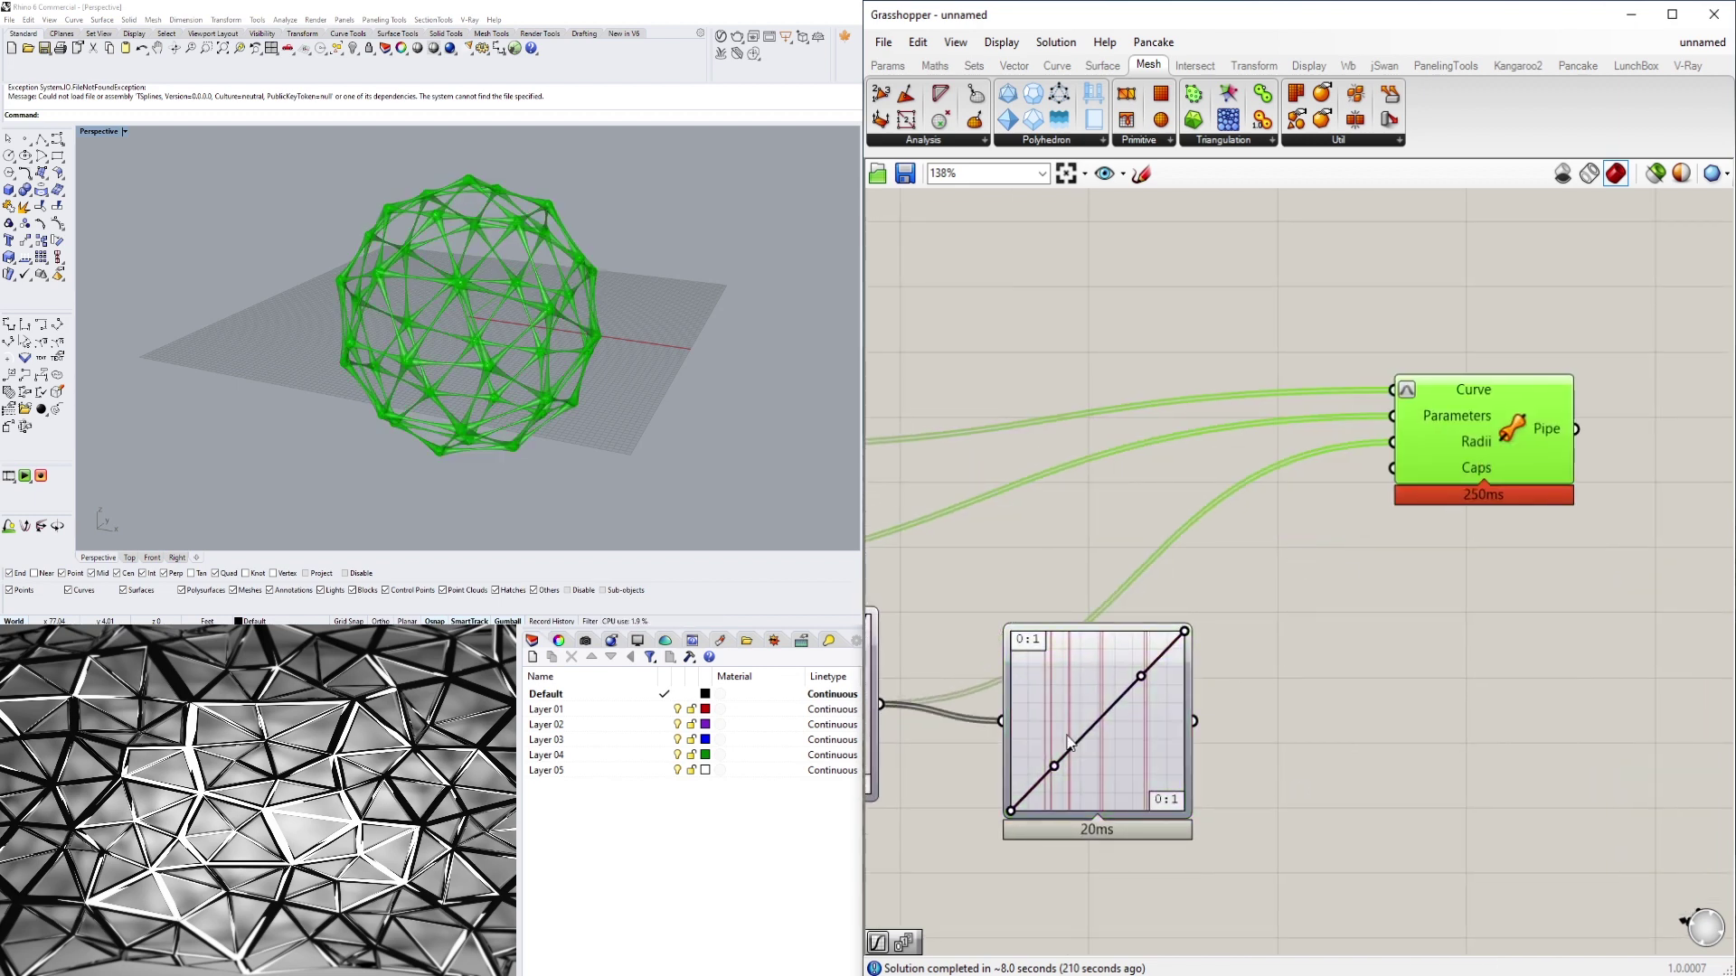
right_click_drag(1106, 761, 1137, 685)
left_click_drag(1138, 686, 1153, 644)
left_click_drag(1241, 601, 1422, 366)
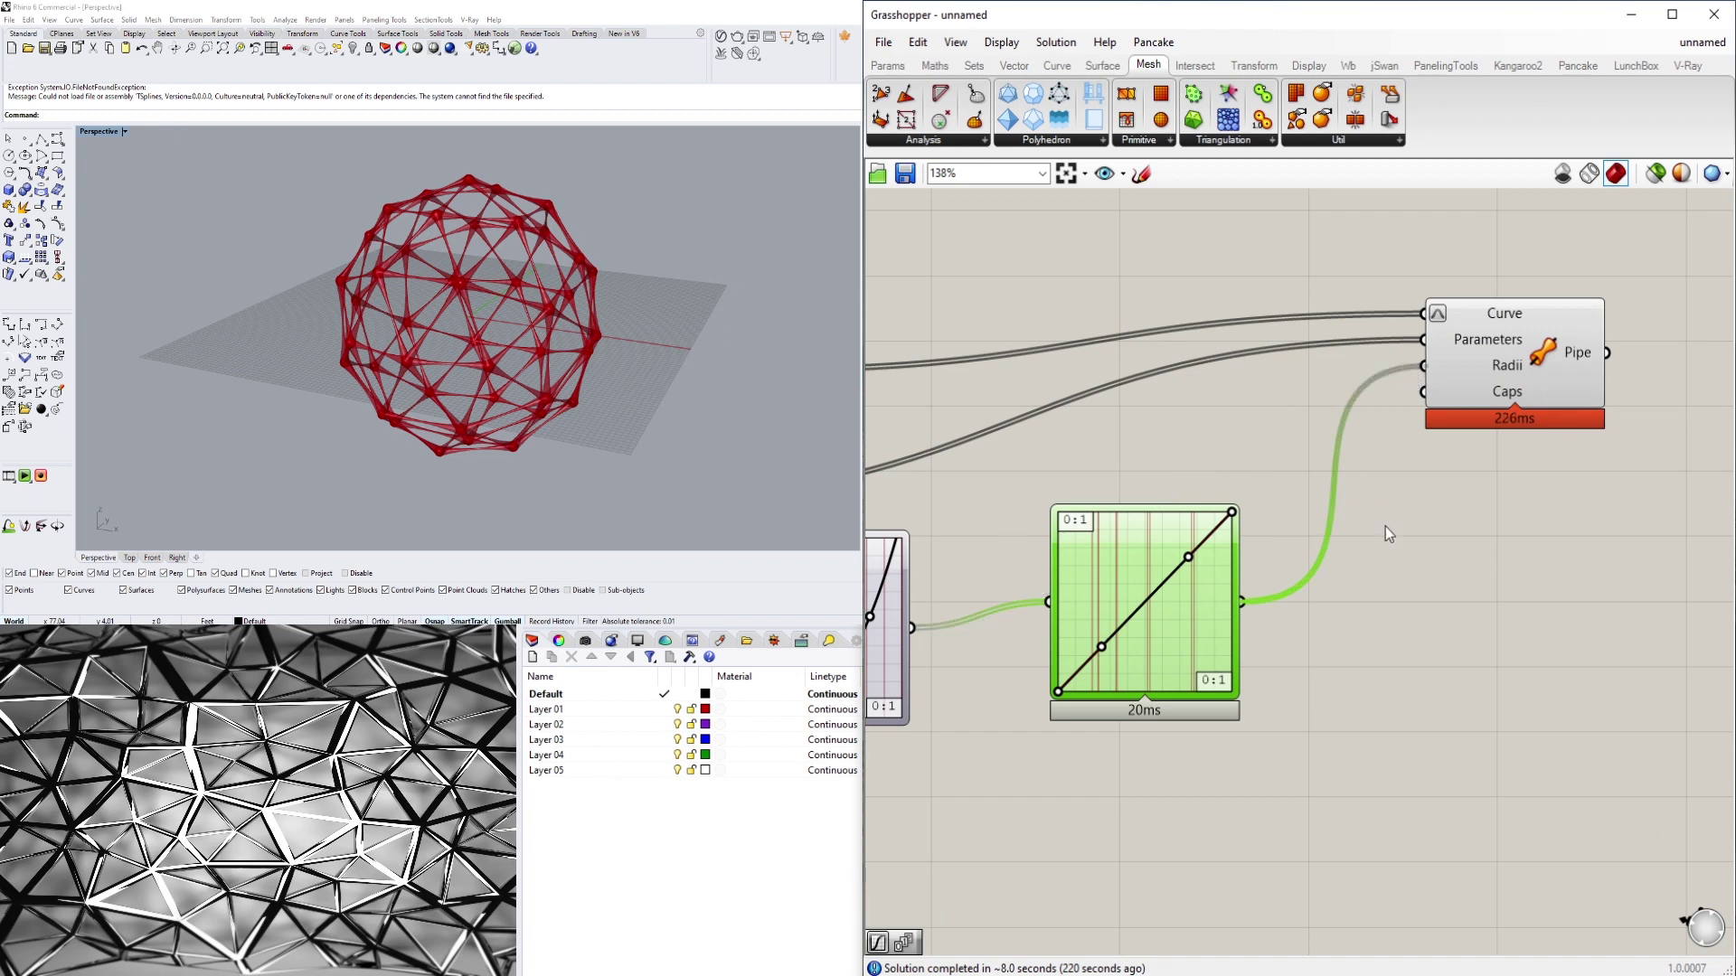
scroll(633, 371, "up", 6)
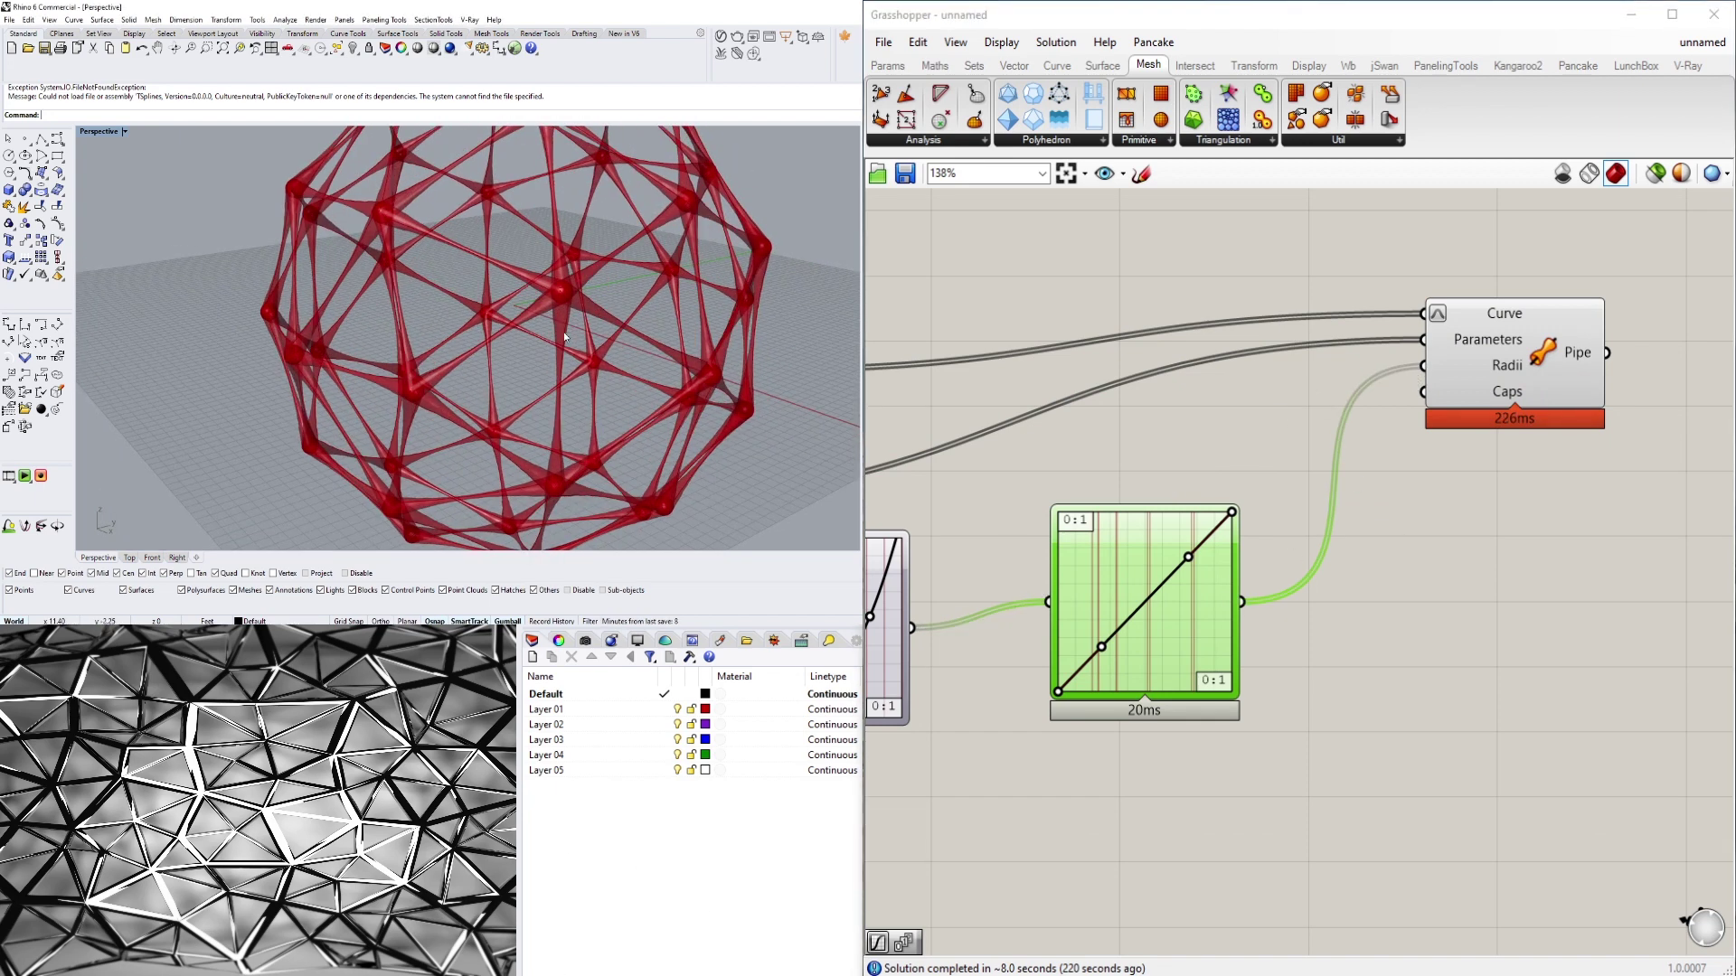
scroll(546, 323, "down", 3)
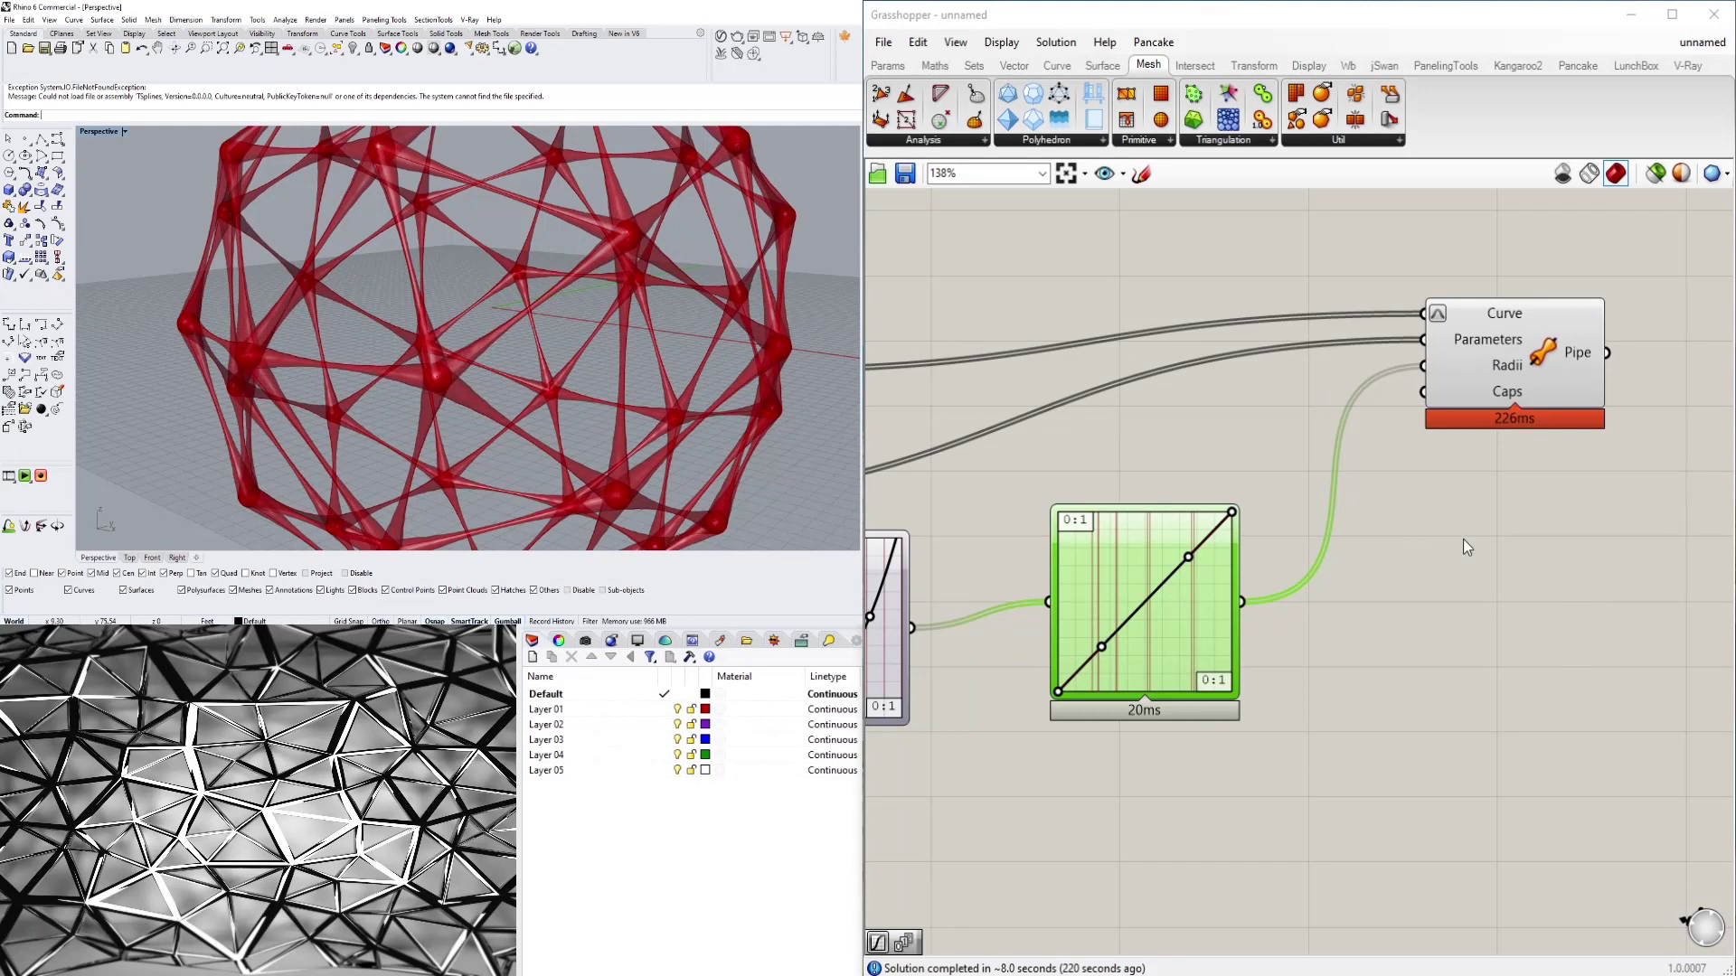
Reshape the Bezier graph by moving both handles to mid-height on the side edges and raising its start point to the upper corner
left_click_drag(1188, 559, 1231, 577)
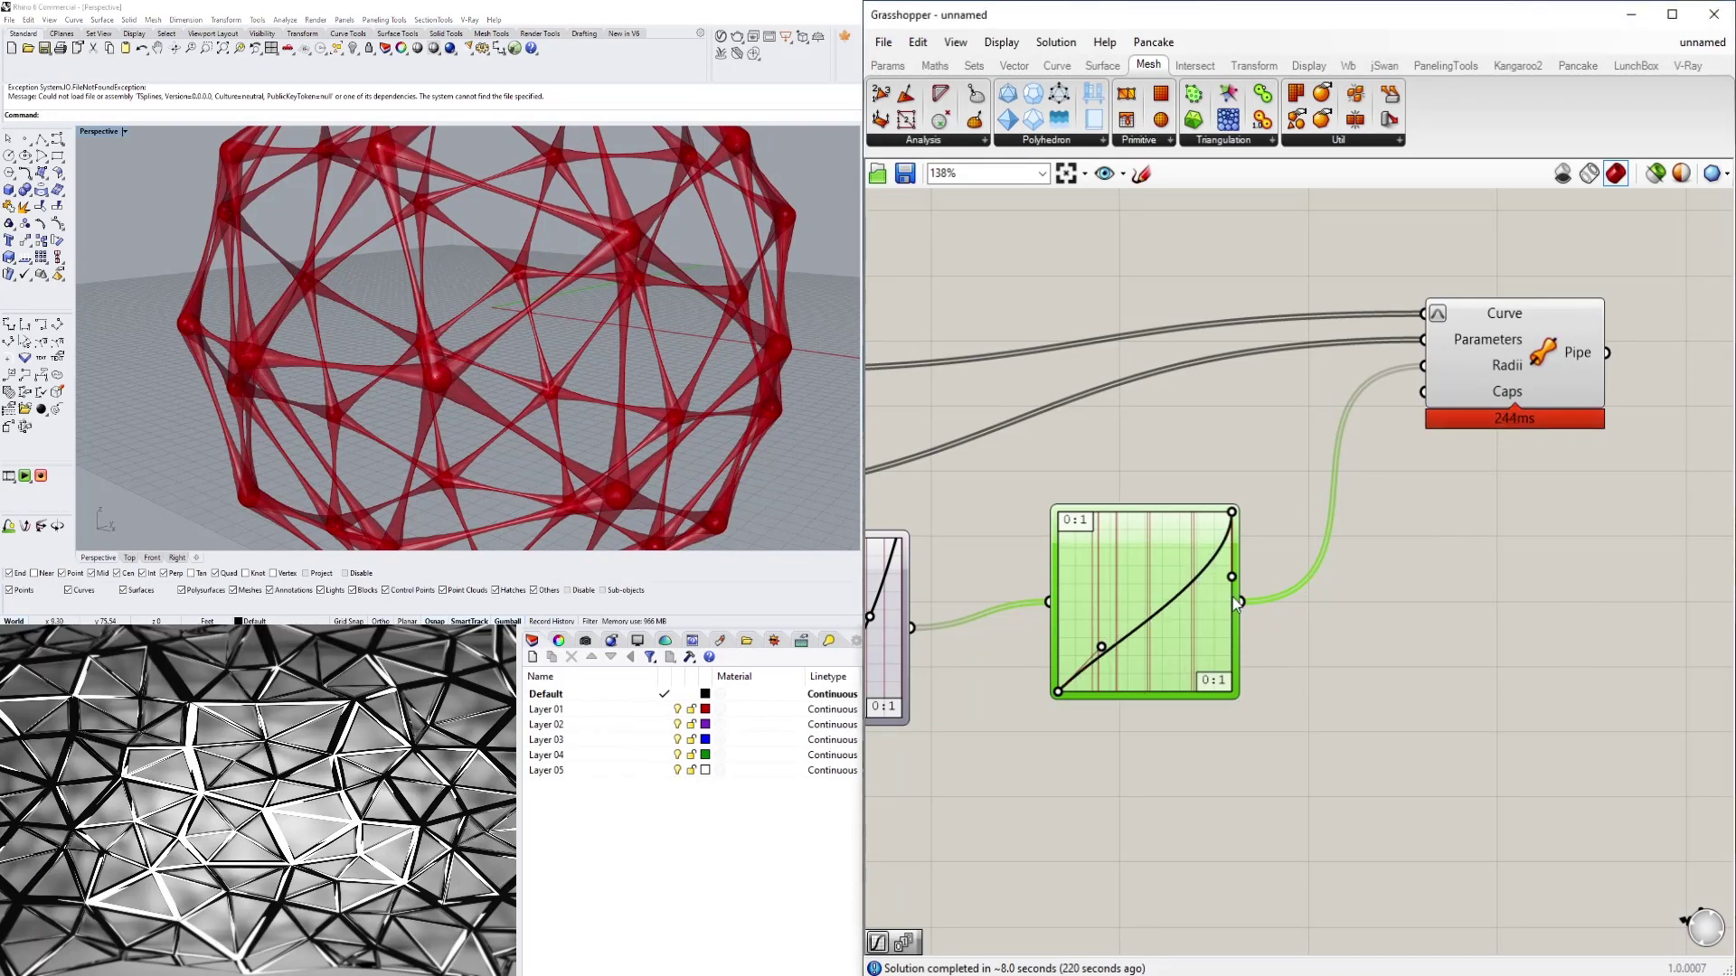
left_click_drag(1071, 621, 1044, 581)
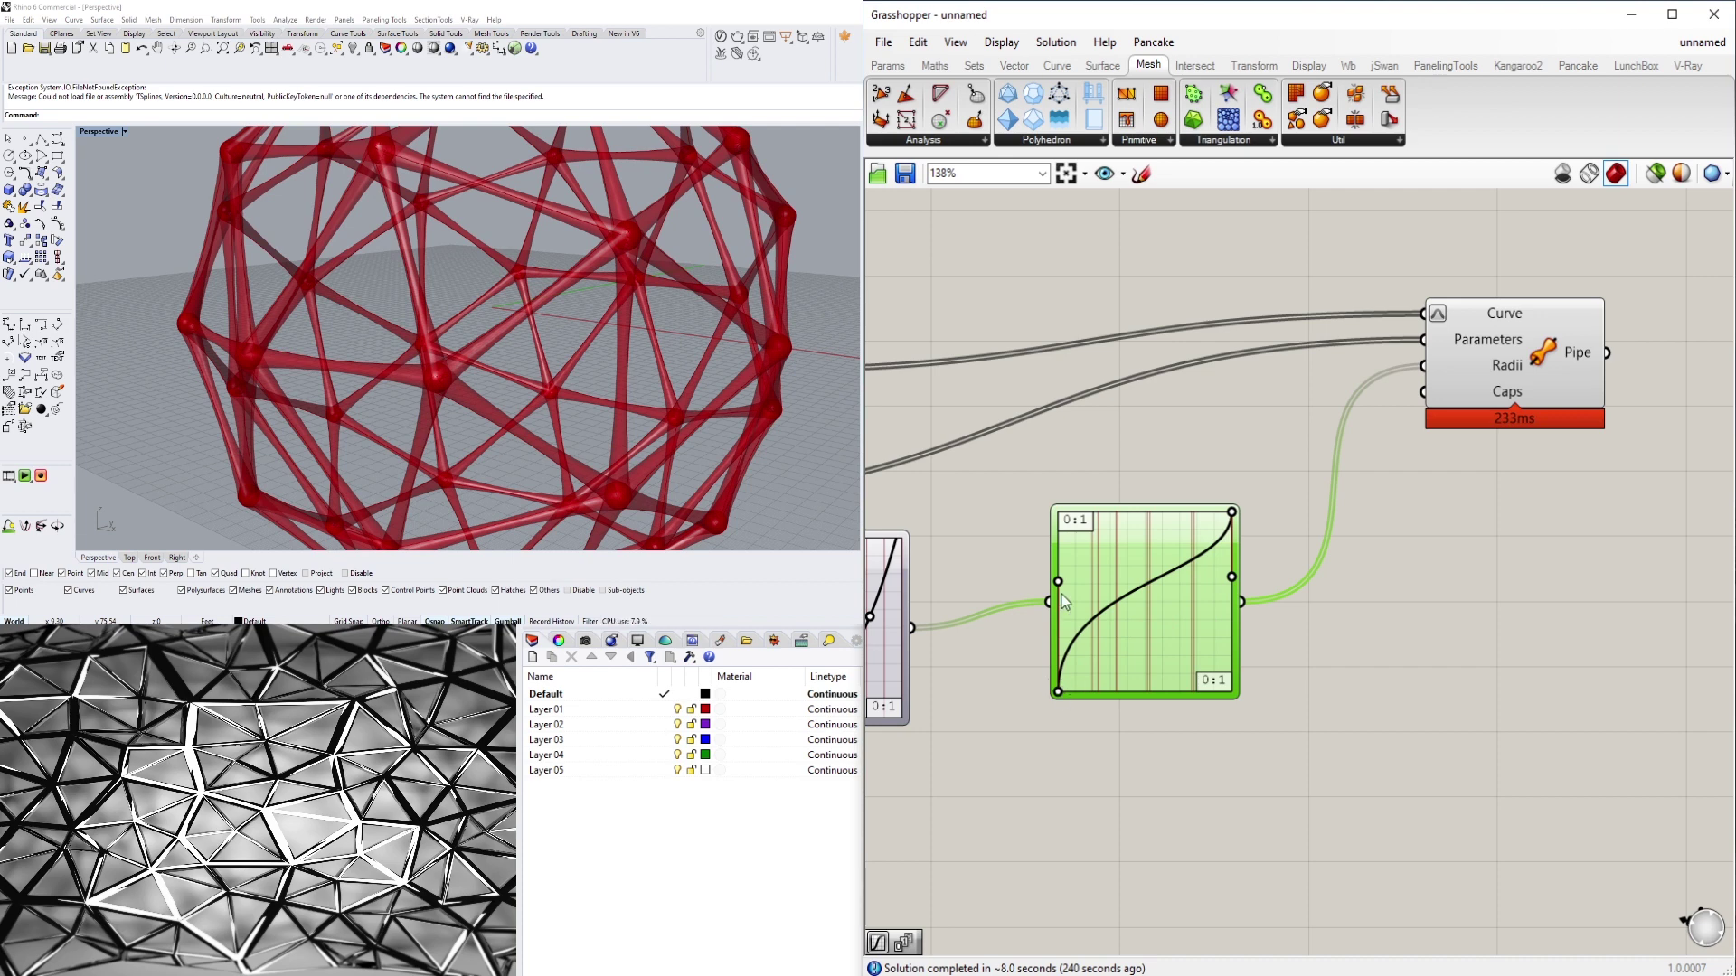
left_click_drag(1058, 694, 1073, 546)
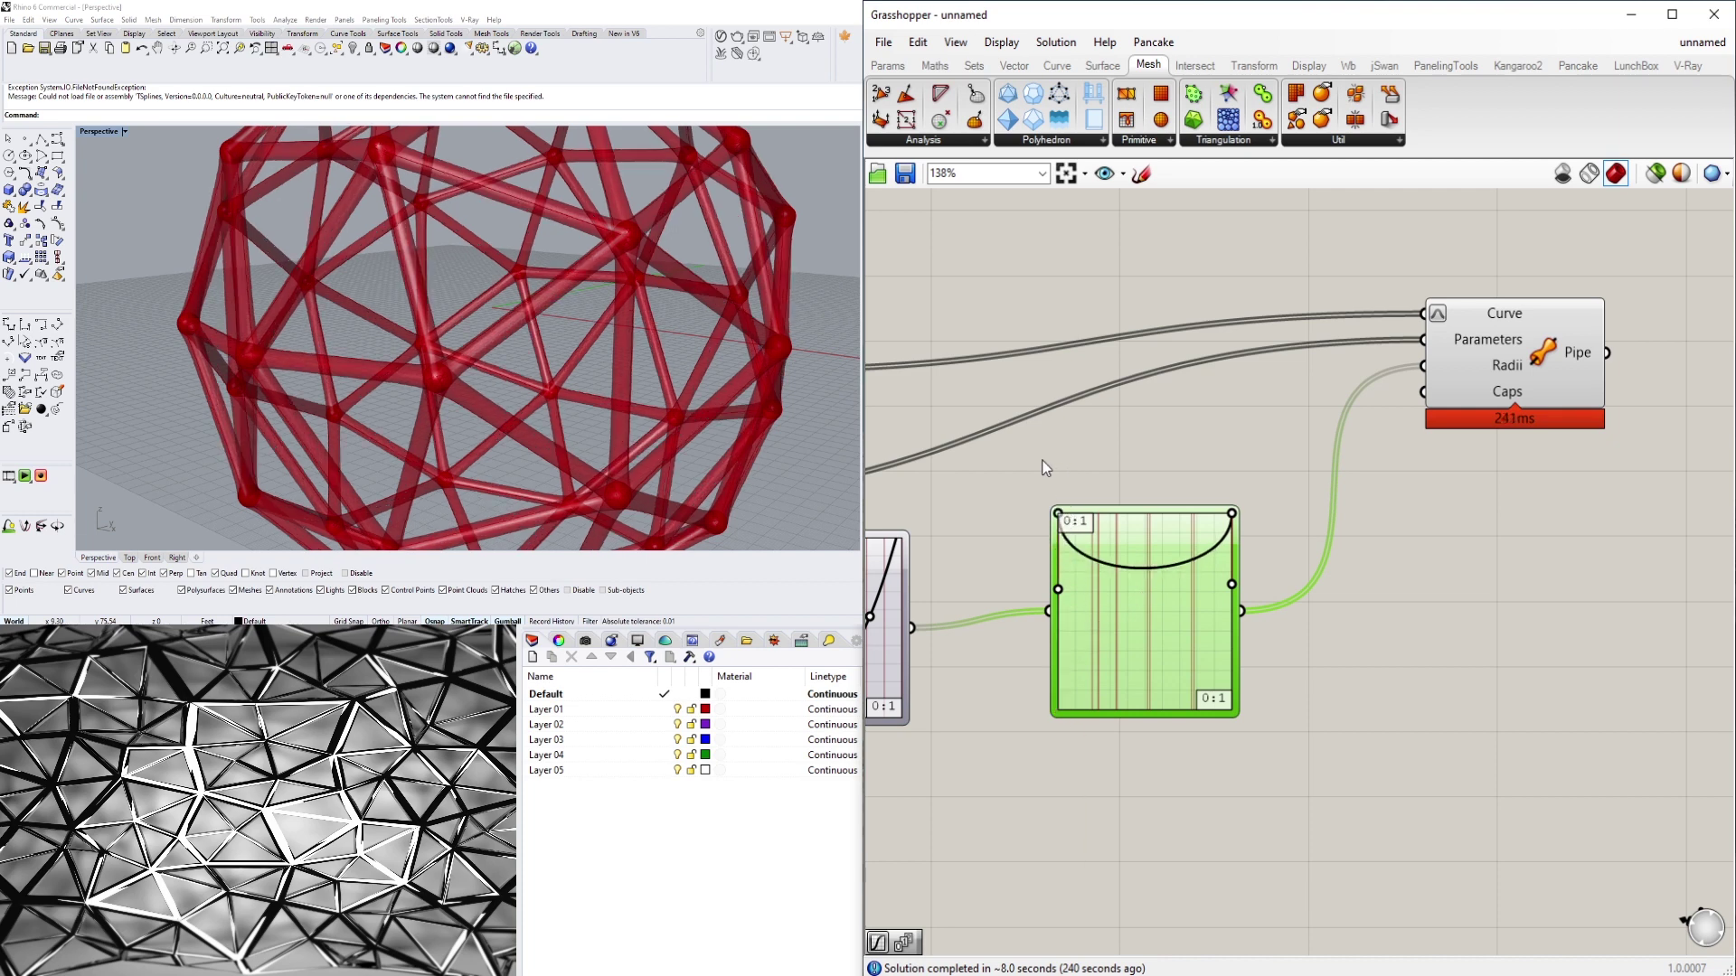
Lower both handles of the Bezier graph to its bottom corners to form a deep, symmetrical U-shaped curve
right_click_drag(486, 332, 371, 334)
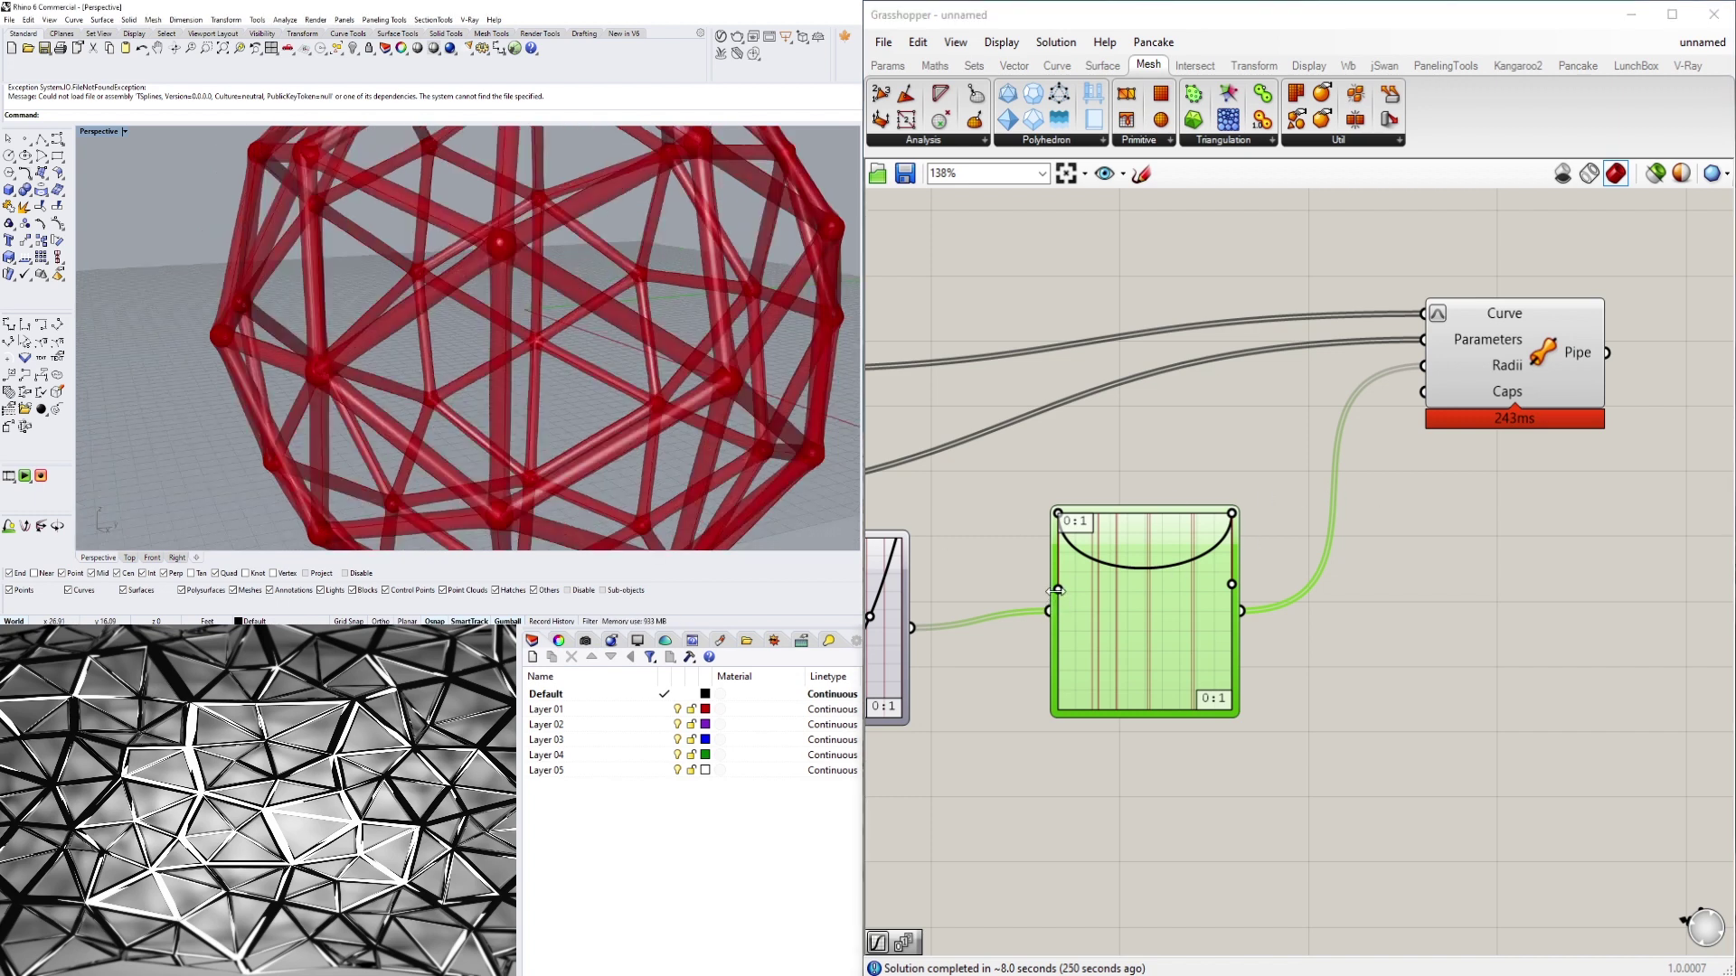
left_click_drag(1058, 590, 1064, 592)
left_click_drag(1060, 687, 1058, 706)
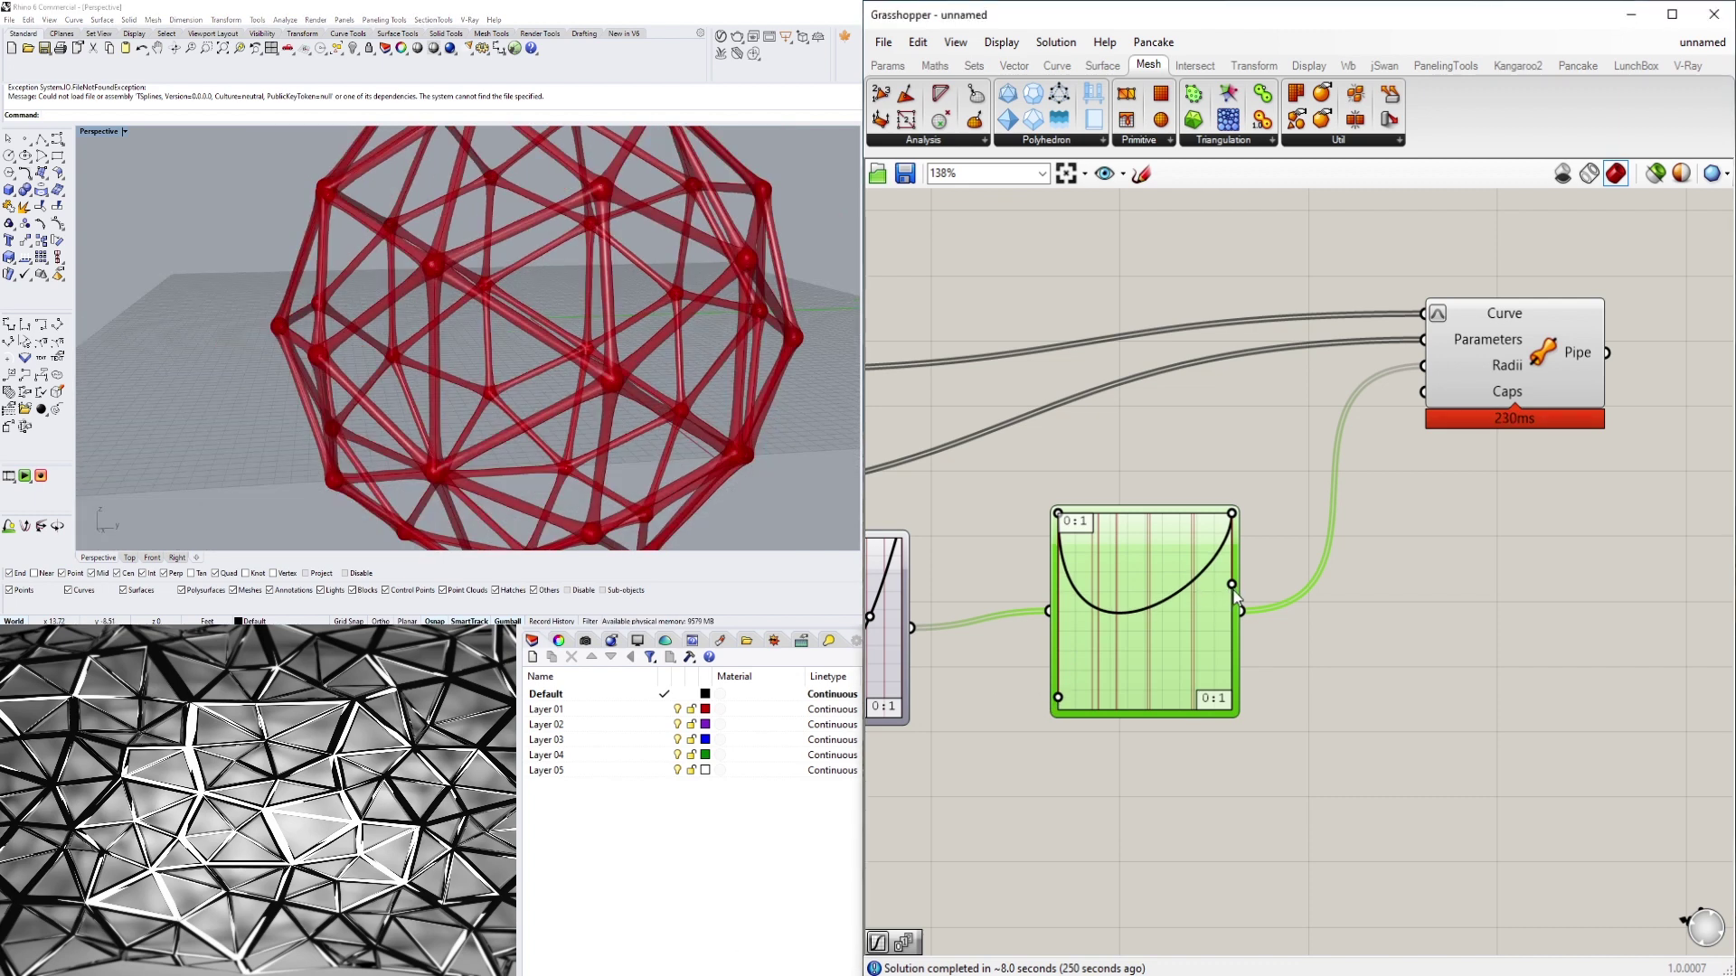
left_click_drag(1233, 591, 1233, 708)
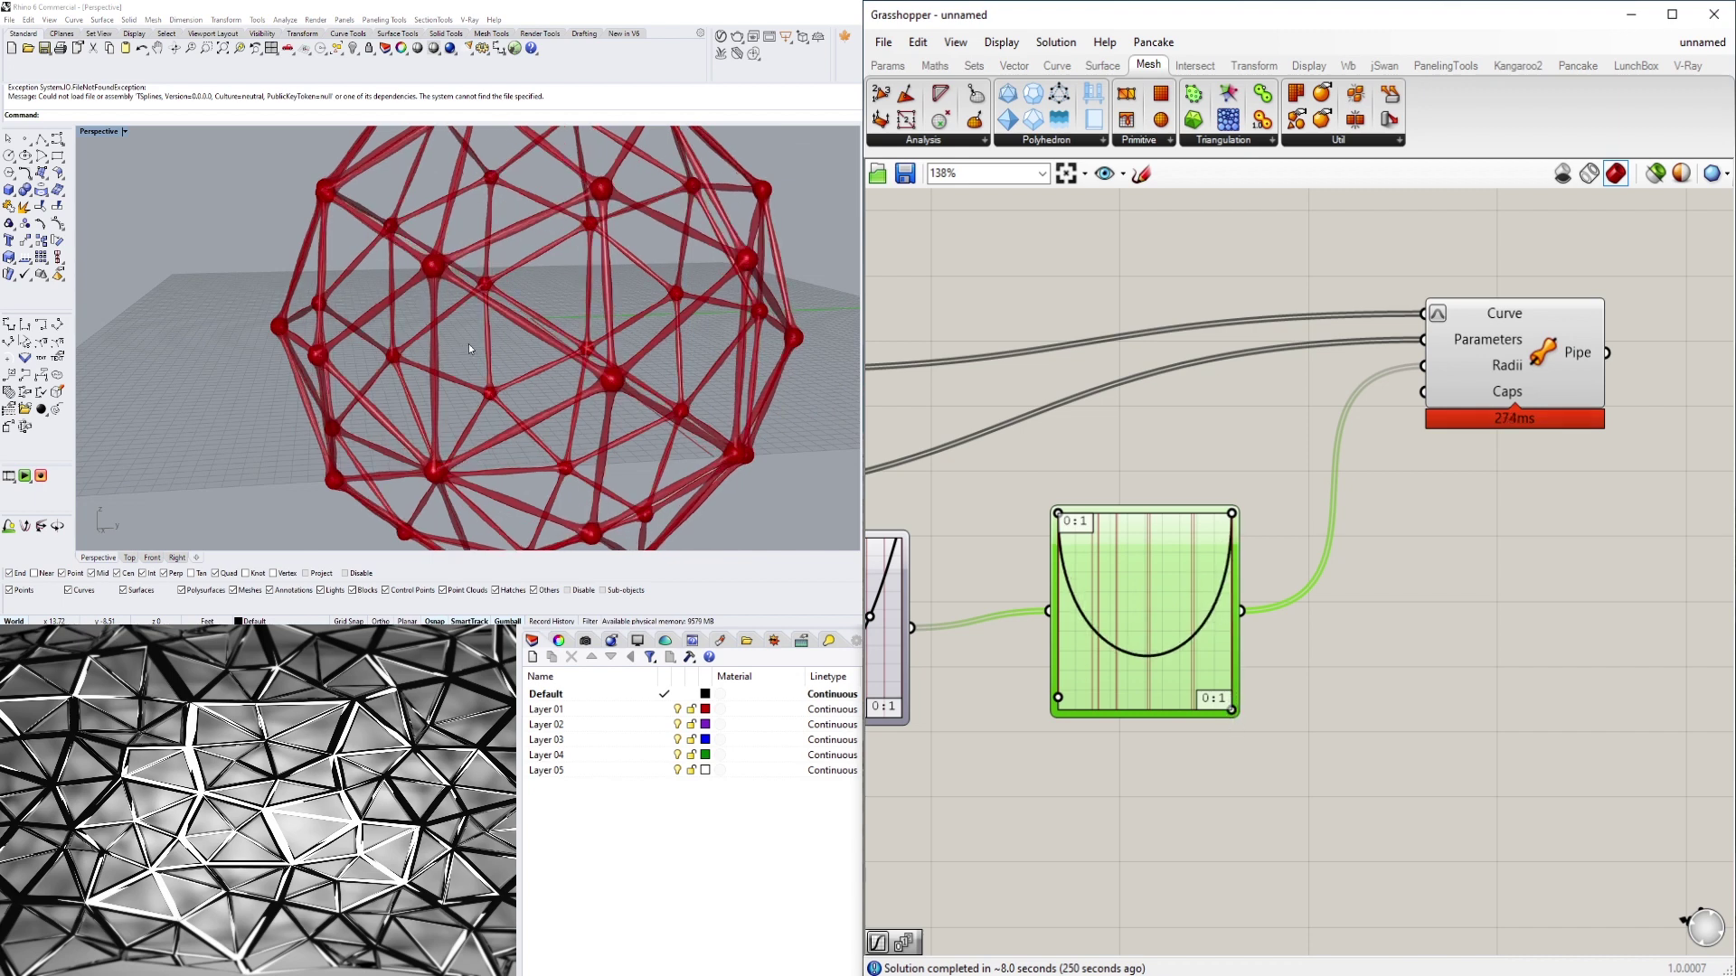
Bake the dome's pipes from Pipe Variable into Rhino
scroll(506, 321, "down", 3)
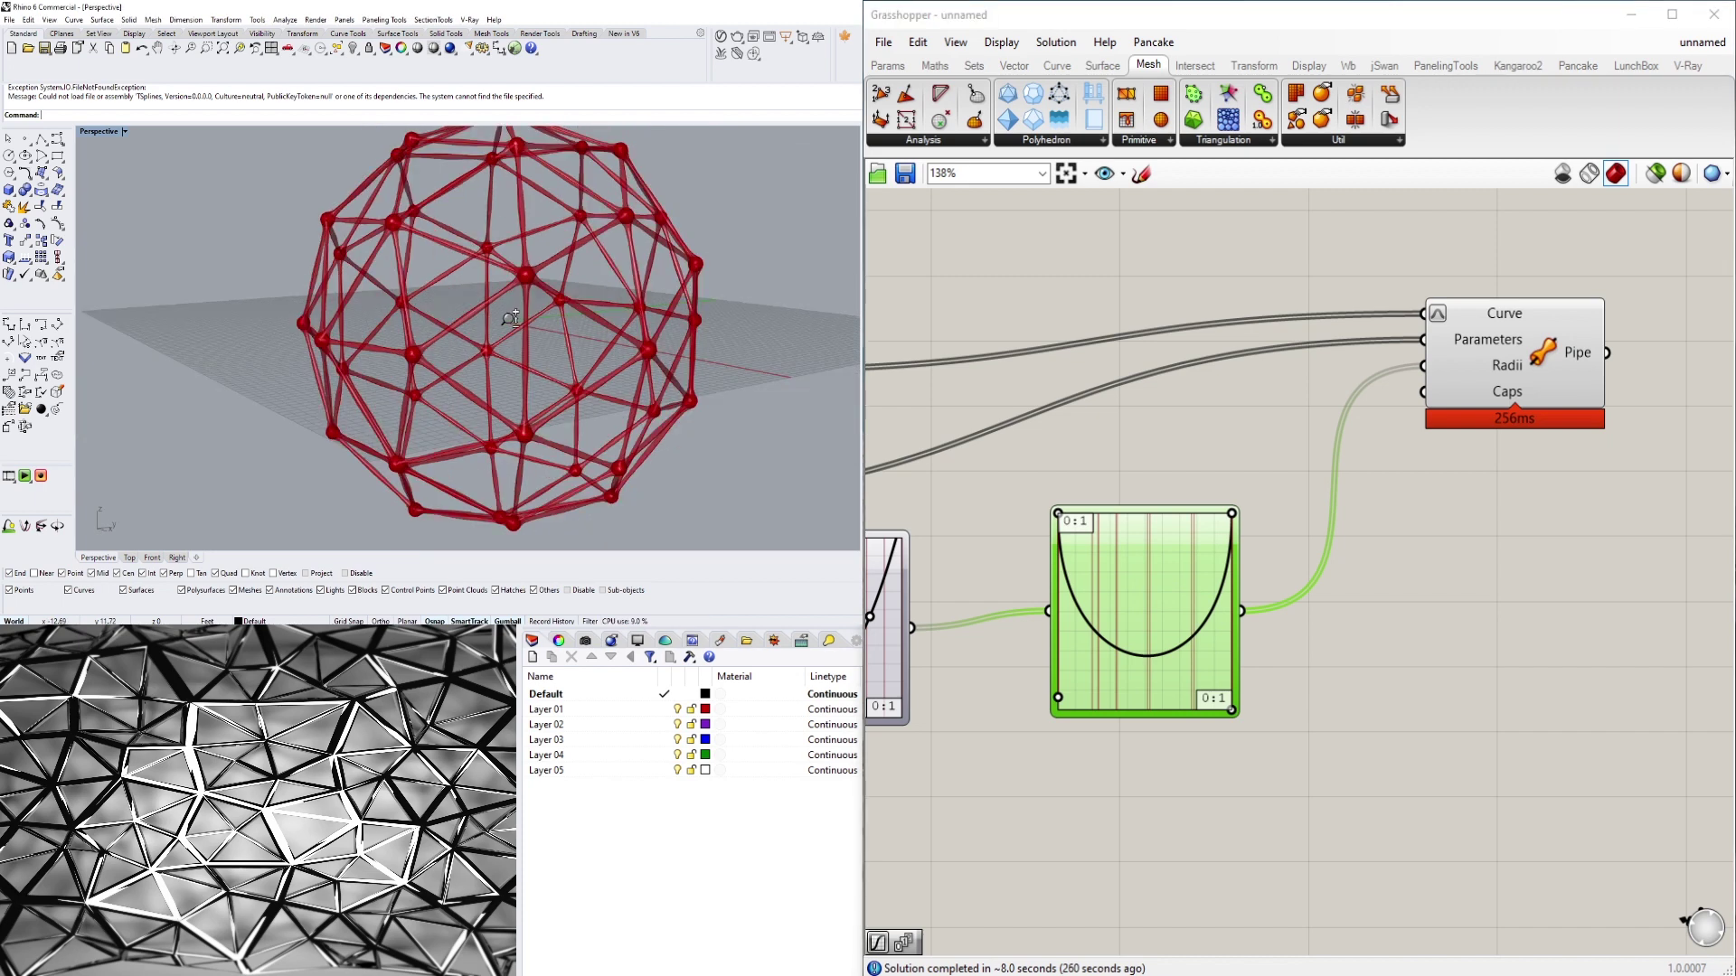
right_click_drag(510, 321, 560, 306)
scroll(560, 301, "up", 5)
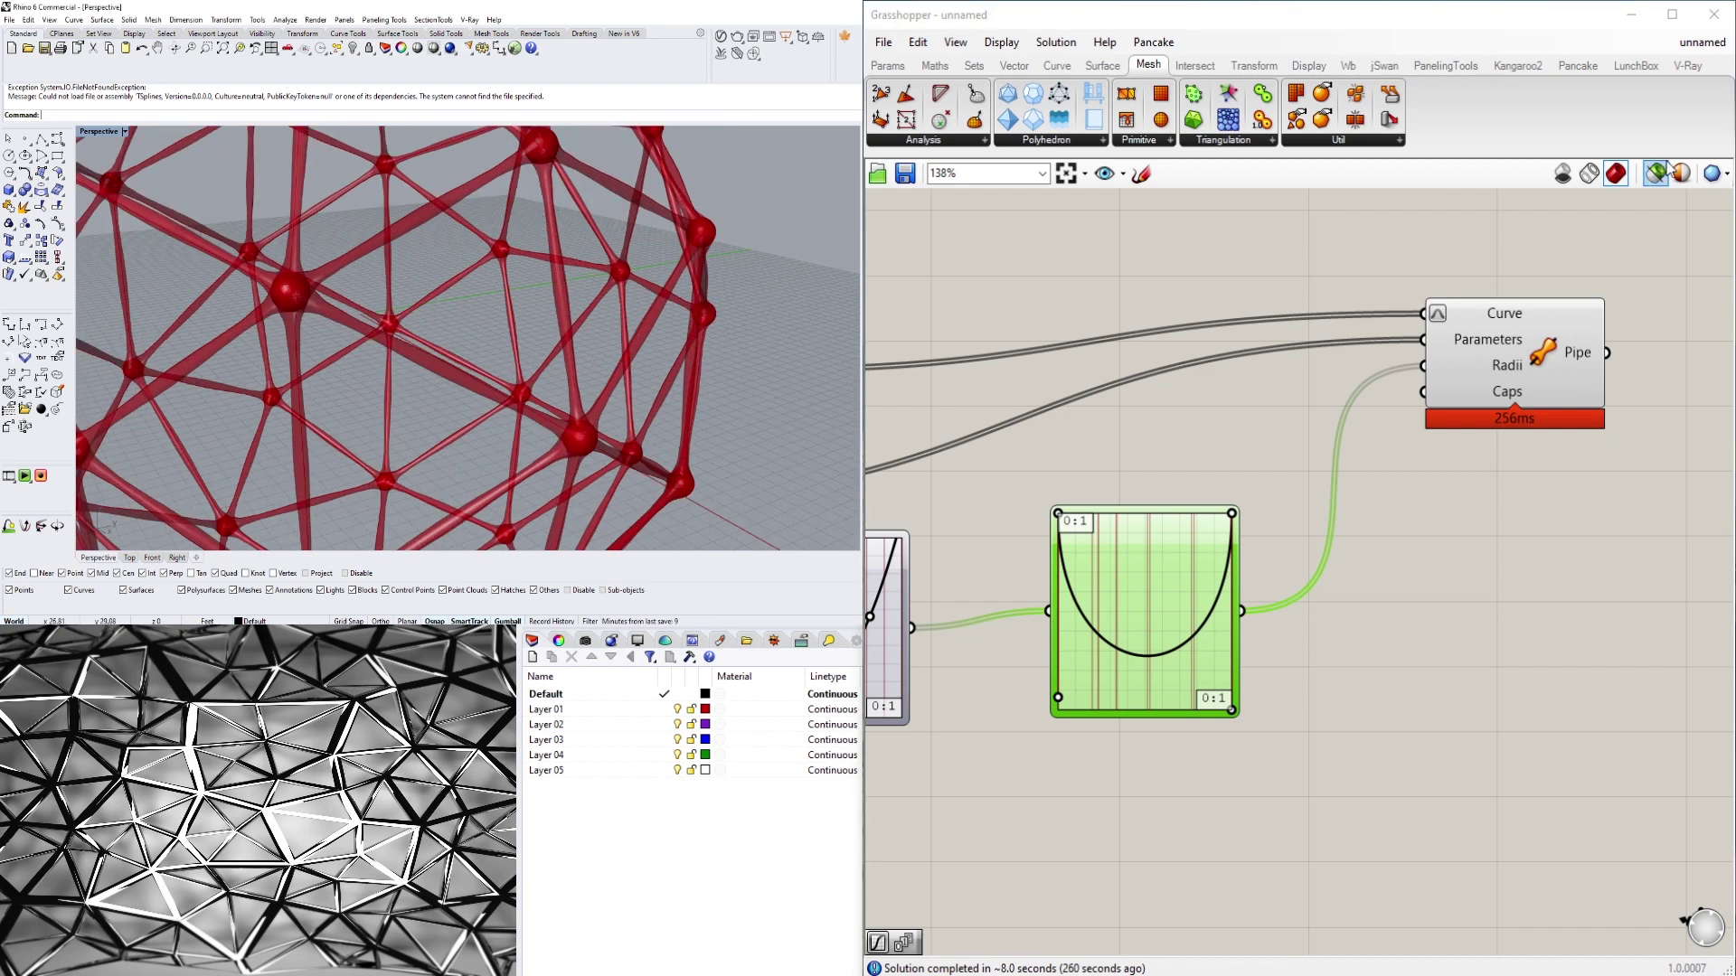
scroll(1700, 271, "down", 1)
left_click(1541, 340)
scroll(801, 317, "down", 3)
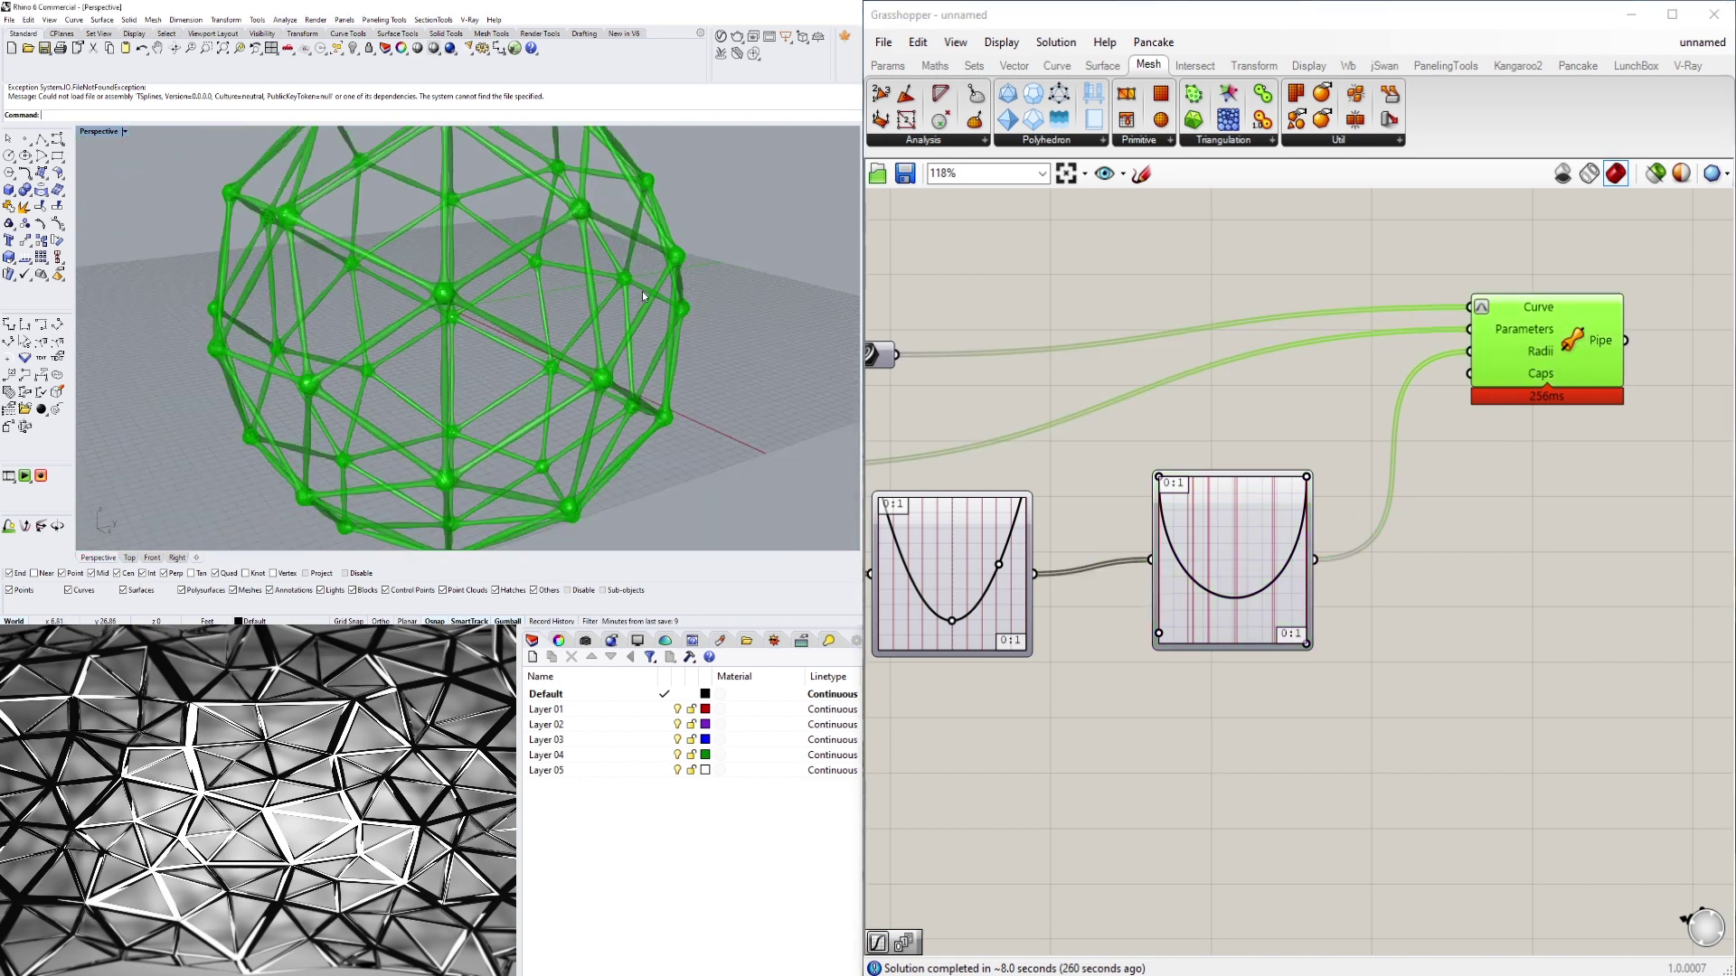
middle_click(1571, 342)
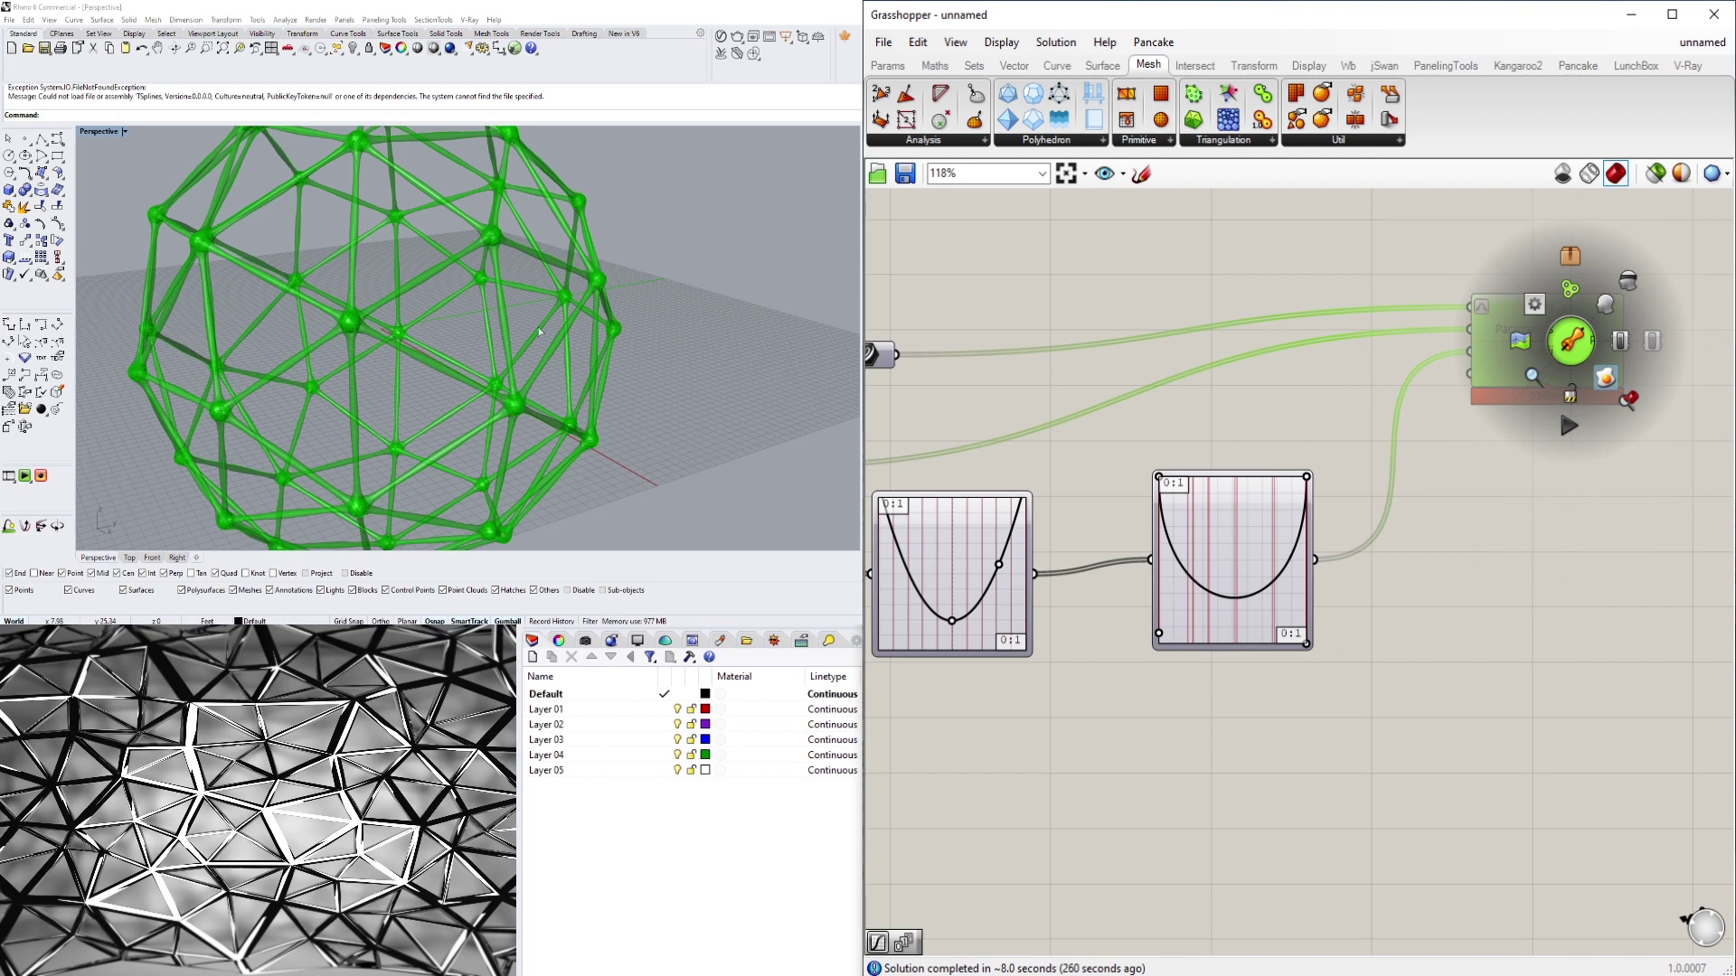
Set the Perspective viewport's display mode to Shaded
scroll(541, 350, "down", 5)
left_click(96, 132)
left_click(107, 176)
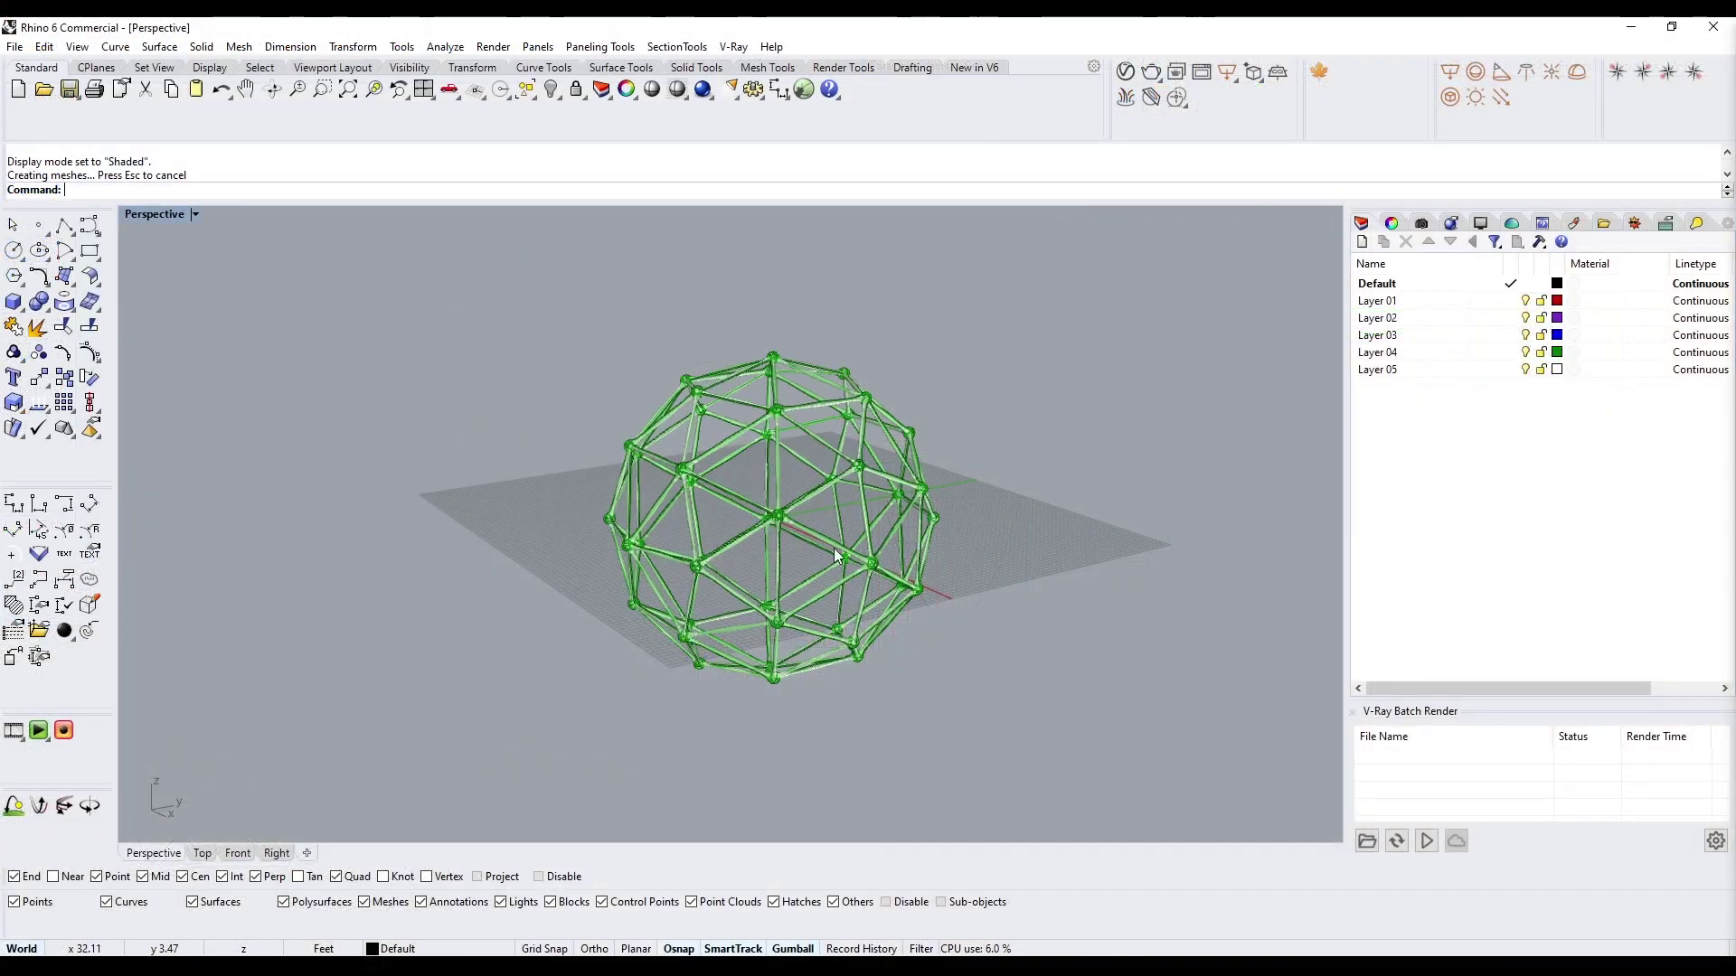
Select all the baked pipes, move them aside from the Grasshopper preview, zoom to them and deselect them
left_click_drag(472, 296, 1054, 717)
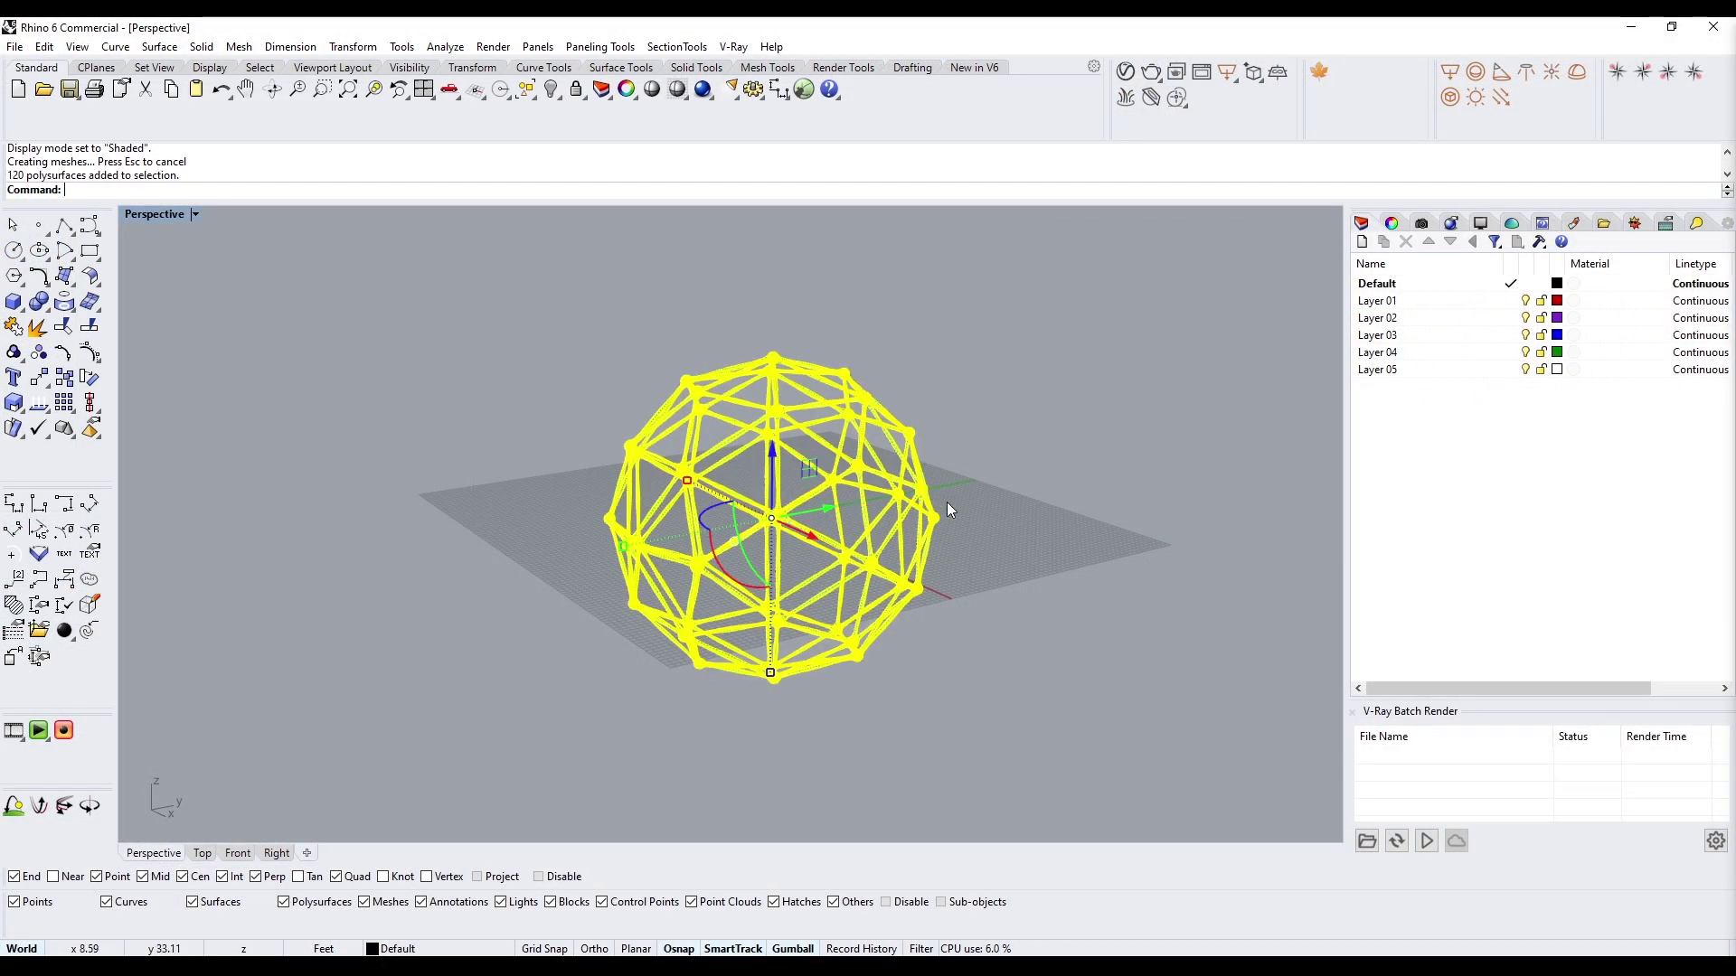
right_click_drag(886, 513, 667, 512, "shift")
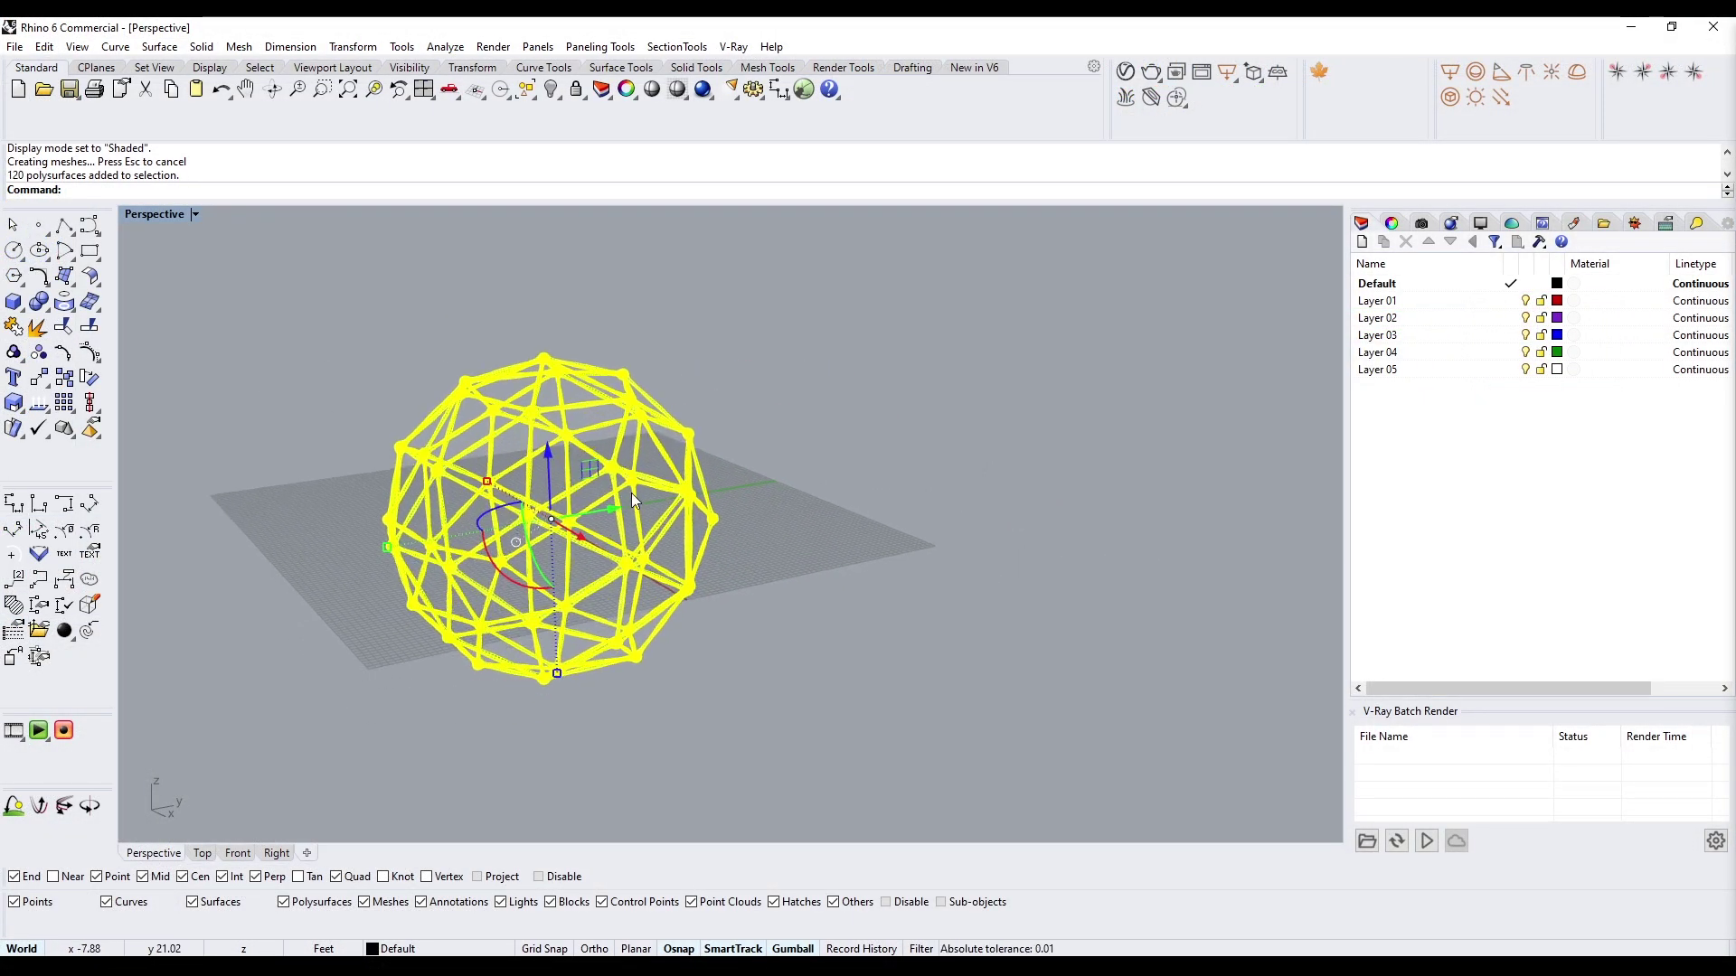
left_click_drag(616, 508, 1100, 452)
key("alt")
type("ZS")
key("Return")
left_click(1007, 474)
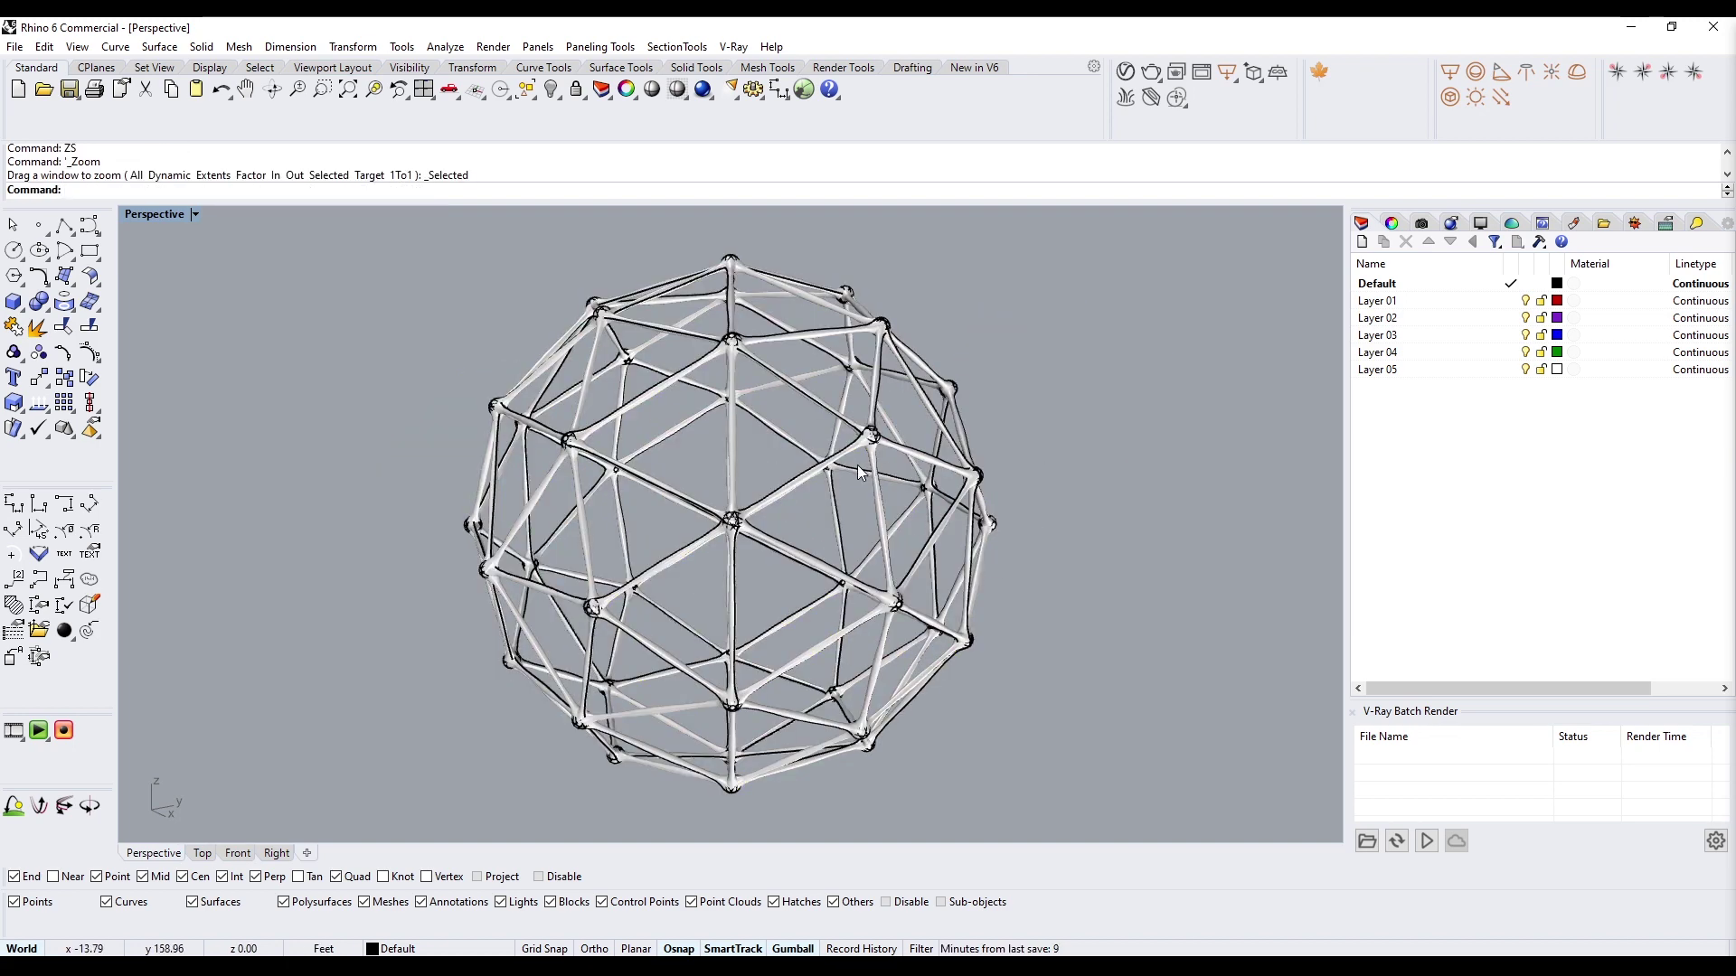
Examine one baked pipe up close, and delete the whole baked dome
scroll(790, 479, "up", 8)
left_click(539, 645)
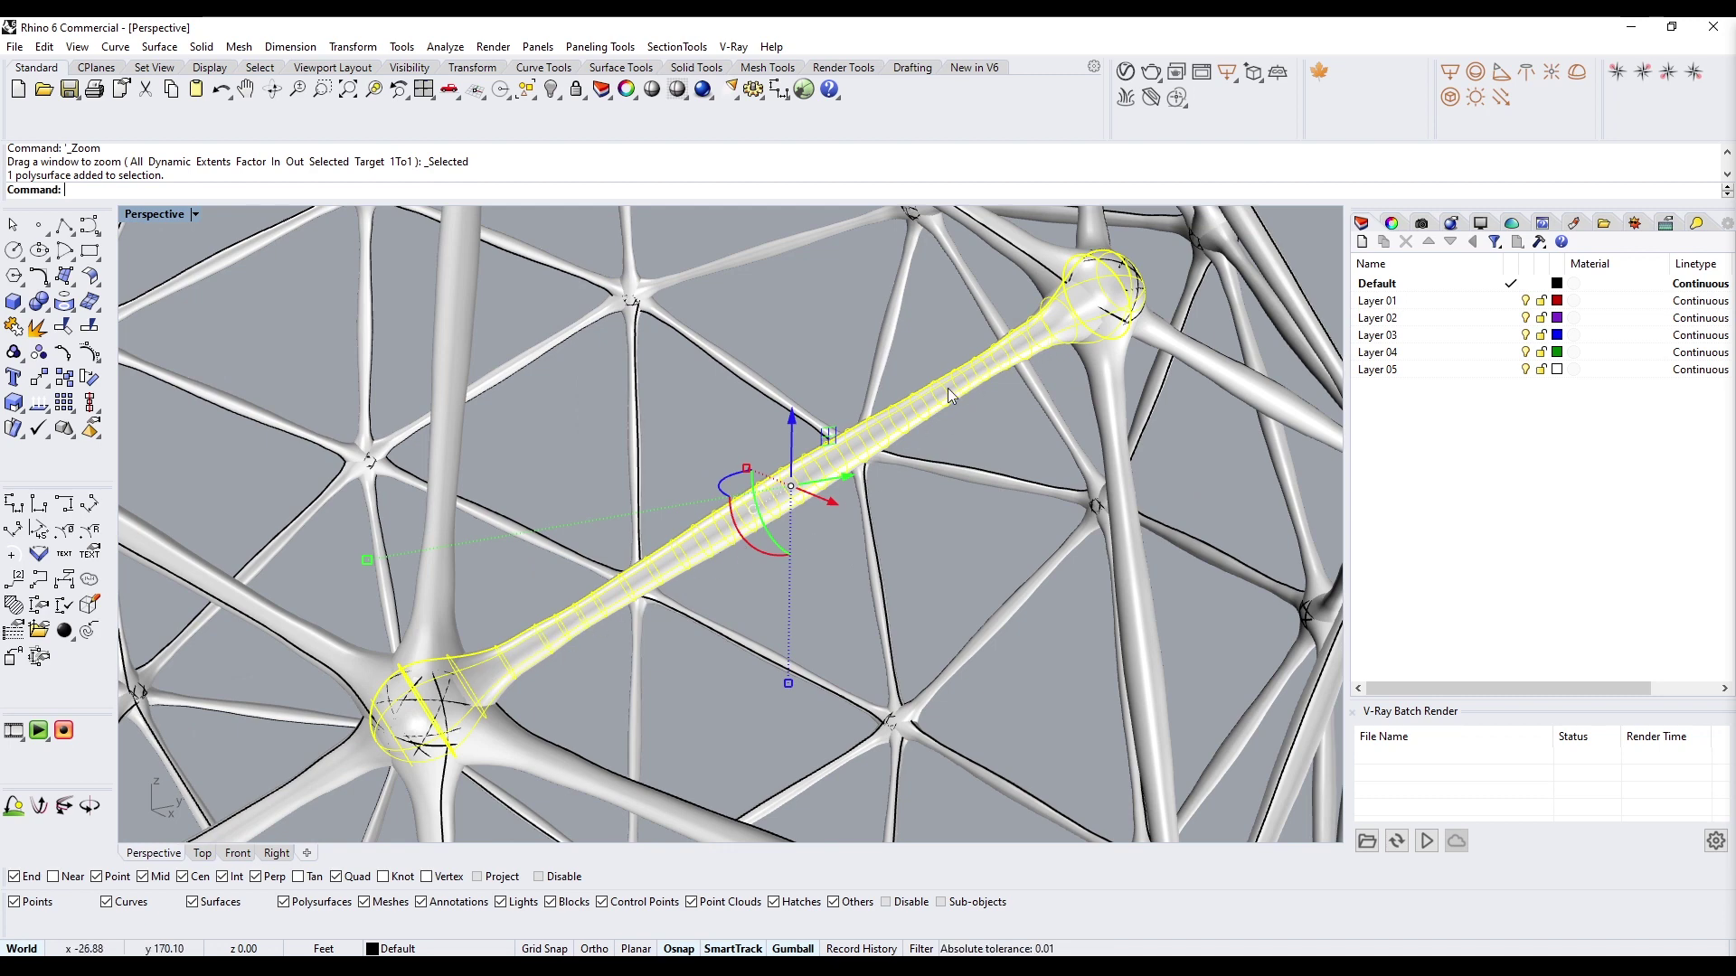
scroll(860, 473, "down", 10)
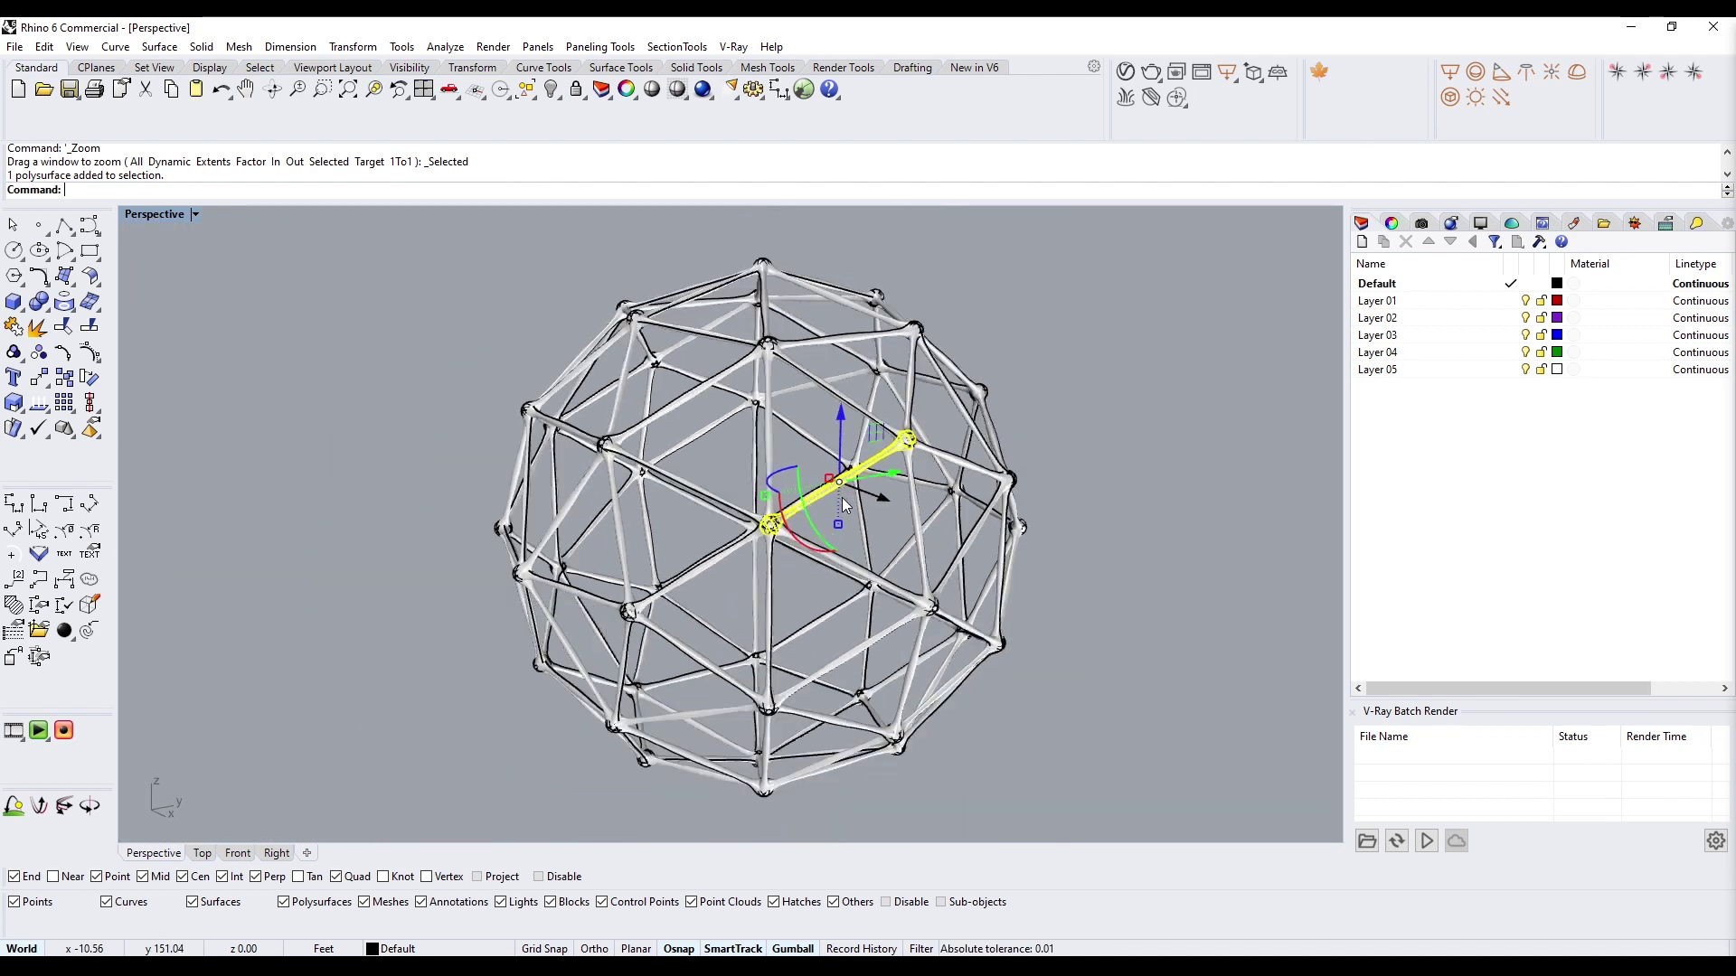
key("Escape")
scroll(631, 331, "down", 2)
left_click_drag(535, 279, 987, 678)
key("Delete")
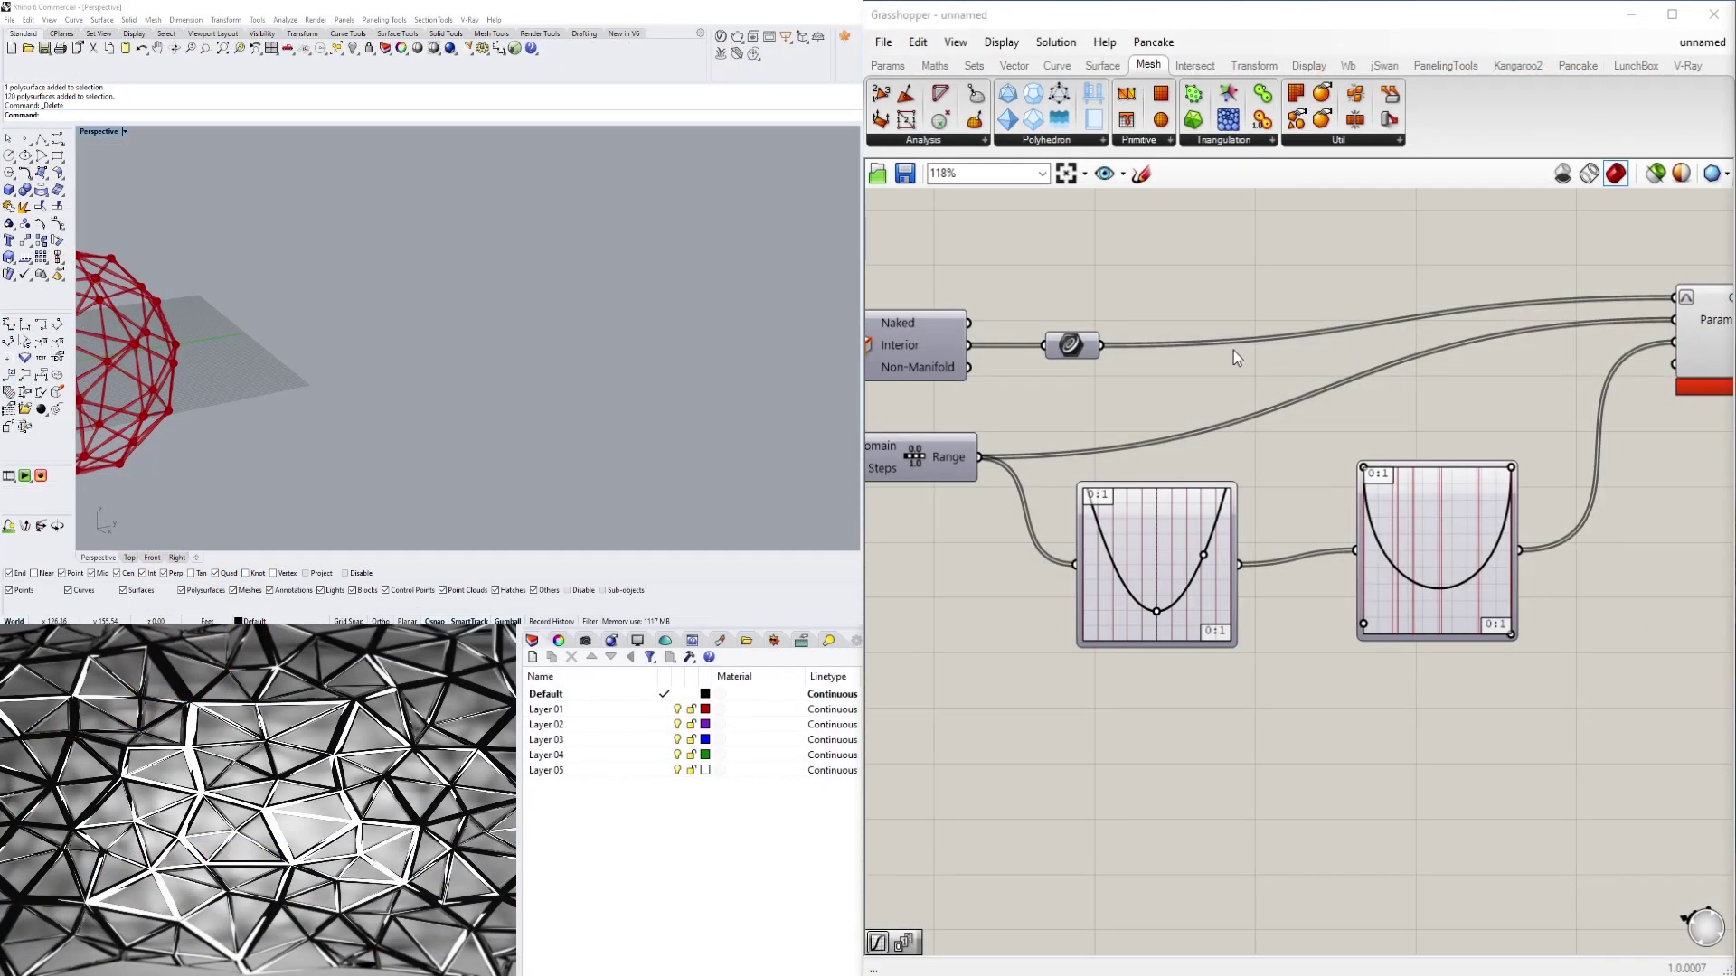
Check the Range component's Steps input and inspect the pipes of the live dome preview
right_click_drag(948, 364, 1294, 373)
scroll(1225, 481, "up", 4)
mouse_move(1228, 470)
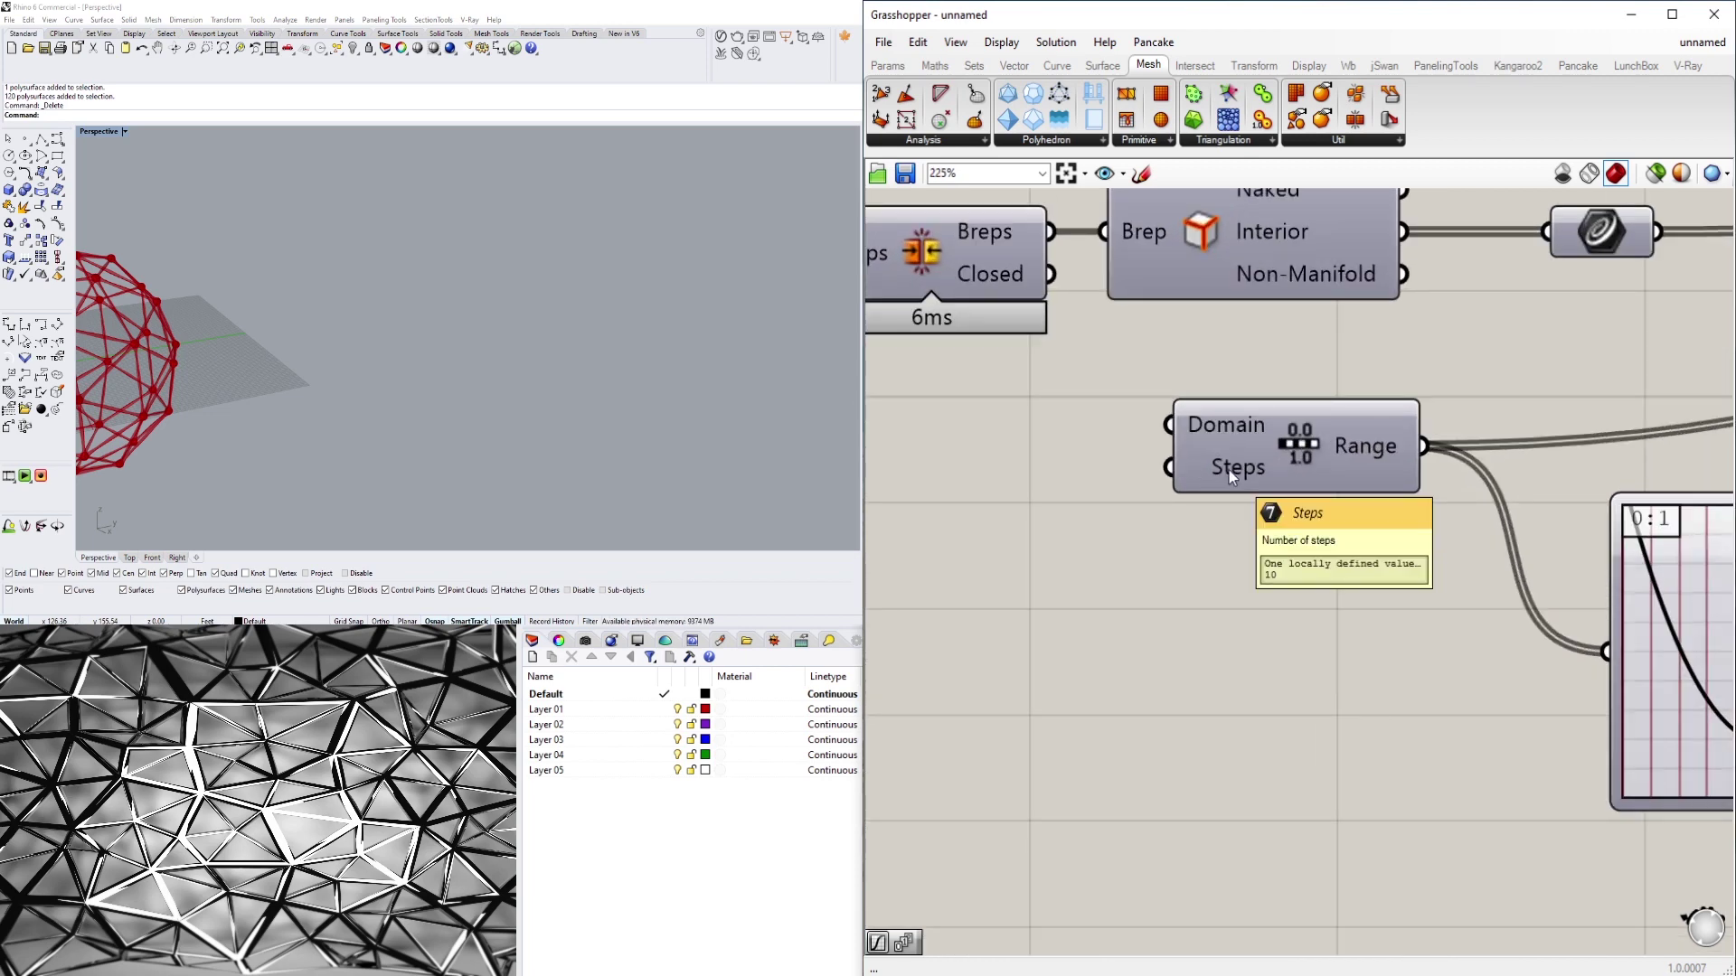
scroll(175, 390, "down", 6)
right_click_drag(232, 381, 444, 281, "shift")
scroll(412, 337, "up", 10)
scroll(371, 280, "up", 7)
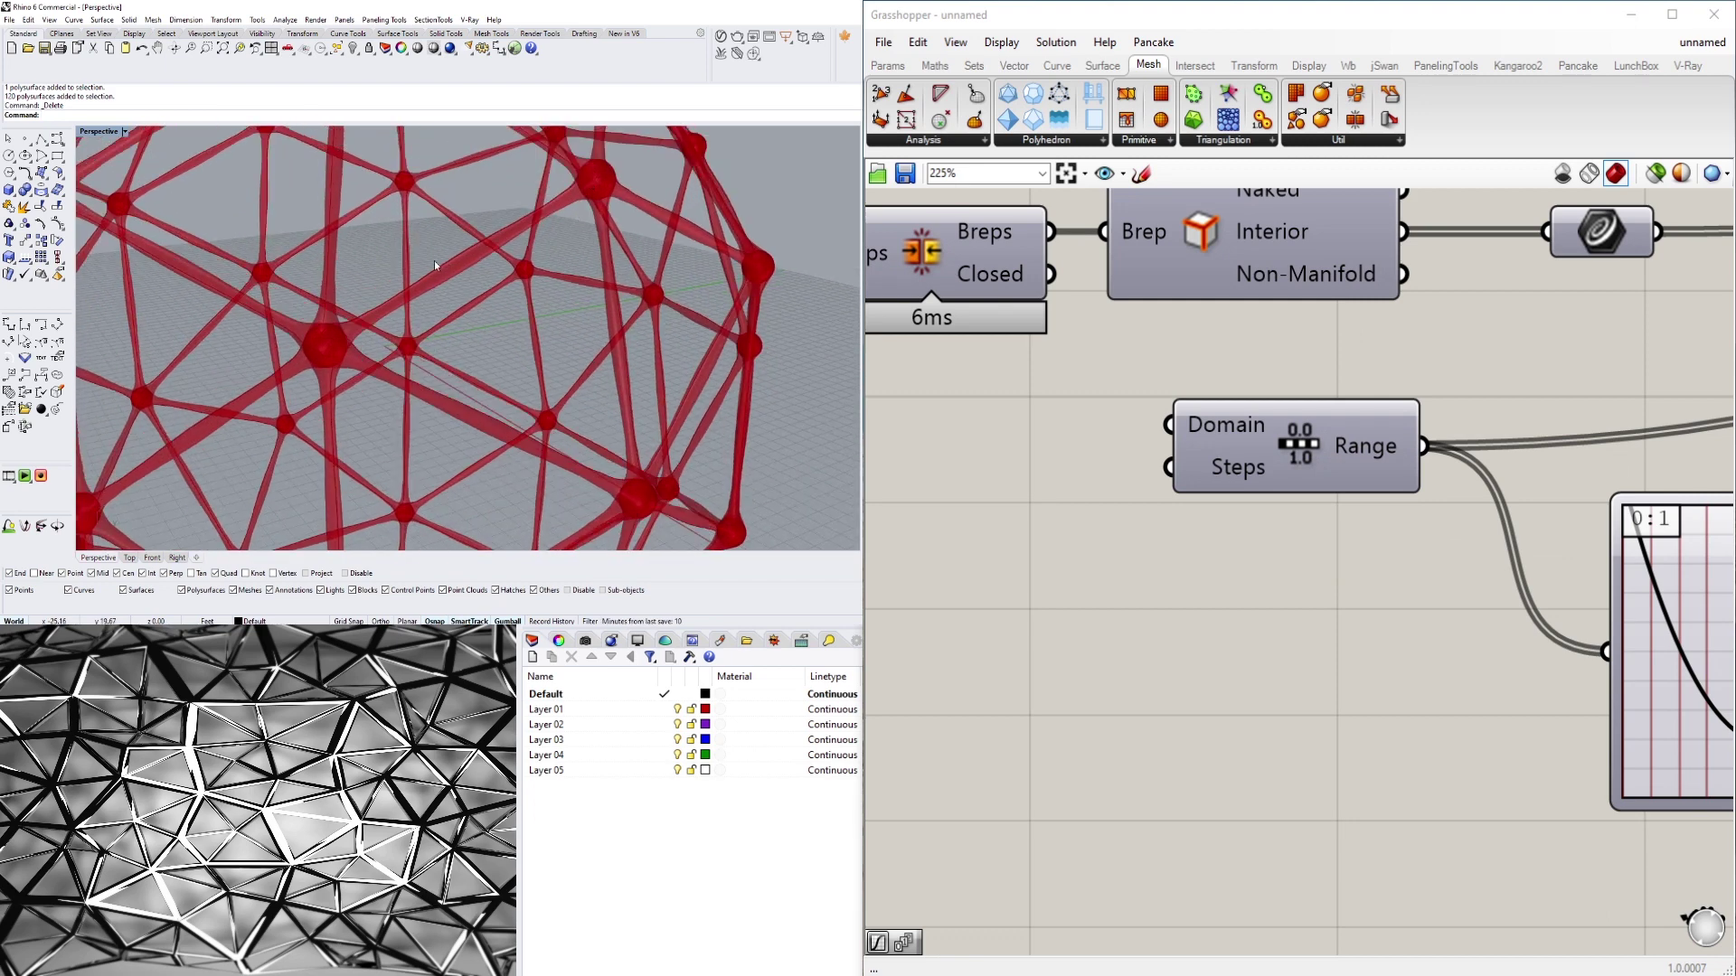
Add a Number Slider with the value 3 beside Range and connect it to the Steps input
right_click_drag(1078, 457, 1205, 458)
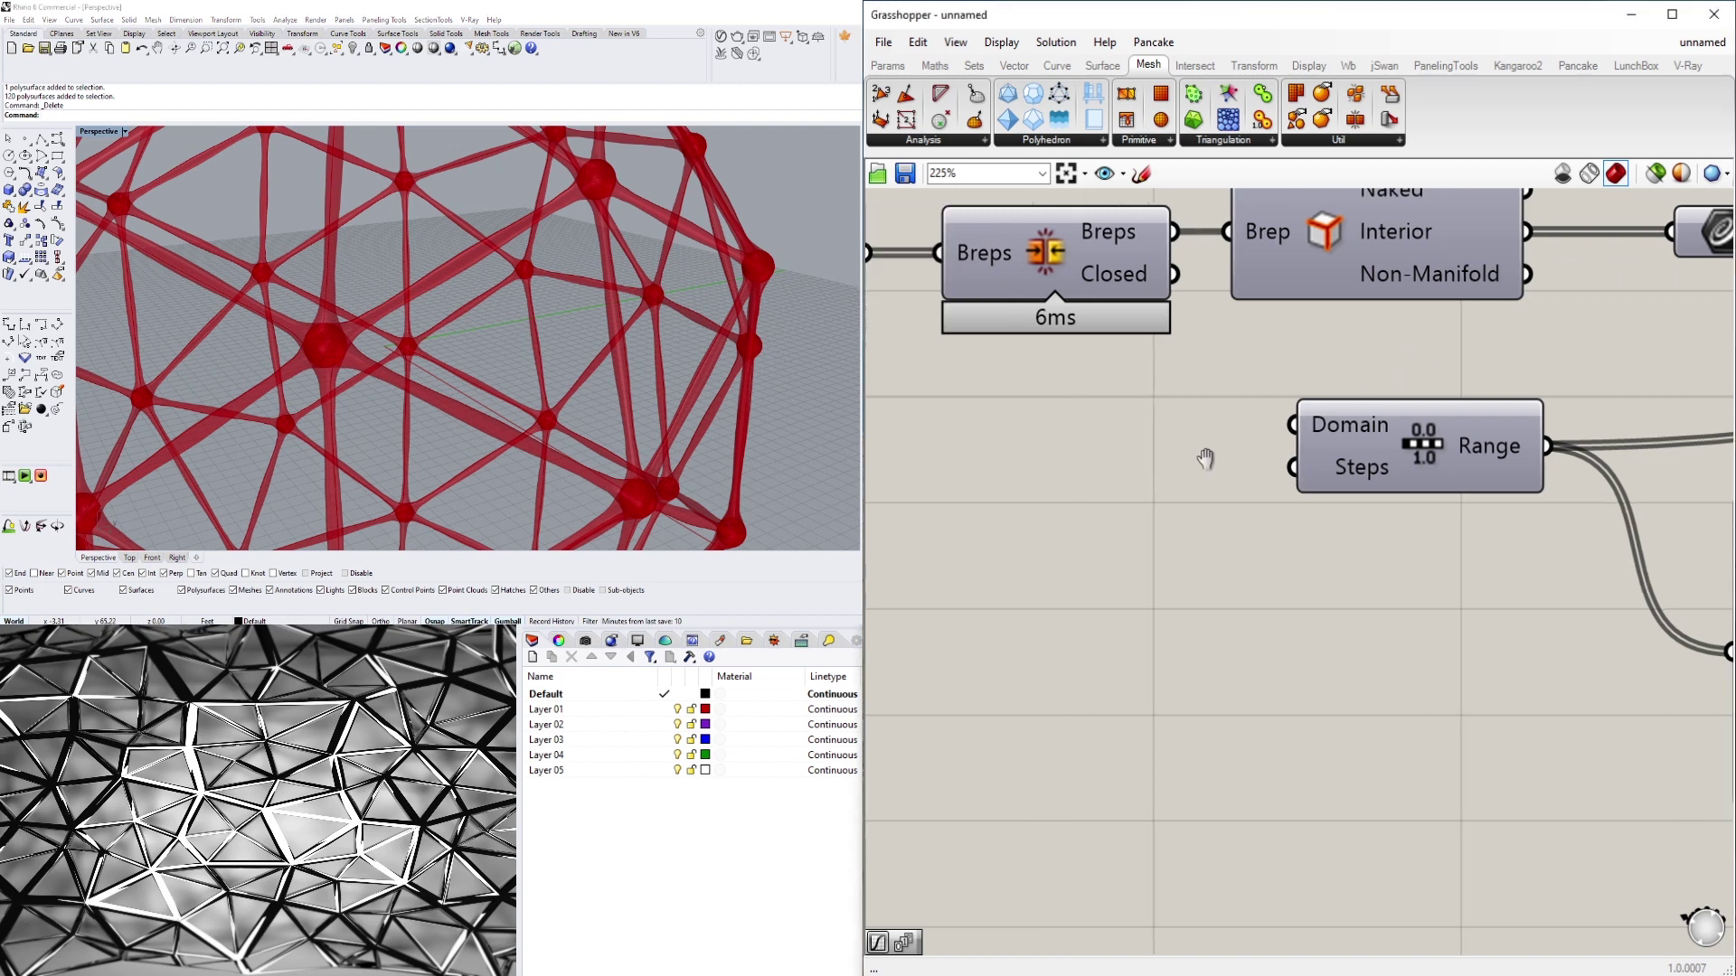
double_click(1132, 470)
type("3")
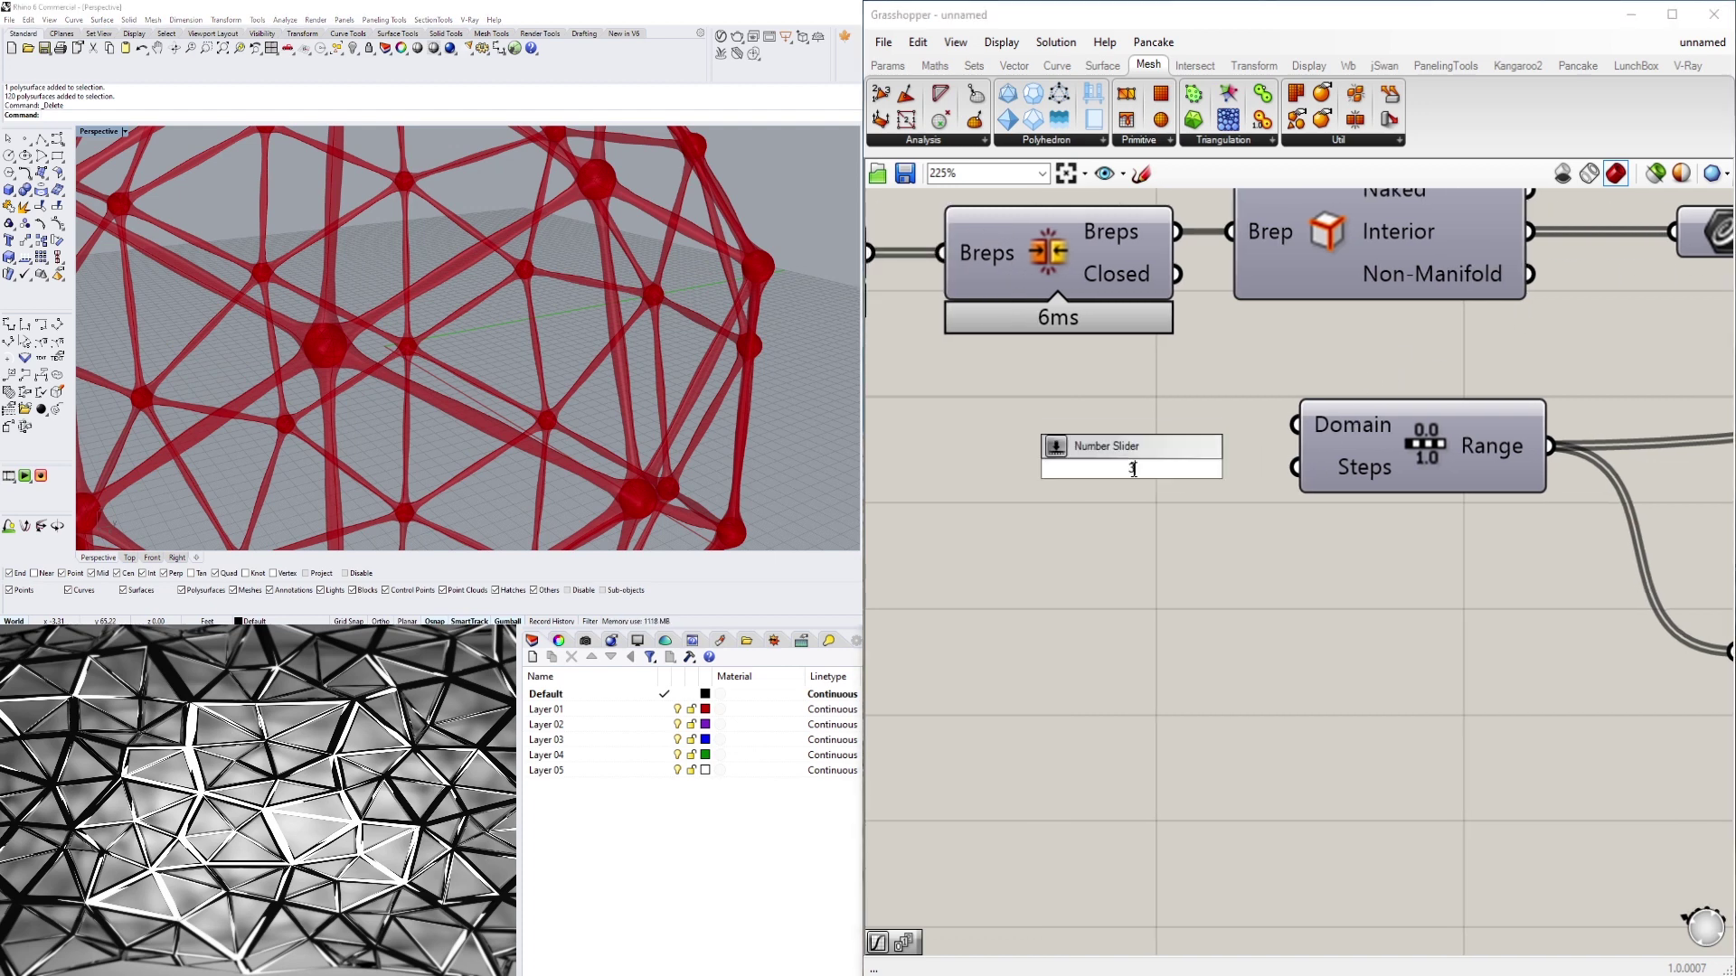
key("Return")
left_click(761, 27)
right_click_drag(982, 487, 1294, 491)
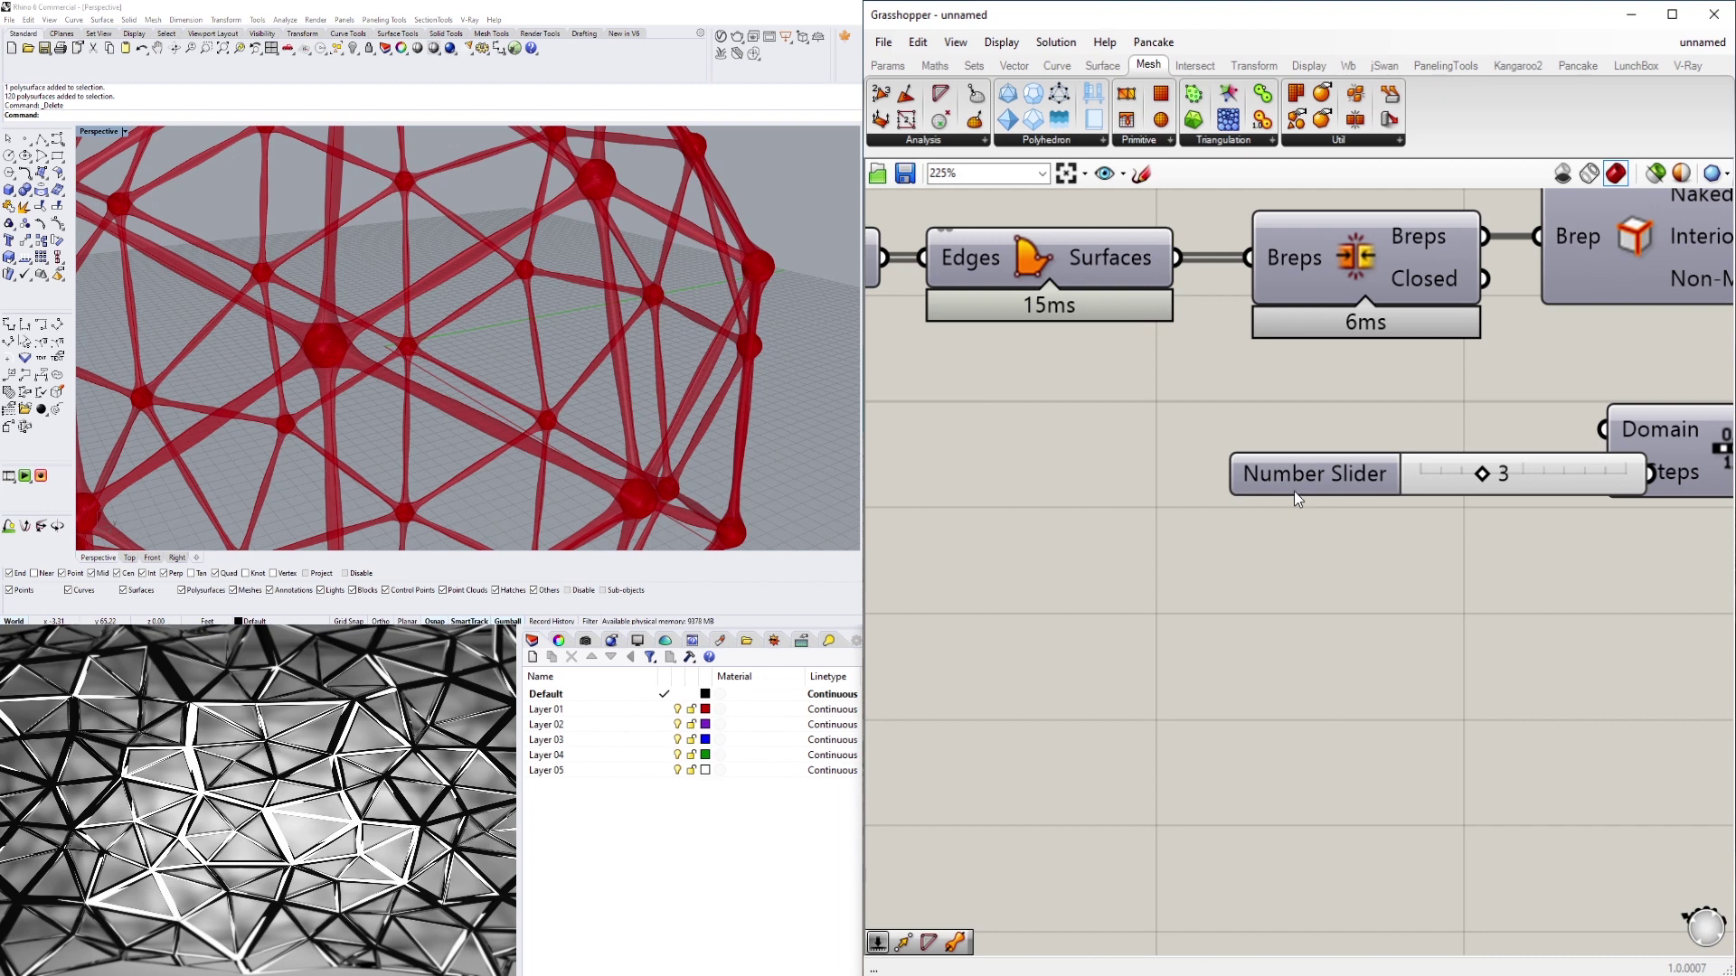
left_click_drag(1294, 491, 1170, 497)
left_click_drag(1504, 495, 1603, 472)
Bake the three-step version of the dome's pipes from Pipe Variable
scroll(465, 284, "down", 10)
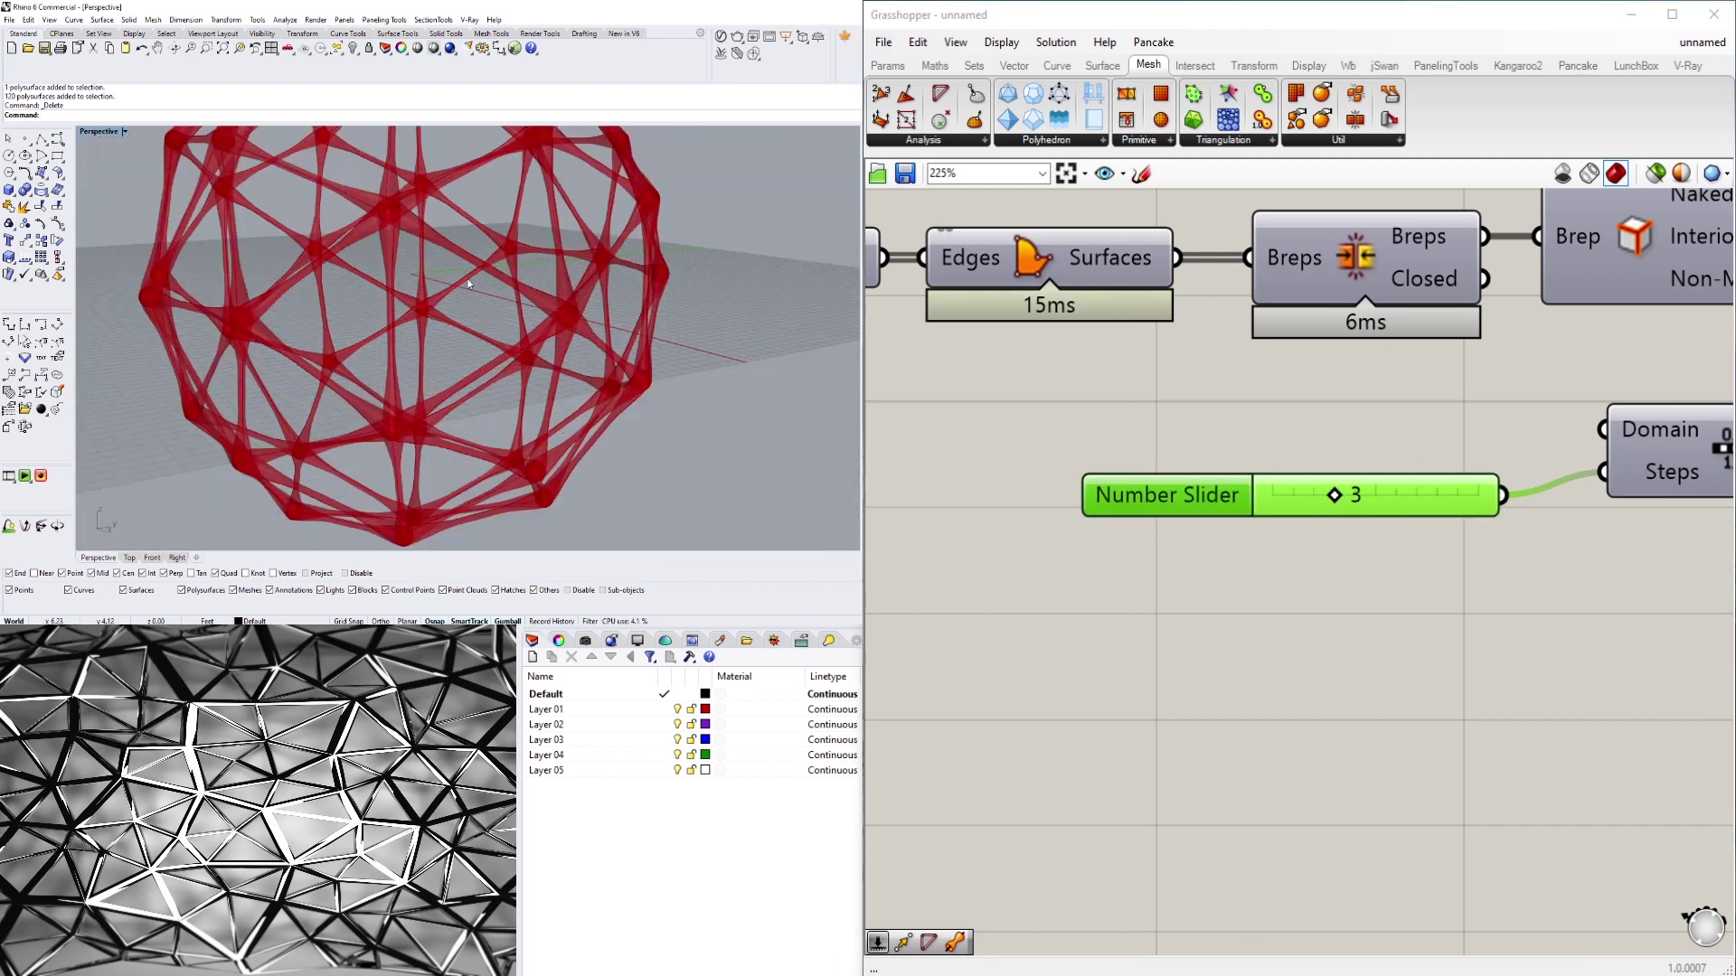
scroll(454, 297, "up", 7)
scroll(620, 405, "down", 4)
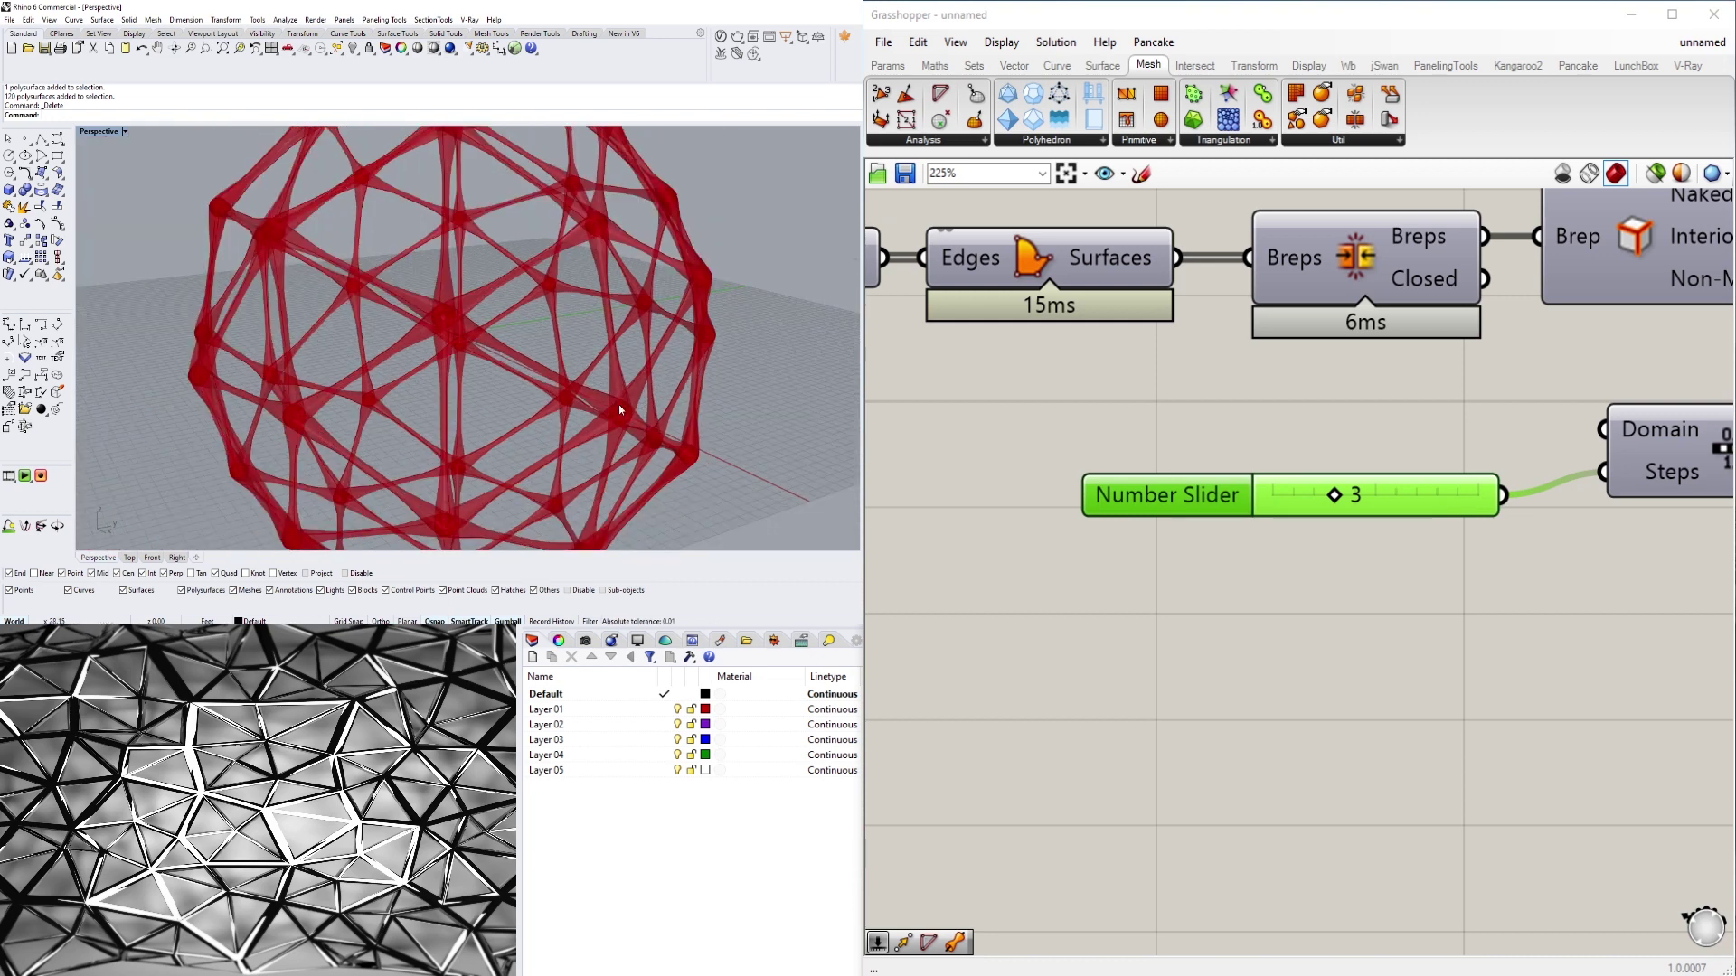
scroll(1571, 497, "down", 4)
right_click_drag(1681, 618, 1248, 636)
left_click(1412, 387)
middle_click(1412, 389)
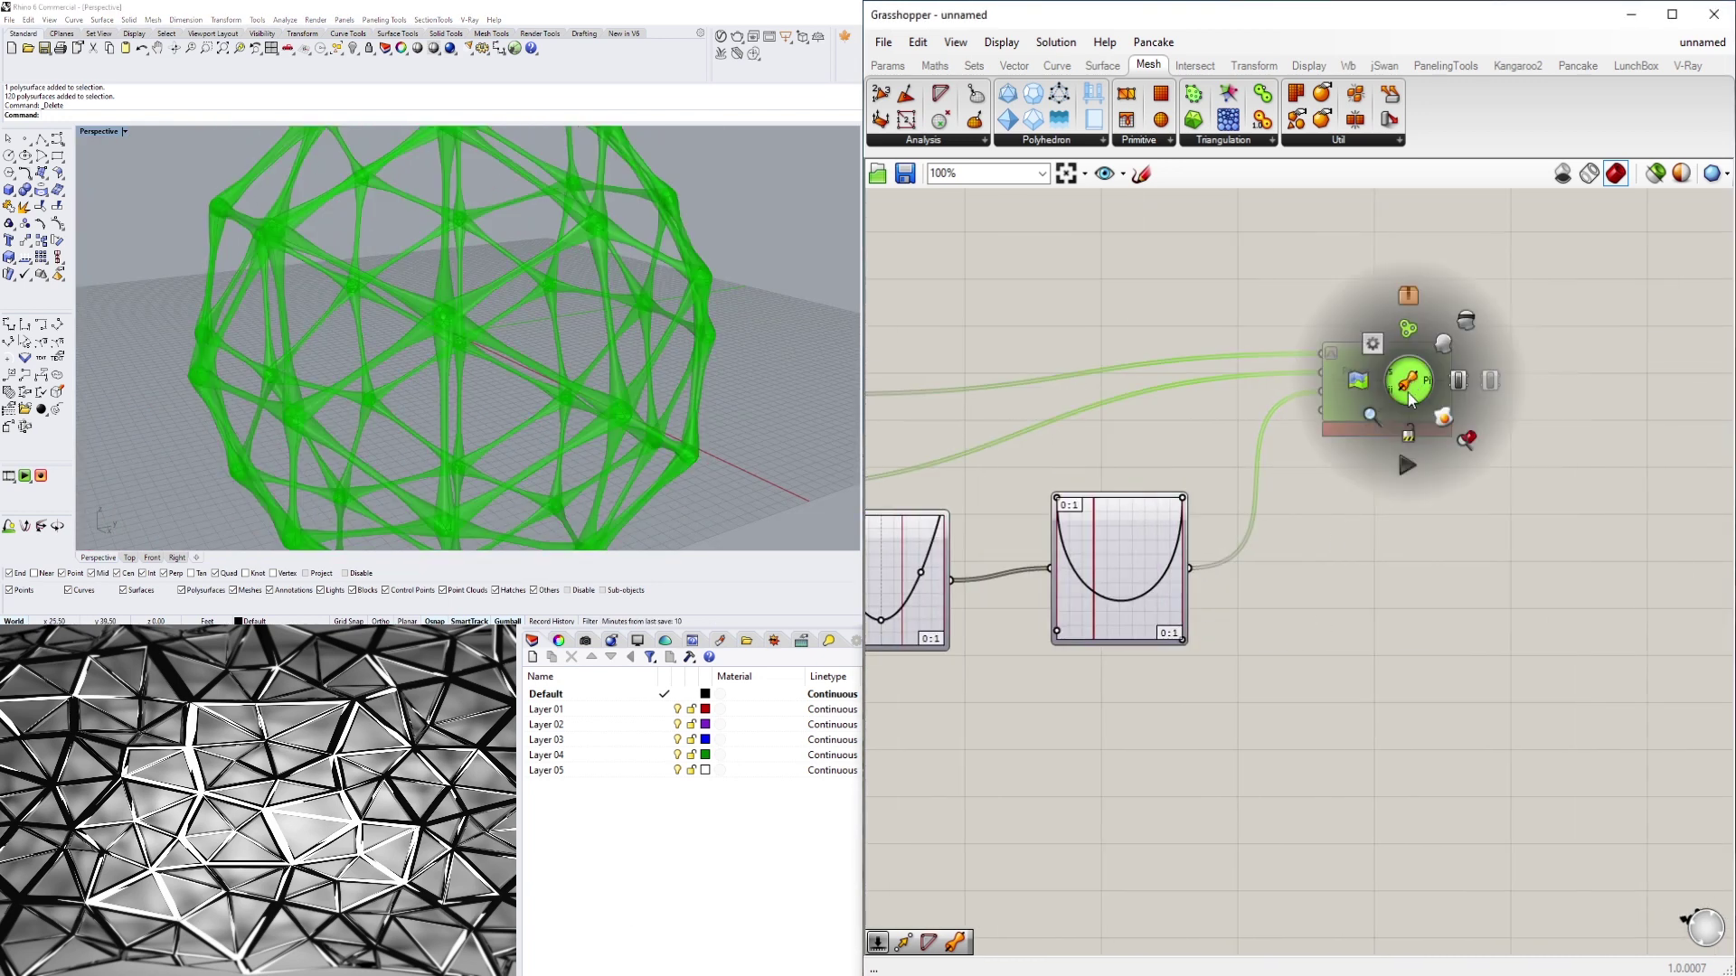
left_click(1444, 428)
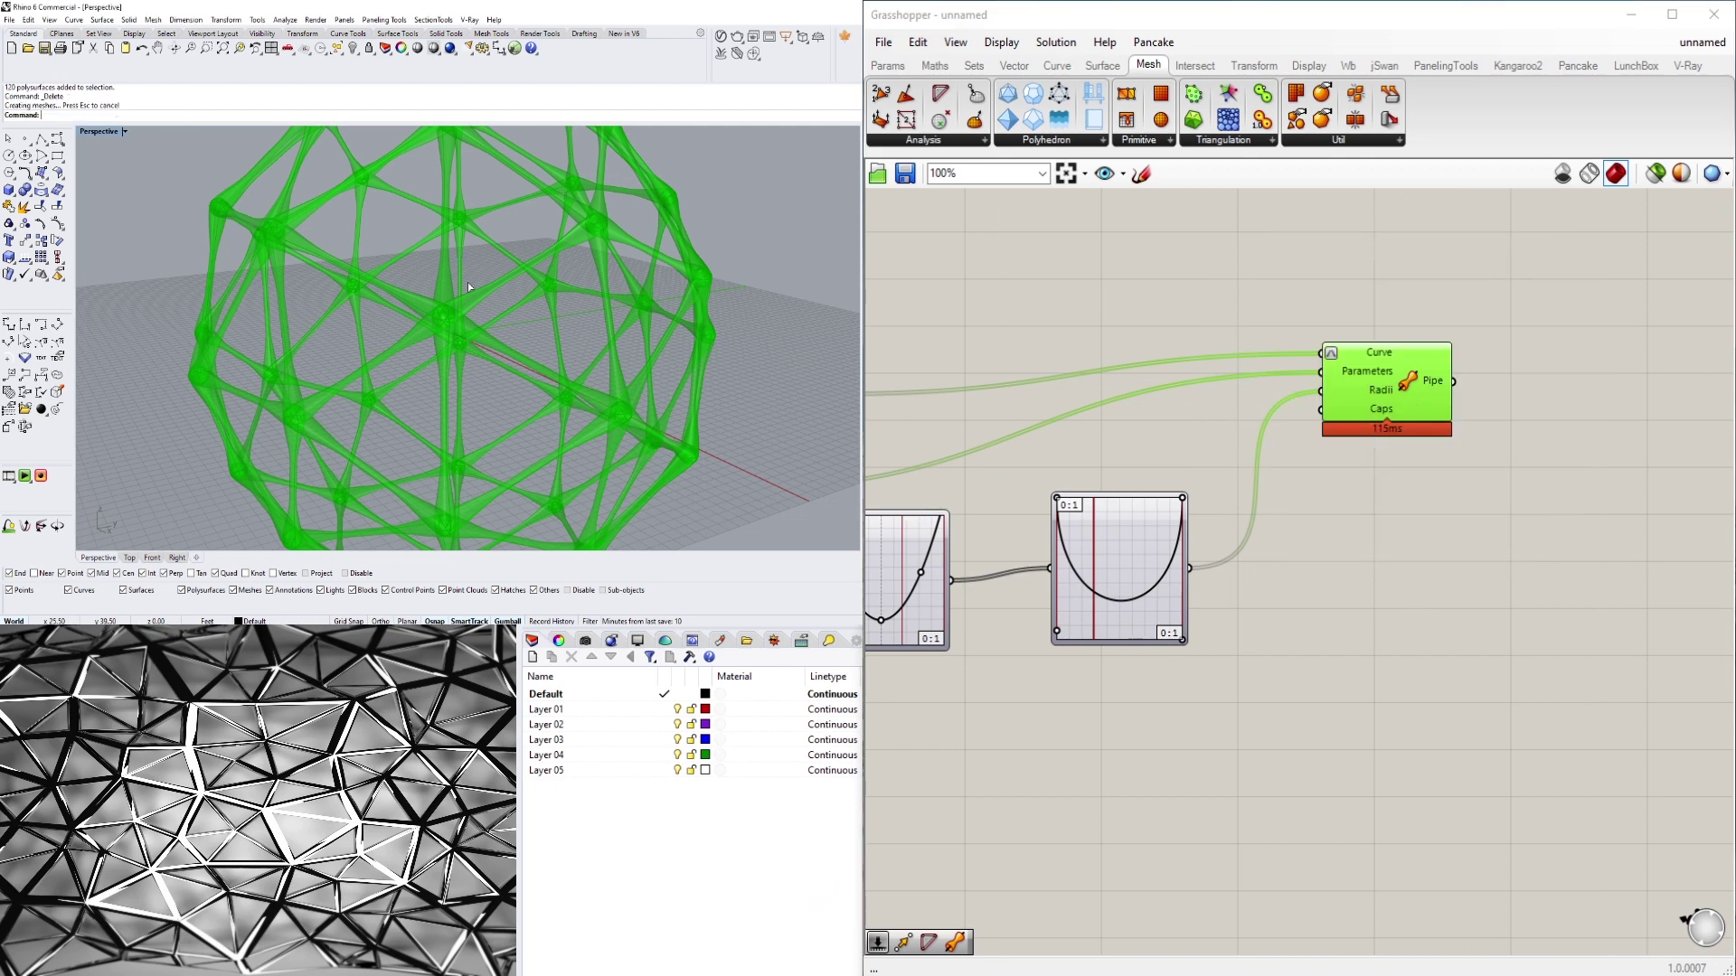
Select the newly baked dome, move it aside from the preview, zoom to it and deselect it
scroll(305, 193, "down", 5)
left_click_drag(304, 193, 638, 474)
left_click_drag(499, 307, 667, 292)
type("ZS")
key("Return")
left_click(666, 292)
Examine a single baked pipe and how the pipes meet at the dome's joints
scroll(517, 316, "up", 4)
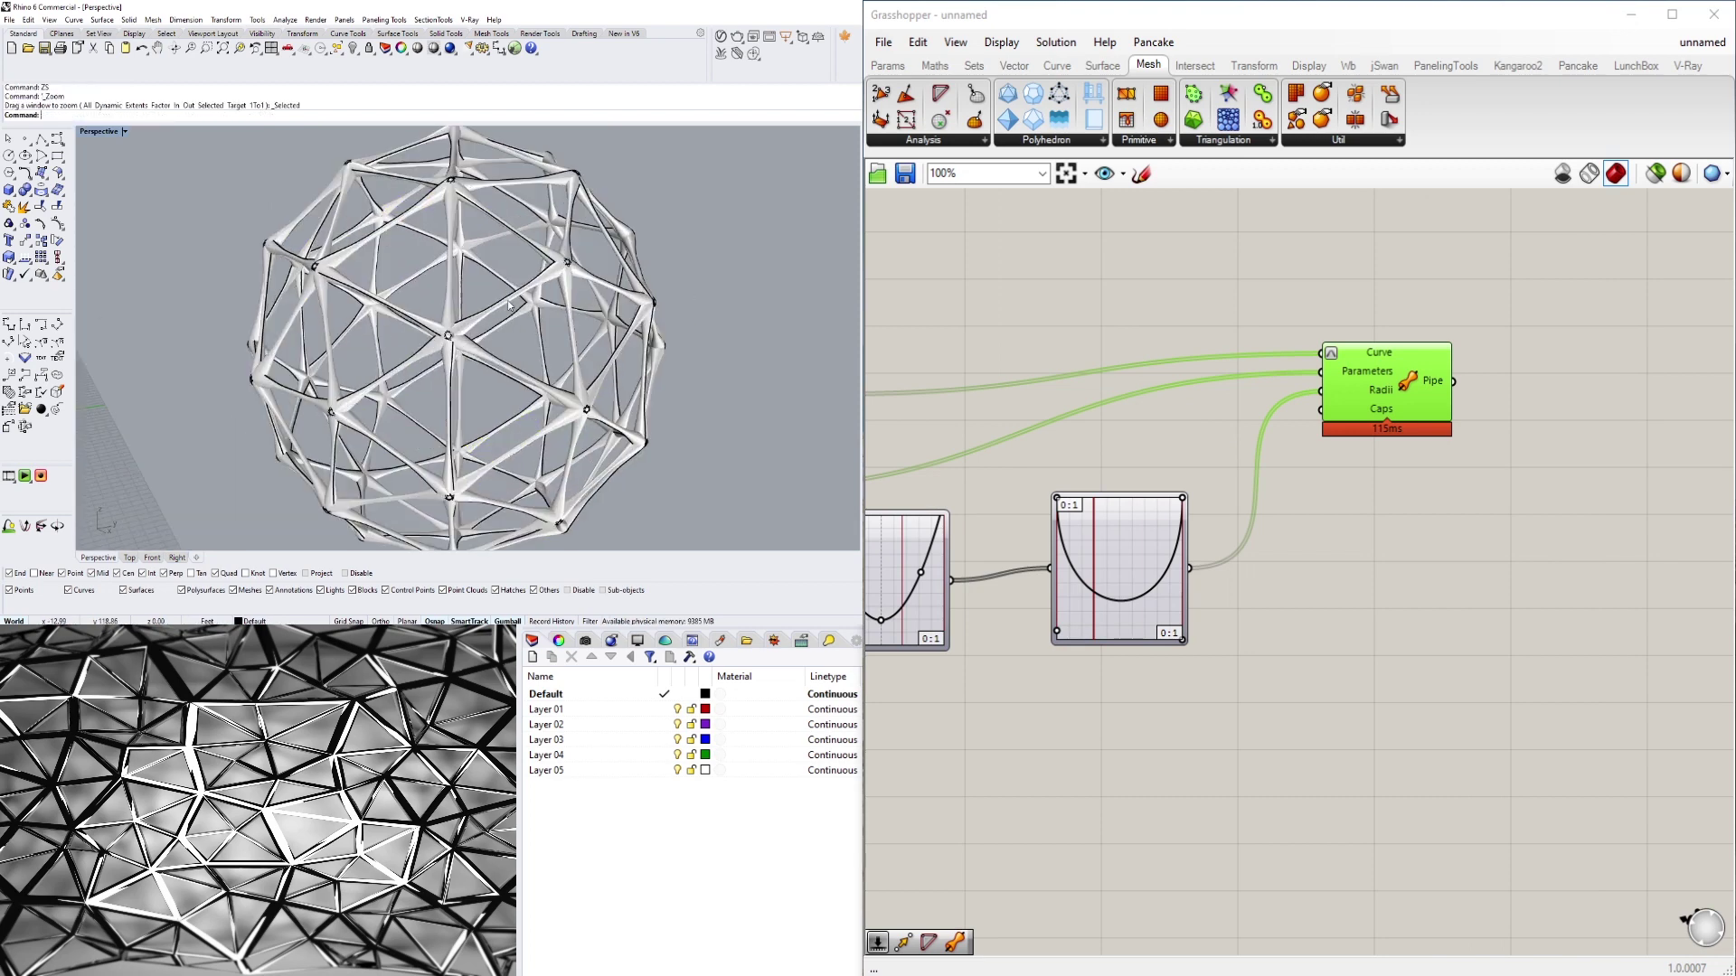
left_click(526, 284)
scroll(580, 306, "up", 5)
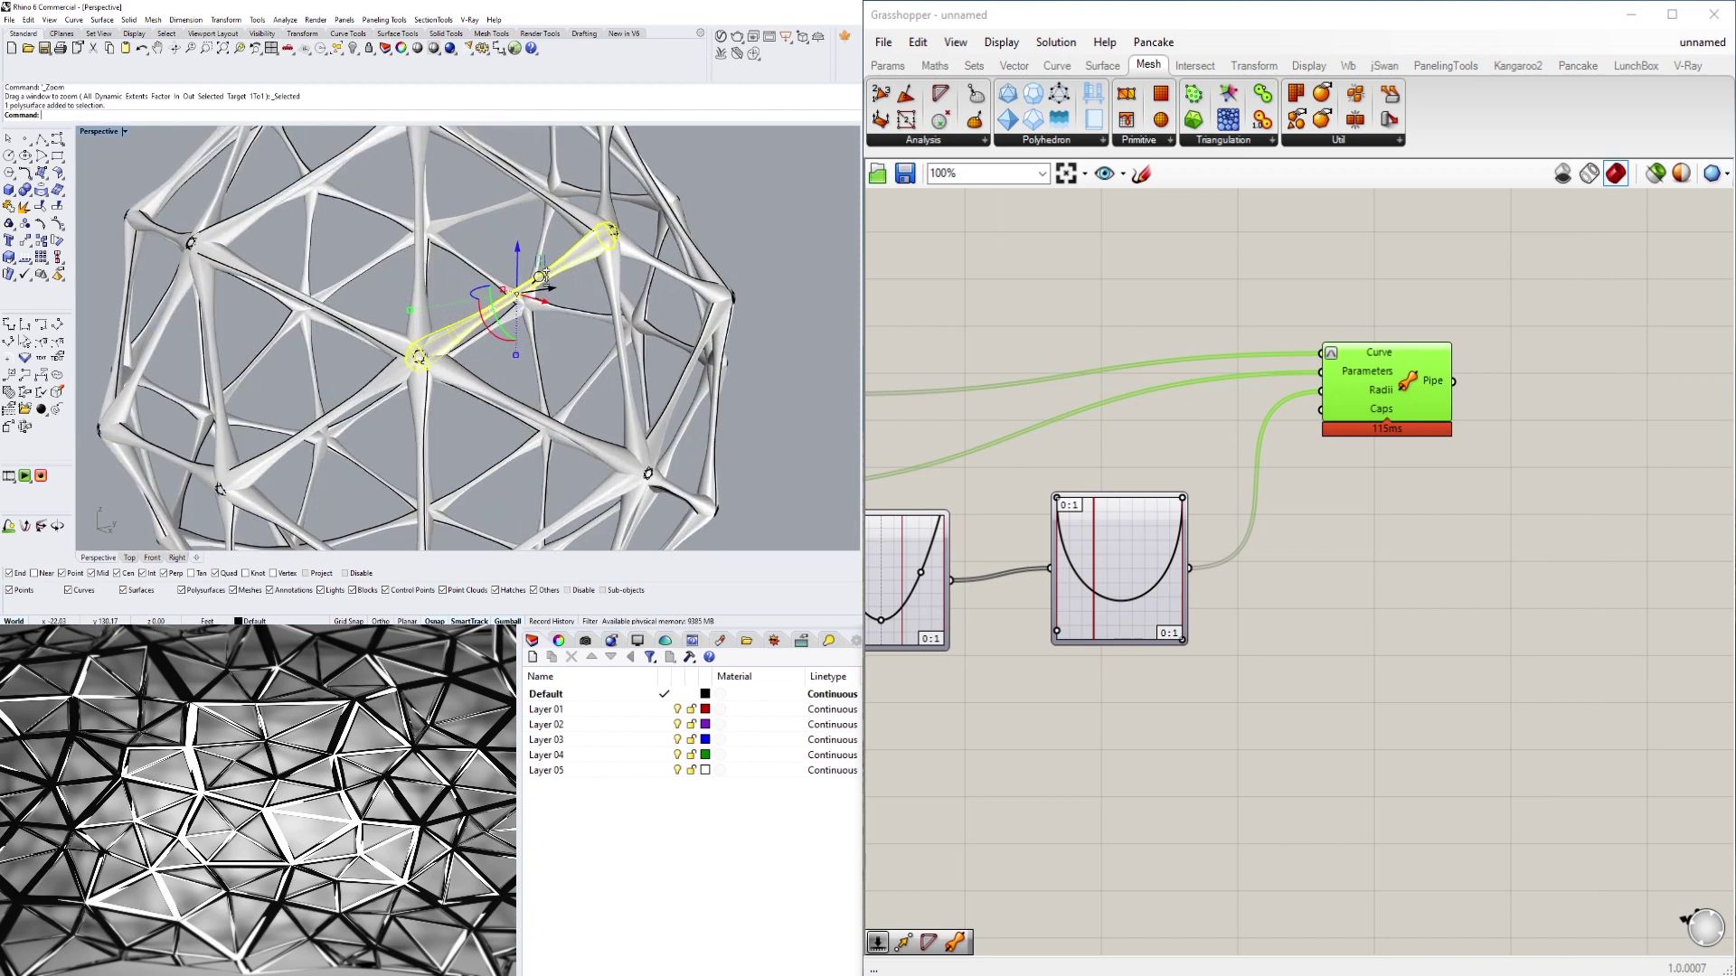
scroll(615, 226, "up", 3)
key("Escape")
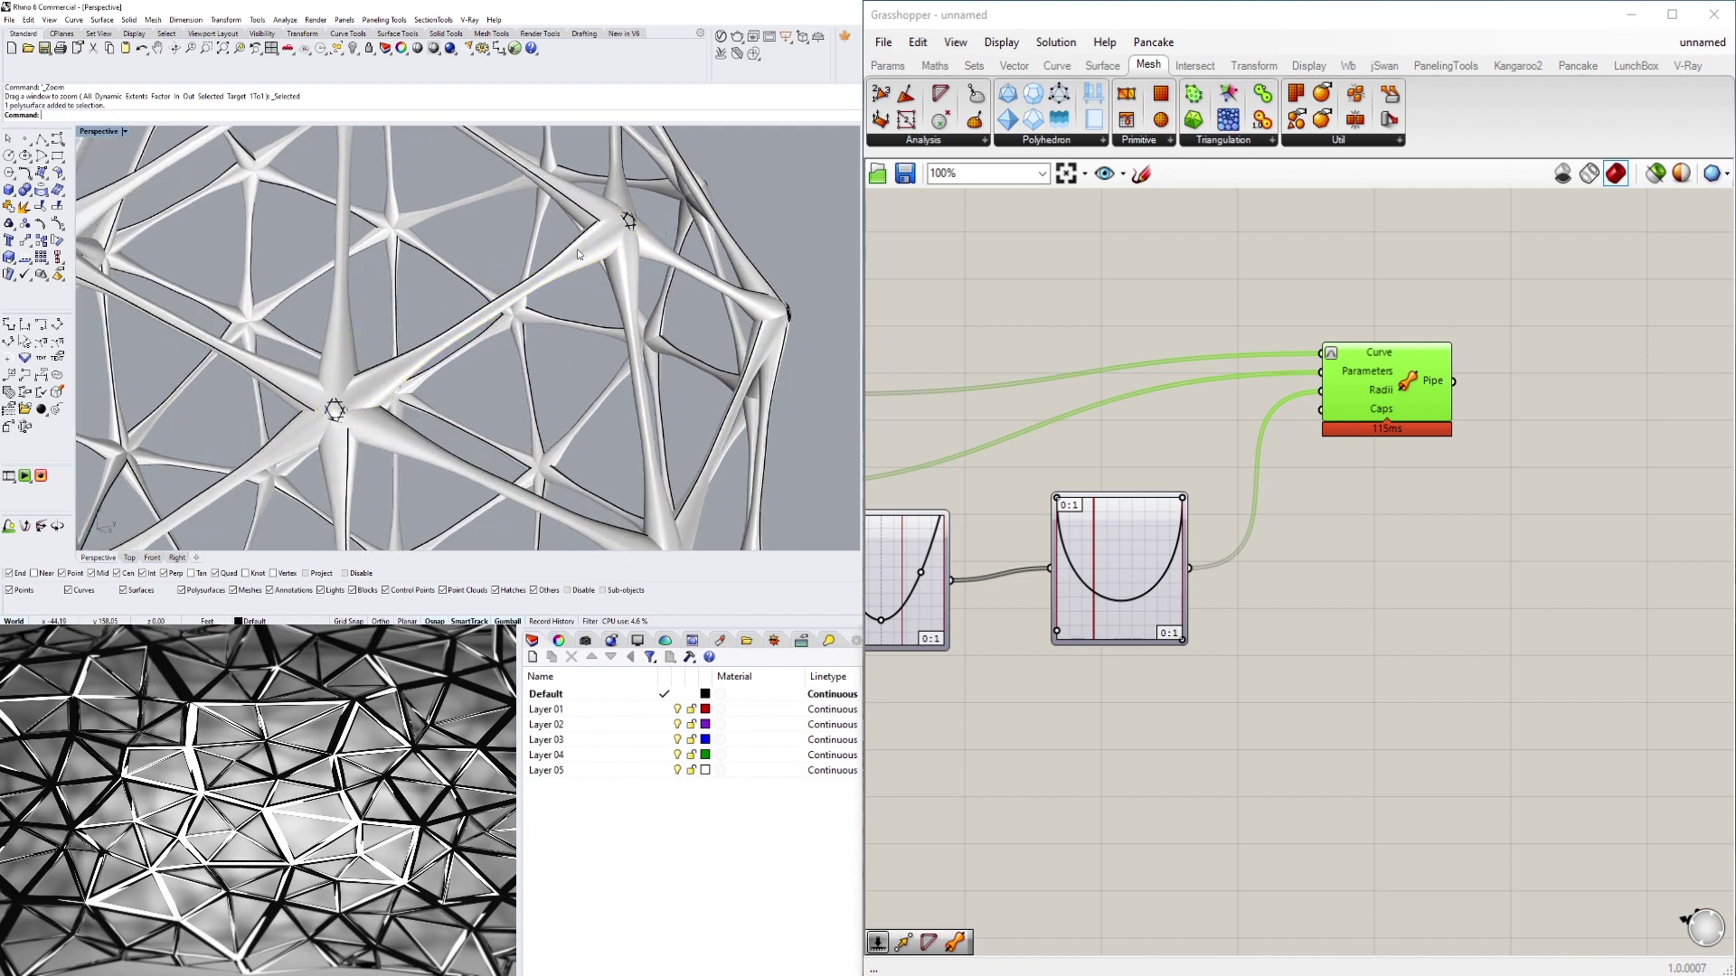
scroll(511, 307, "down", 10)
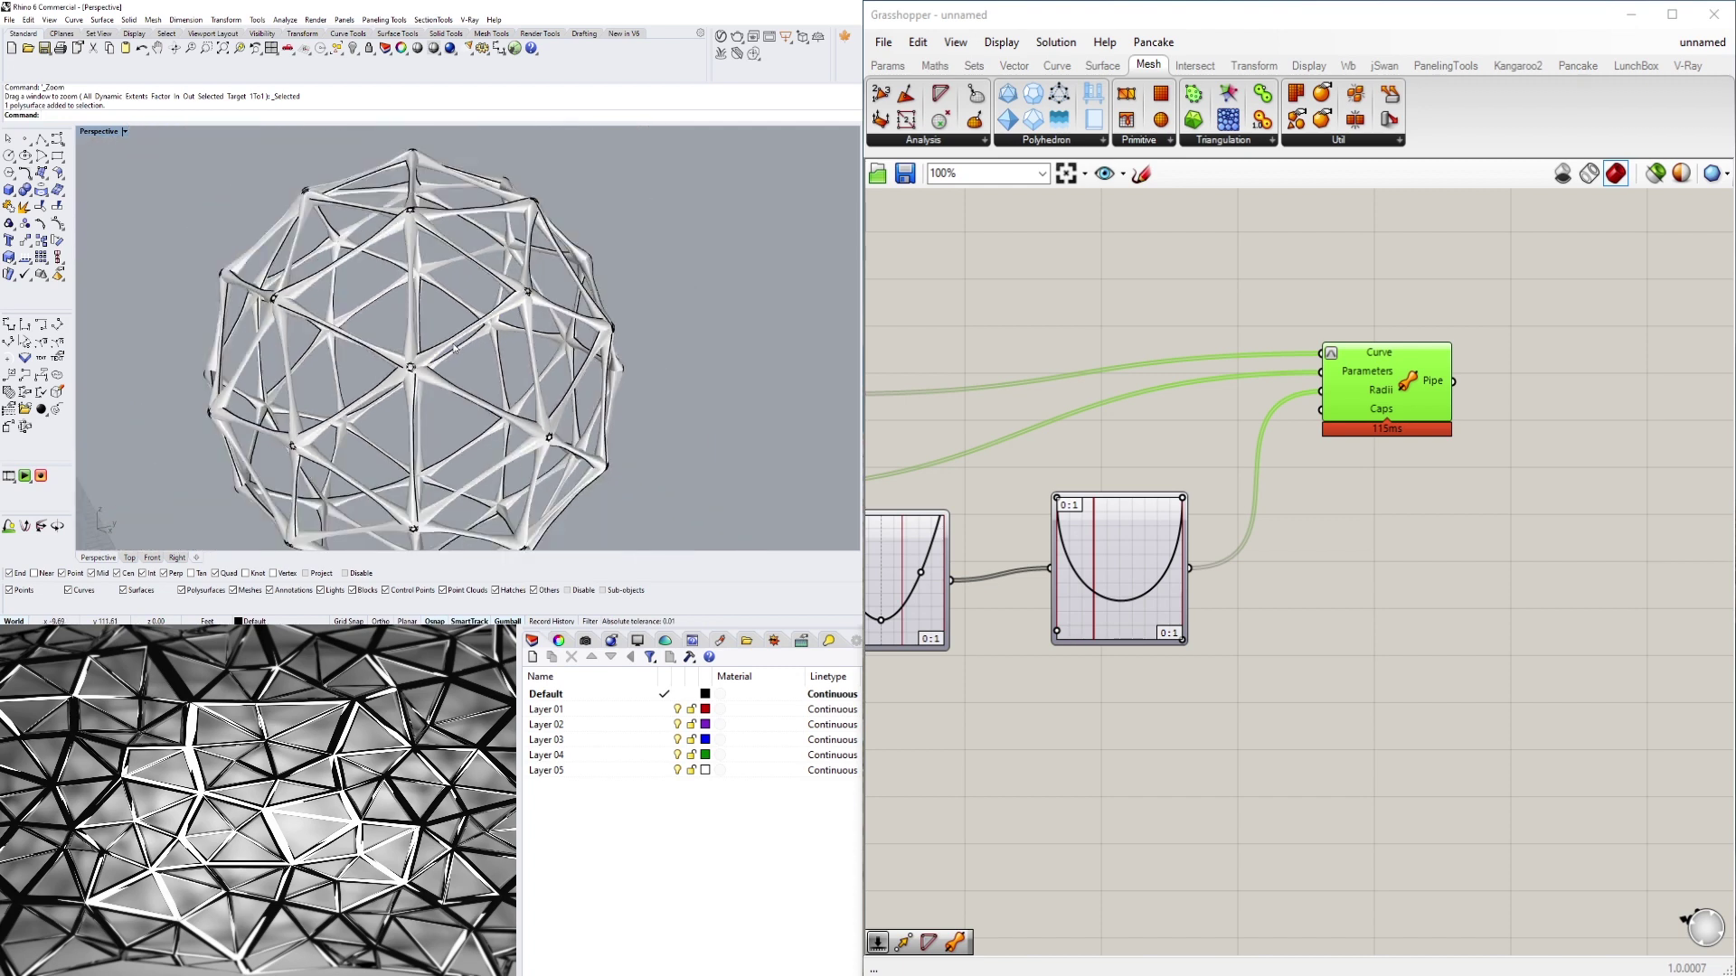
Select all the baked pipes beside the preview and delete them
right_click_drag(431, 334, 506, 294, "shift")
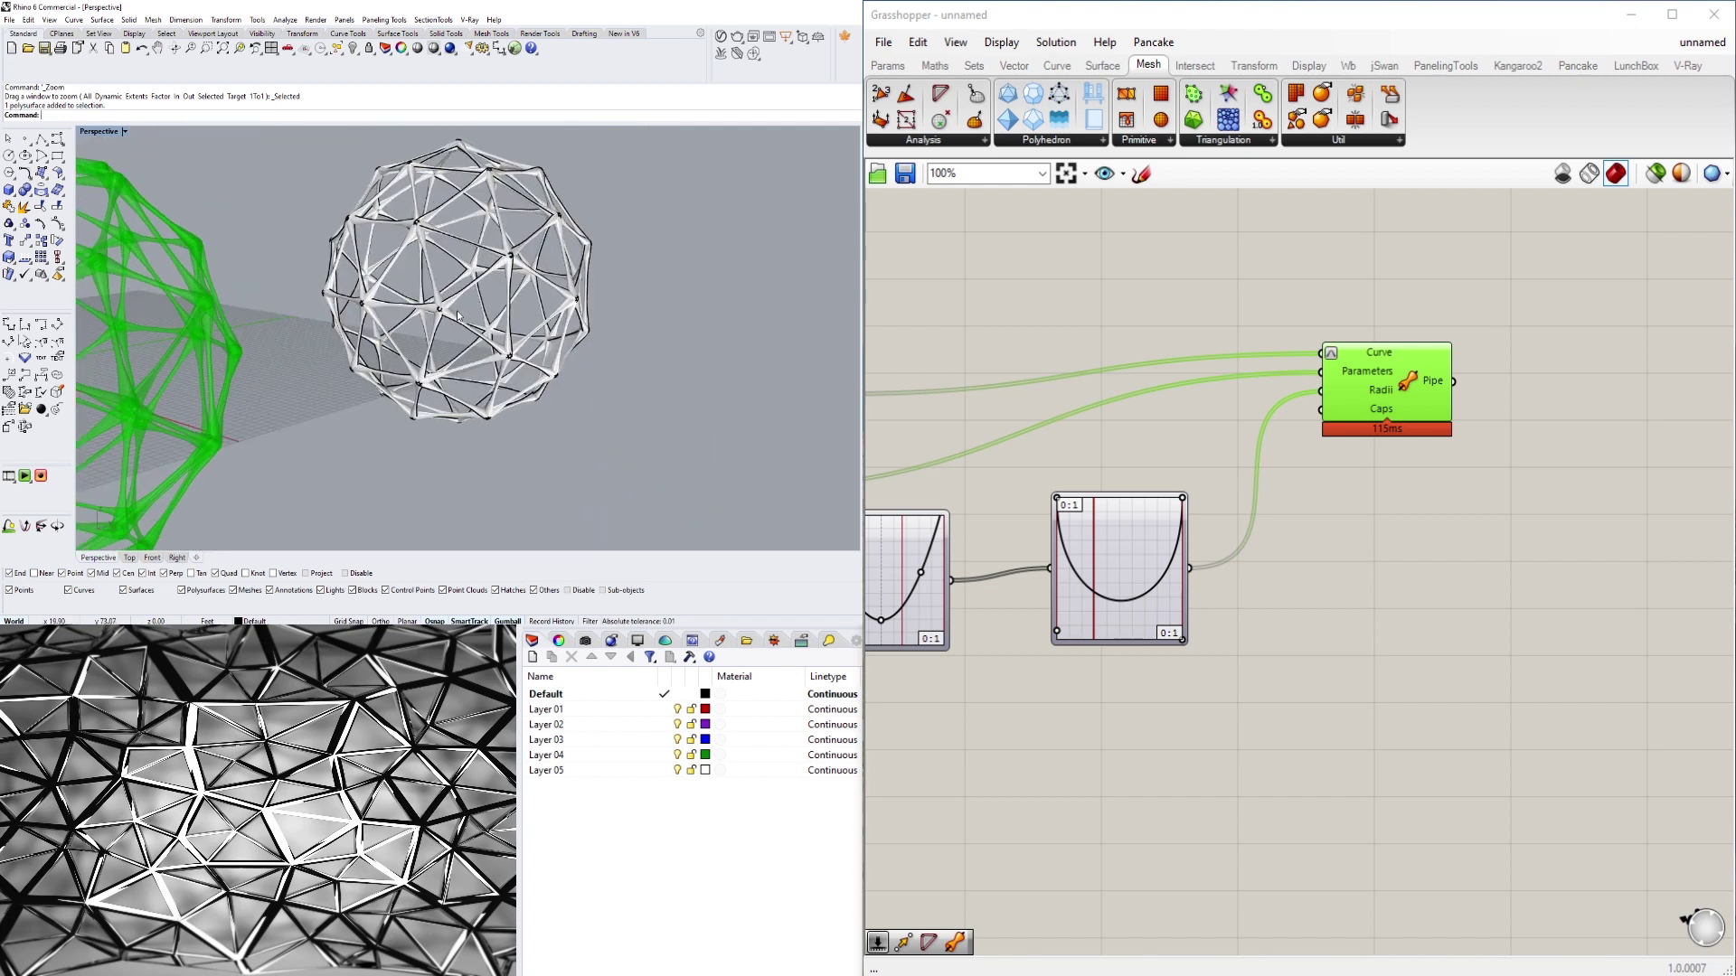
scroll(472, 286, "down", 6)
left_click_drag(326, 167, 622, 432)
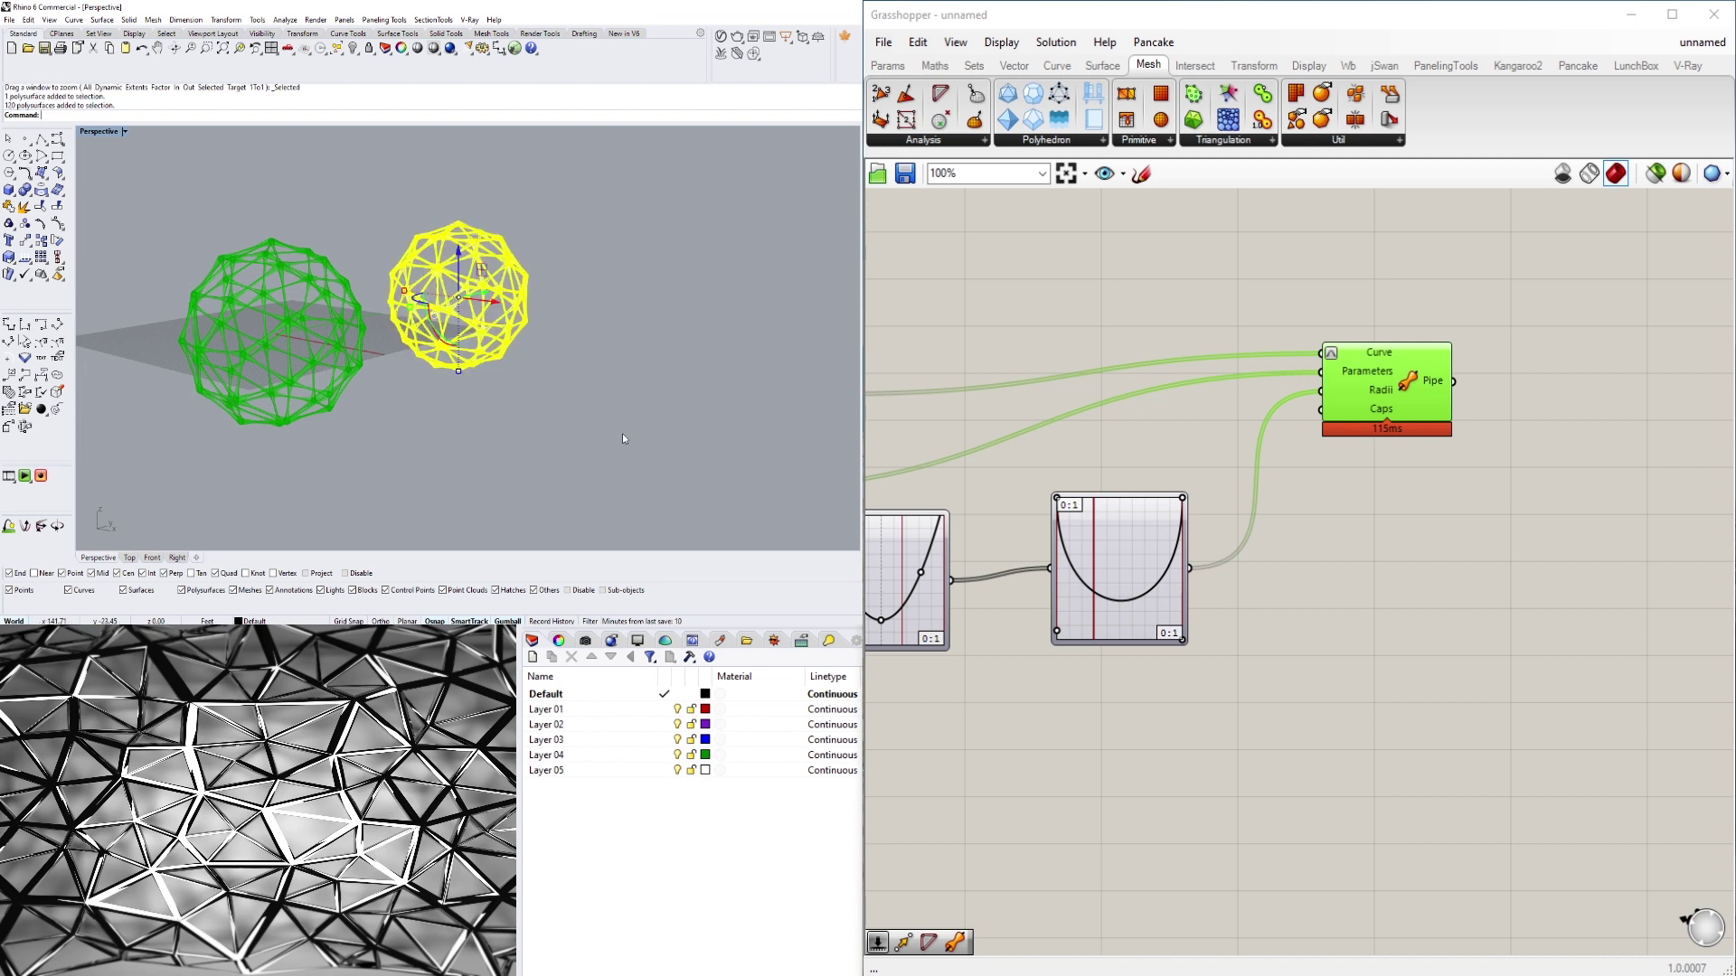
key("Delete")
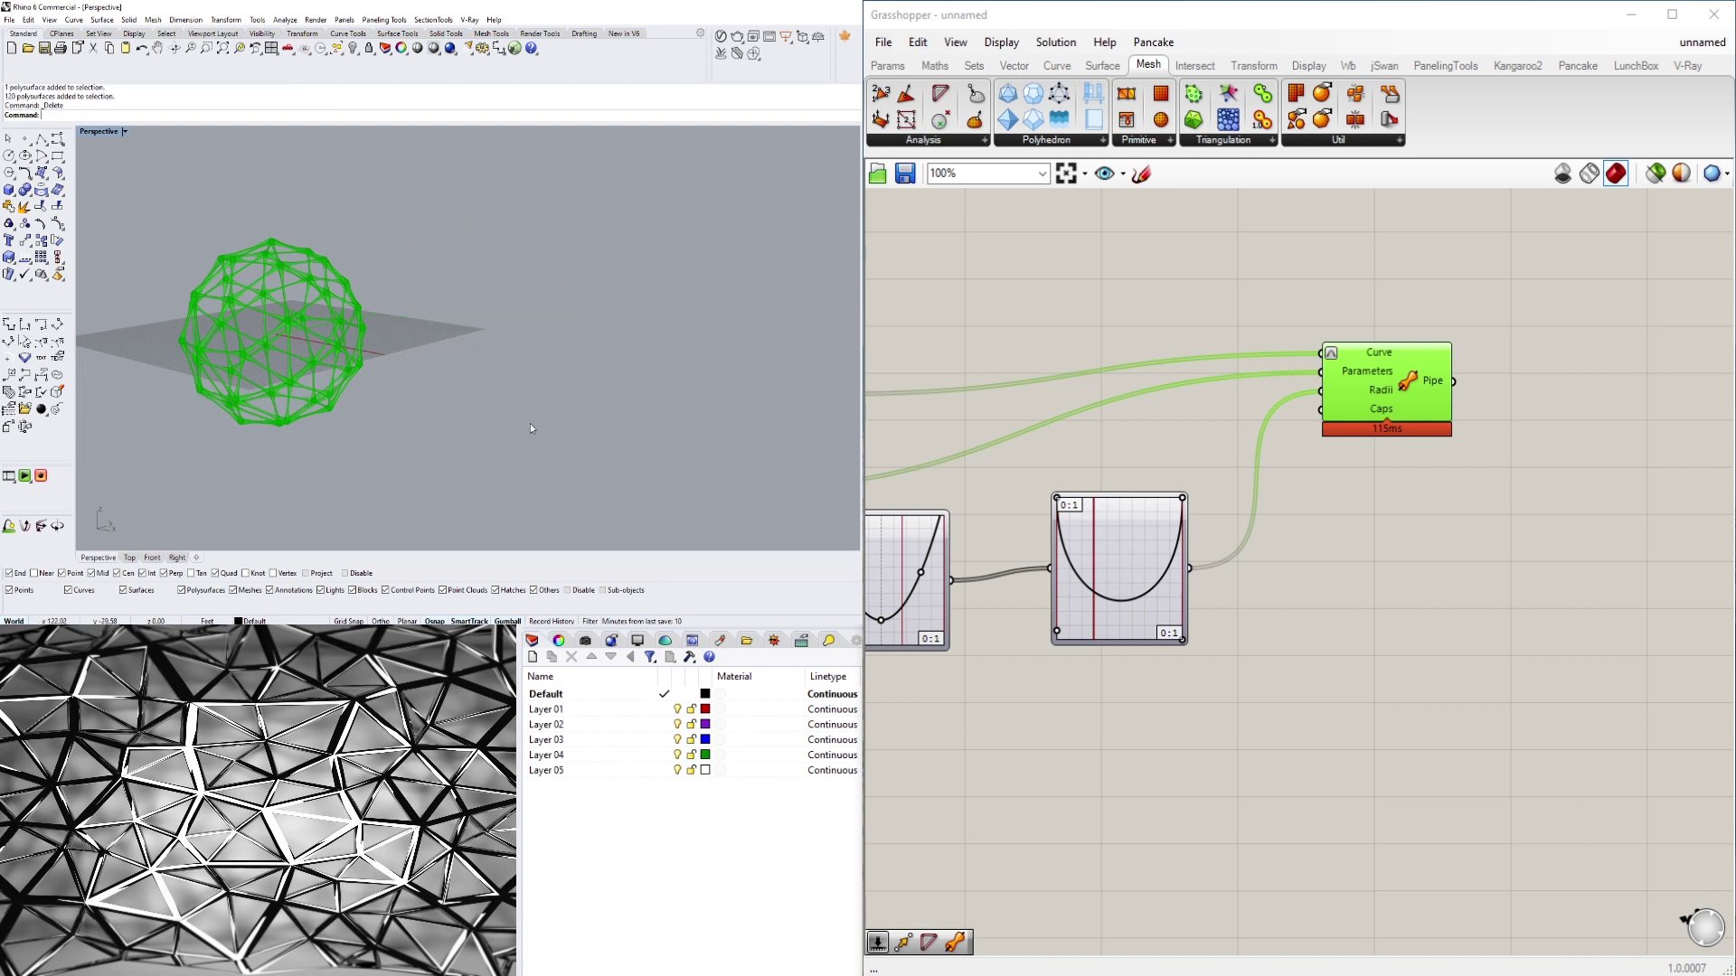
Move Pipe Variable down and closer to the Bezier Graph Mapper, and deselect it
left_click(1230, 725)
right_click_drag(1442, 598, 1570, 539)
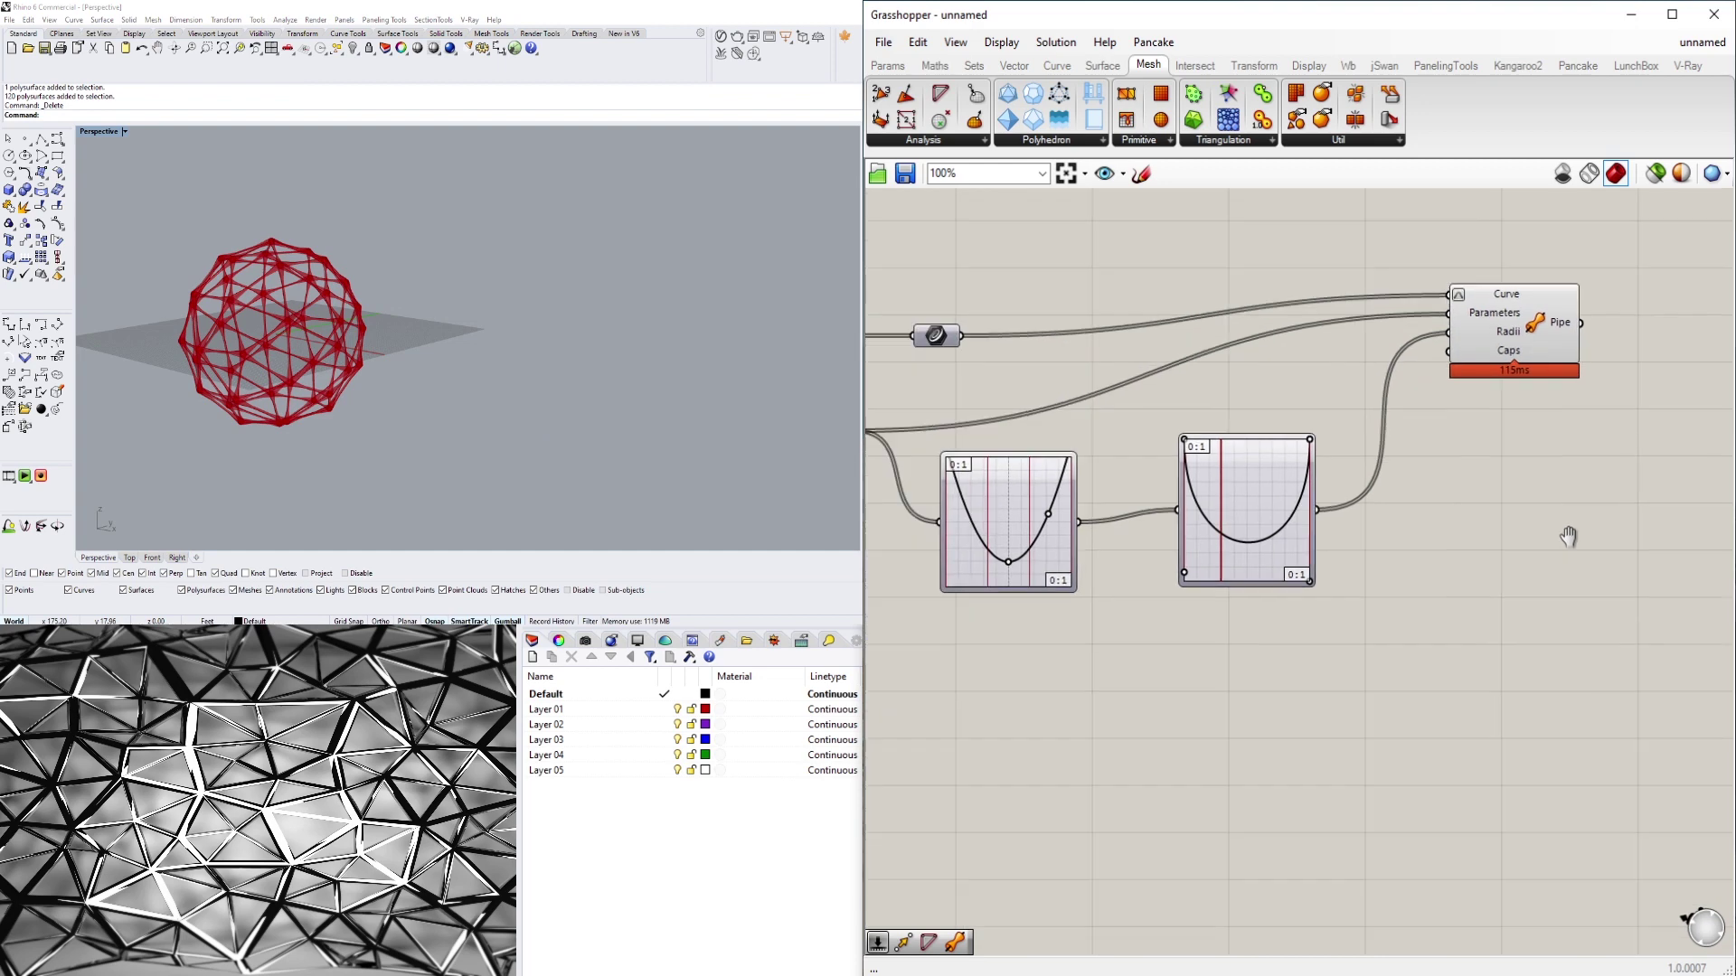
left_click_drag(1522, 345, 1456, 425)
left_click(1304, 677)
right_click_drag(1305, 676, 1635, 694)
scroll(1293, 517, "down", 1)
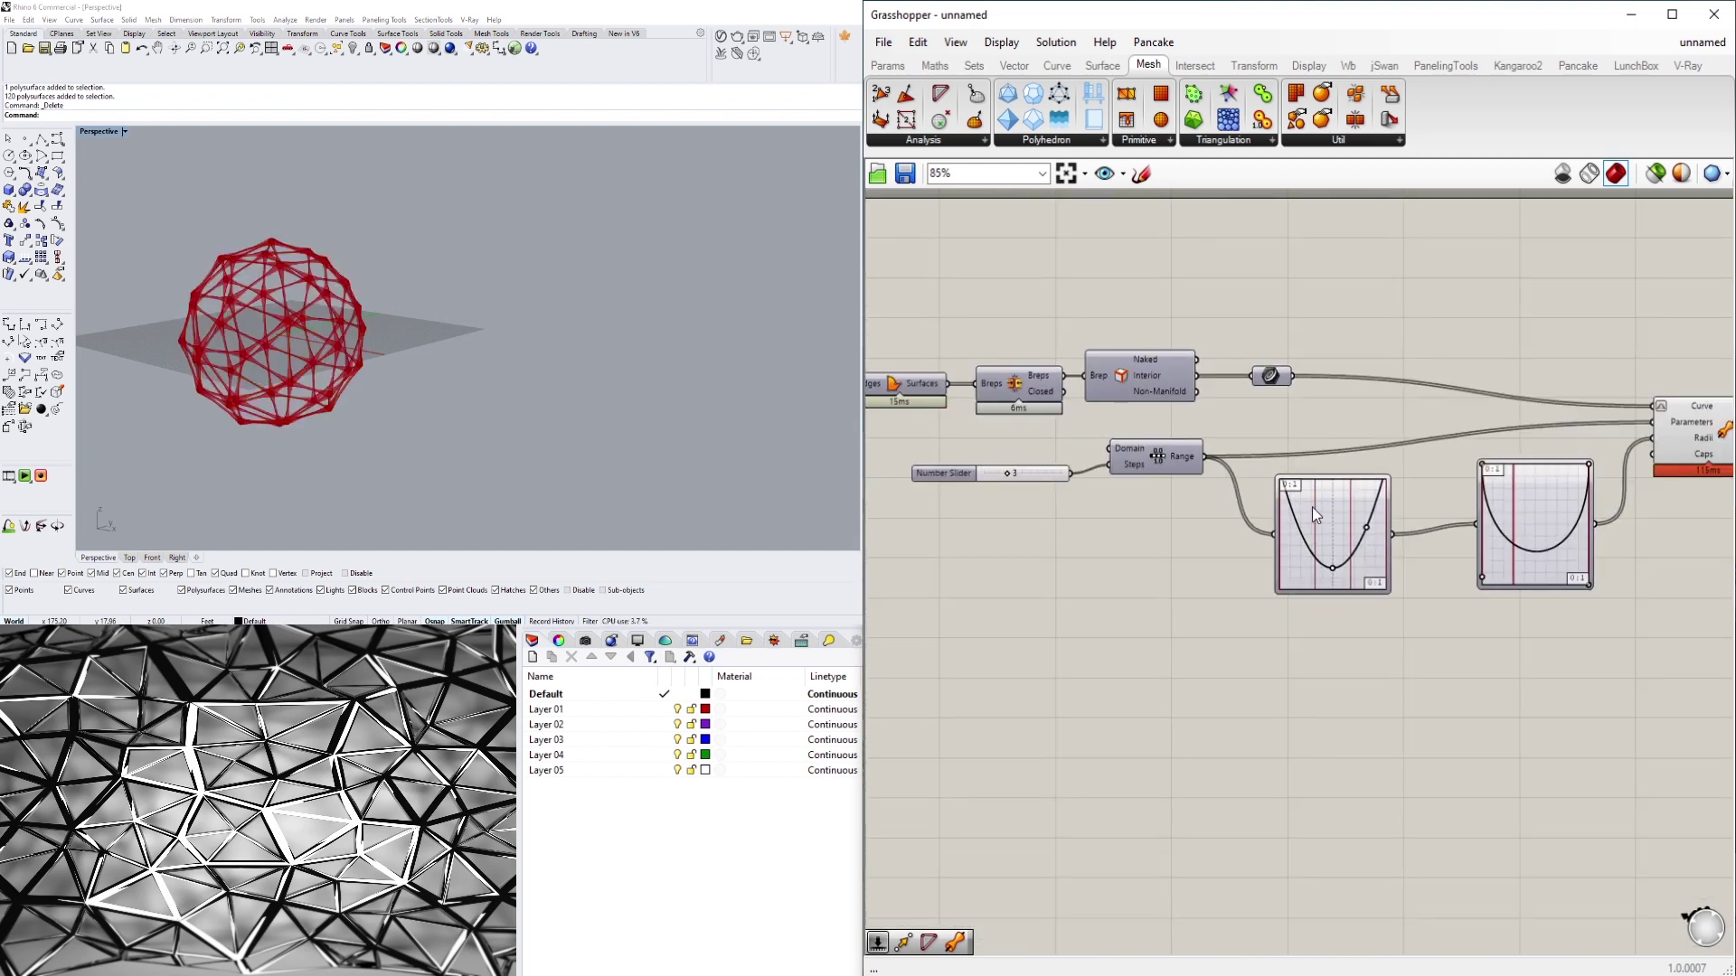
Bring the parabola and Bezier Graph Mappers closer together and move Pipe Variable nearer to them
left_click_drag(1311, 508, 1292, 516)
left_click_drag(1520, 501, 1451, 510)
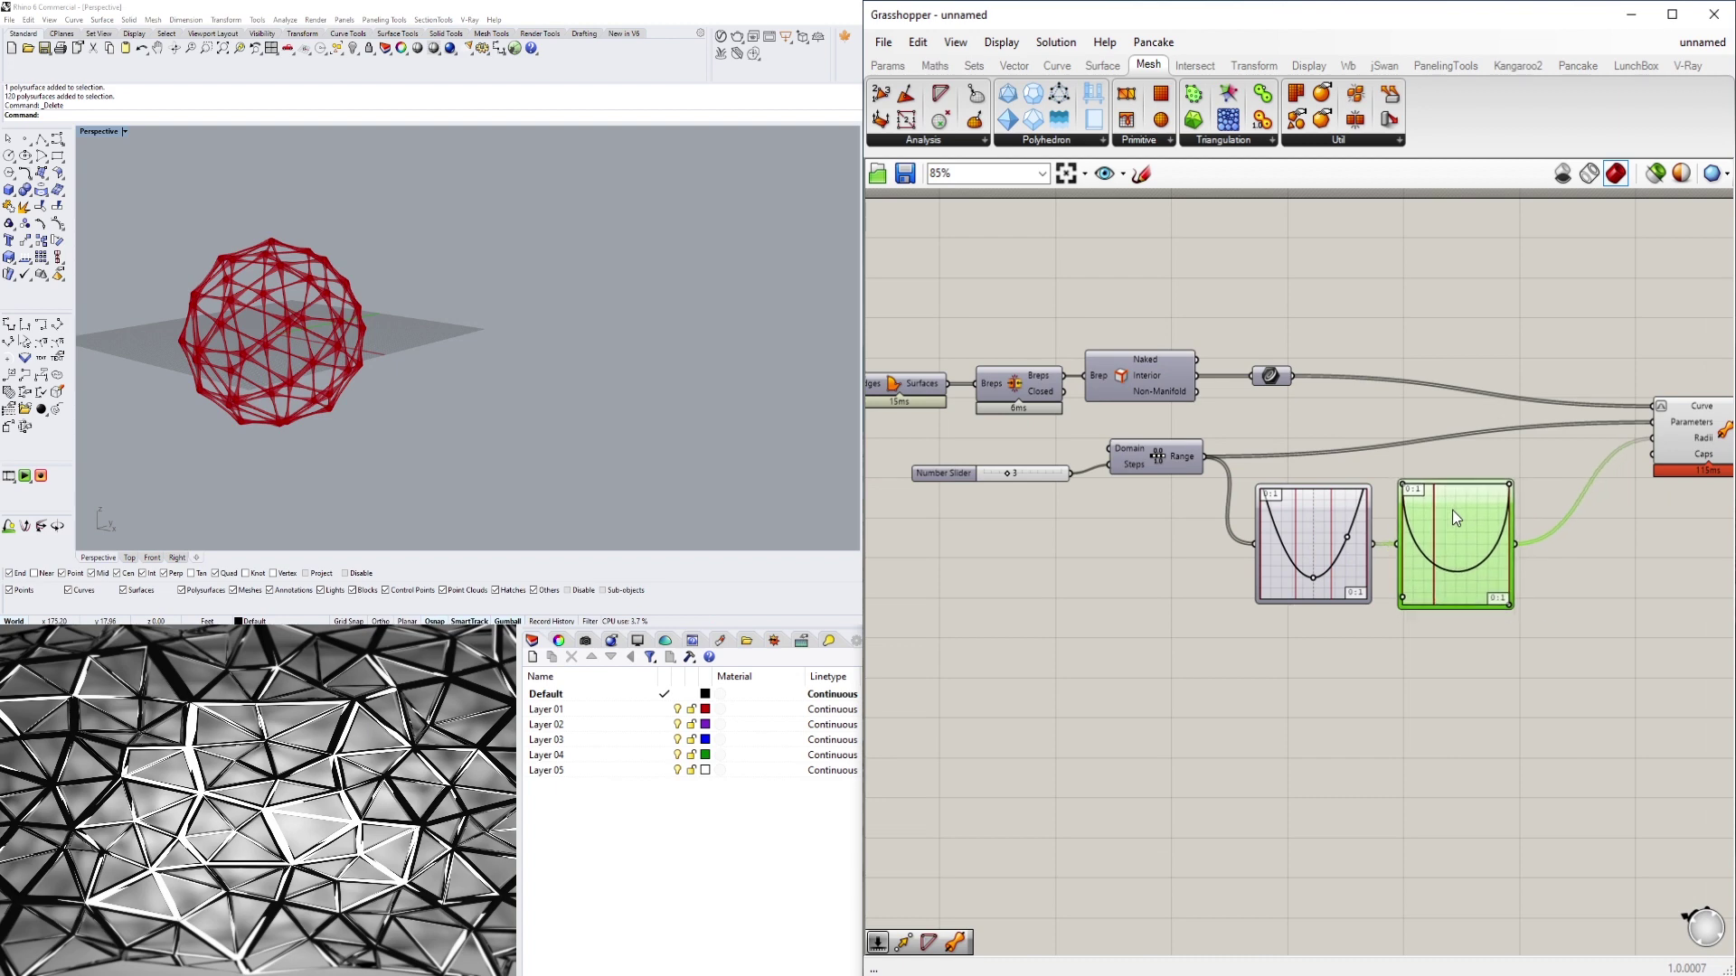
left_click(1635, 619)
right_click_drag(1635, 620, 1527, 595)
left_click(1548, 409)
left_click_drag(1548, 409, 1497, 429)
left_click(1480, 397)
Tighten the layout by shifting the components between the IcoSphere and Pipe Variable closer to one another
scroll(1180, 348, "up", 2)
left_click(1137, 351)
left_click_drag(1137, 350, 1110, 350)
right_click_drag(1124, 400, 1419, 392)
scroll(1420, 392, "down", 3)
left_click_drag(1460, 387, 923, 326)
scroll(1636, 354, "down", 2)
left_click(1636, 384)
right_click_drag(1636, 385, 1492, 395)
left_click_drag(1689, 589, 1126, 372)
left_click(1641, 592)
left_click_drag(1641, 591, 1177, 420)
left_click_drag(1591, 421, 1465, 415)
left_click(1401, 507)
Rename the slider feeding the Range component's Steps input as STEPS
scroll(1067, 434, "up", 5)
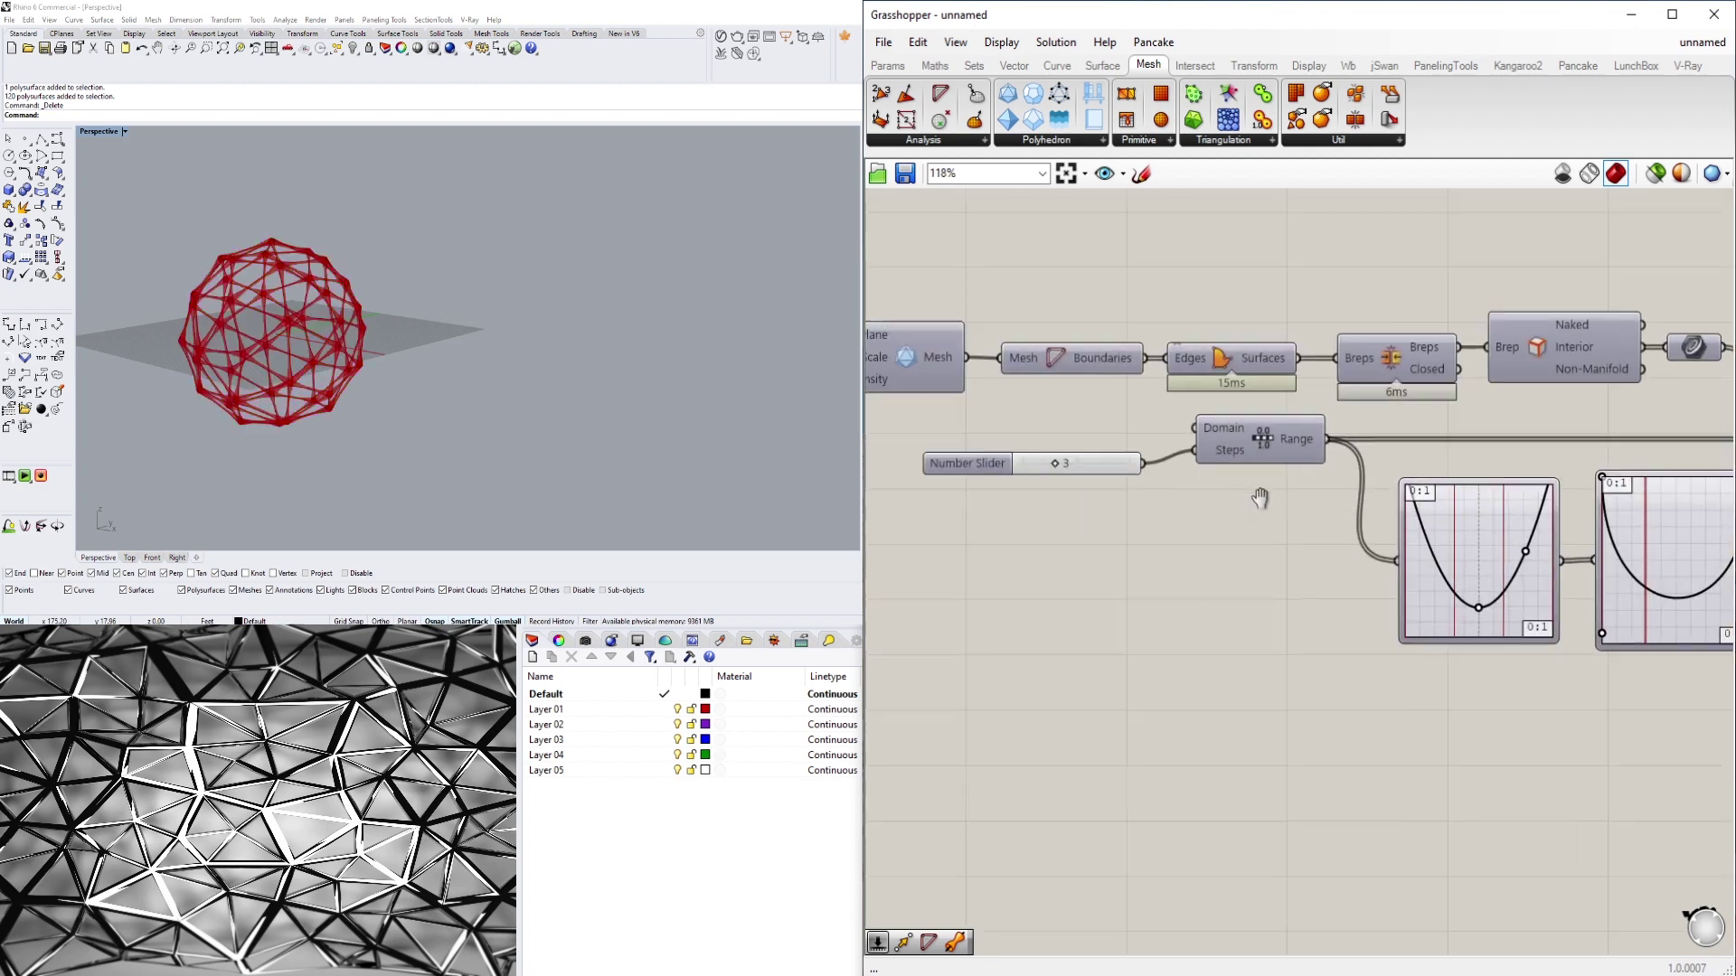
left_click(1116, 492)
right_click(1114, 494)
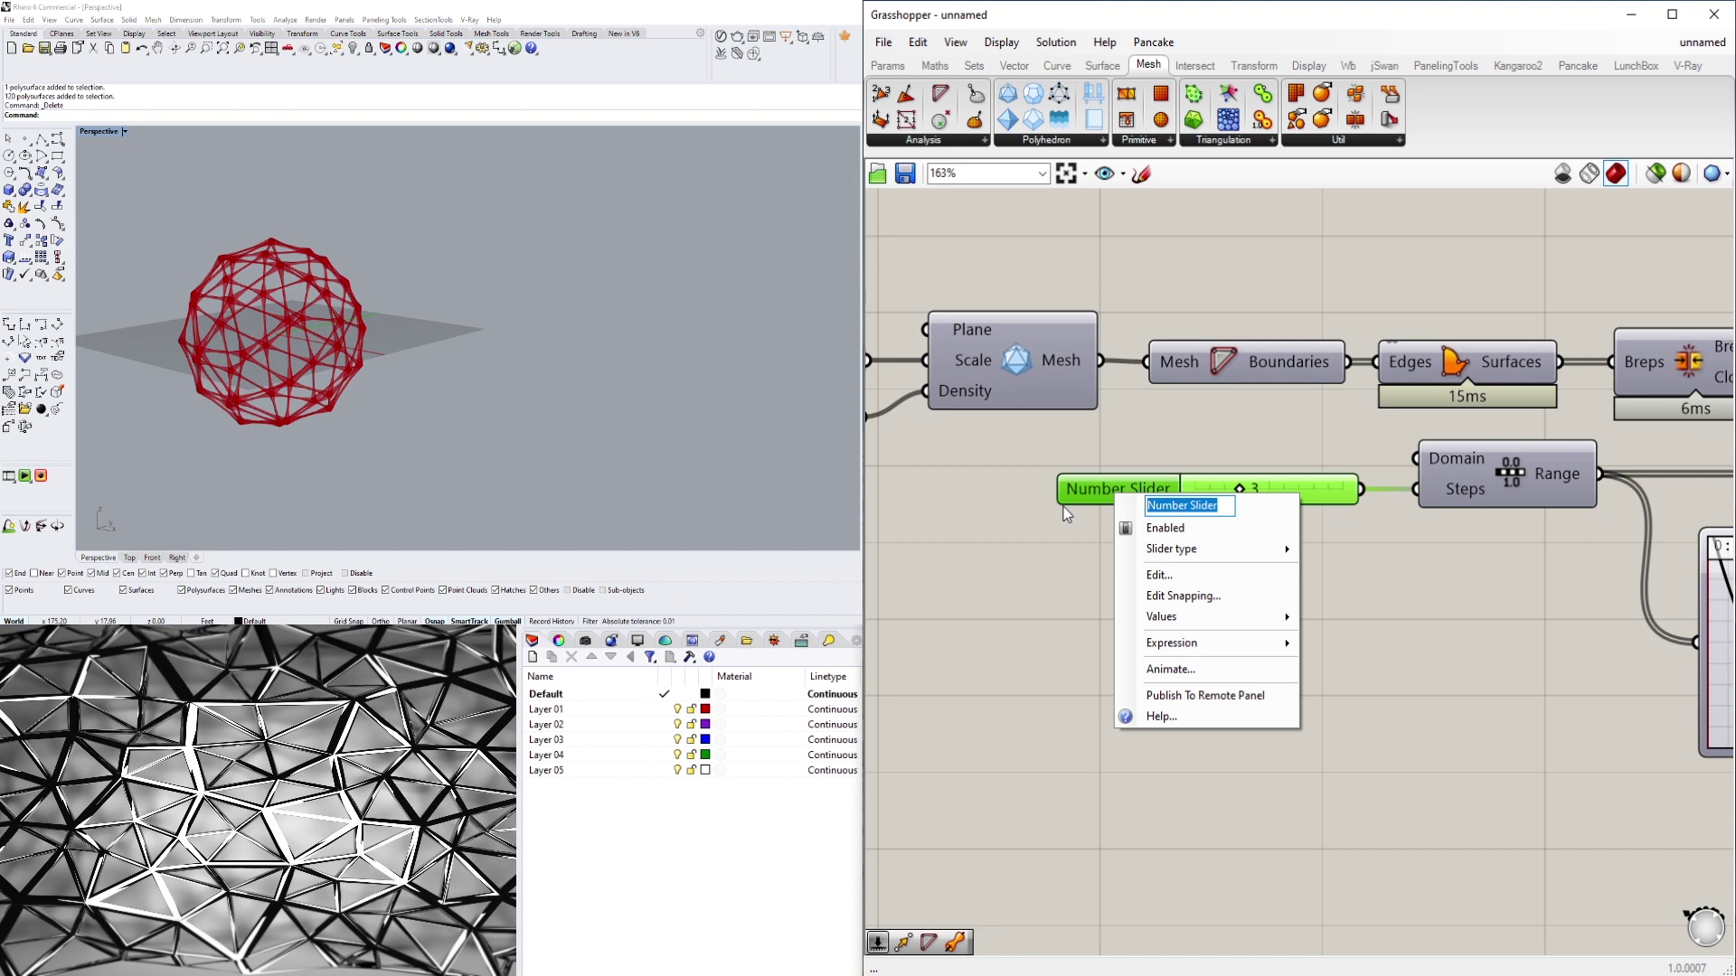
type("SIMPLO")
key("BackSpace")
key("BackSpace")
key("BackSpace")
key("BackSpace")
key("BackSpace")
key("BackSpace")
type("STEPS")
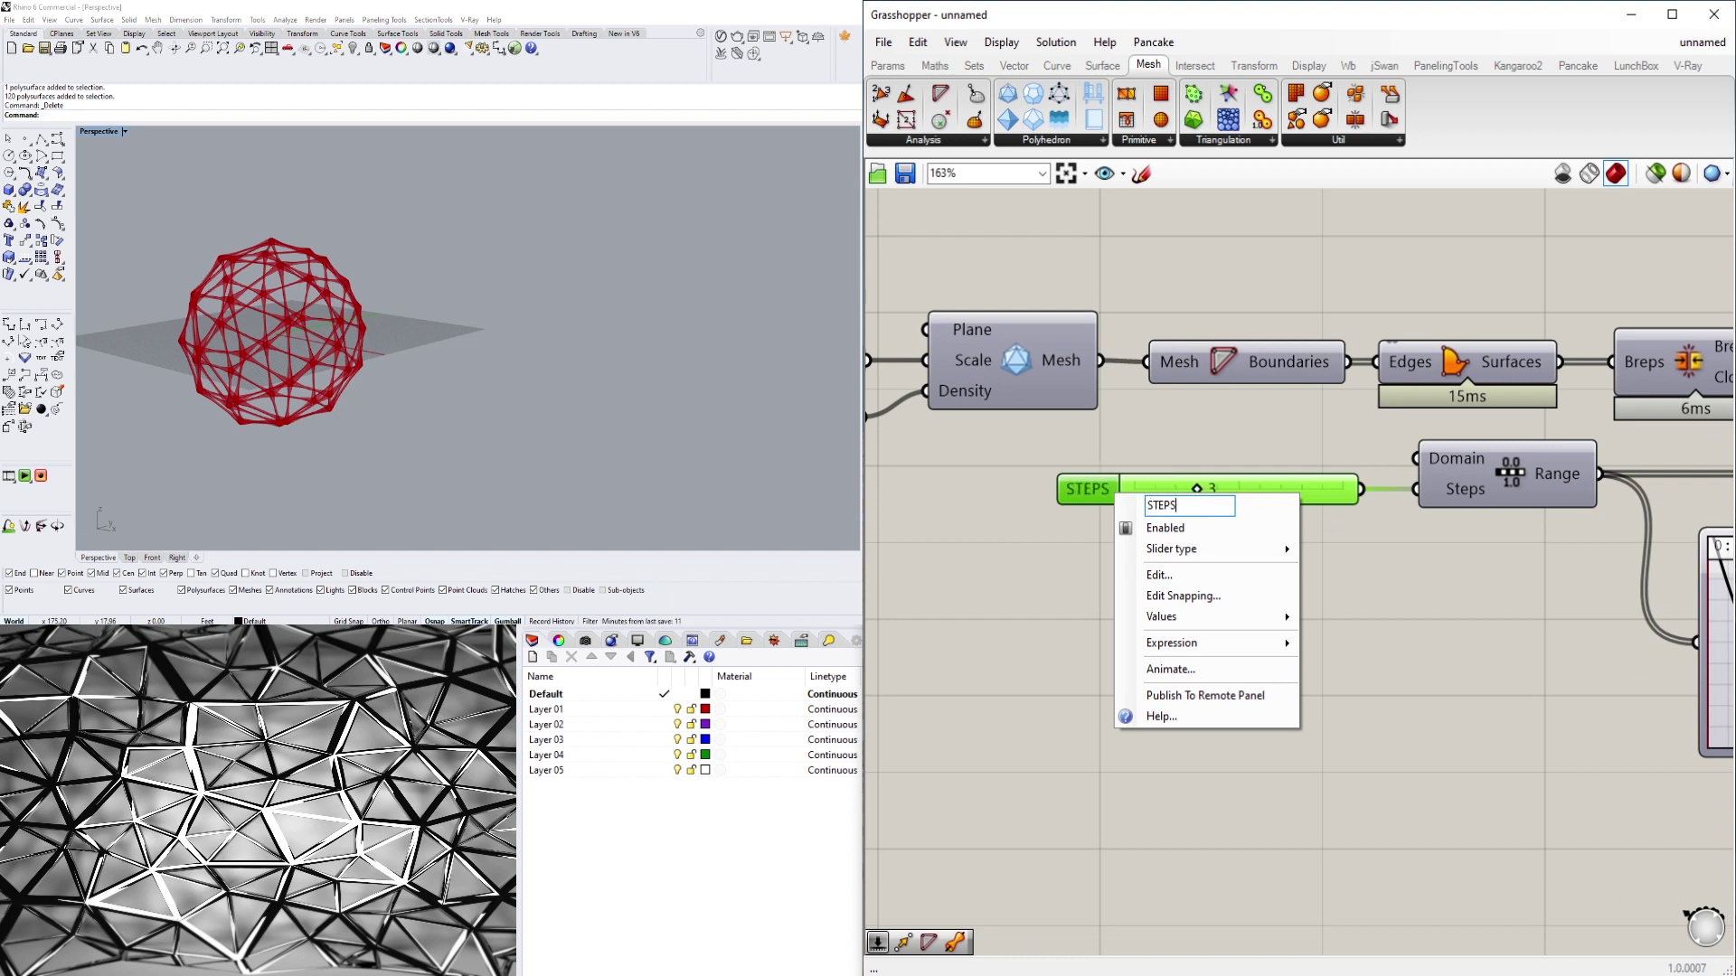
key("Return")
left_click(1067, 515)
Set the SUBDIVISIONS slider of the IcoSphere to 2
scroll(1067, 515, "down", 5)
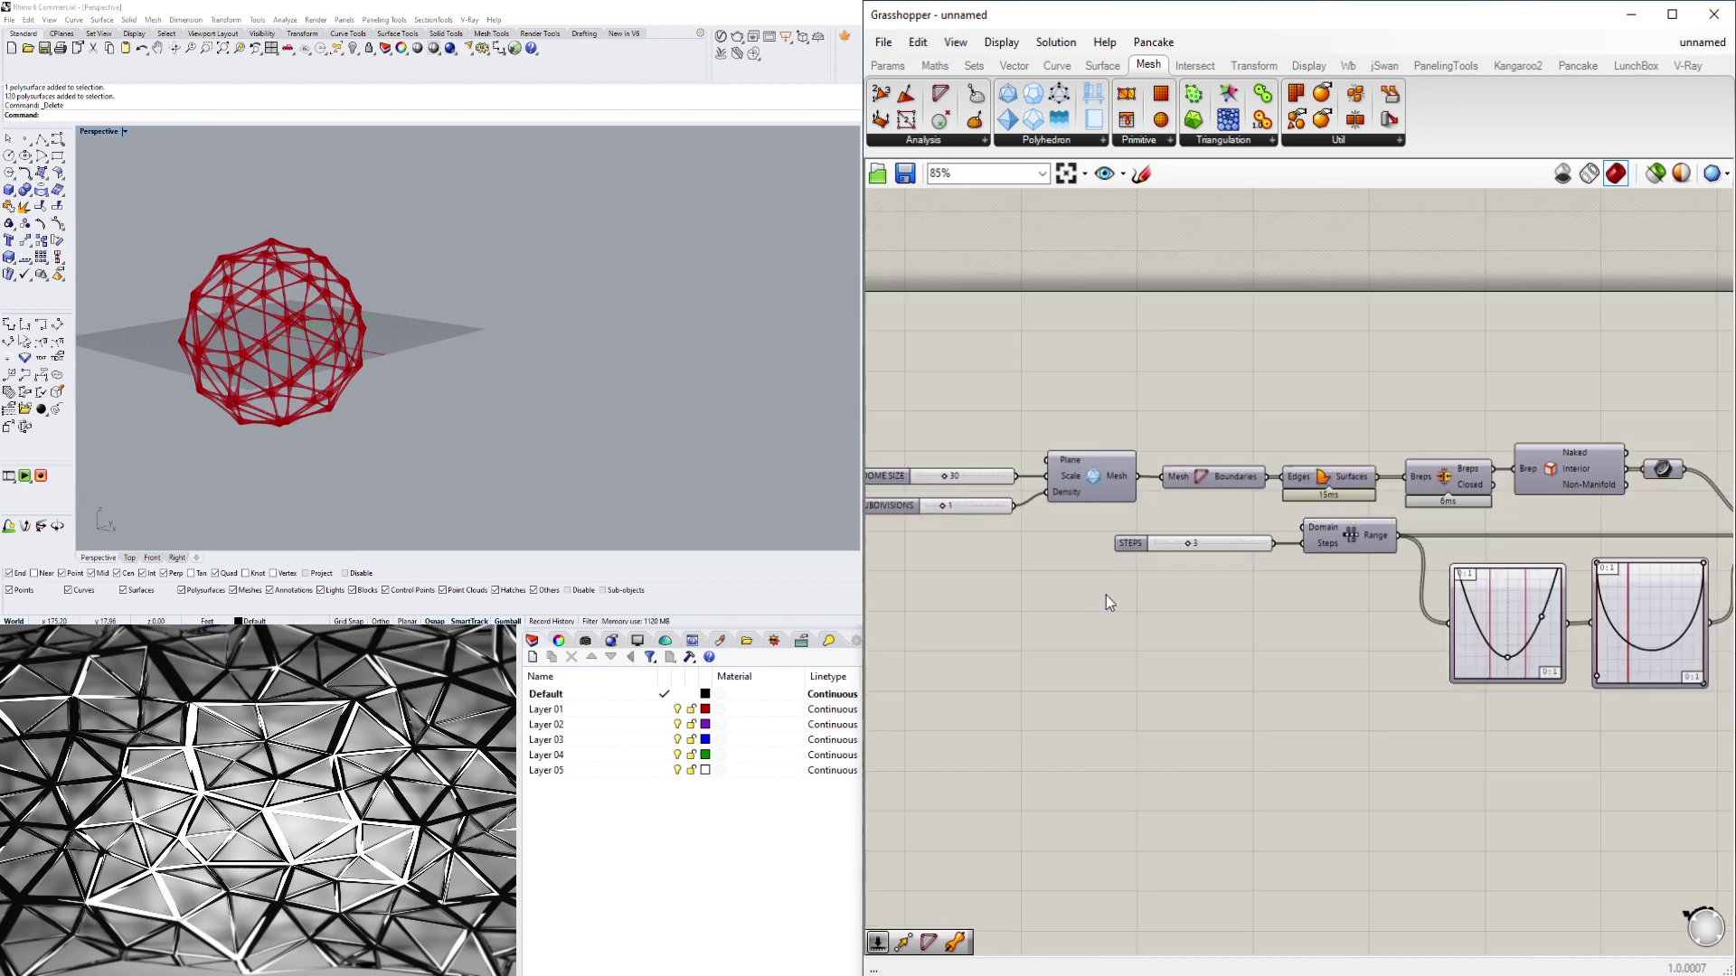
left_click(1412, 539)
left_click(1410, 588)
scroll(1056, 455, "up", 3)
scroll(1056, 454, "up", 3)
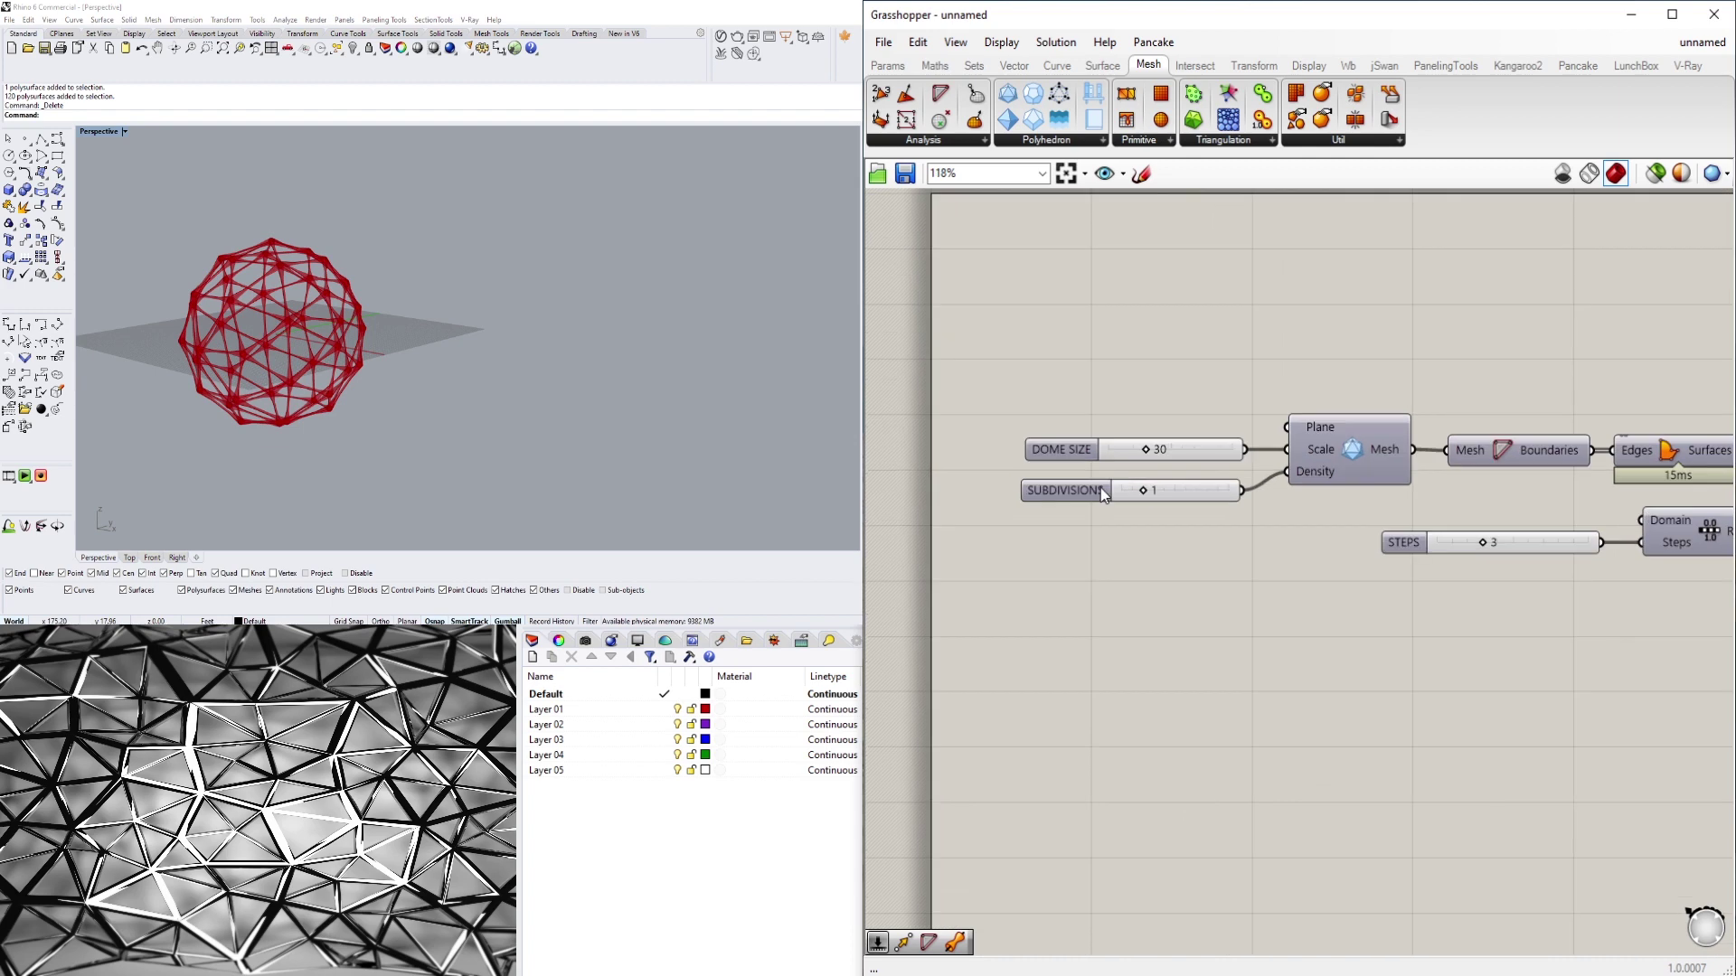
double_click(1192, 494)
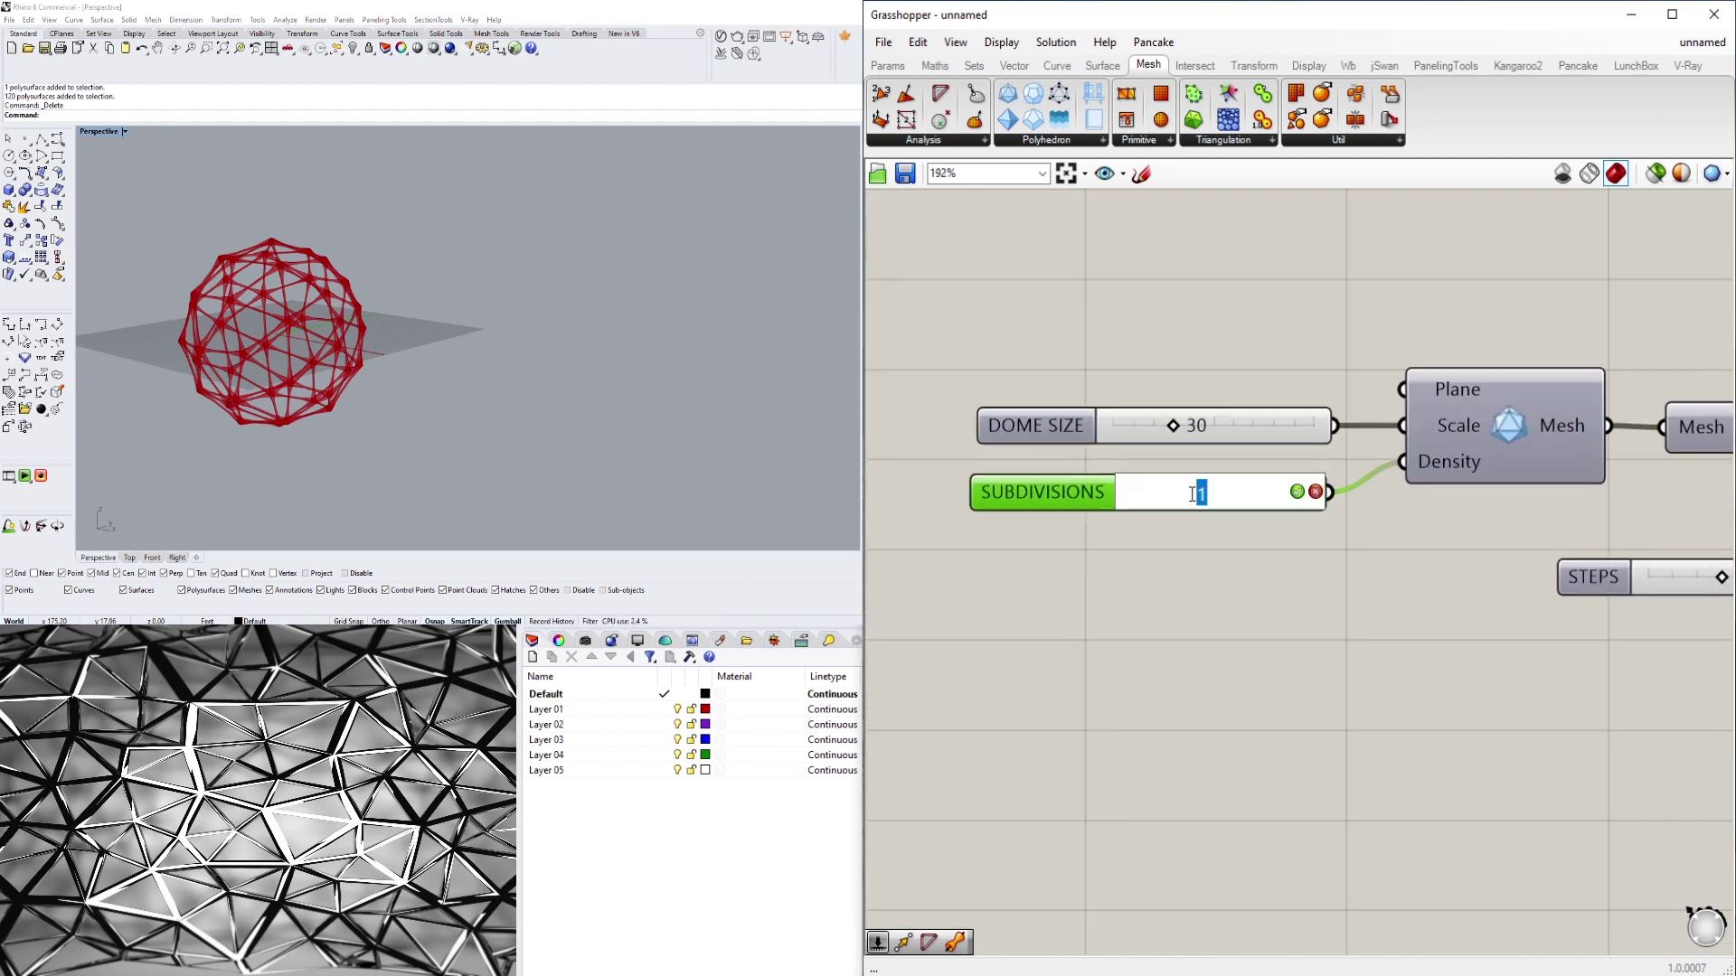
type("2")
key("Return")
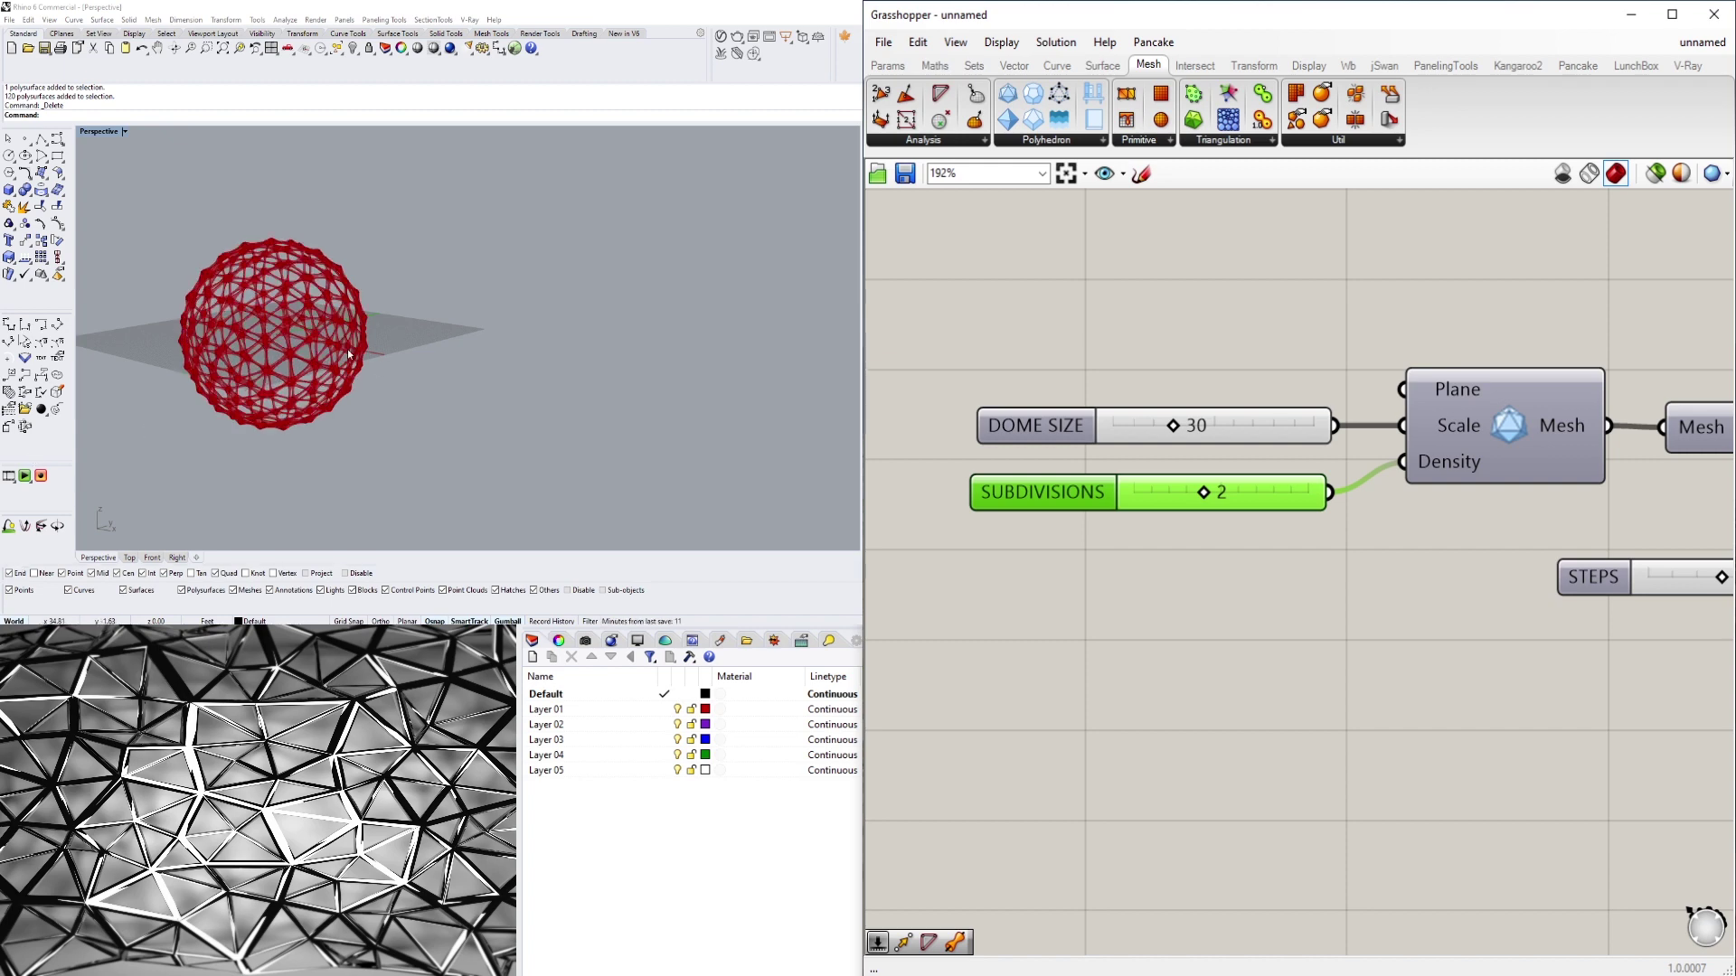
Select Pipe Variable, then create a new layer named DOME1 and make it current
scroll(1503, 316, "down", 4)
right_click_drag(1718, 407, 1287, 442)
left_click(1356, 435)
left_click(1268, 622)
left_click(1364, 446)
left_click(629, 892)
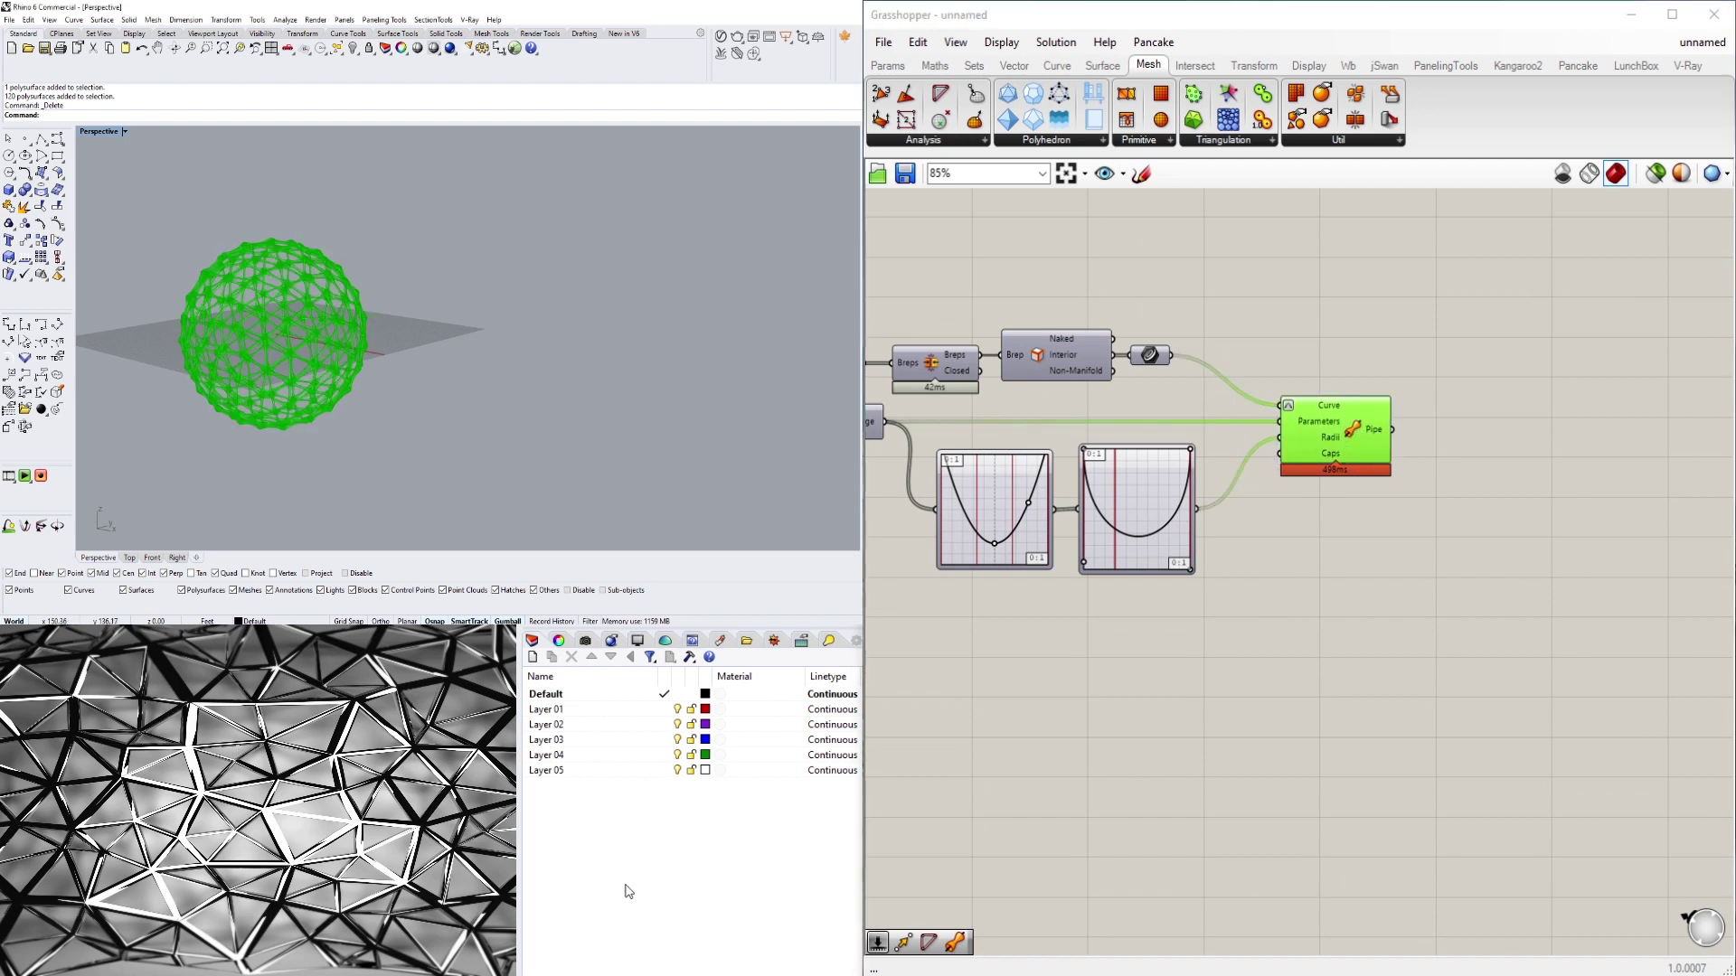
left_click(532, 657)
type("DOME")
key("Return")
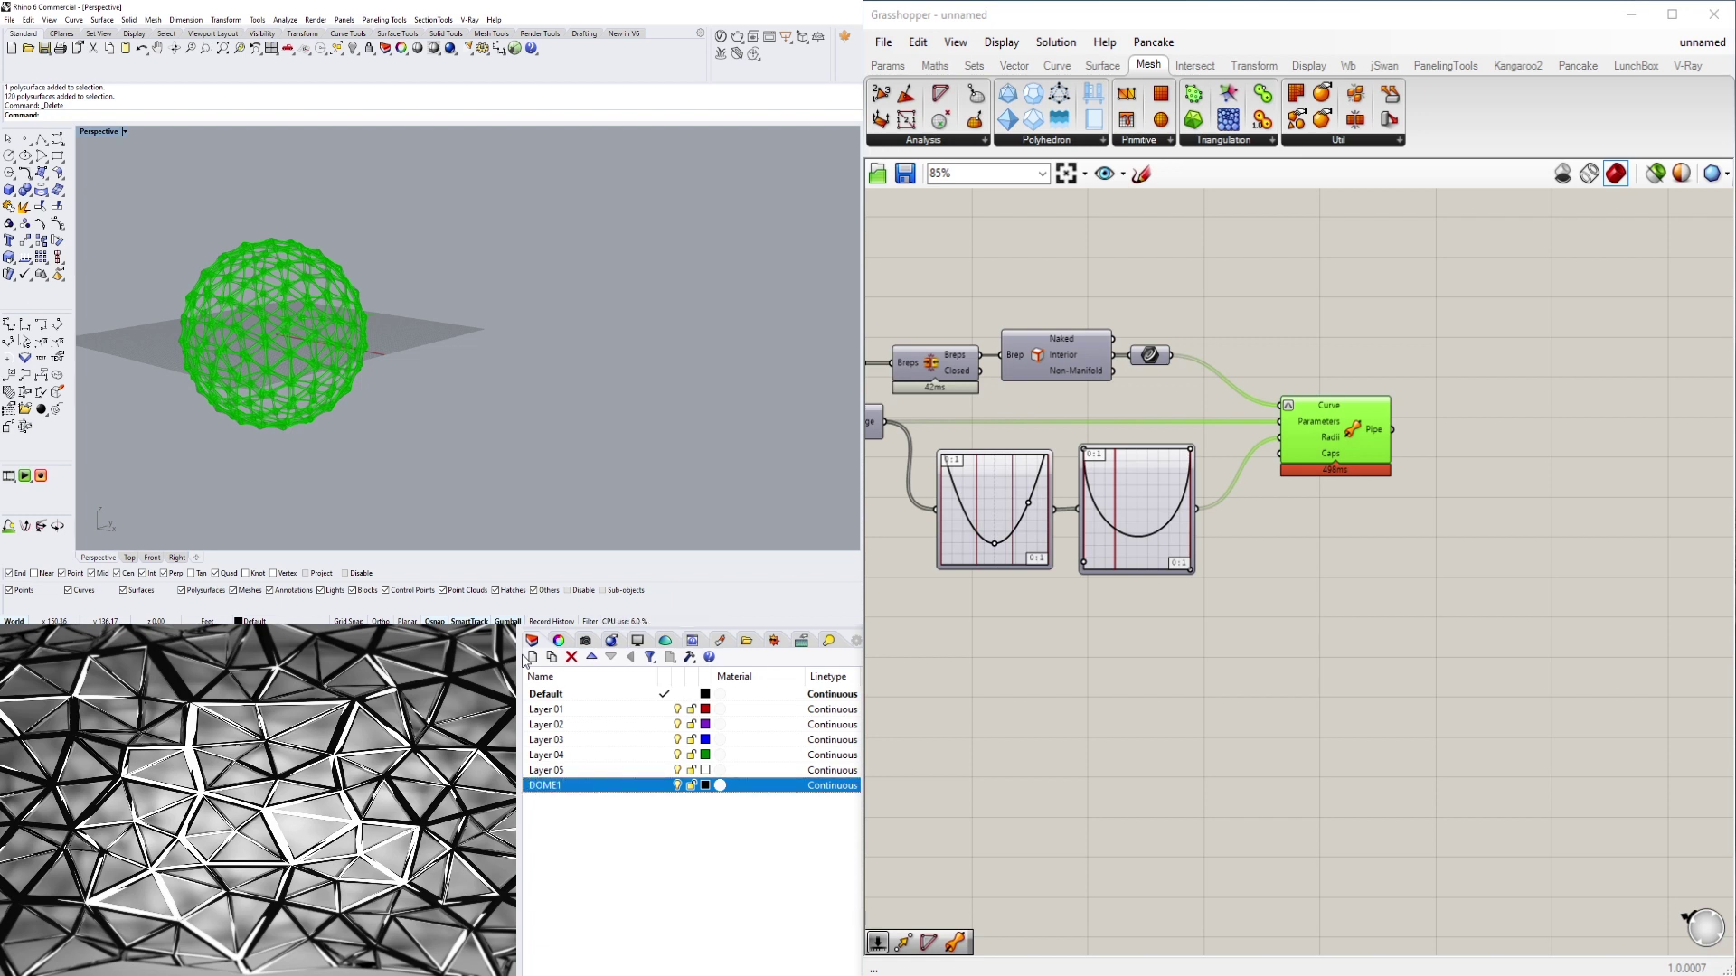
left_click(667, 787)
Bake the variable pipes onto the DOME1 layer and move the baked dome aside from the preview
middle_click(1336, 429)
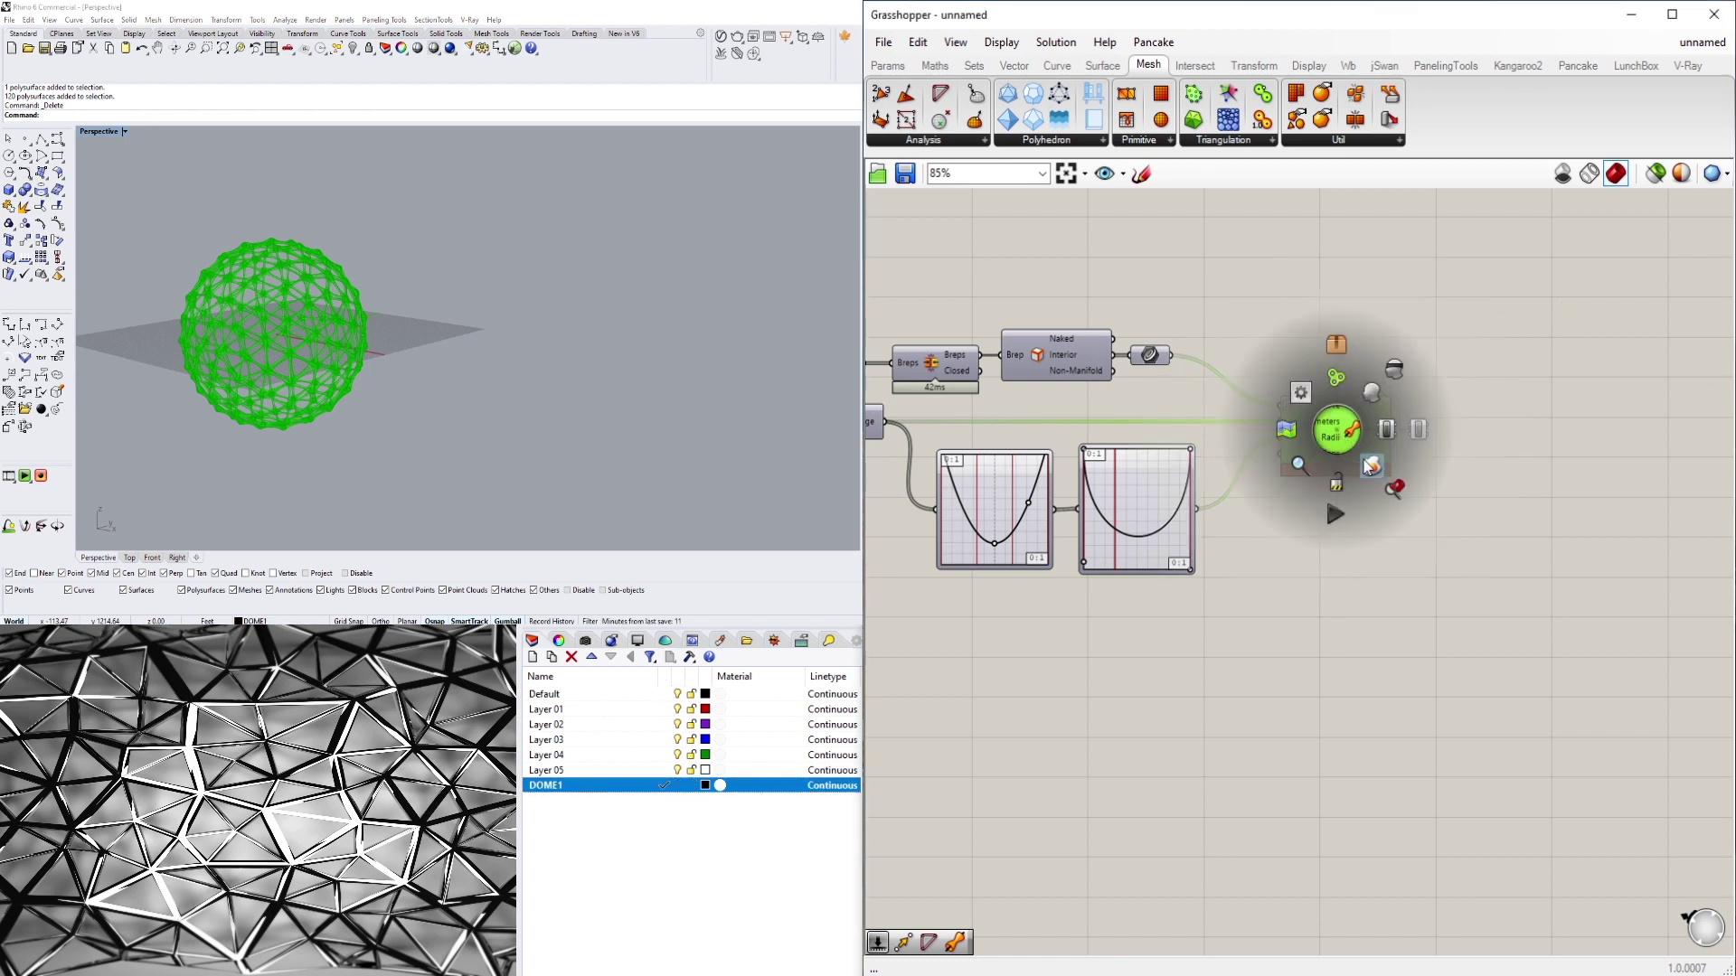
left_click(1371, 465)
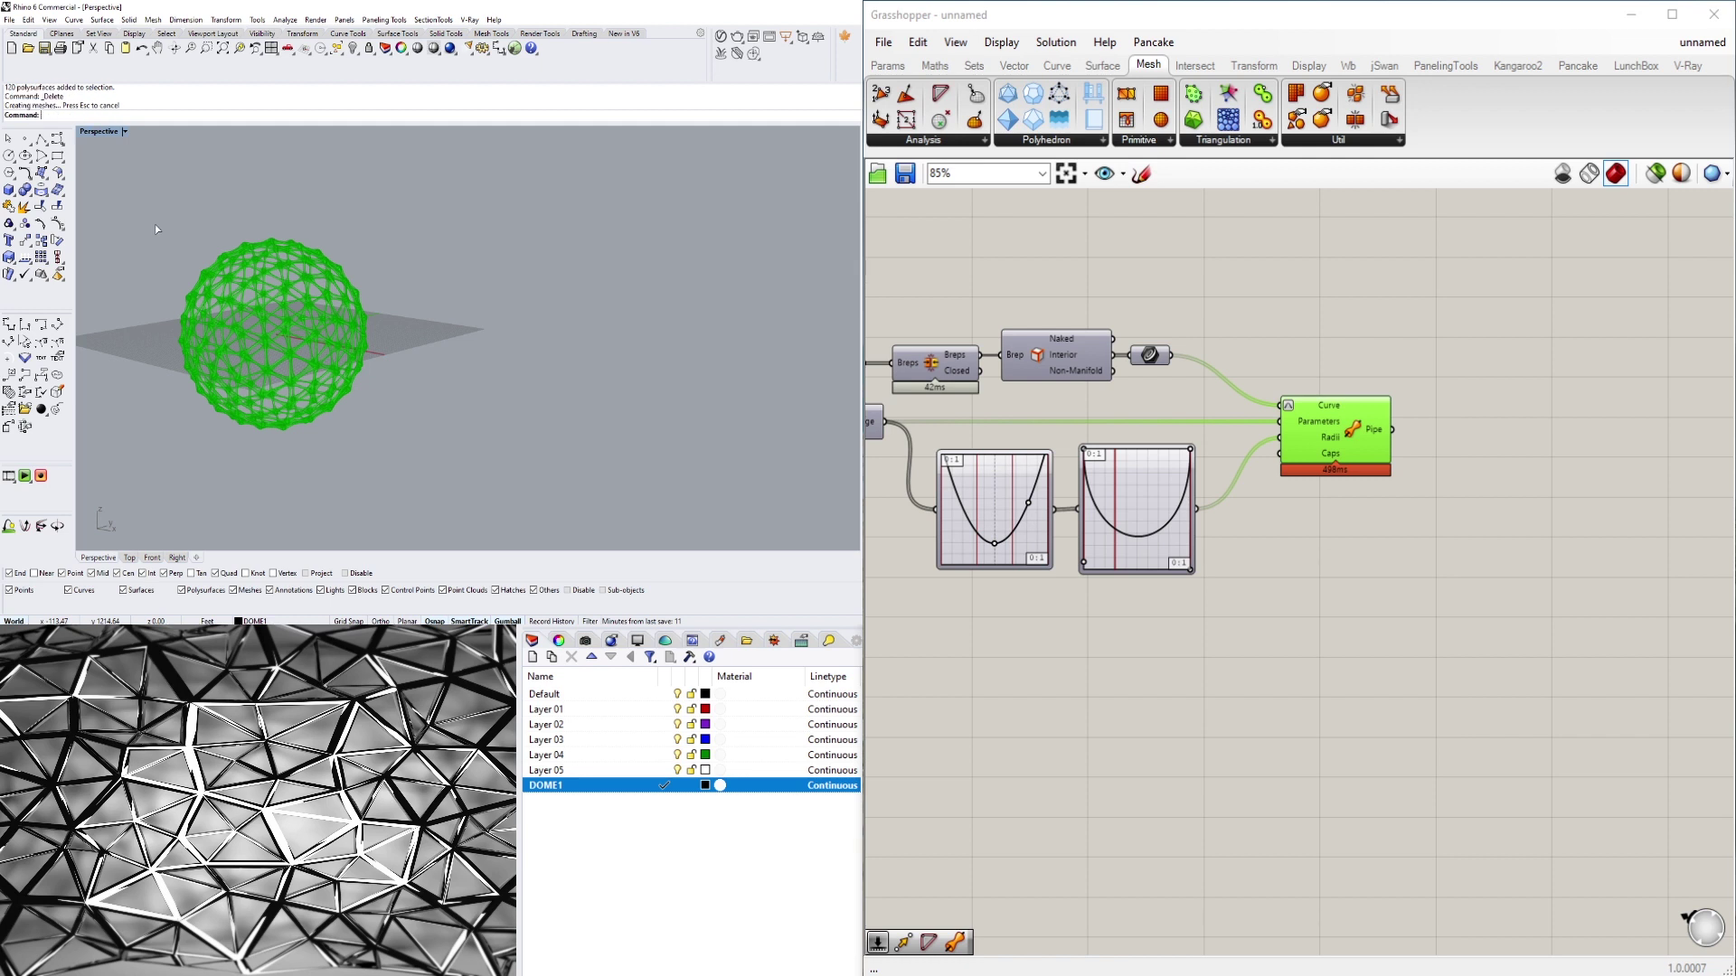
left_click_drag(130, 187, 441, 478)
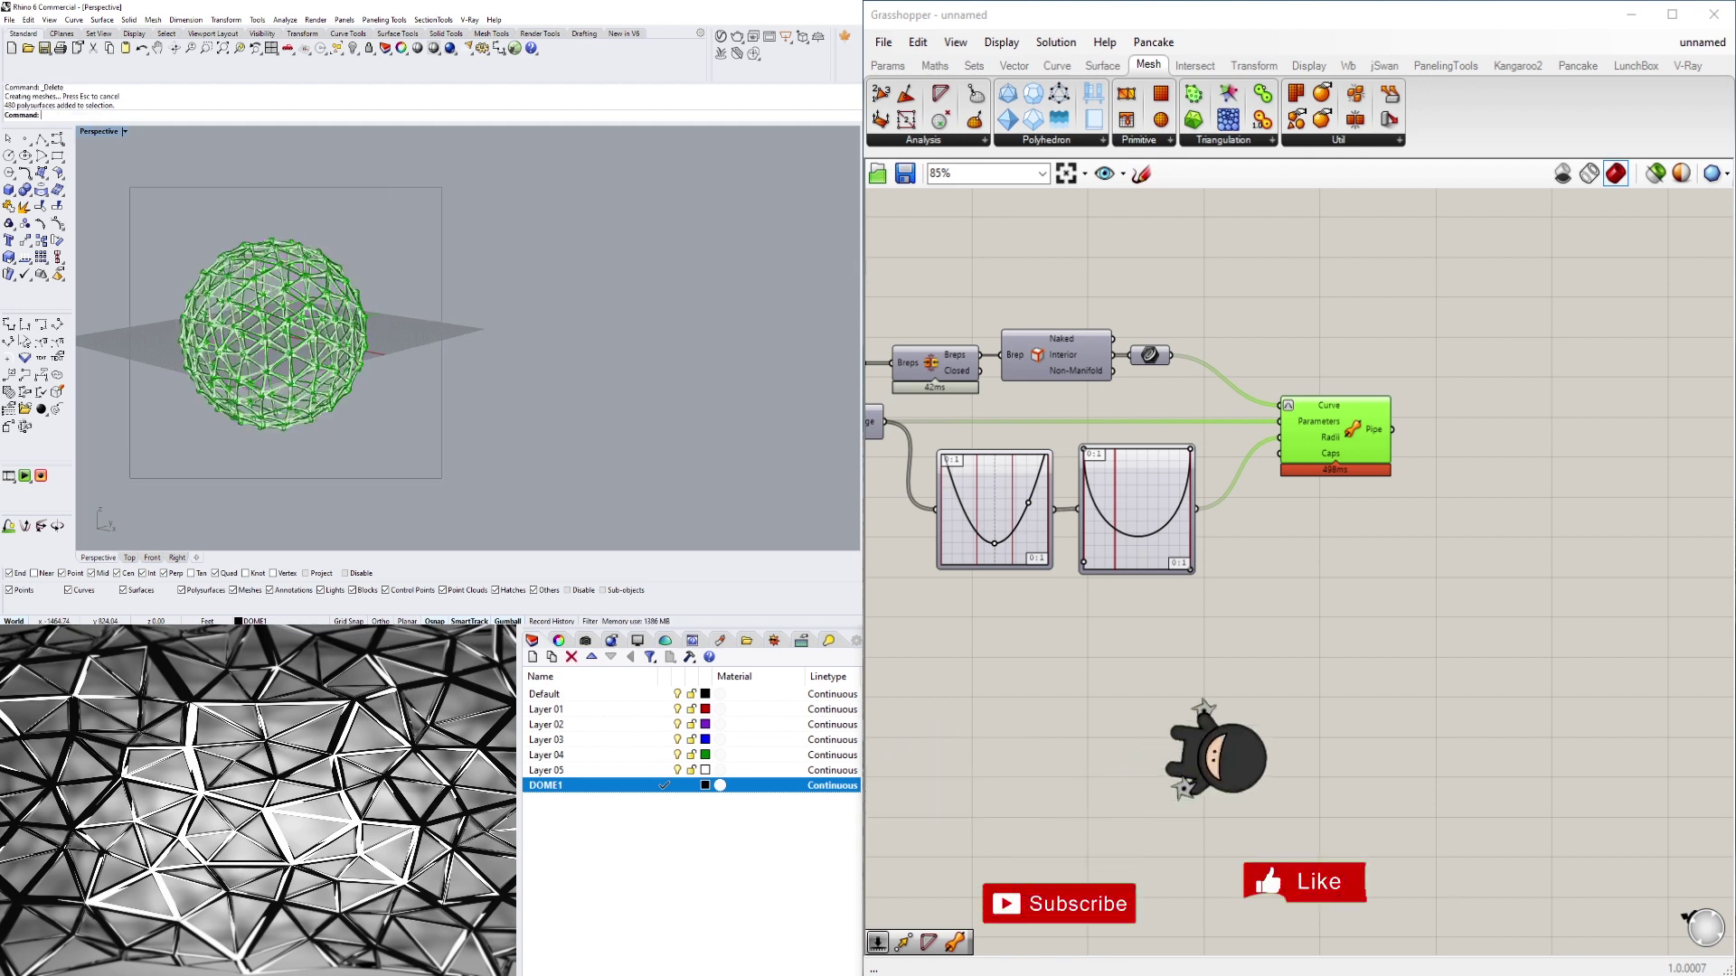
left_click_drag(308, 345, 579, 296)
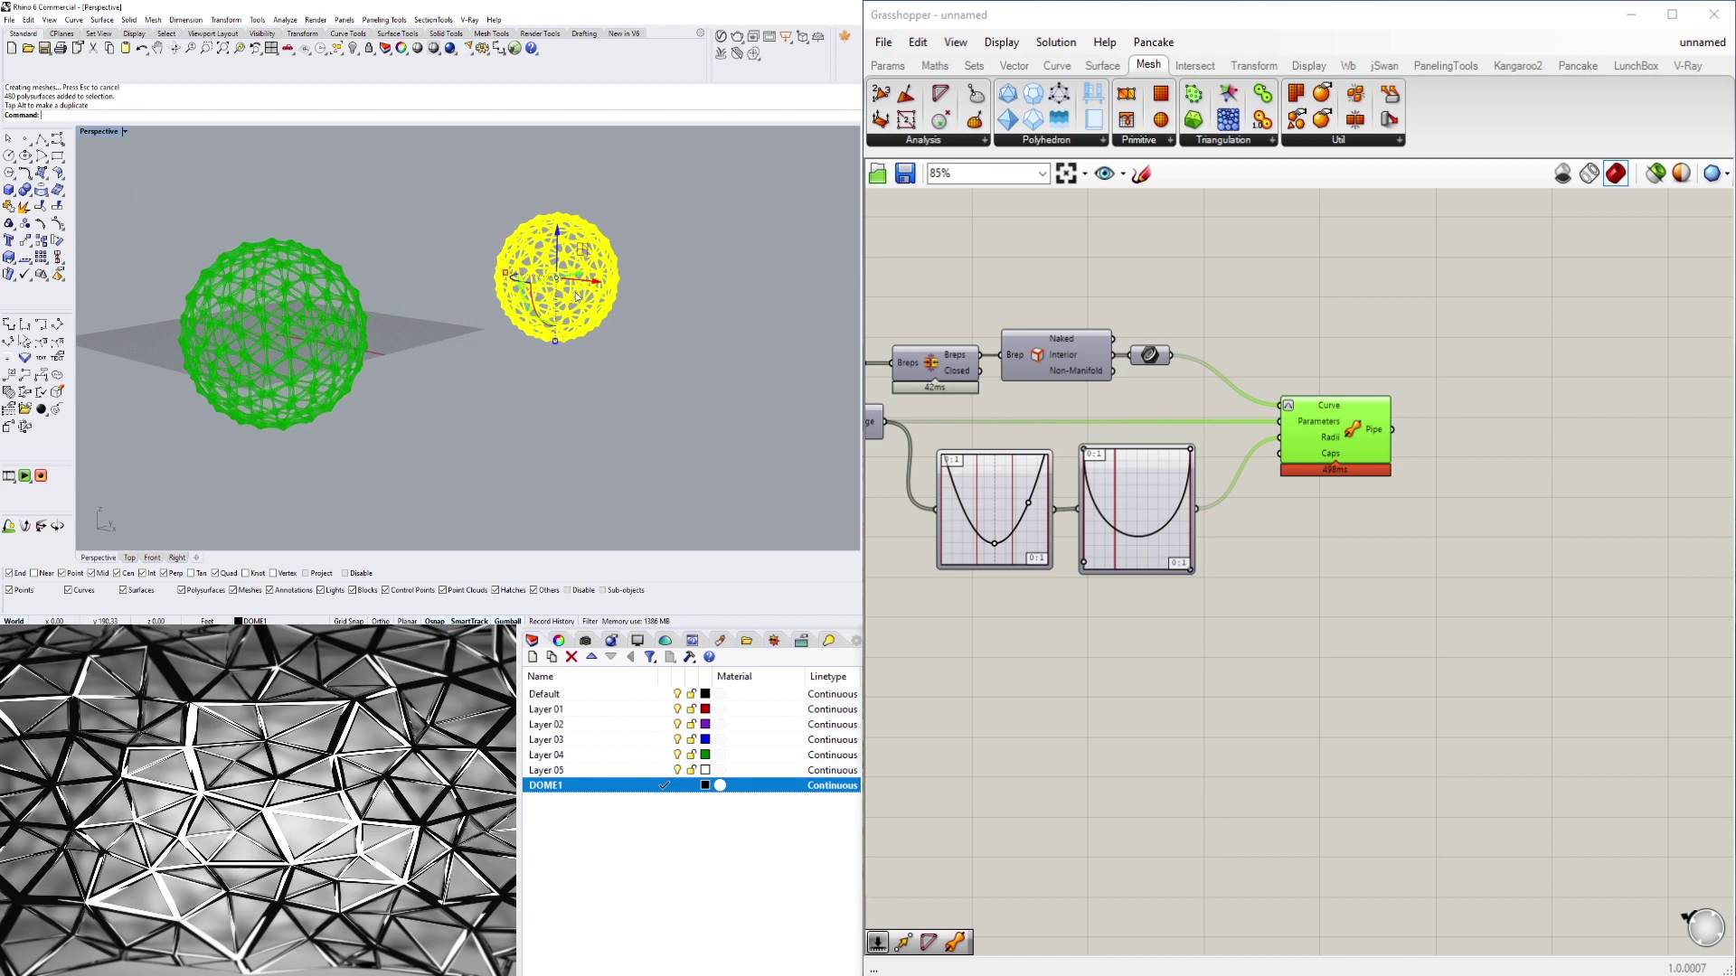
Zoom to the baked dome, deselect it and inspect it in Rendered display mode before returning to Shaded
type("zs")
key("Return")
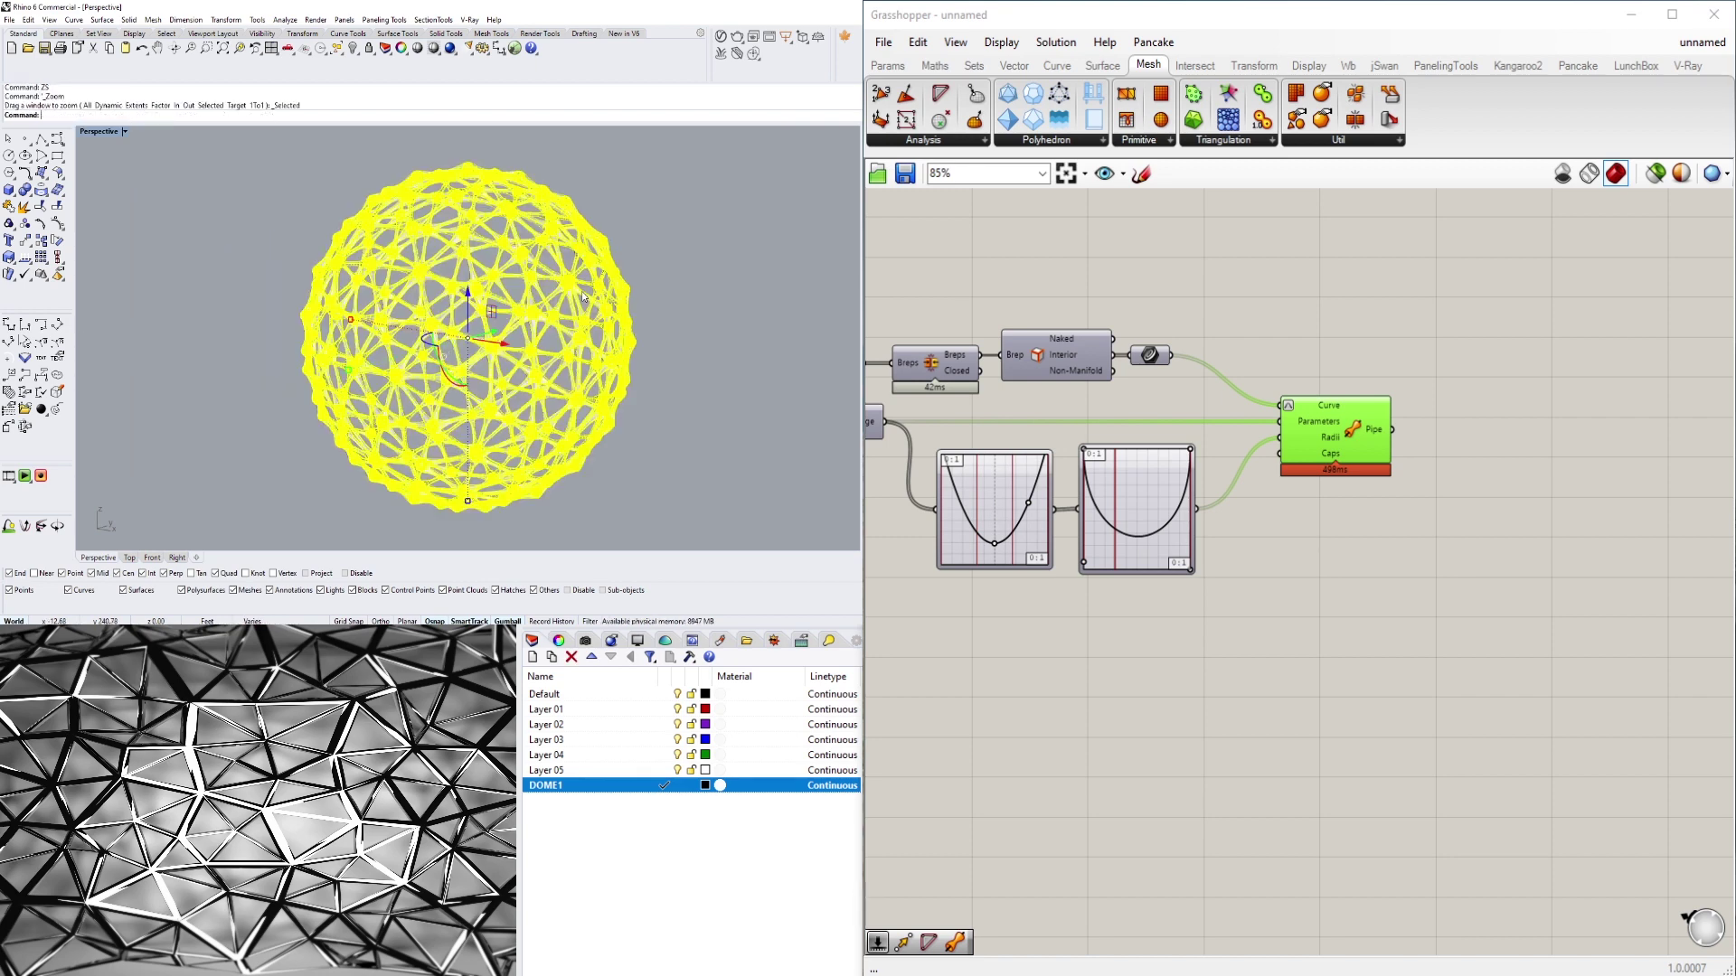
key("Escape")
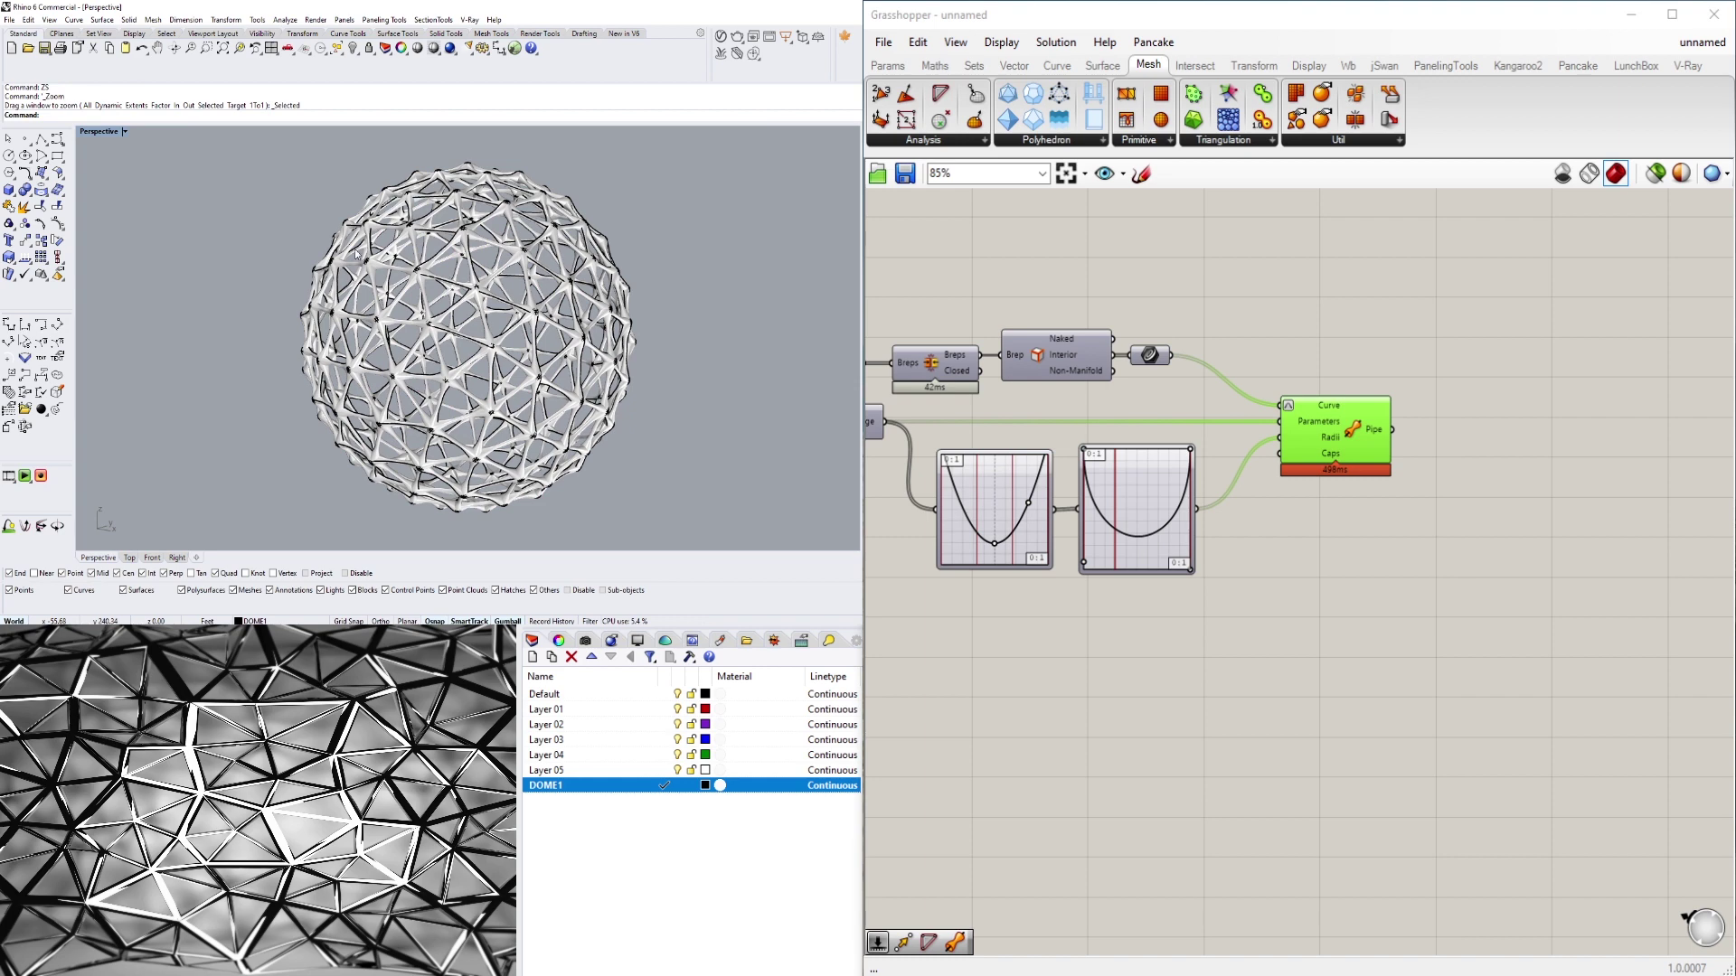
scroll(446, 278, "down", 2)
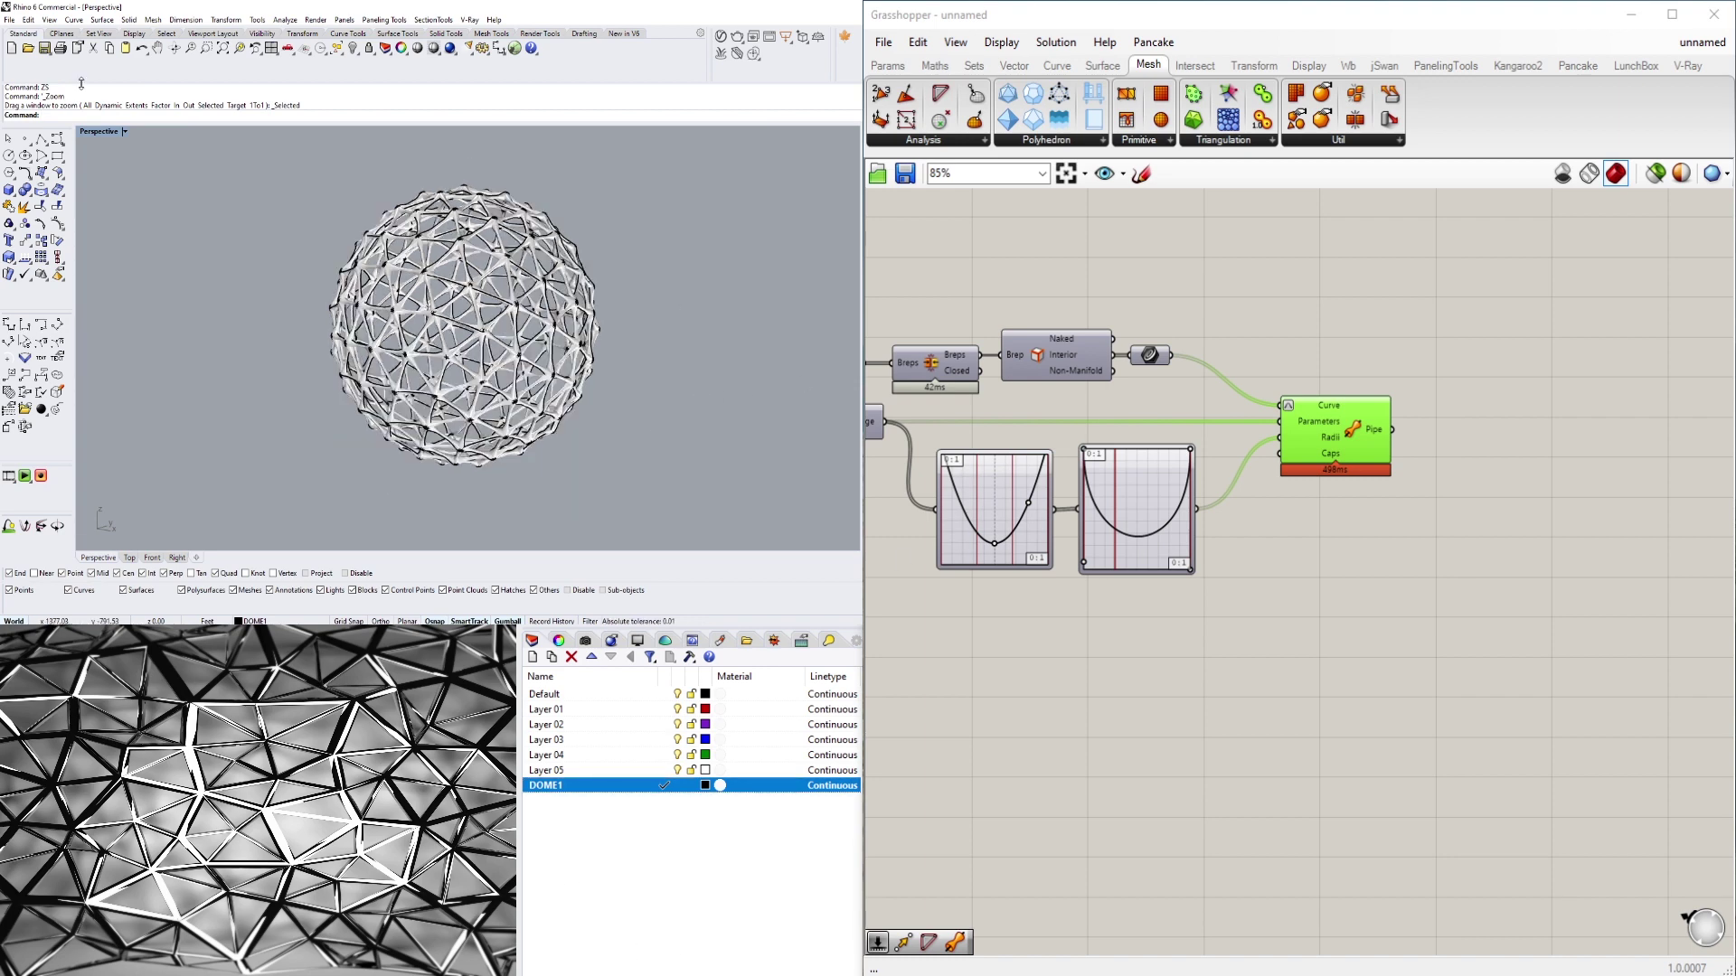
left_click(91, 133)
left_click(109, 191)
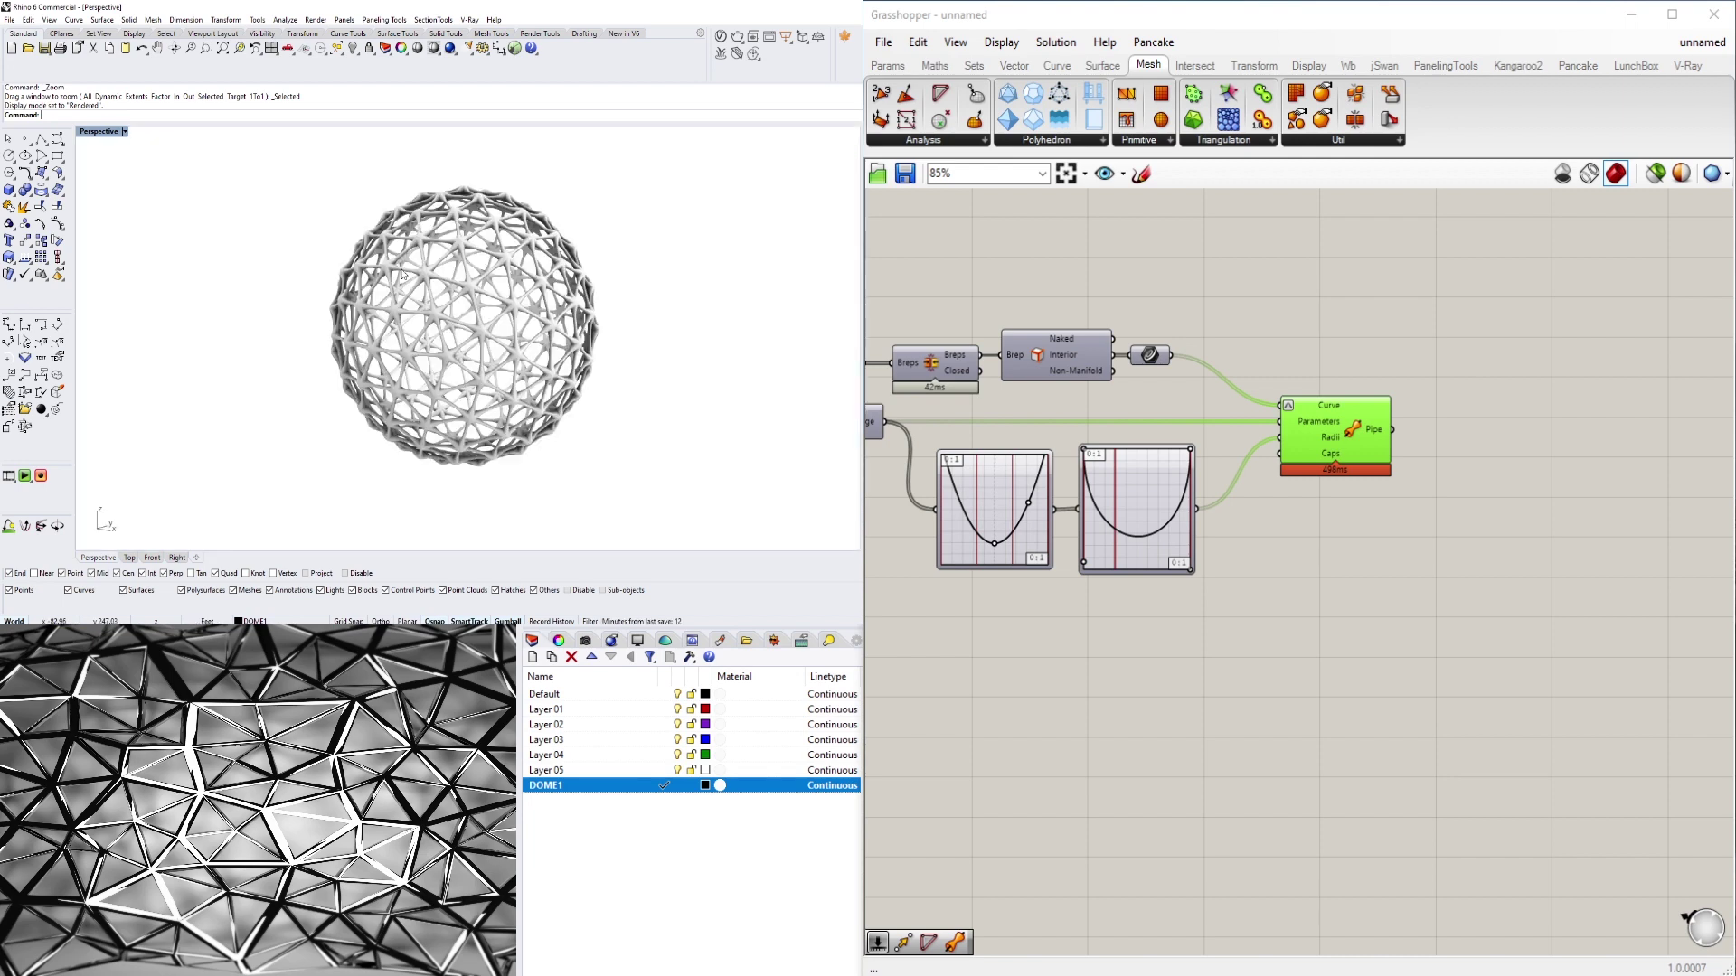
mouse_move(552, 312)
right_mouse_down()
mouse_move(539, 341)
mouse_move(554, 322)
mouse_move(533, 316)
right_mouse_up()
left_click(97, 132)
left_click(109, 176)
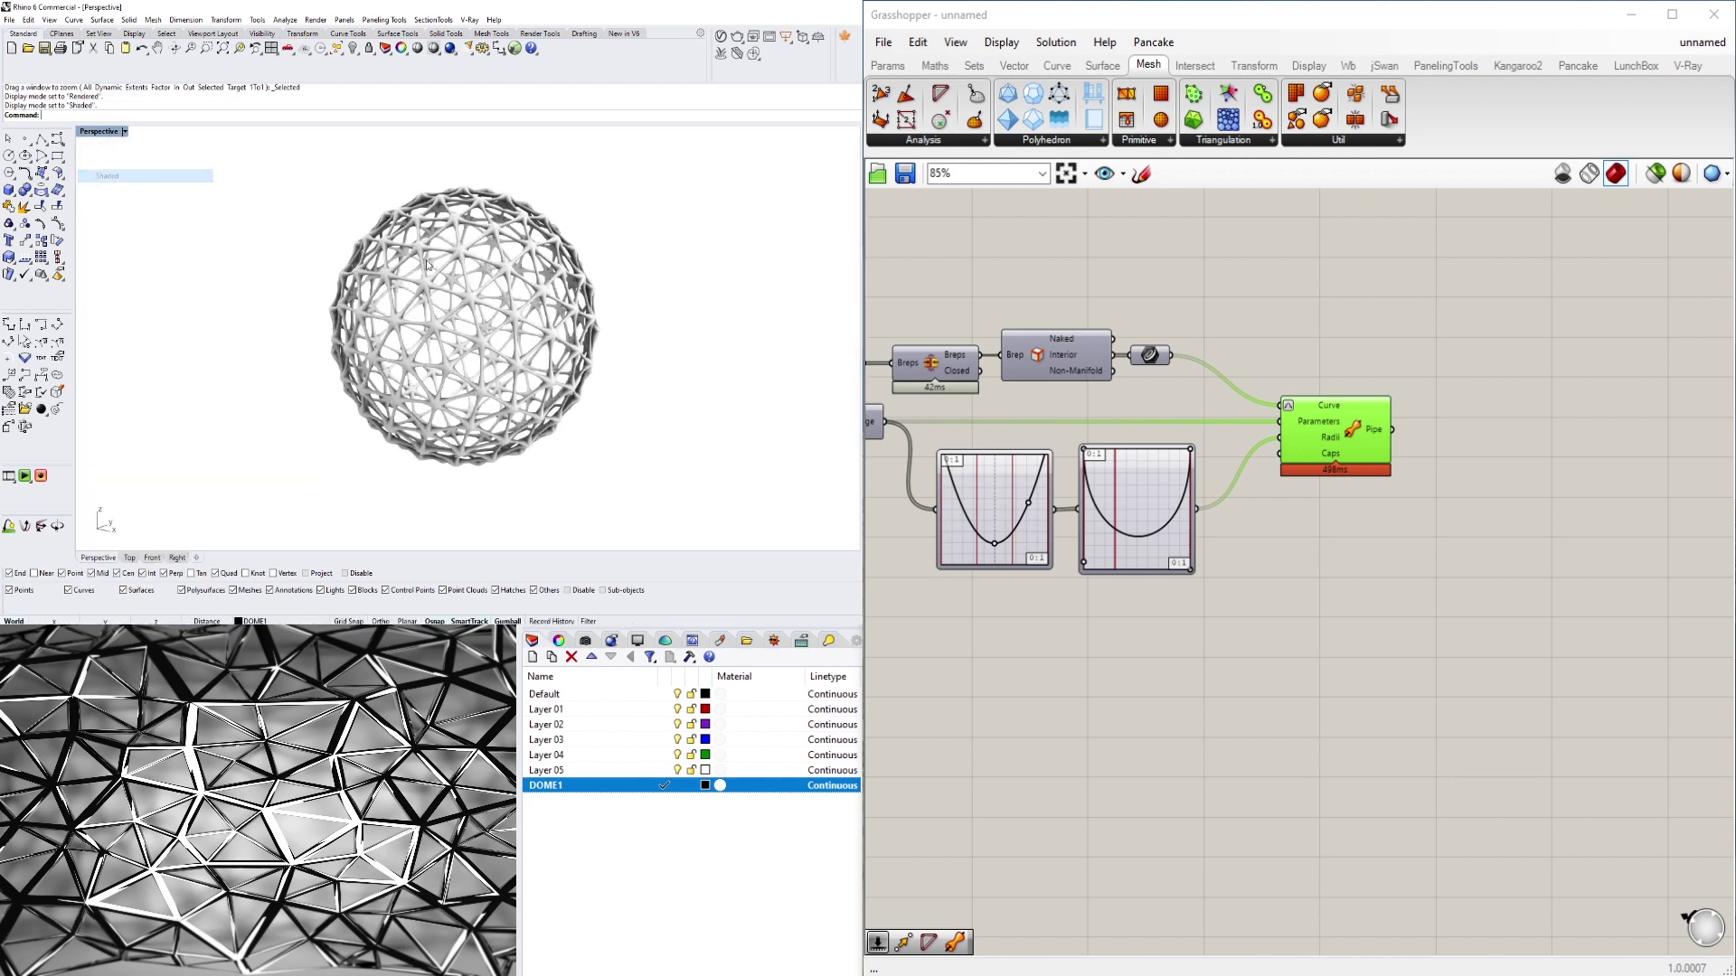
Make Layer 05 current and hide the DOME1 layer, bringing the preview dome back into view
left_click(665, 770)
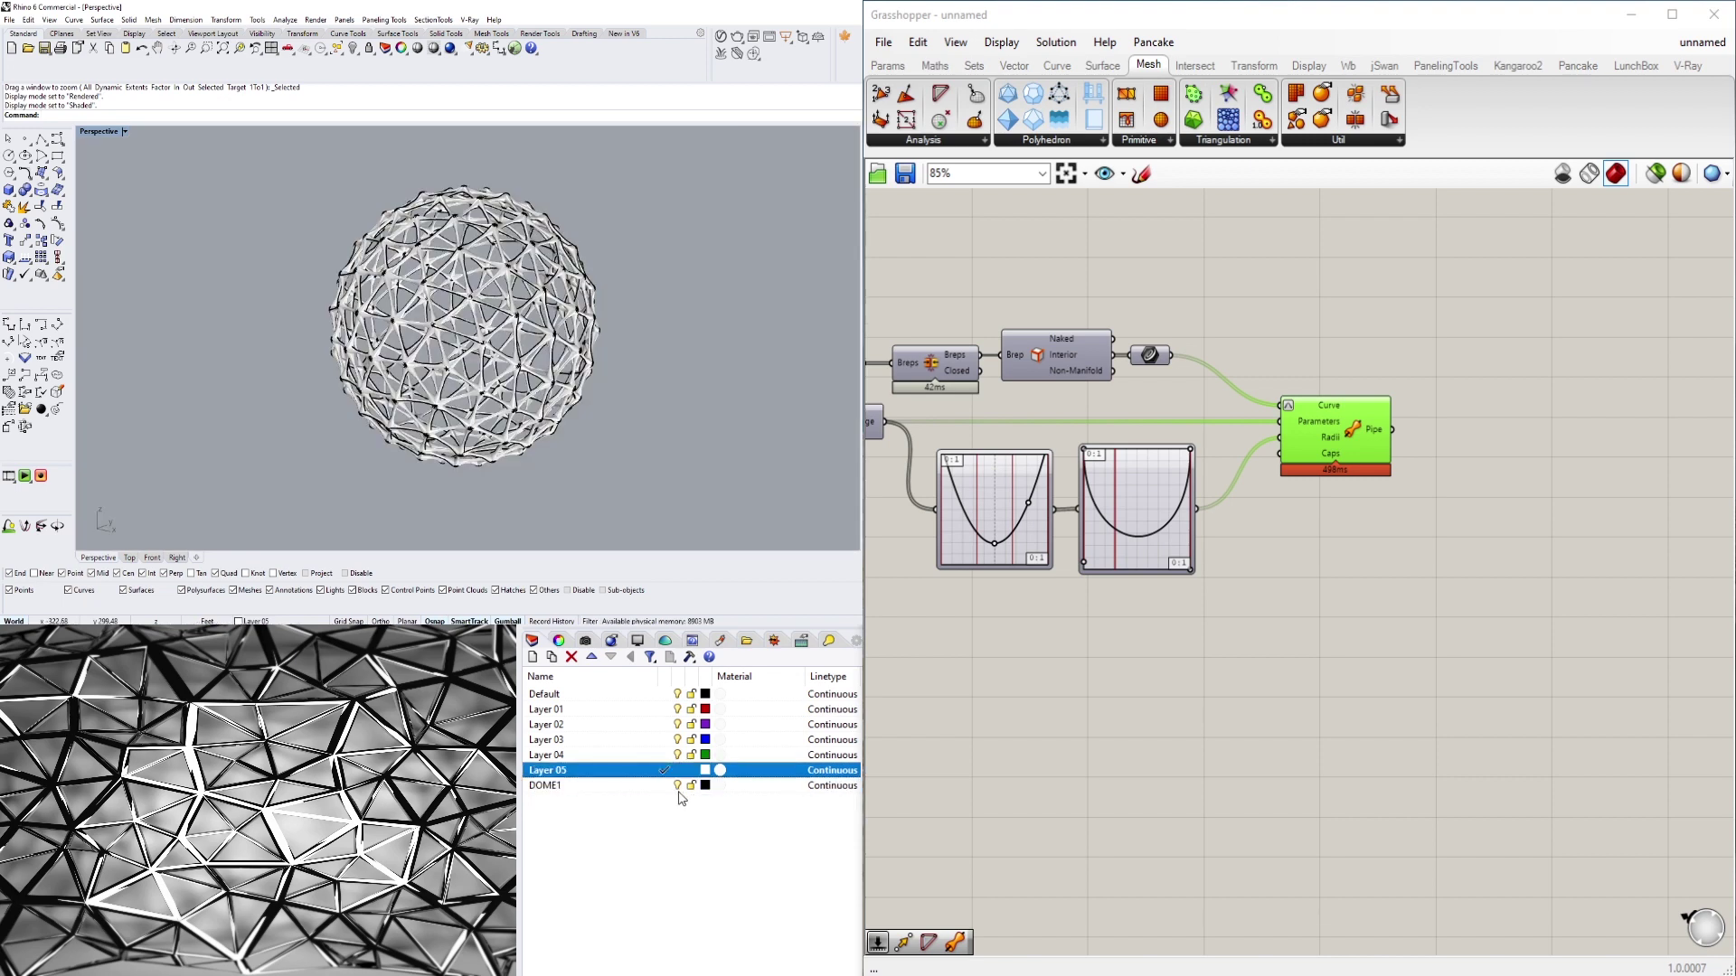
scroll(499, 369, "down", 4)
right_click_drag(494, 403, 615, 326, "shift")
scroll(314, 374, "up", 4)
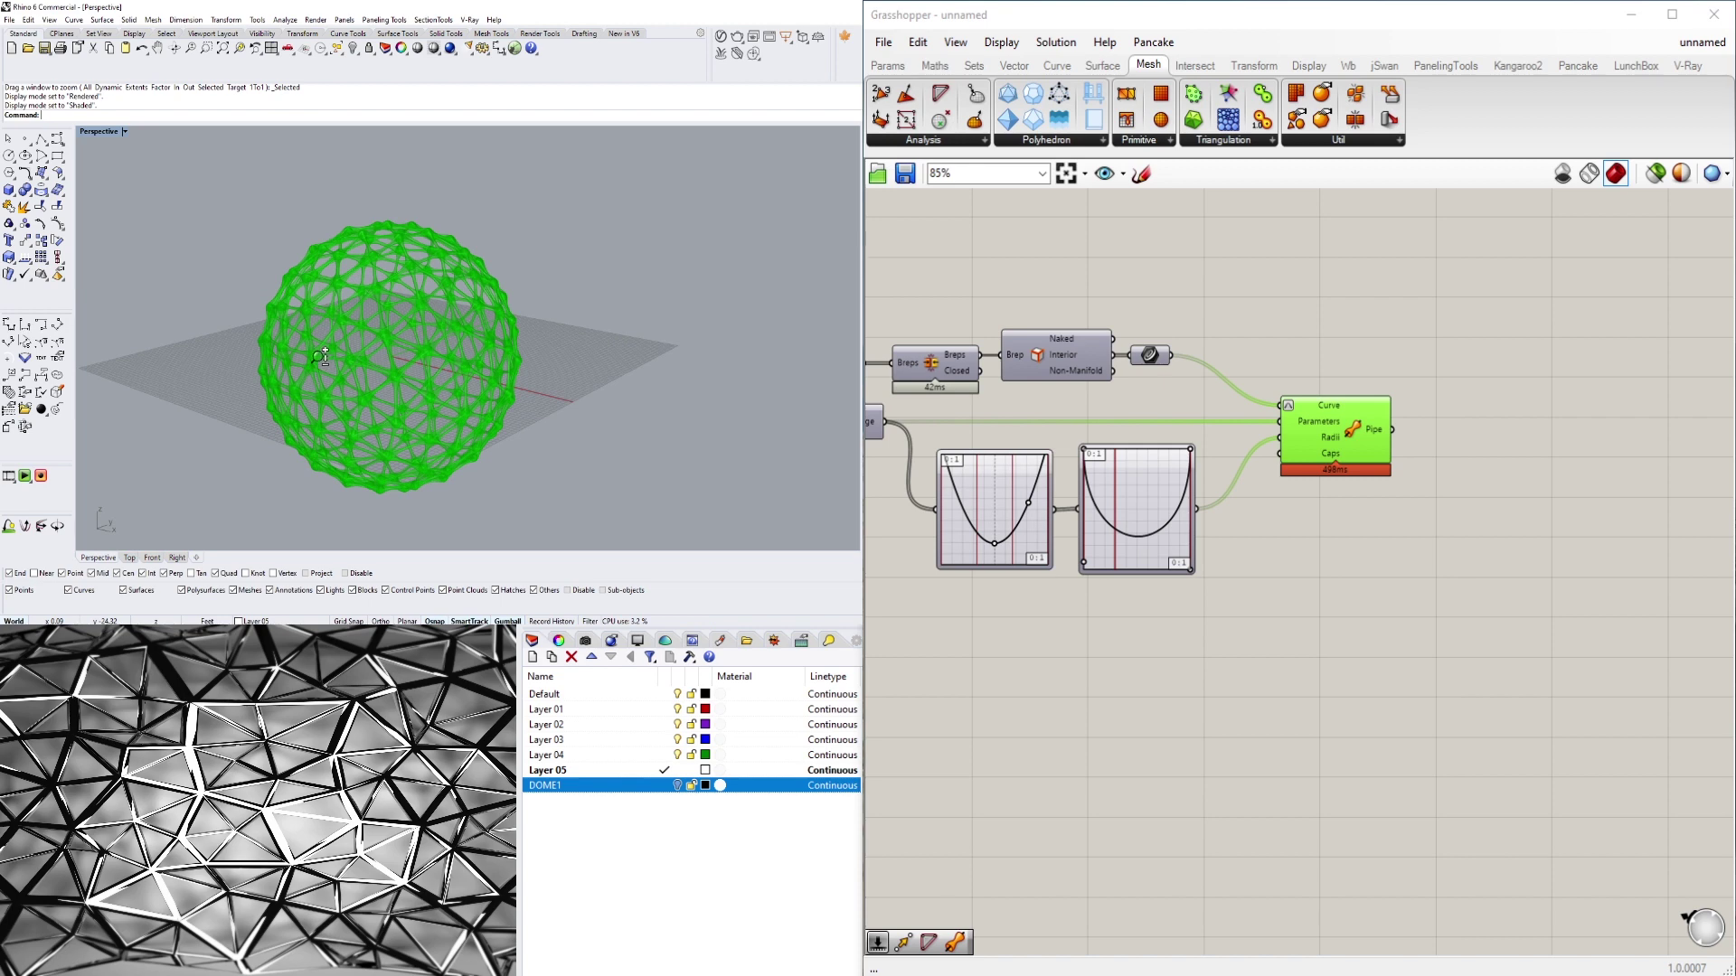
Add a Polar Zonohedron component and place it beneath the IcoSphere
scroll(1425, 609, "down", 3)
scroll(1327, 626, "down", 1)
right_click_drag(1251, 576, 1118, 628)
left_click(1053, 141)
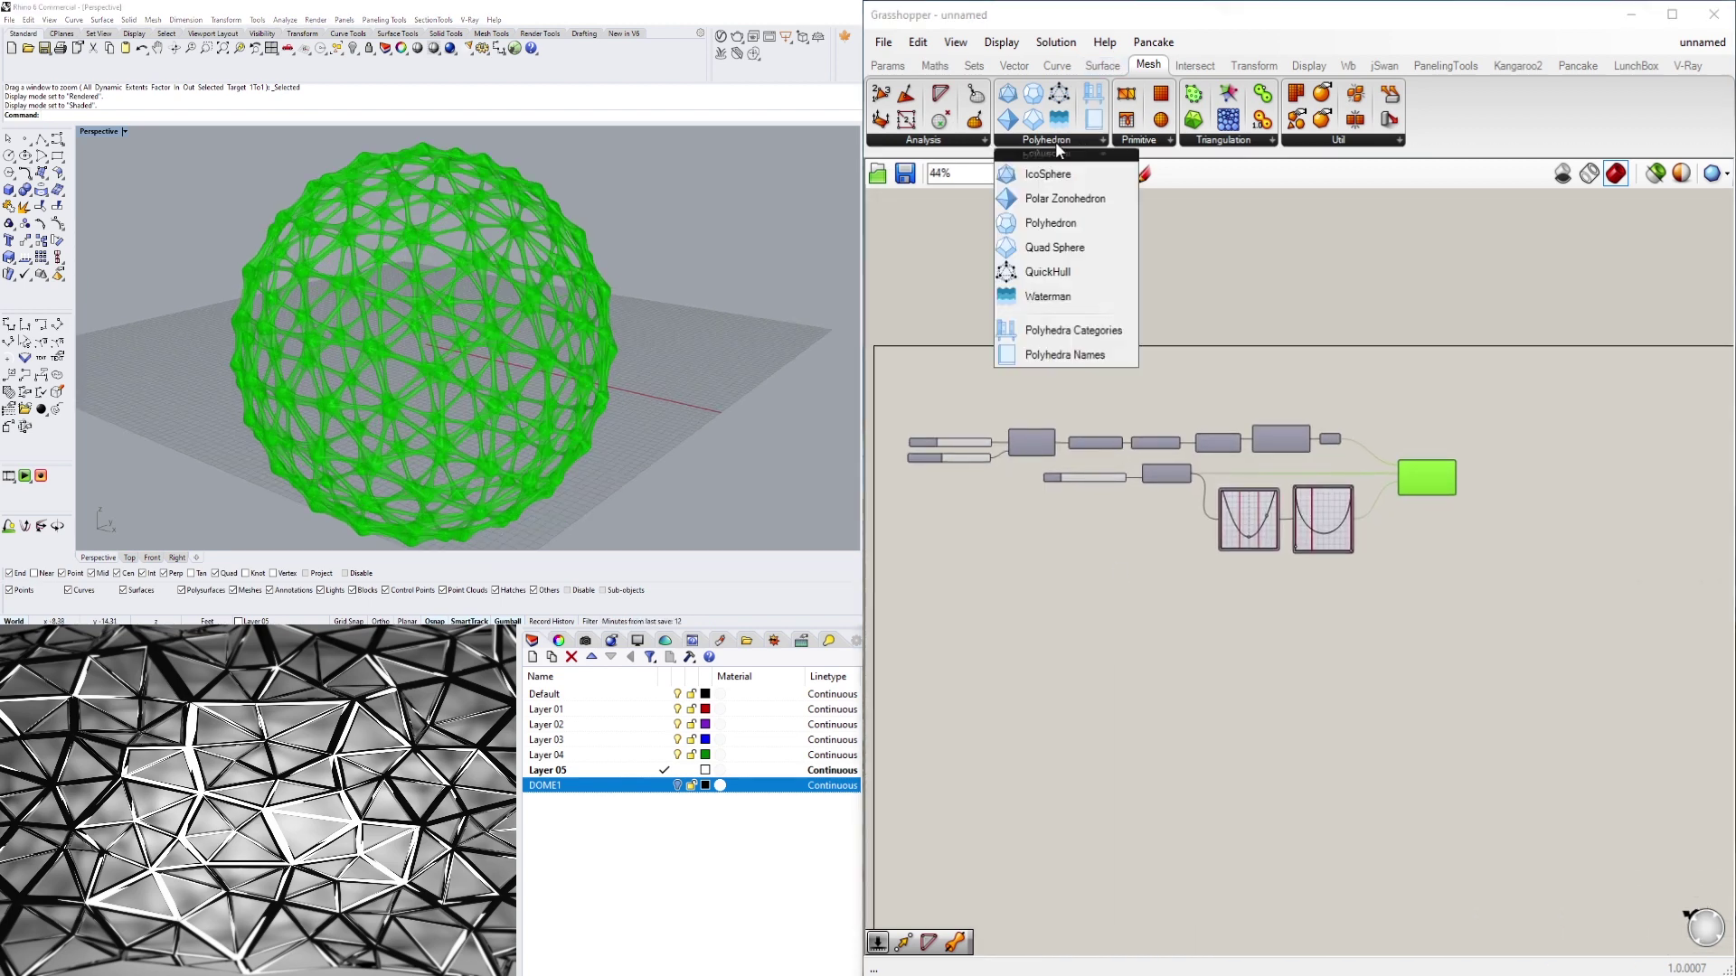
left_click(1063, 198)
left_click(1033, 522)
scroll(1012, 539, "up", 3)
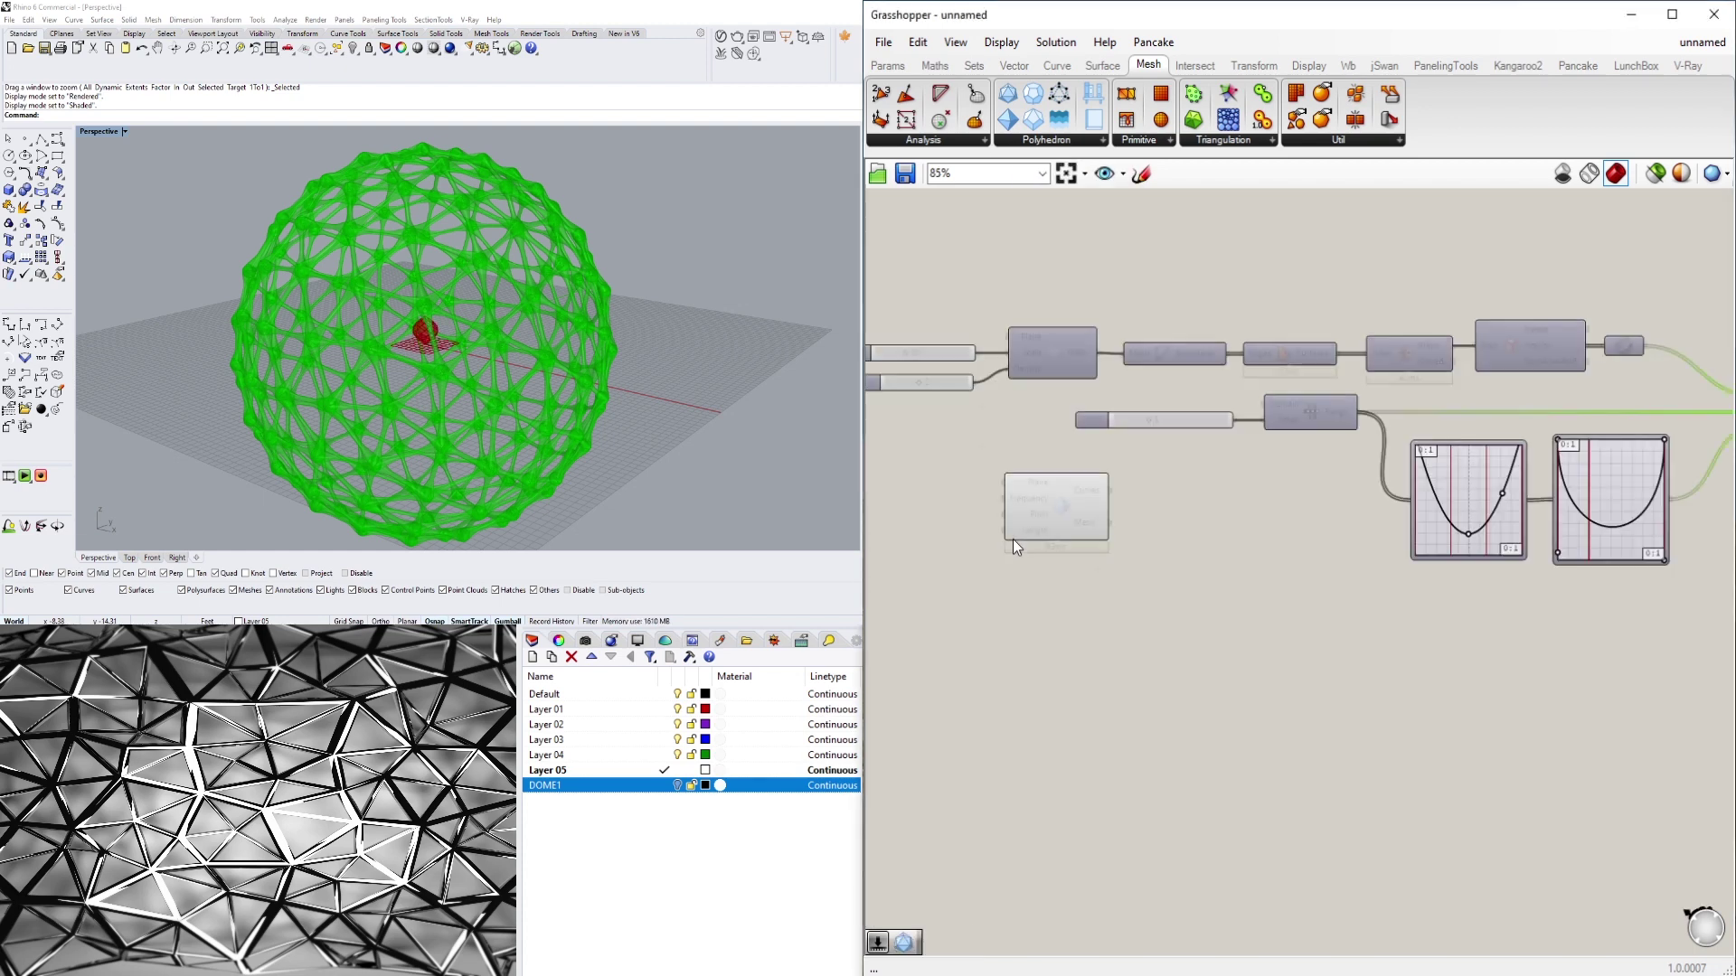
left_click_drag(1143, 496, 1146, 541)
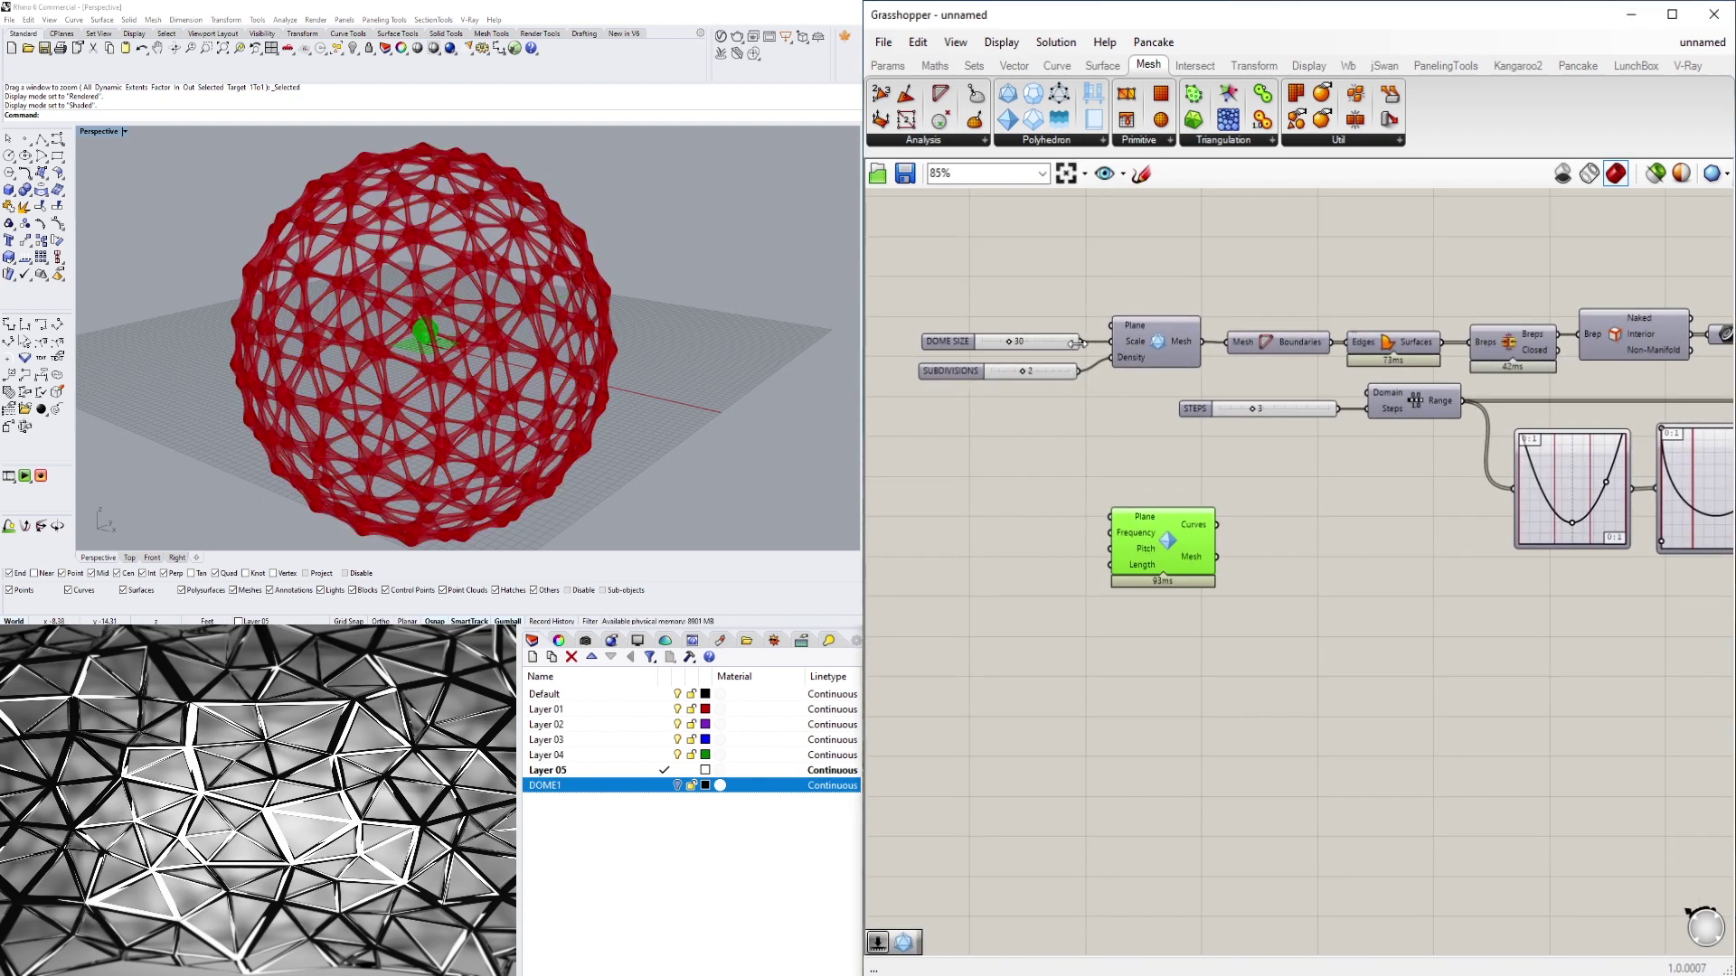
Connect the DOME SIZE slider to the Polar Zonohedron's Length input
left_click_drag(1081, 343, 1105, 565)
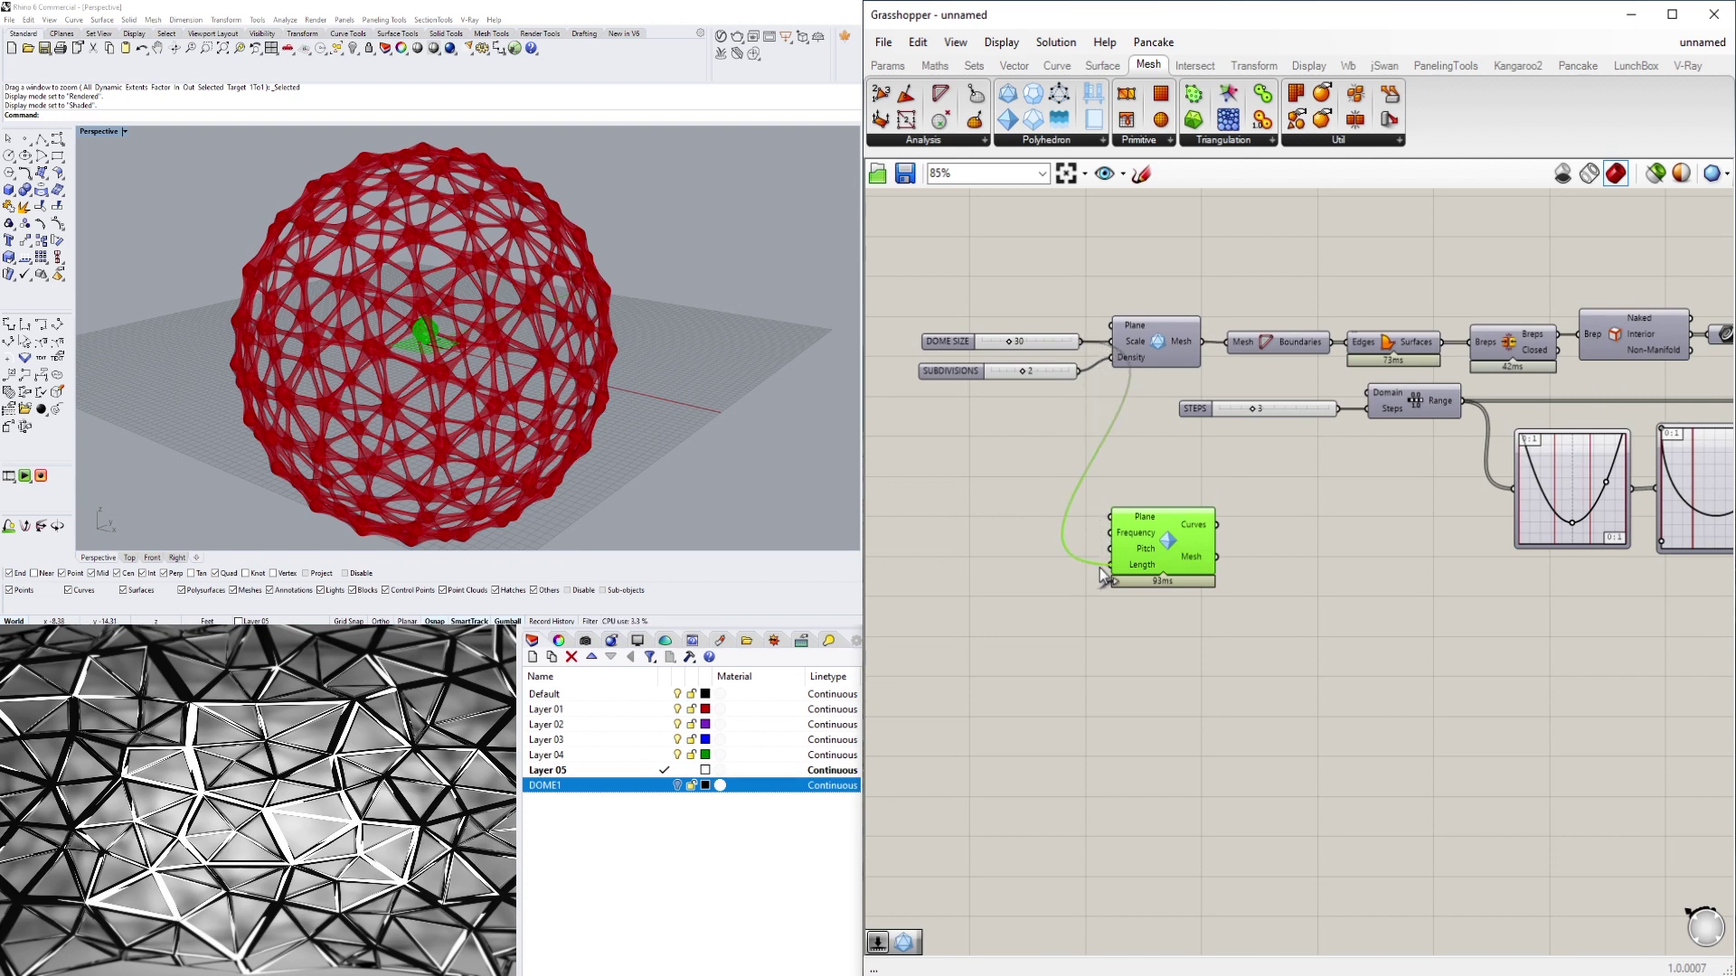
scroll(361, 308, "down", 4)
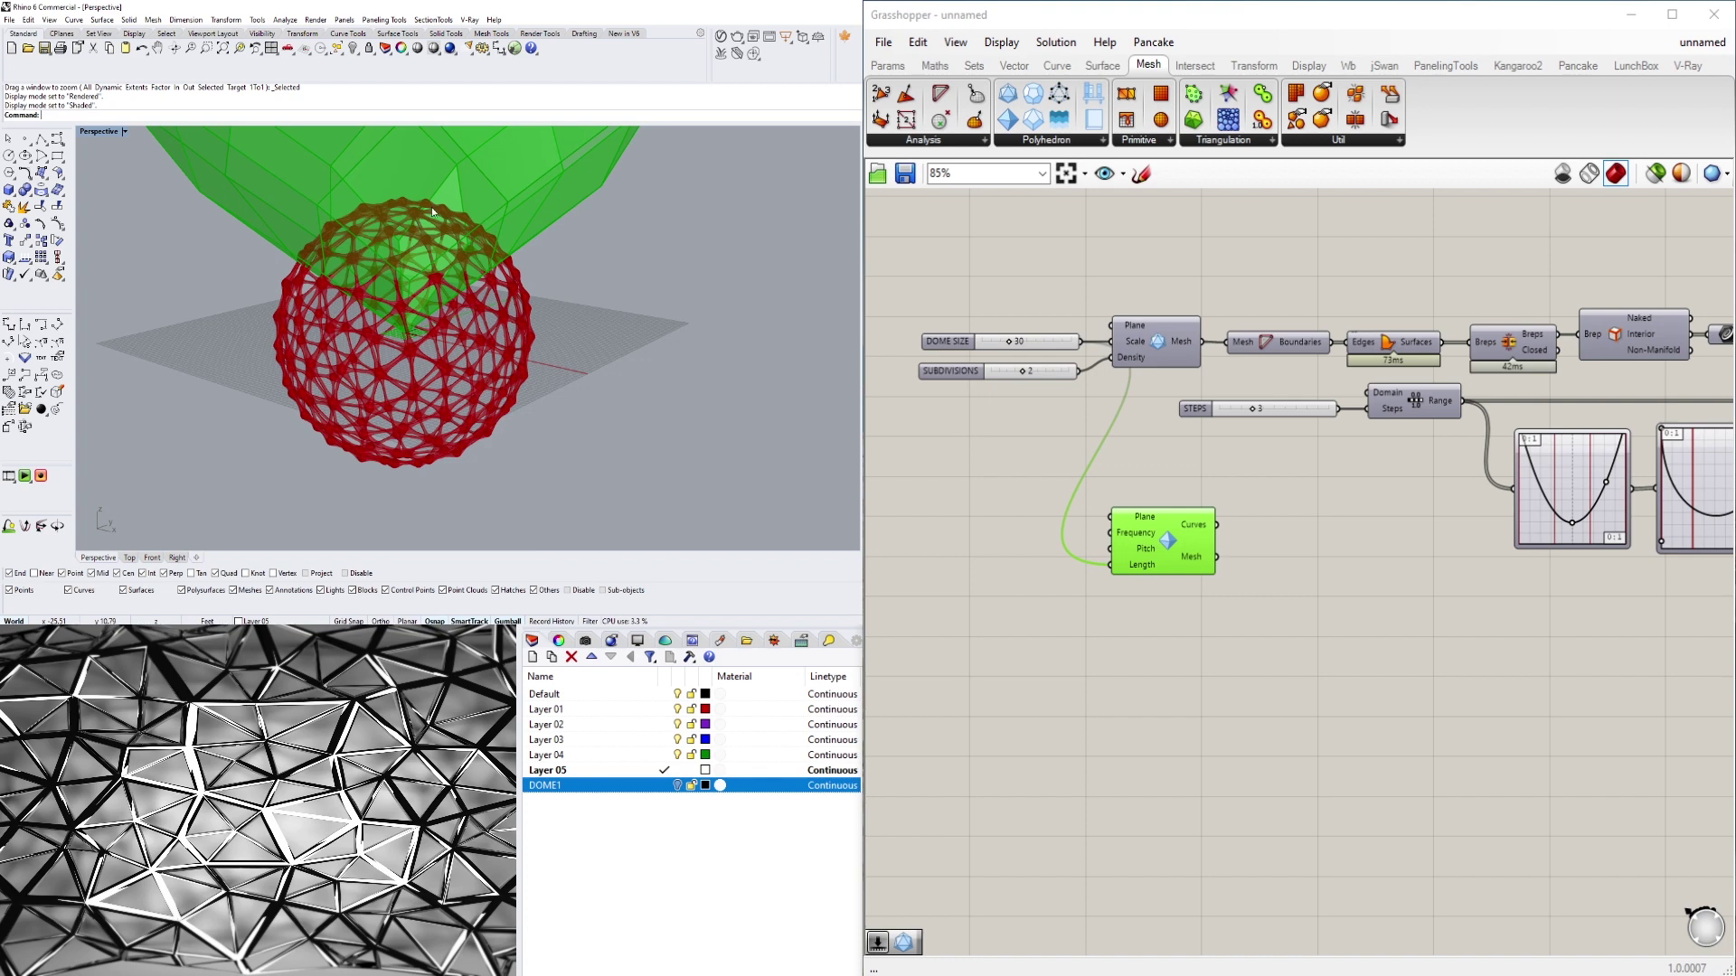
scroll(453, 324, "down", 3)
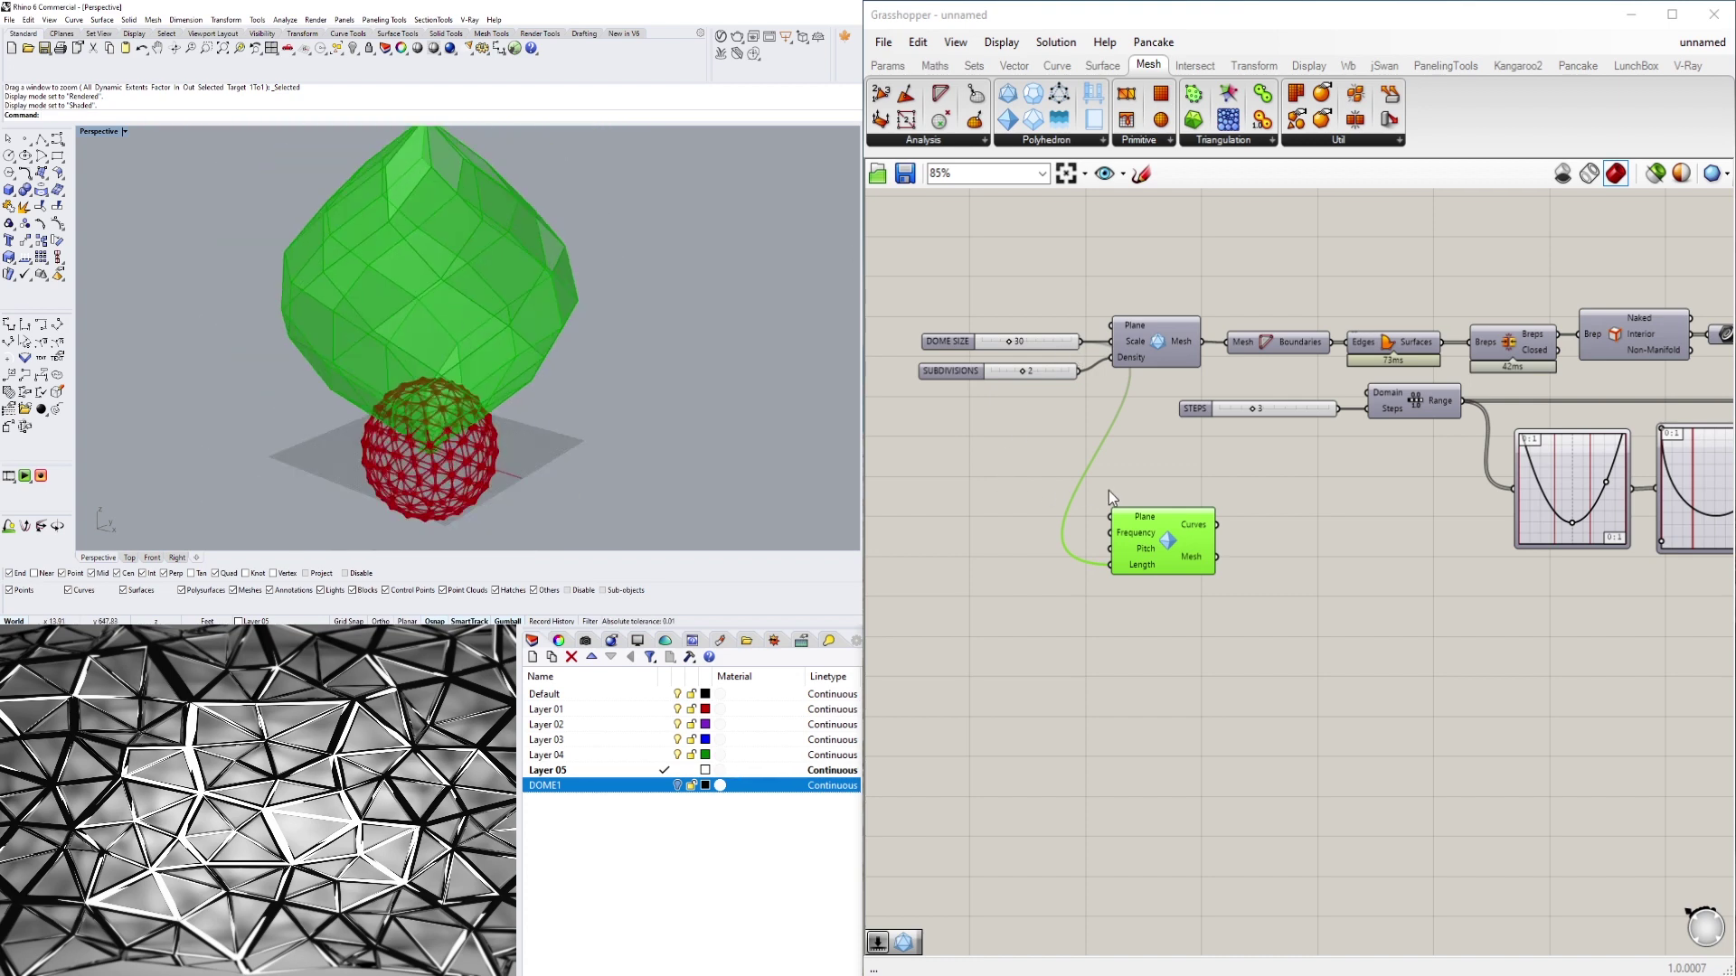
Add a number slider, connect it to the Polar Zonohedron's Frequency input and set it to 10
right_click_drag(1108, 490, 1185, 481)
double_click(1021, 513)
type("5")
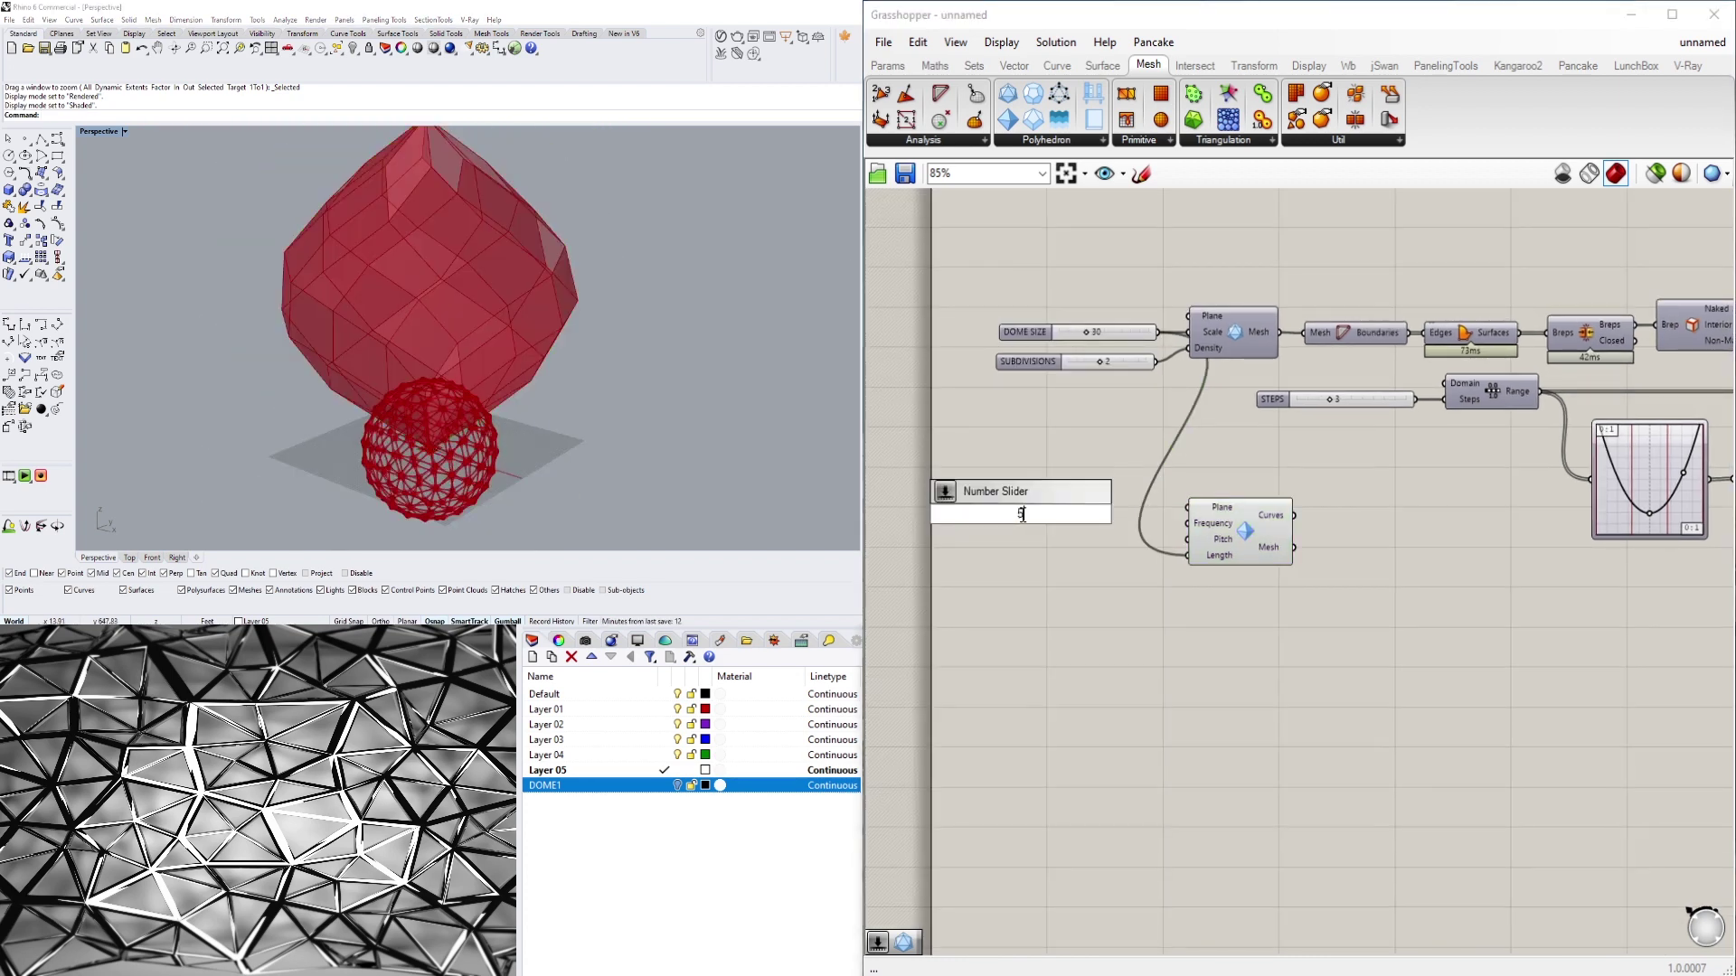
key("Return")
left_click_drag(1102, 514, 1187, 523)
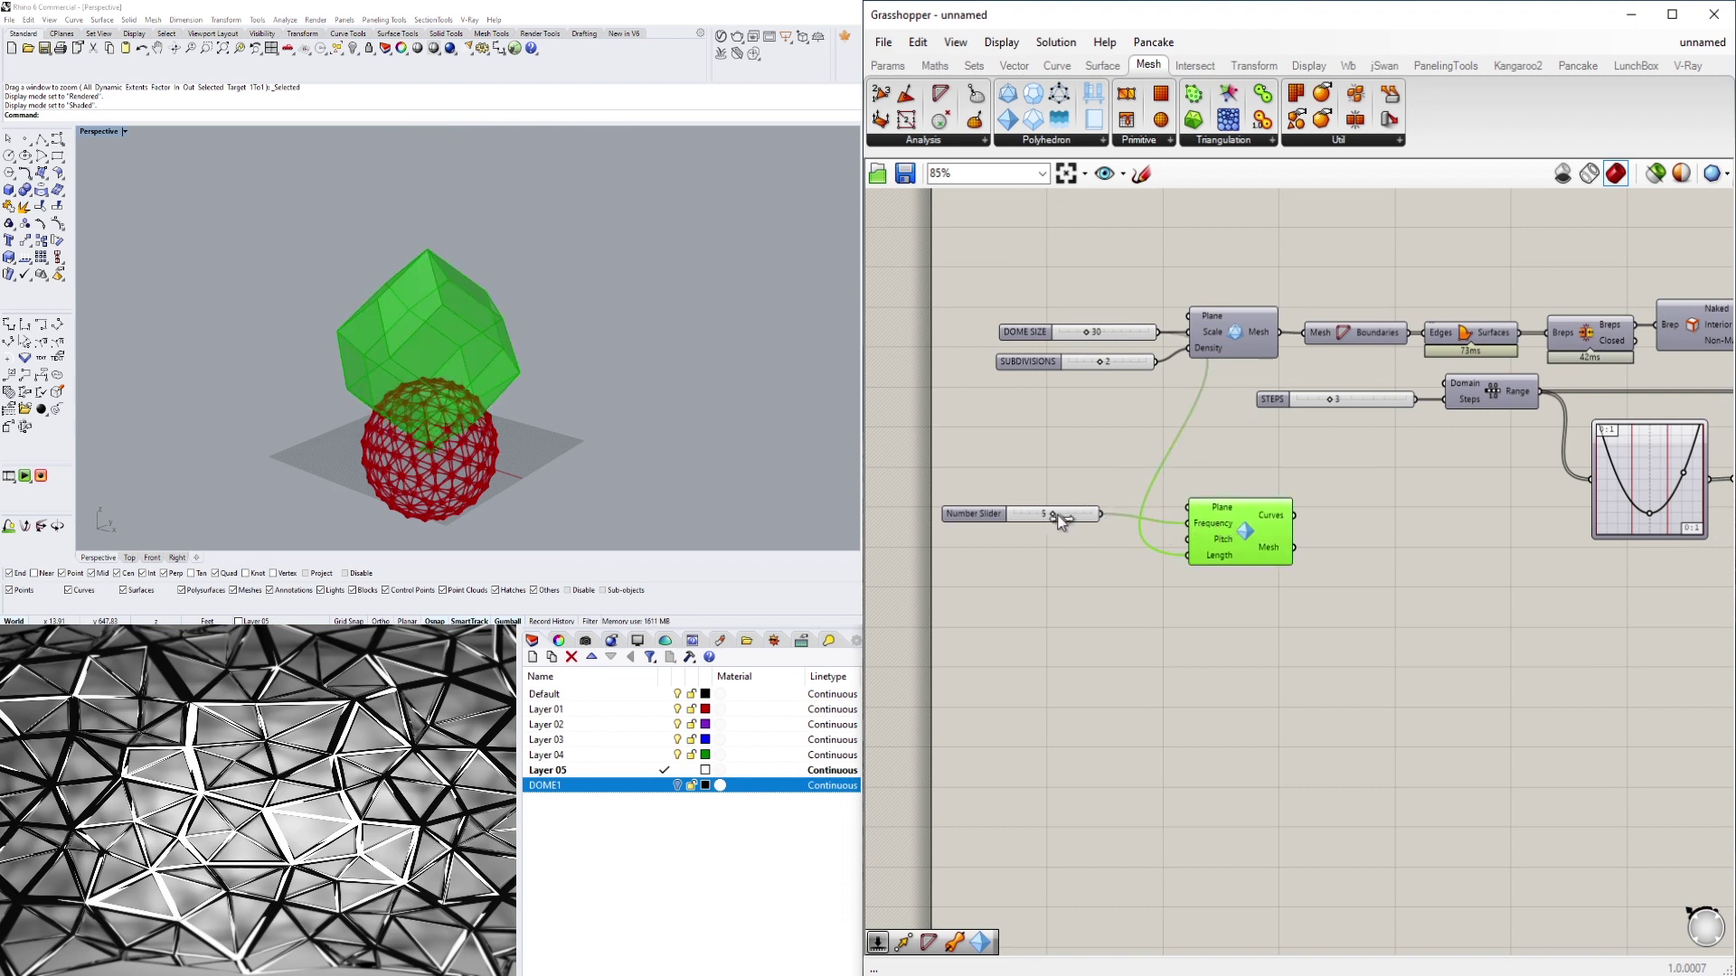
left_click_drag(1053, 513, 1130, 509)
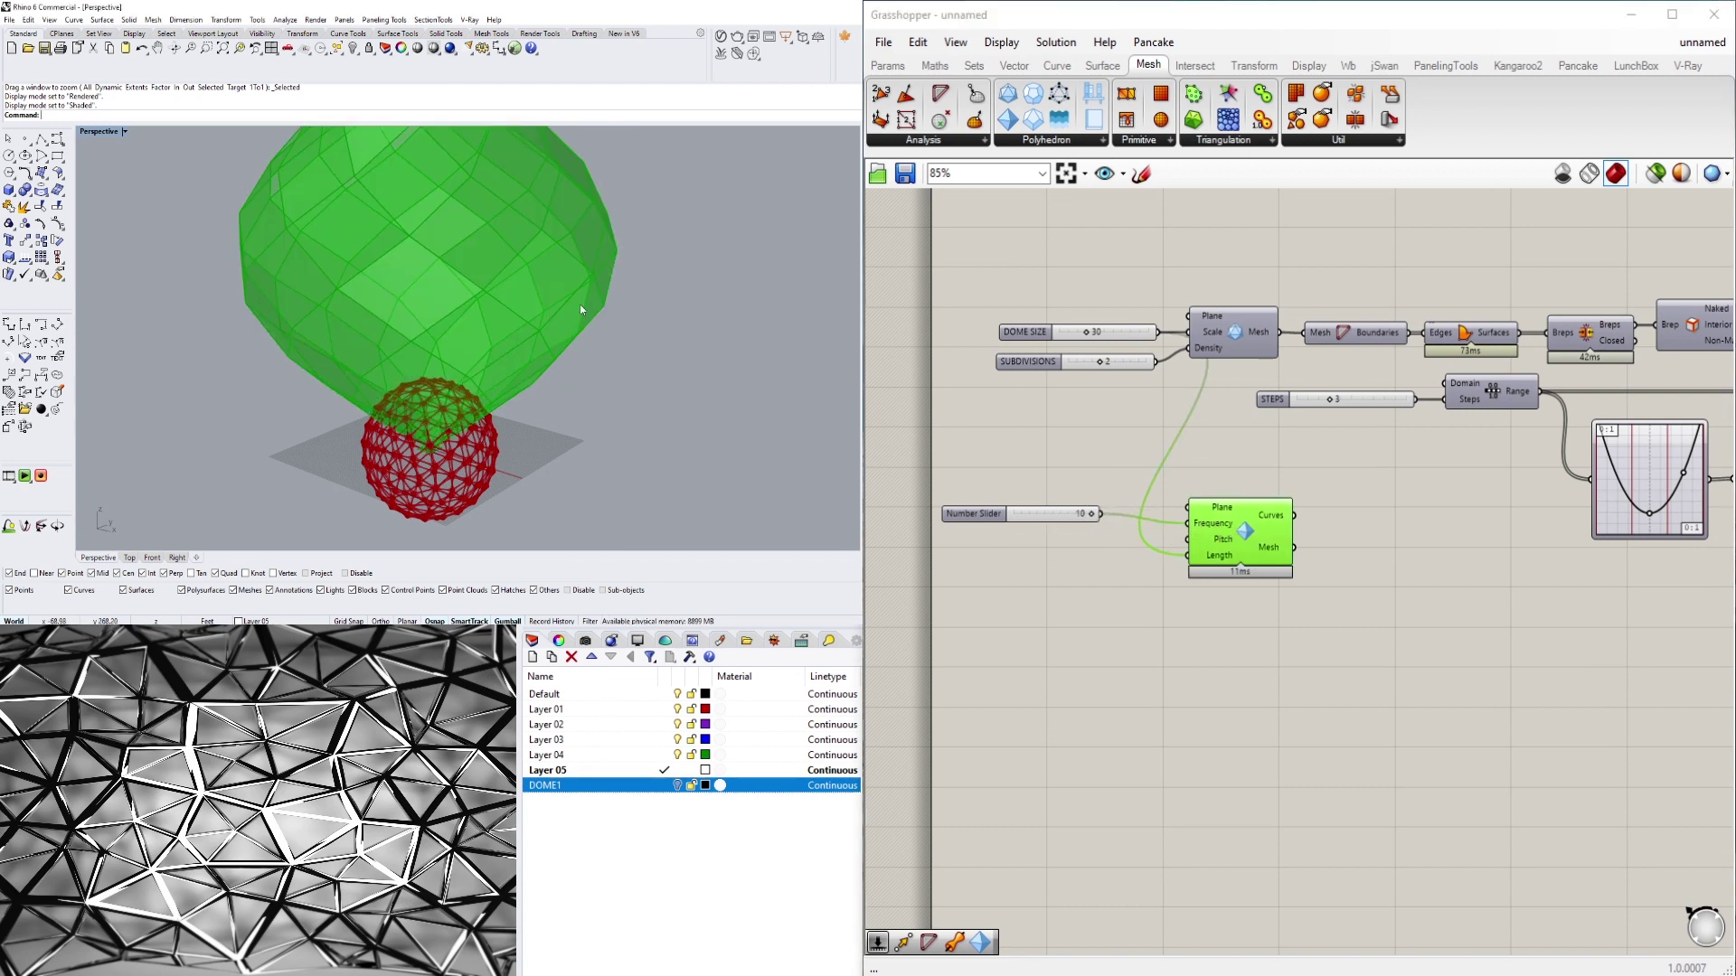
scroll(579, 304, "down", 5)
right_click_drag(566, 296, 553, 322, "shift")
Connect the Polar Zonohedron's Mesh output to the face boundaries component in place of the IcoSphere mesh
left_click(1430, 699)
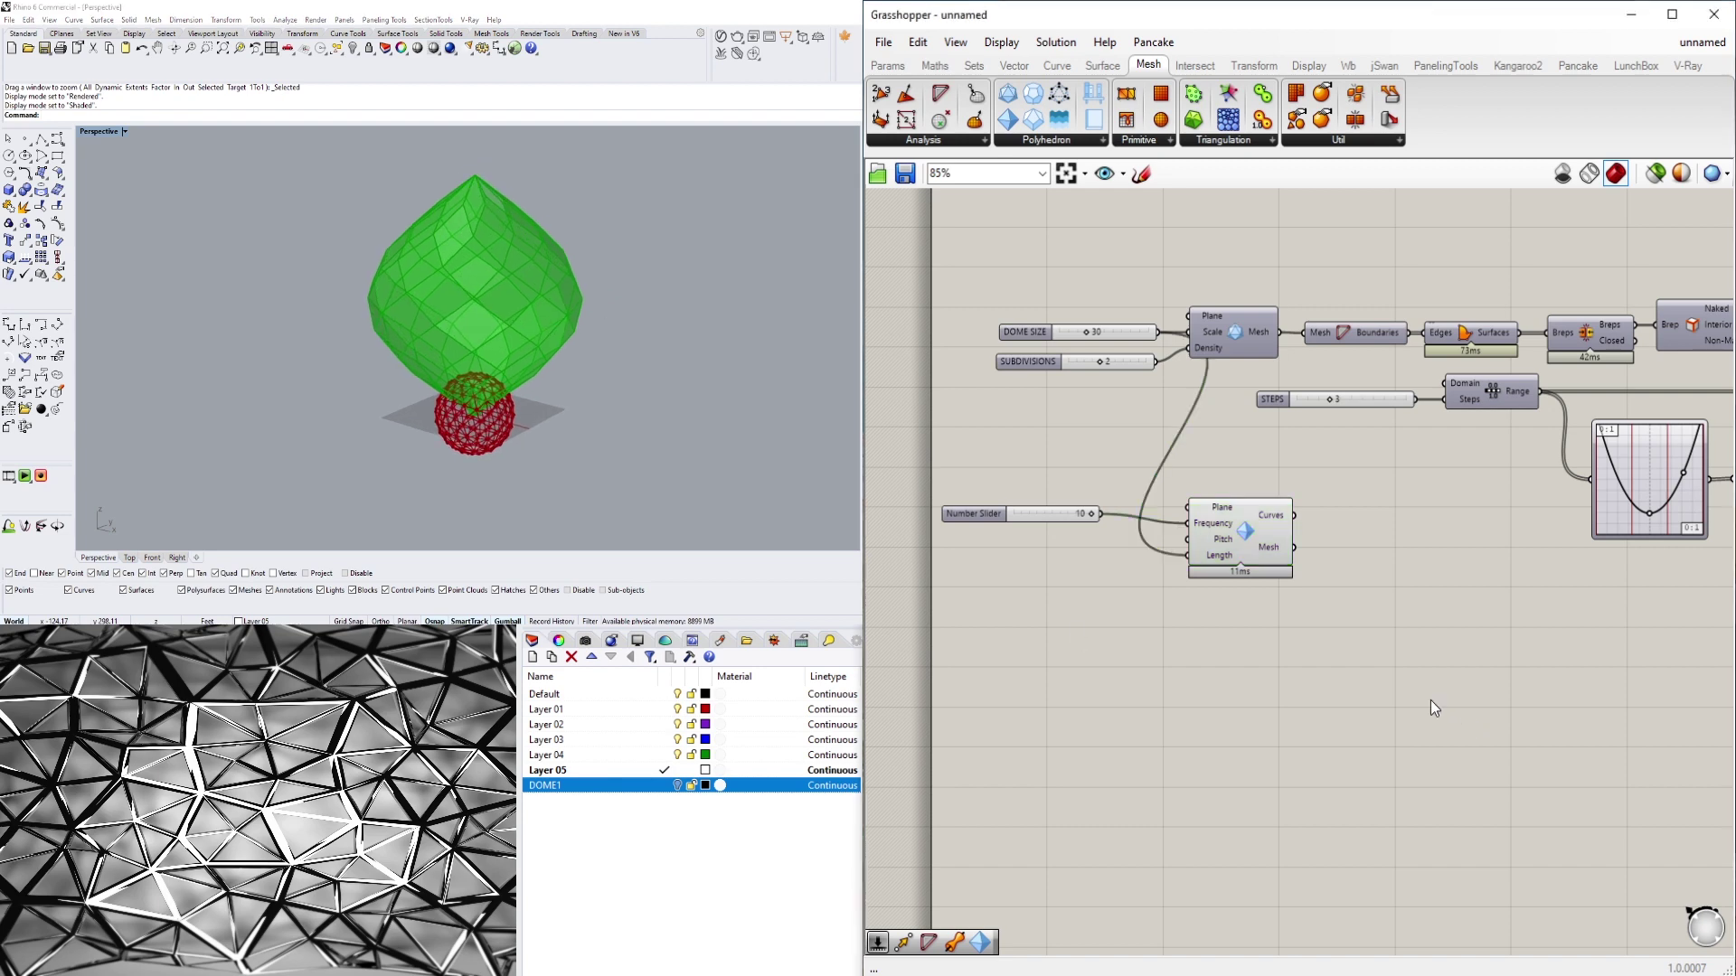
right_click_drag(1302, 578, 1114, 599)
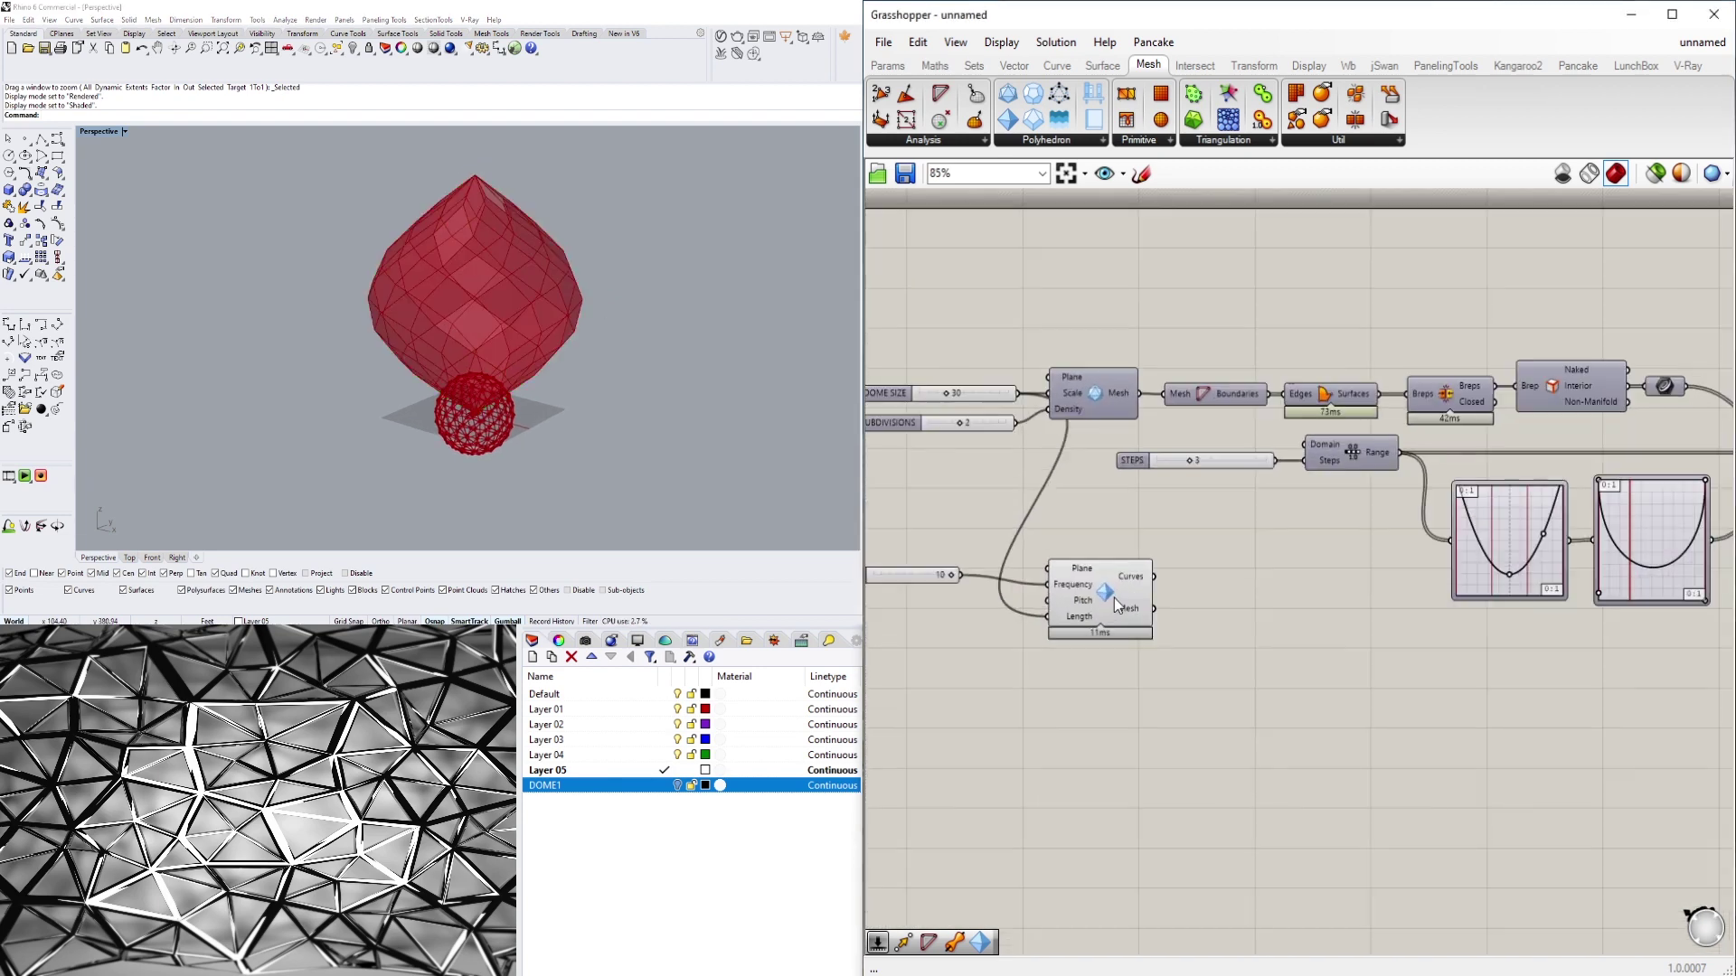
left_click(1117, 599)
left_click_drag(1124, 598, 1169, 400)
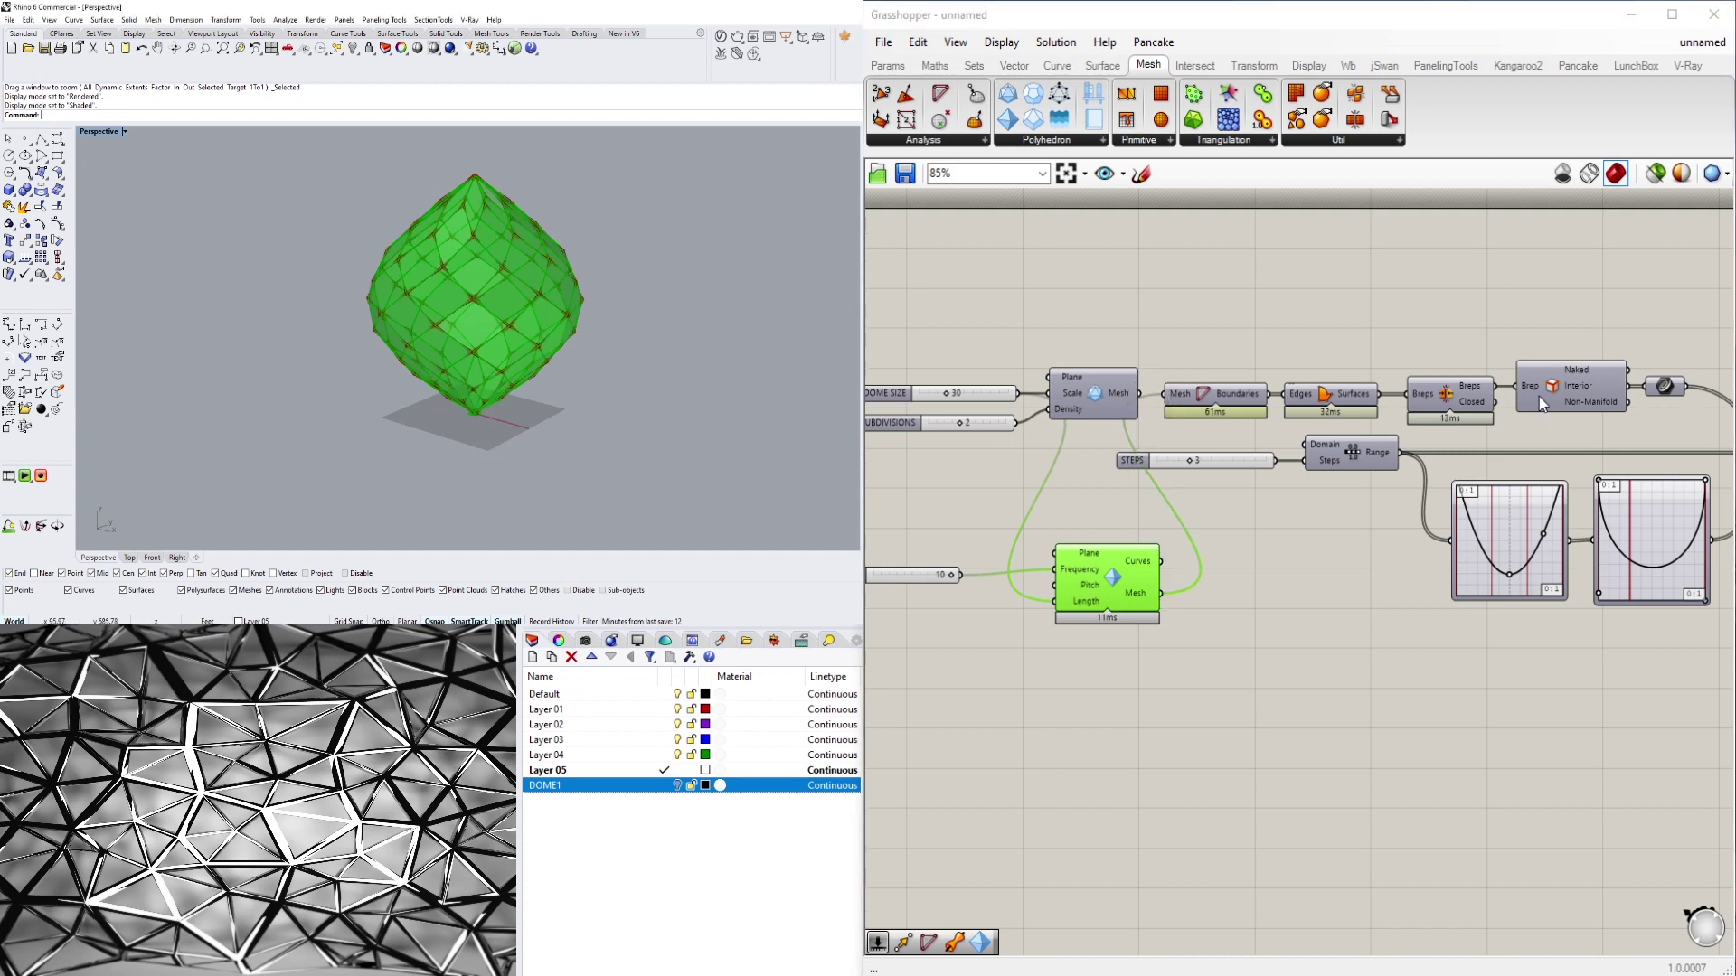
Shift the components after the mesh sources away from them and move the Polar Zonohedron up directly beneath the IcoSphere
right_click_drag(1499, 366, 1331, 386)
scroll(1347, 395, "down", 3)
scroll(1129, 517, "up", 4)
scroll(1163, 559, "down", 4)
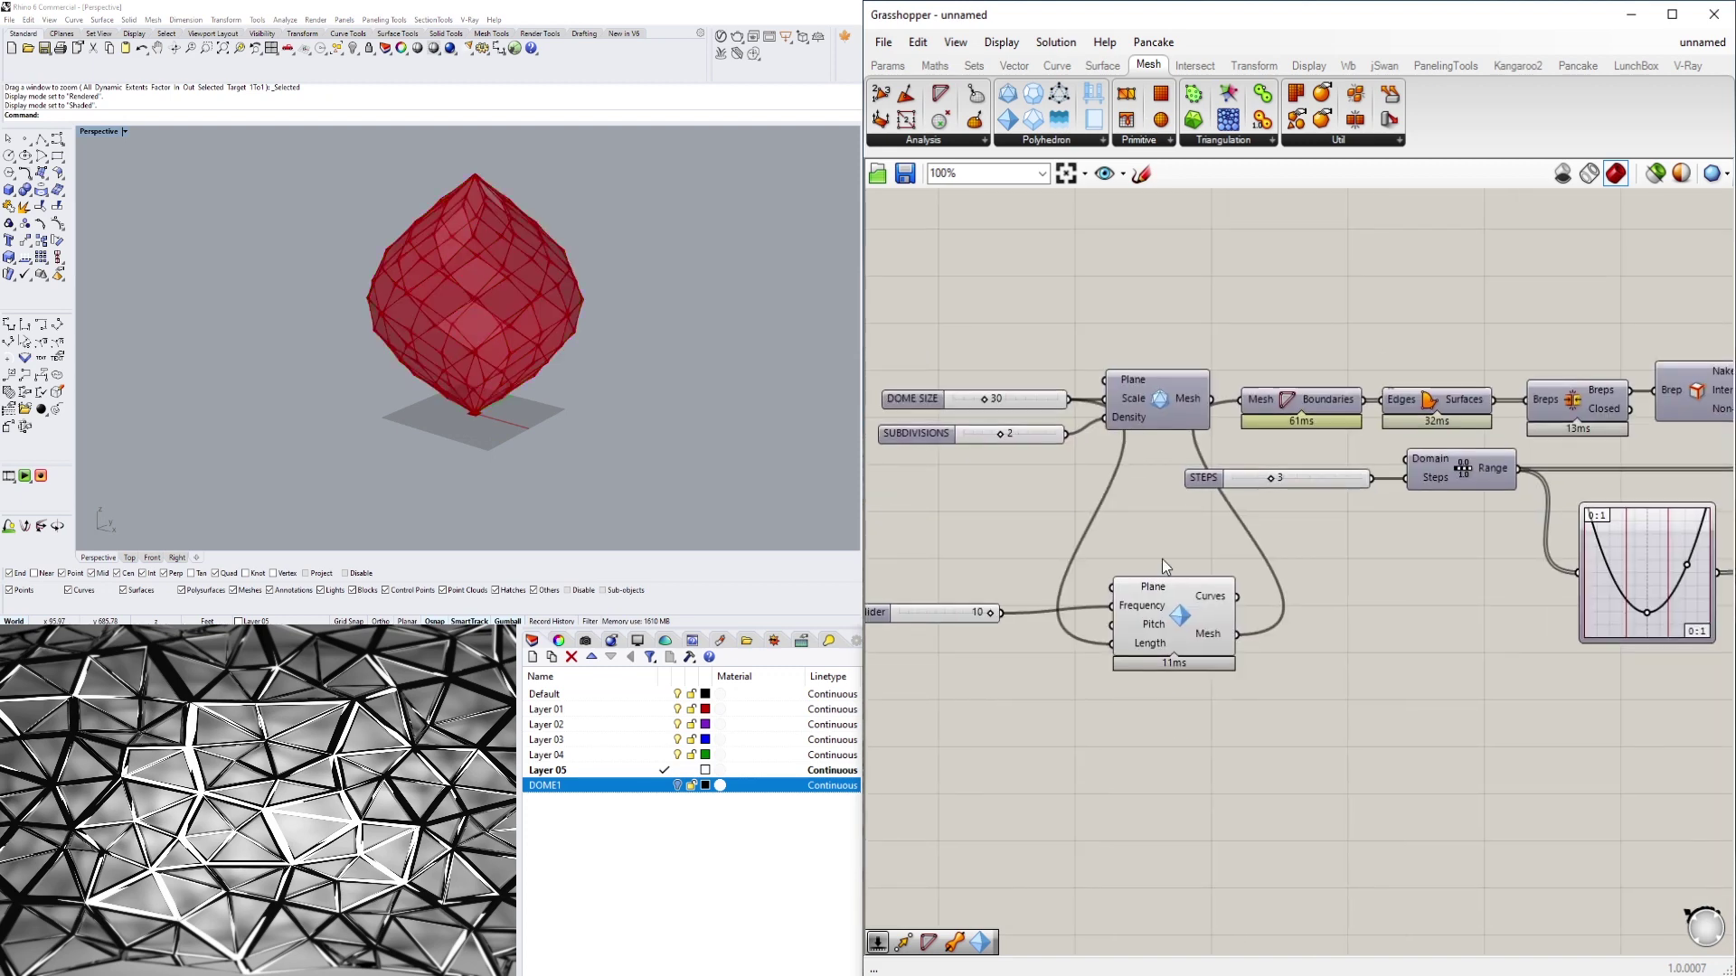
left_click_drag(1633, 726, 1167, 325)
left_click_drag(1153, 426, 1238, 457)
left_click(1074, 560)
left_click_drag(1075, 562, 1074, 481)
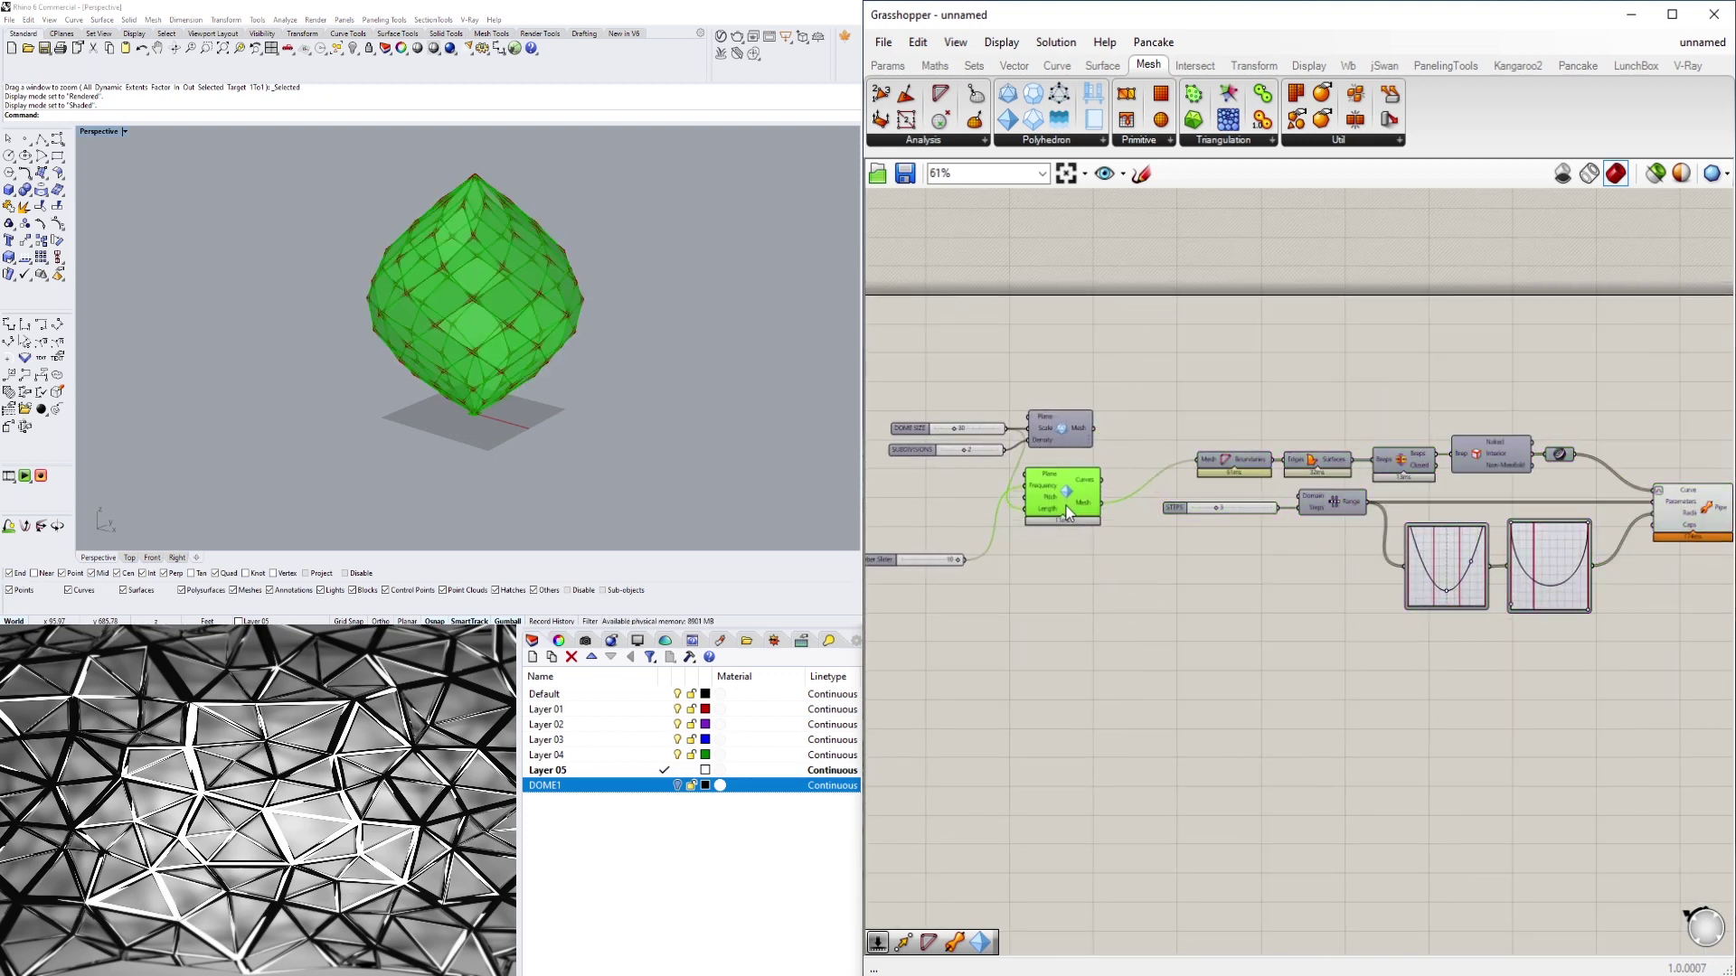
Tidy the positions of the IcoSphere and the SUBDIVISIONS slider above the Polar Zonohedron's frequency slider
left_click(1072, 429)
right_click_drag(1072, 425, 1180, 421)
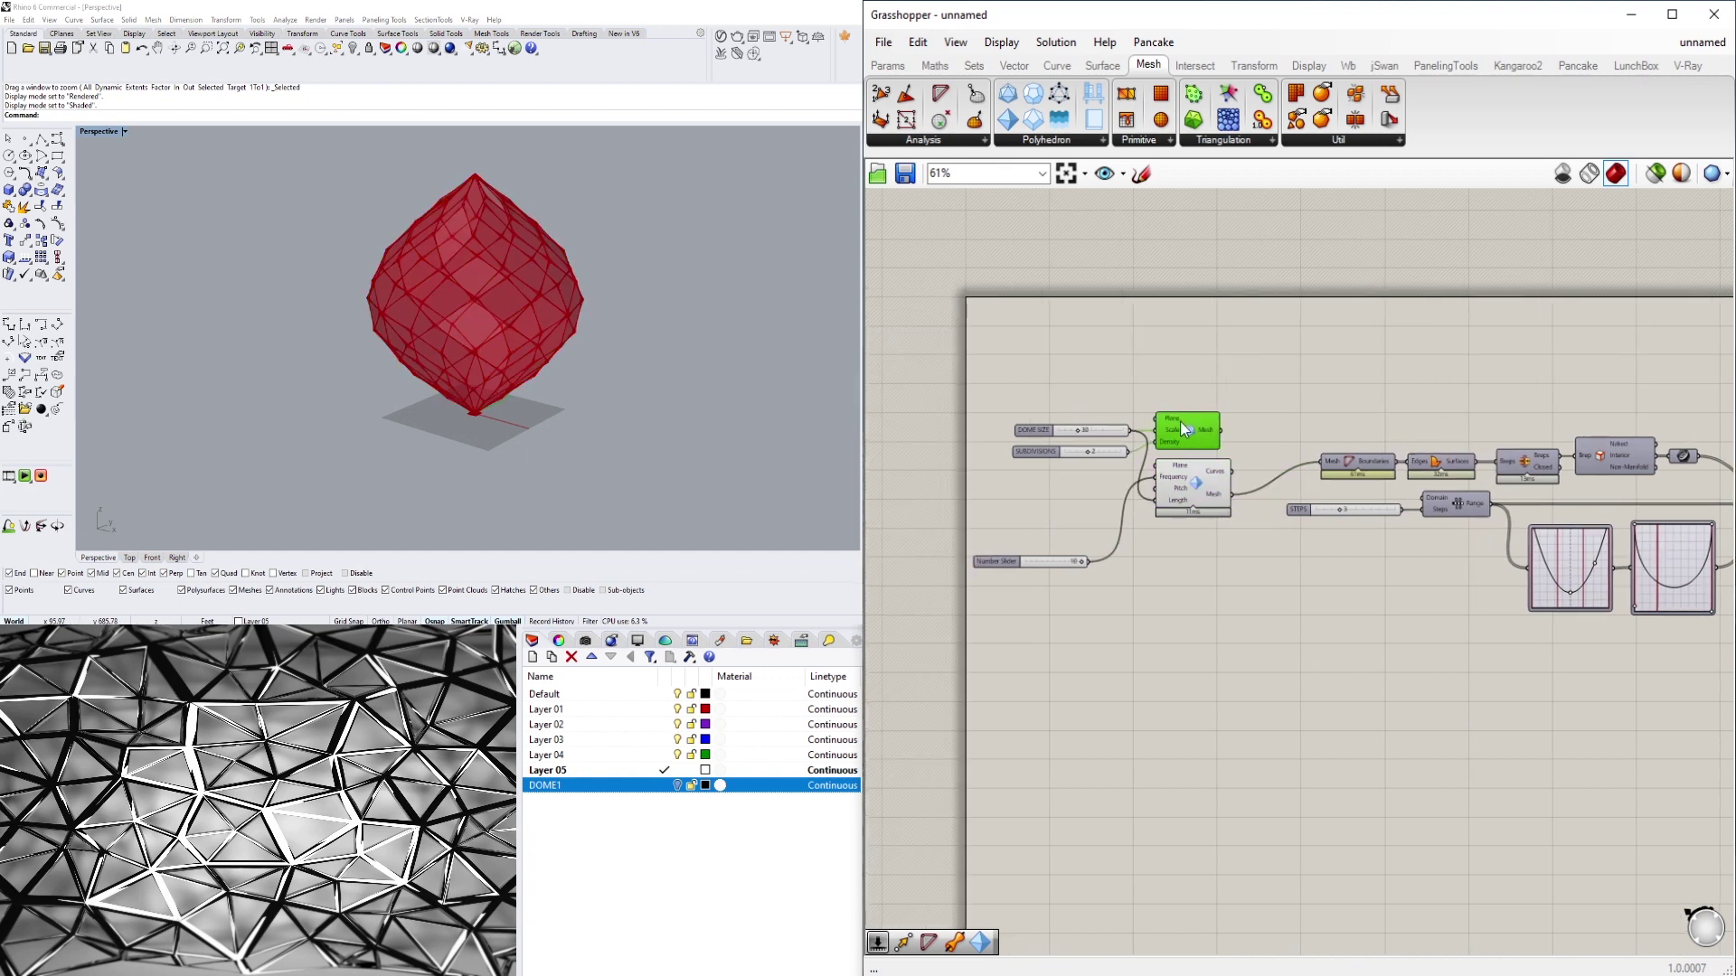
left_click_drag(1033, 459, 1030, 446)
left_click(1200, 653)
Insert a relay on the wire between the Polar Zonohedron's Mesh output and the face boundaries component
scroll(1261, 488, "up", 3)
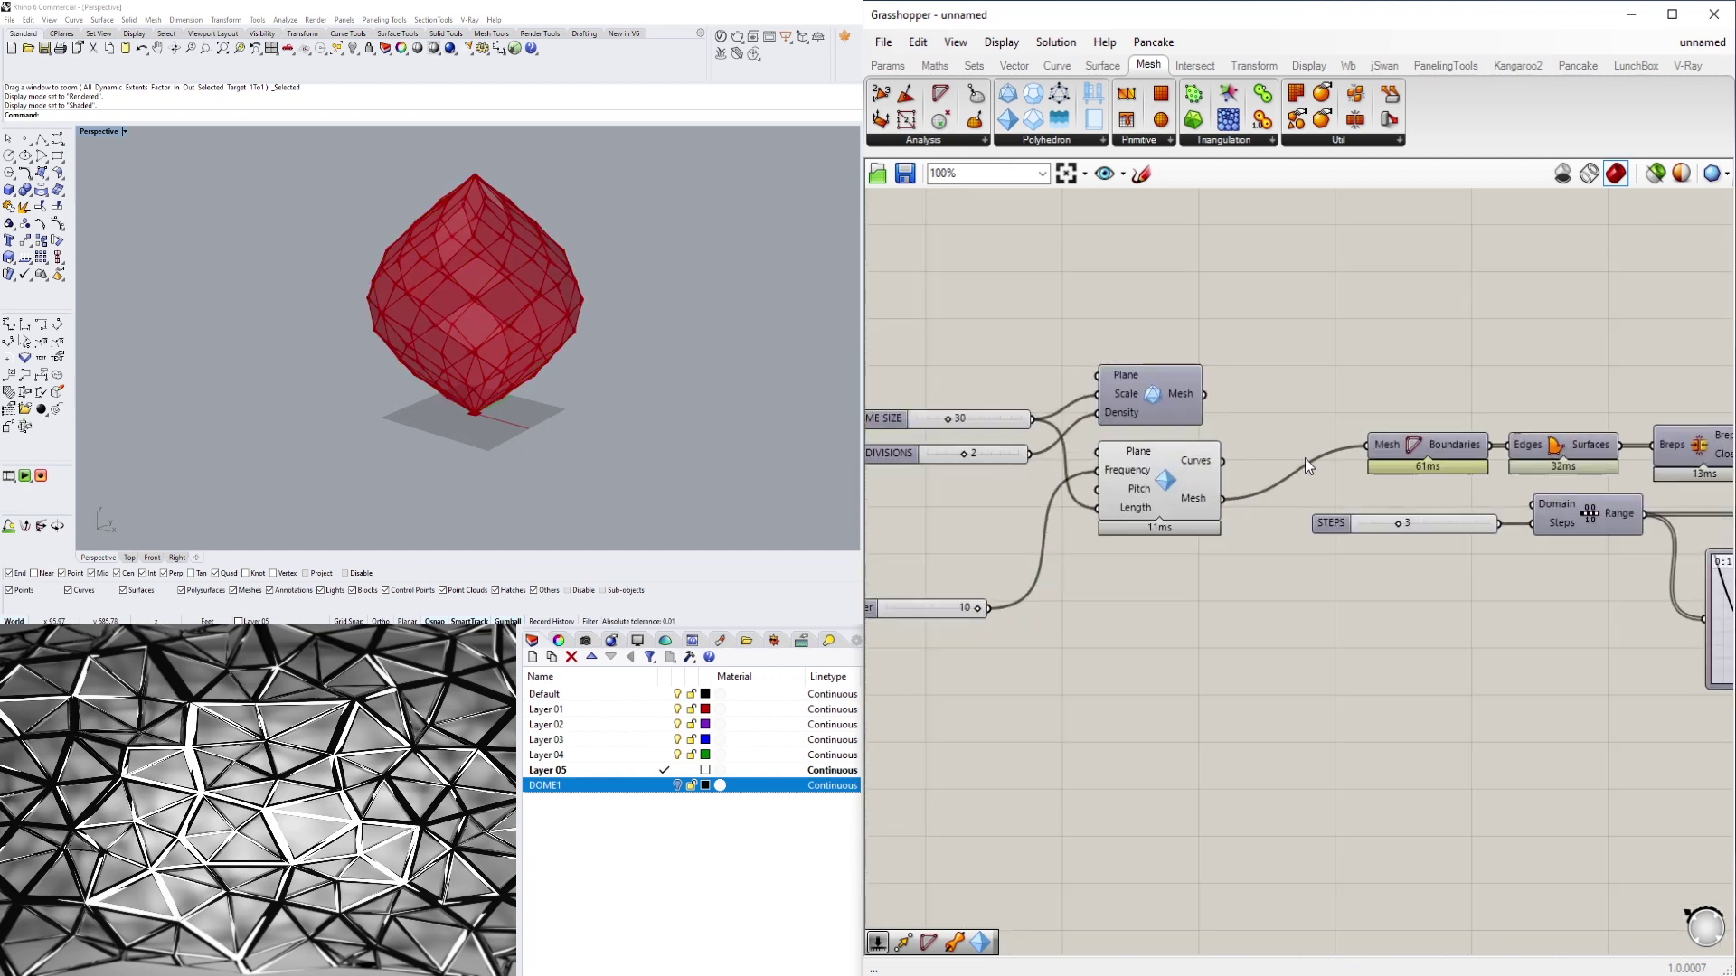
right_click_drag(1275, 462, 1214, 505)
scroll(1143, 443, "up", 3)
left_click_drag(1135, 437, 1338, 459)
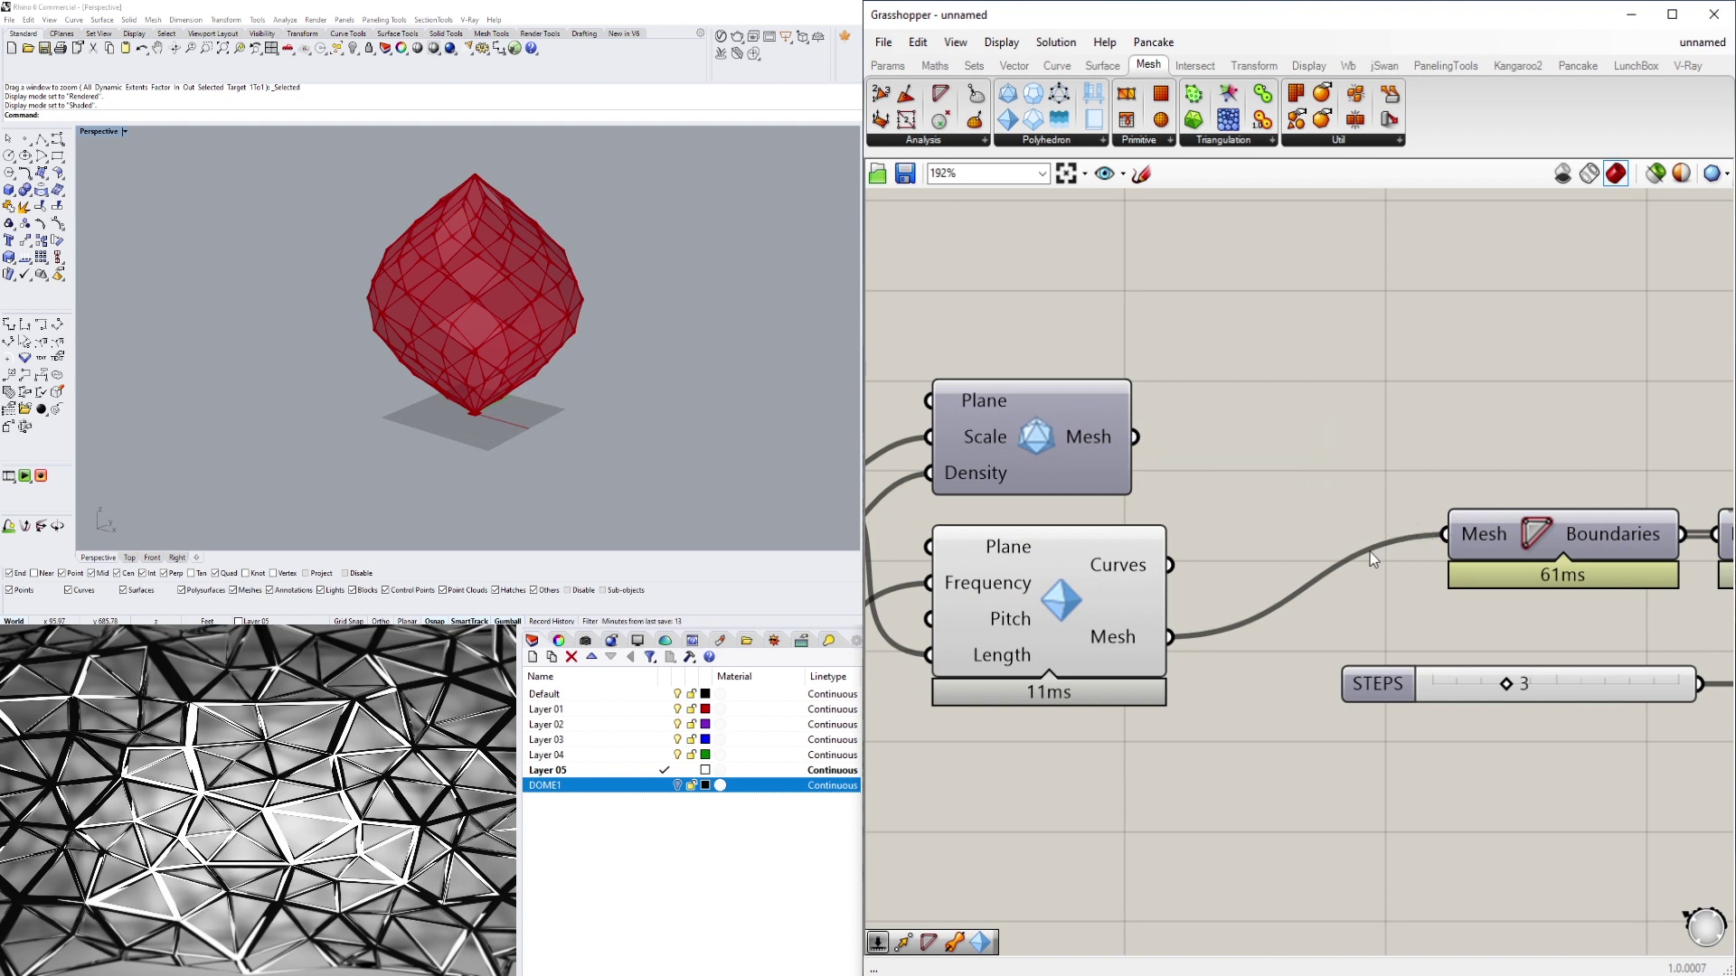
double_click(1298, 589)
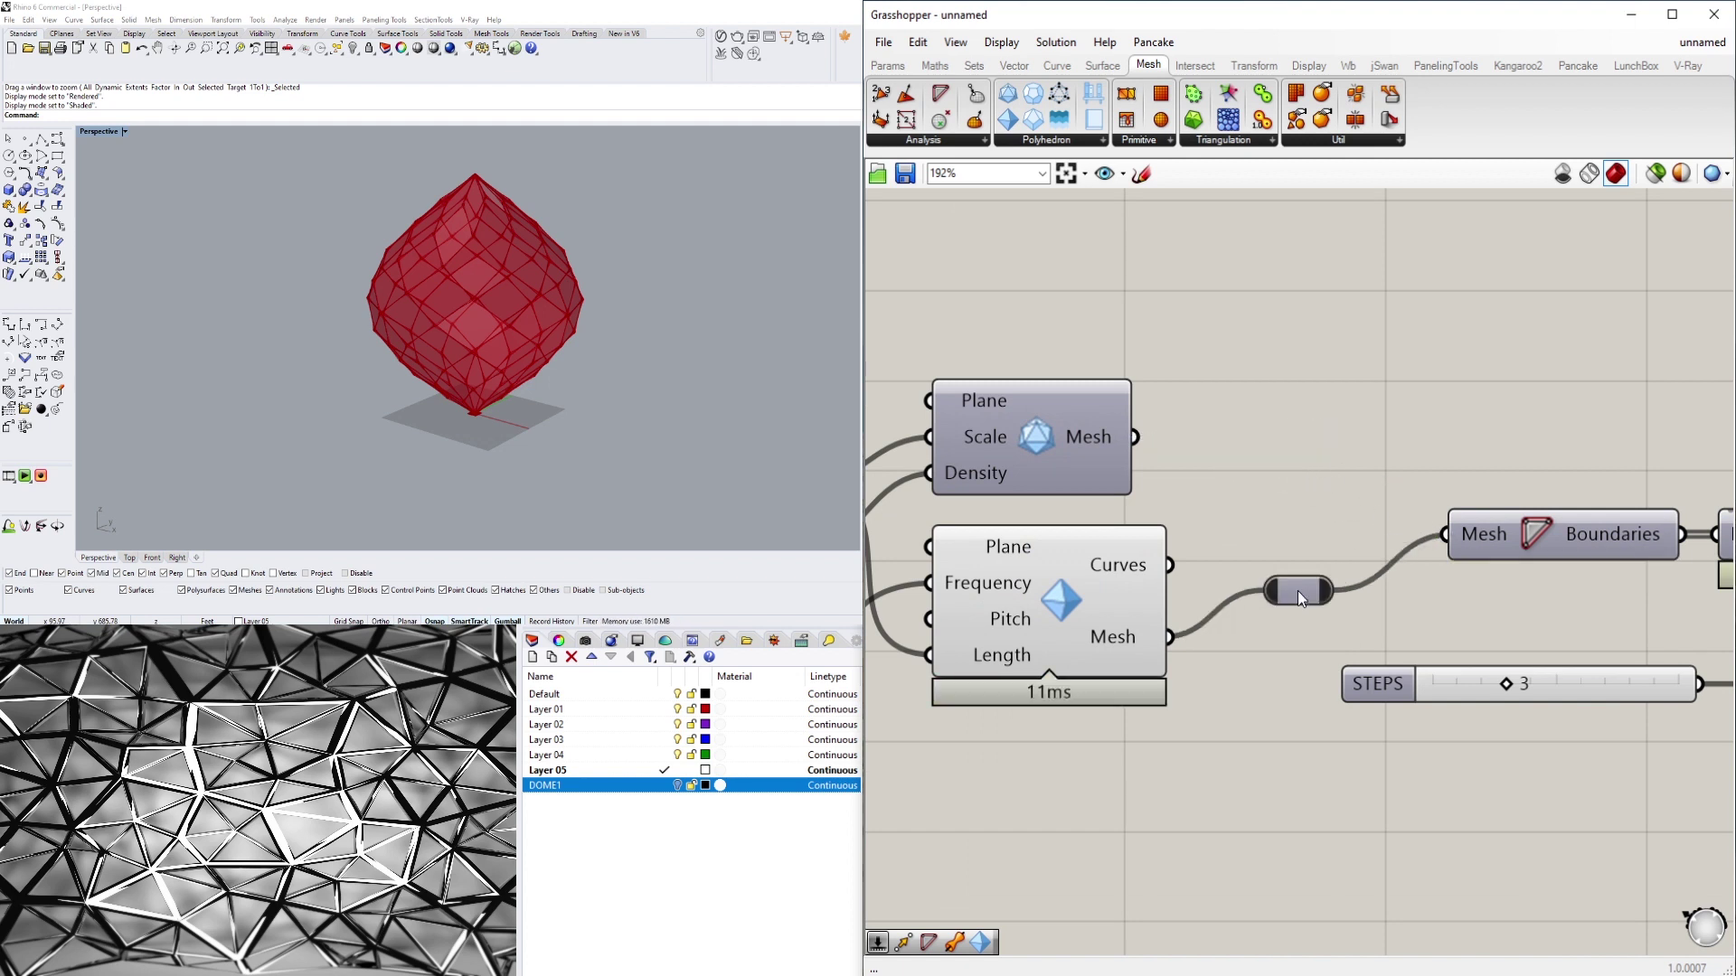
Detach the zonohedron relay from the face boundaries component, connect the IcoSphere's Mesh output instead and insert a relay on that wire
left_click_drag(1337, 591, 1445, 541)
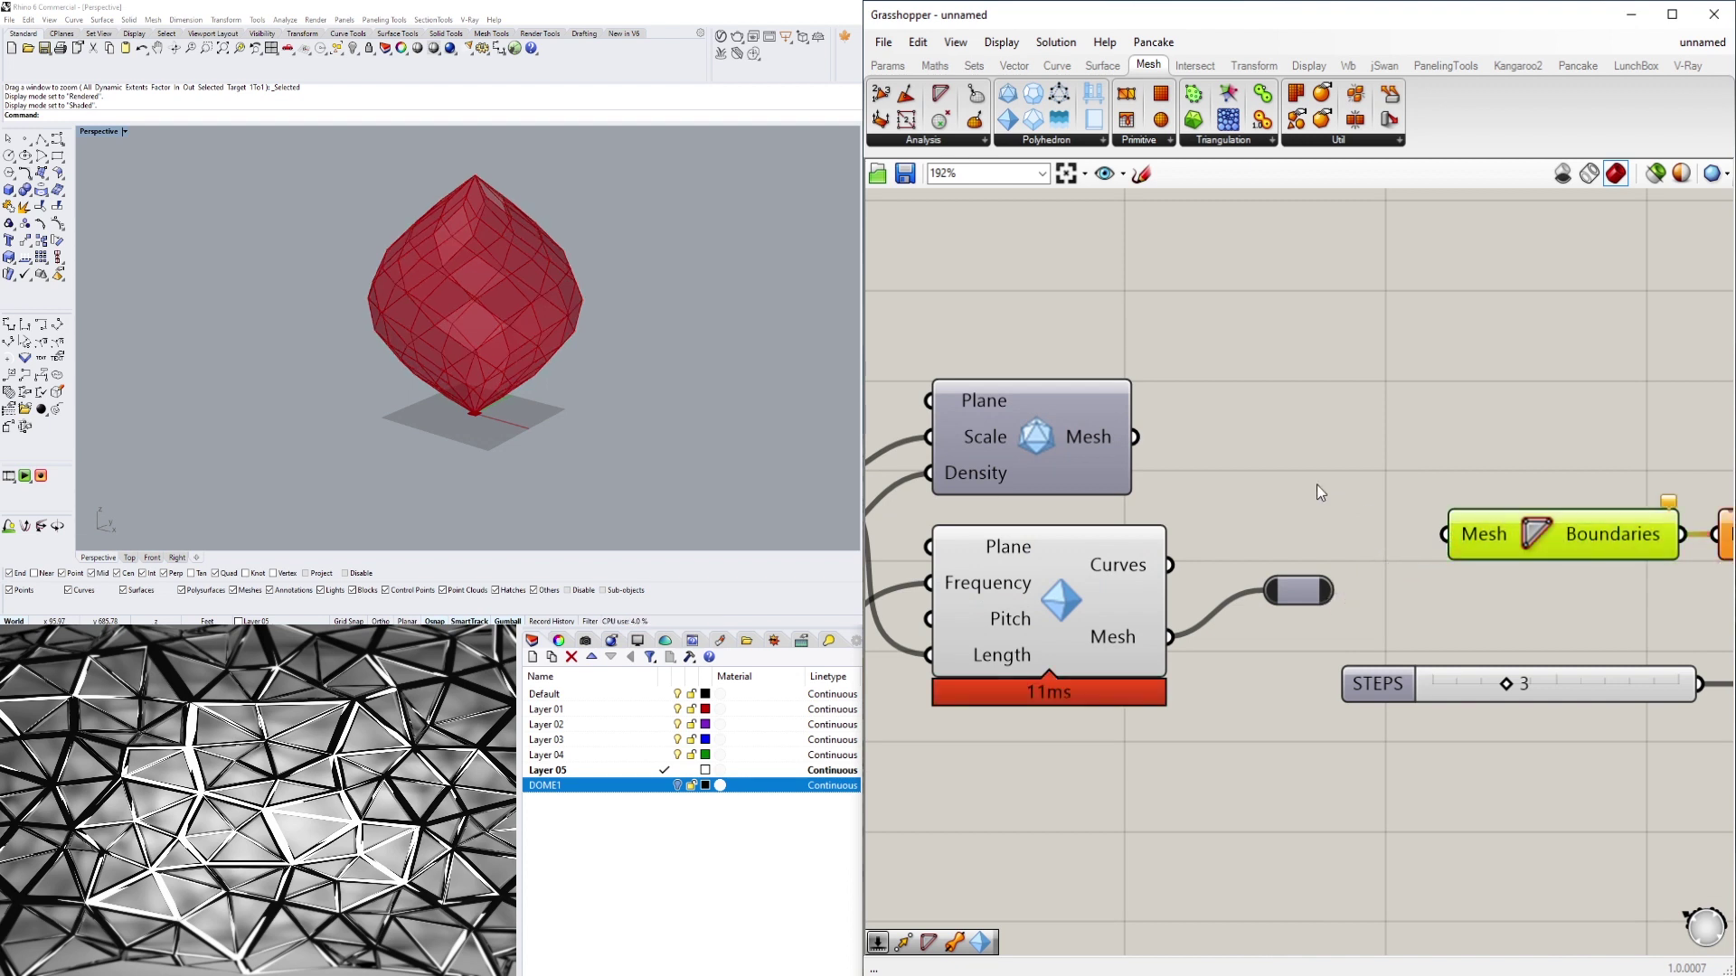
left_click_drag(1136, 437, 1451, 539)
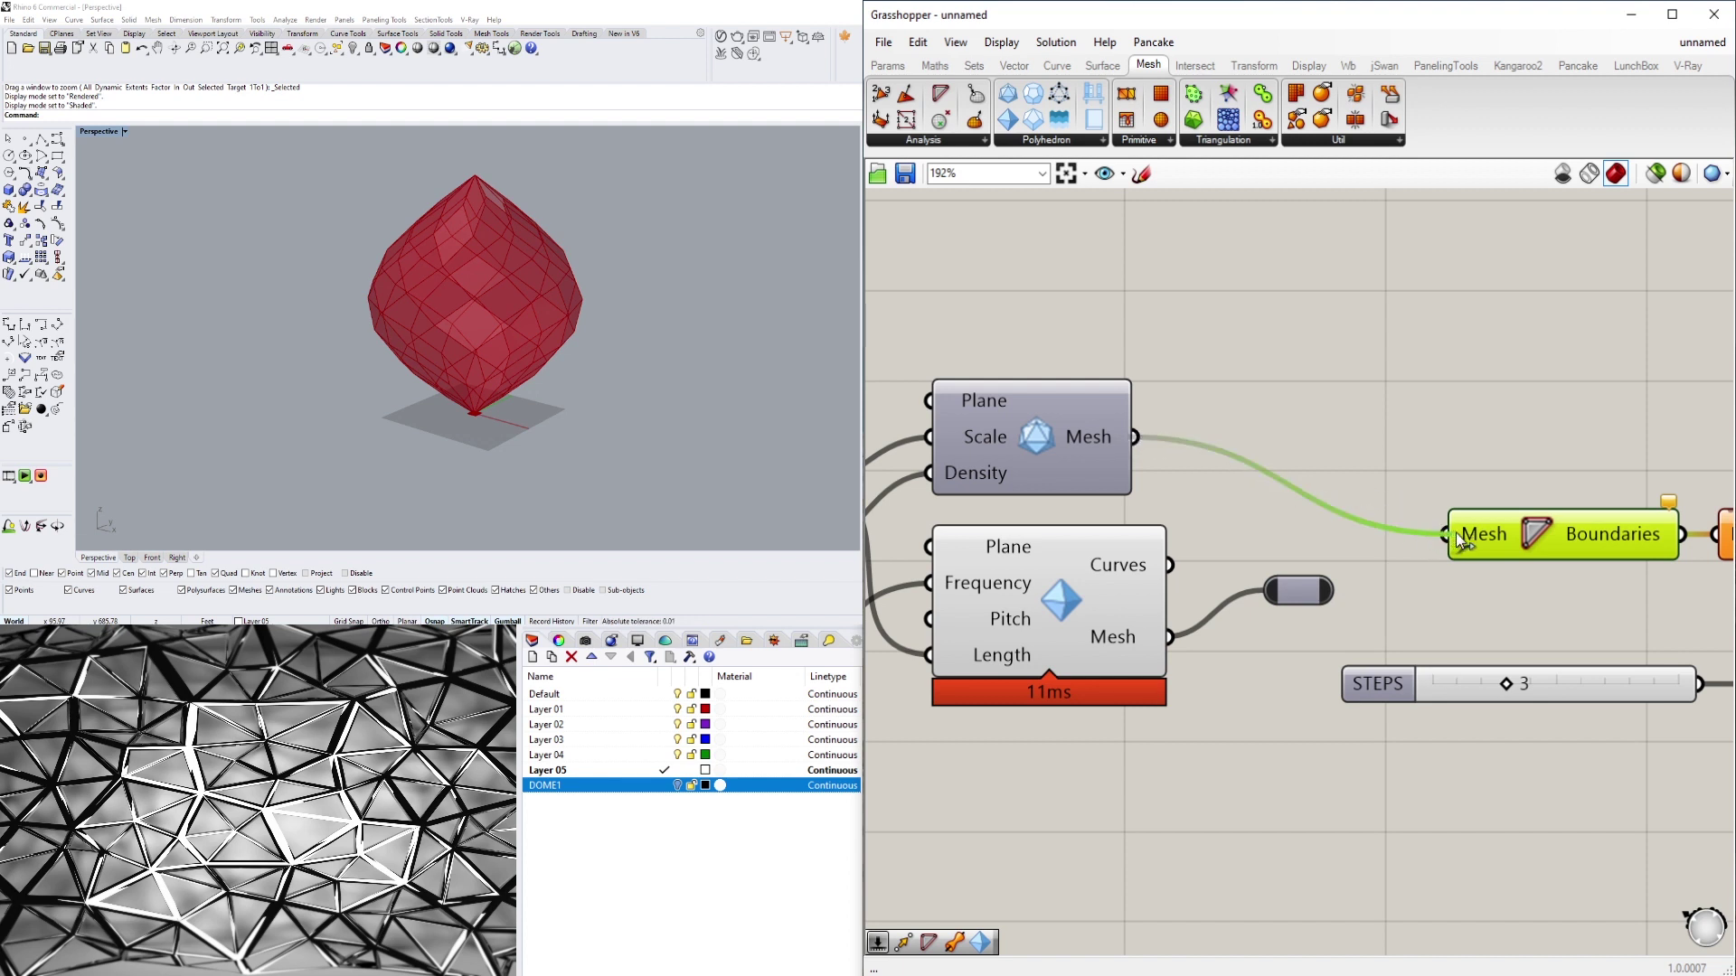
double_click(1293, 489)
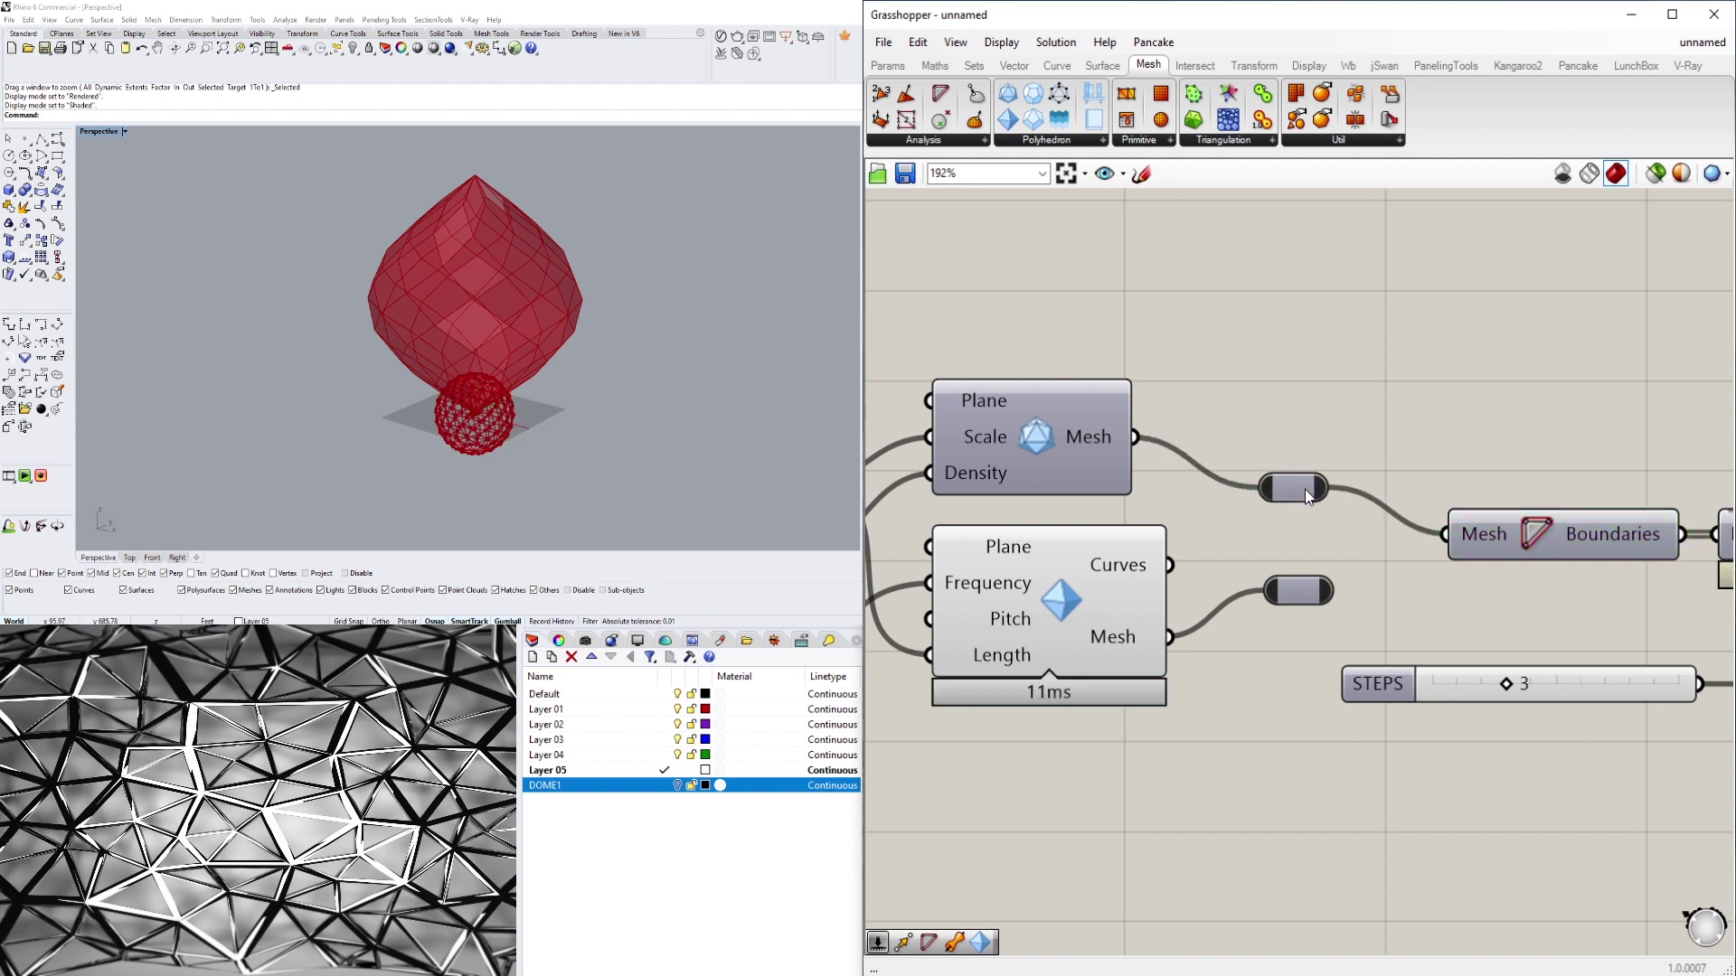
Disable the zonohedron relay and connect it to the face boundaries' Mesh input alongside the IcoSphere relay
left_click(1291, 598)
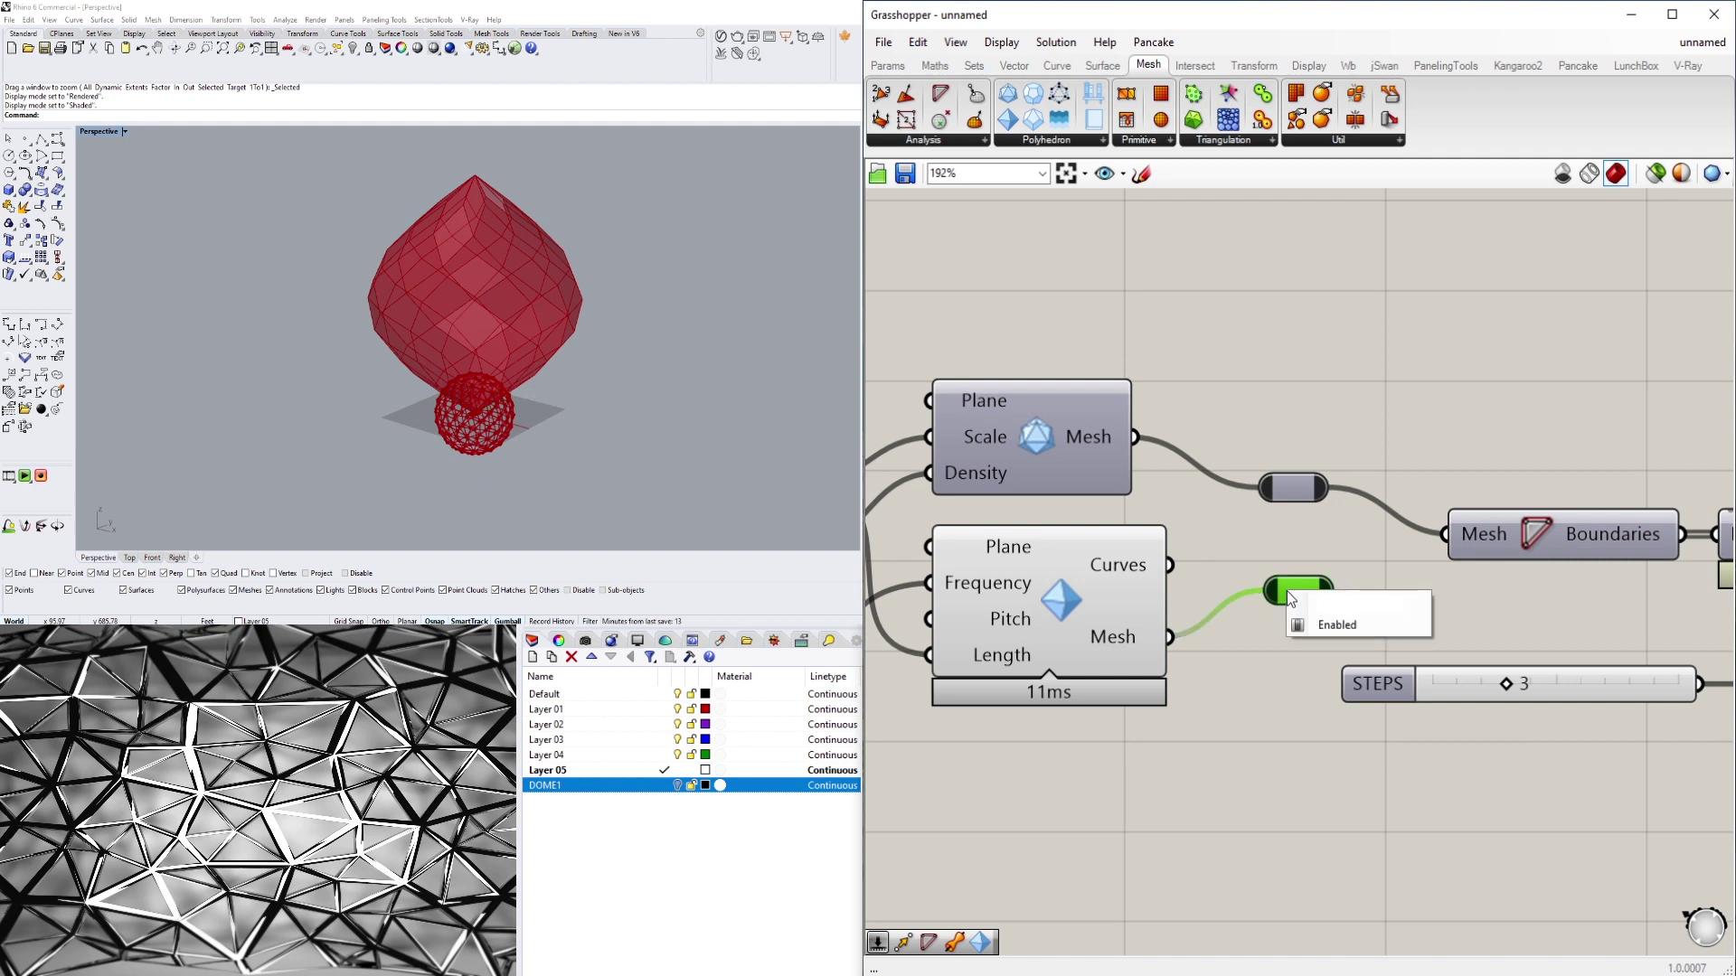
left_click_drag(1335, 592, 1441, 549)
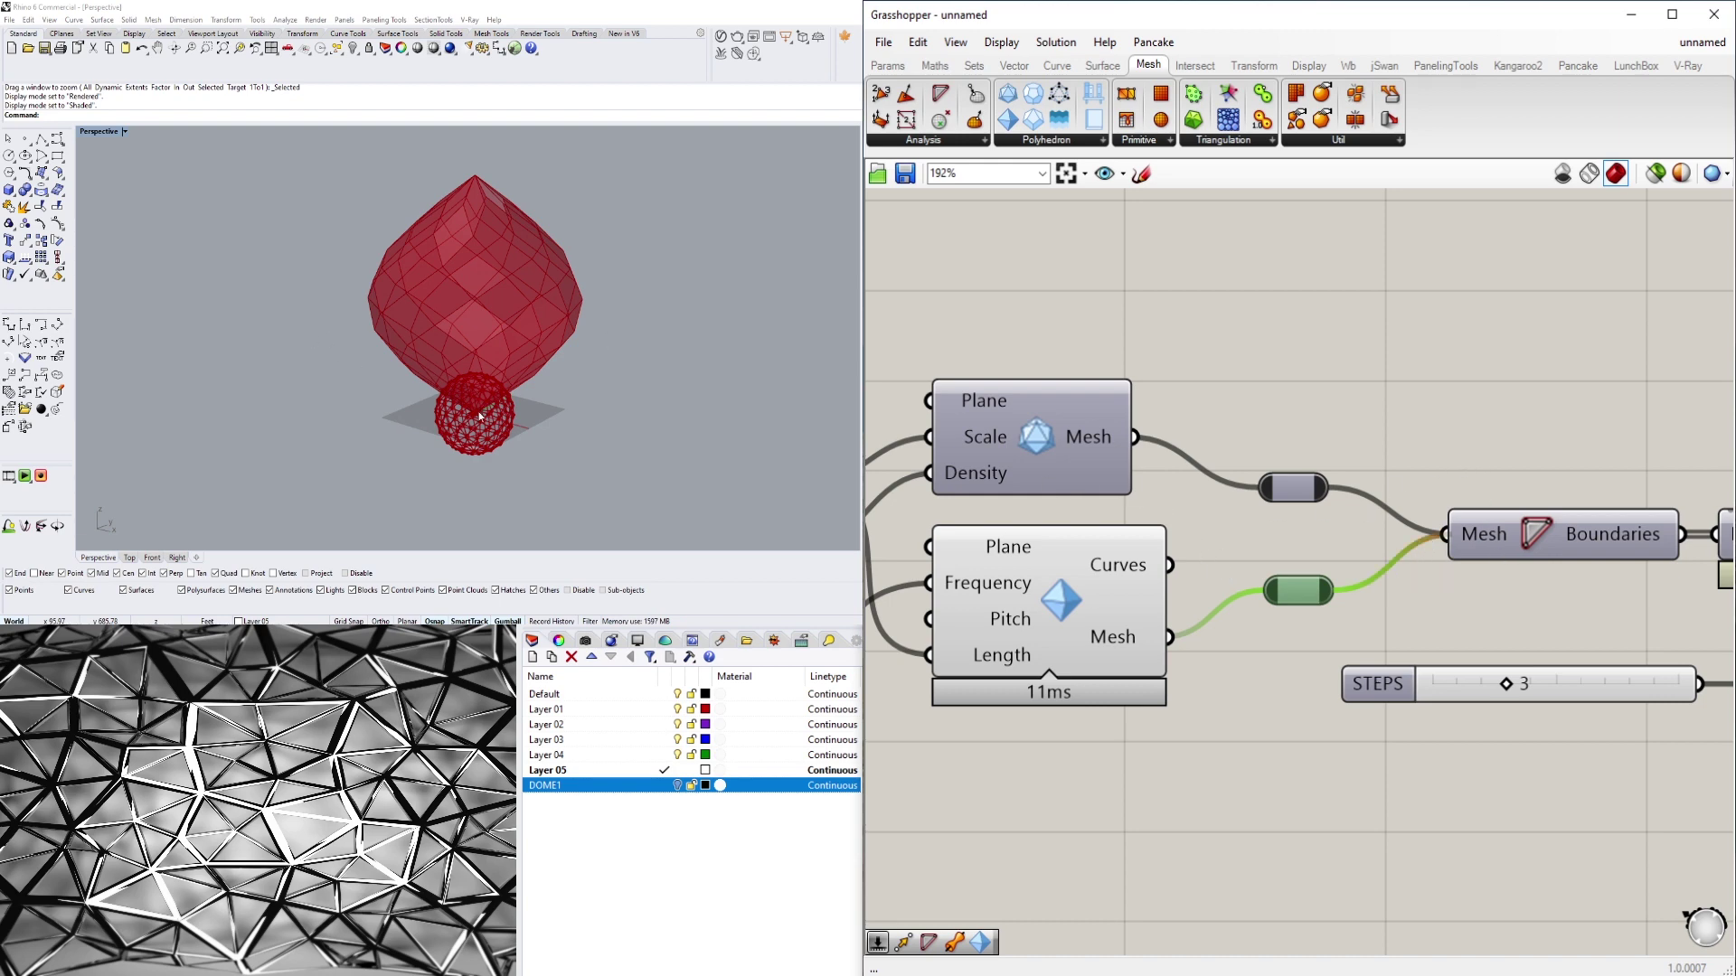
left_click(1360, 528)
Turn off the viewport preview of the Polar Zonohedron component
scroll(1350, 490, "down", 3)
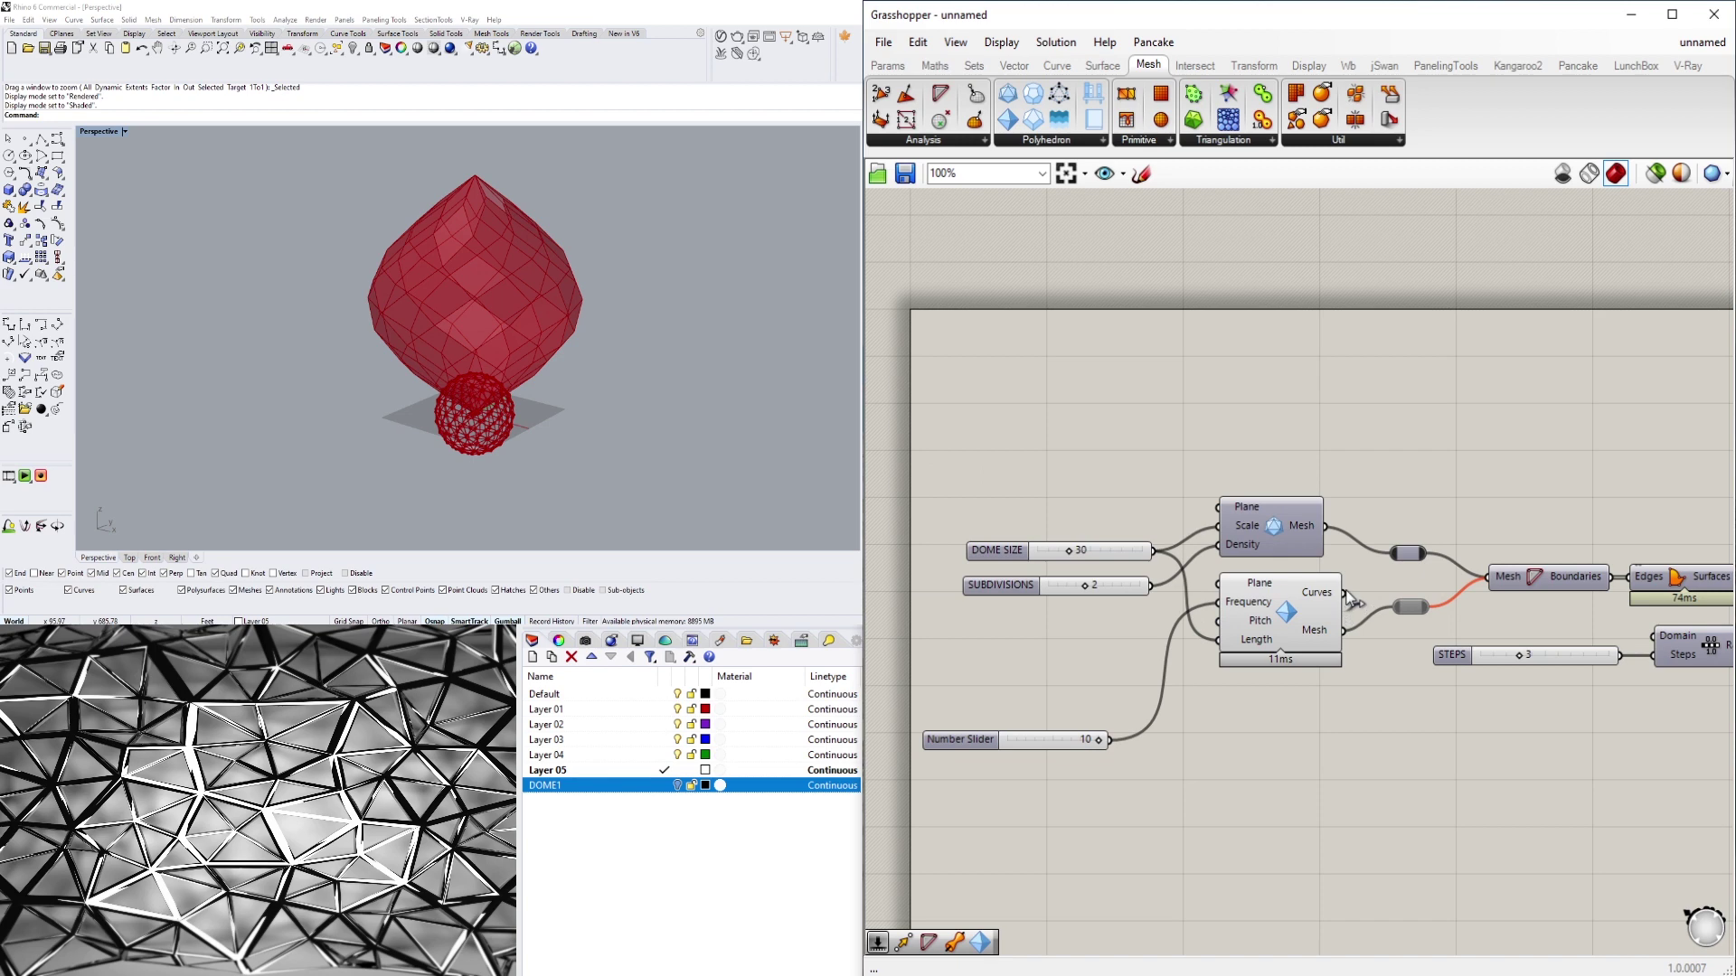
scroll(1353, 601, "up", 2)
right_click_drag(519, 382, 569, 298)
scroll(556, 272, "up", 5)
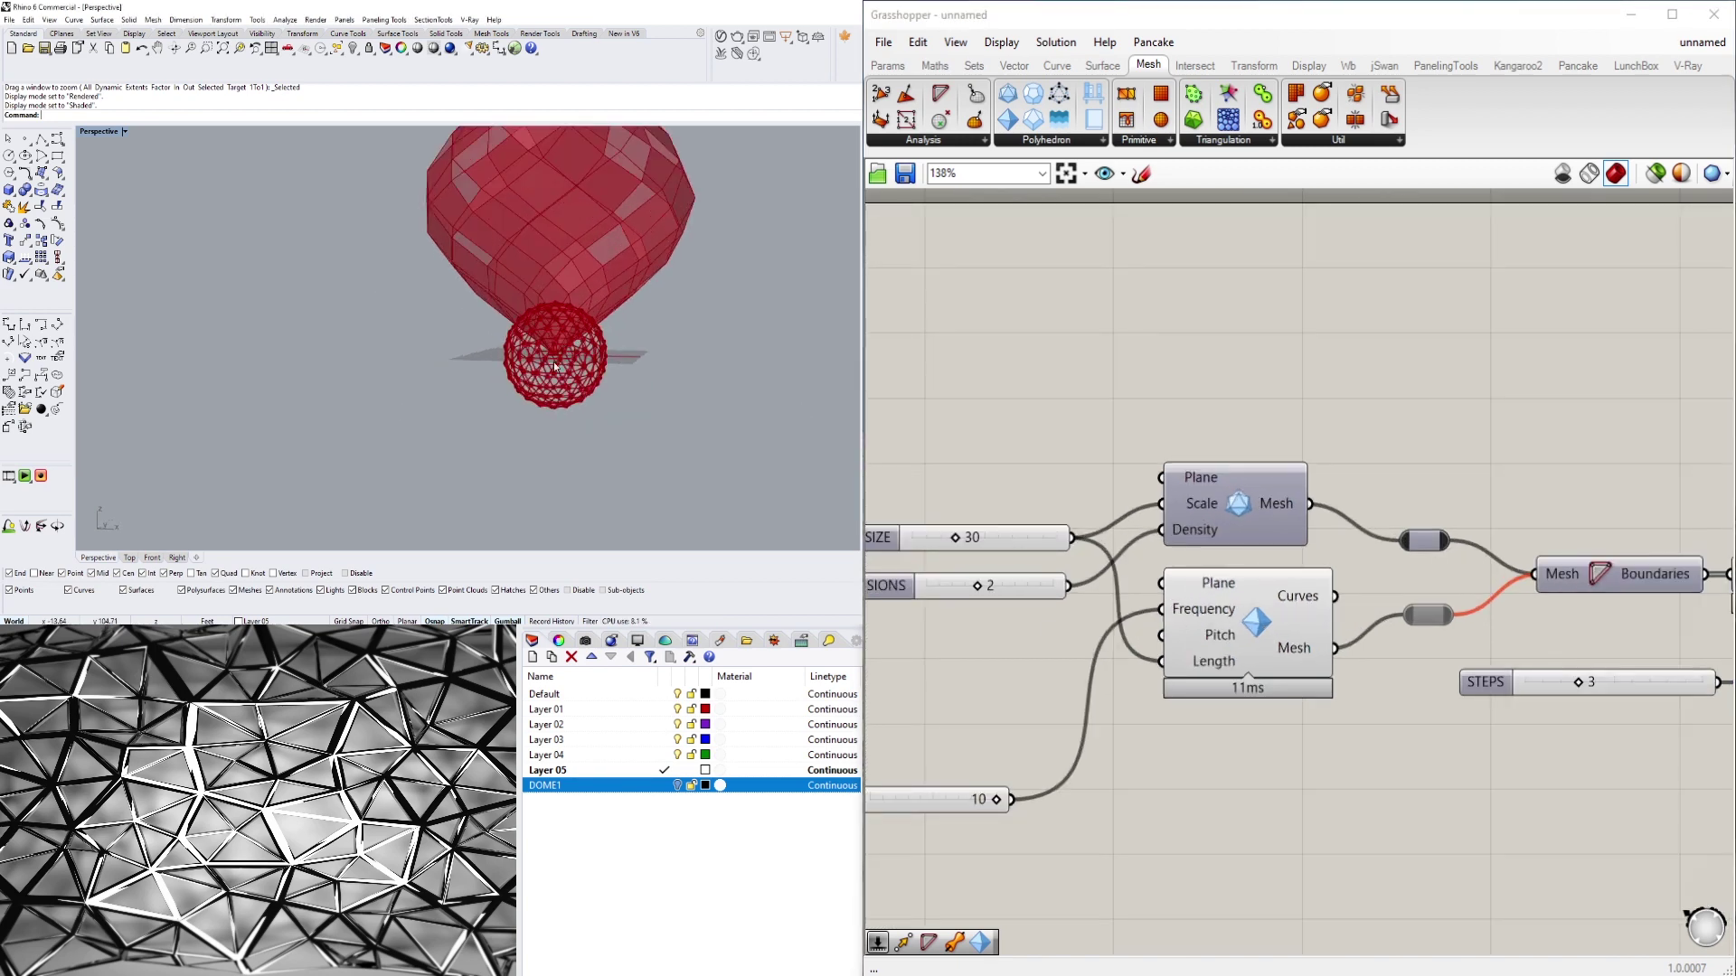
left_click(1237, 624)
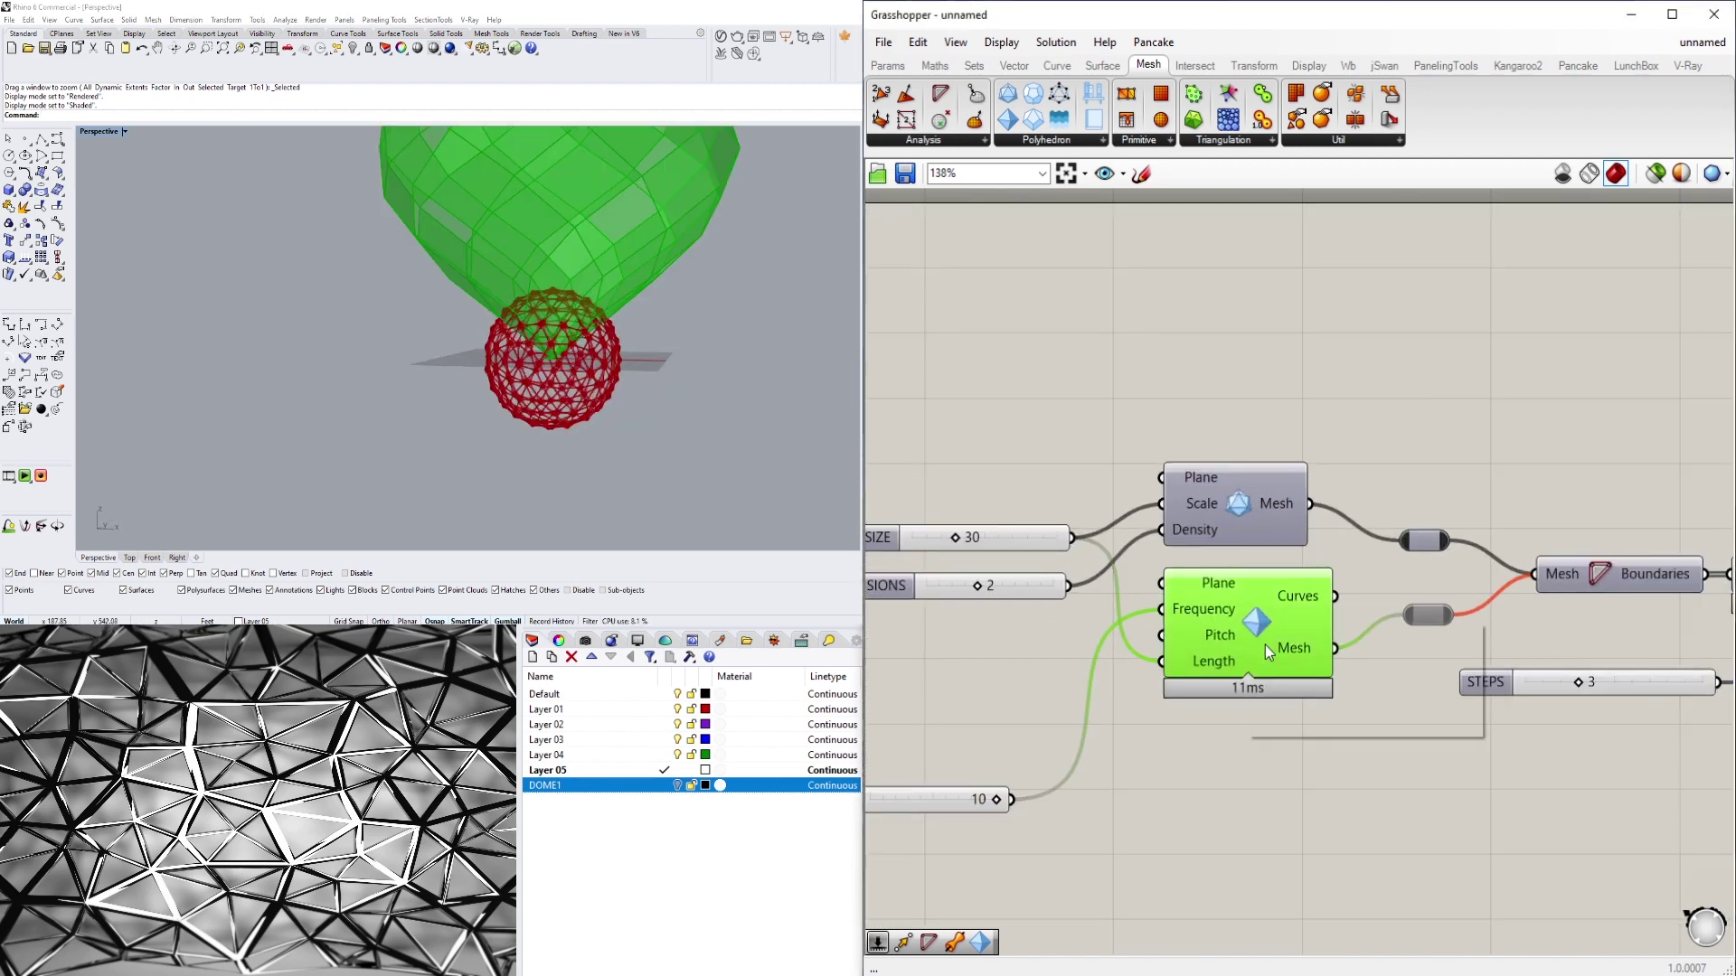
left_click(662, 425)
left_click(1691, 419)
right_click_drag(1382, 474, 1332, 457)
Enable the Polar Zonohedron's relay and disable the IcoSphere's relay to switch the base mesh
right_click(1376, 601)
left_click(1419, 636)
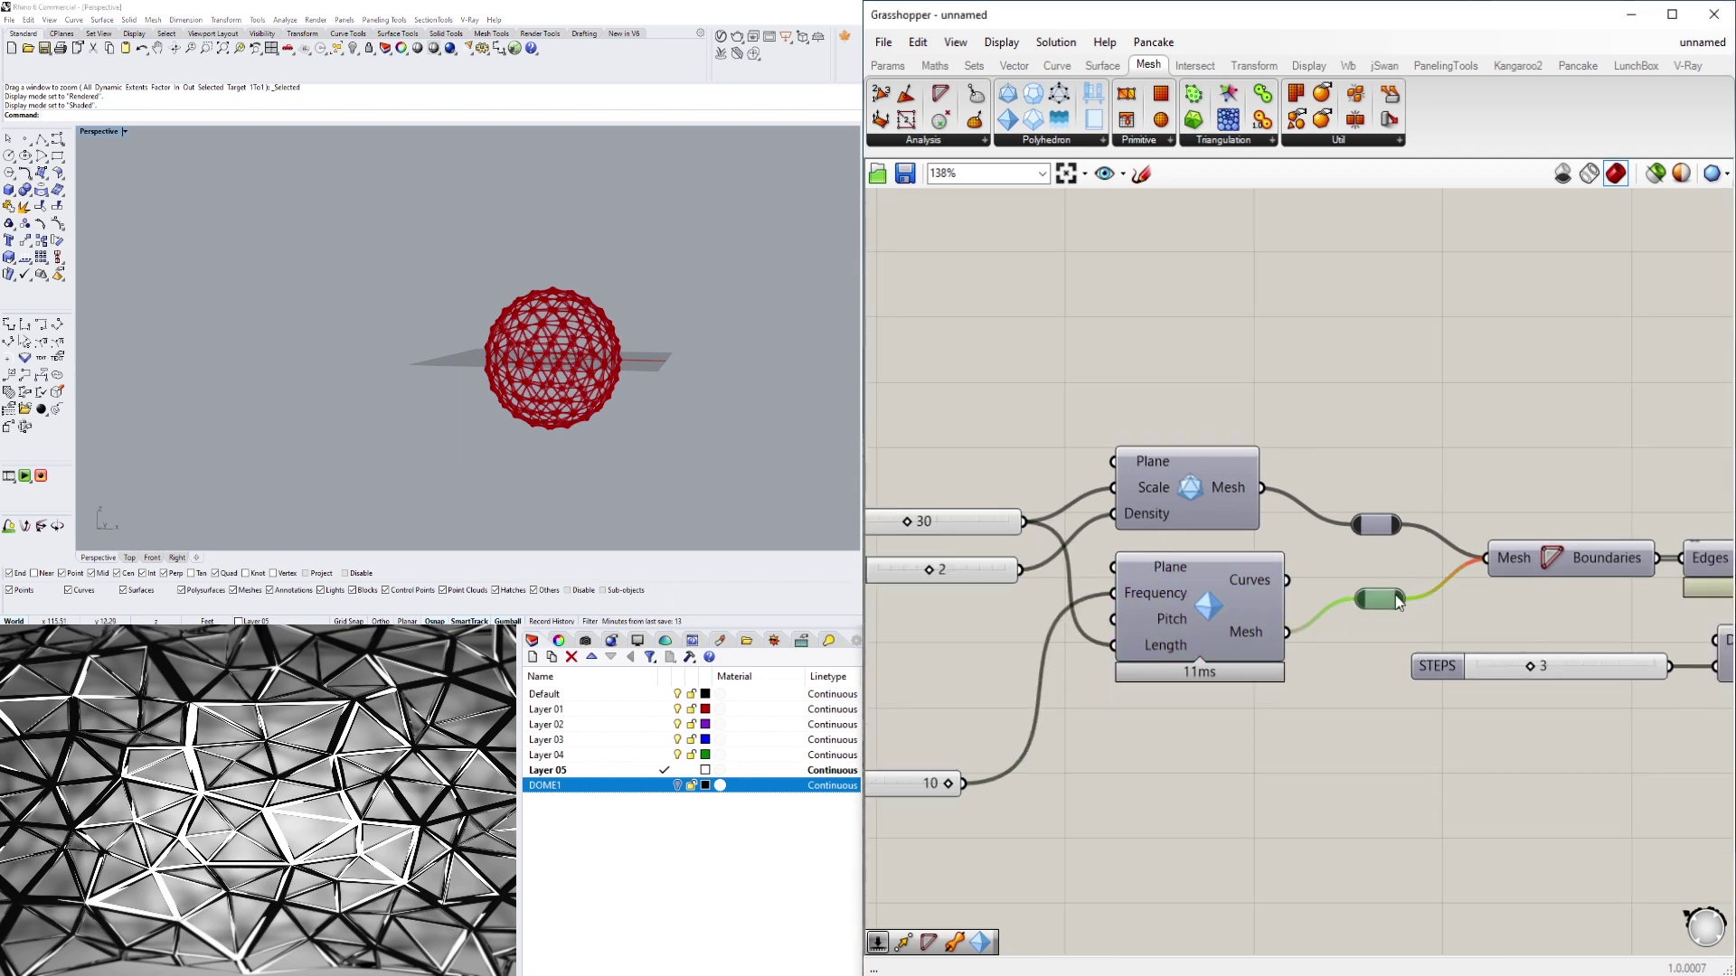
left_click(1376, 532)
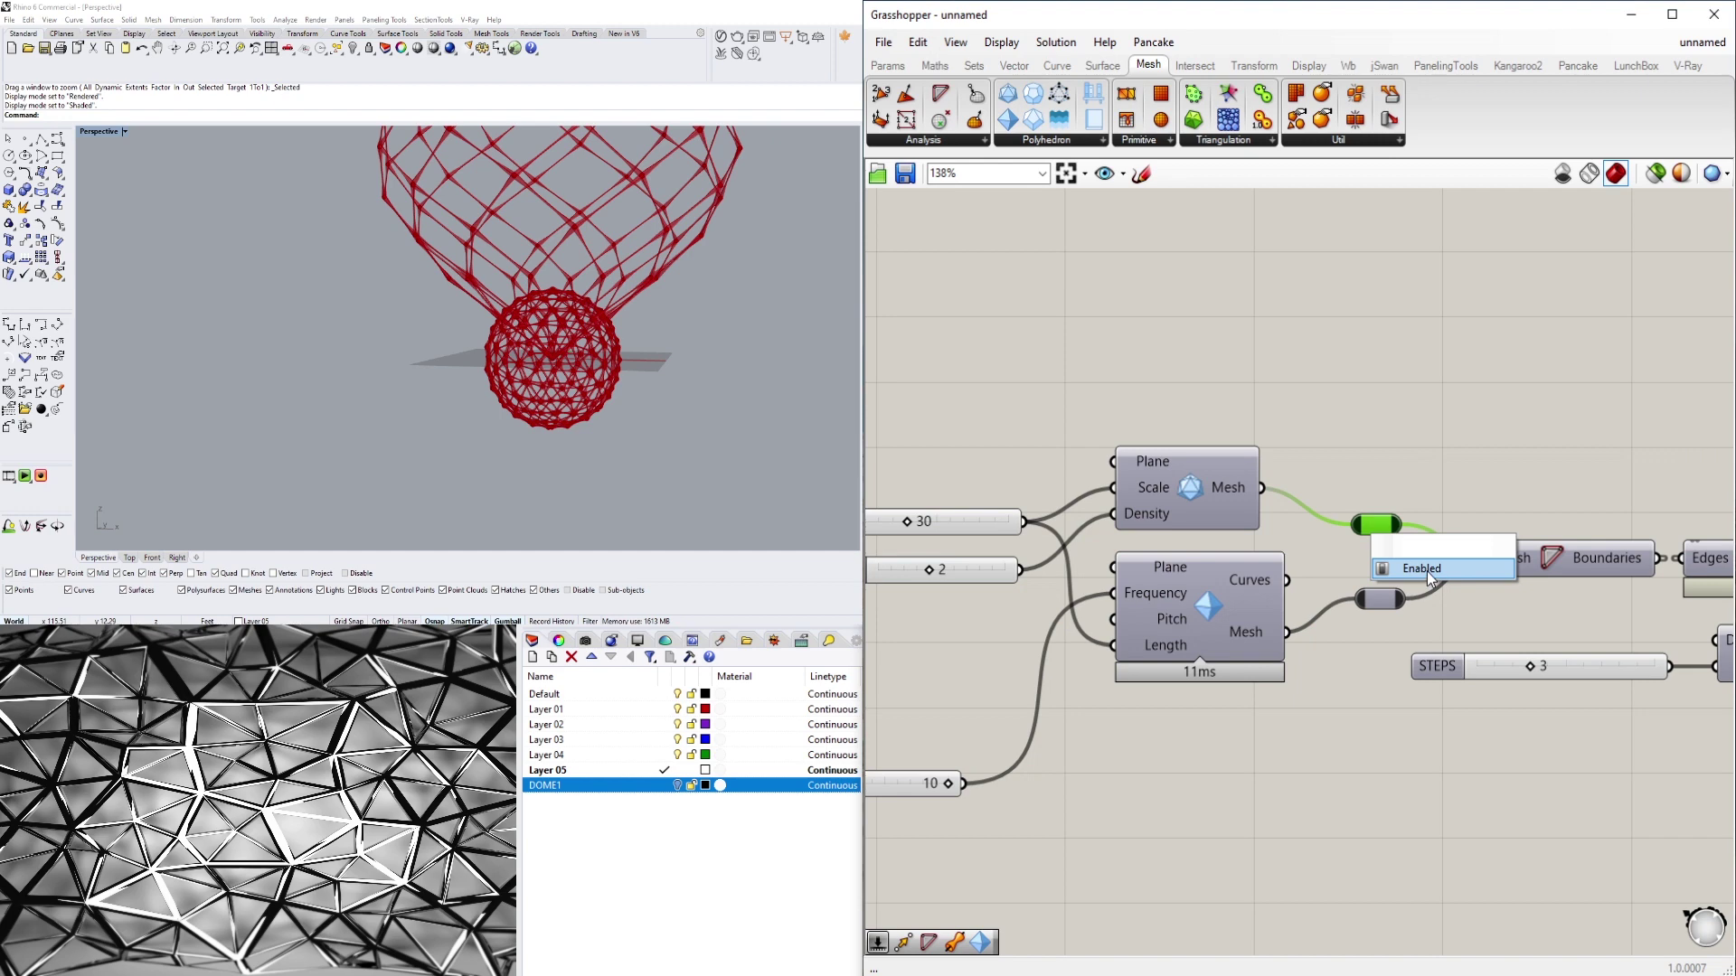
left_click(1426, 570)
Move the variable pipe component farther from the Graph Mappers to make room on its Radii wire
right_click_drag(630, 283, 568, 515, "shift")
scroll(1416, 353, "down", 4)
right_click_drag(1547, 594, 1210, 574)
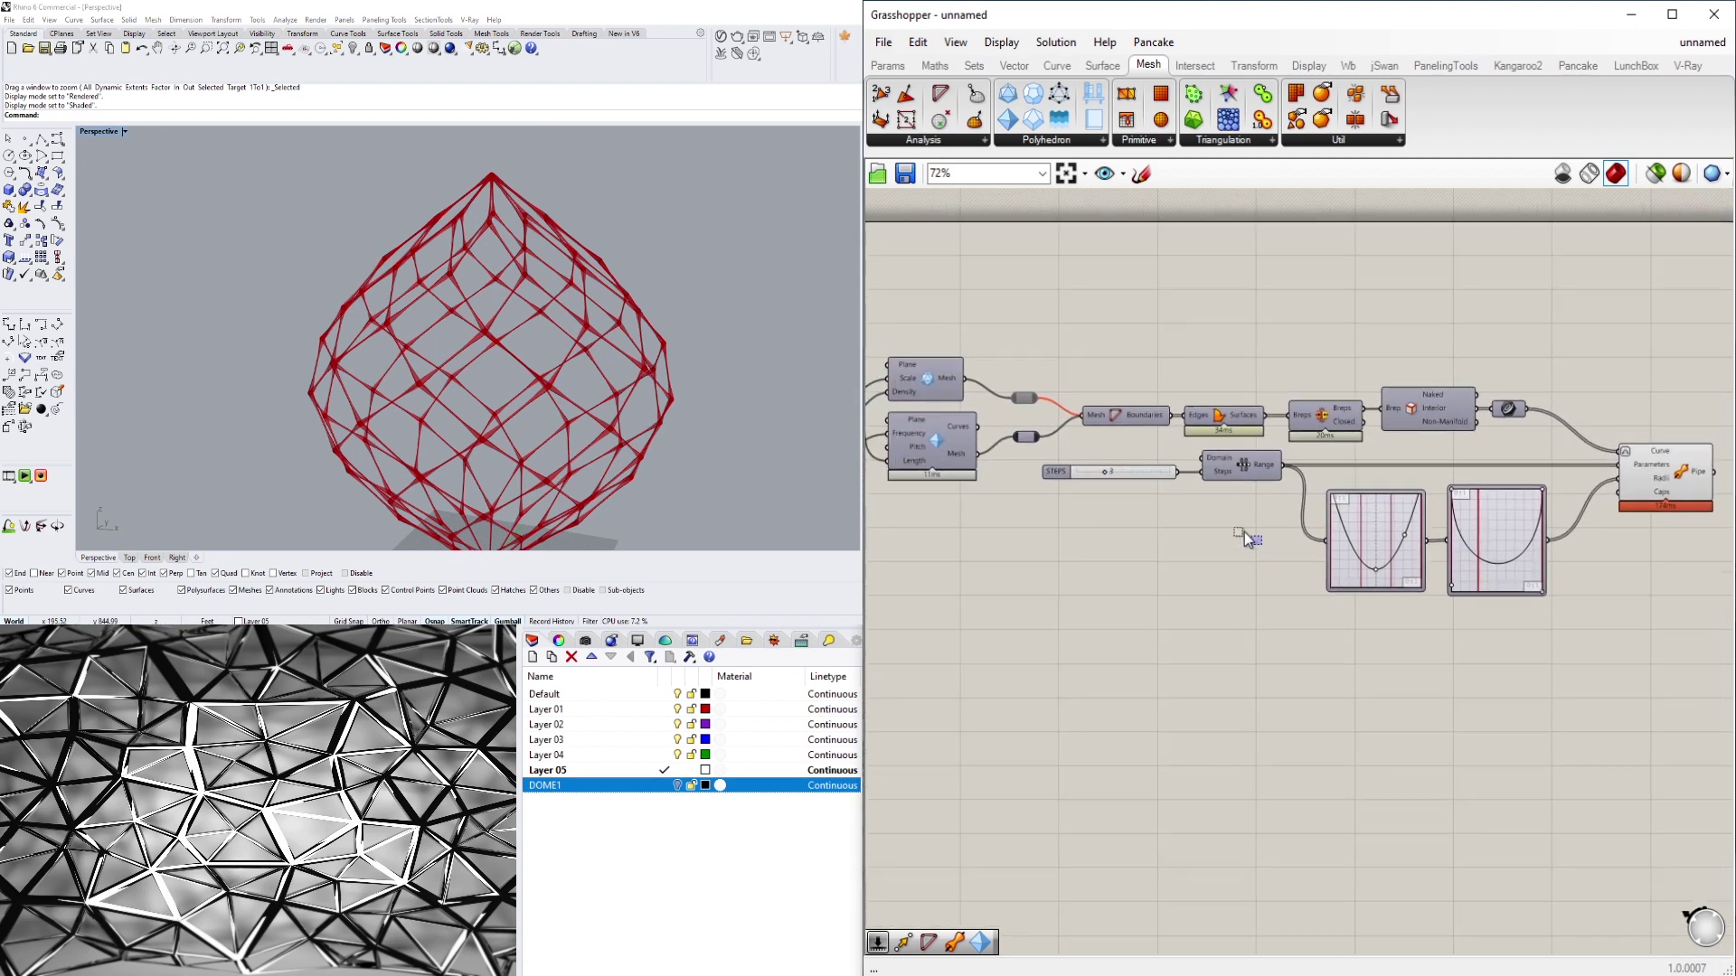
right_click_drag(543, 367, 618, 302, "shift")
right_click_drag(1526, 538, 1334, 568)
left_click_drag(1469, 506, 1698, 500)
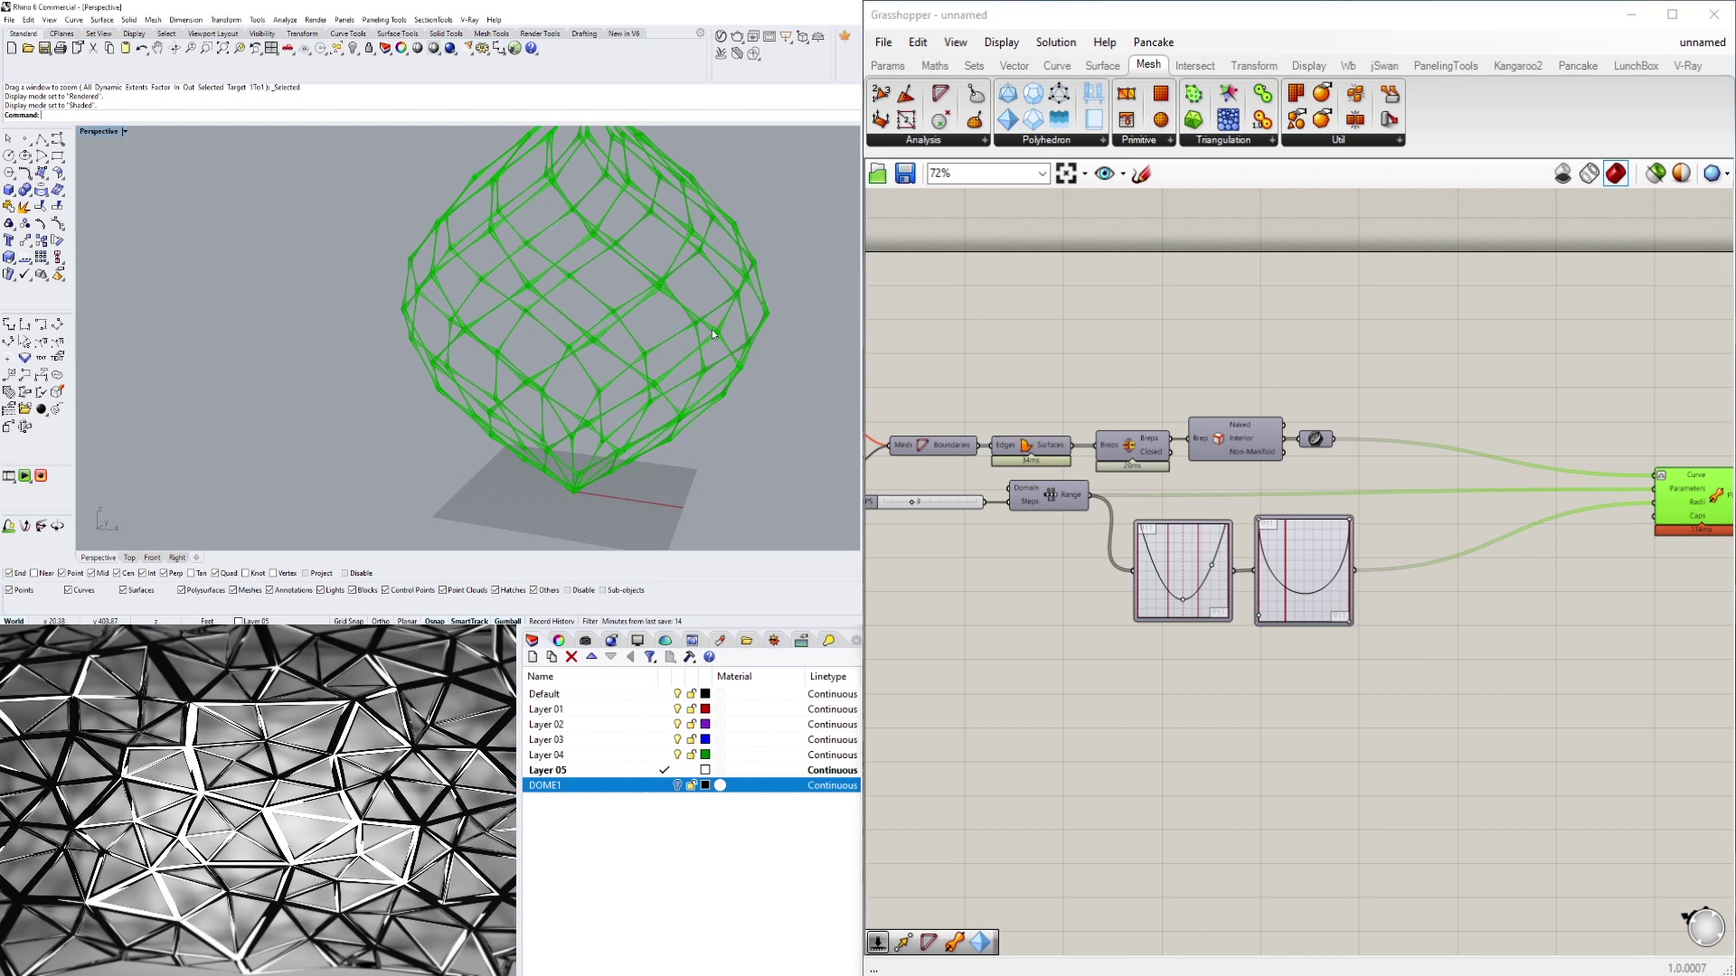
scroll(719, 335, "up", 2)
left_click(1391, 633)
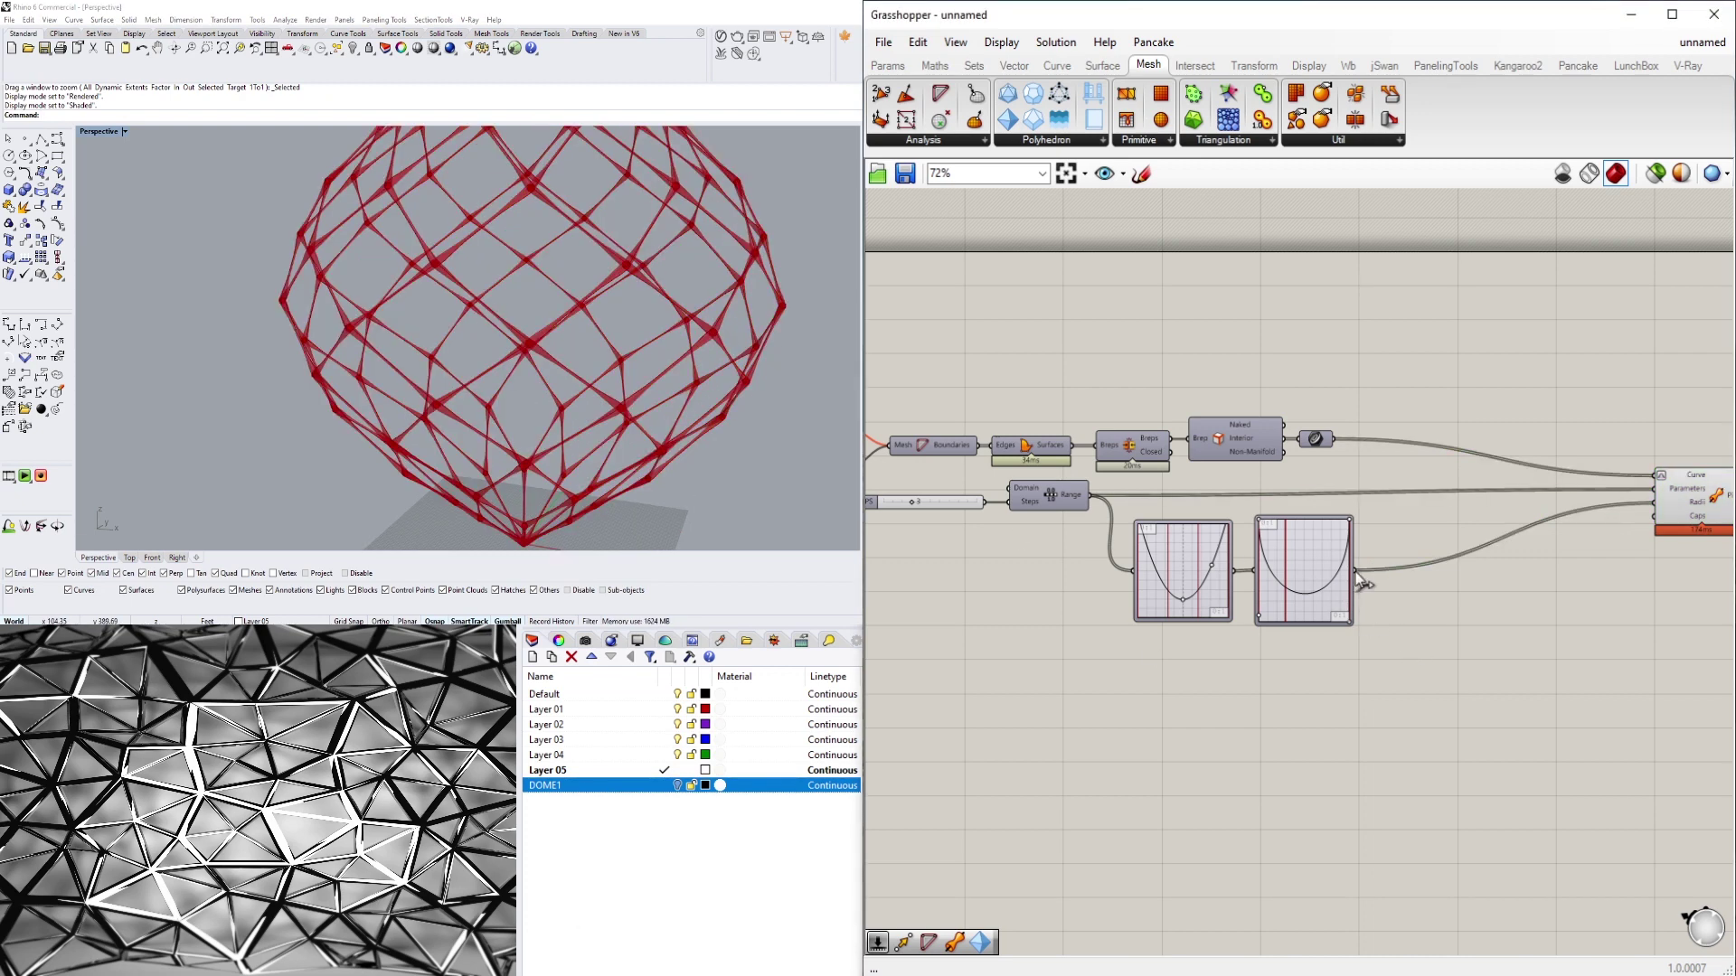
Add a Multiplication component and connect the second Graph Mapper's output to its A input
mouse_move(1344, 579)
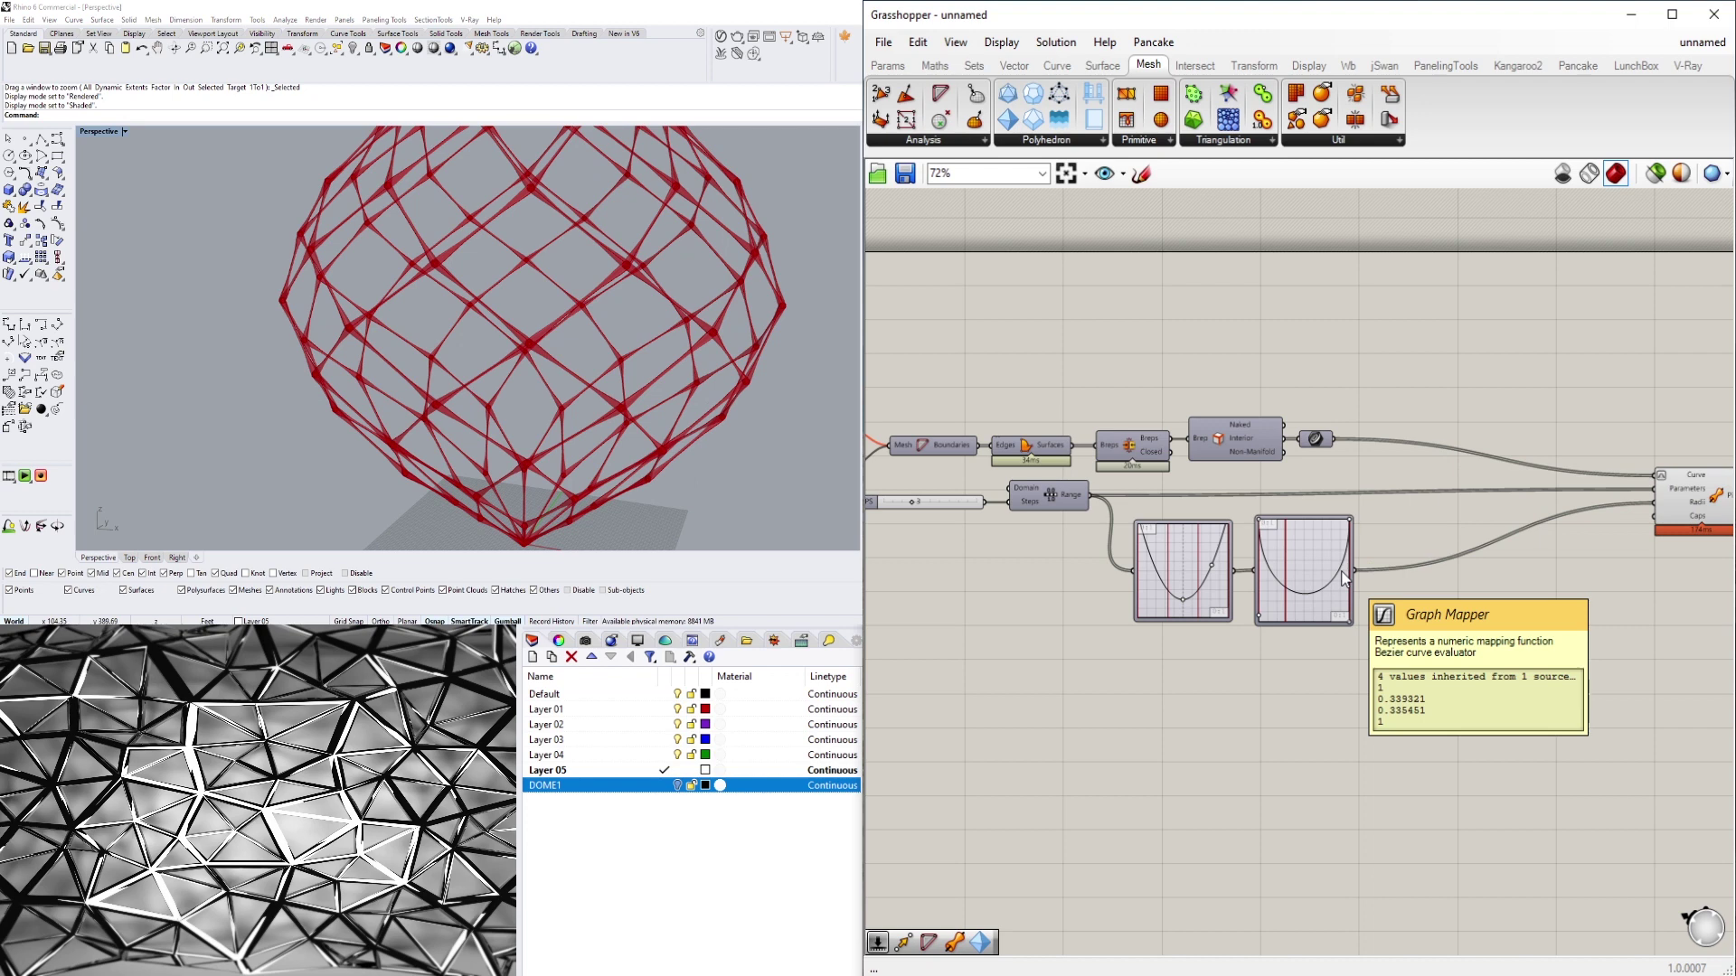
double_click(1461, 609)
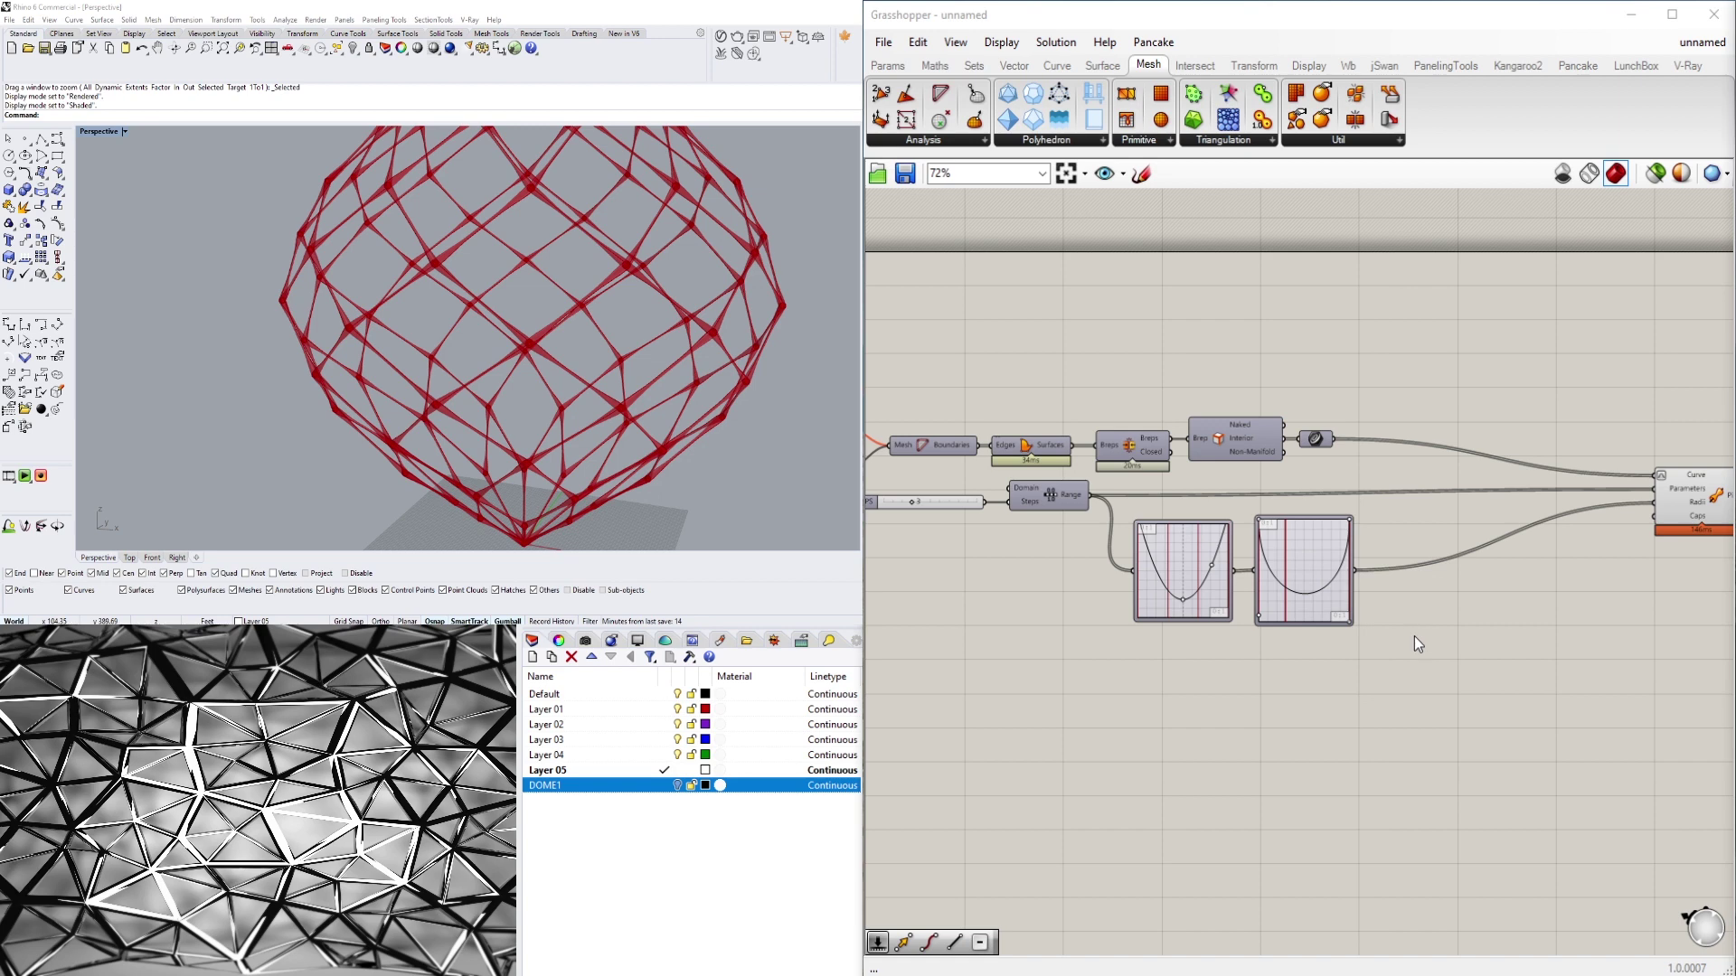
double_click(1416, 638)
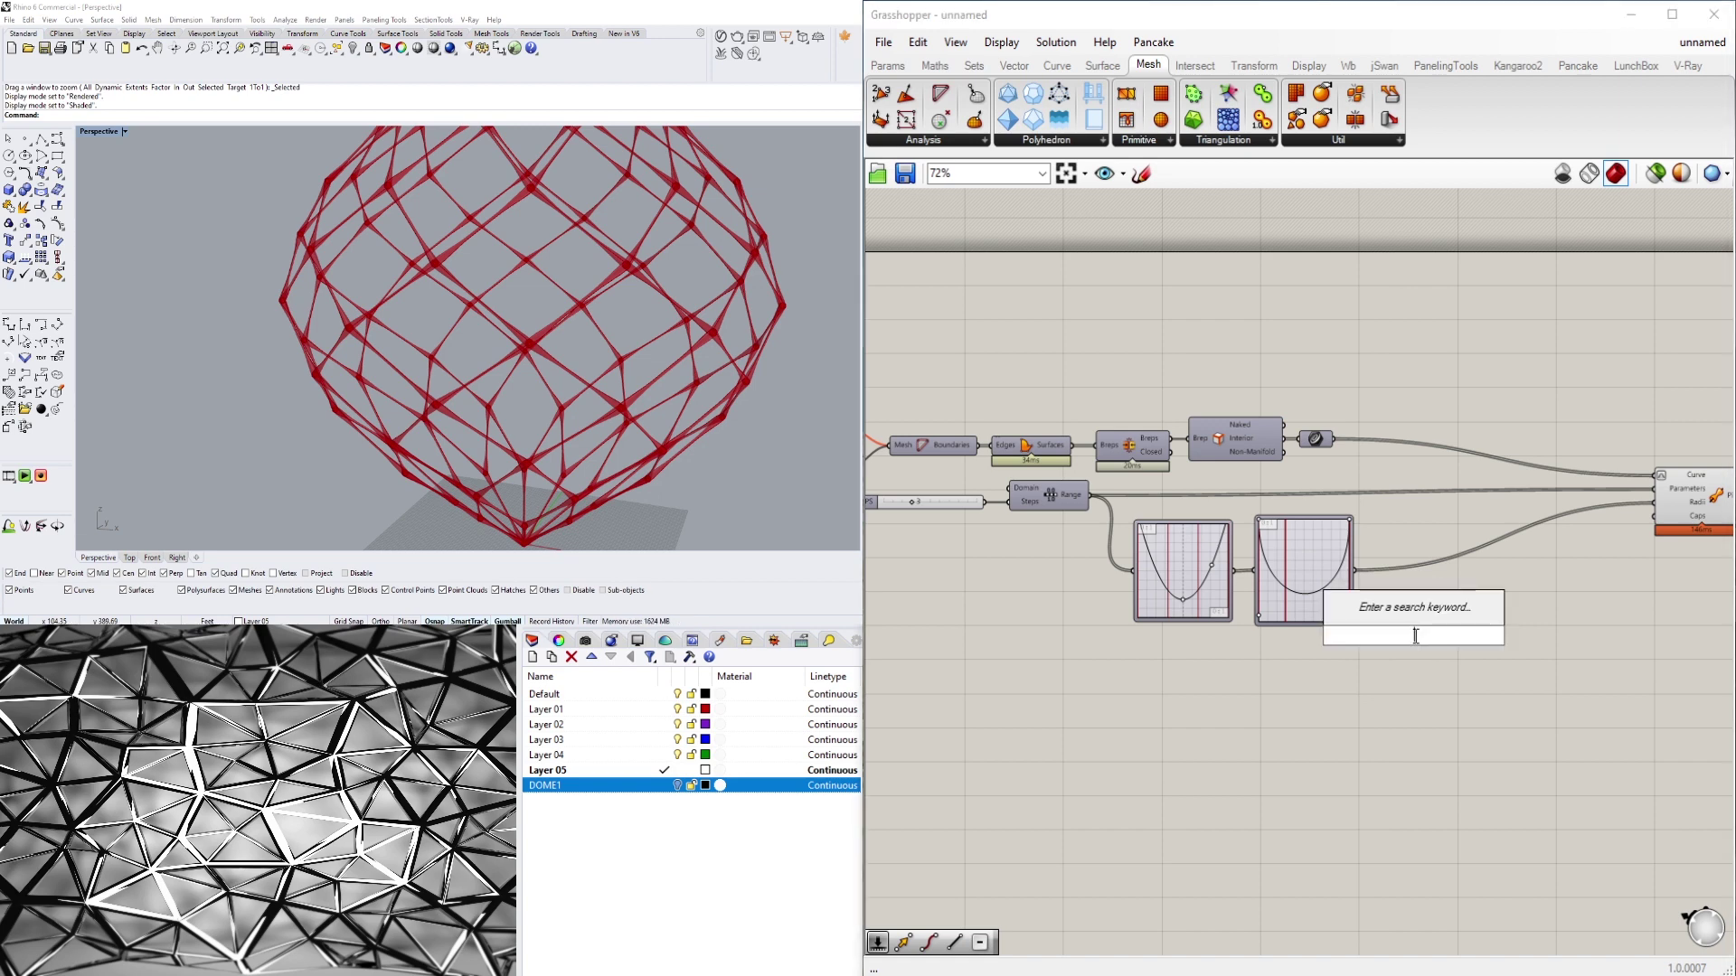
type("*")
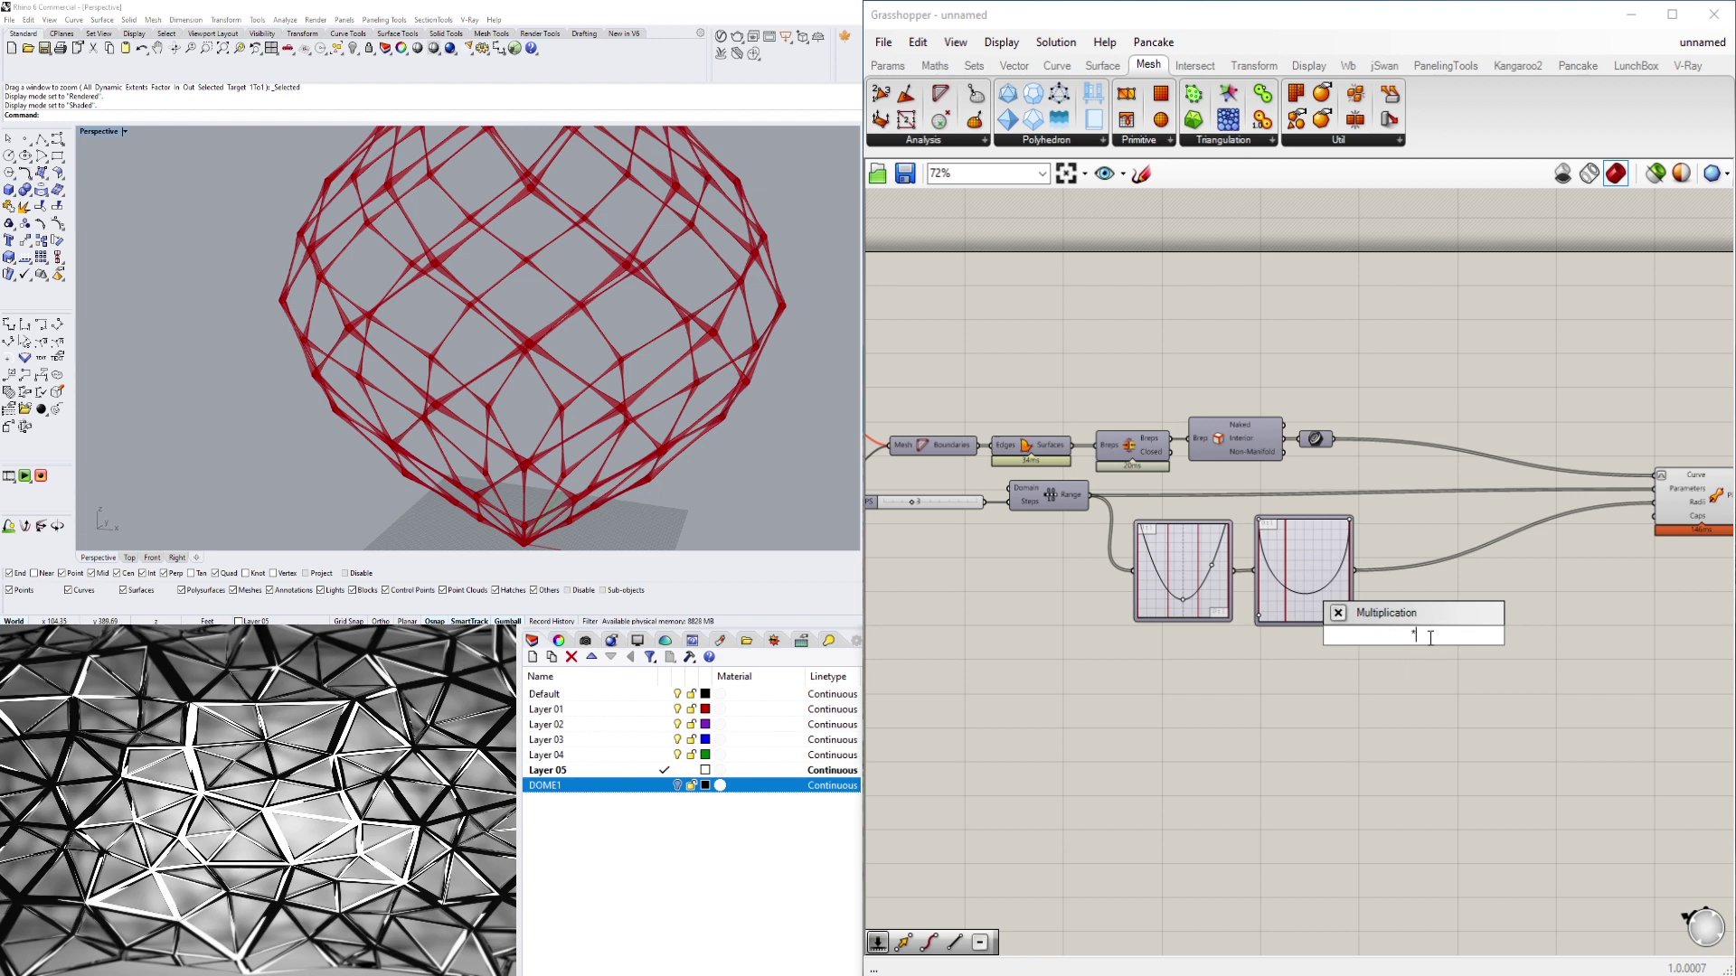
key("Return")
left_click_drag(1355, 571, 1489, 618)
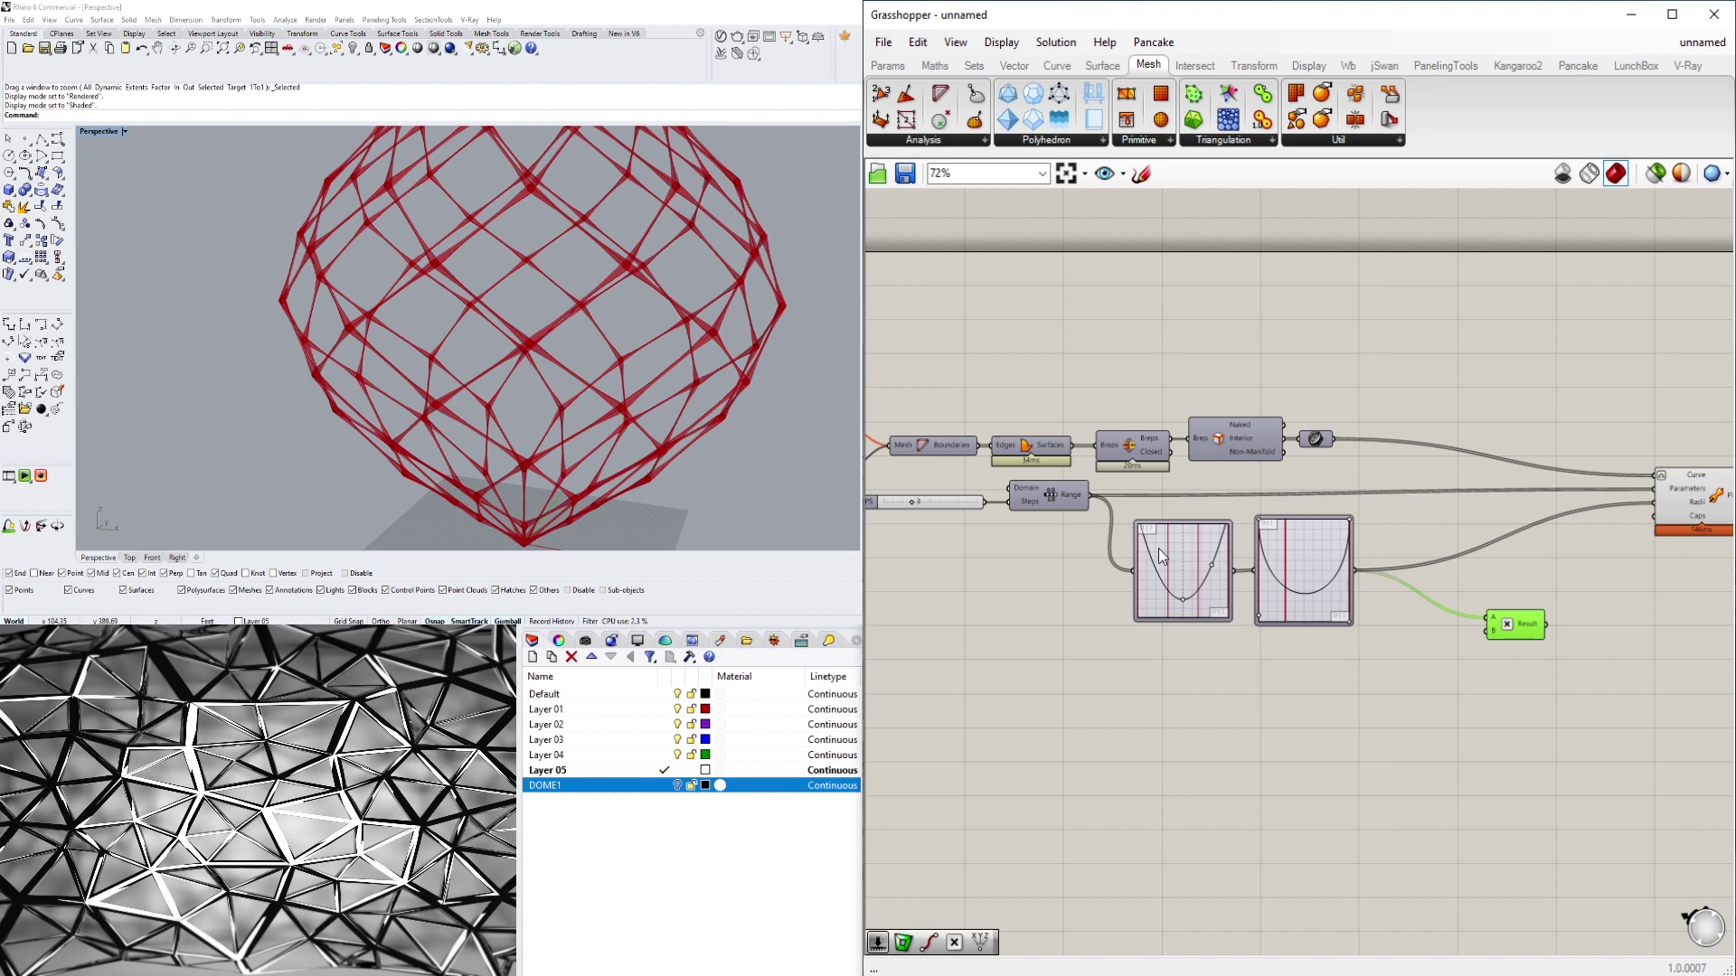
Add a 3.5 number slider, connect it to Multiplication's B input and feed the Result into the pipe's Radii input
double_click(1425, 664)
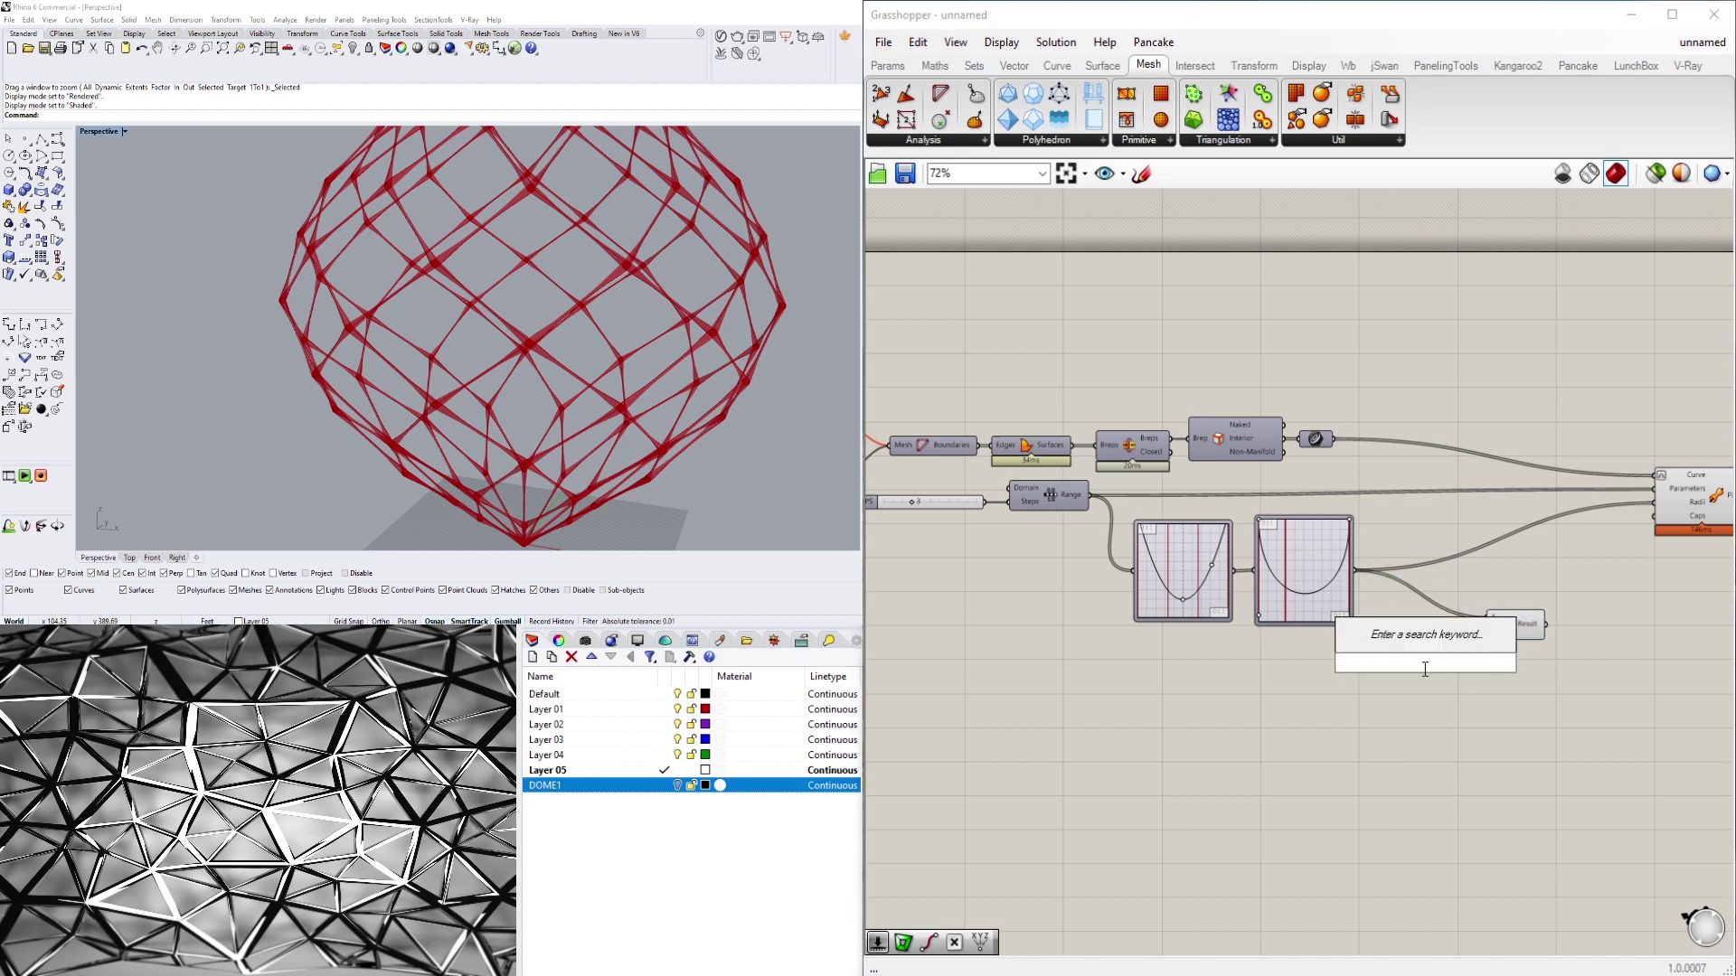
type("3.5")
key("Return")
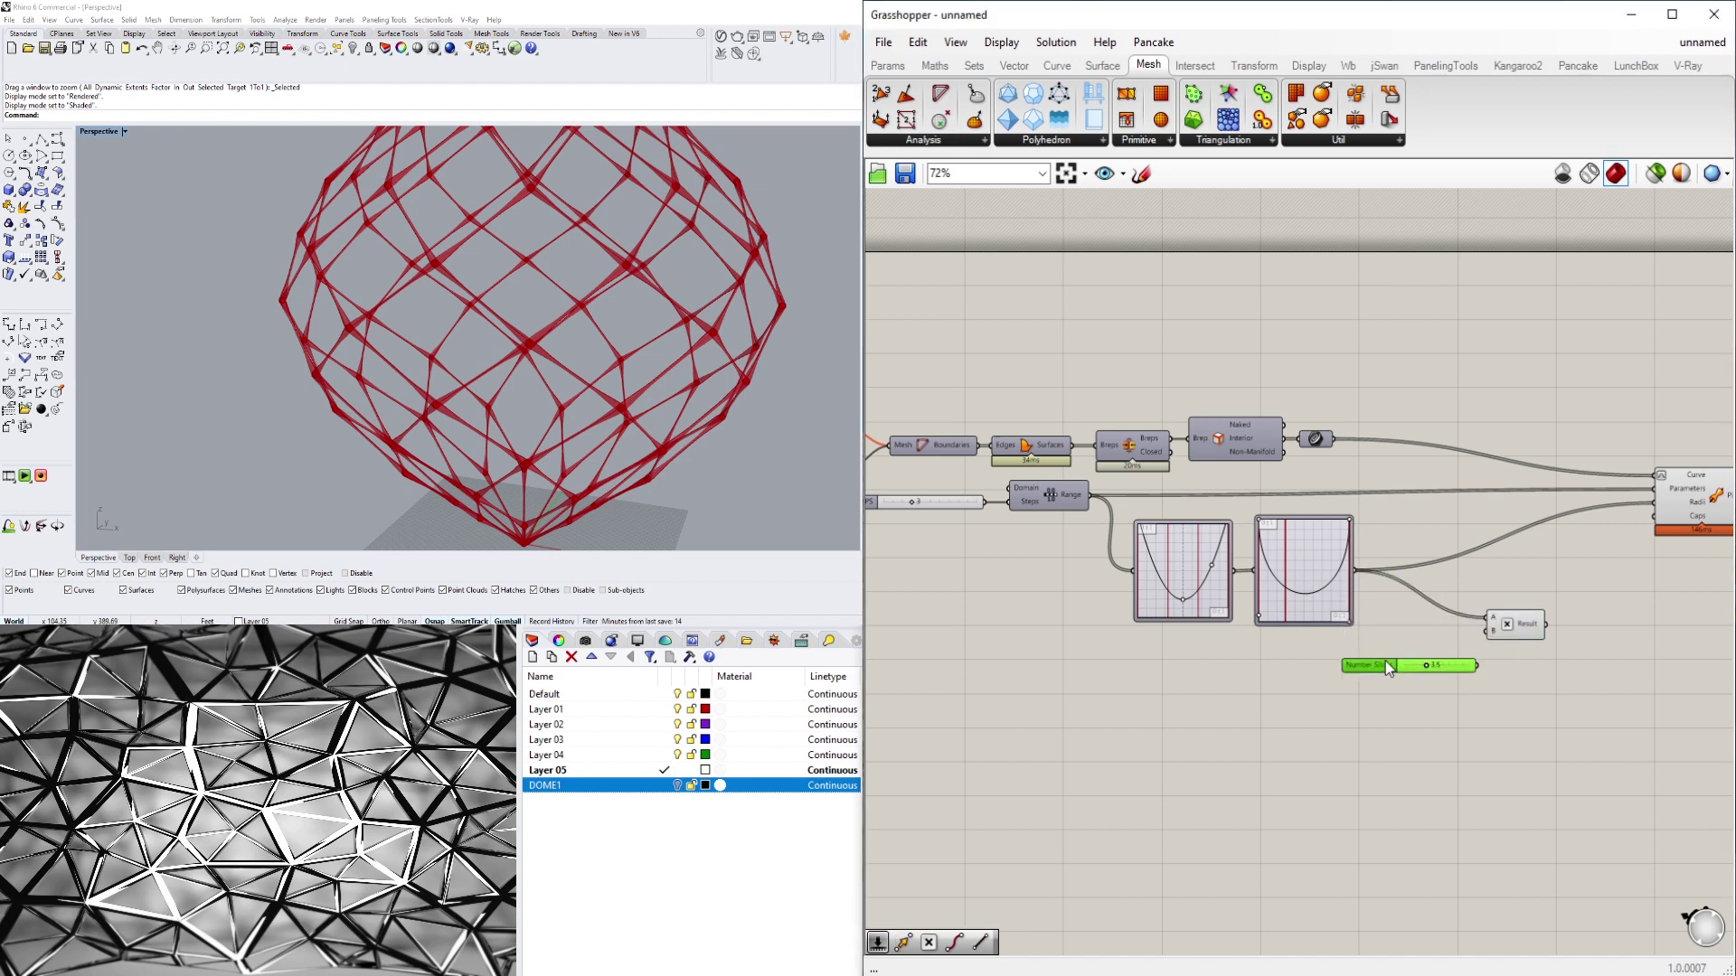
left_click_drag(1473, 666, 1655, 503)
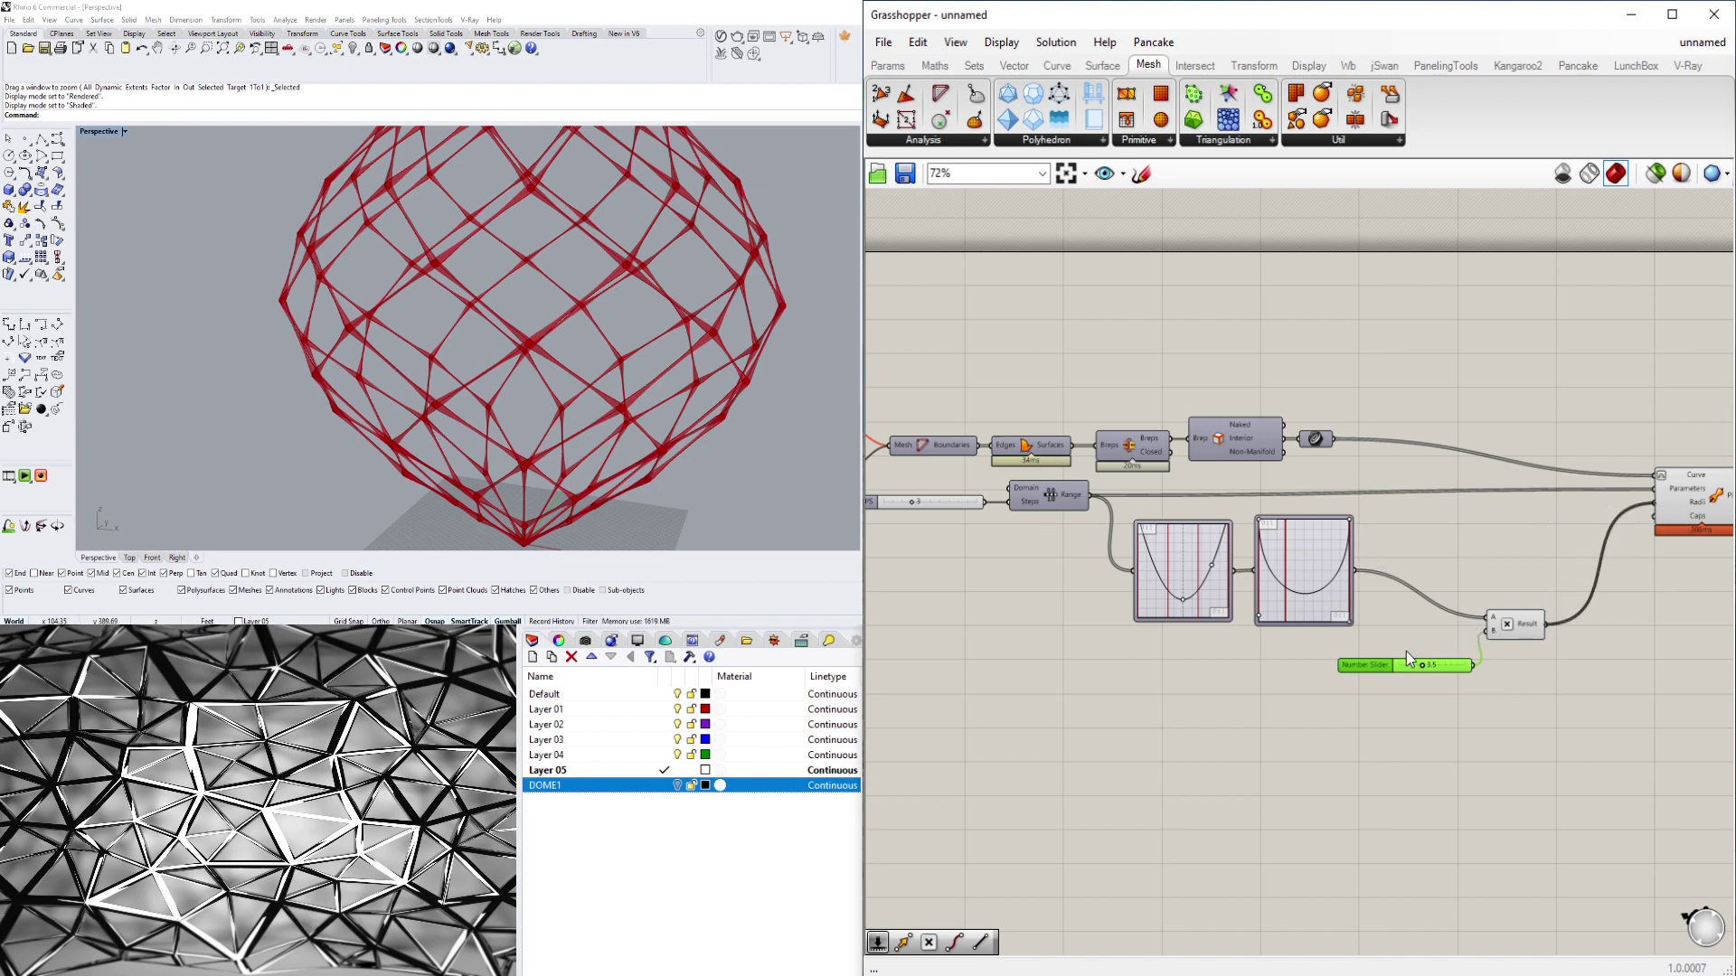
Rename the multiplier's number slider to SCALE FACTOR
right_click(1366, 664)
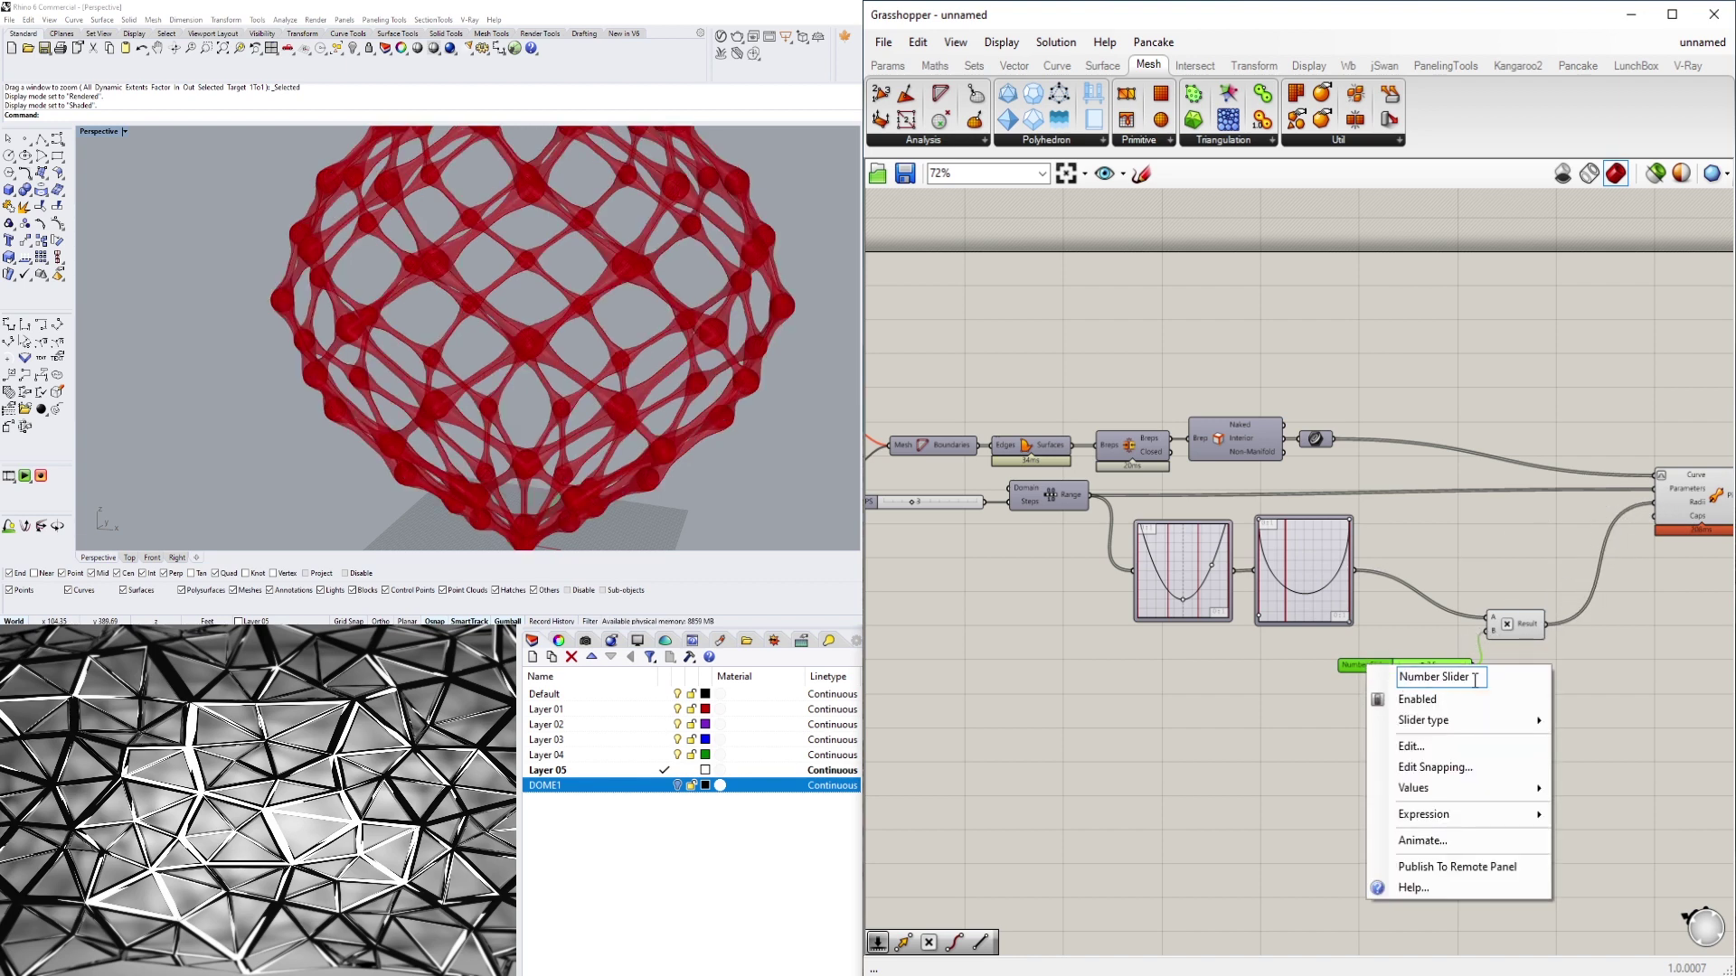
type("SCALE FACTOR")
key("Return")
Arrange the SCALE FACTOR slider, Multiplication and pipe components compactly beside the second Graph Mapper
left_click_drag(1356, 665, 1263, 660)
left_click(1494, 615)
left_click_drag(1492, 606, 1445, 568)
left_click(1667, 714)
right_click_drag(1709, 560, 1544, 570)
left_click(1530, 522)
left_click_drag(1547, 530, 1440, 537)
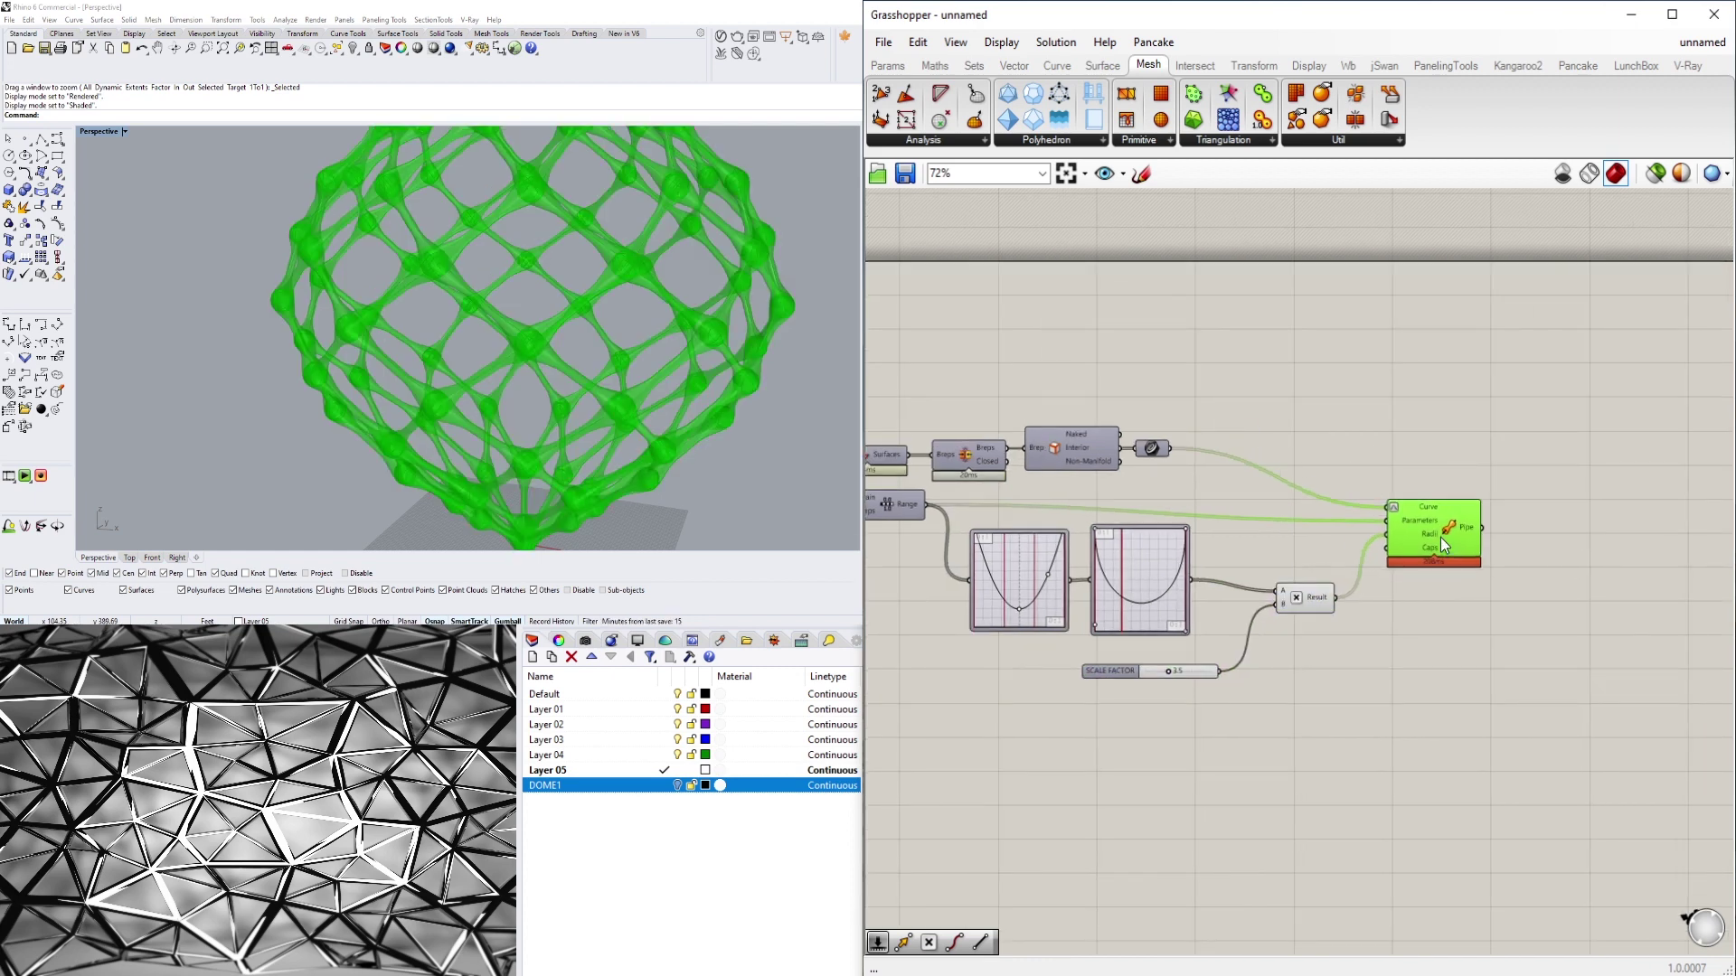
Create a new Rhino layer named STRUCTURE1 and make it the current layer
left_click(1022, 678)
scroll(430, 363, "down", 8)
mouse_move(480, 334)
right_mouse_down()
mouse_move(529, 298)
mouse_move(504, 312)
right_mouse_up()
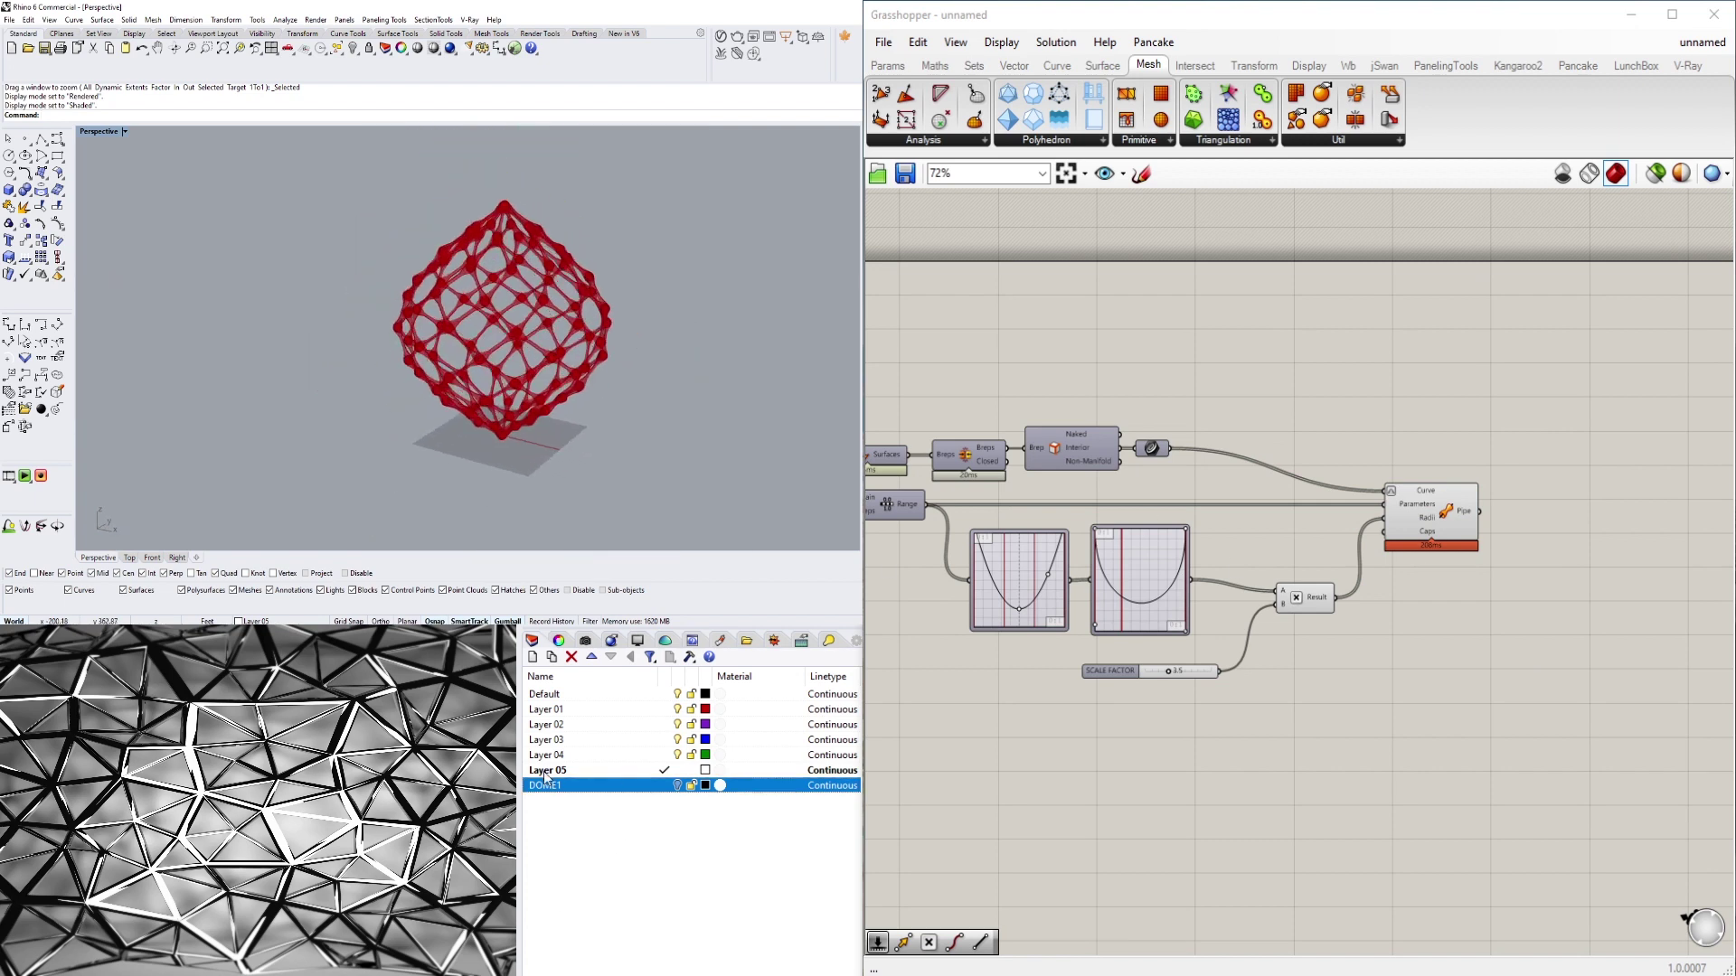
left_click(532, 657)
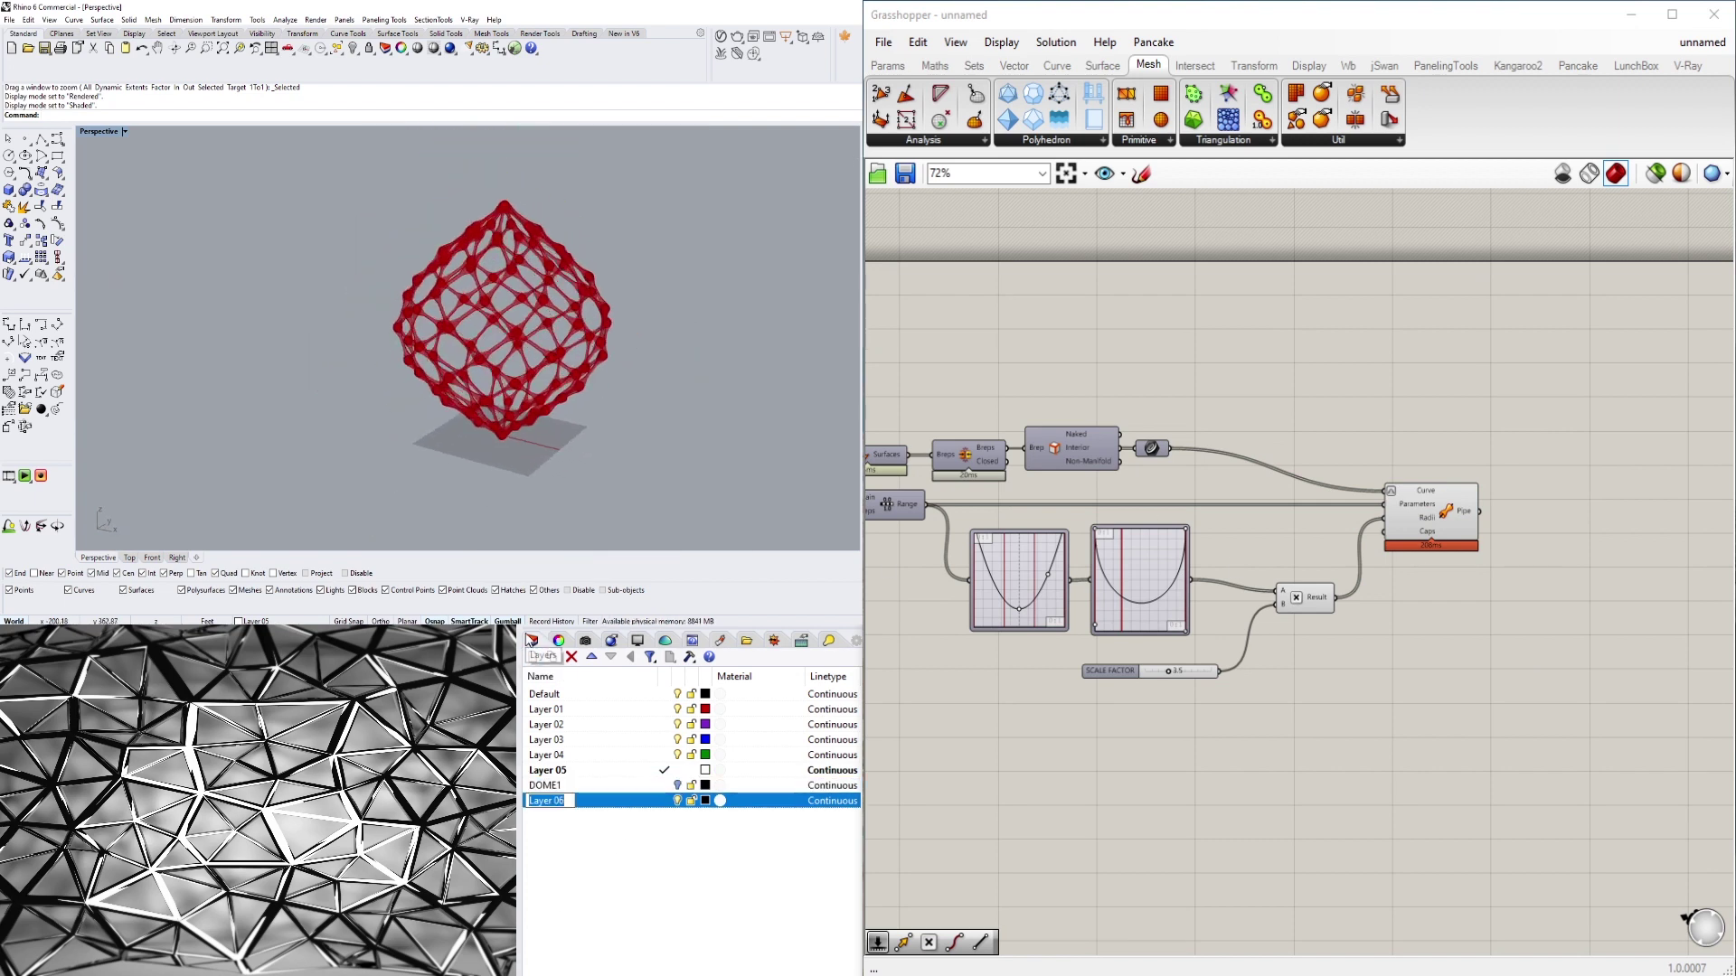
type("S")
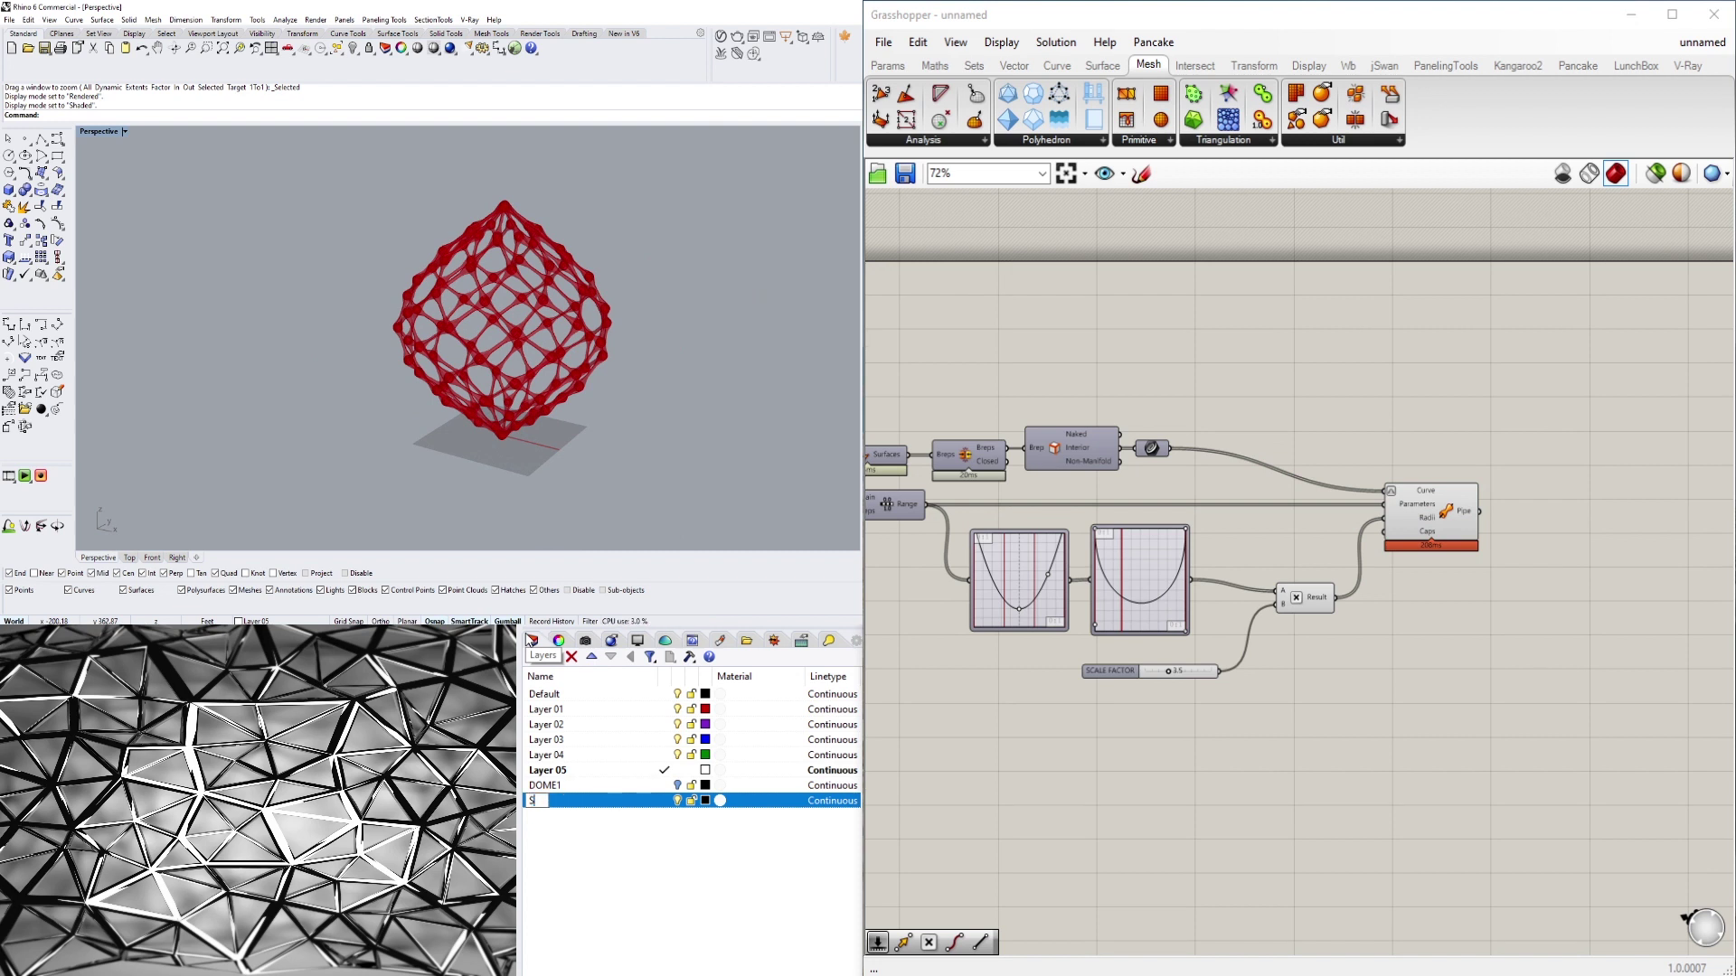
type("TRUCTURE1")
key("Return")
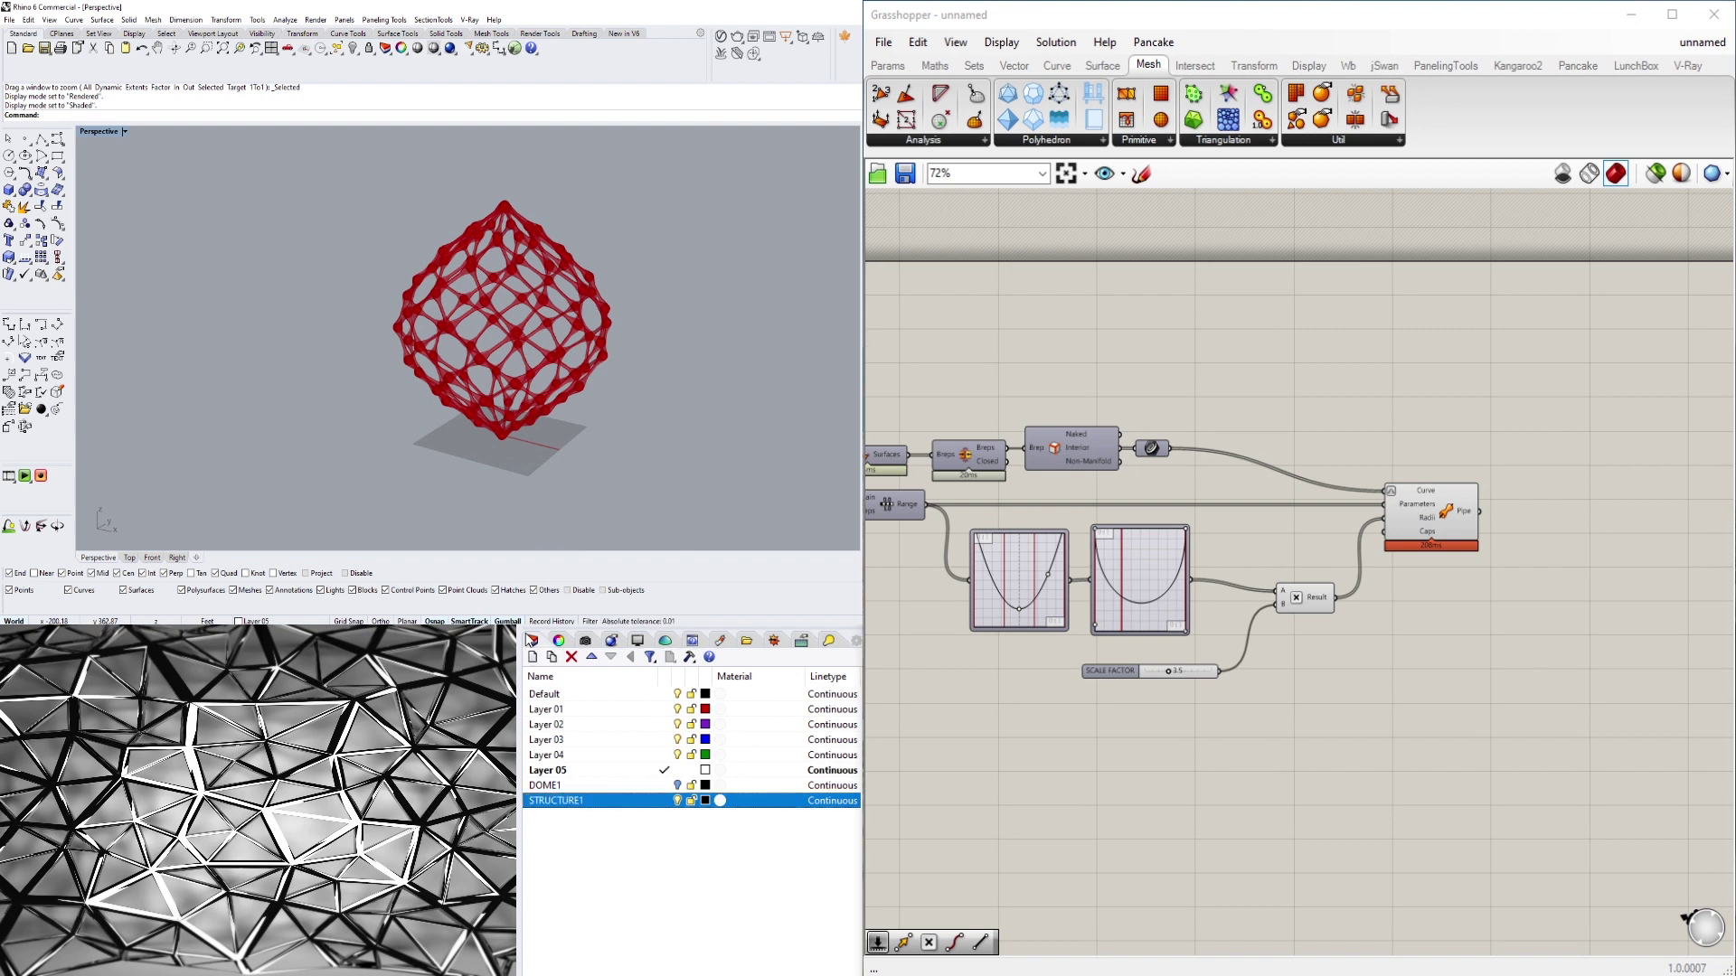
left_click(666, 801)
Bake the variable pipe geometry onto the STRUCTURE1 layer and deselect the pipe component
left_click(1437, 513)
key("space")
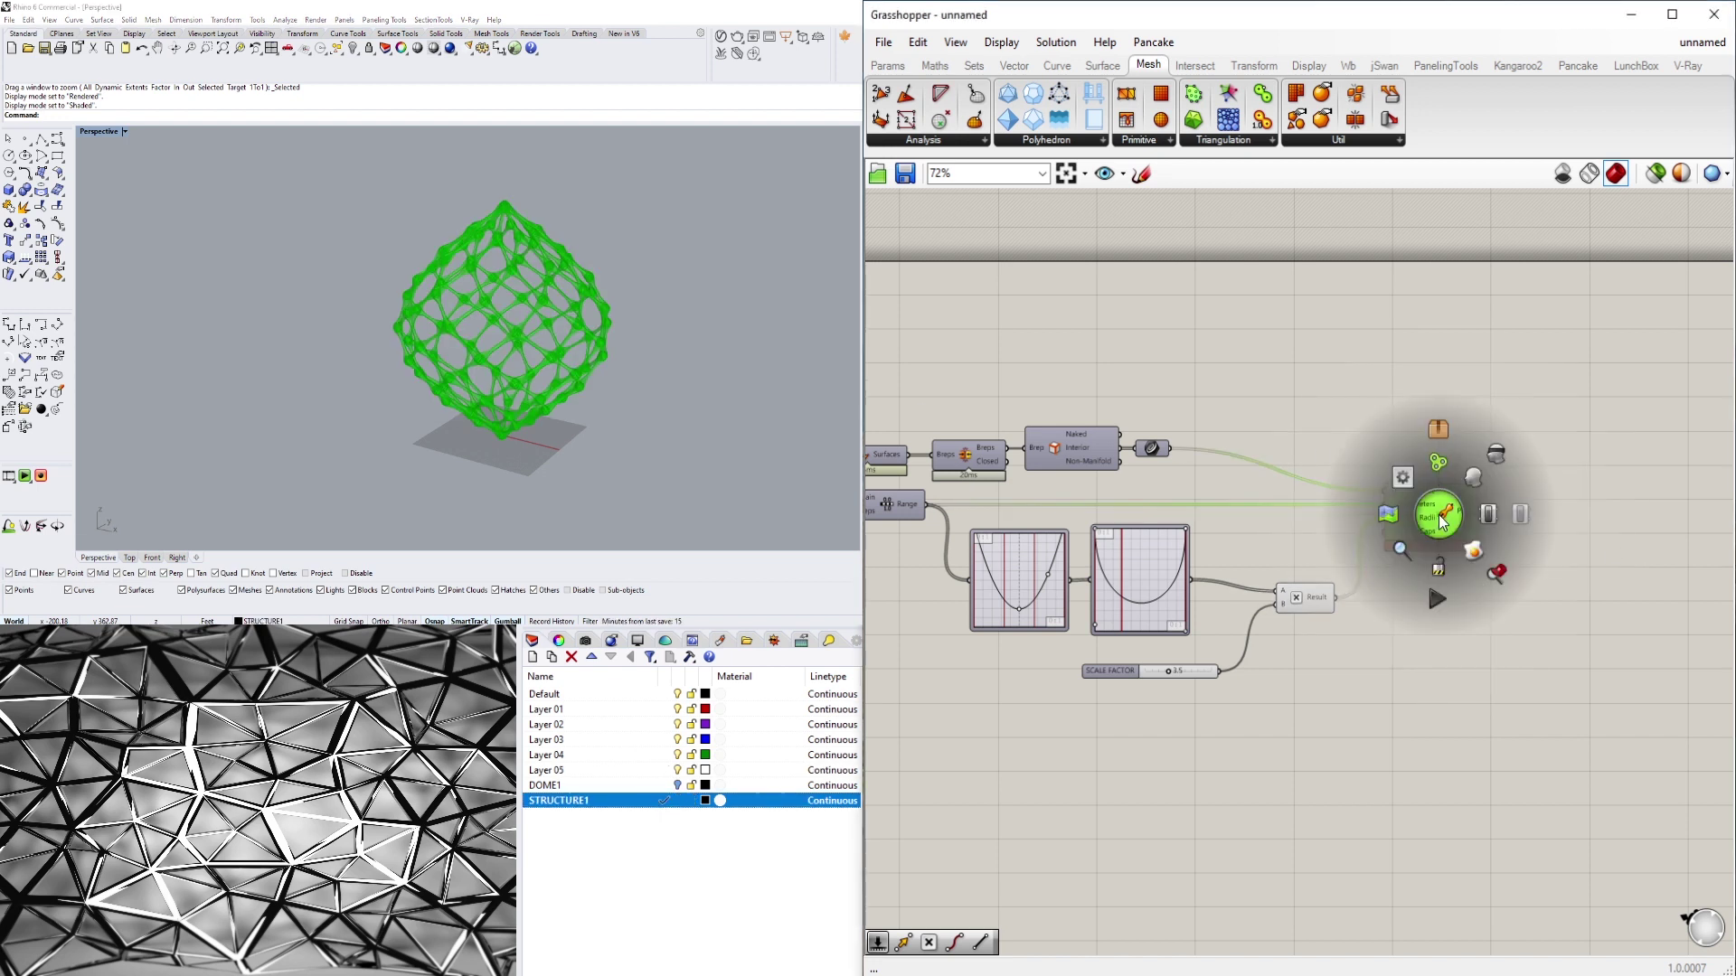
left_click(1470, 553)
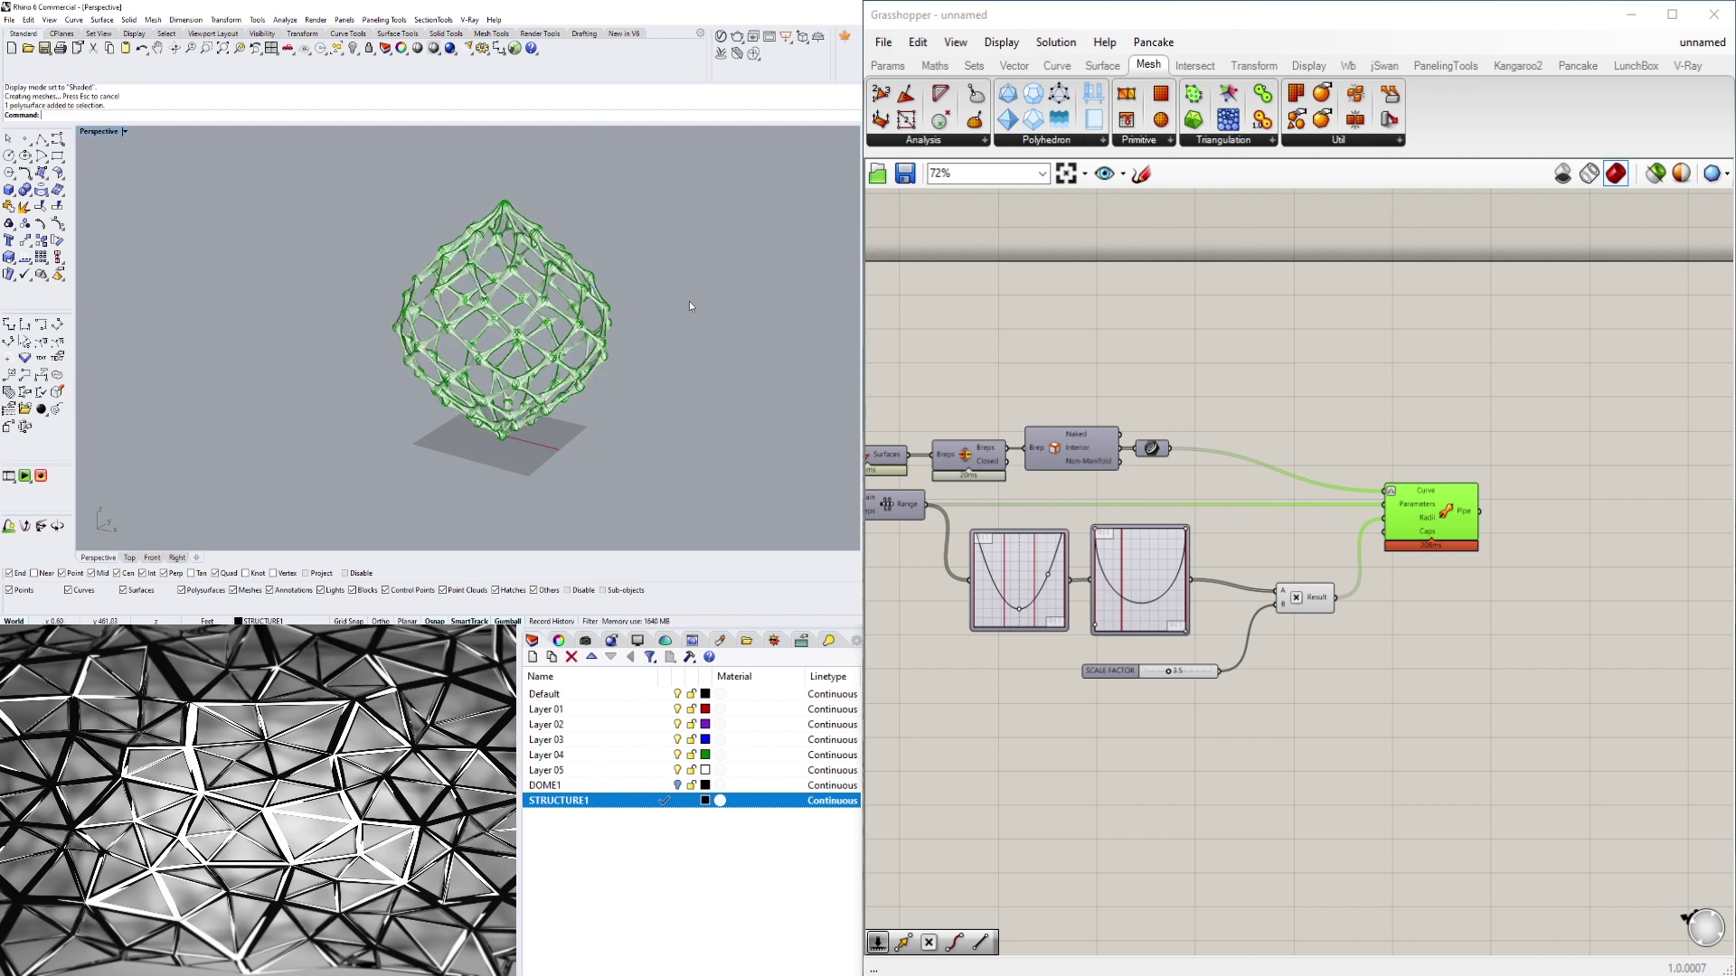
left_click(1394, 734)
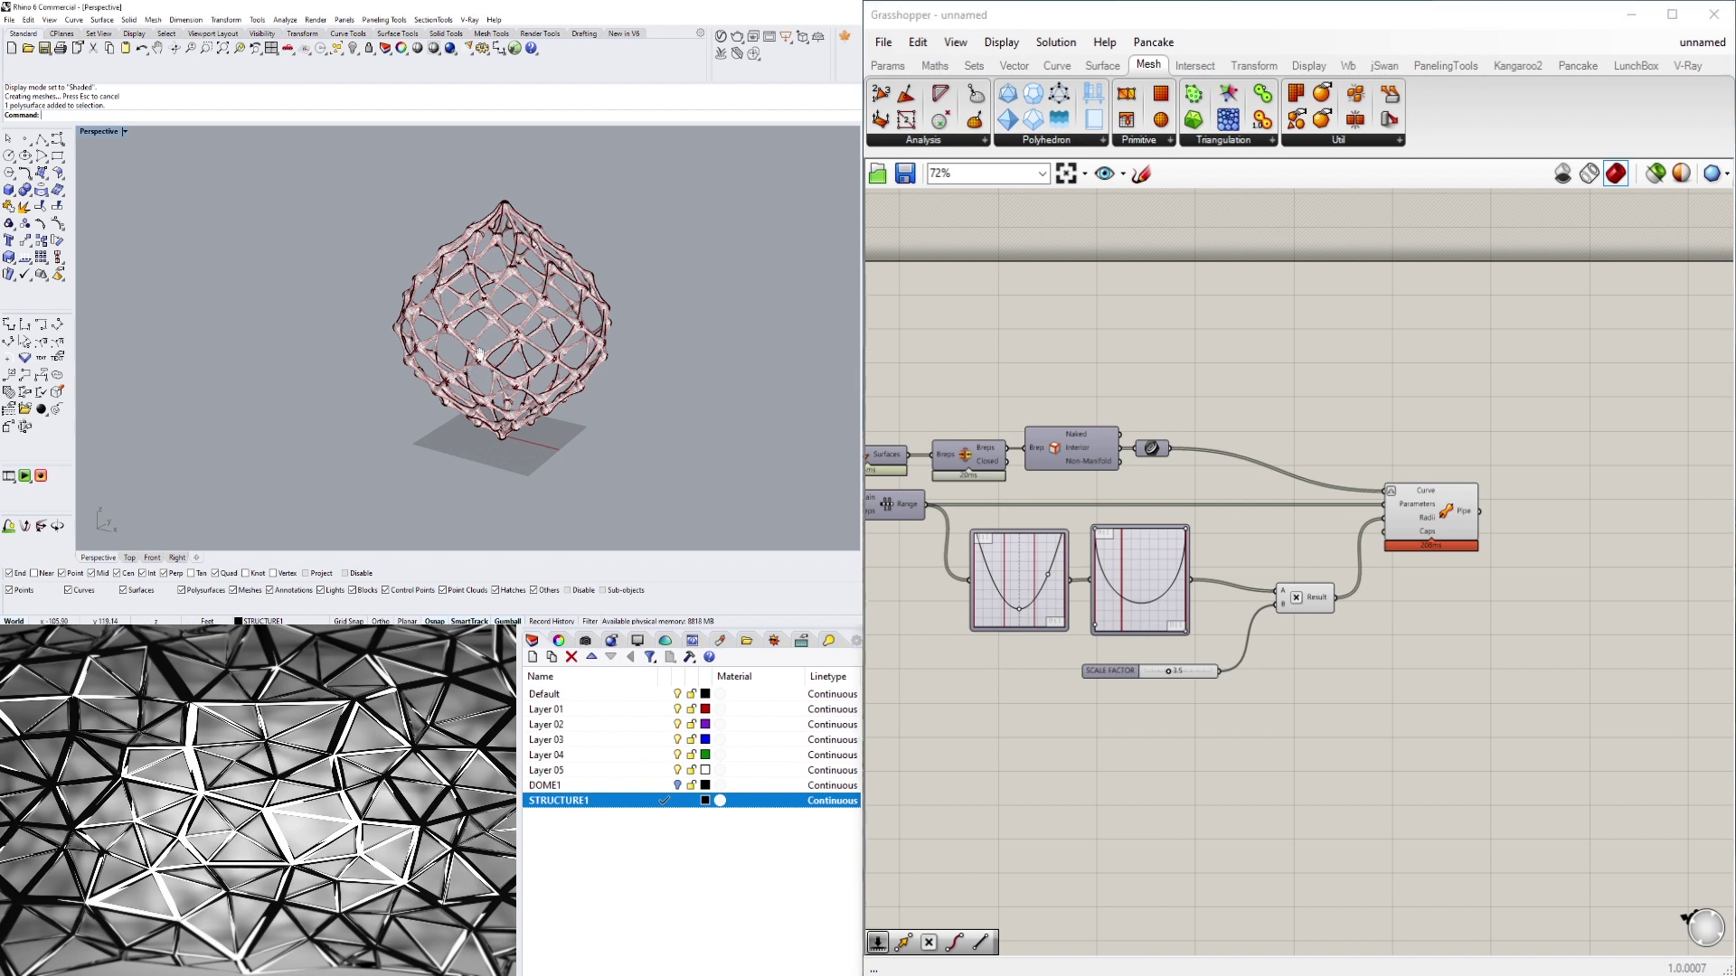
scroll(498, 381, "down", 4)
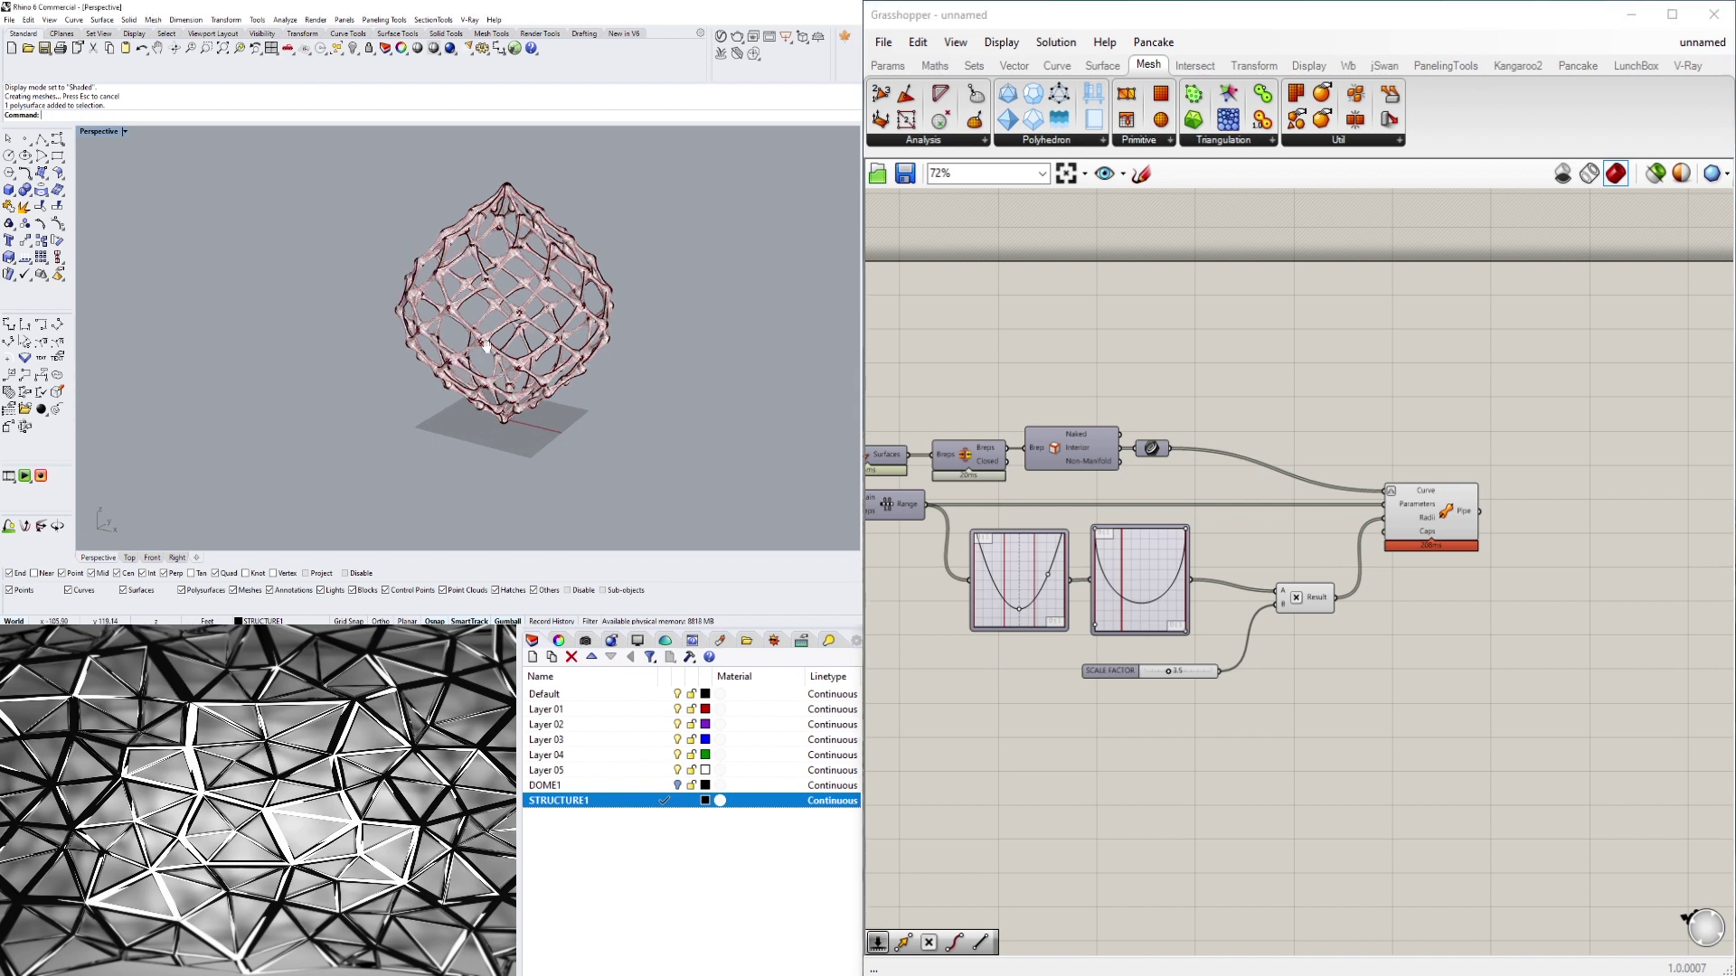
Turn on the DOME1 layer and delete the large pipe structure standing beside the smaller dome
left_click(675, 787)
left_click(677, 786)
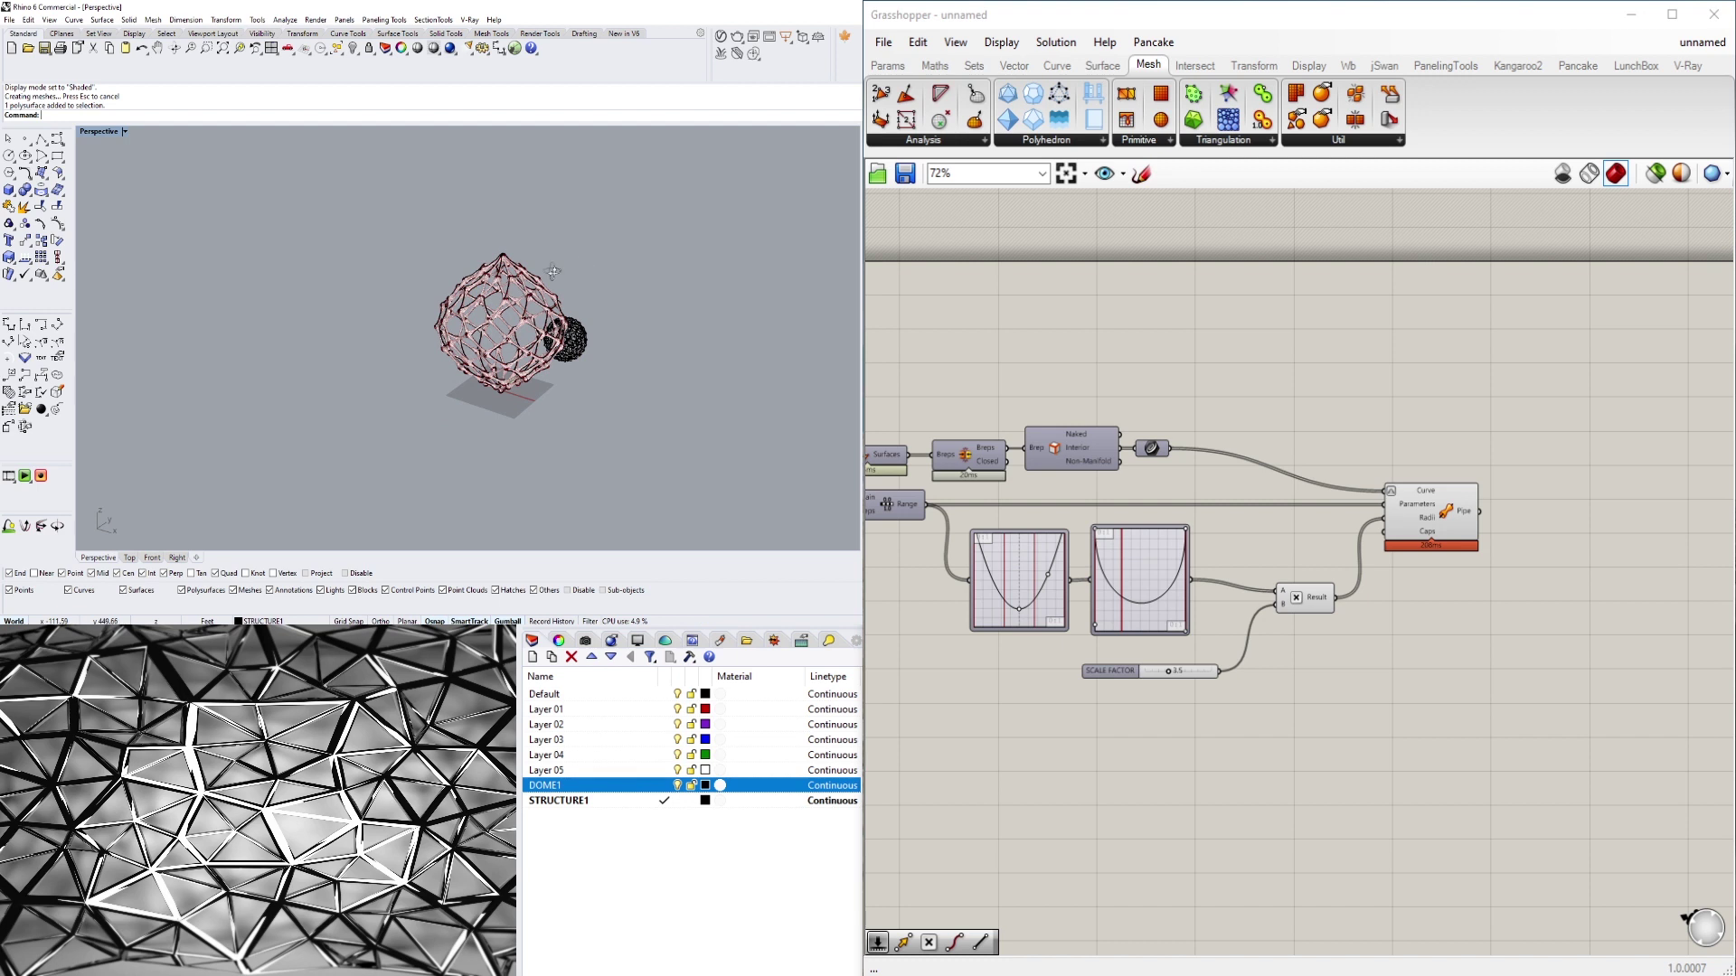
right_click_drag(449, 267, 600, 332)
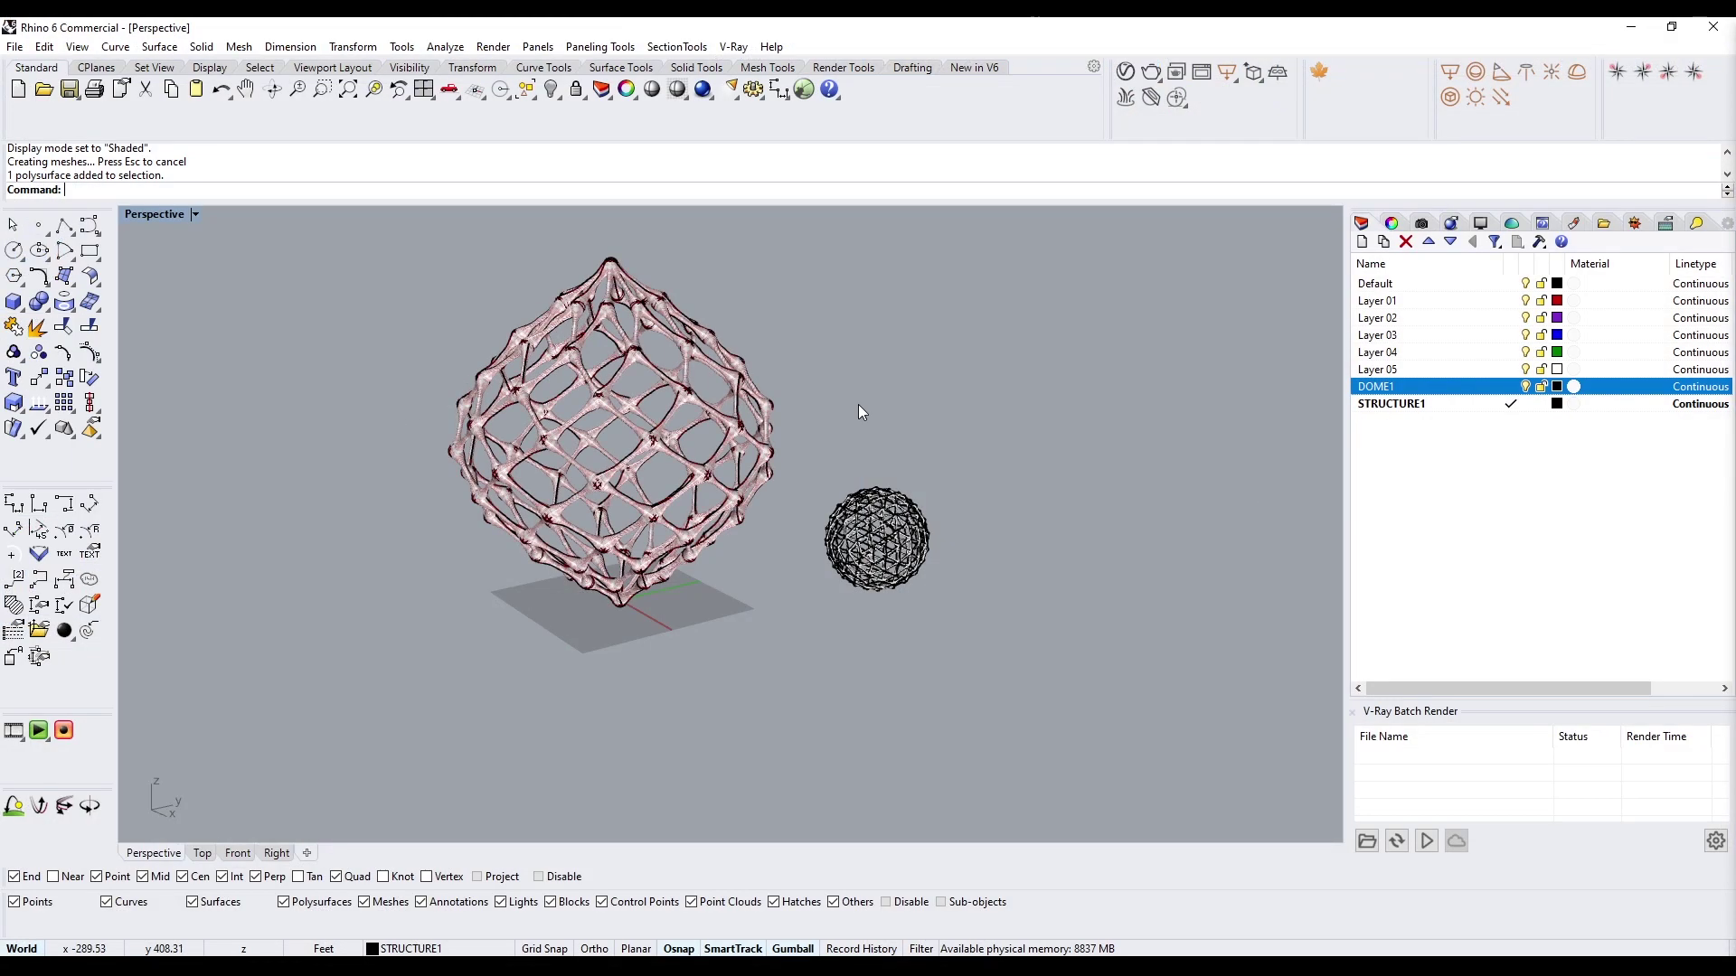
left_click_drag(382, 242, 802, 654)
key("Delete")
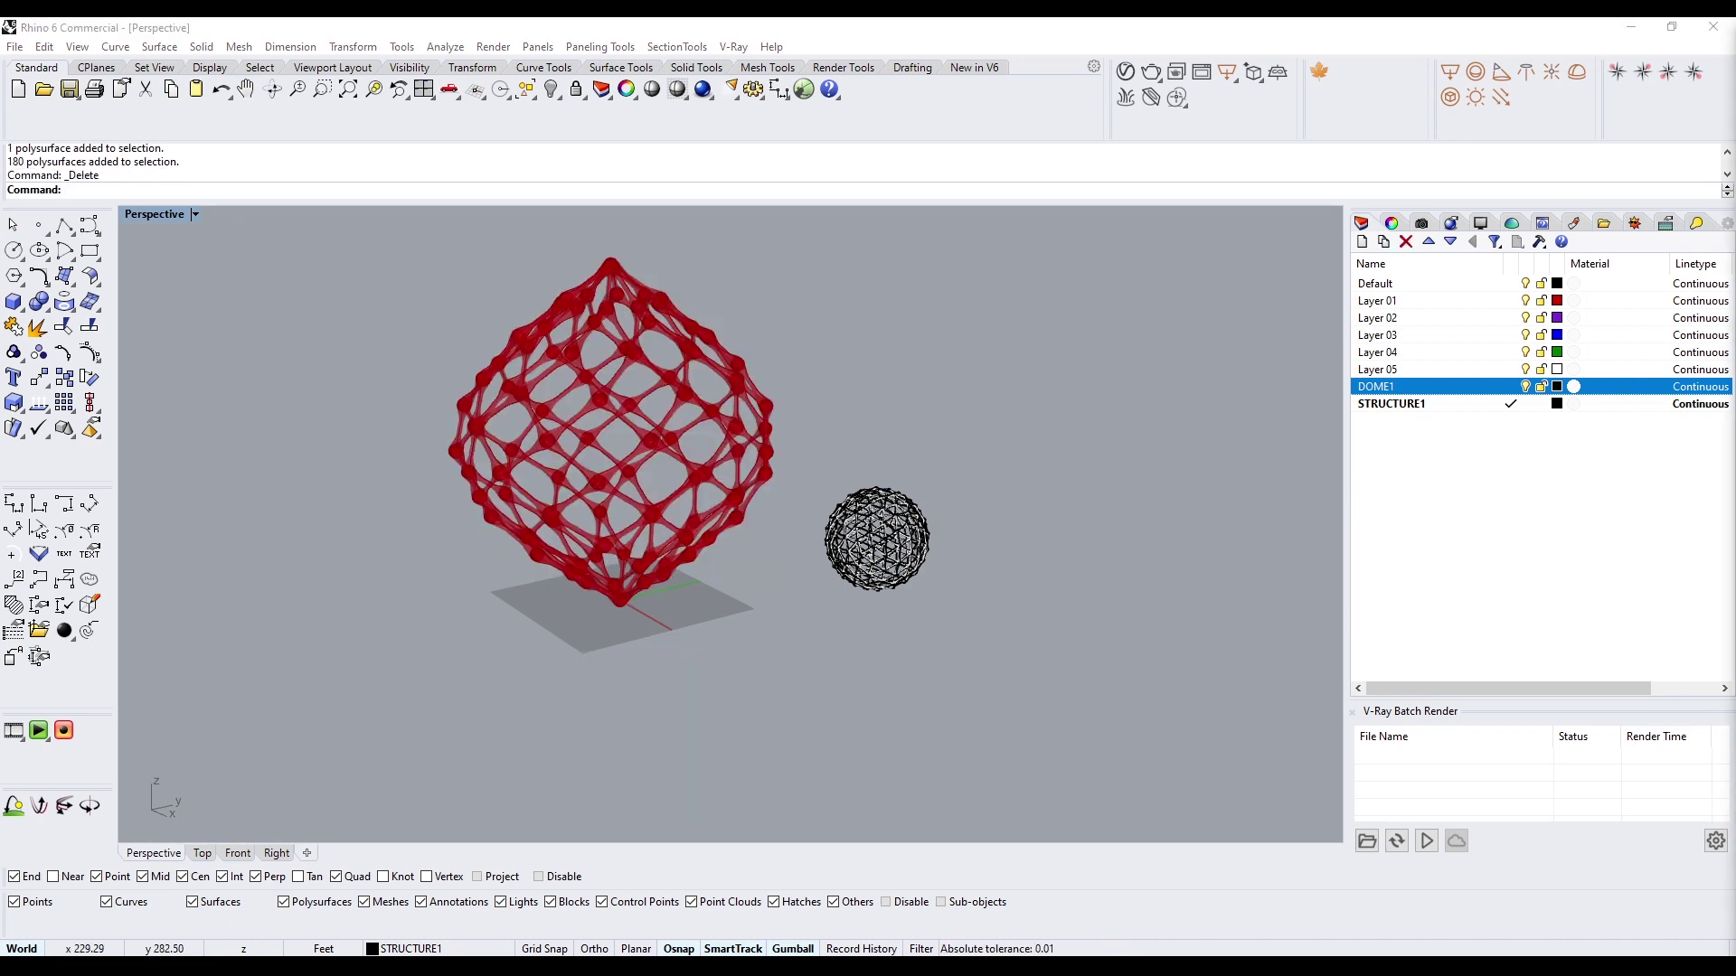
Draw a solid box that encloses the lower part of the spherical DOME1 pipe structure
left_click_drag(747, 426, 998, 614)
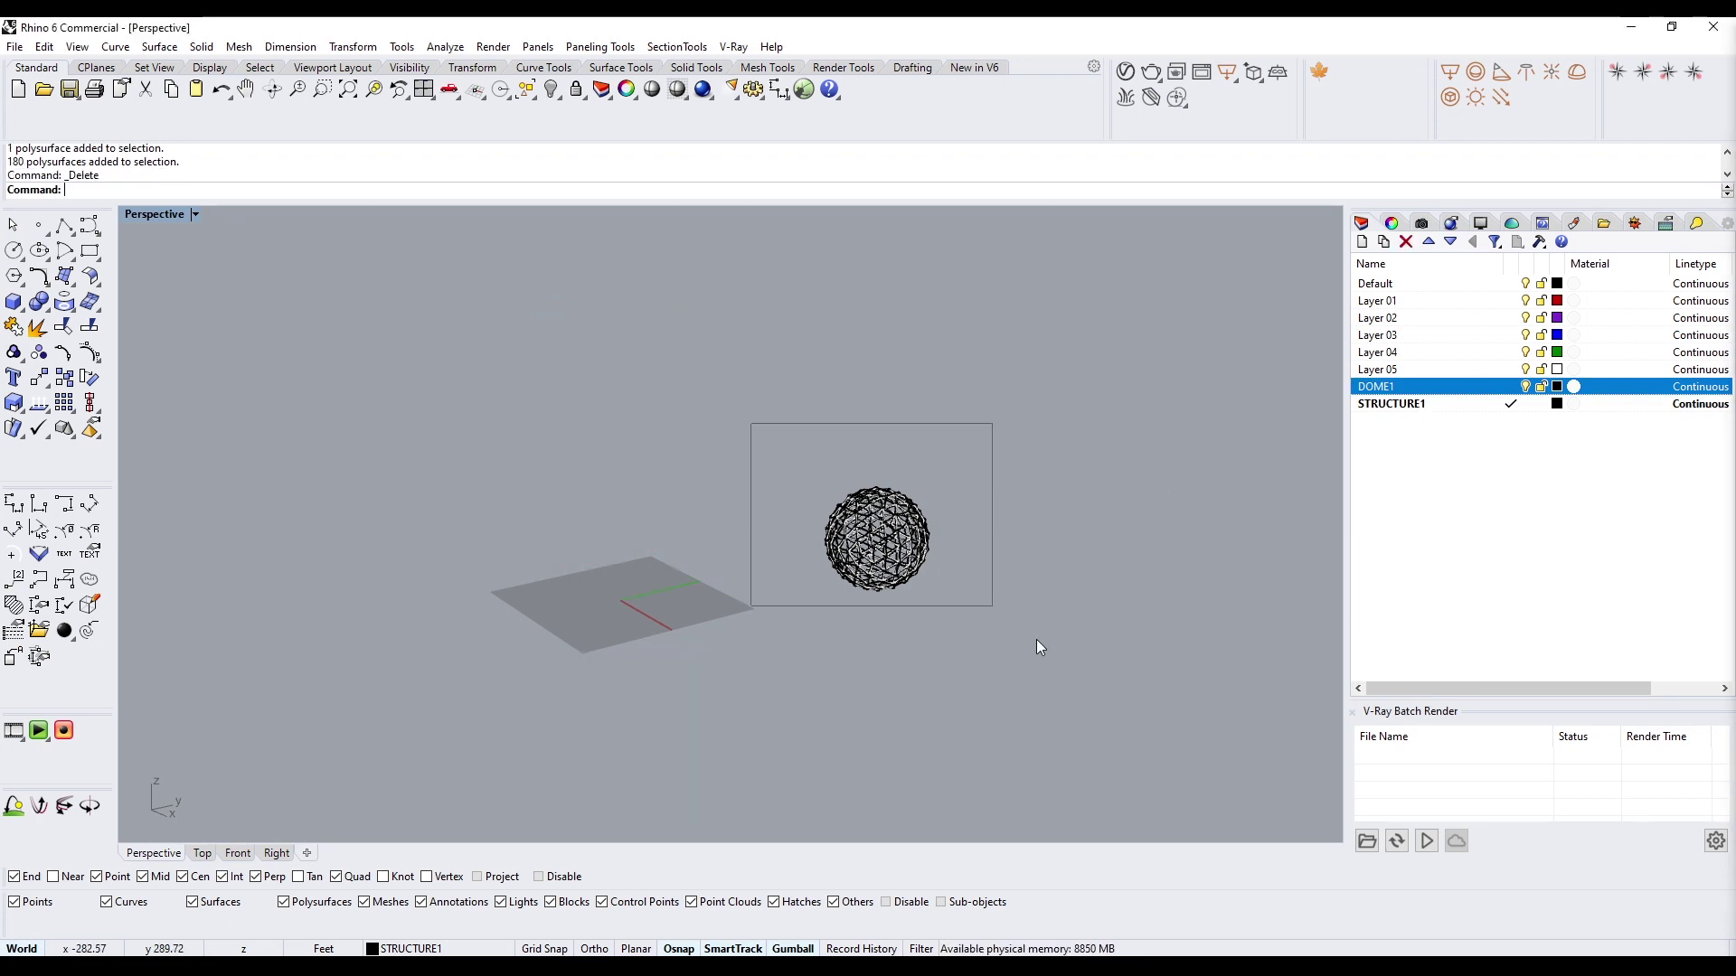
type("zs")
key("Return")
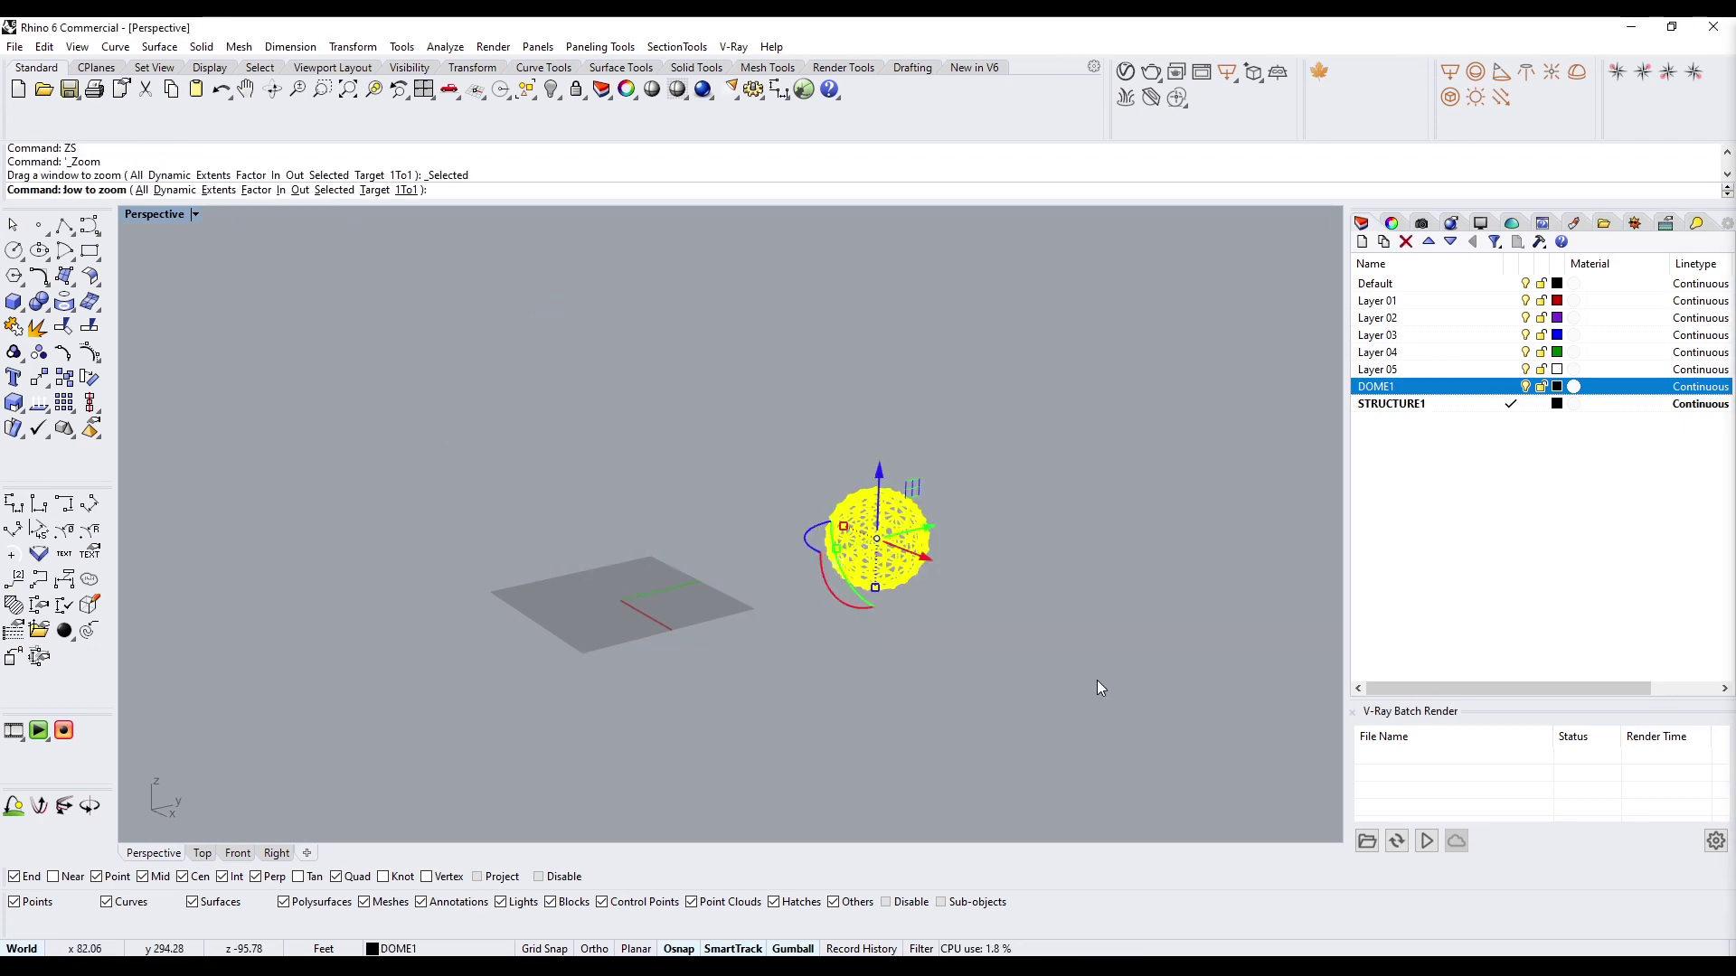
key("Escape")
scroll(491, 318, "down", 3)
left_click(13, 301)
left_click(291, 409)
left_click(1056, 487)
left_click(969, 579)
left_click_drag(418, 573, 296, 591)
Cut the lower part off all dome pipes with a Boolean difference against the box and delete the box
left_click_drag(400, 256, 914, 639)
type("bd")
key("Return")
left_click(905, 593)
key("Return")
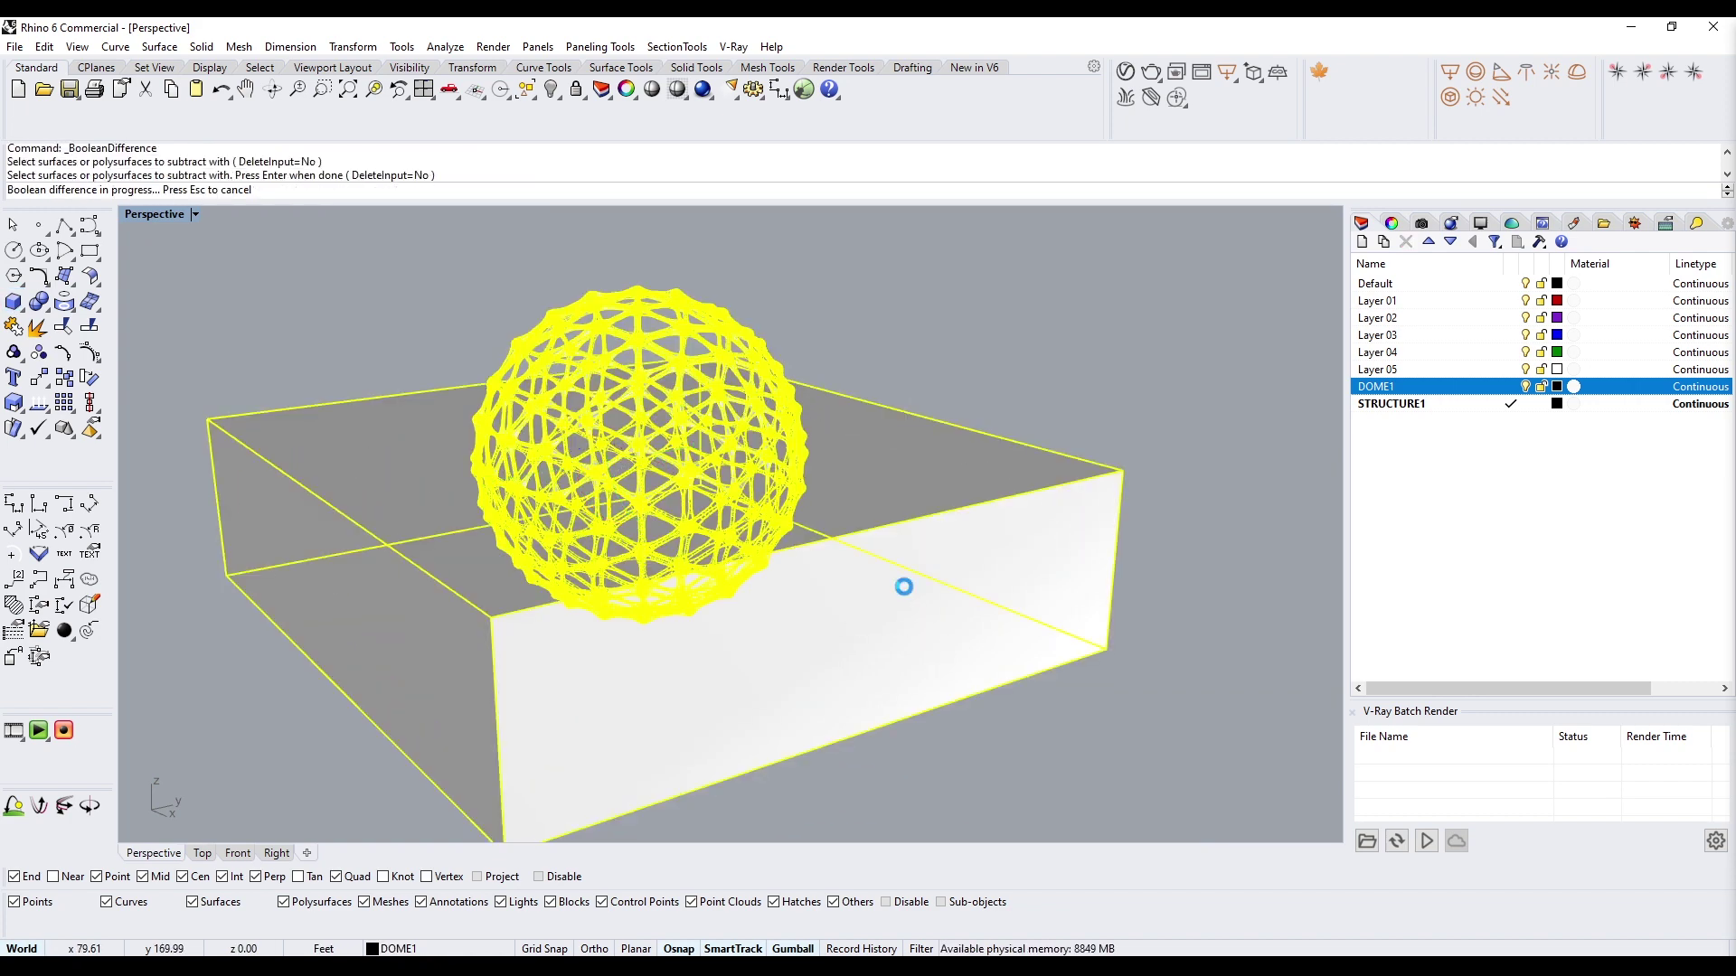
left_click(904, 588)
key("Delete")
Move the trimmed dome to the origin with Project snapping on, using 0 as the destination point
scroll(862, 523, "down", 6)
left_click_drag(467, 301, 1011, 656)
type("ZS")
key("Return")
right_click_drag(796, 425, 795, 520)
type("M")
key("Return")
left_click(498, 875)
right_click_drag(768, 361, 774, 453)
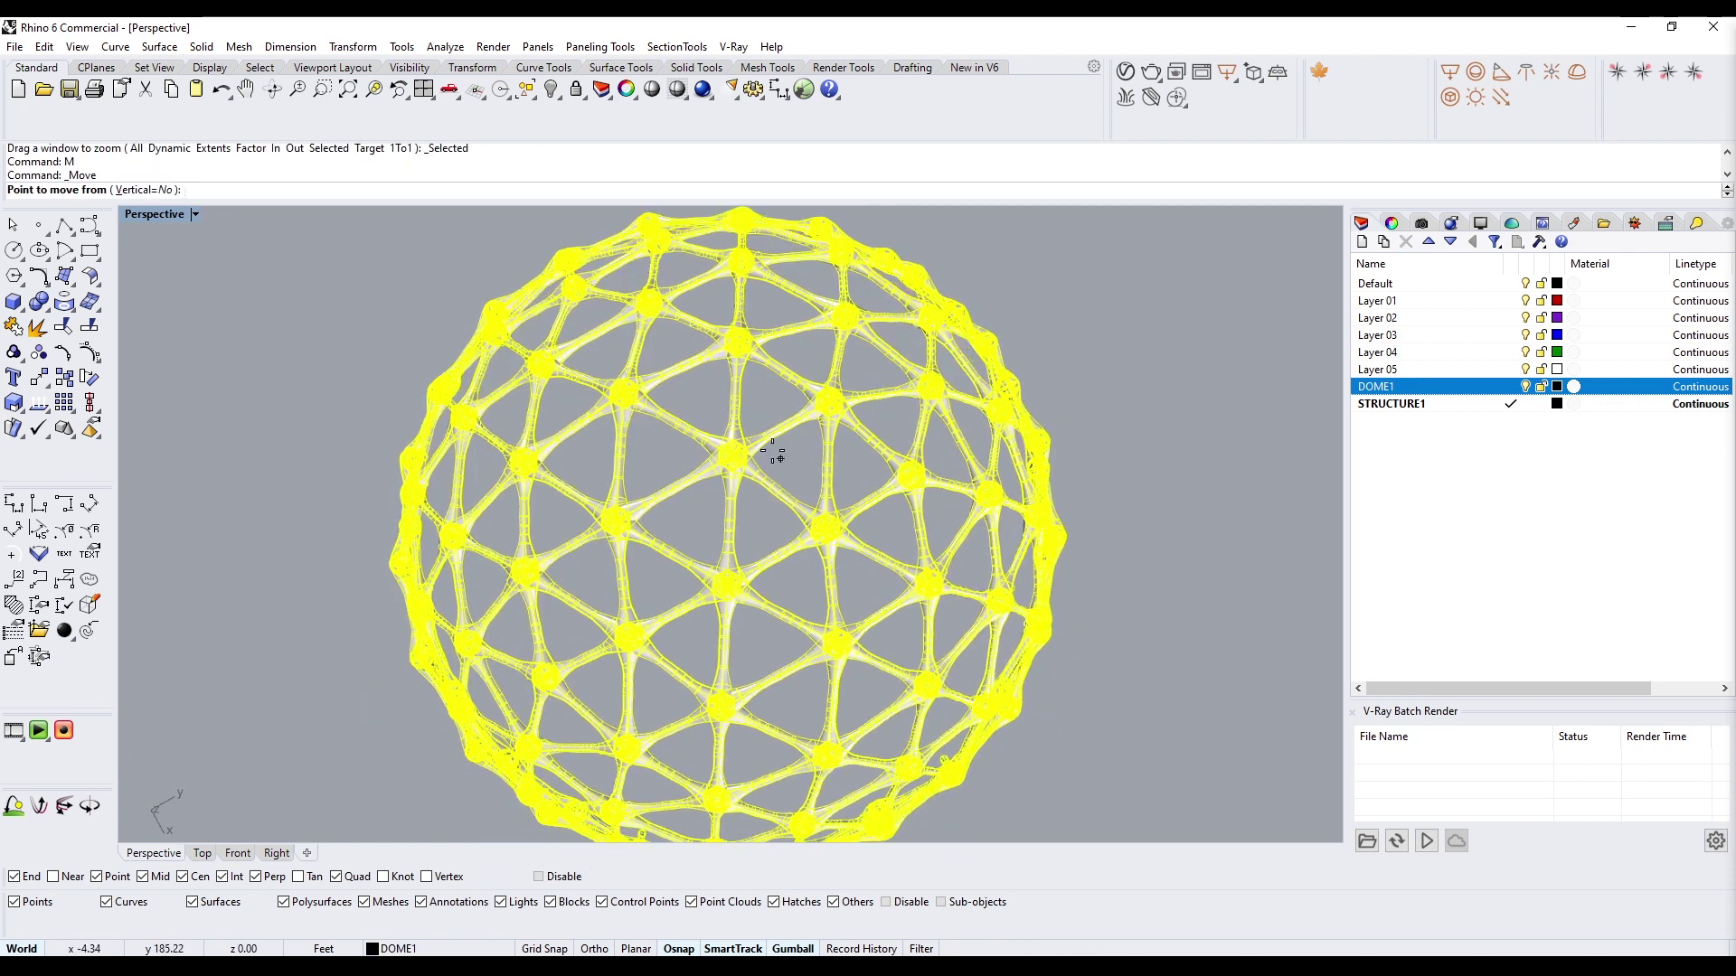
right_click_drag(712, 550, 841, 720)
left_click(725, 365)
type("0")
key("Return")
type("ZS")
key("Return")
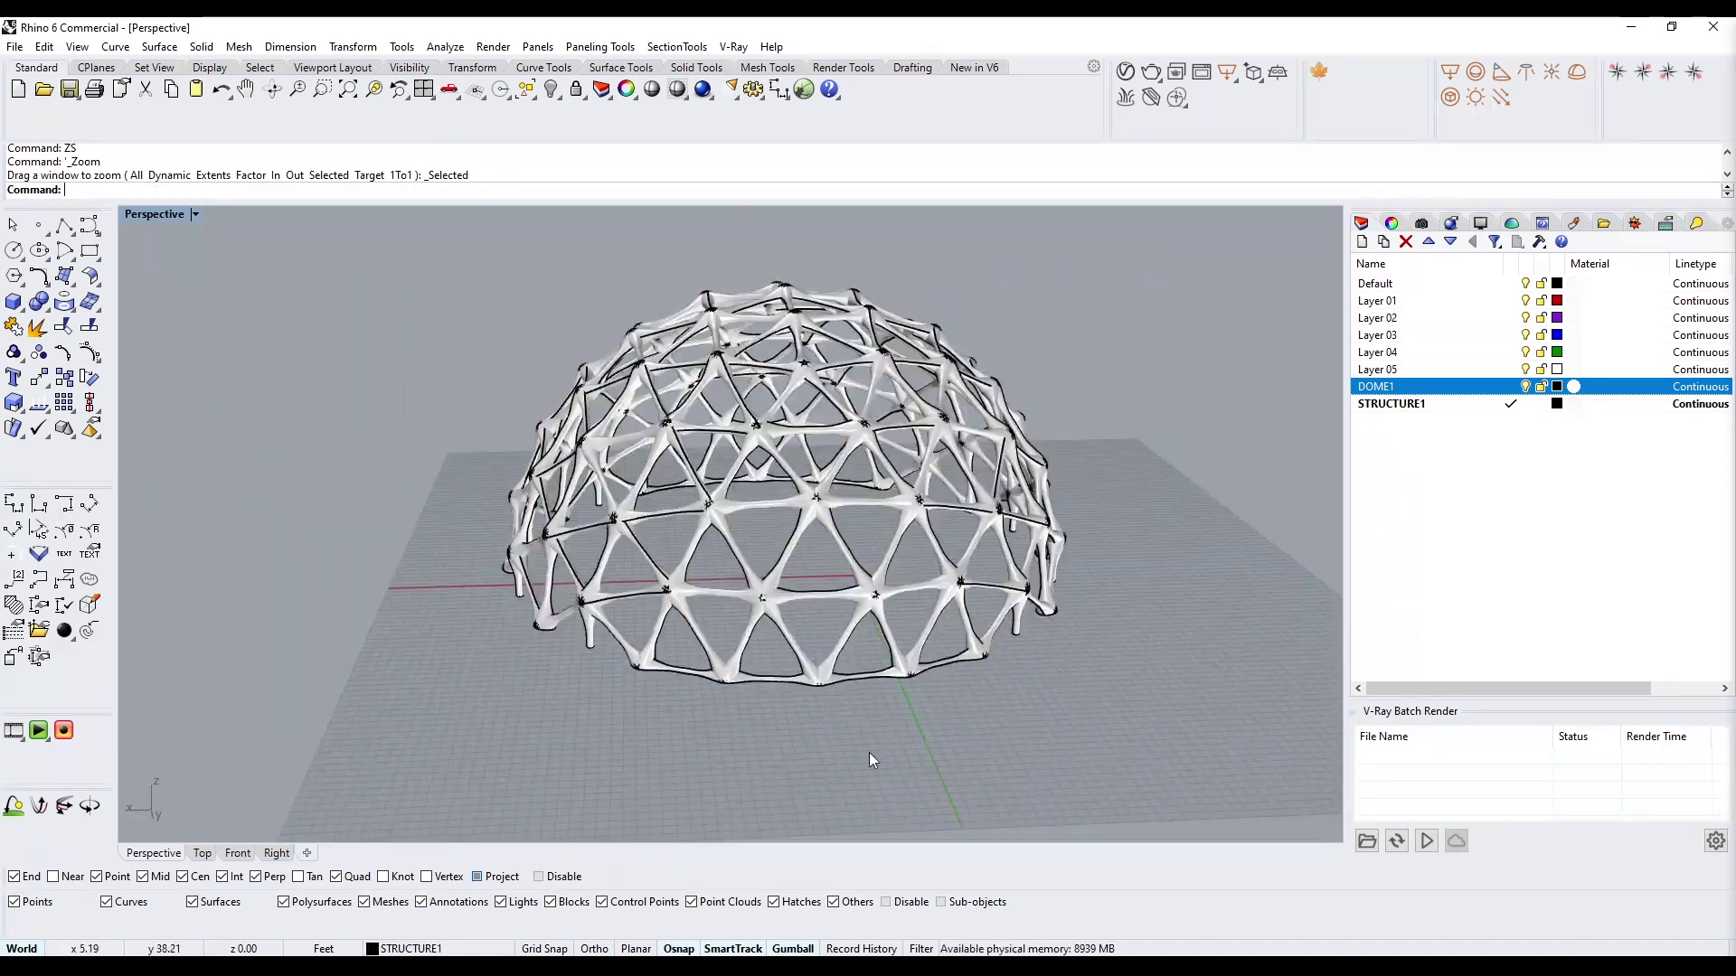
Delete the pipes at the front base of the dome to open up an entrance
left_click(831, 593)
key("Delete")
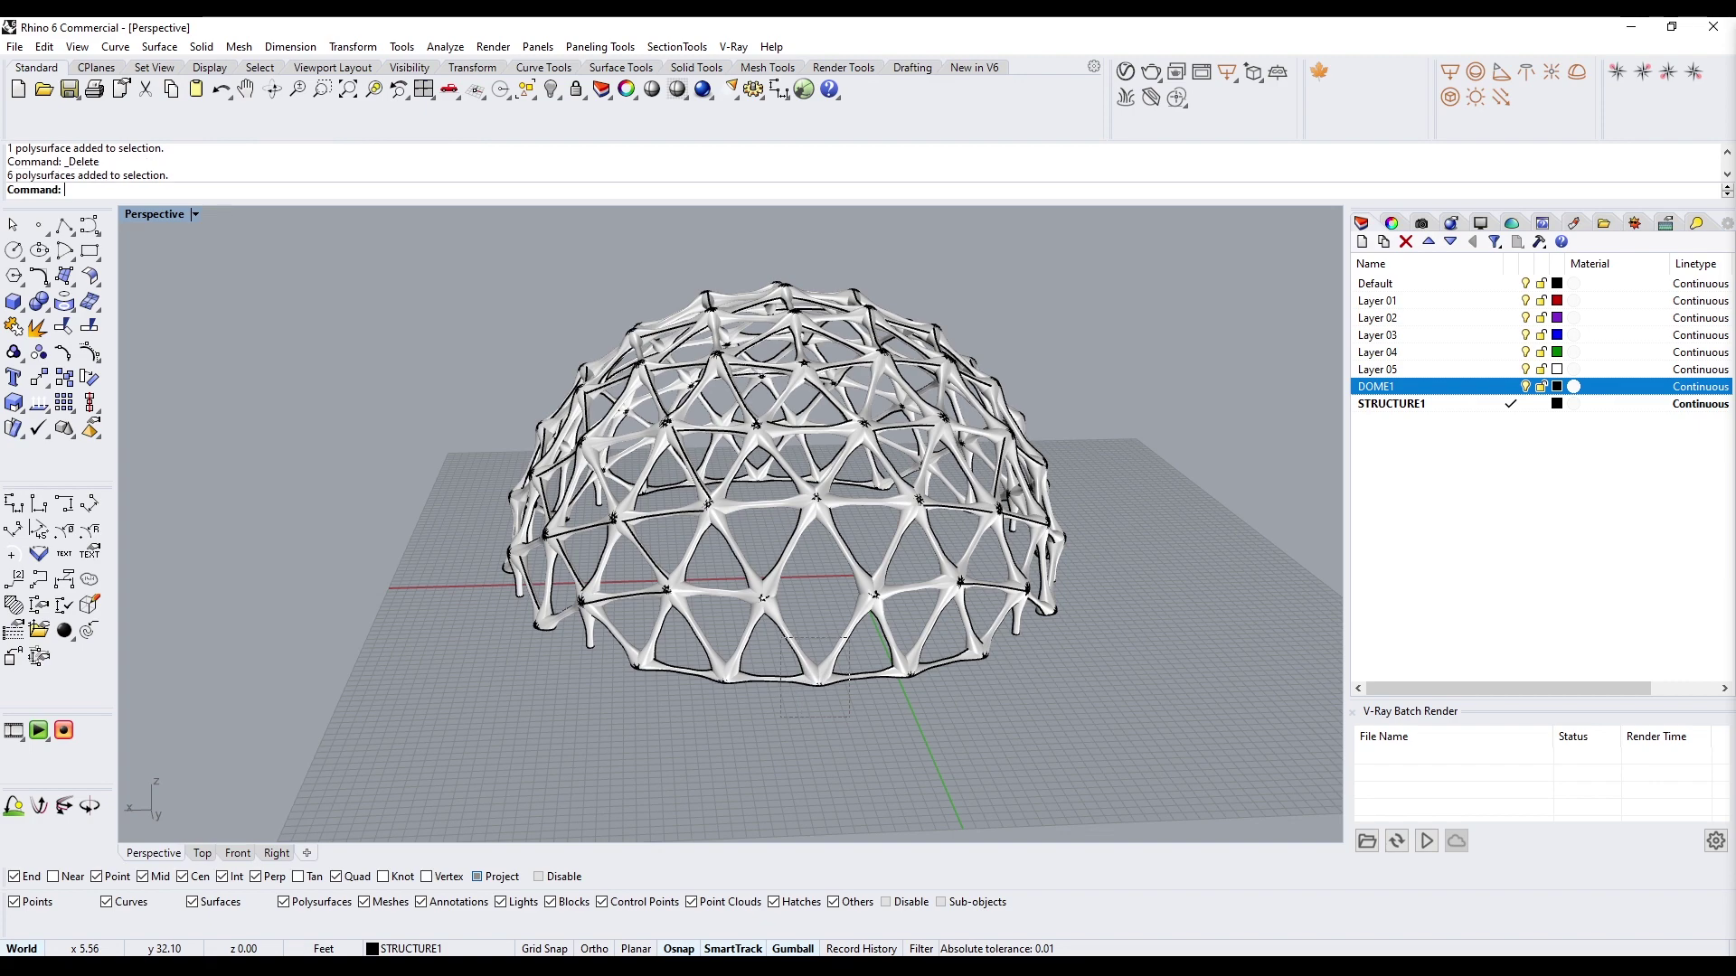
left_click_drag(904, 570, 764, 717)
key("Delete")
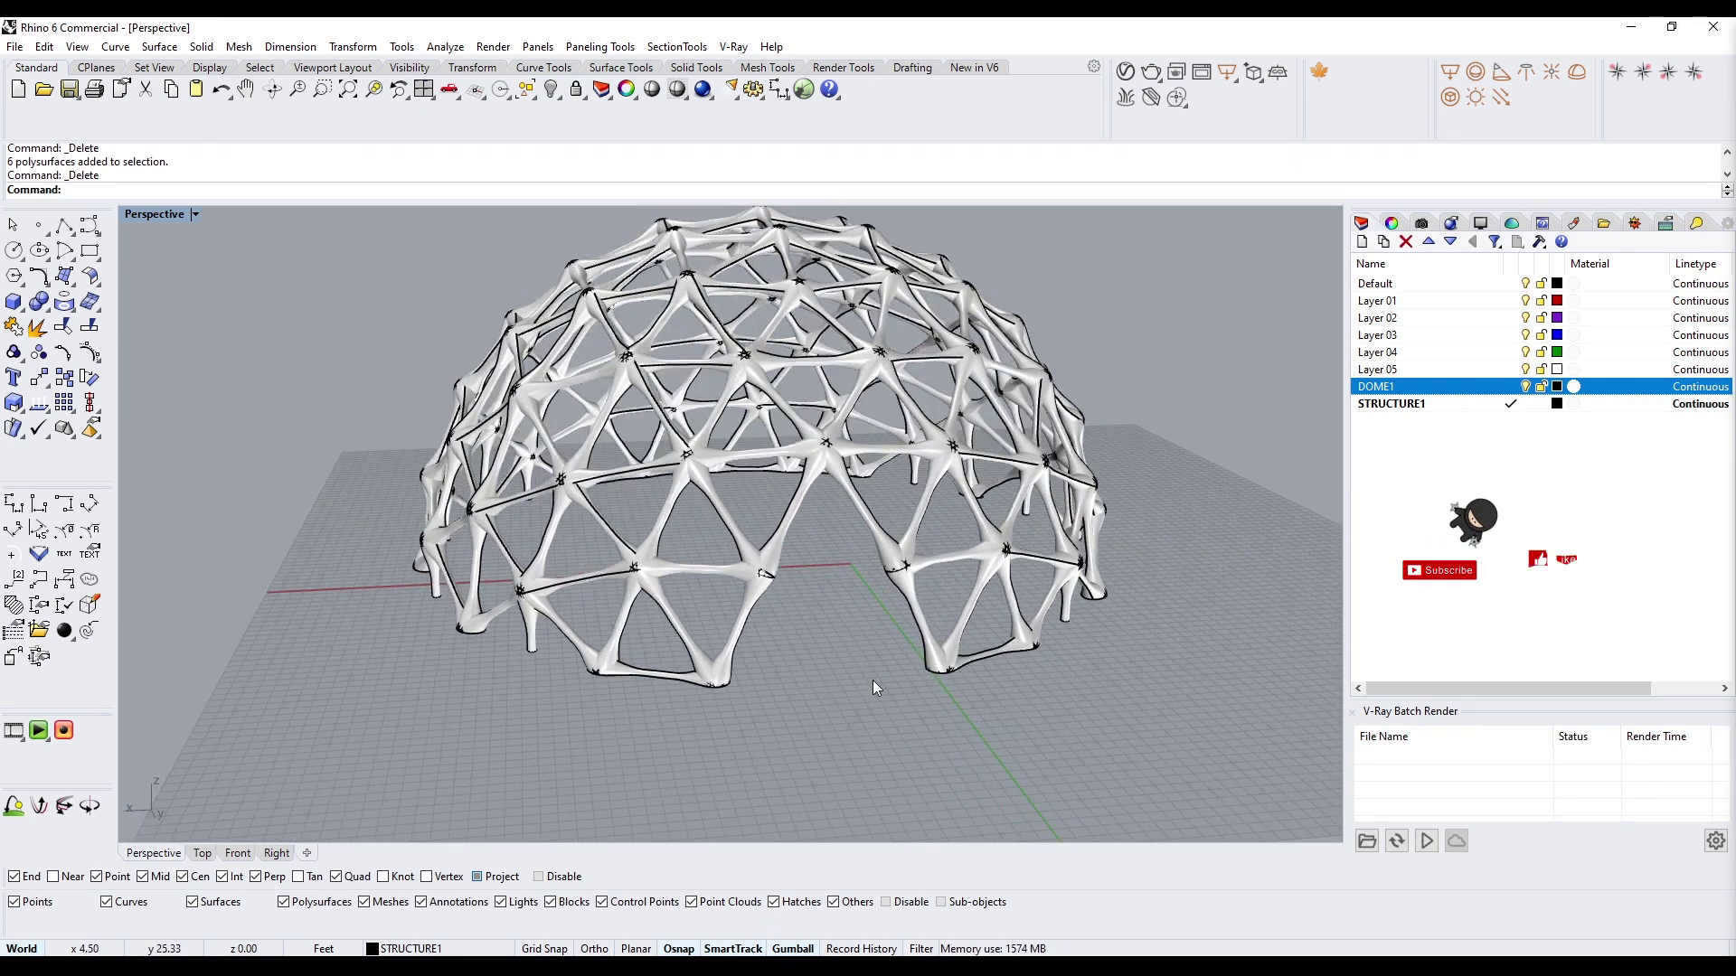
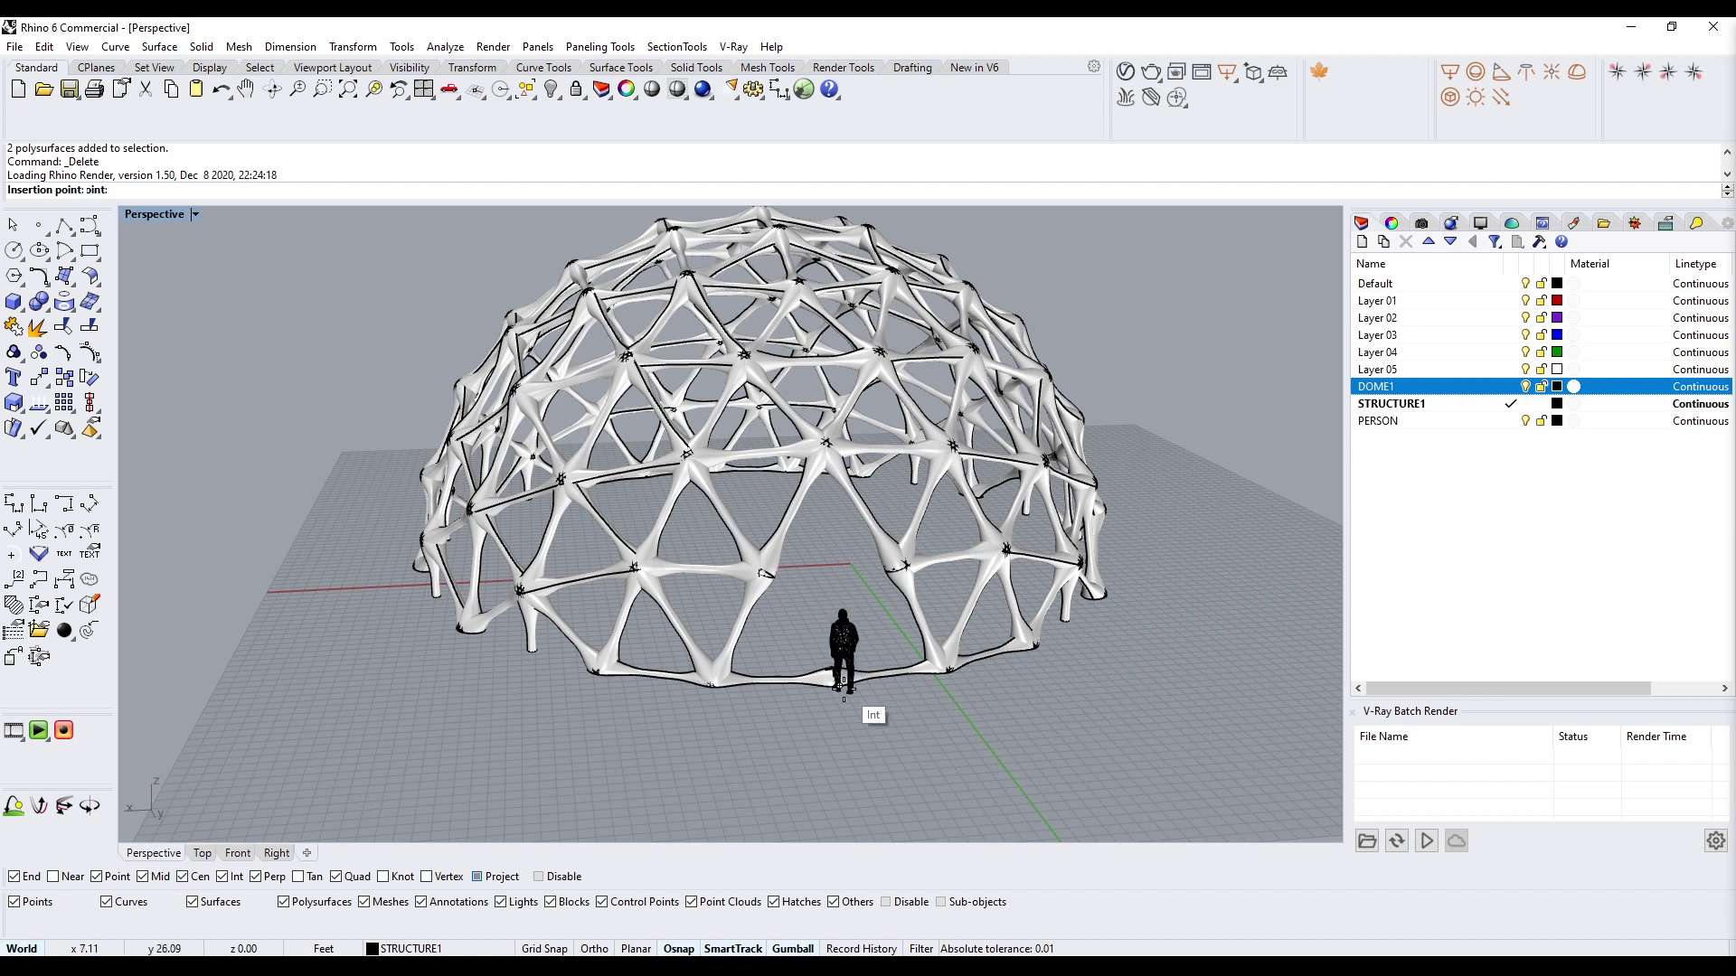
Insert the person figure at 0,0,0 and move it forward to the dome's entrance
type("0,0,0")
key("Return")
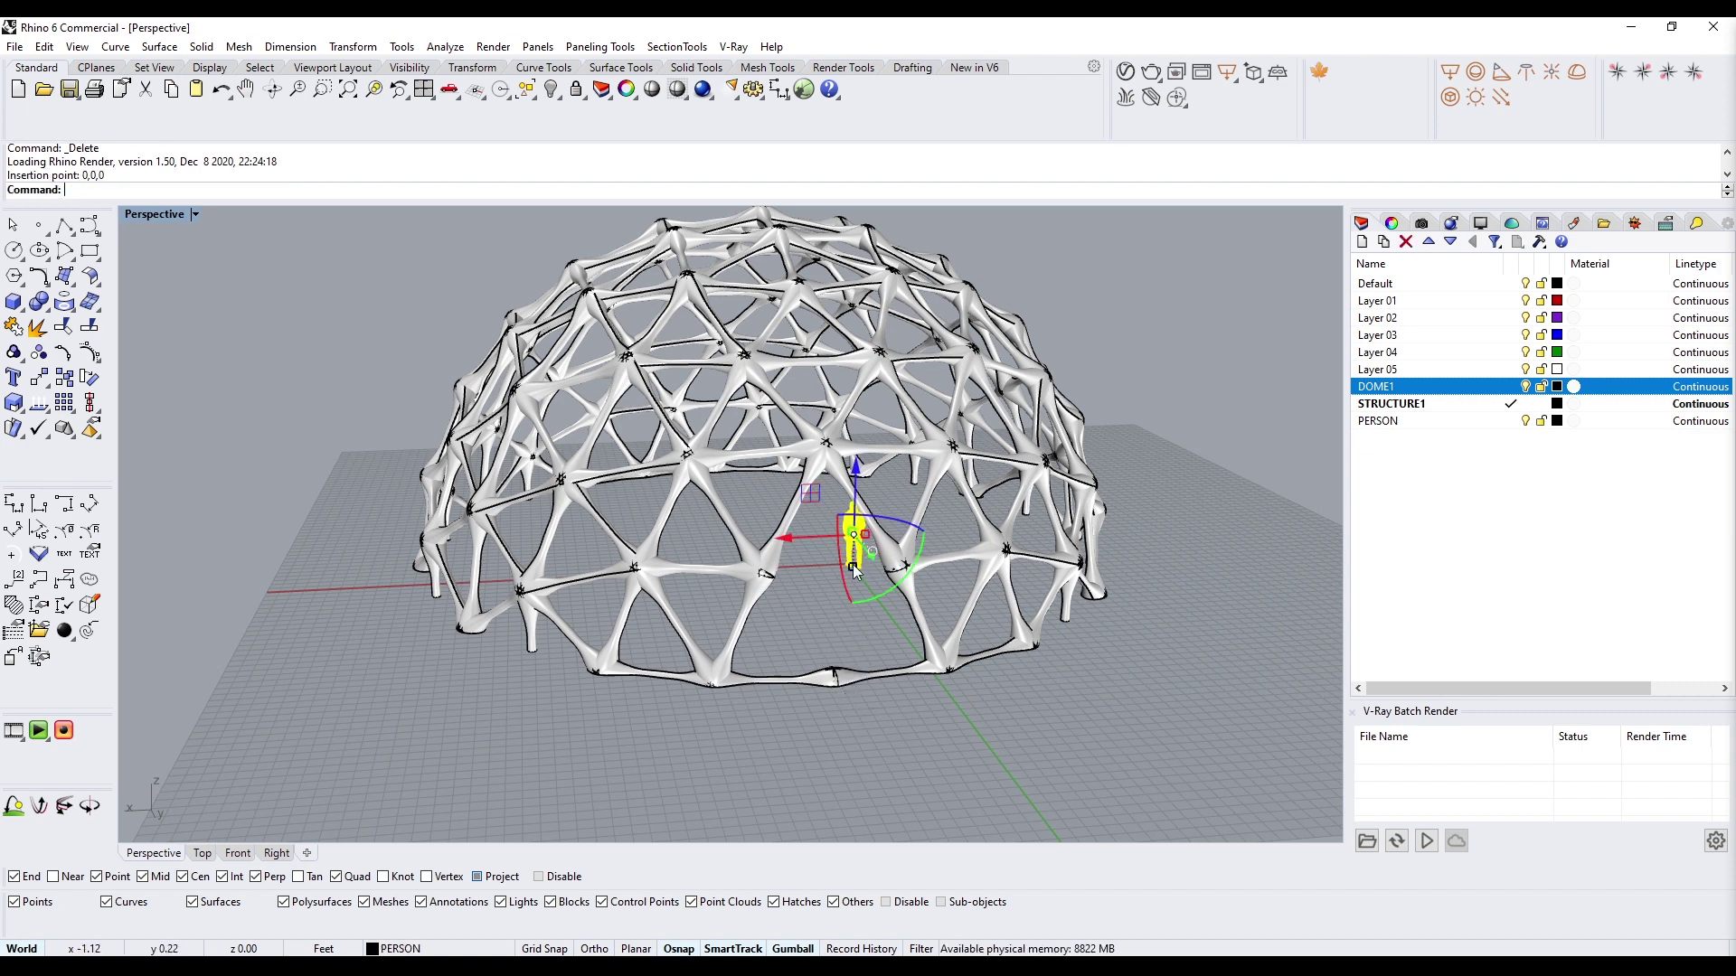
type("zs")
key("Return")
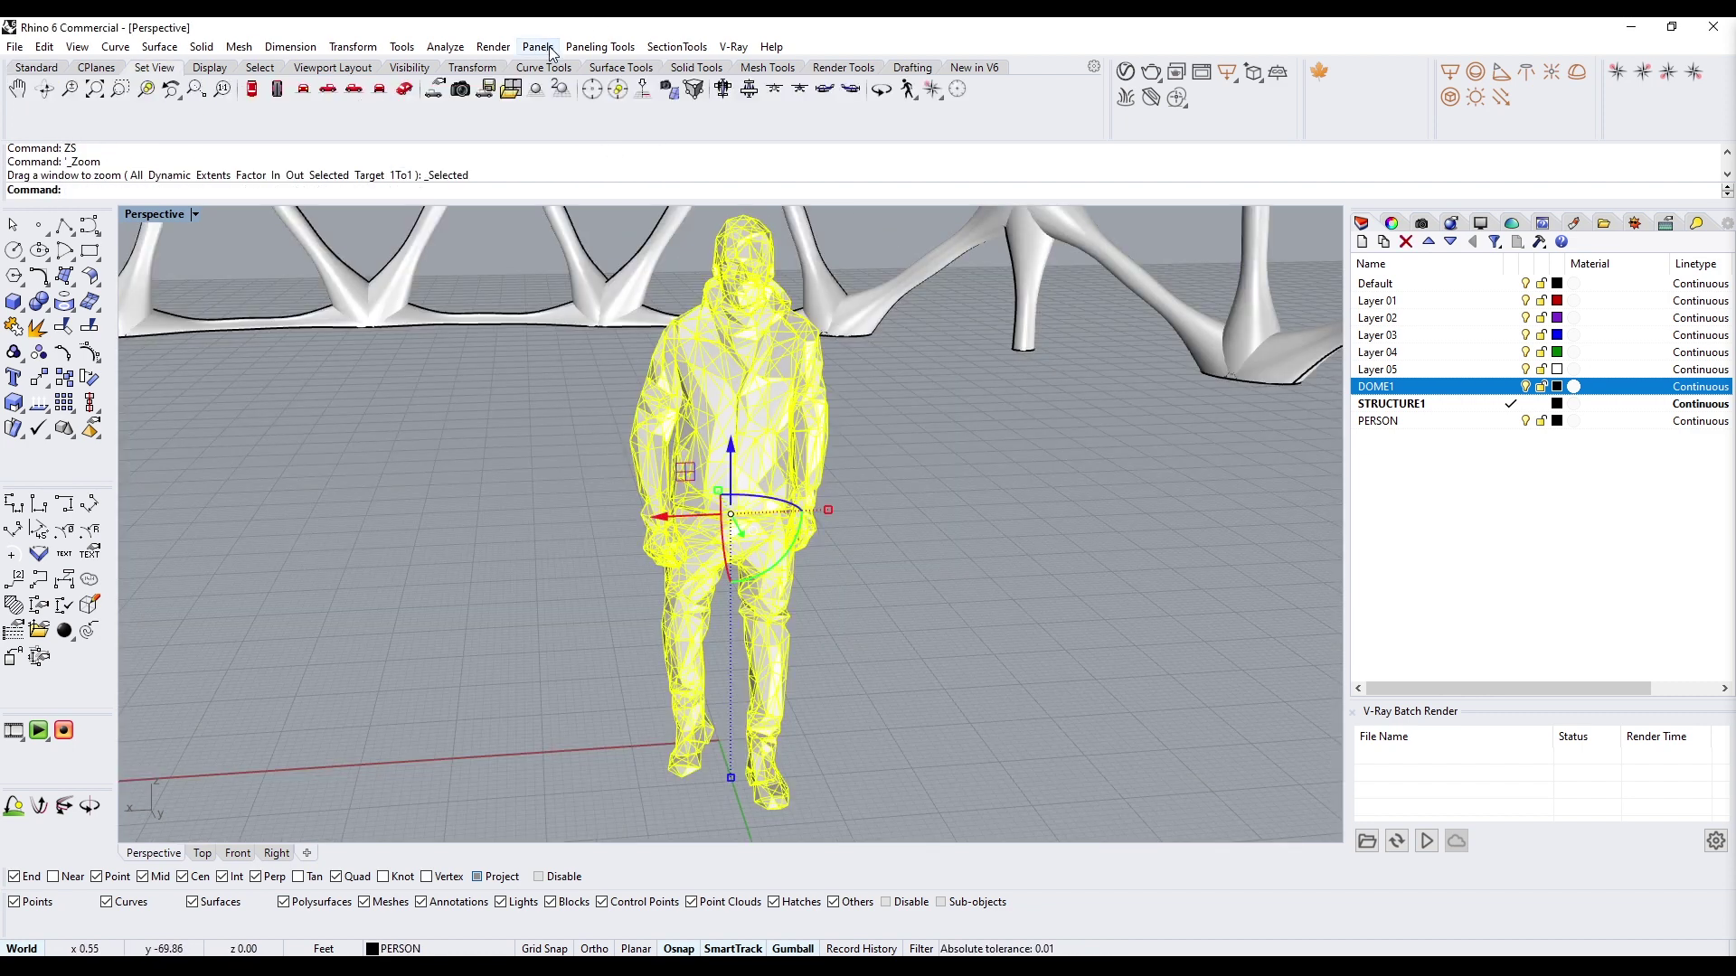
scroll(632, 450, "down", 5)
right_click_drag(632, 450, 630, 506)
left_click_drag(597, 399, 416, 519)
left_click(450, 542)
left_click(511, 524)
left_click(552, 678)
right_click_drag(552, 678, 547, 537)
Delete the leftover piece at the entrance threshold and isolate the two floor pipes that cross it
scroll(546, 533, "up", 6)
left_click(618, 563)
key("Delete")
left_click(687, 553)
left_click(571, 566, "shift")
type("zol")
key("Return")
type("Isolate")
key("Return")
Create a bounding box around the two floor pipes, raise it 0.25, and subtract it from them to flatten their tops
left_click(559, 679)
key("ctrl+a")
type("BoundingBox")
key("Return")
left_click(452, 533)
left_click(616, 475)
type(".25")
key("Return")
left_click_drag(200, 397, 1132, 747)
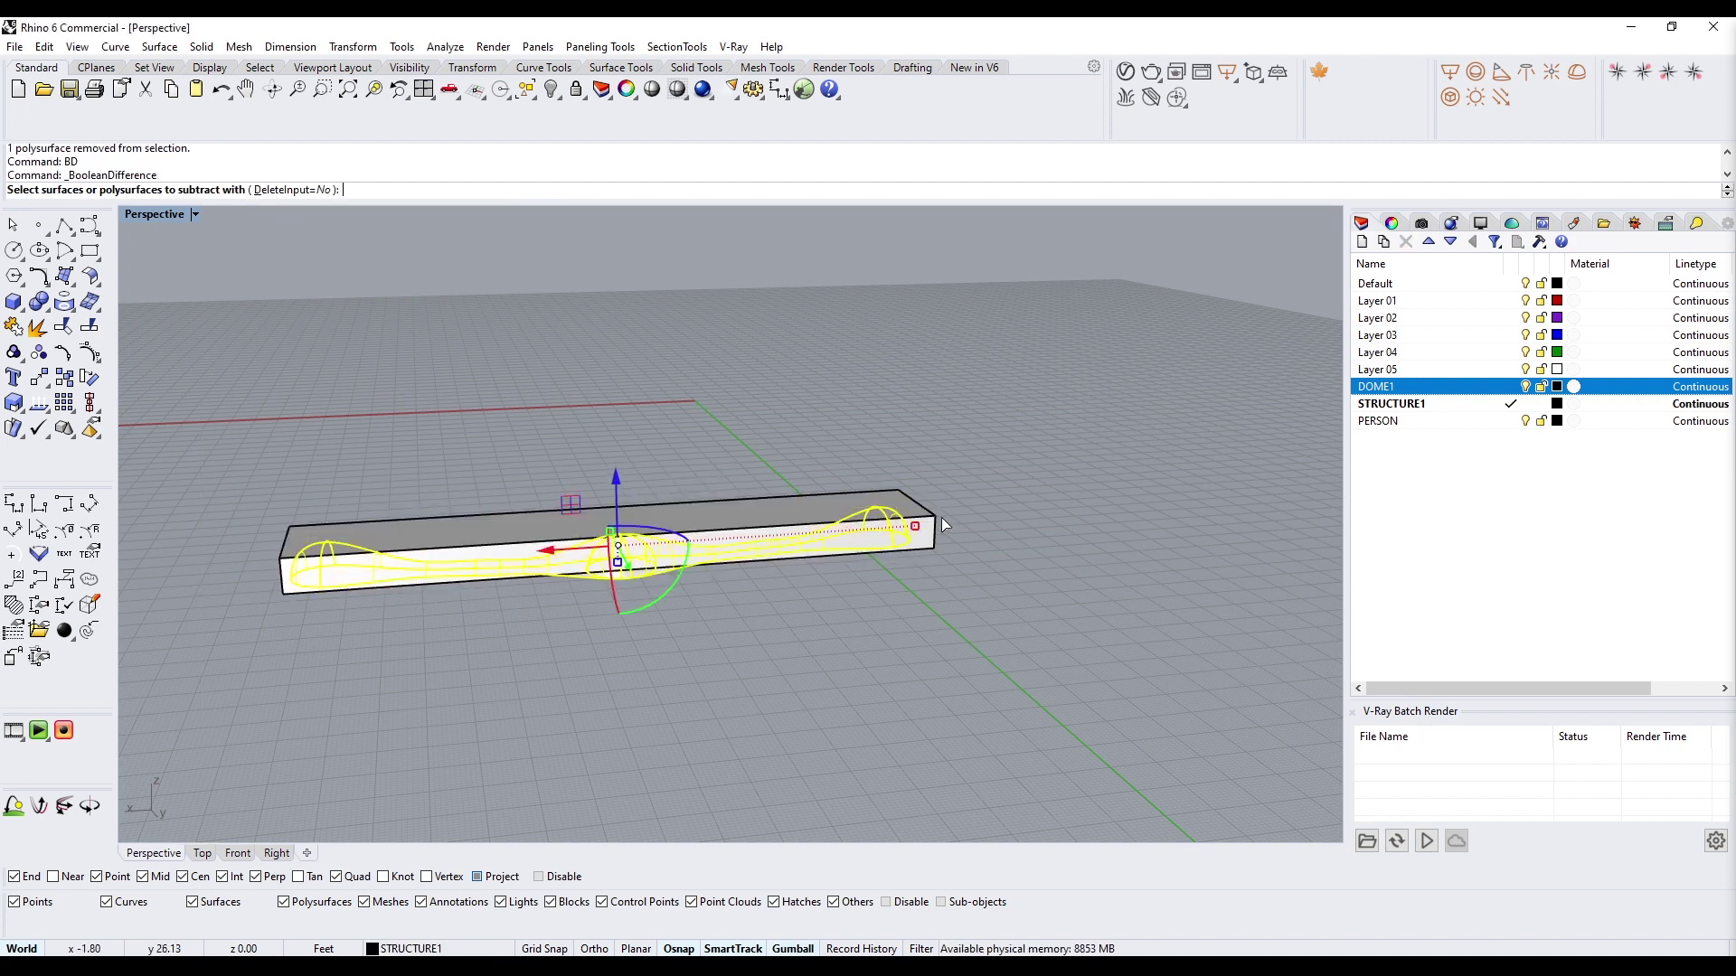
key("Delete")
Merge all faces of the flattened threshold pipes with MergeAllFaces and unisolate the rest of the model
left_click(517, 567)
type("ERGEALLF")
key("Return")
type("MergeAllF")
key("Return")
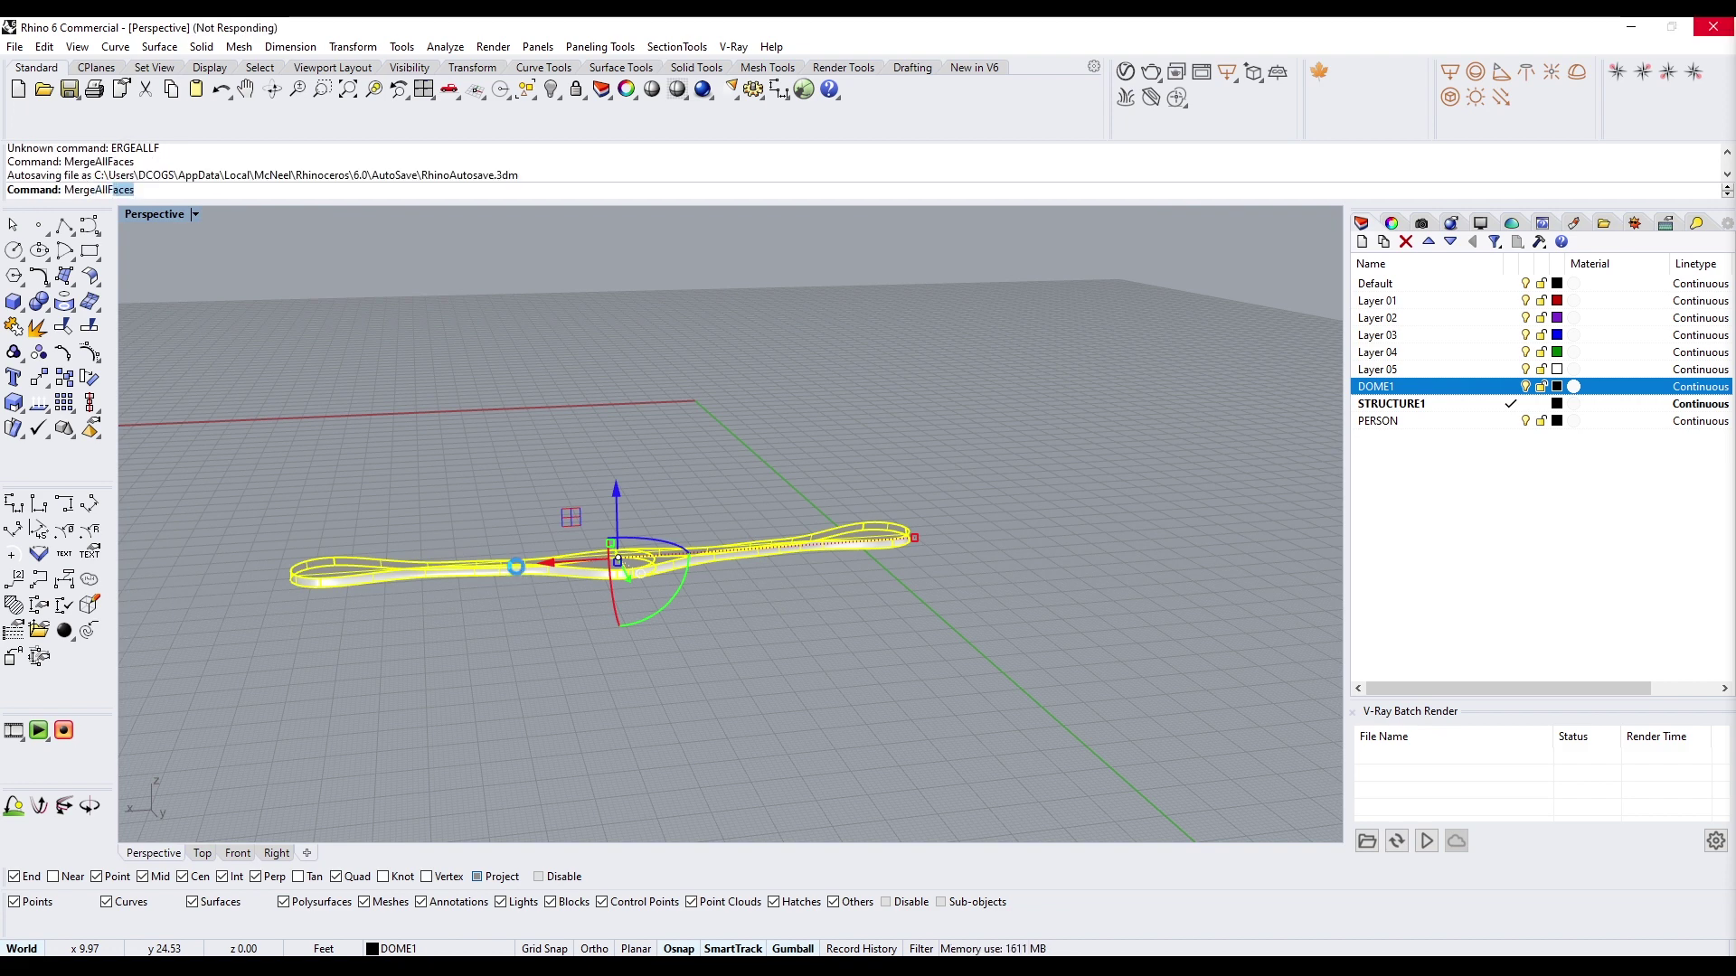
type("UI")
key("Return")
Compose a low, near eye-level perspective view of the whole dome with the person at its entrance
right_click_drag(526, 575, 715, 658)
left_click(682, 559)
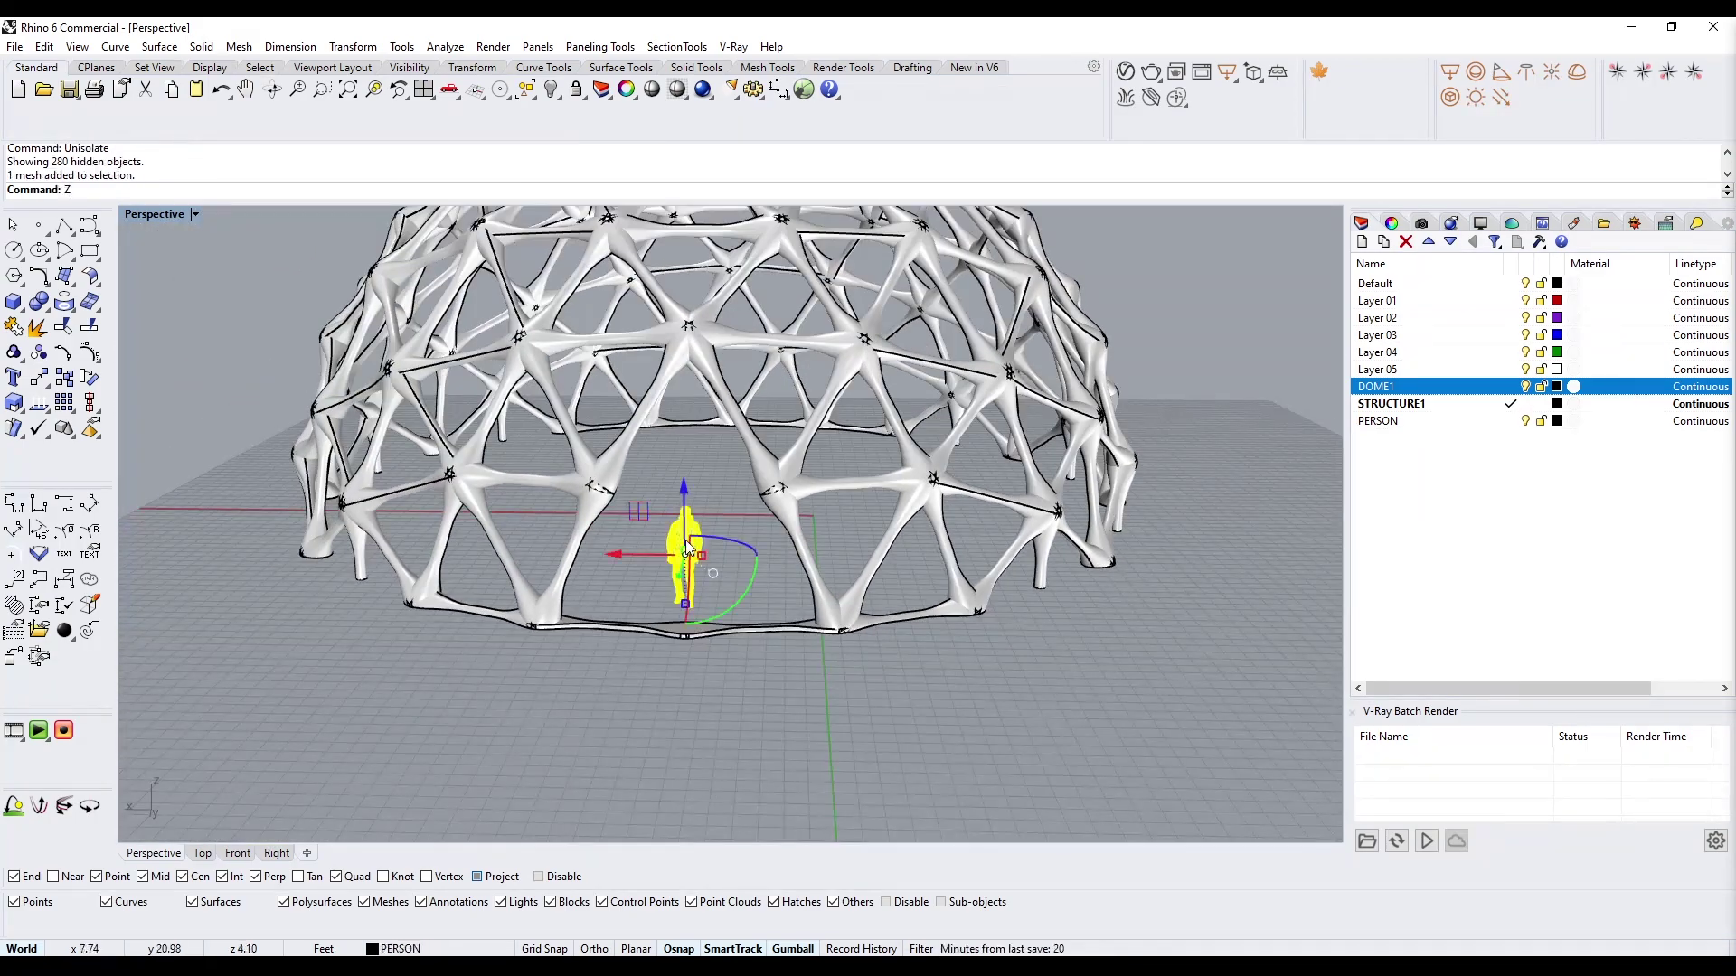
type("ZS")
key("Return")
scroll(749, 724, "down", 10)
mouse_move(745, 723)
right_mouse_down("ctrl")
mouse_move(745, 563)
mouse_move(862, 607)
right_mouse_up("ctrl")
scroll(790, 608, "up", 2)
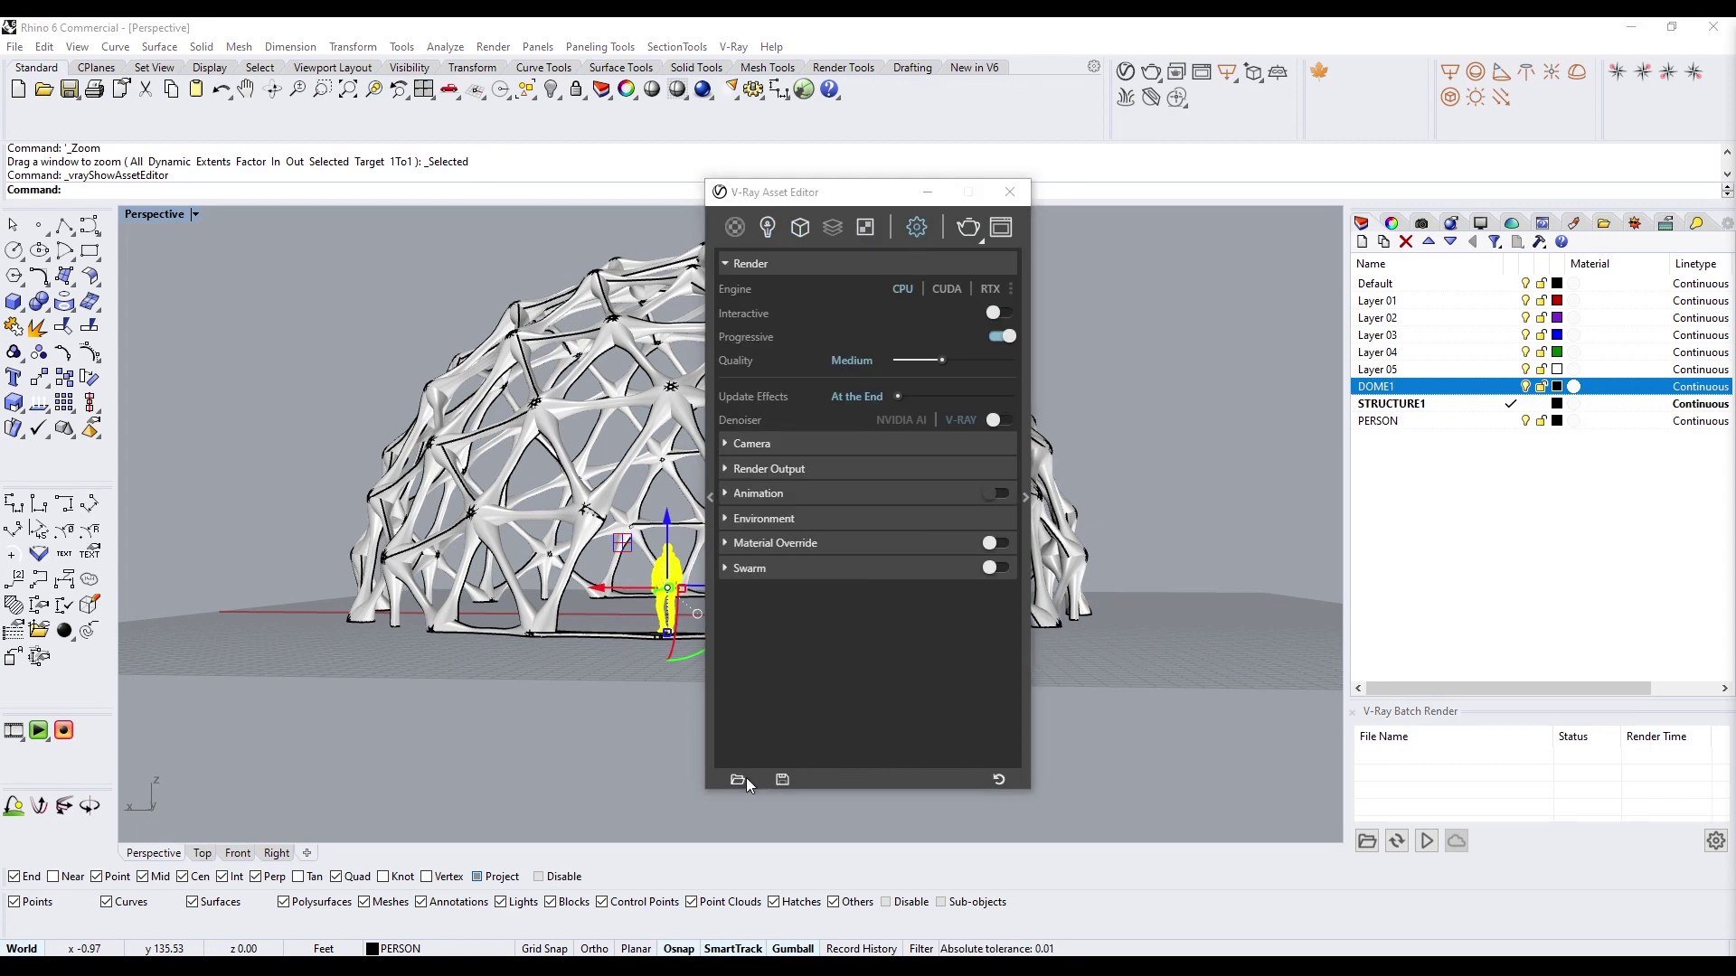
Load the saved V-Ray render settings, expand the Environment settings, and turn on the ground plane
left_click(738, 780)
double_click(953, 431)
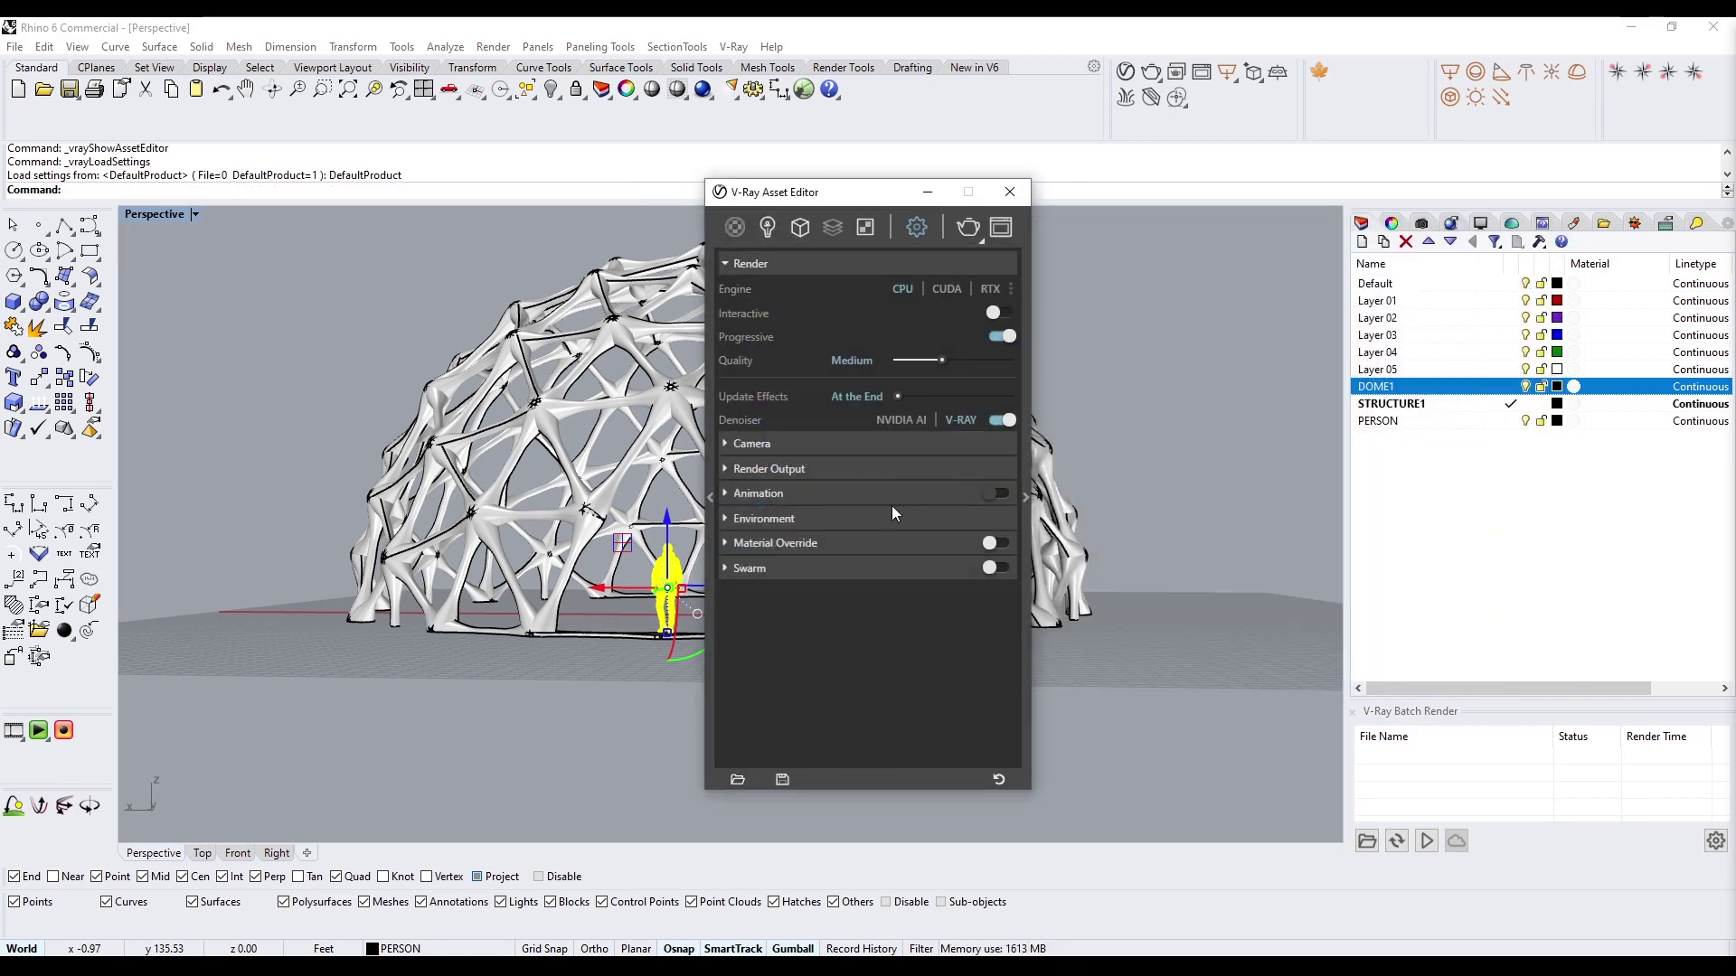
left_click(893, 511)
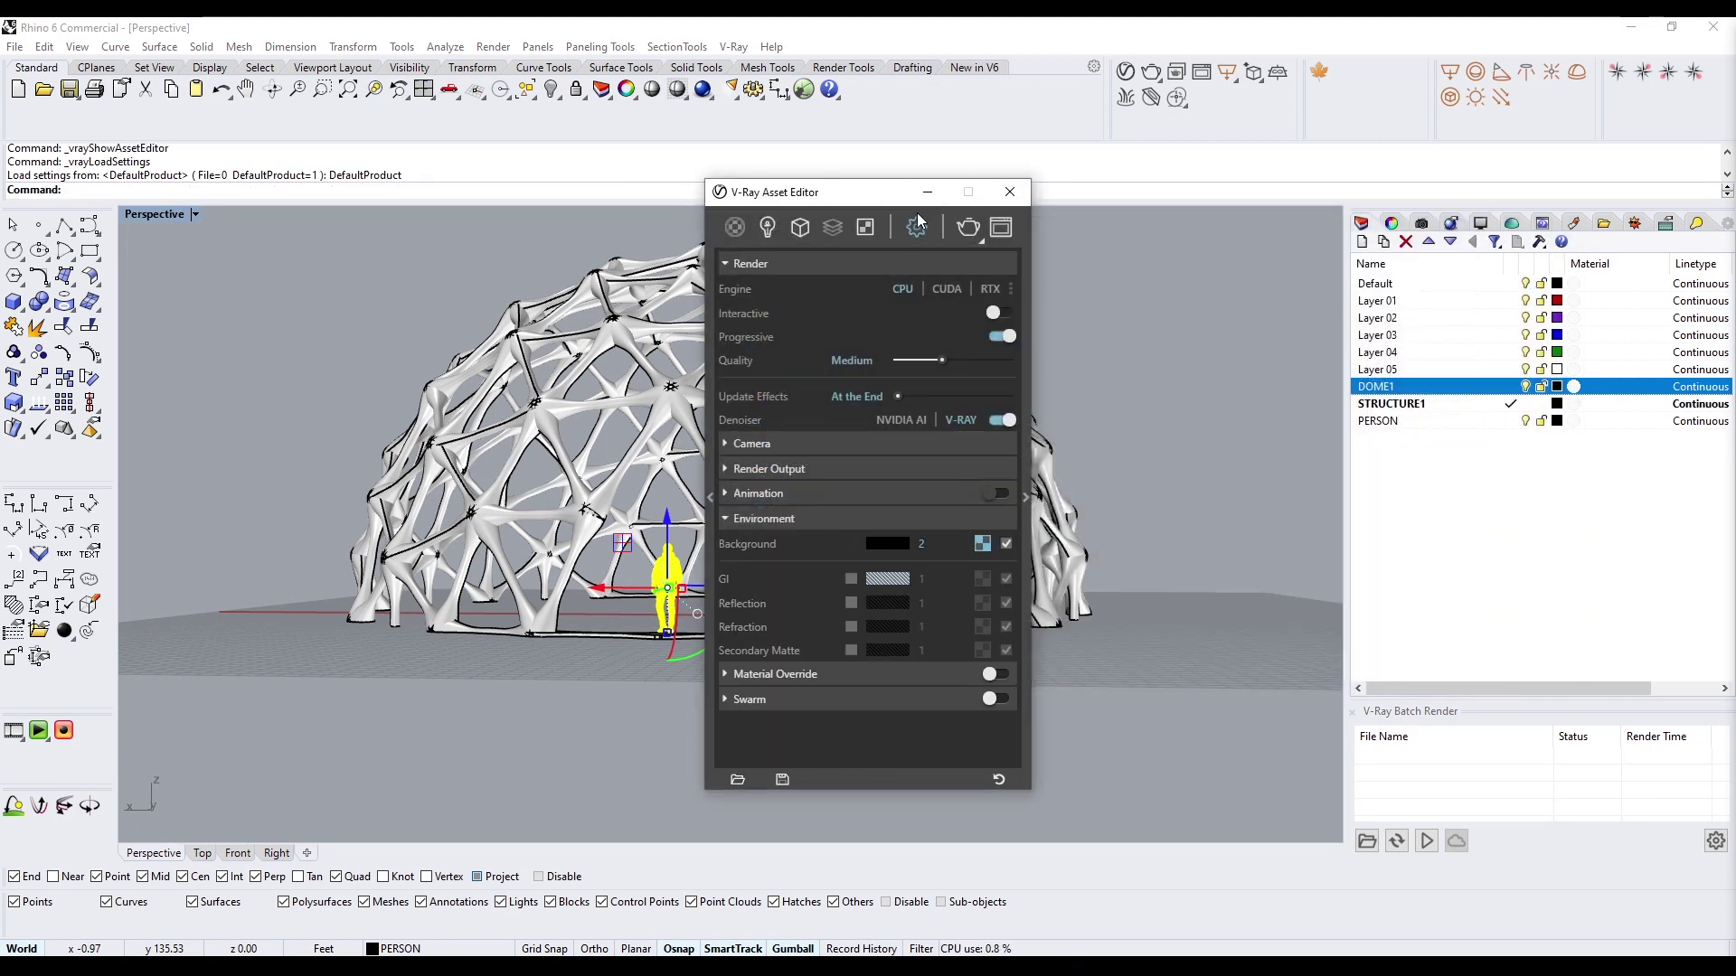
left_click(927, 192)
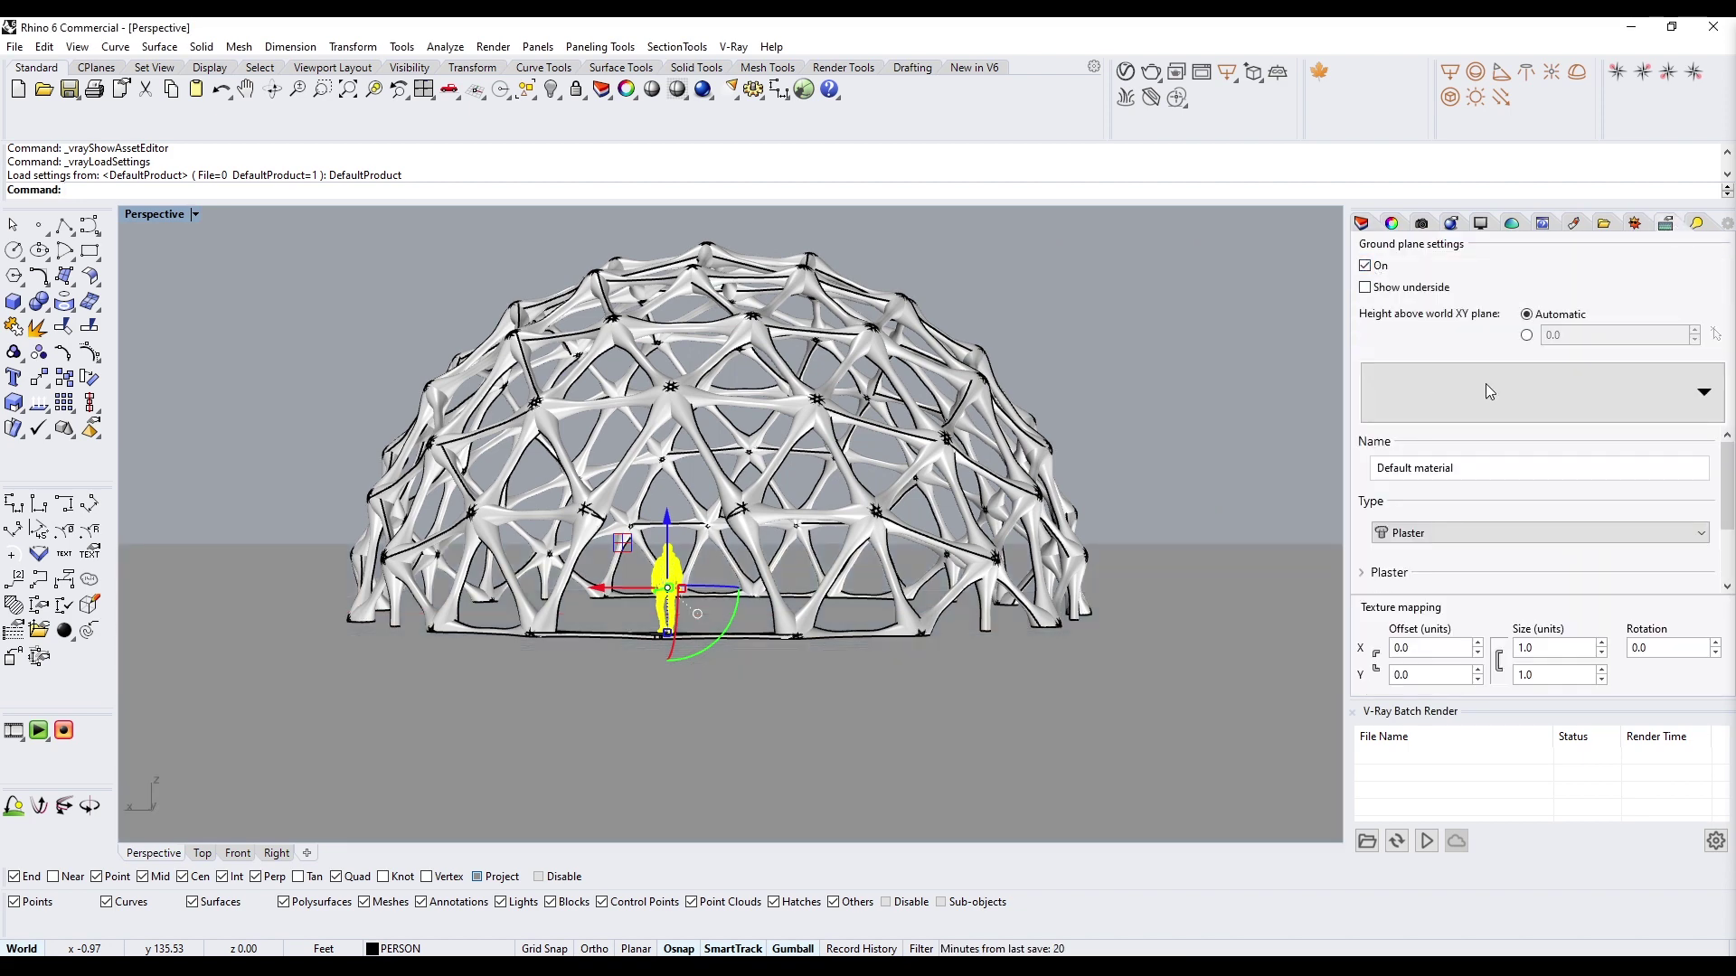
left_click(1044, 297)
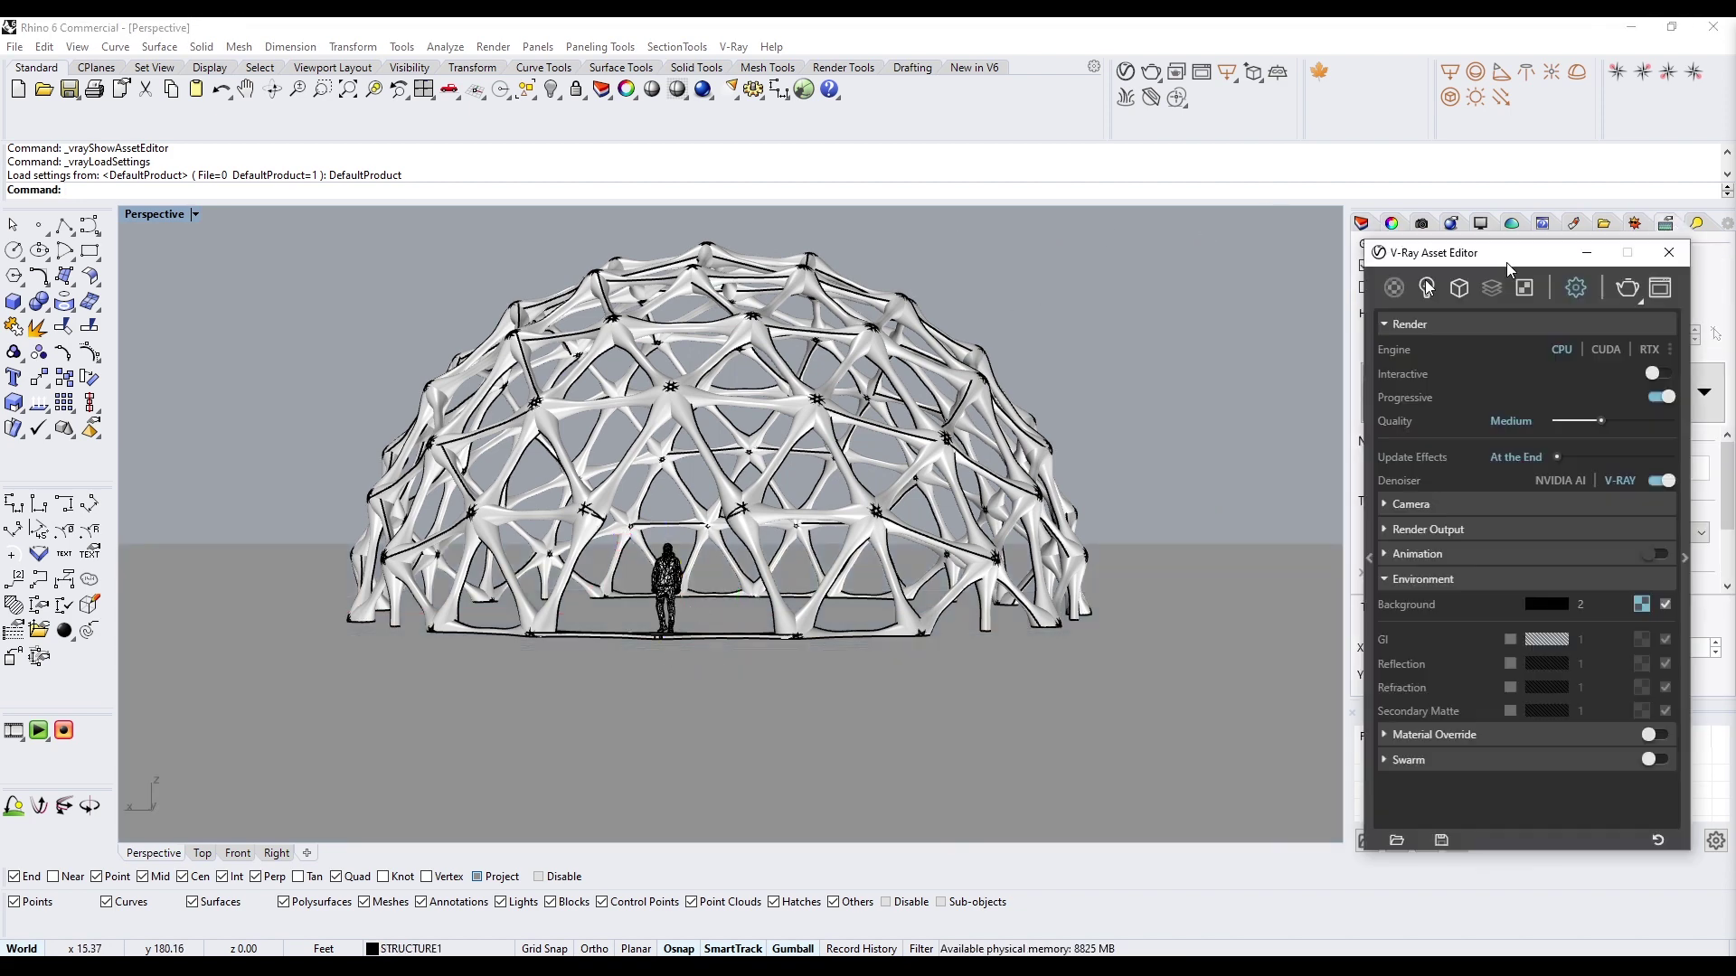
Create a PBR material in the V-Ray Asset Editor and duplicate it
left_click_drag(1501, 250, 920, 263)
right_click(803, 298)
left_click(836, 349)
right_click(1007, 379)
mouse_move(961, 433)
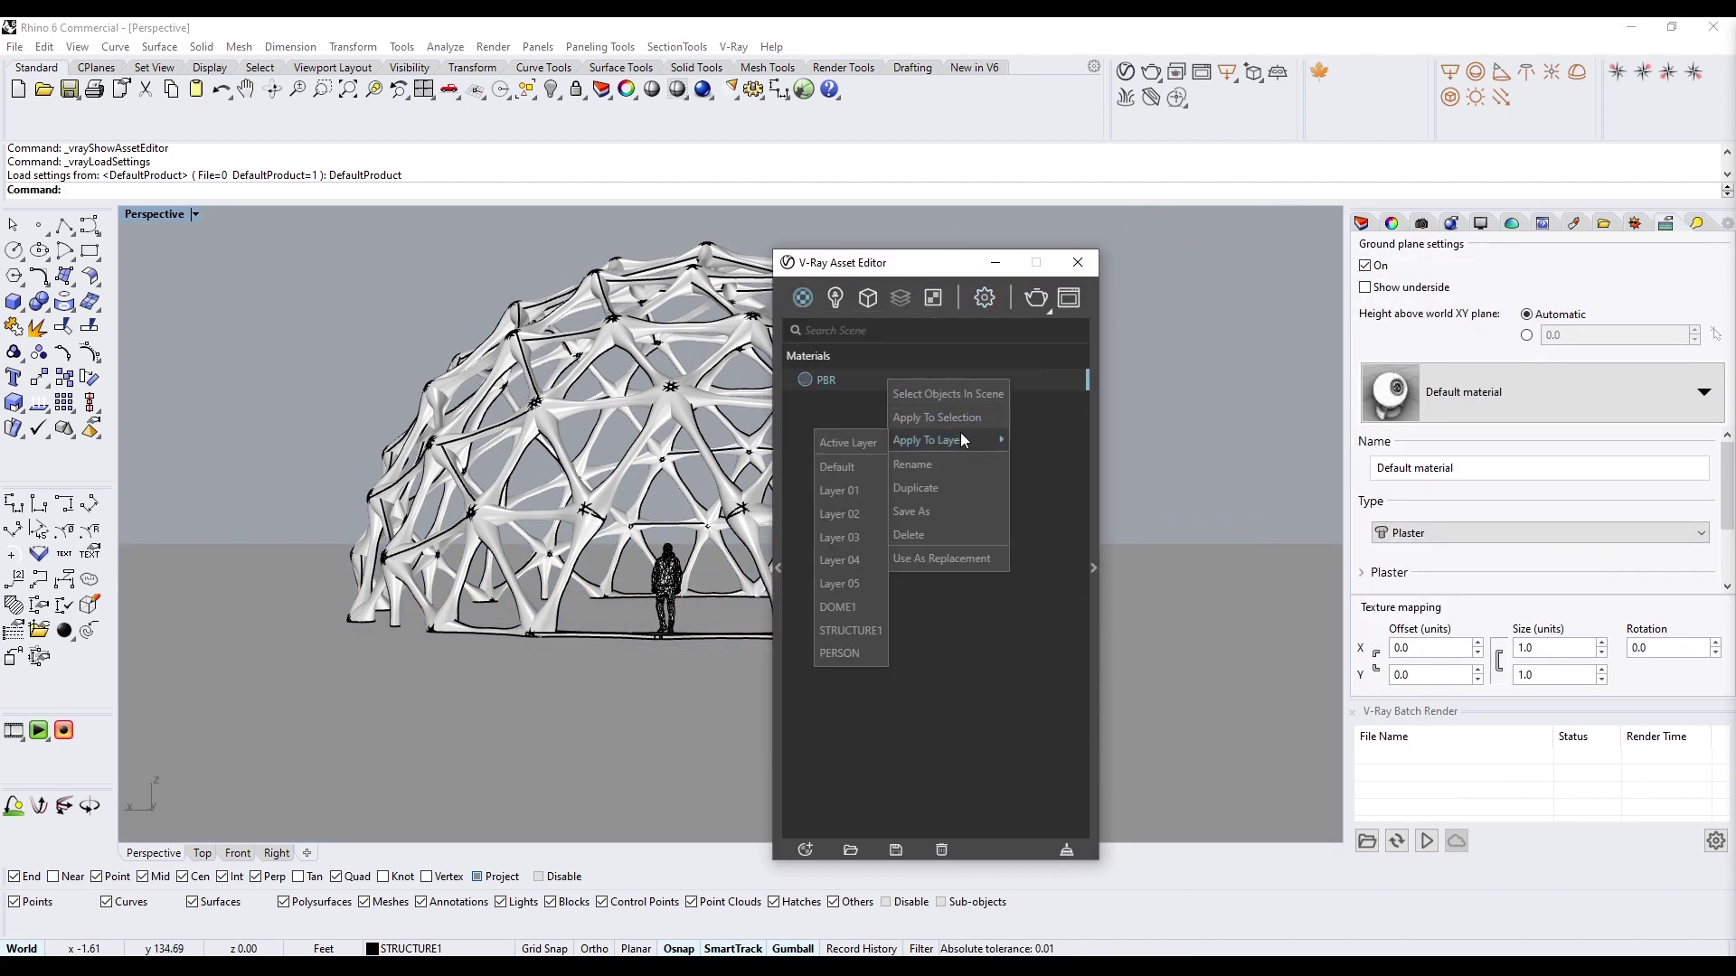
left_click(915, 488)
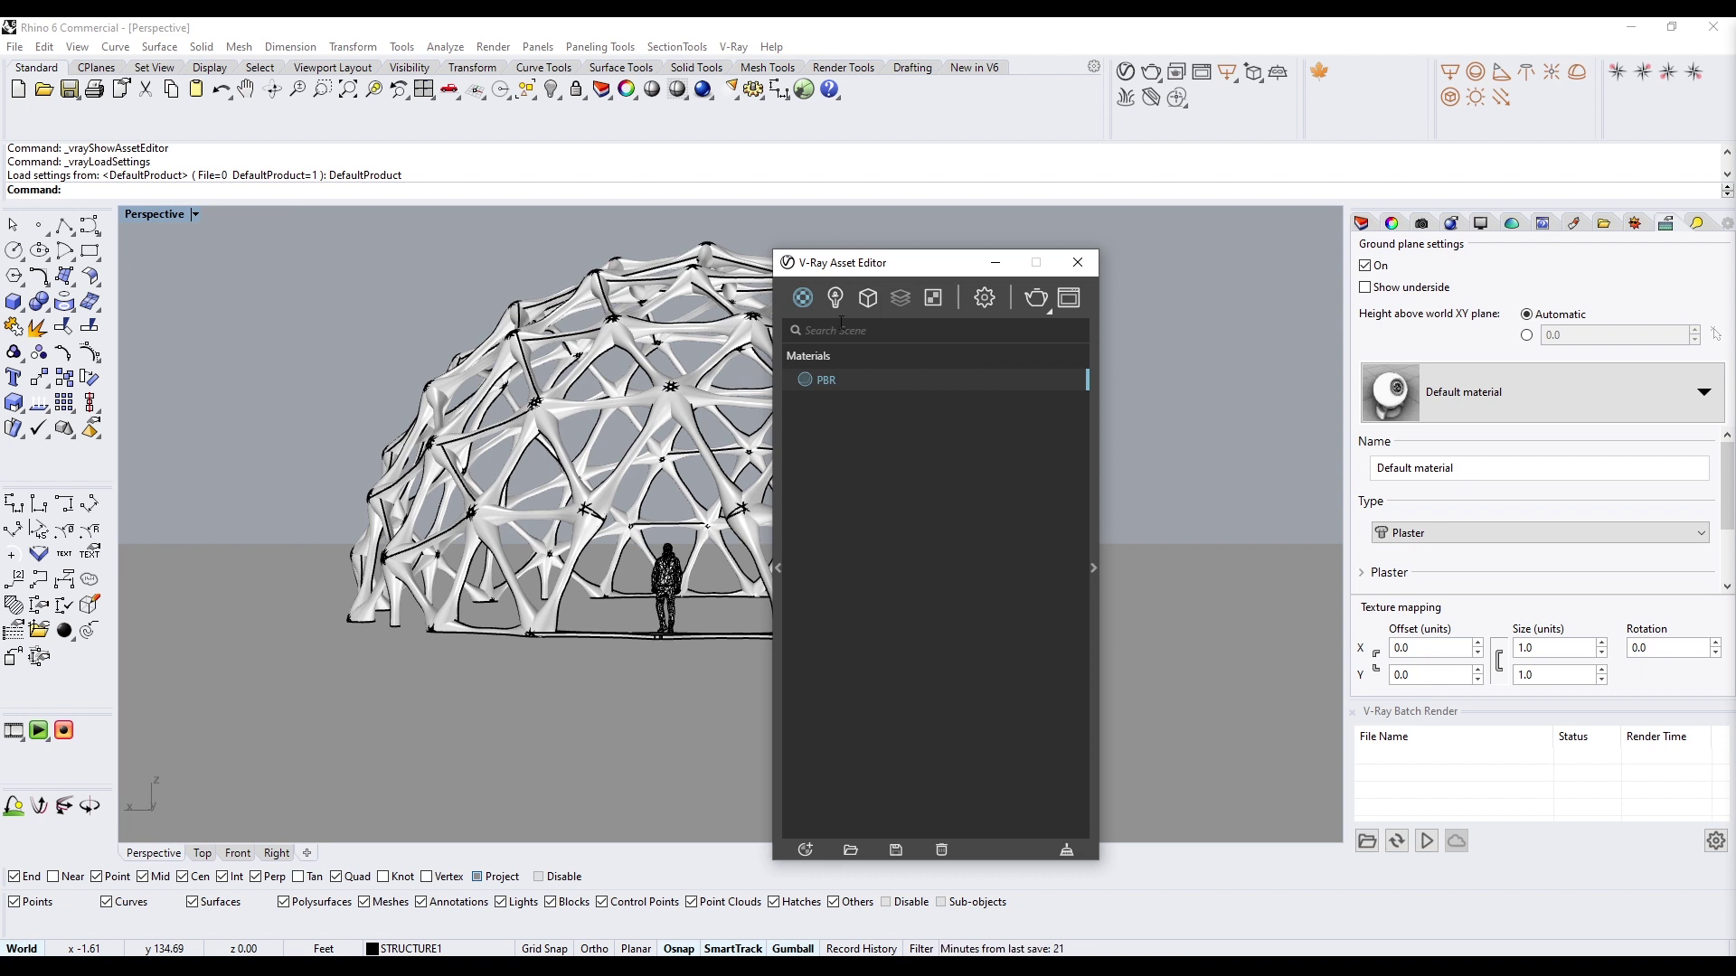
Rename the PBR materials GROUND and STRUCTURE
right_click(829, 381)
key("Escape")
right_click(829, 381)
left_click(861, 463)
type("GROUND")
key("Return")
Set the GROUND material's roughness to 0.08 and darken its base color
left_click(1092, 425)
left_click(1234, 620)
type(".08")
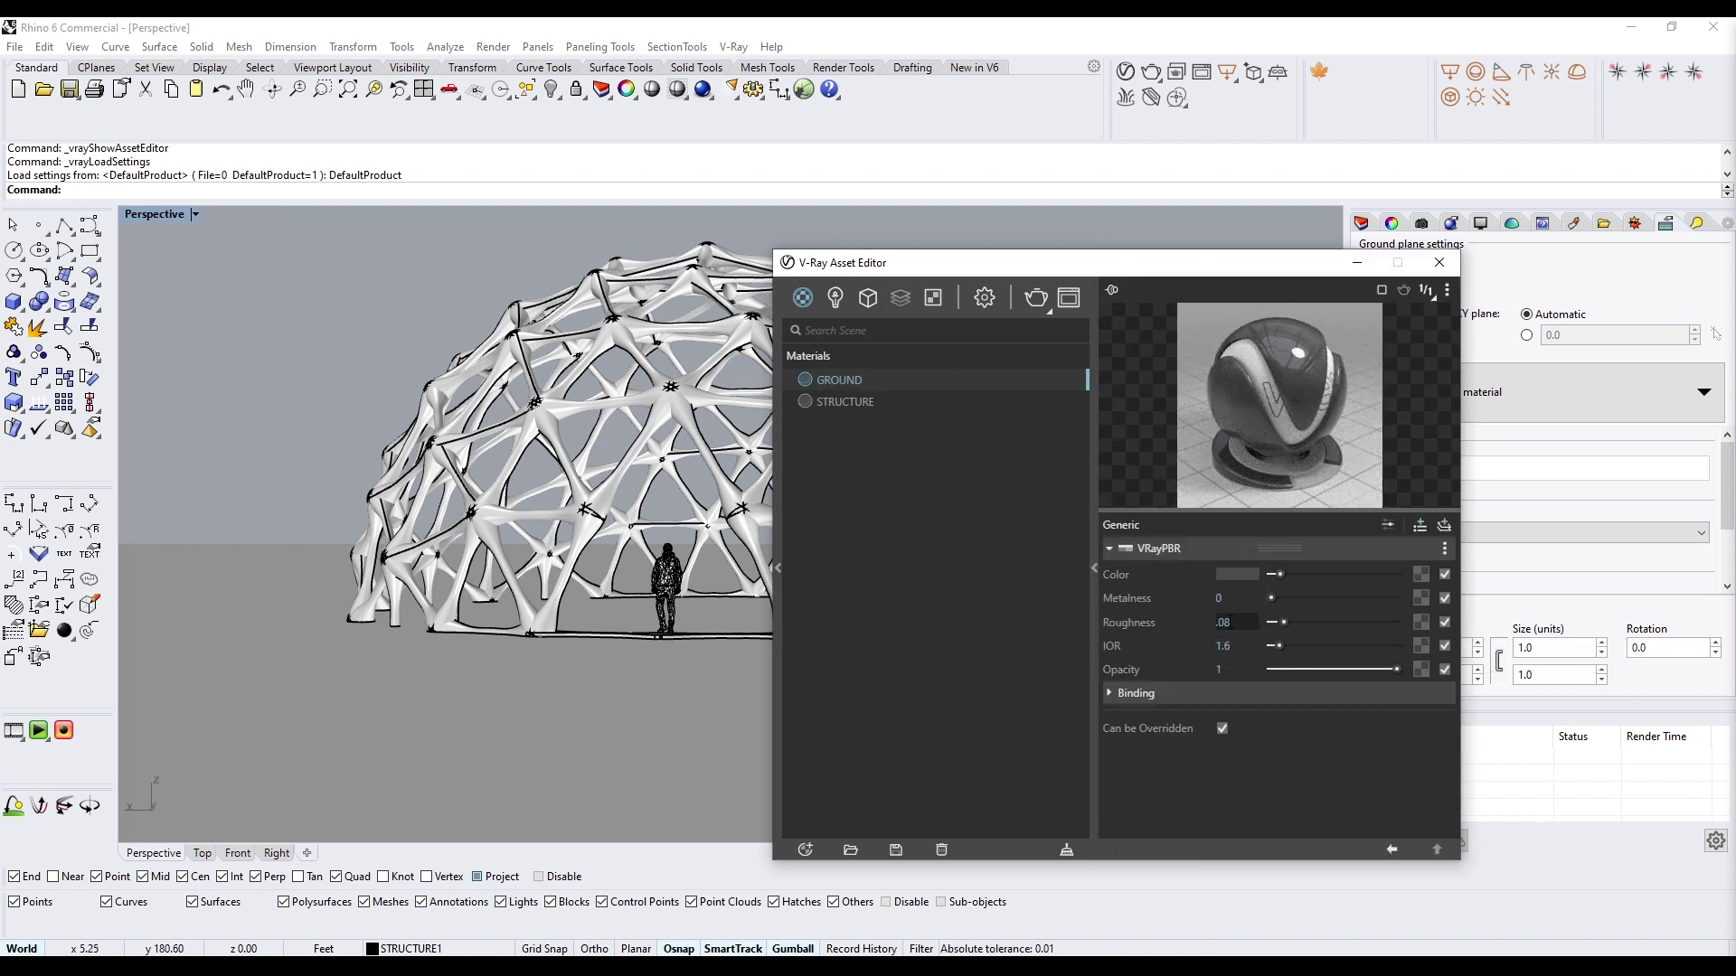
left_click_drag(1278, 574, 1272, 575)
Apply the STRUCTURE material to the STRUCTURE1 layer, lighten its color, and set metalness and roughness to 0.3
right_click(831, 380)
left_click(1016, 585)
left_click(860, 404)
left_click(1336, 574)
left_click_drag(1232, 598, 1180, 599)
type(".3")
key("Tab")
type(".3")
key("Return")
Assign the GROUND material to the ground plane
left_click(1354, 264)
left_click(1390, 224)
left_click(1511, 223)
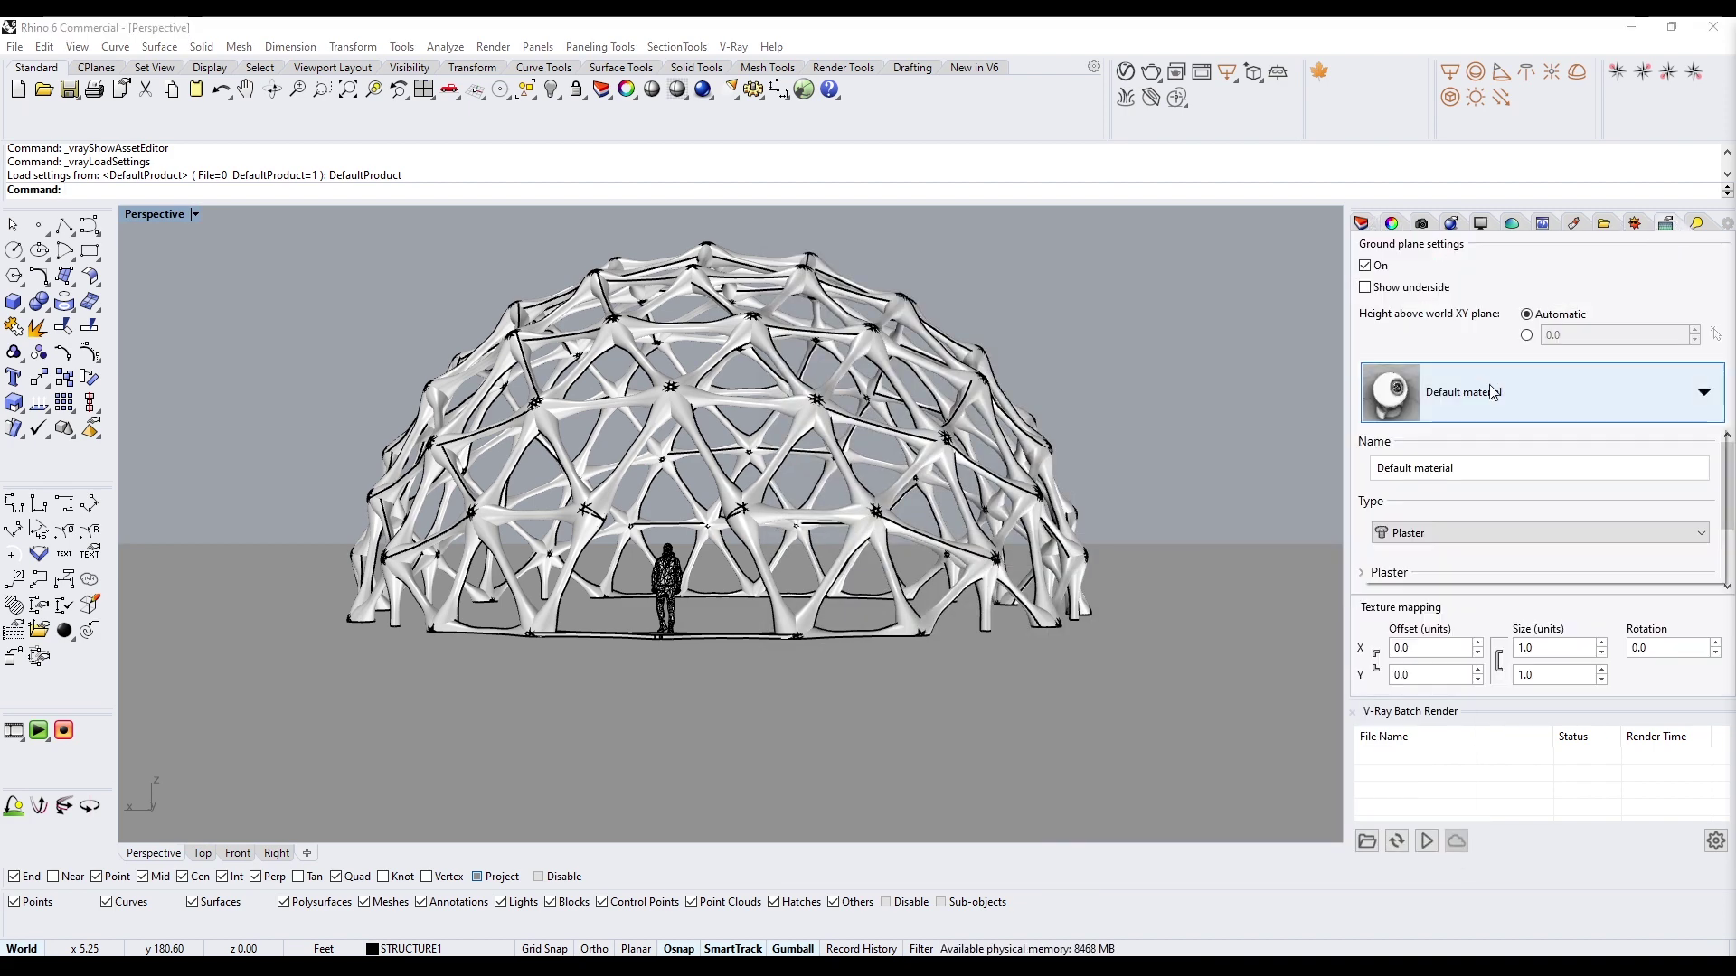
left_click(1704, 392)
left_click(1464, 519)
Switch the Perspective viewport to Rendered display and reframe the dome with its ground reflection
left_click(195, 215)
left_click(171, 295)
right_click_drag(958, 521, 774, 548)
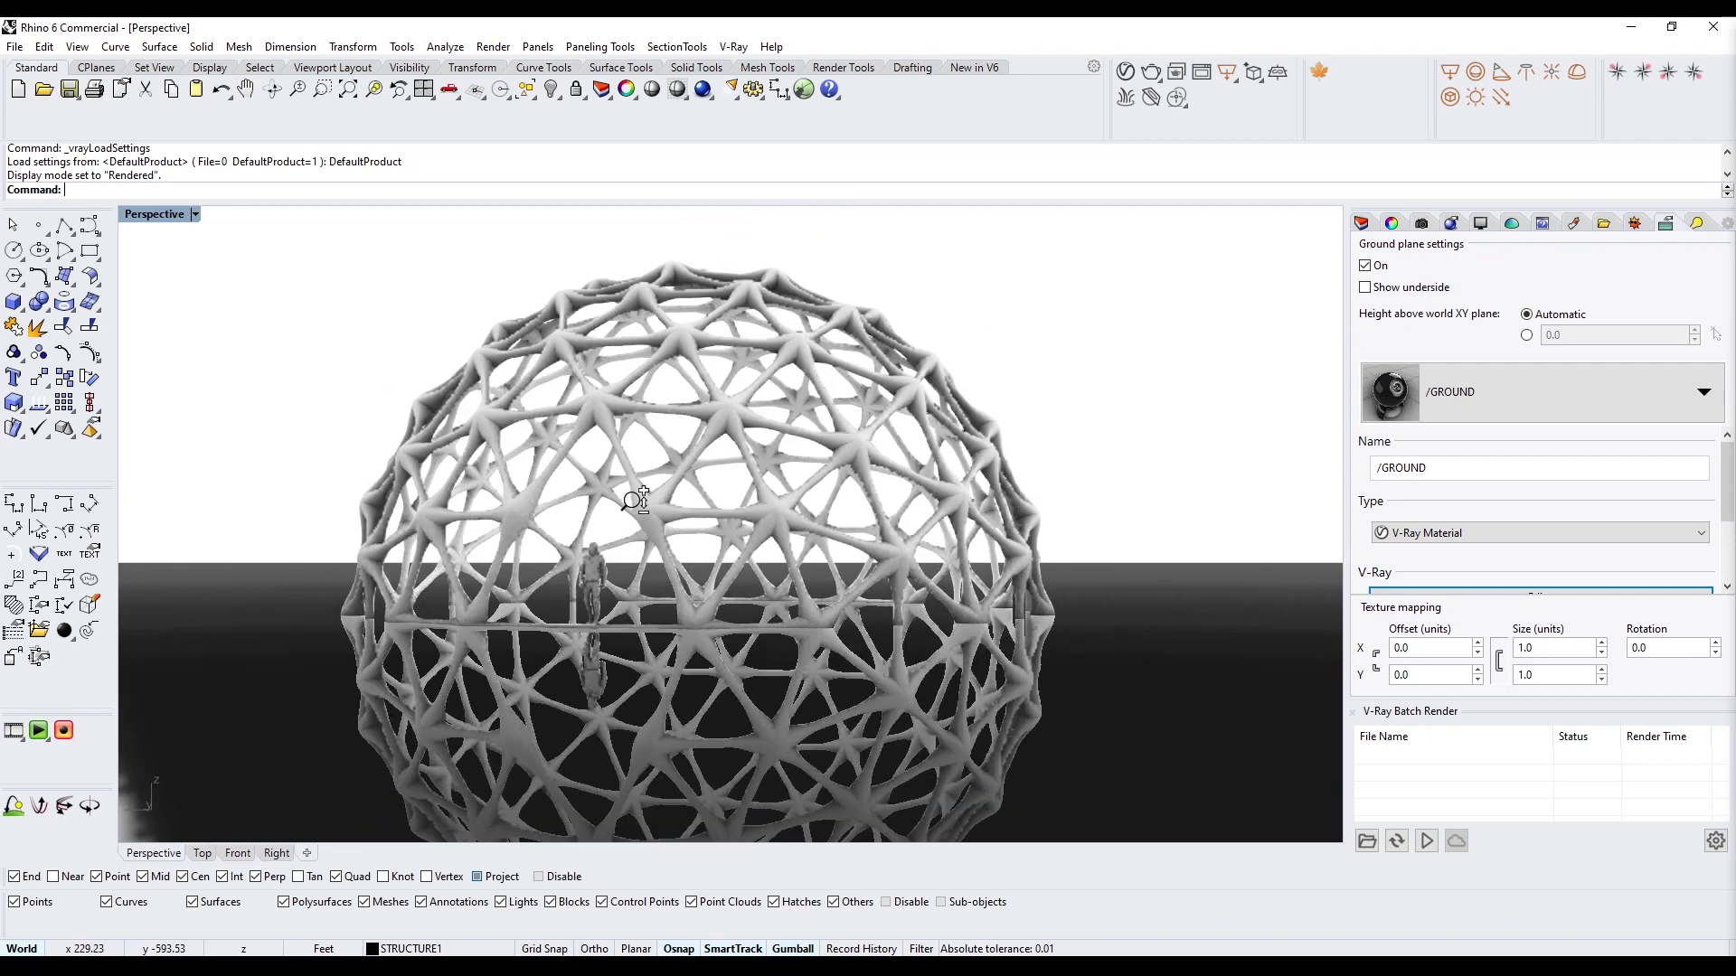
right_click_drag(669, 479, 694, 484, "shift")
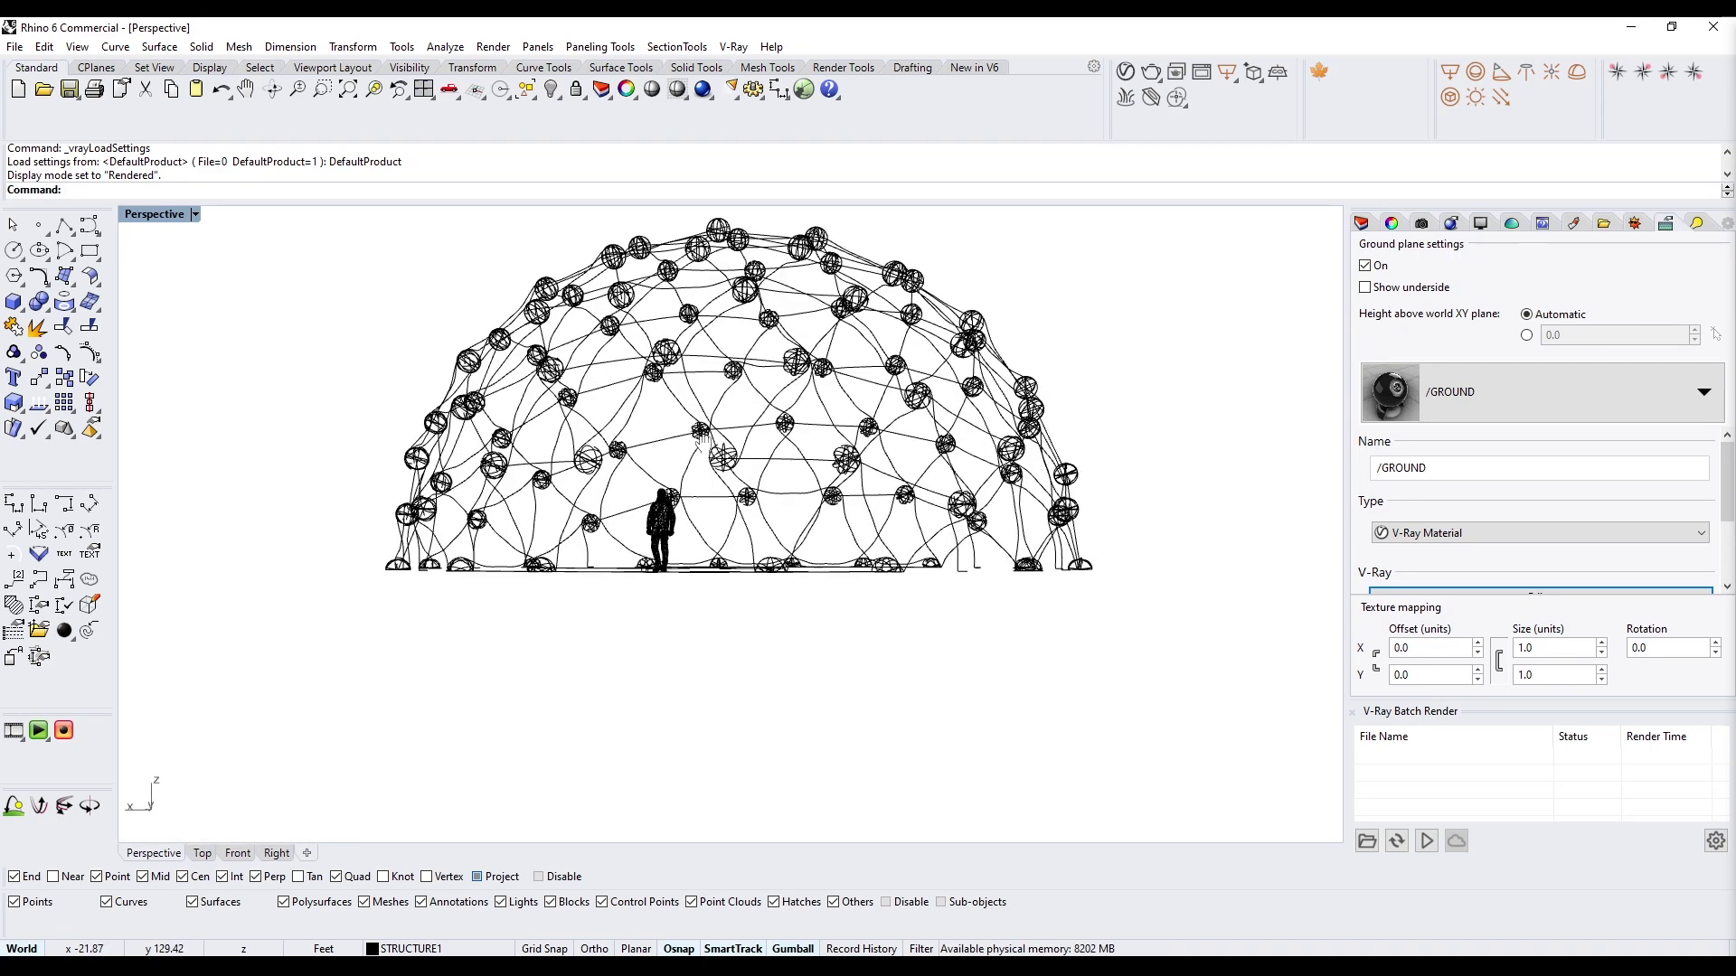
Make Layer 01 current and draw a V-Ray rectangle light of about 92 by 68 units over the dome in Top view
double_click(145, 214)
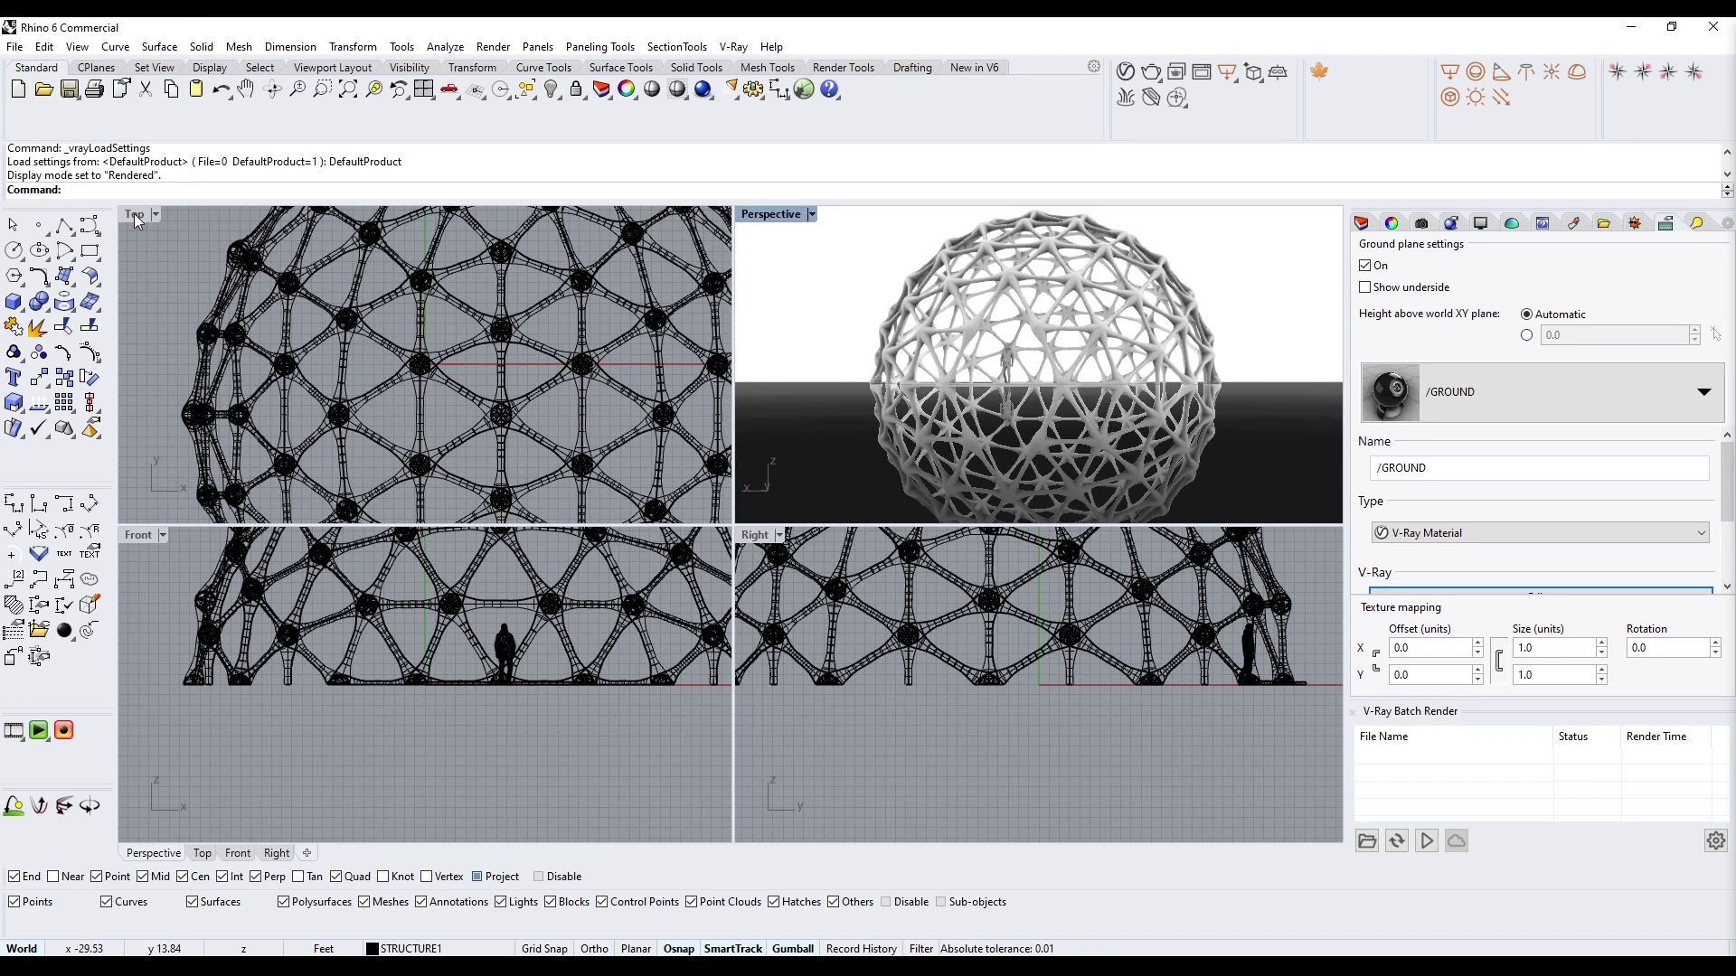
double_click(134, 213)
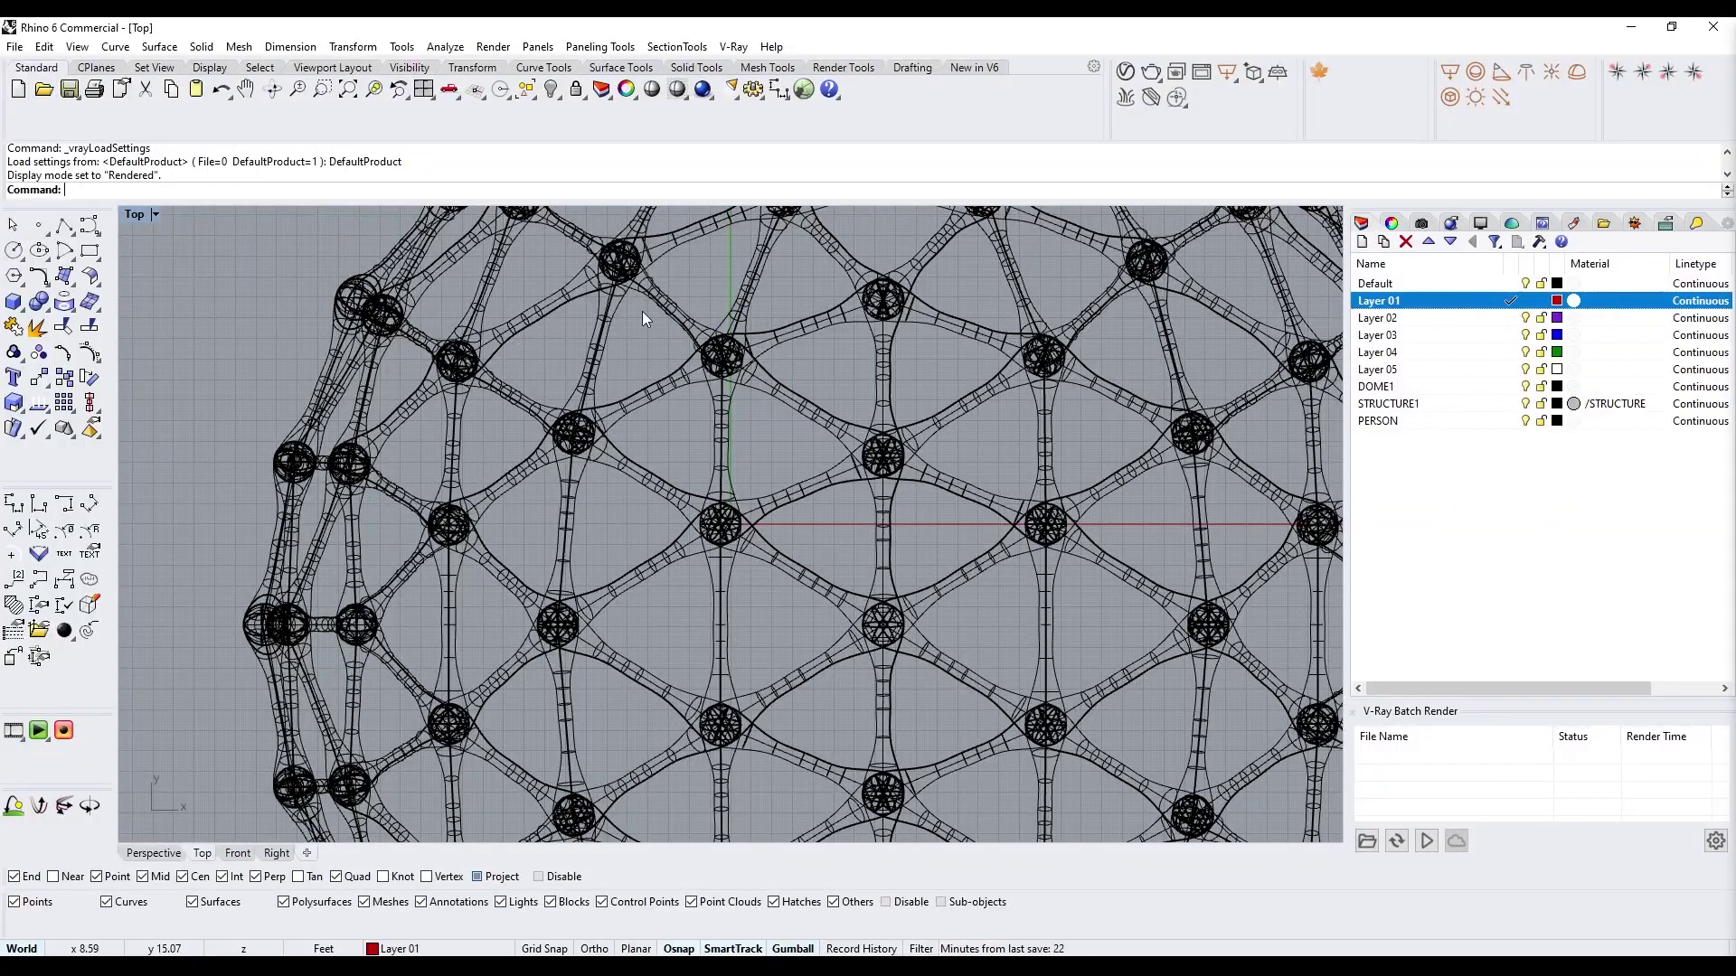
scroll(611, 333, "down", 15)
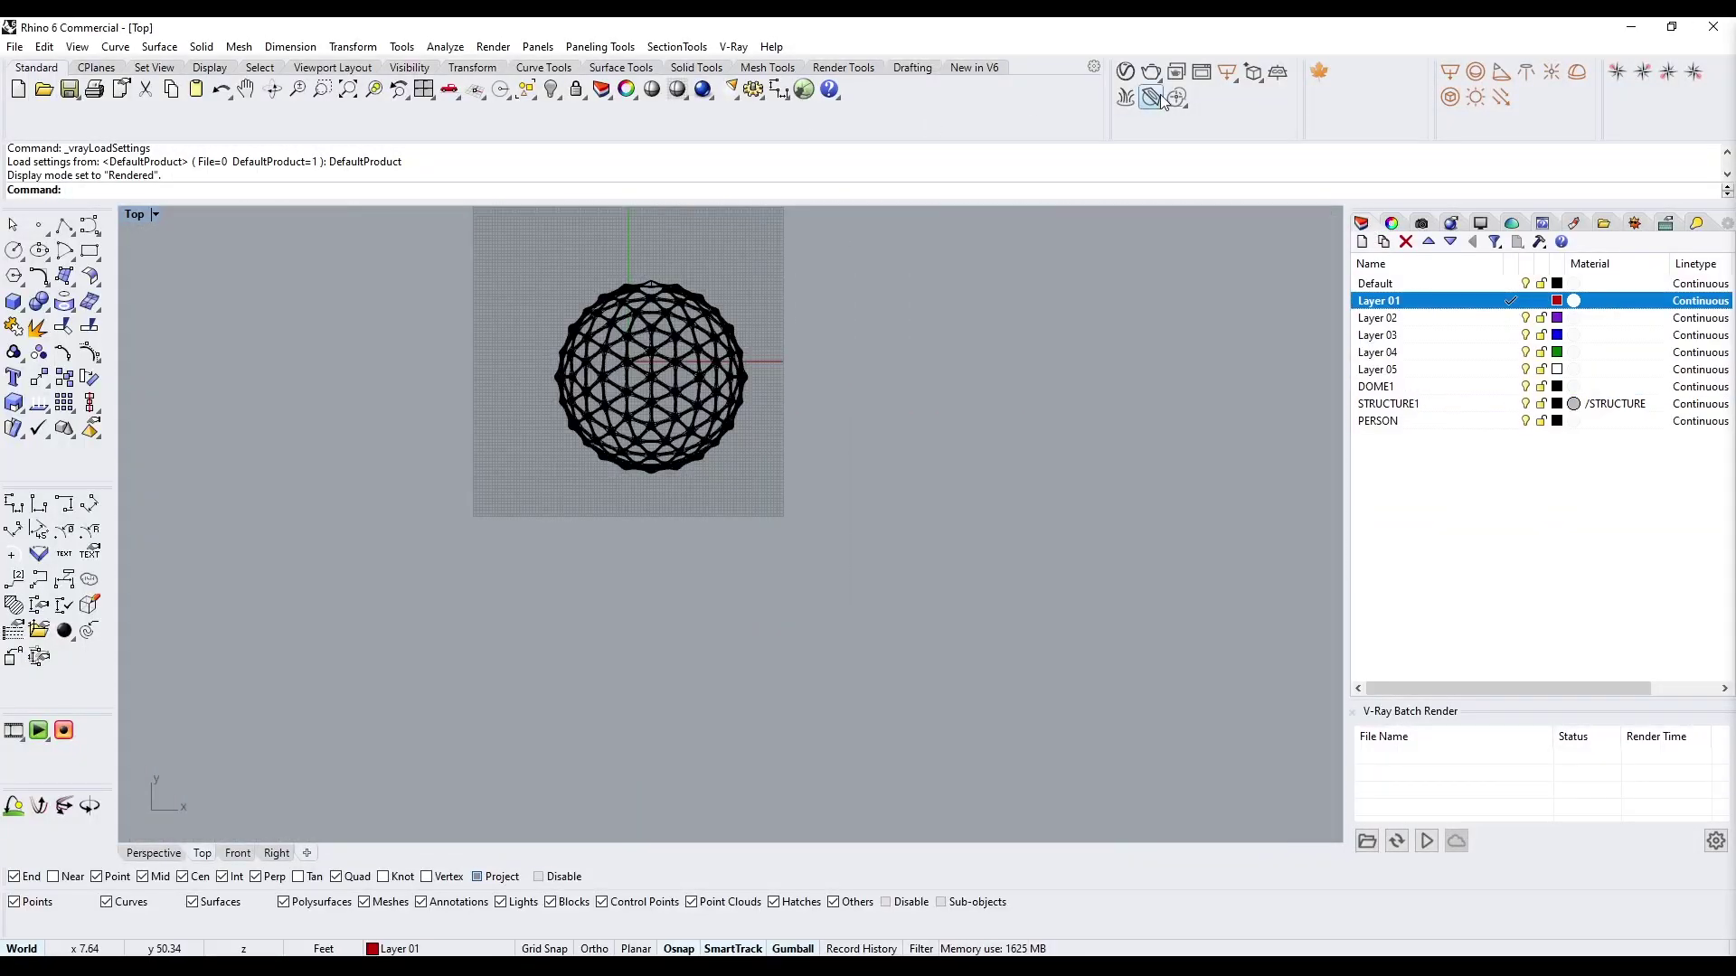
left_click(1450, 74)
left_click(510, 270)
left_click(510, 482)
left_click(796, 482)
Set the rectangle light's intensity to 10 and make it invisible
double_click(123, 214)
left_click(1125, 72)
left_click(1033, 448)
type("10")
key("Return")
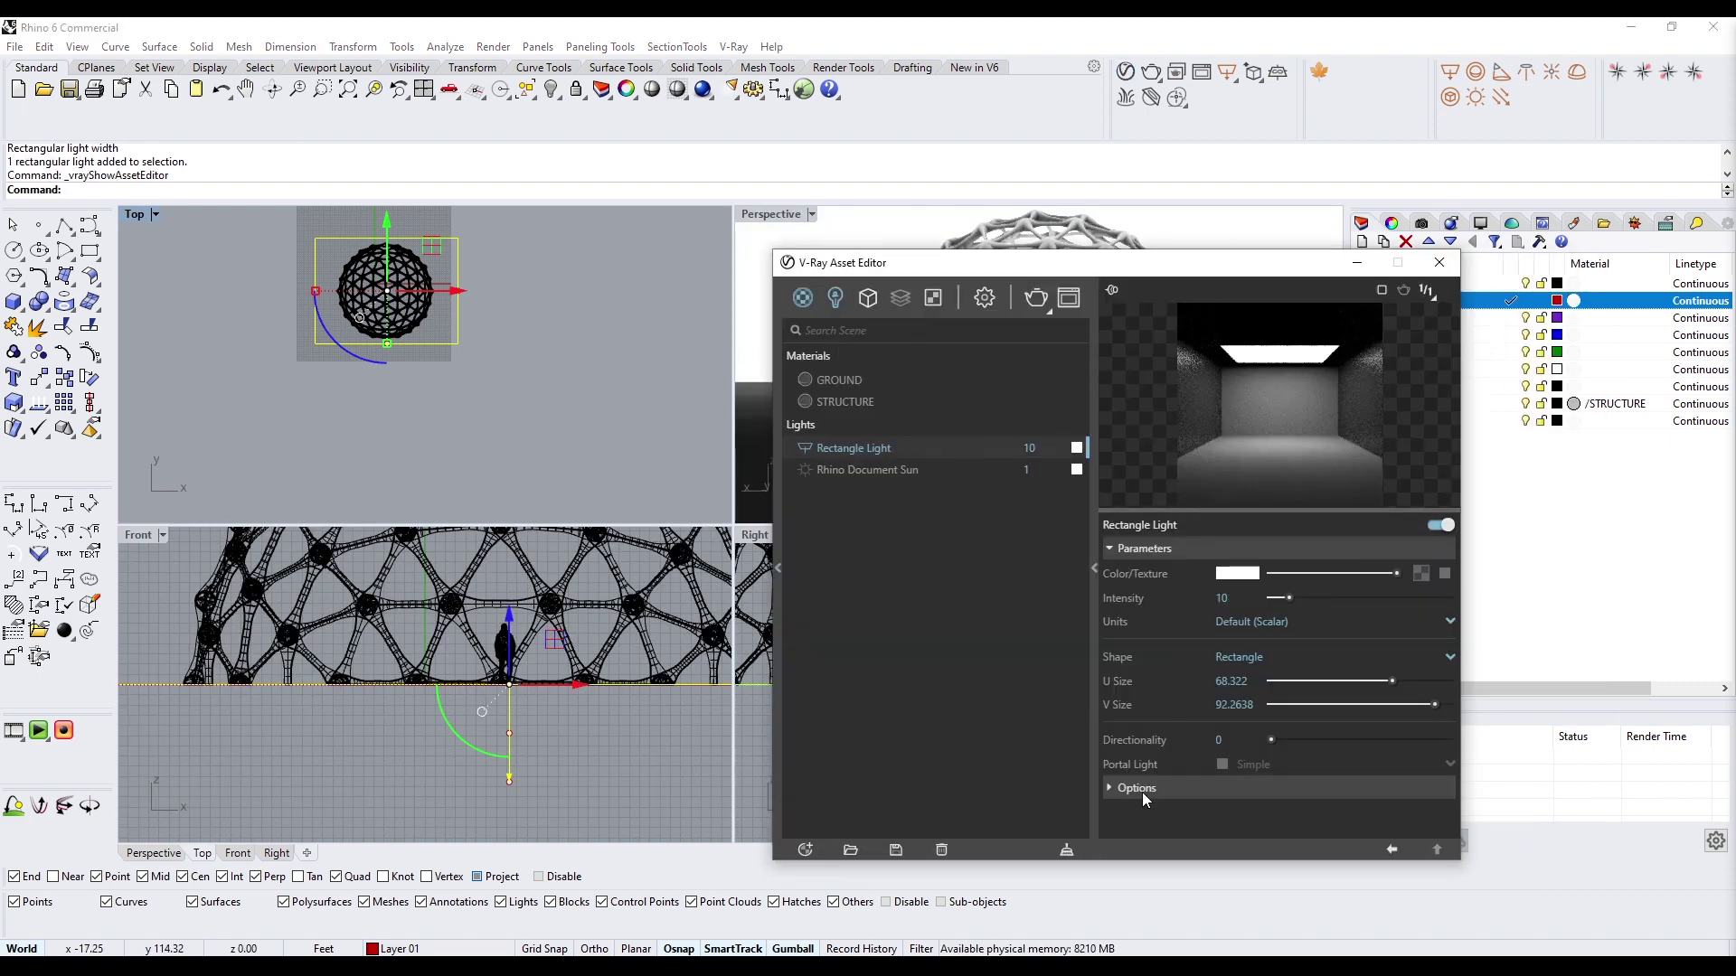
left_click(1157, 786)
left_click(1223, 811)
left_click(1356, 263)
Raise the rectangle light above the dome in the Front view and return to the maximized Perspective view
scroll(503, 709, "down", 20)
left_click_drag(501, 634, 506, 529)
double_click(784, 213)
double_click(787, 217)
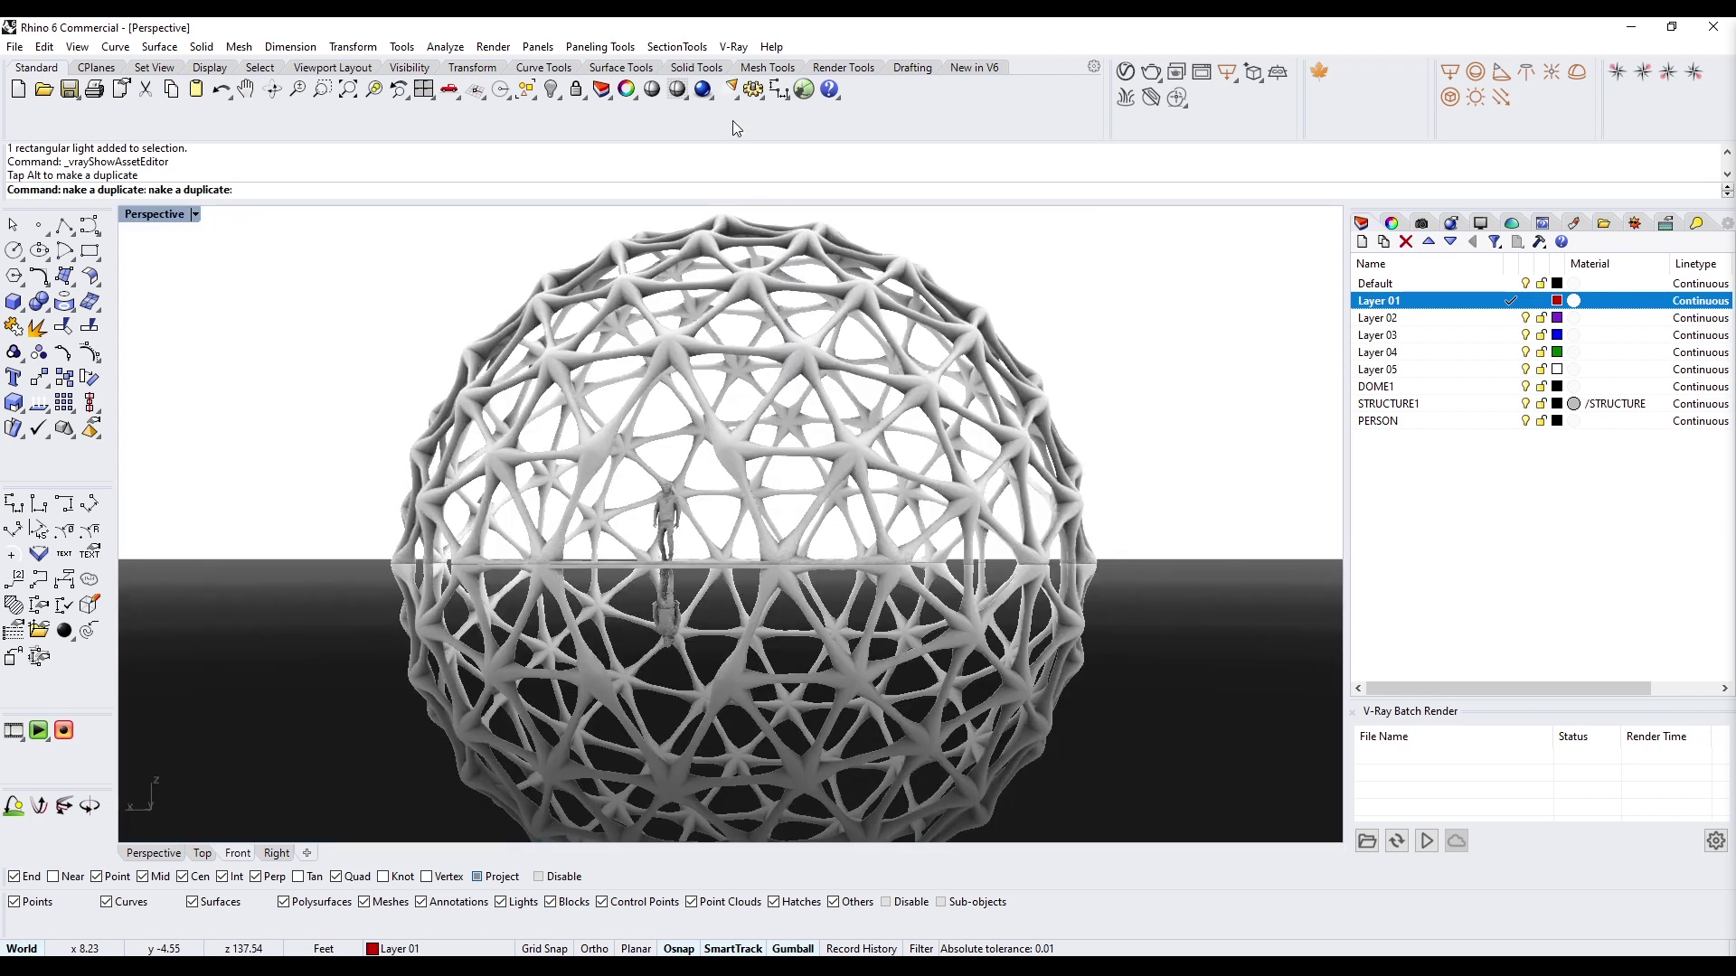
Start saving the model and browse to the MODEL folder of the 2021-02-11_STRUCTURES-VARIABLE-PIPE project
key("ctrl+s")
left_click(355, 101)
left_click(328, 101)
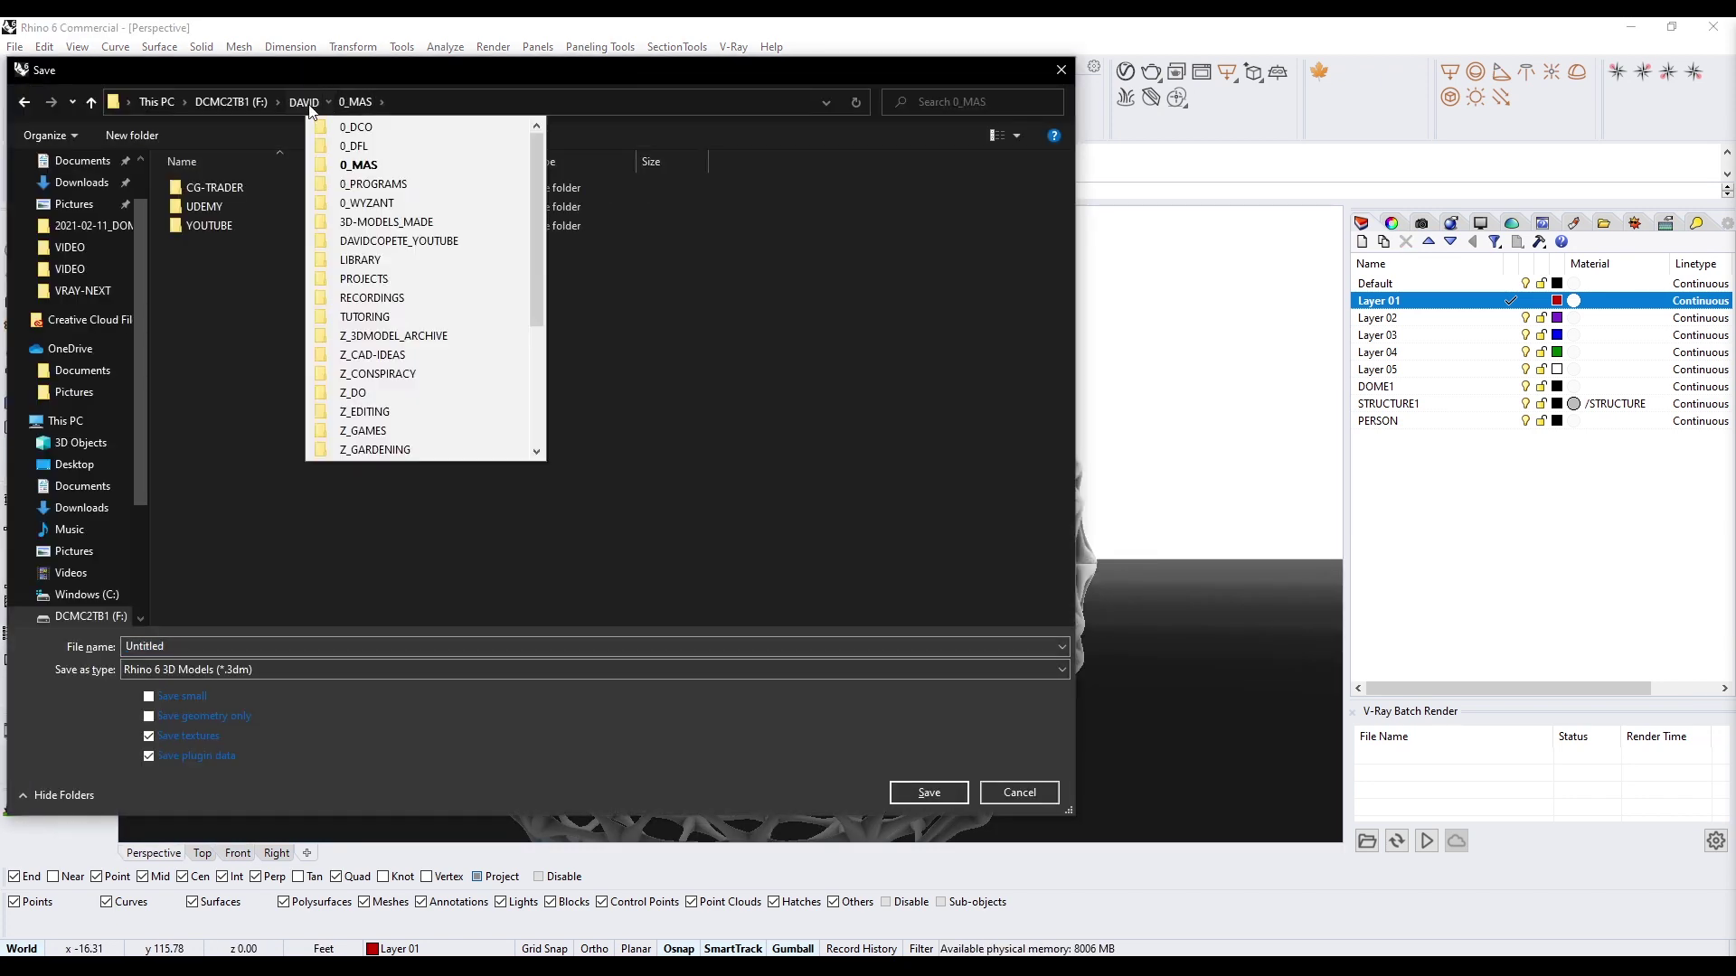
left_click(303, 101)
double_click(219, 185)
double_click(239, 203)
double_click(263, 436)
double_click(225, 190)
Name the file 2021-02-11_STRUCTURES-VARIABLE-PIPE by copying the project folder's name from the path, and save it
left_click(715, 107)
left_click_drag(433, 93, 446, 98)
key("ctrl+c")
left_click(583, 647)
key("ctrl+v")
key("Return")
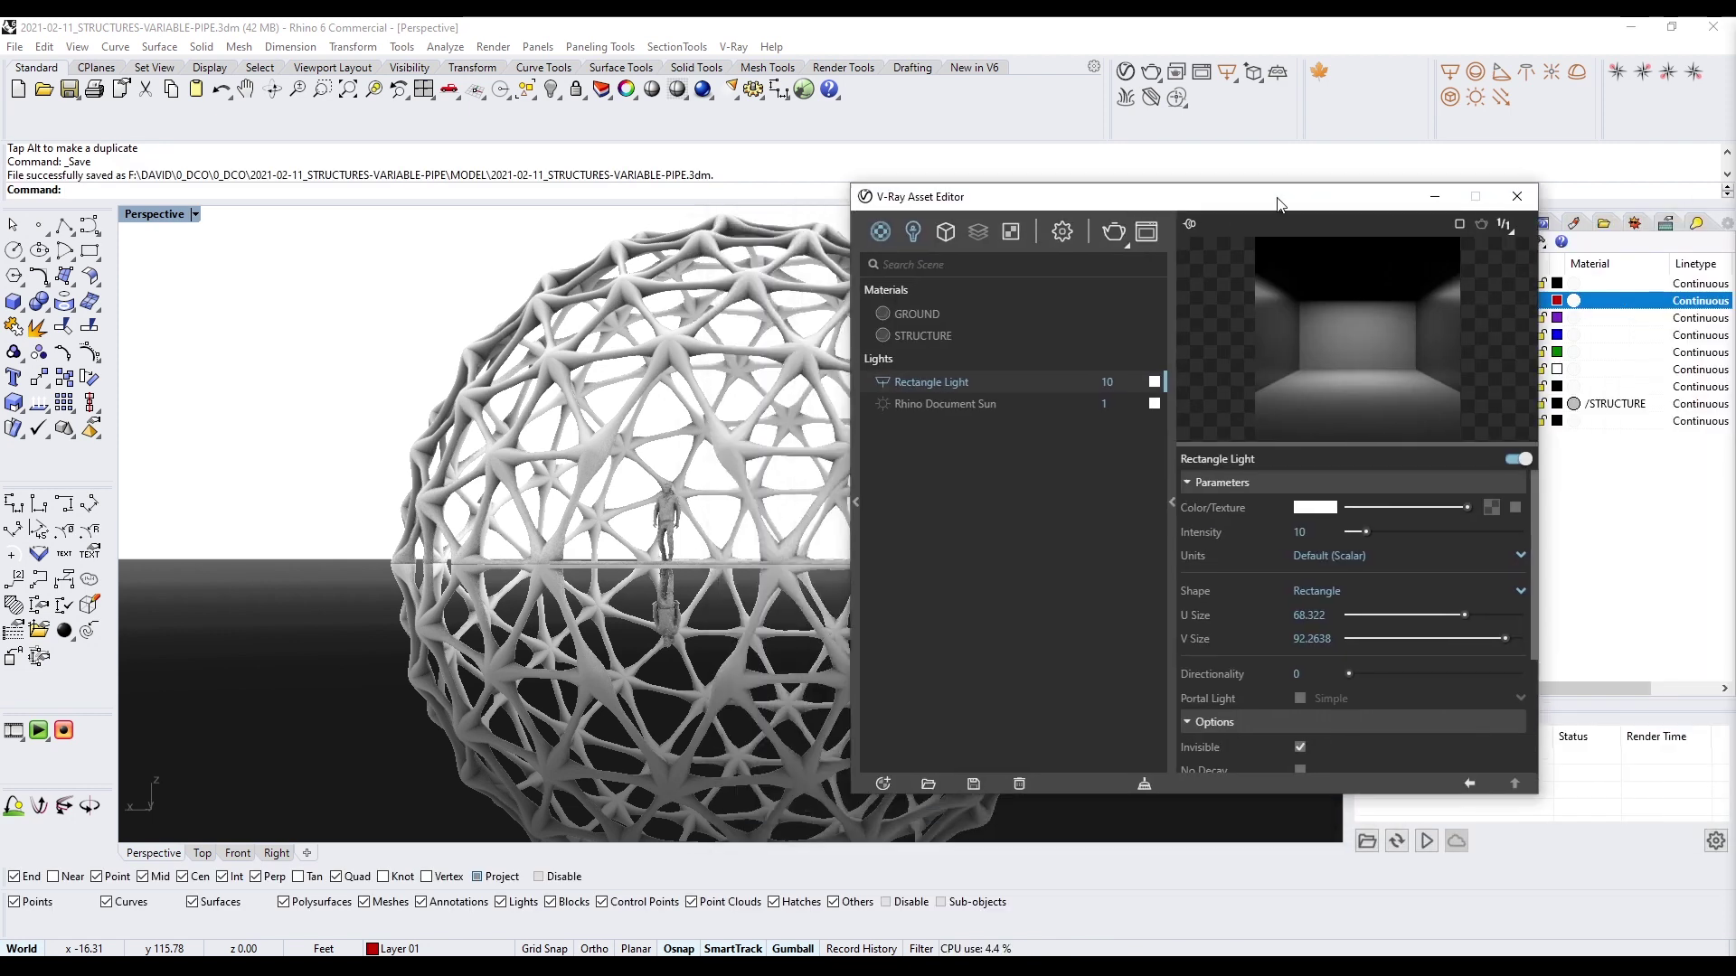
Start a V-Ray render of the perspective view and move the frame buffer clear of the Asset Editor
left_click(1119, 230)
left_click_drag(996, 256, 633, 181)
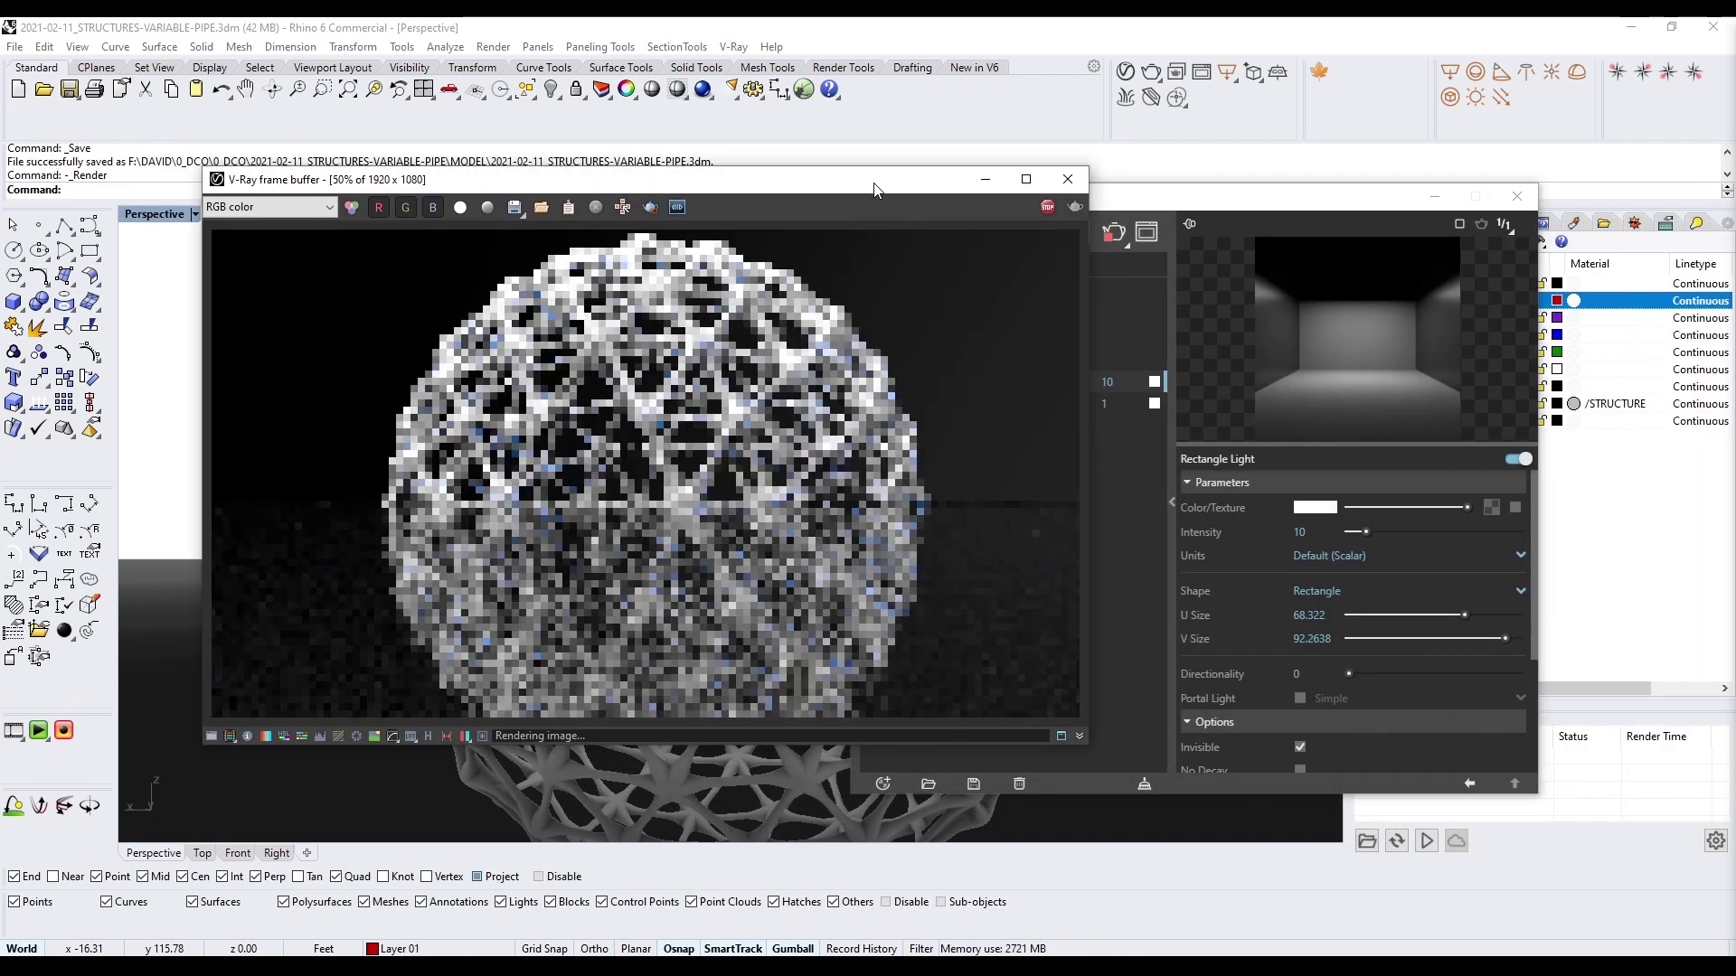
Review the rectangle light's parameters and the V-Ray render settings, and restart the perspective render
left_click(946, 382)
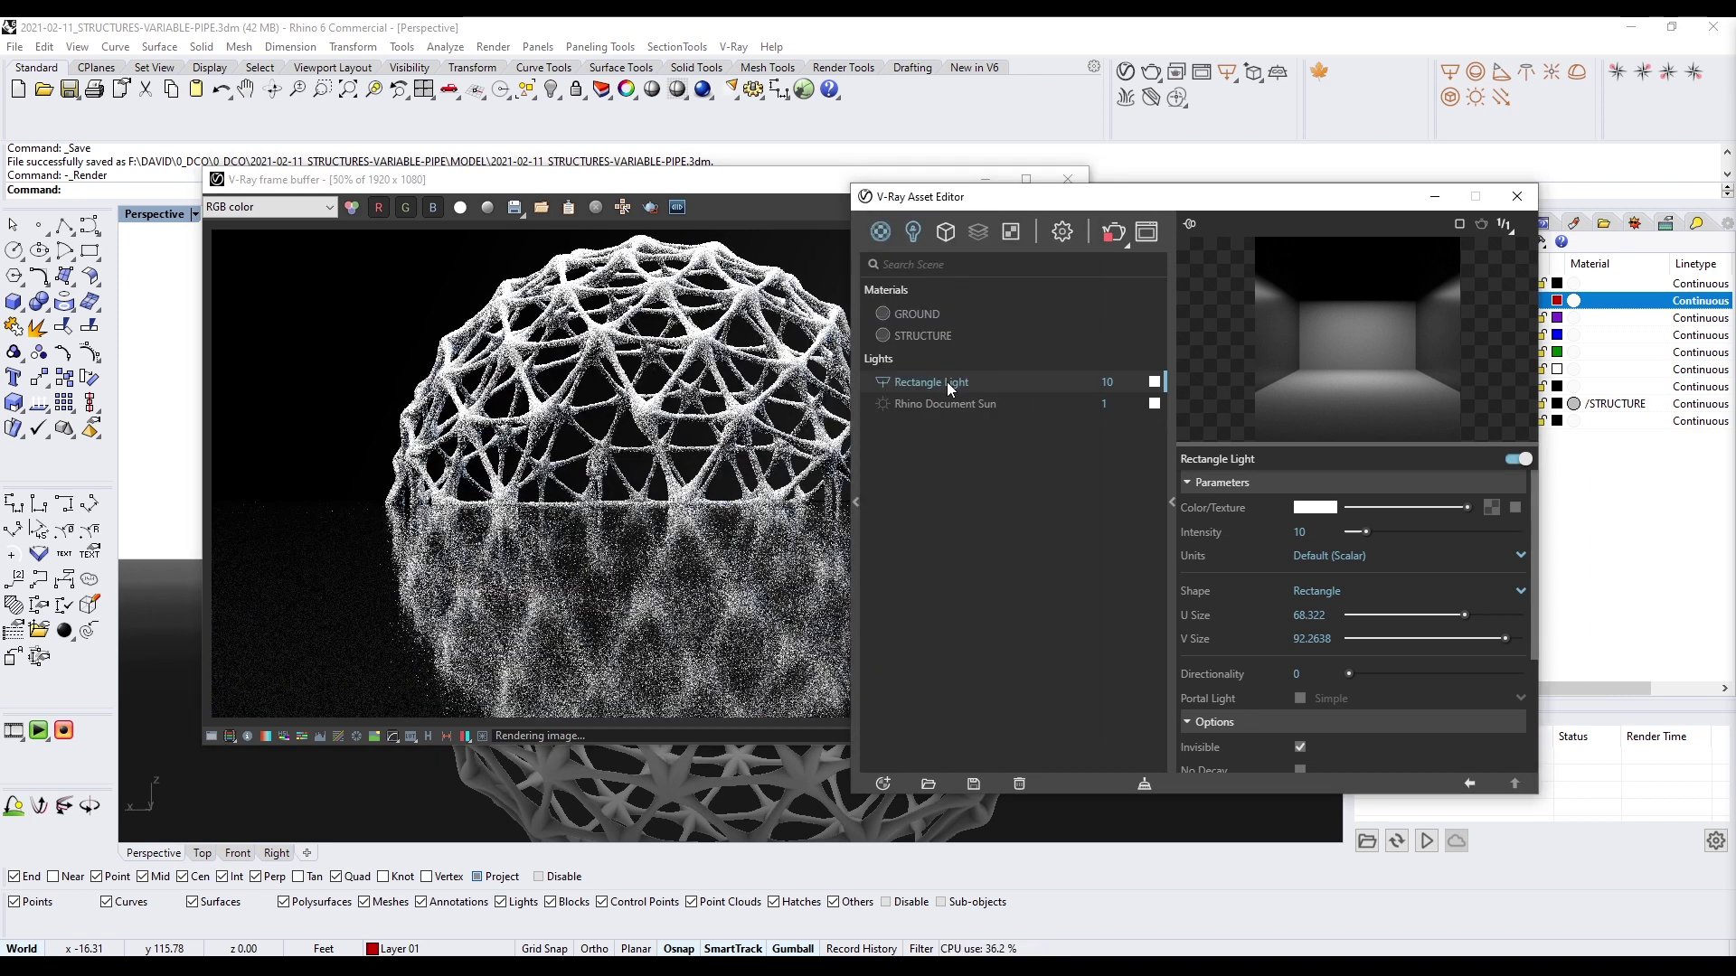
left_click(1062, 232)
left_click(1113, 231)
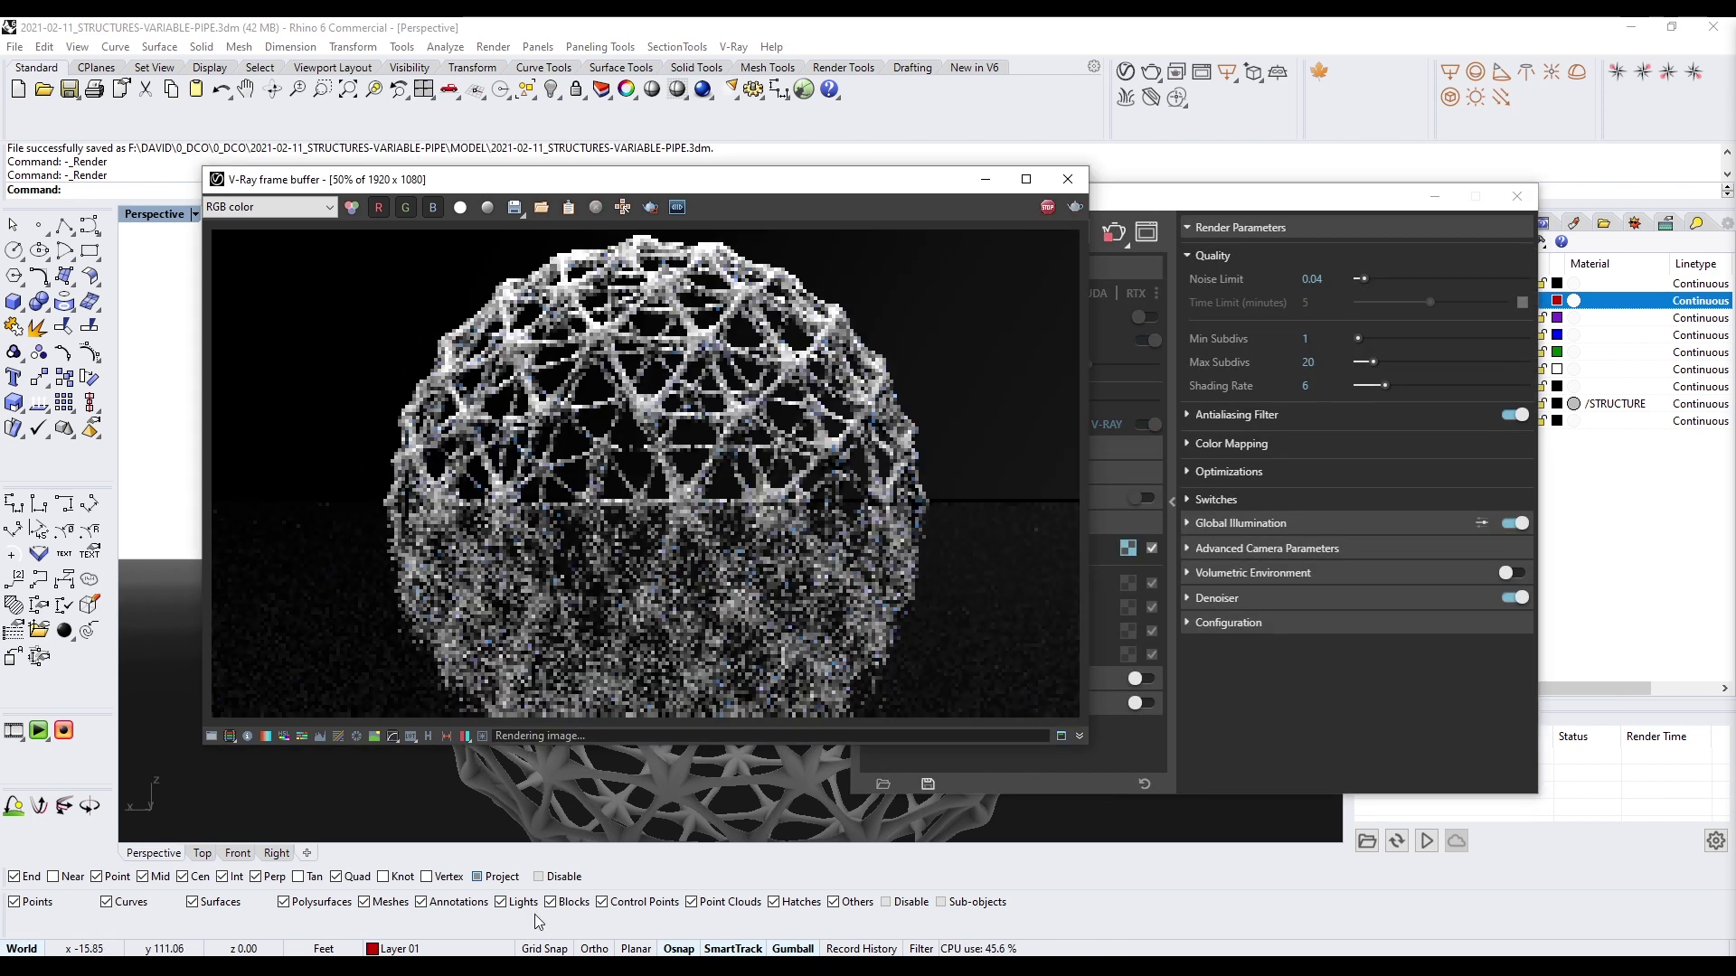
Set the STRUCTURE material's metalness to 1 and render the perspective view again
left_click(881, 232)
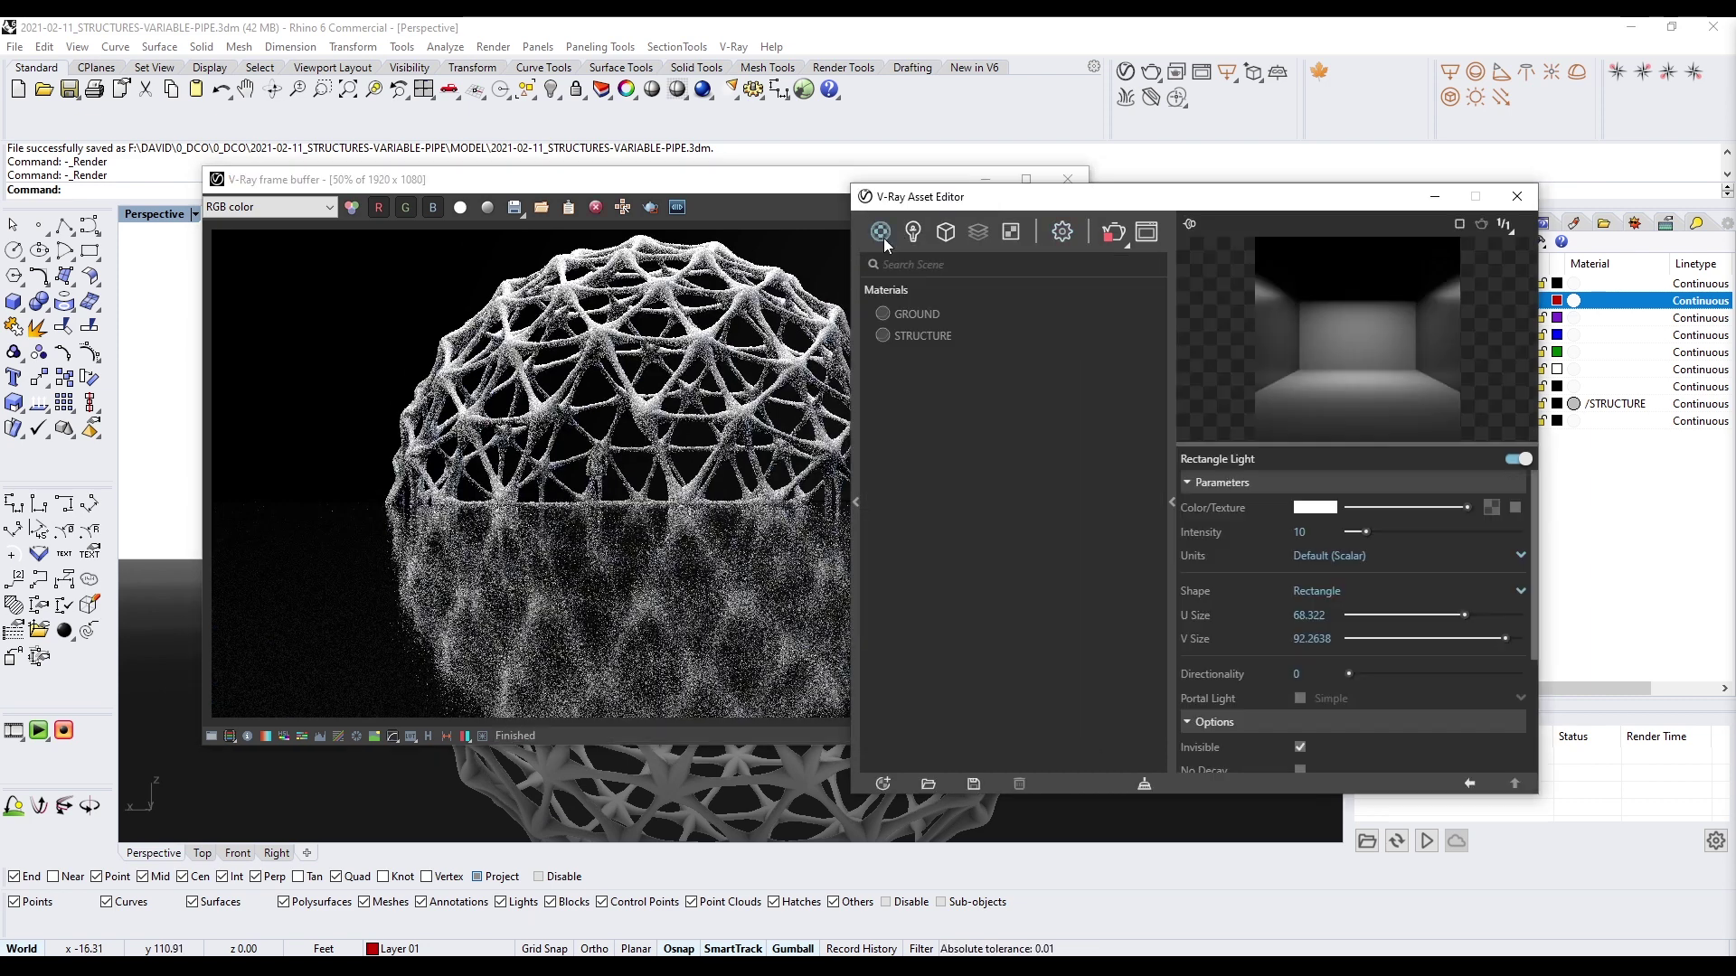
left_click(923, 335)
left_click_drag(1384, 531, 1510, 537)
left_click(1119, 232)
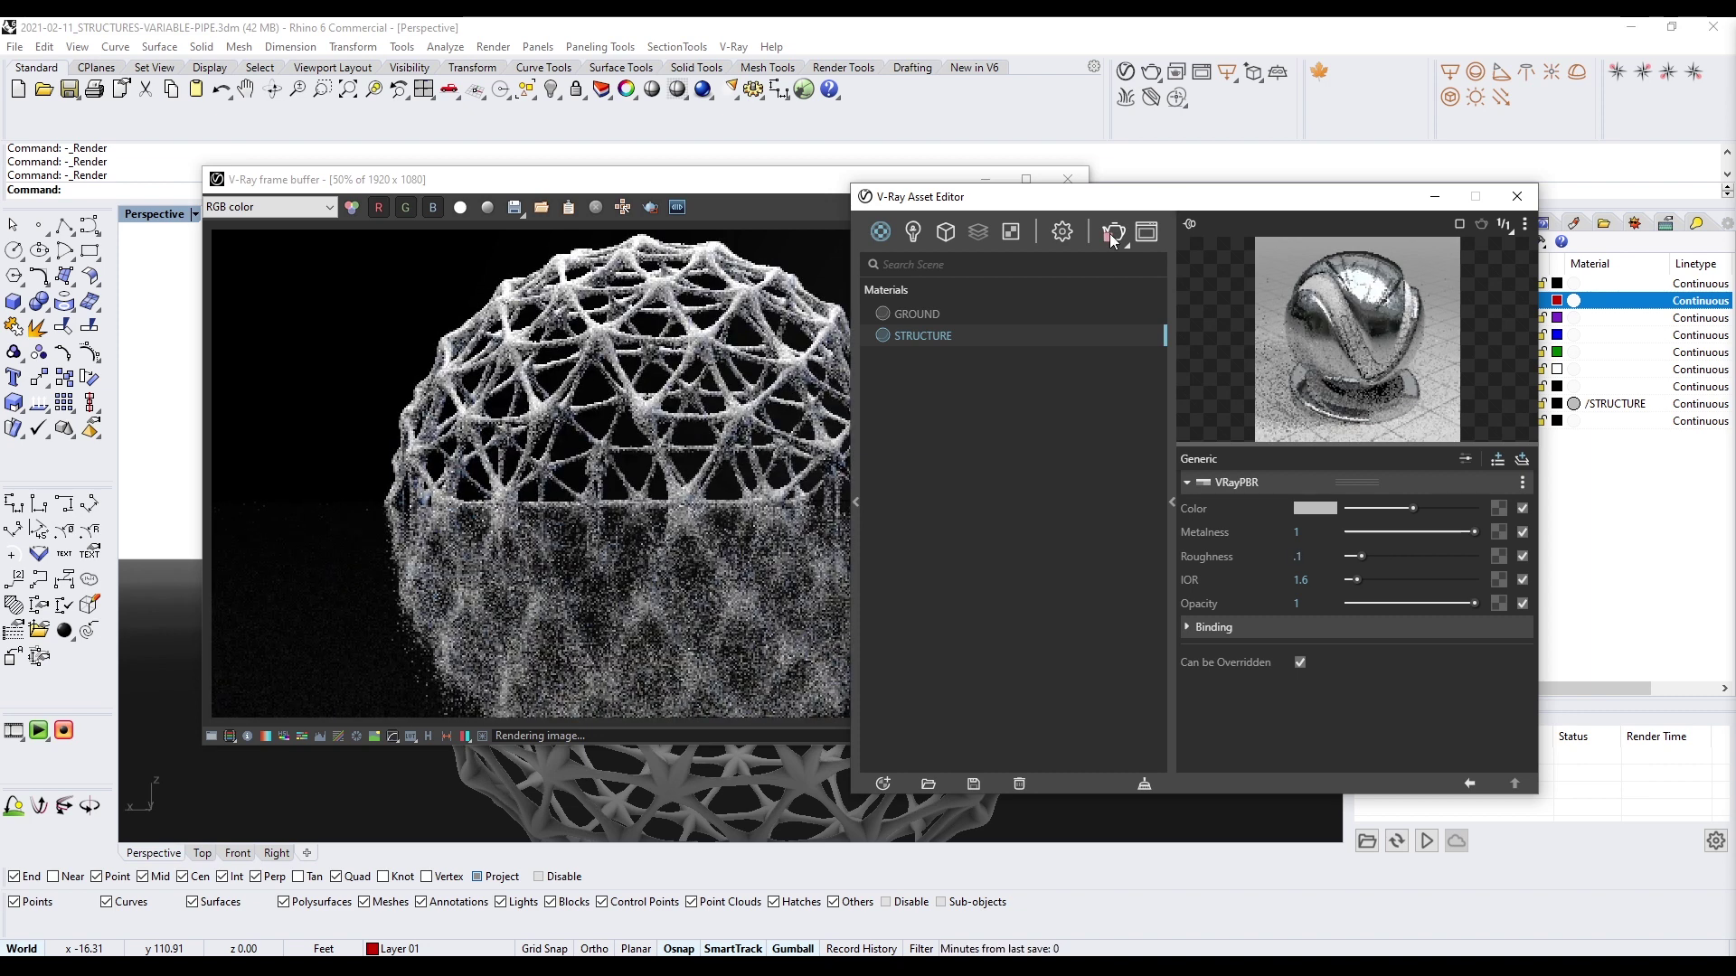
left_click(1113, 233)
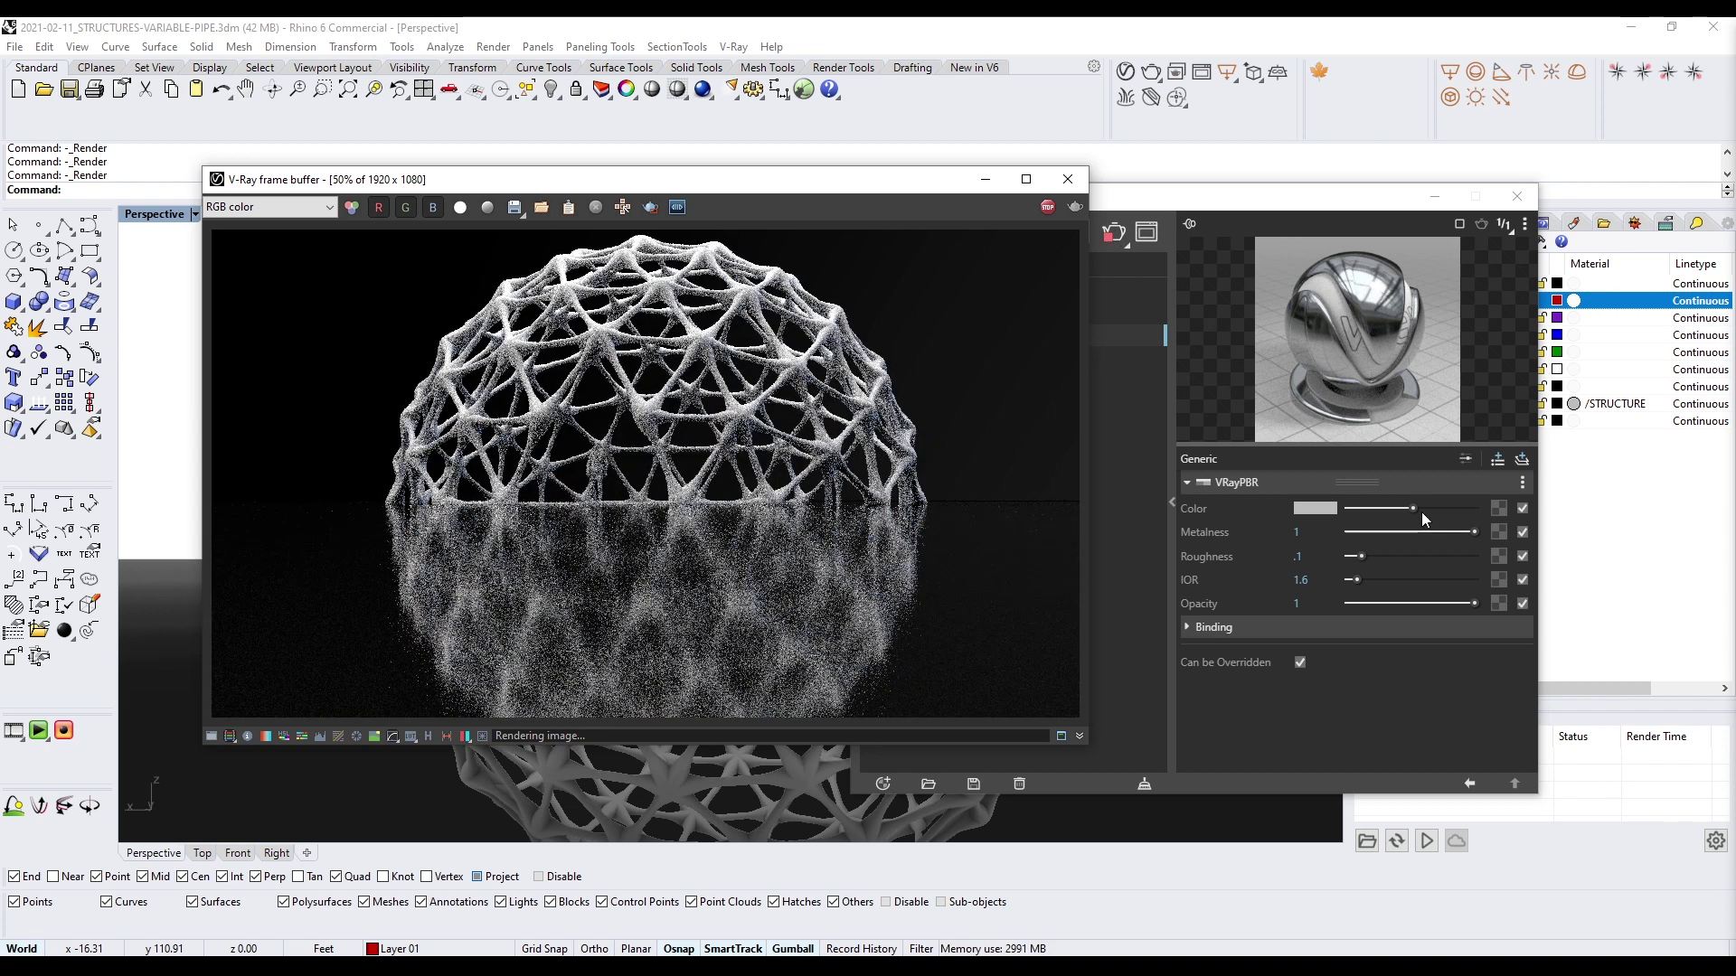
Adjust the STRUCTURE material's color, testing a near-black shade before settling on a very light grey, and re-render the view
left_click_drag(1421, 512, 1366, 509)
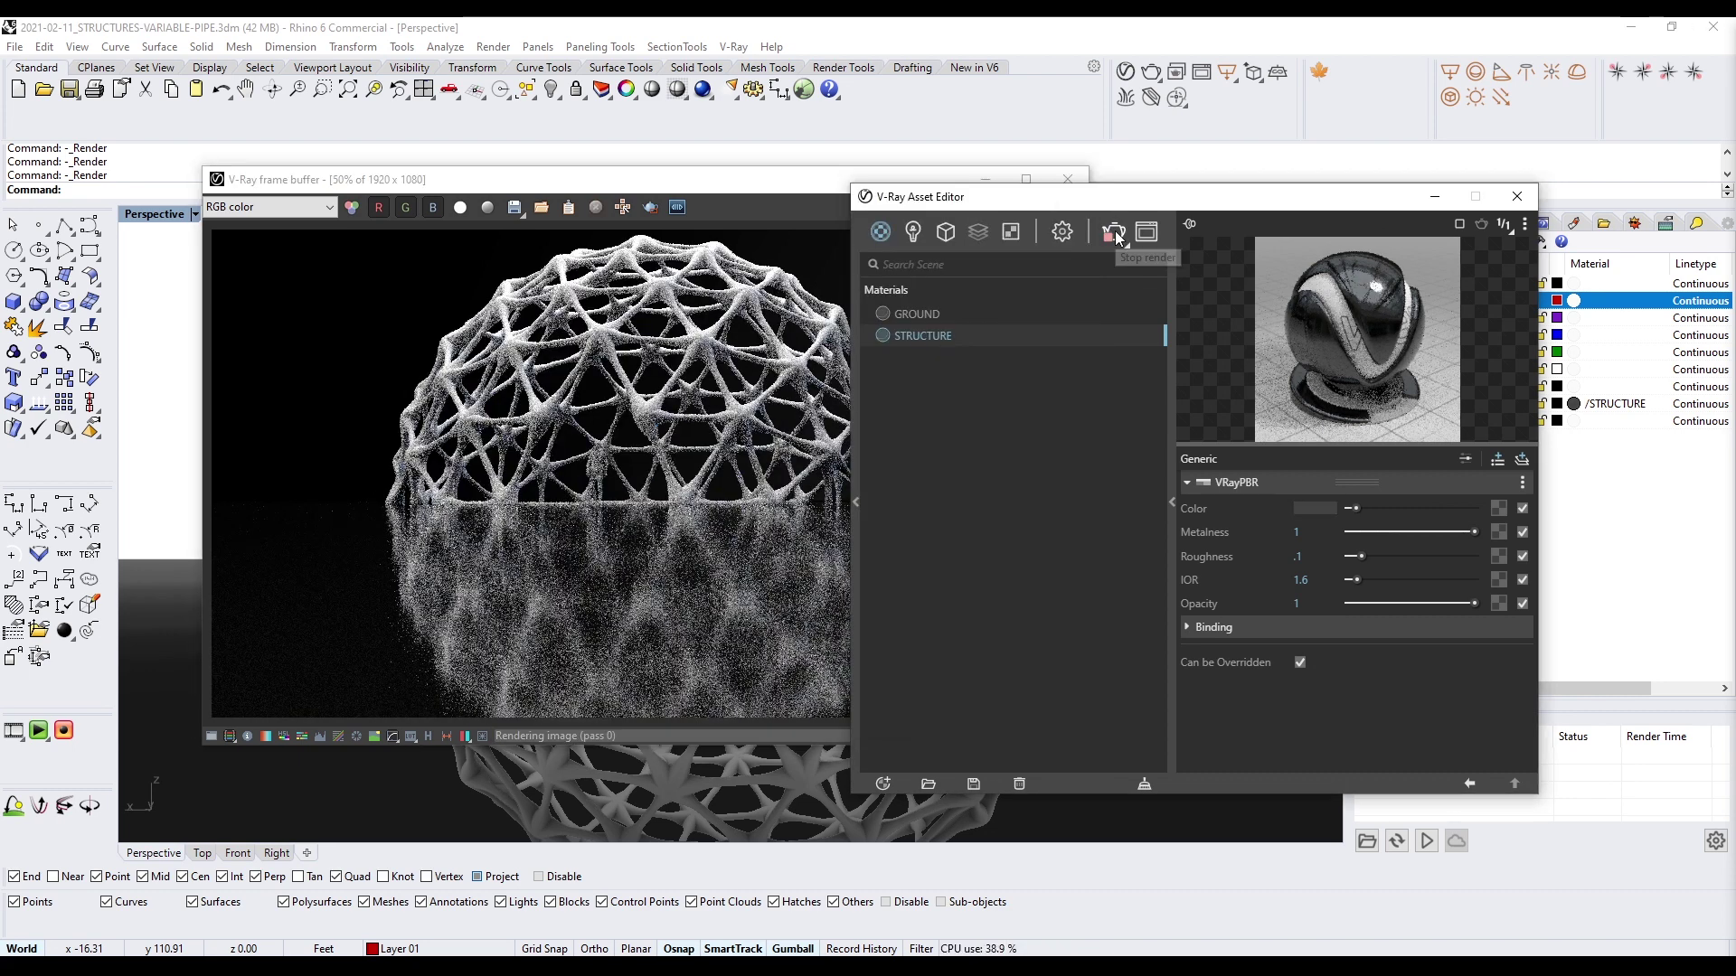
left_click(1115, 232)
left_click(1115, 233)
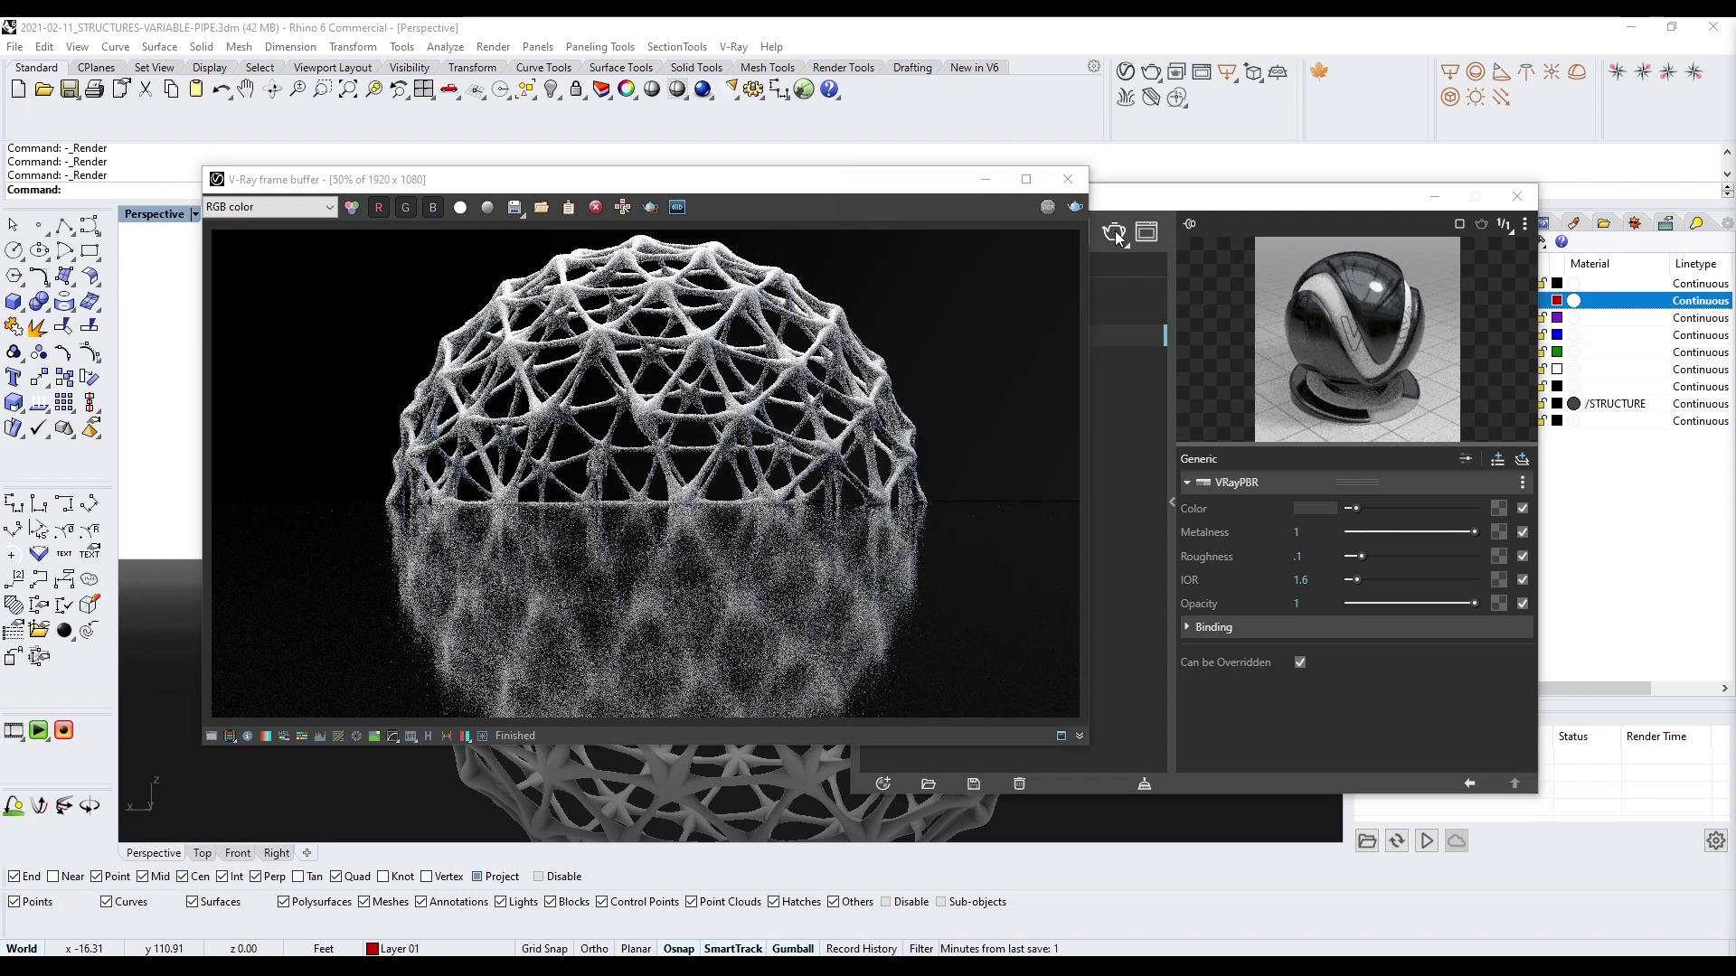
left_click(1150, 585)
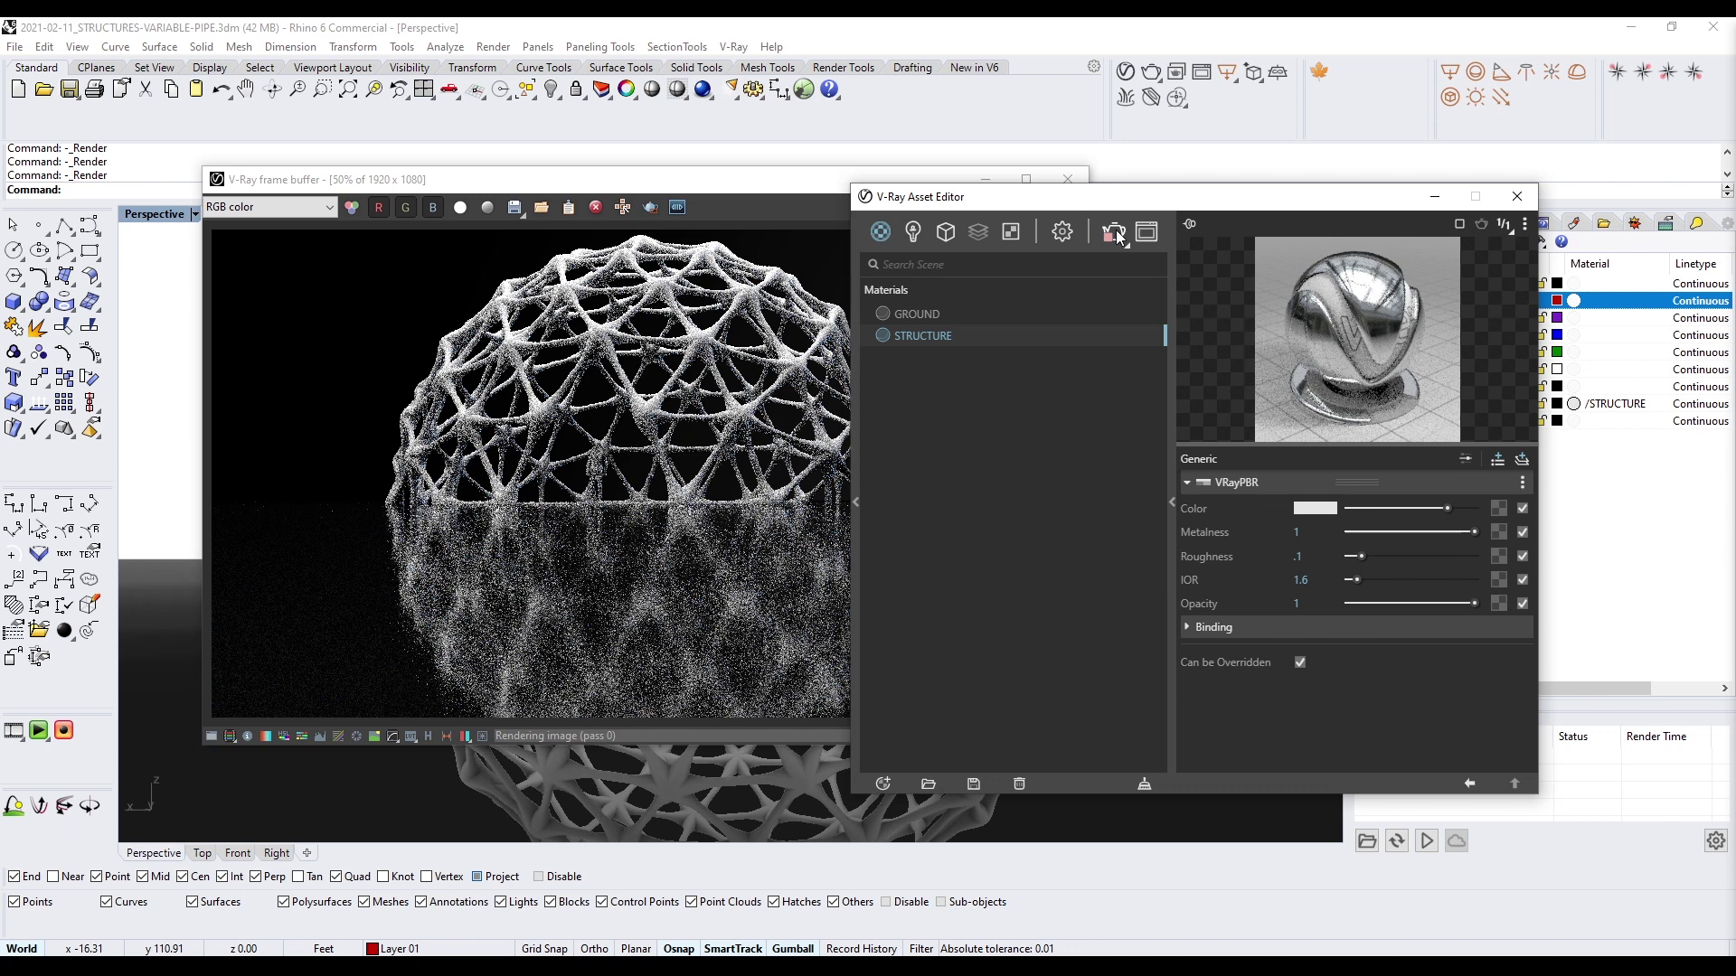
left_click(1113, 233)
Create an Emissive material and apply it to the human figure's layer
right_click(880, 240)
left_click(930, 311)
right_click(924, 320)
mouse_move(994, 382)
left_click(1104, 573)
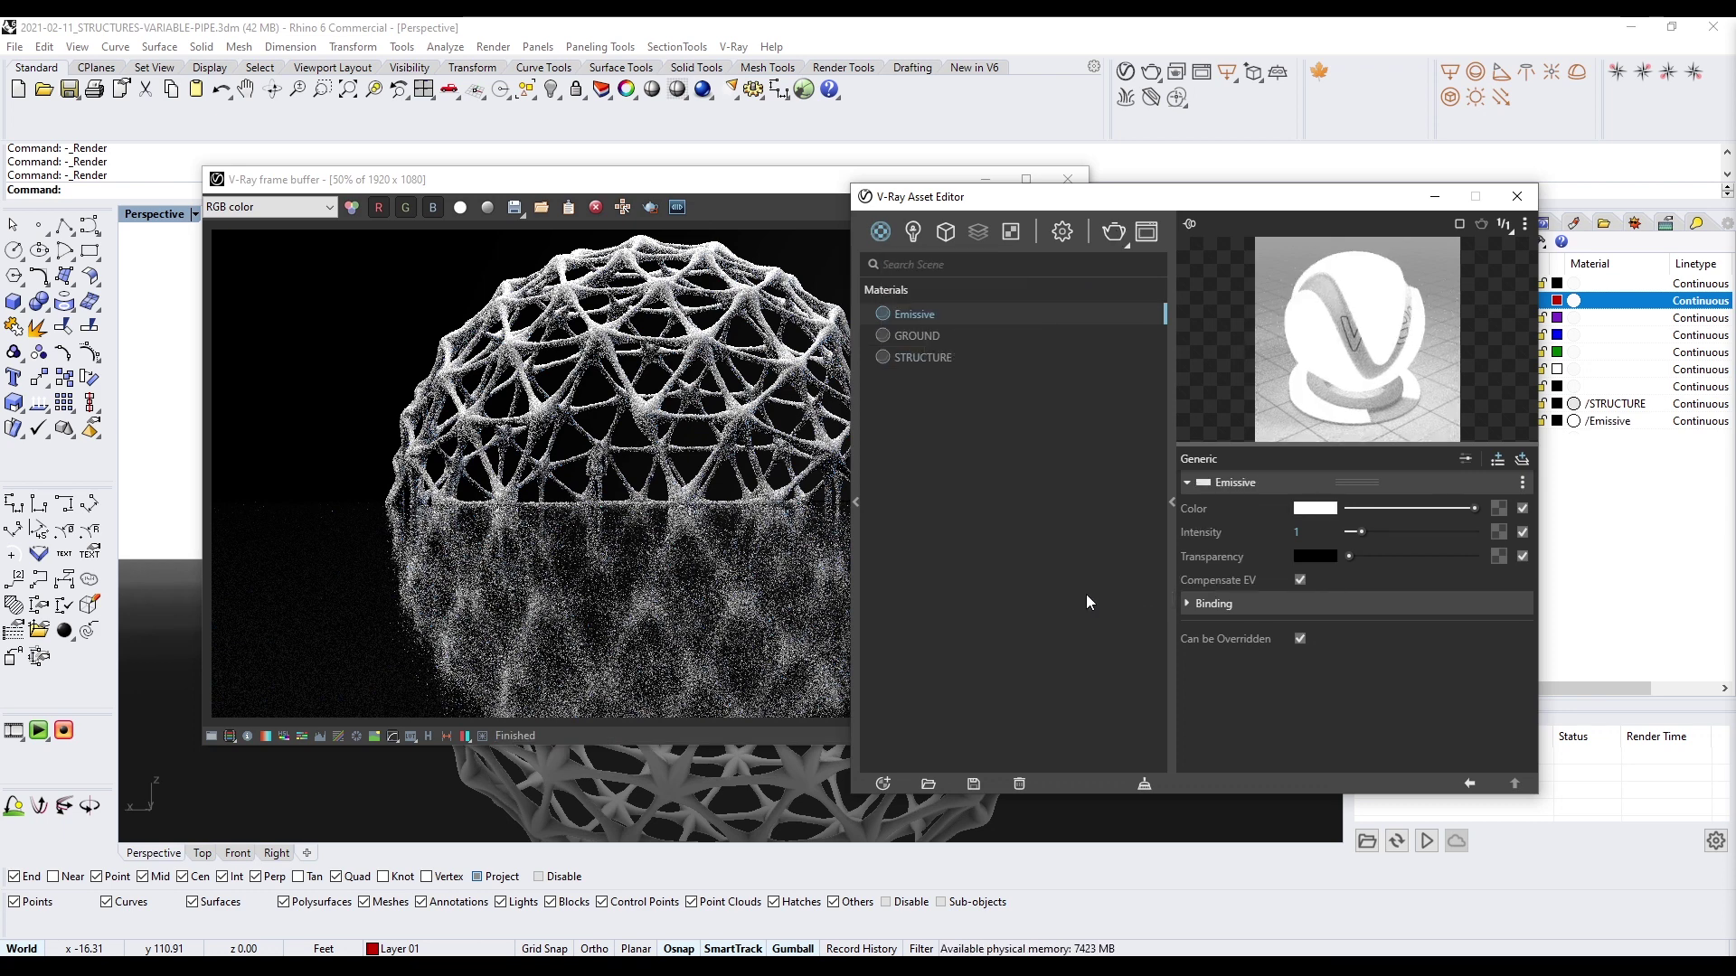
Set the Emissive material's color to a bright yellow-green and render the perspective view
left_click(1315, 508)
left_click(840, 387)
left_click_drag(840, 386, 810, 351)
left_click(1140, 336)
left_click(1113, 233)
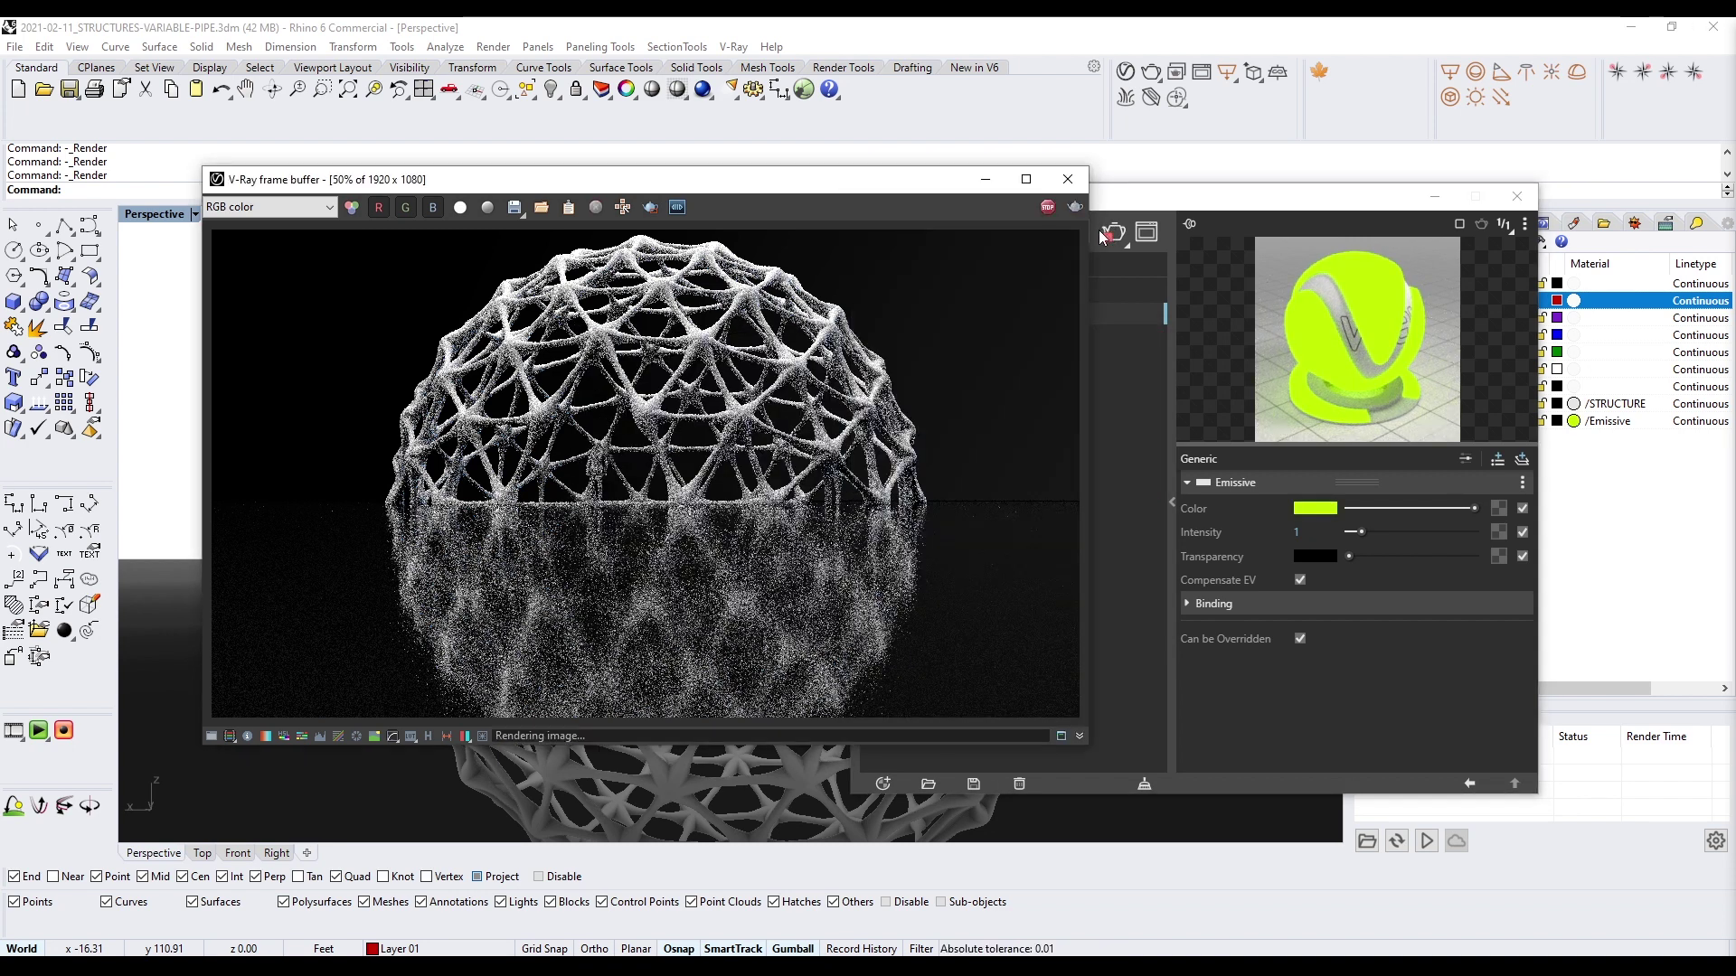
Change the Emissive material's color to a pale warm yellow and re-render the perspective view
left_click(1316, 509)
left_click_drag(708, 397, 409, 242)
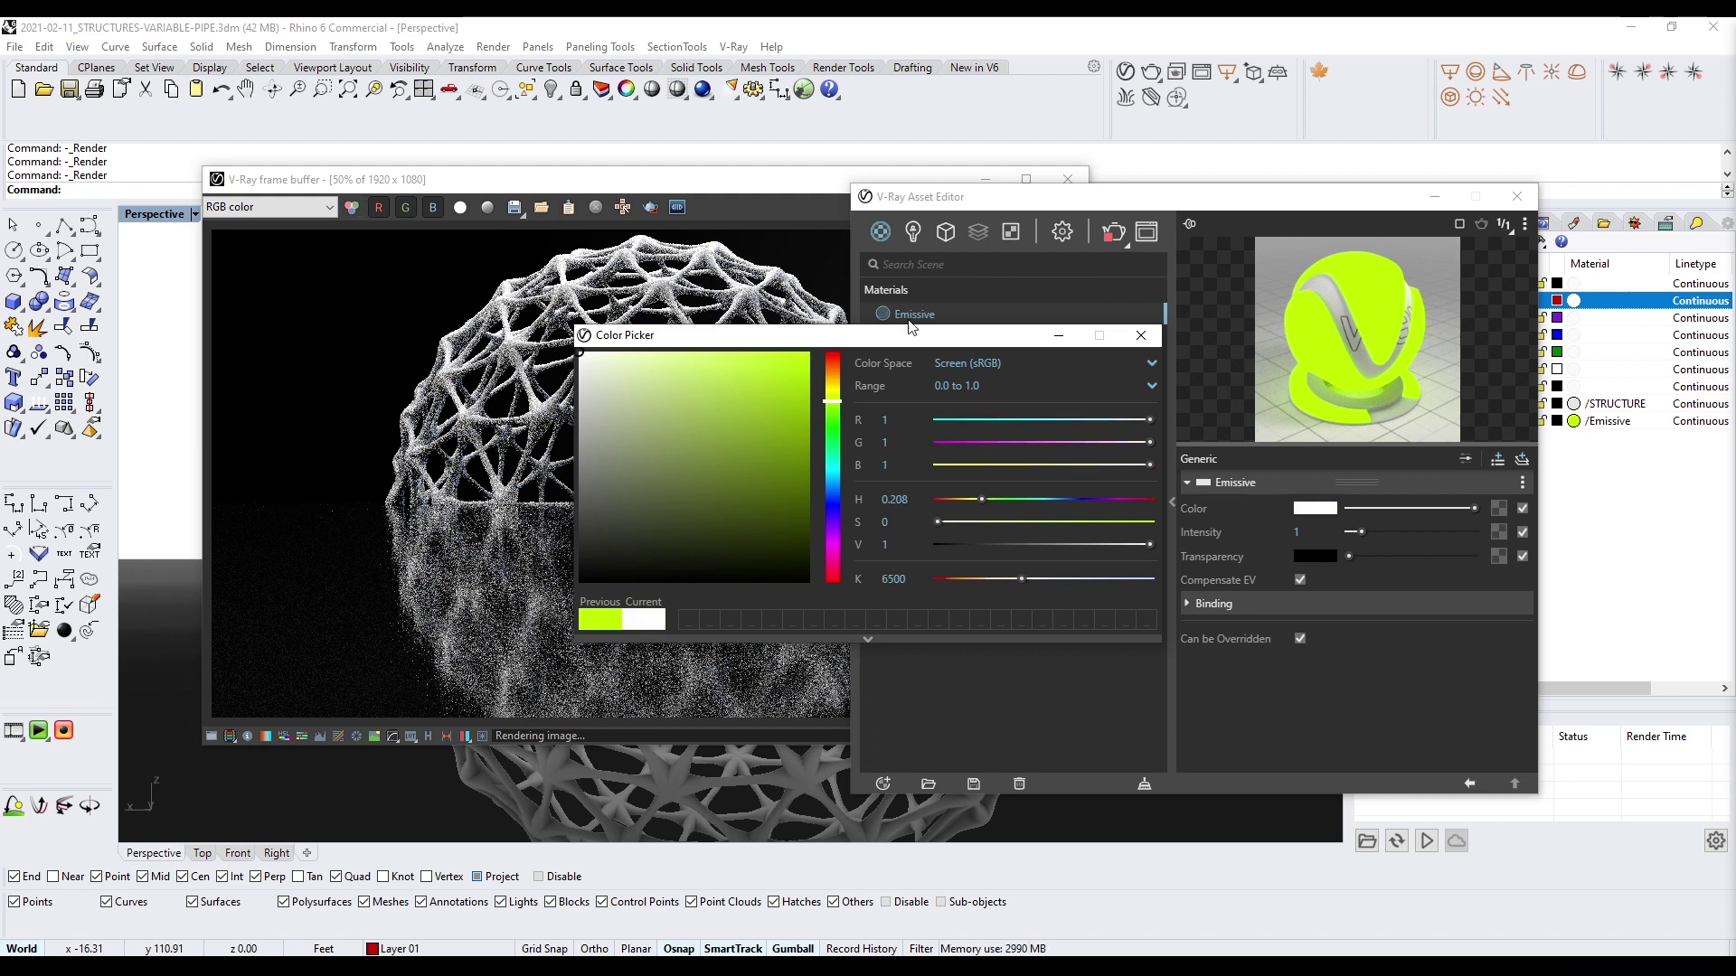
left_click(1141, 335)
left_click(1323, 512)
left_click_drag(832, 360, 832, 374)
left_click(596, 352)
left_click(832, 384)
left_click(651, 352)
left_click(1140, 335)
left_click(1114, 234)
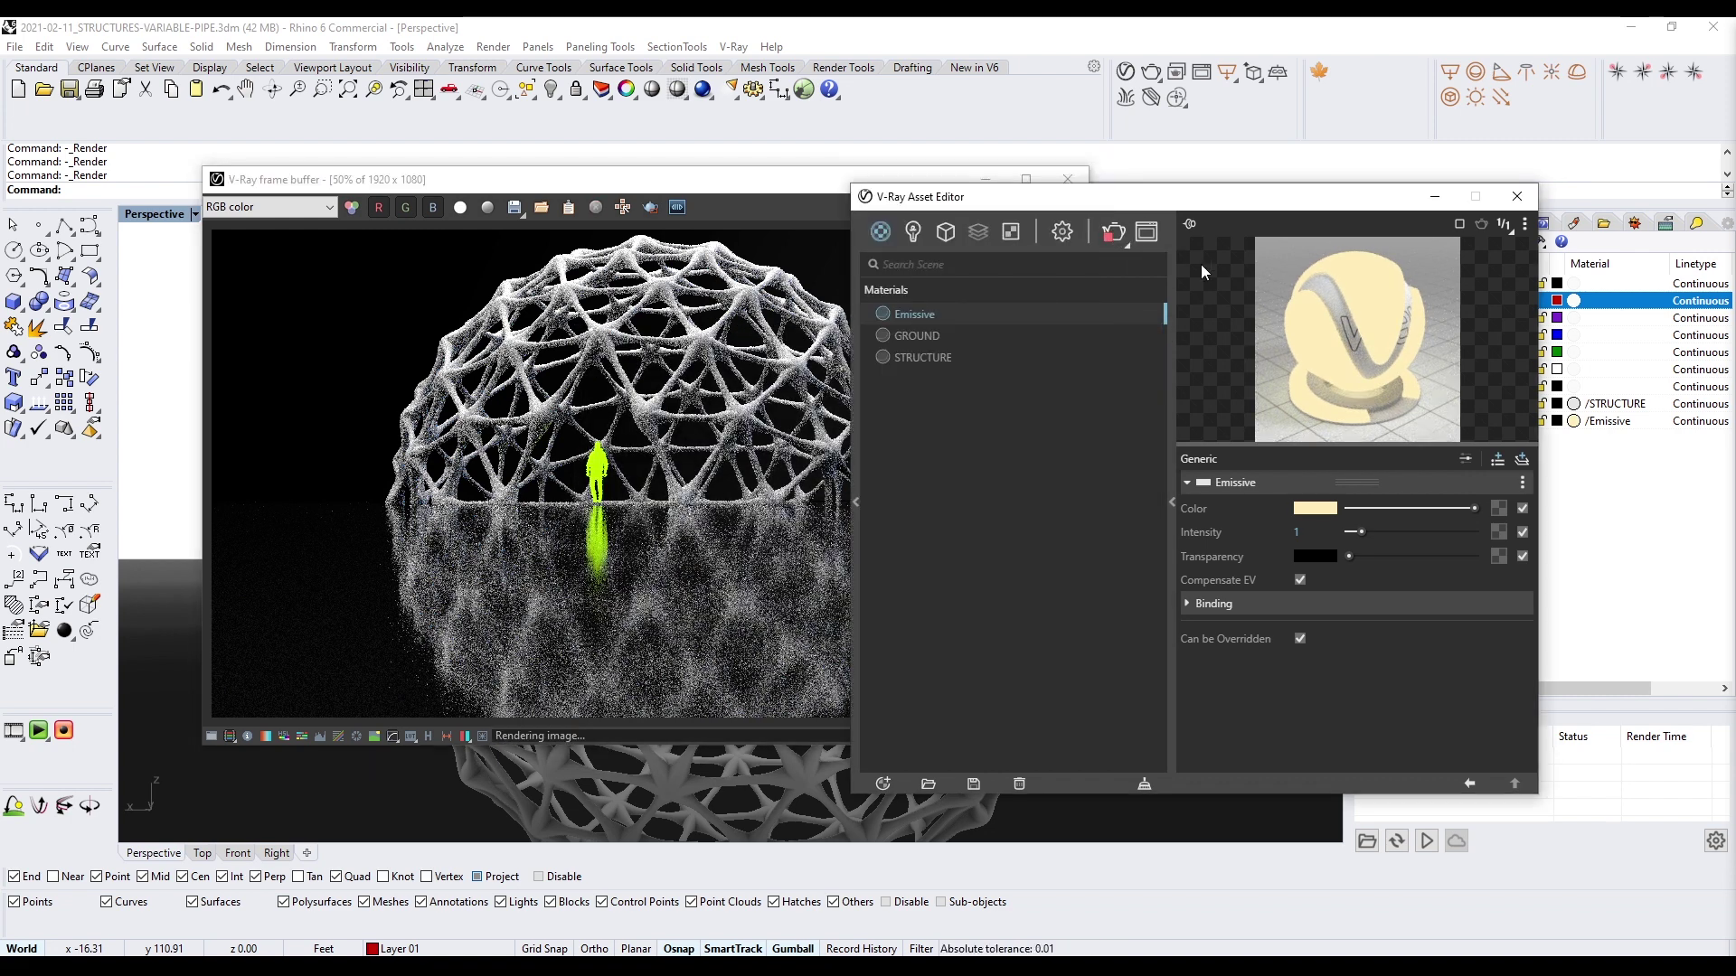
left_click(1114, 235)
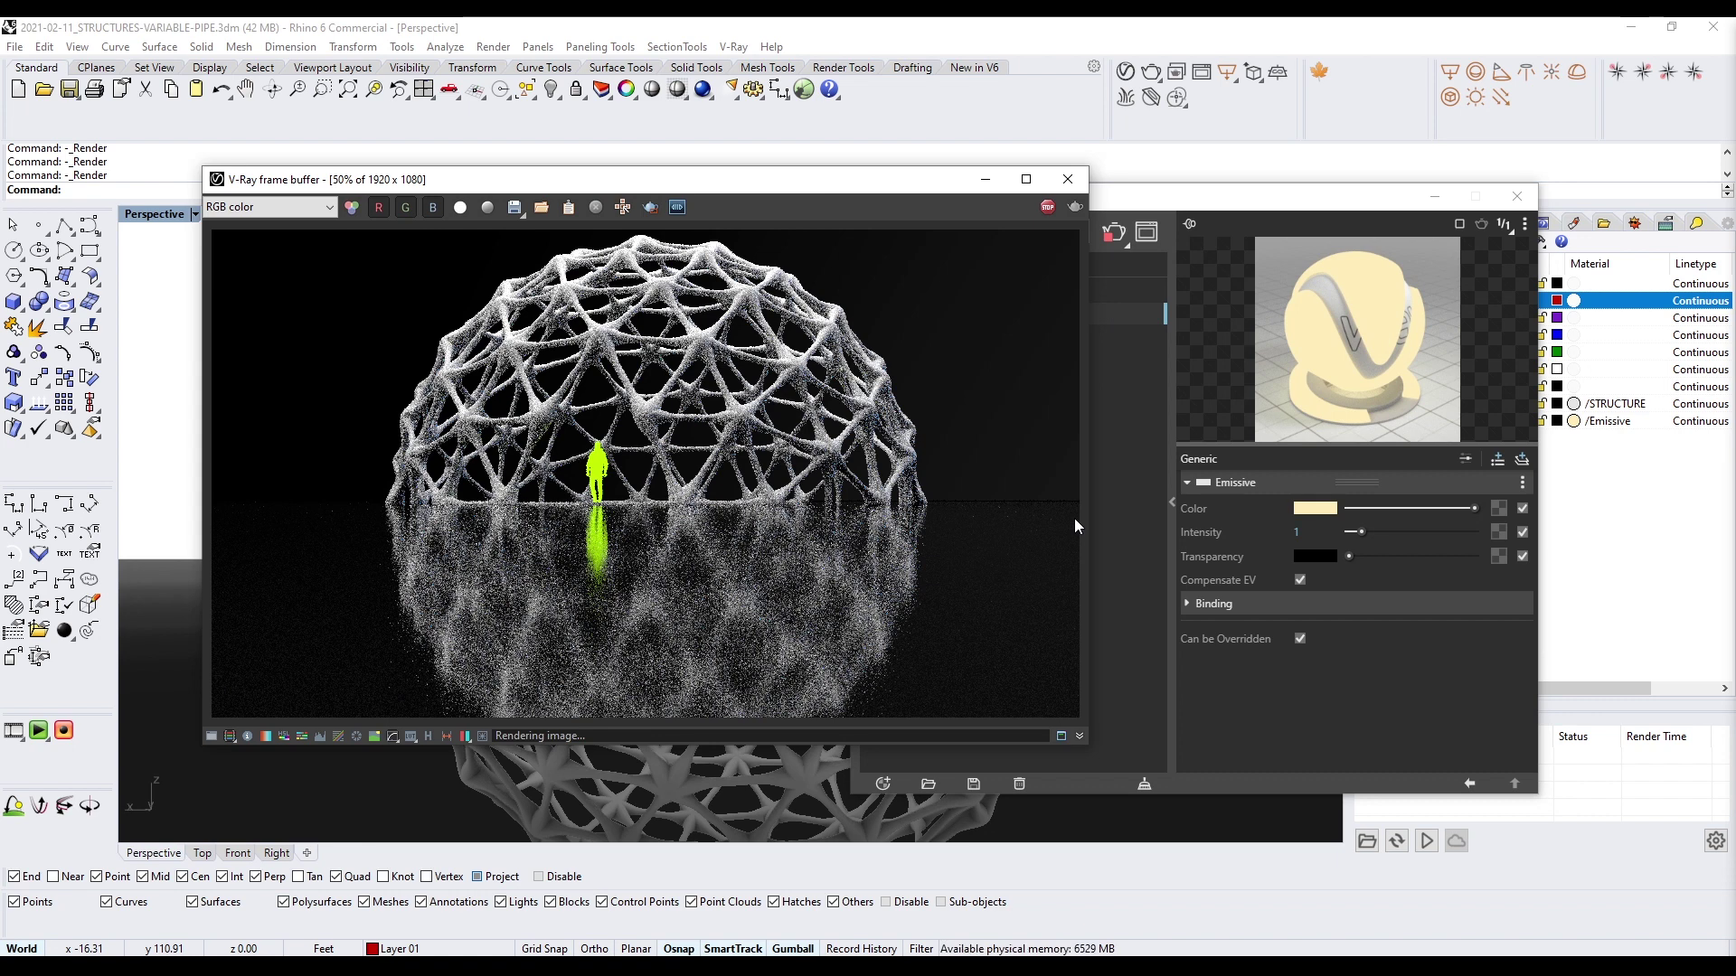
left_click(1099, 449)
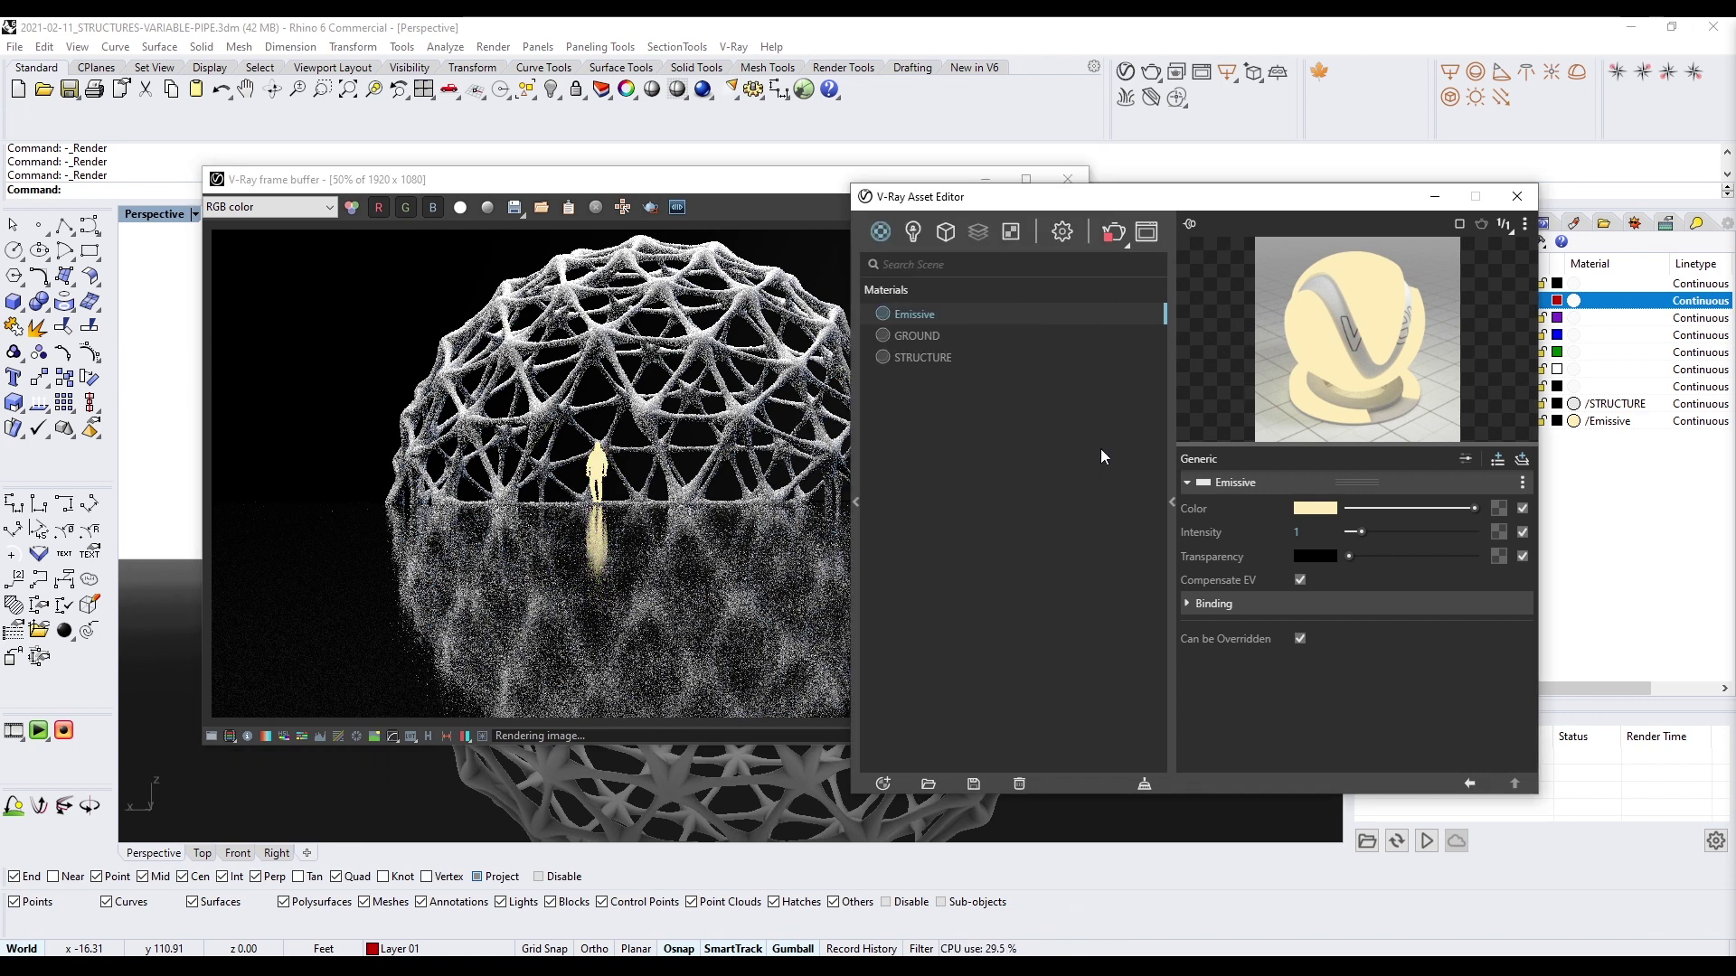